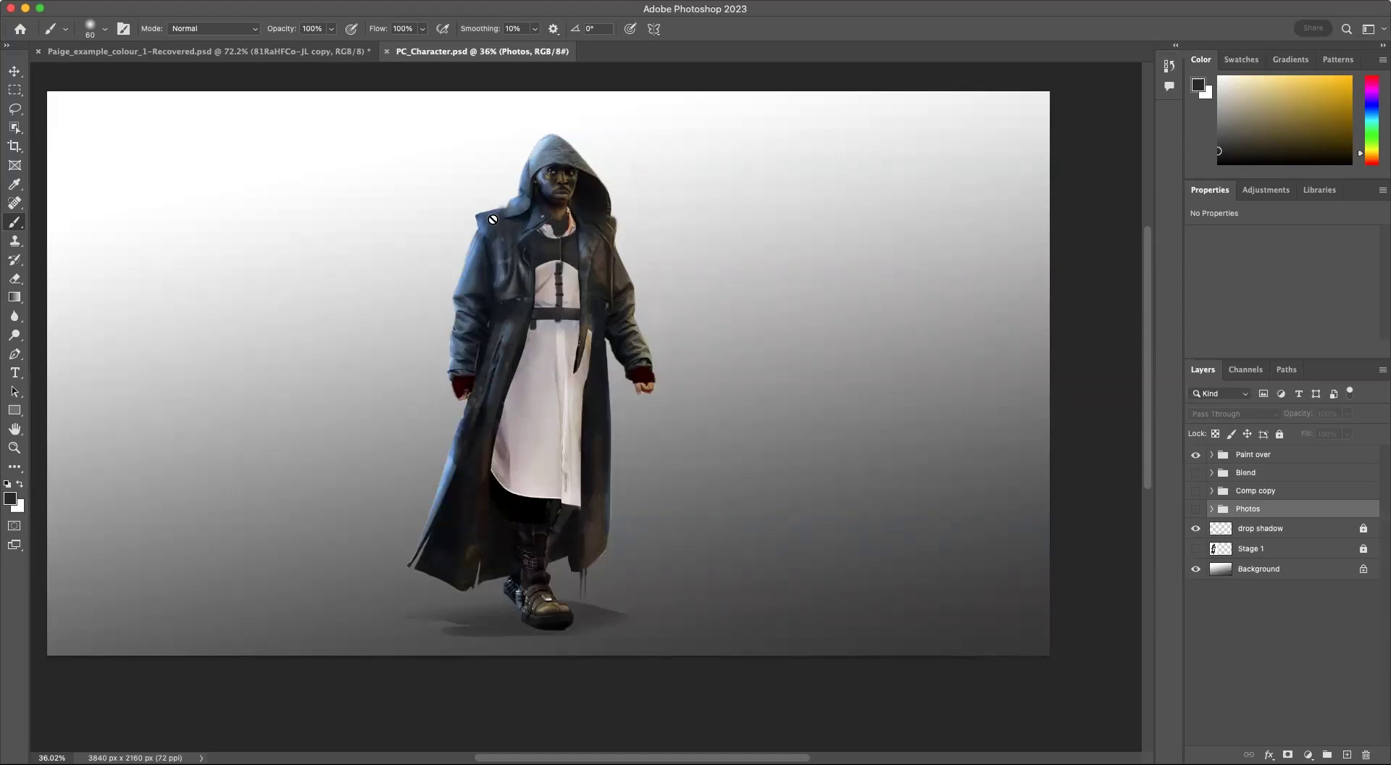
# Step: Examine the composited hooded character, from the coat and strap details at close range to the full figure
pyautogui.scroll(8, 532, 347)
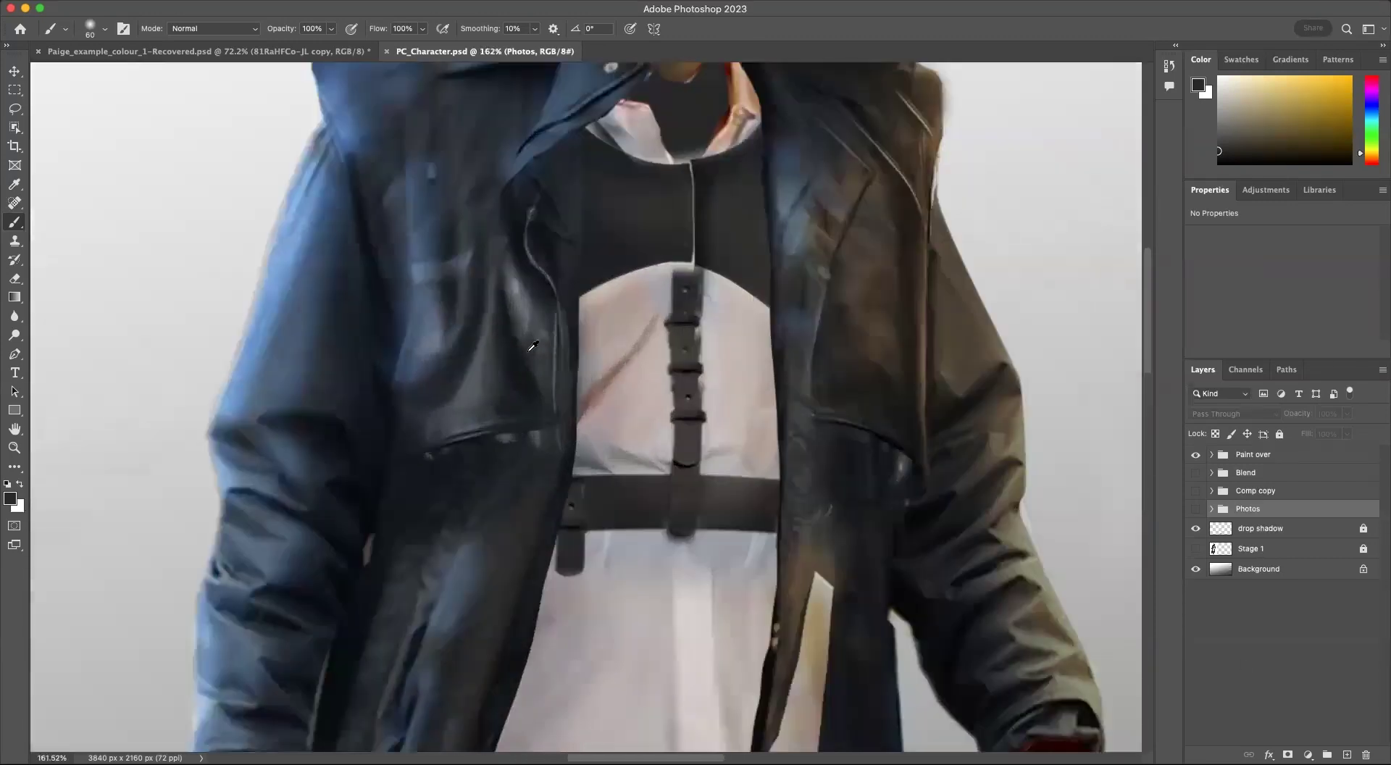
pyautogui.moveTo(764, 576); pyautogui.dragTo(768, 425)
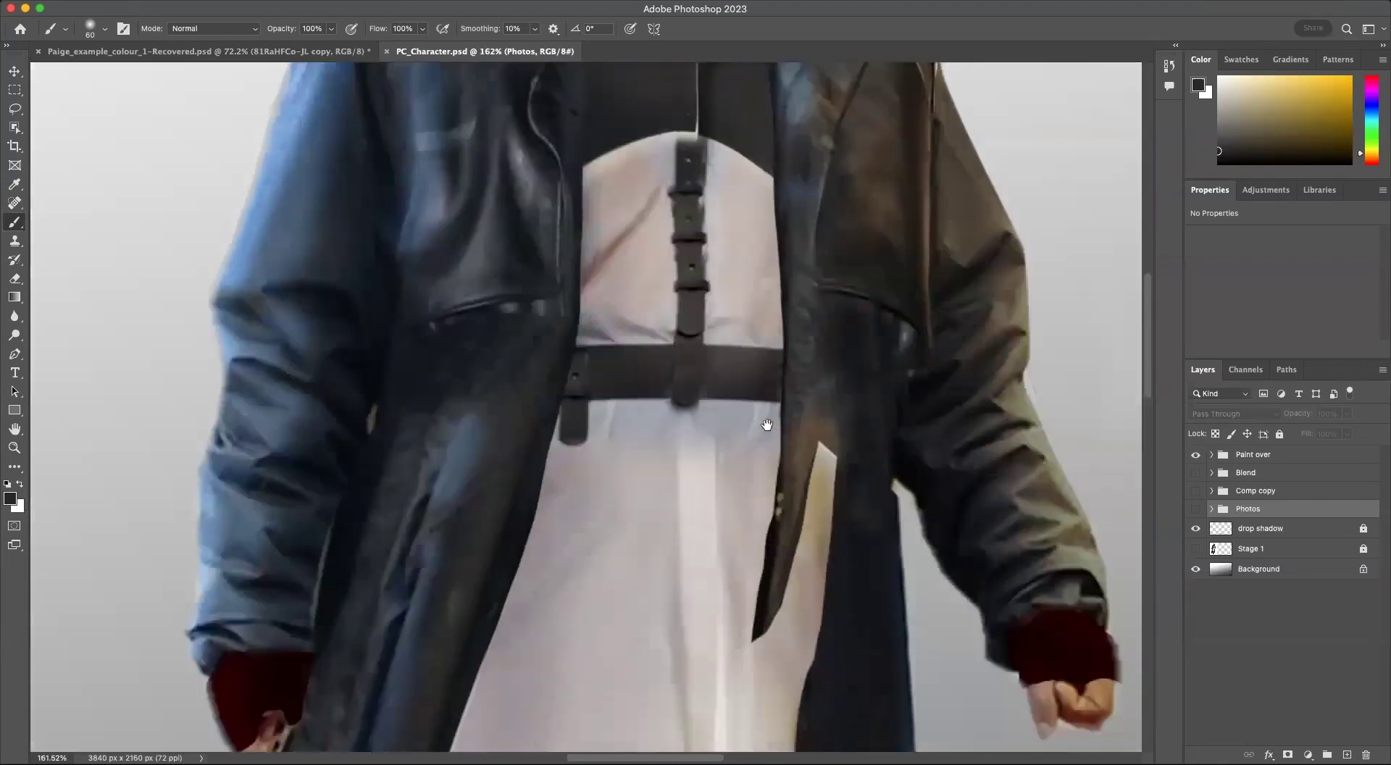
pyautogui.scroll(2, 767, 425)
pyautogui.scroll(-5, 755, 460)
pyautogui.scroll(-10, 708, 403)
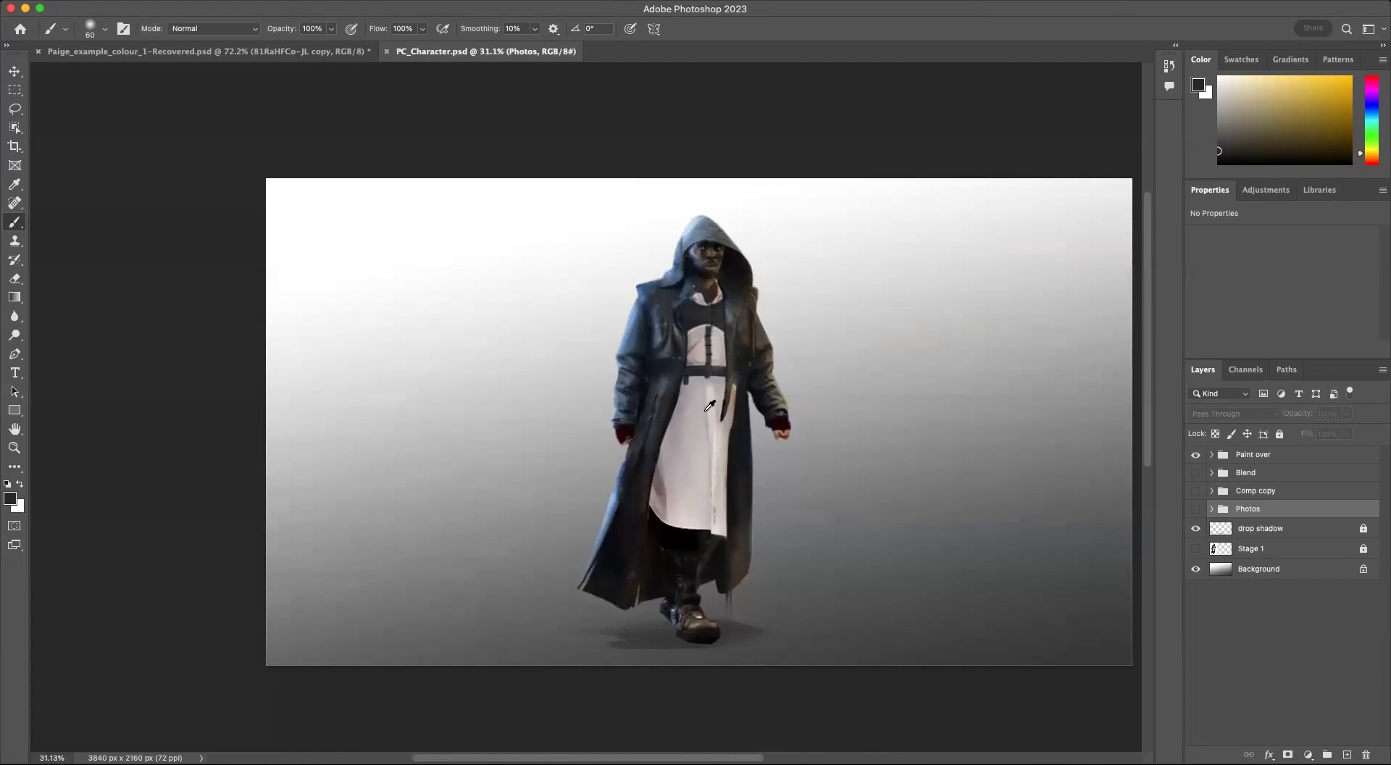
pyautogui.scroll(2, 708, 404)
pyautogui.moveTo(740, 438); pyautogui.dragTo(705, 415)
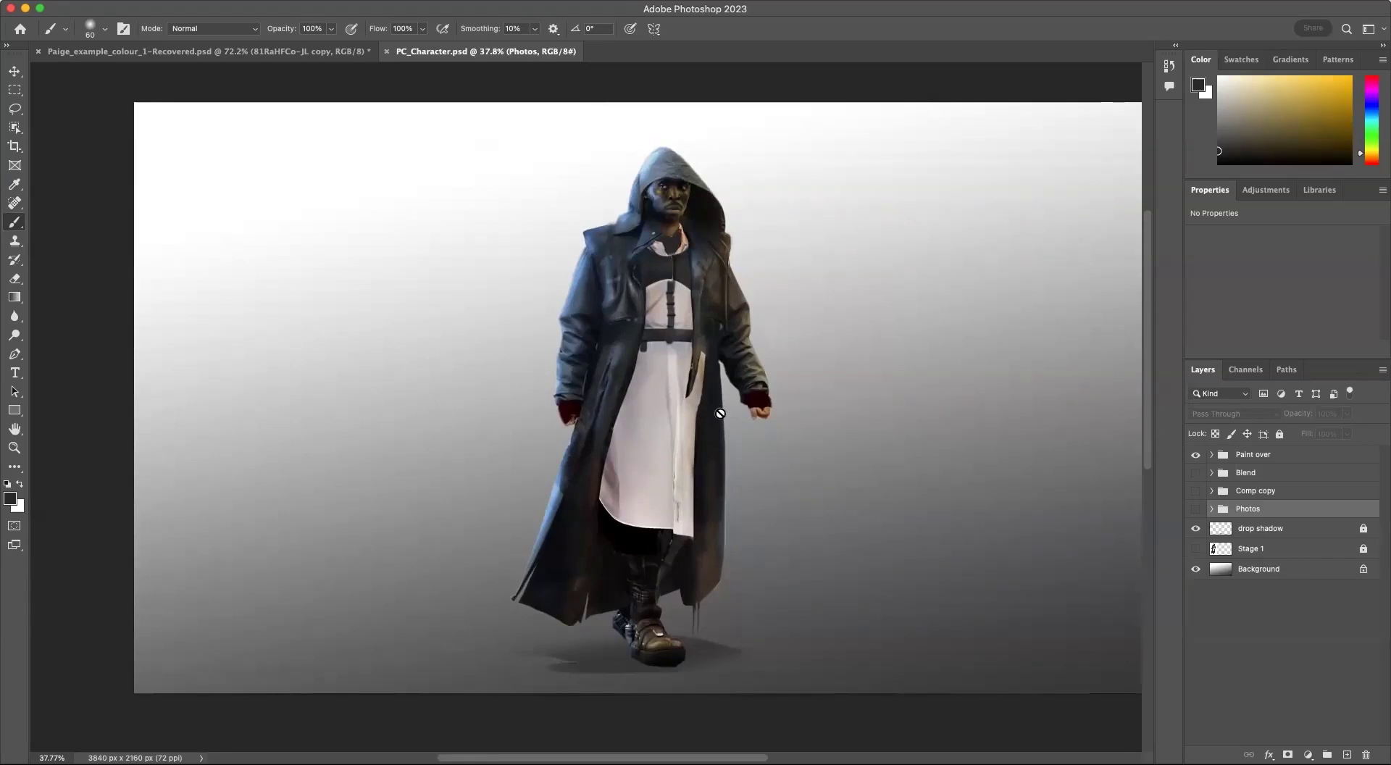
pyautogui.moveTo(723, 435); pyautogui.dragTo(683, 435)
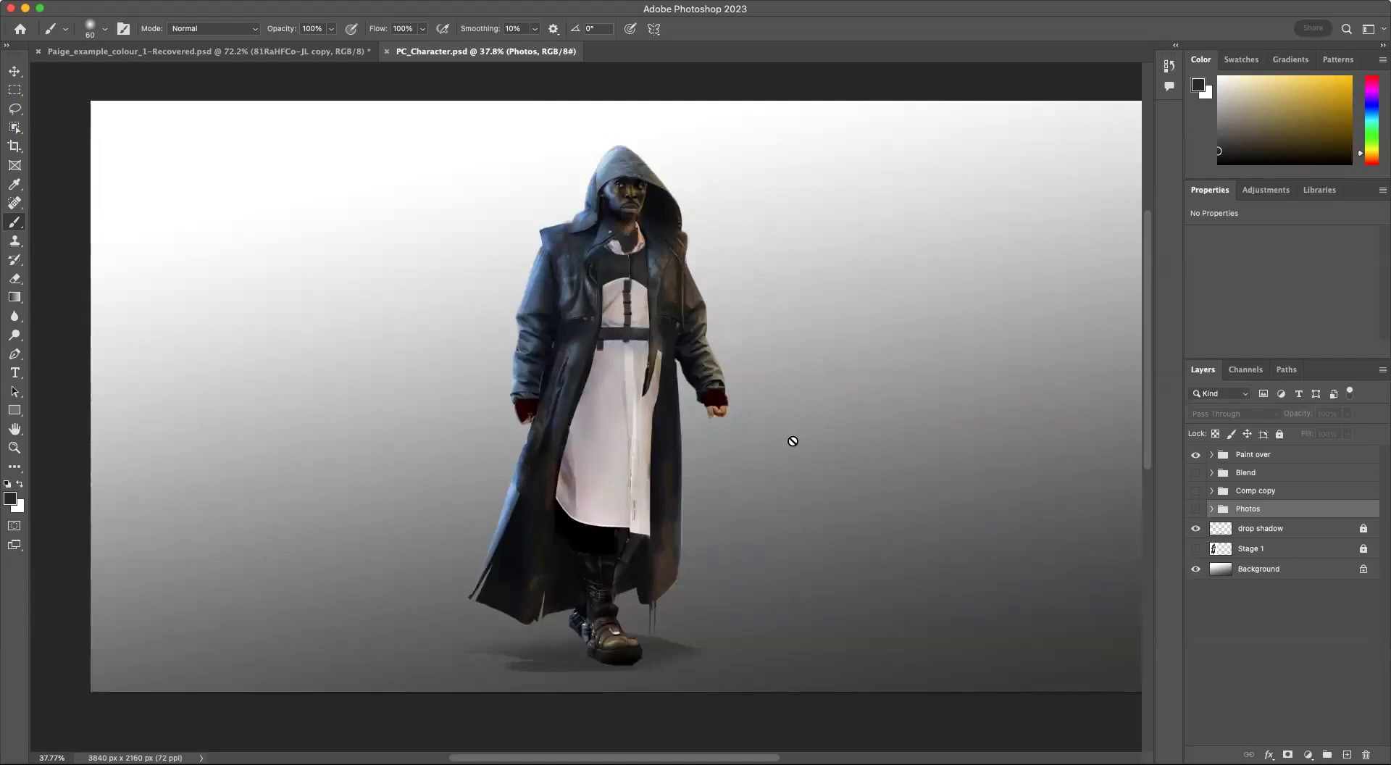
pyautogui.hscroll(2, 736, 435)
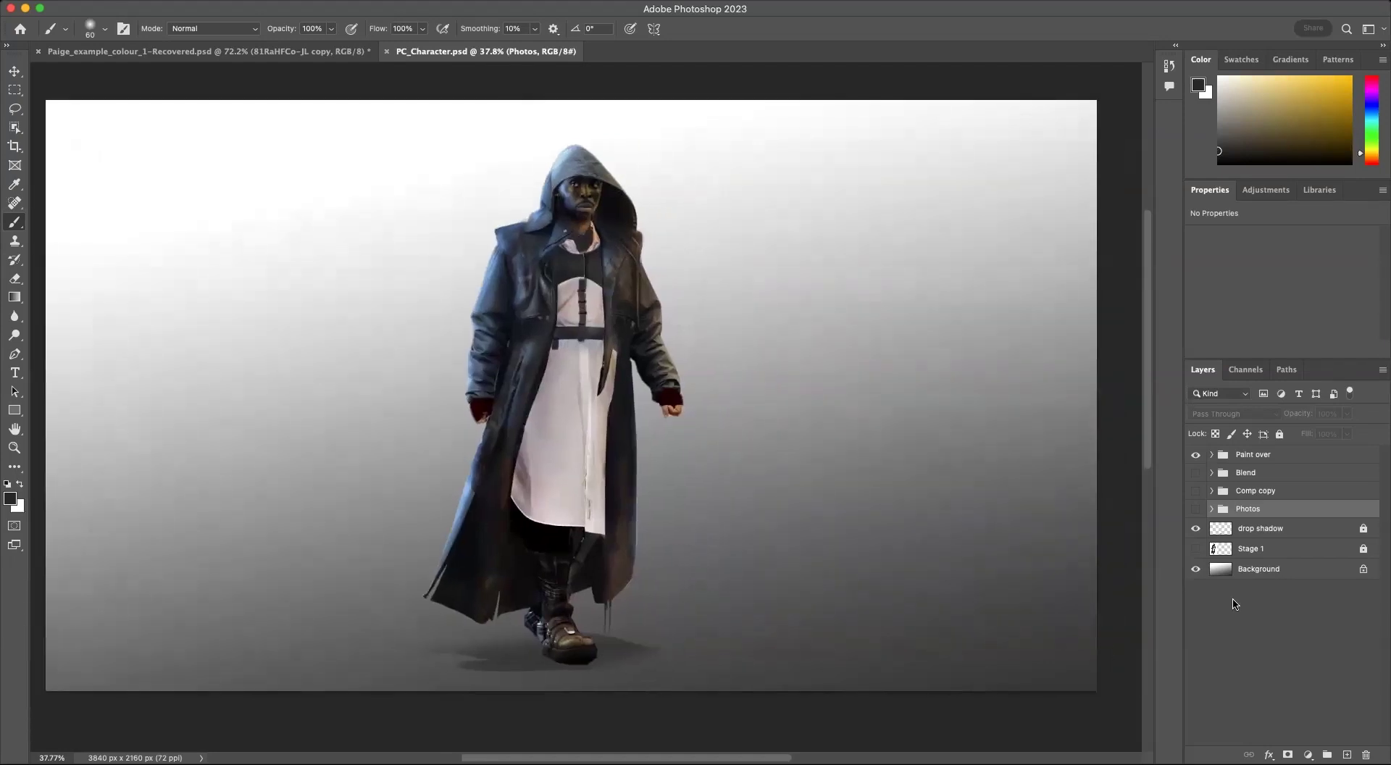
# Step: Hide the Paint over group, the drop shadow and the Background, and show the expanded Photos group
pyautogui.click(1195, 456)
pyautogui.click(1196, 528)
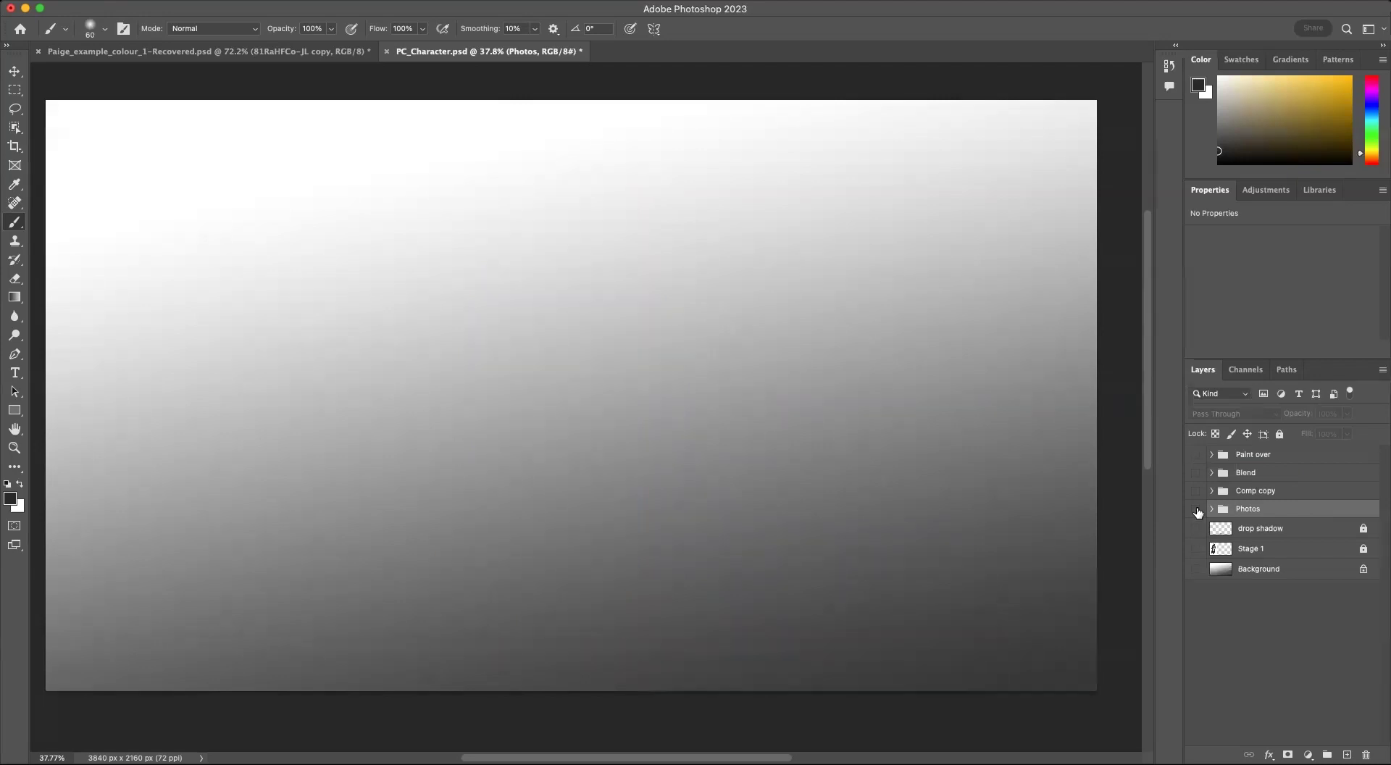
pyautogui.click(1195, 510)
pyautogui.click(1212, 509)
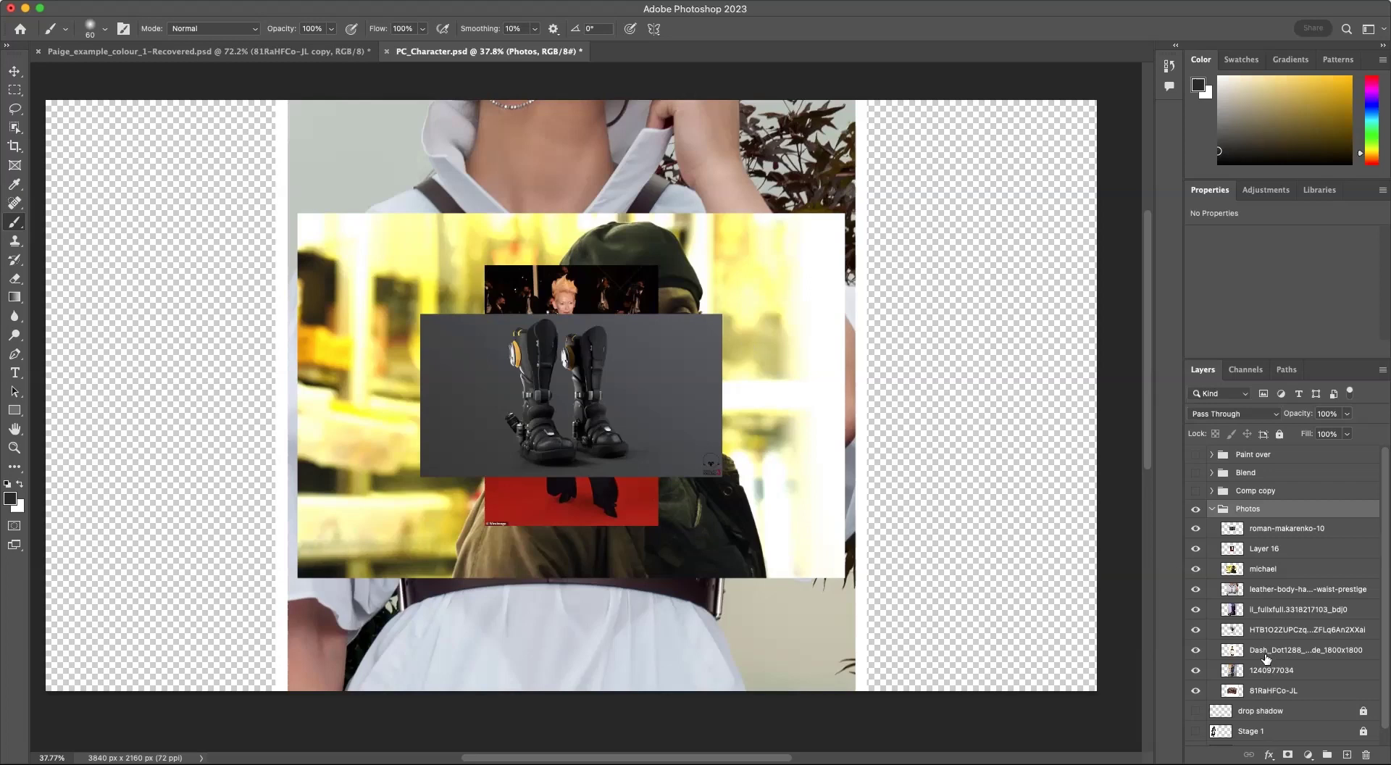
pyautogui.scroll(-1, 1235, 637)
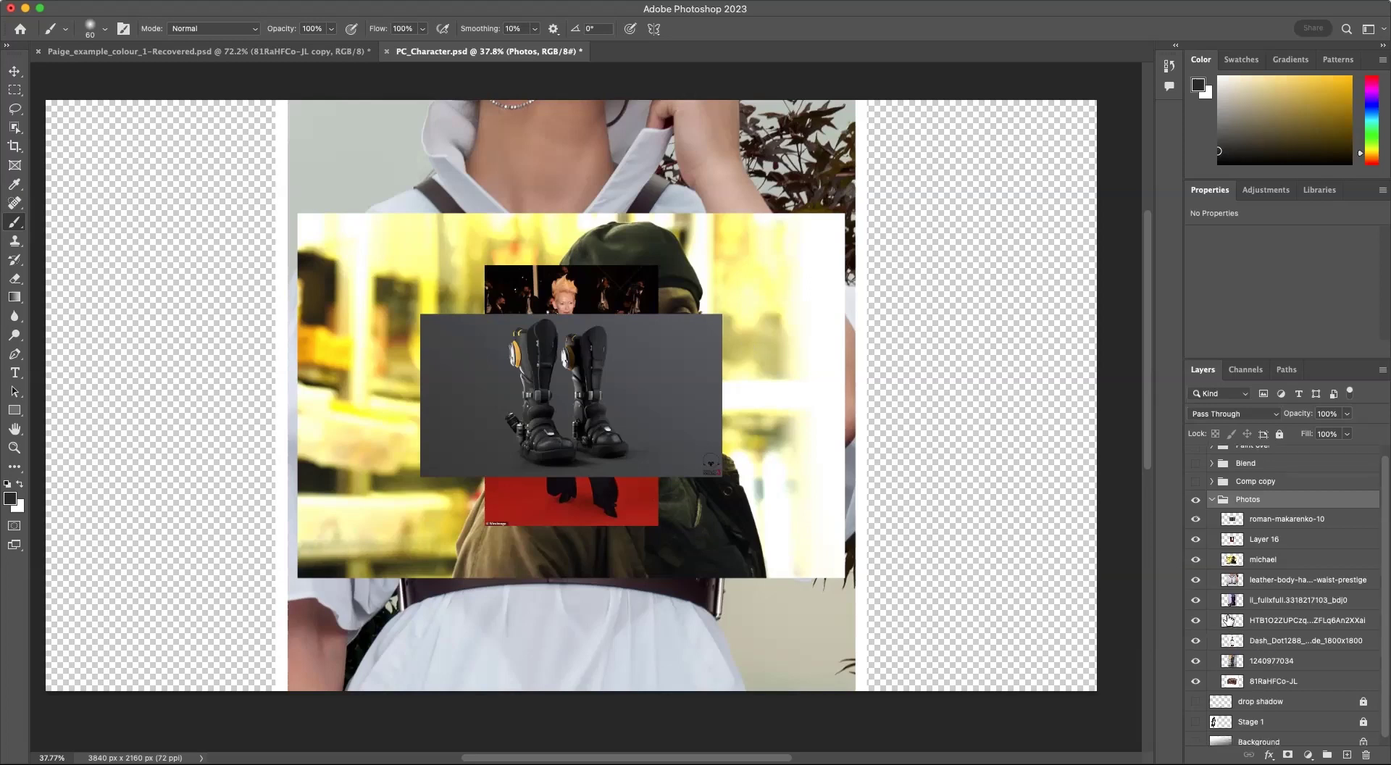
# Step: Select both boots on the topmost photo layer of the Photos group with the Object Selection Tool
pyautogui.click(1287, 686)
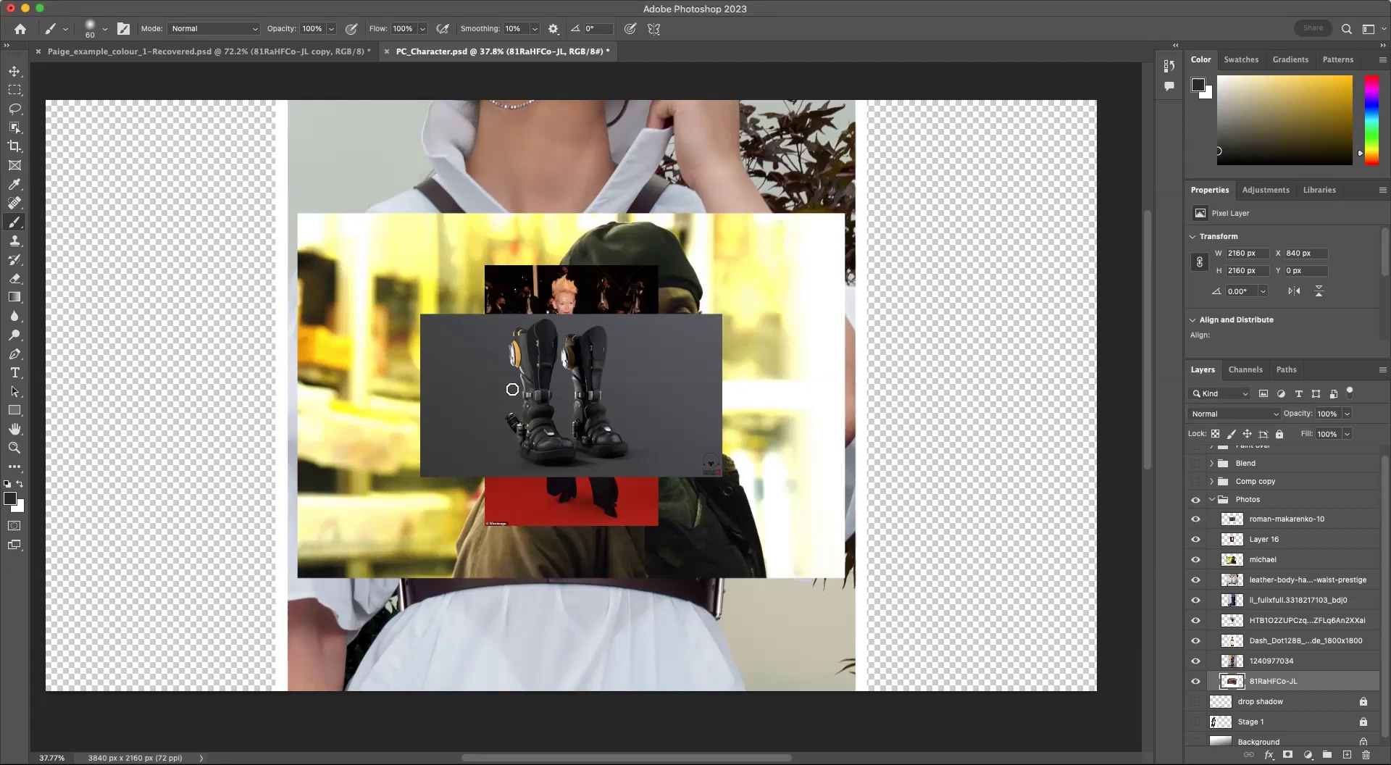
pyautogui.click(15, 127)
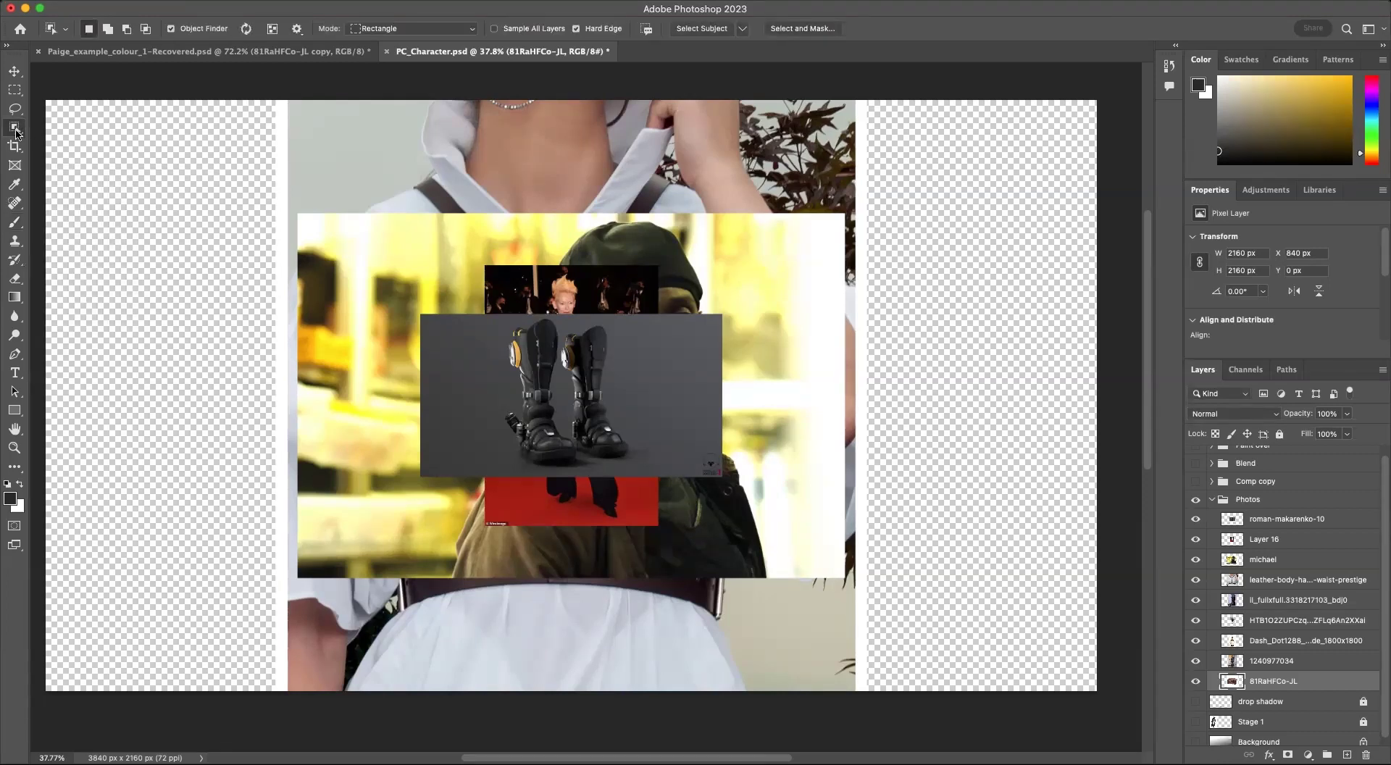
pyautogui.click(16, 129)
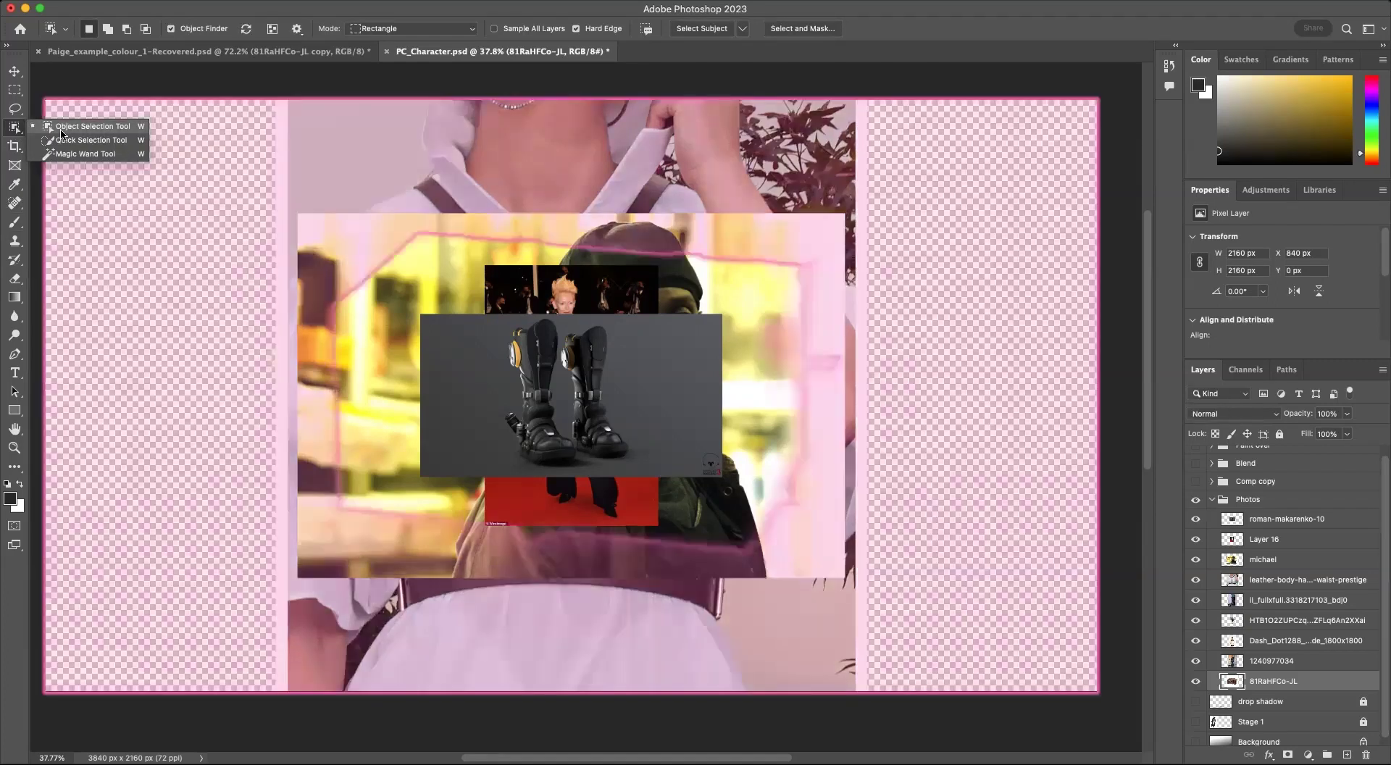
pyautogui.click(61, 129)
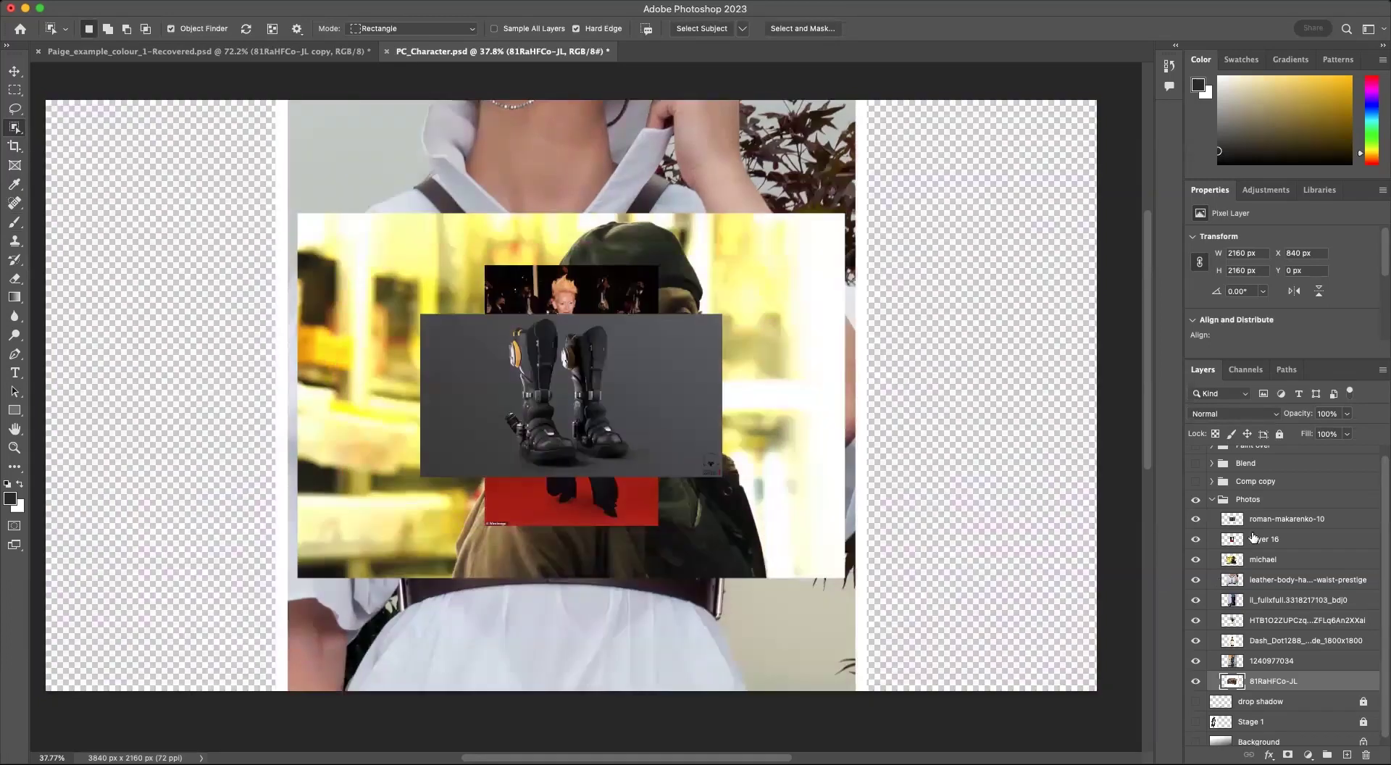
pyautogui.click(1261, 522)
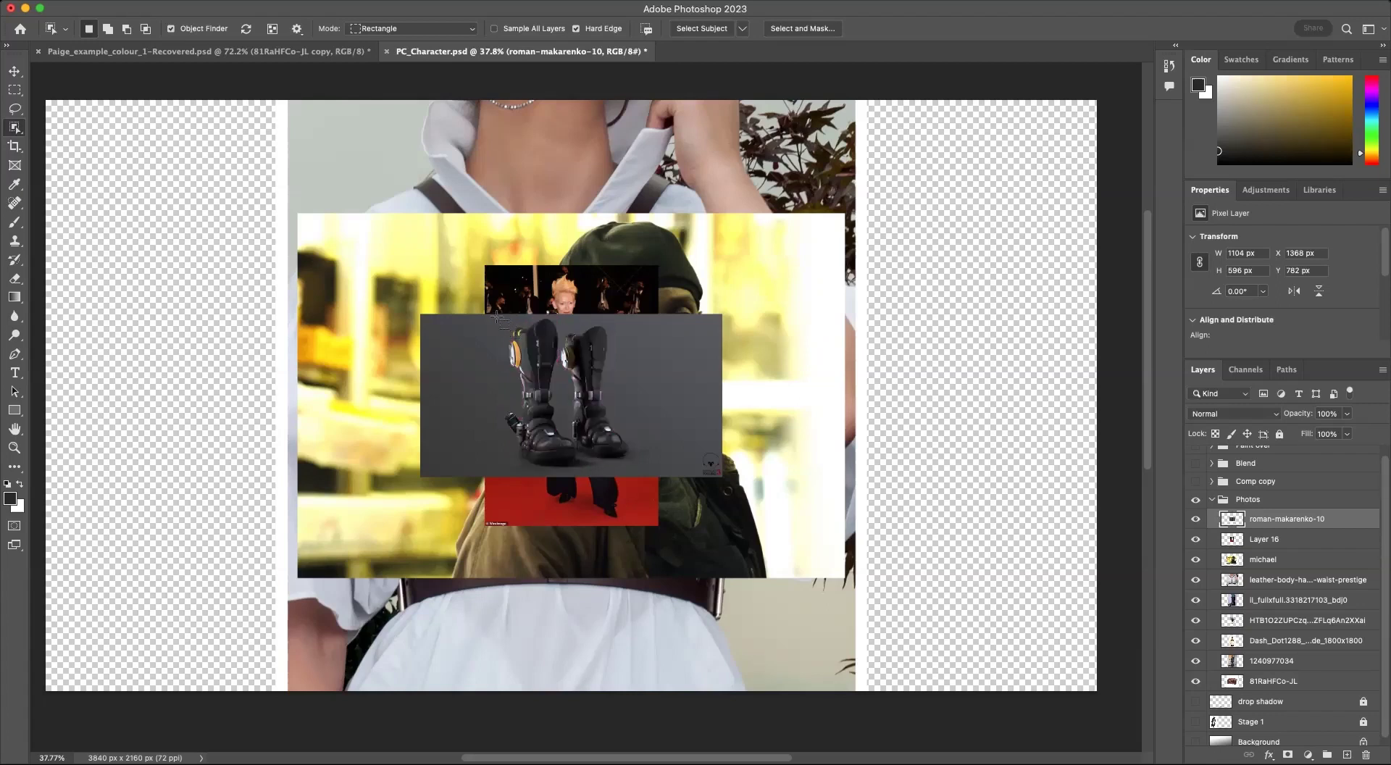
pyautogui.moveTo(497, 317); pyautogui.dragTo(642, 467)
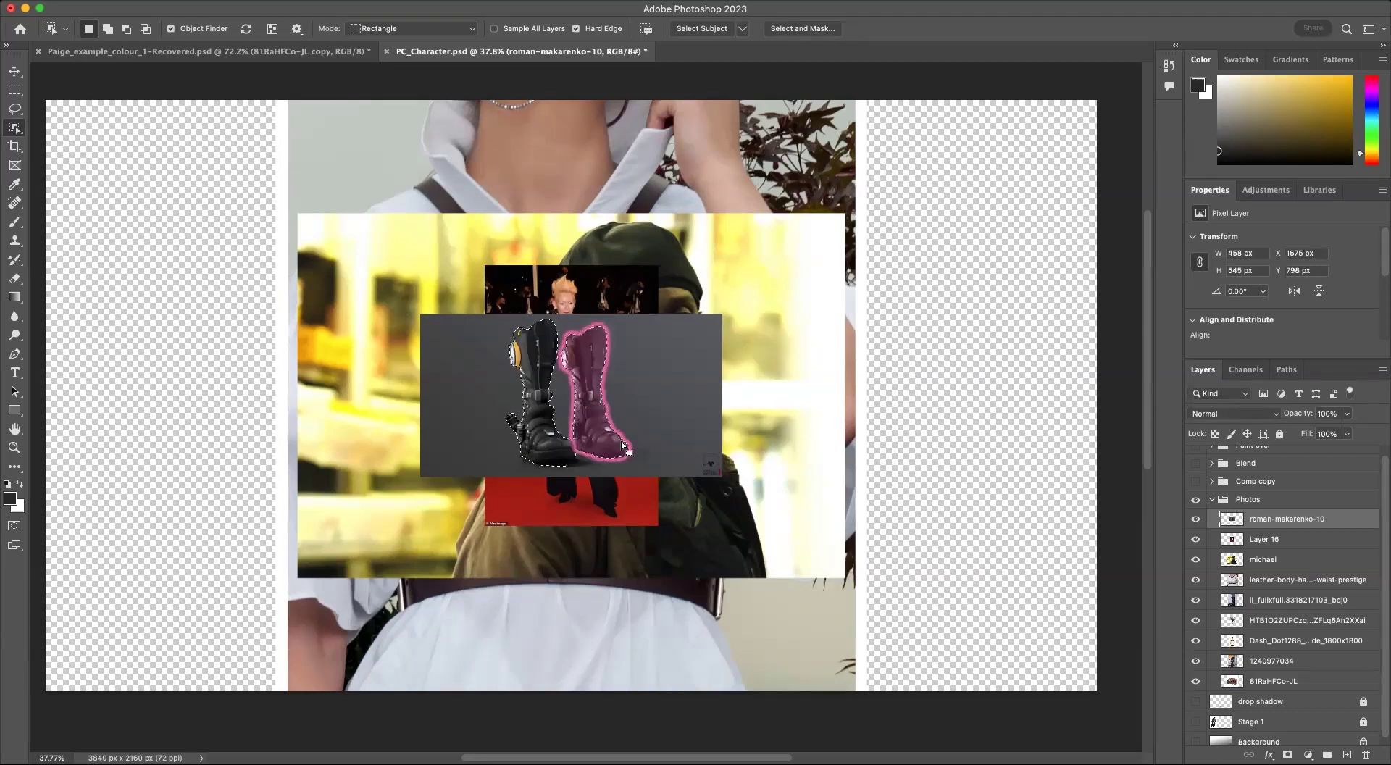
# Step: Invert the boots selection, delete the grey backdrop around both boots, and clear the selection
pyautogui.press('shift+super+i')
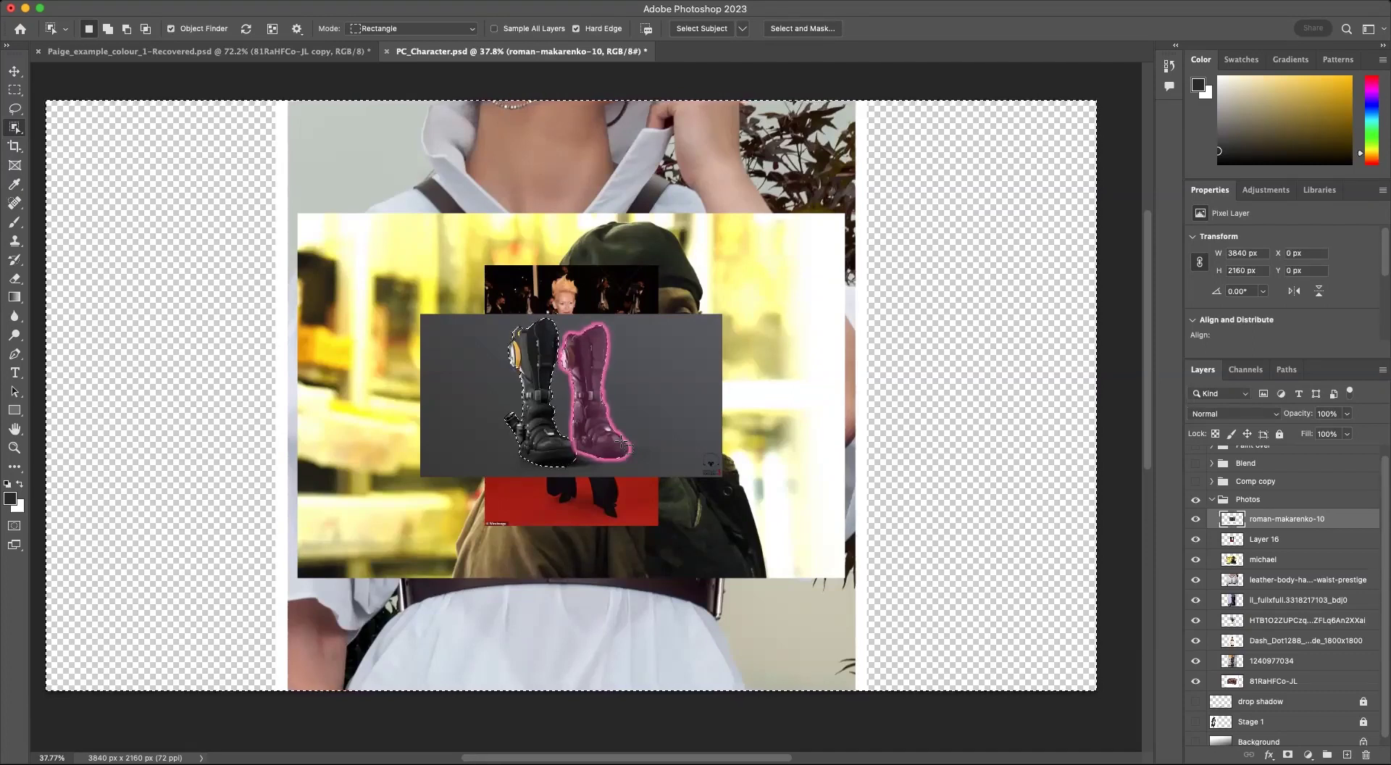
pyautogui.keyDown('shift'); pyautogui.click(624, 447); pyautogui.keyUp('shift')
pyautogui.click(183, 7)
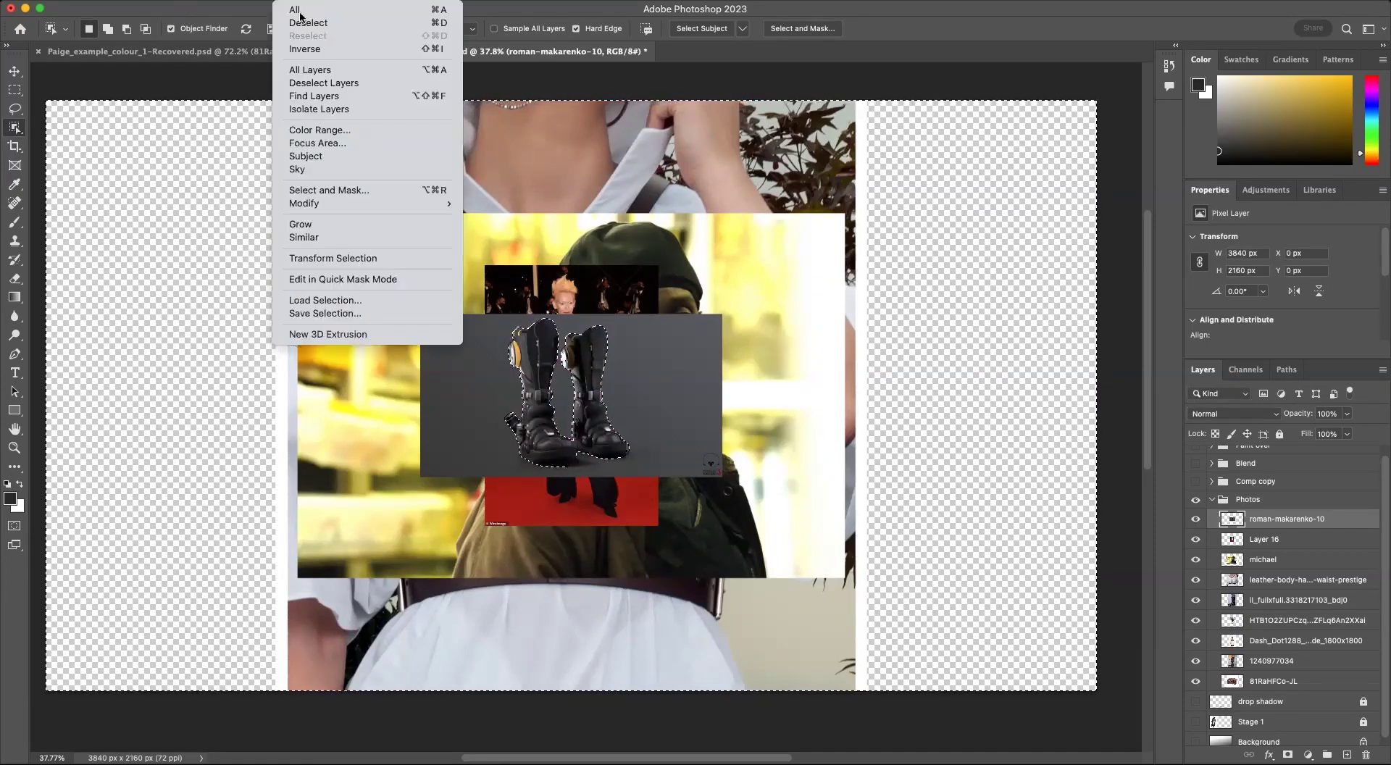
pyautogui.click(320, 48)
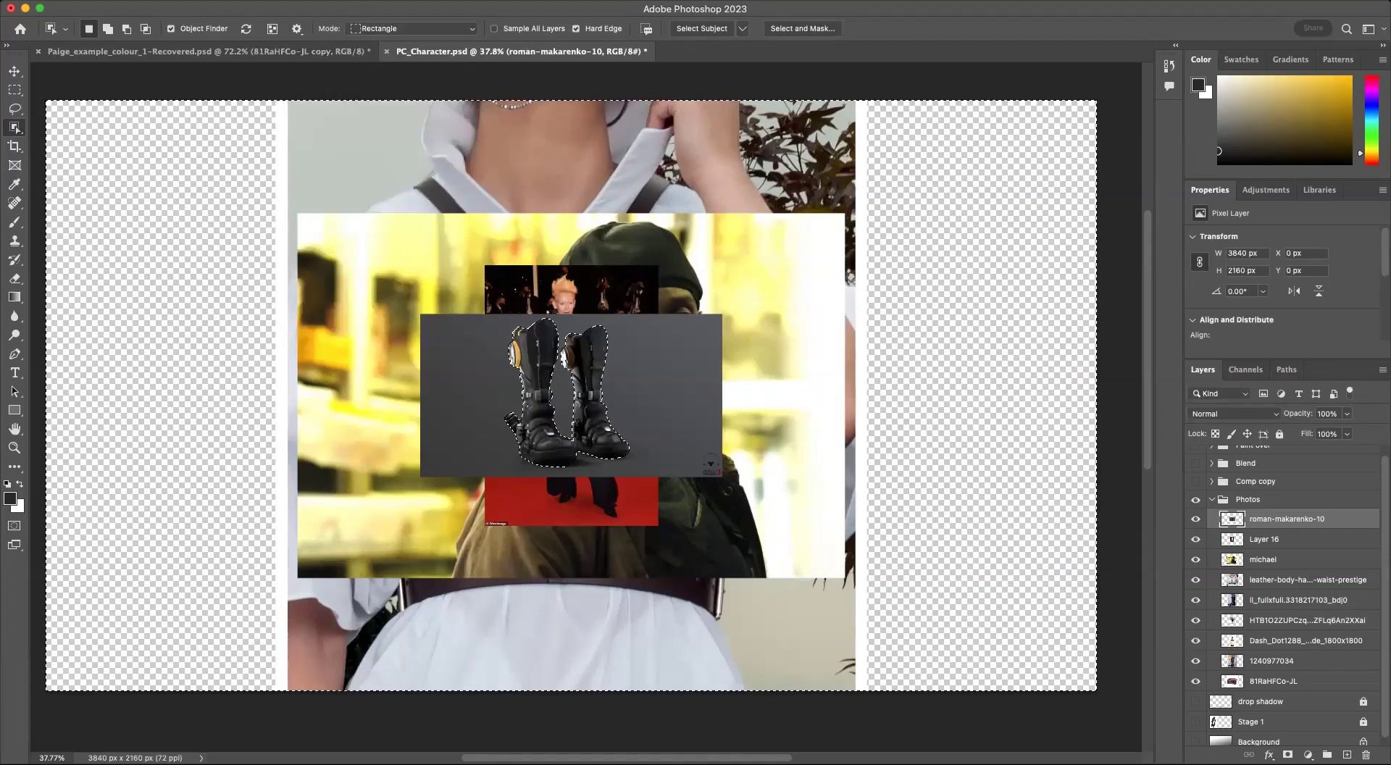
pyautogui.click(253, 1)
pyautogui.moveTo(293, 1)
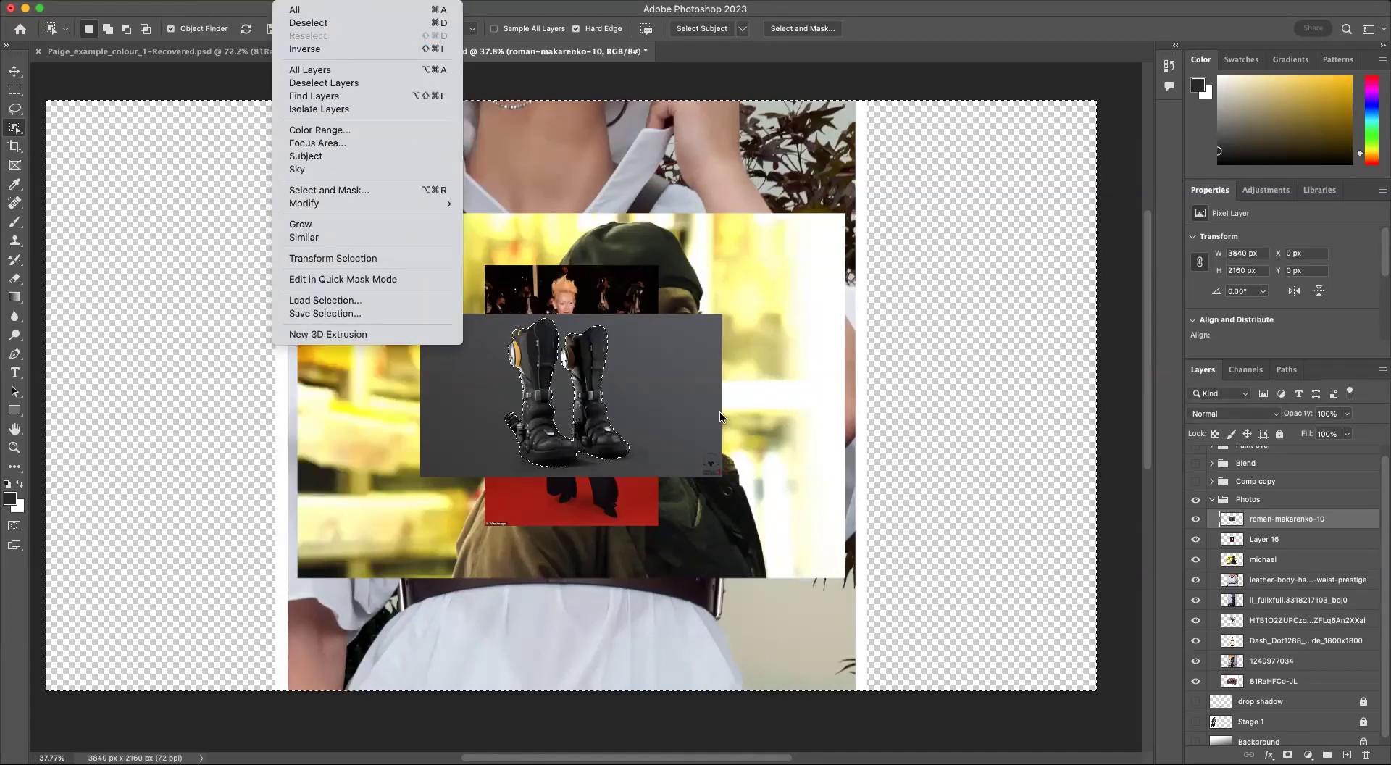
pyautogui.click(857, 59)
pyautogui.press('Delete')
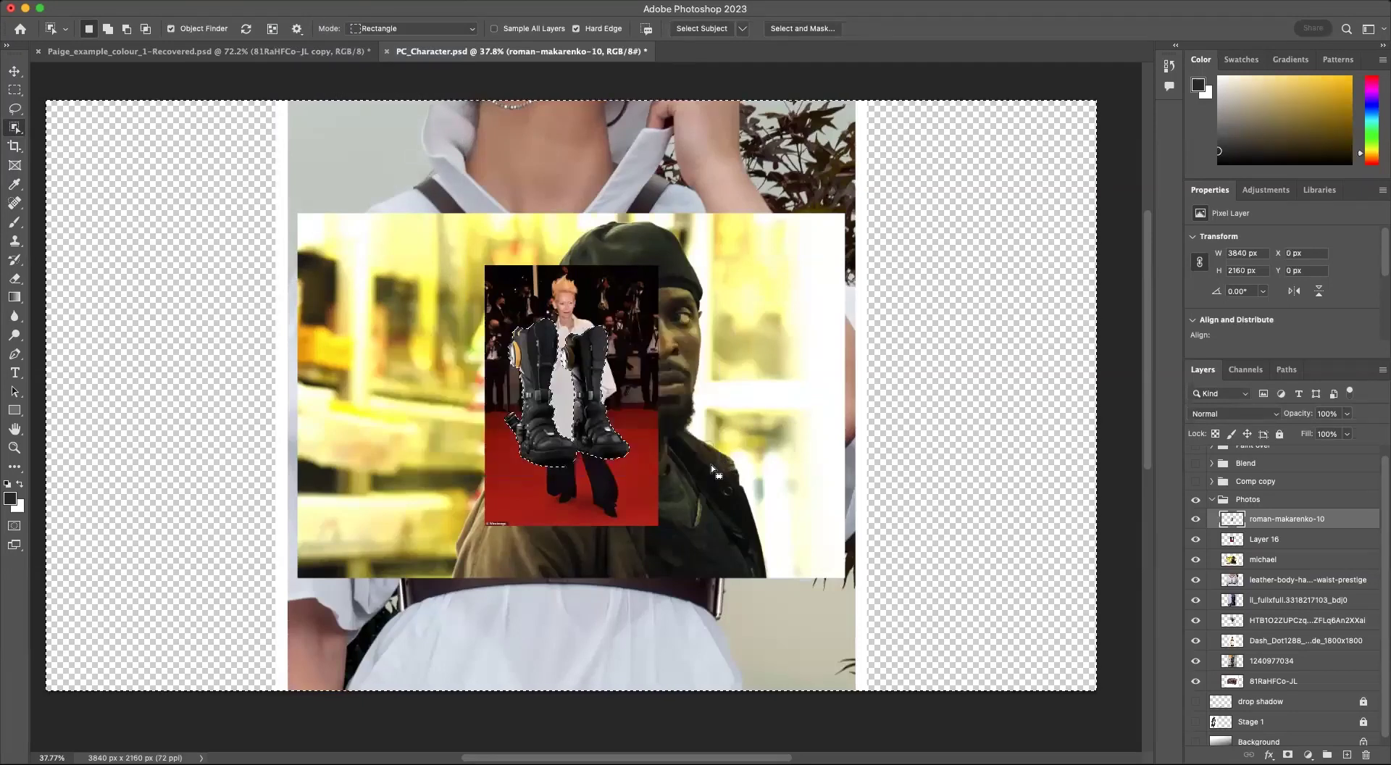
pyautogui.click(14, 90)
pyautogui.click(216, 216)
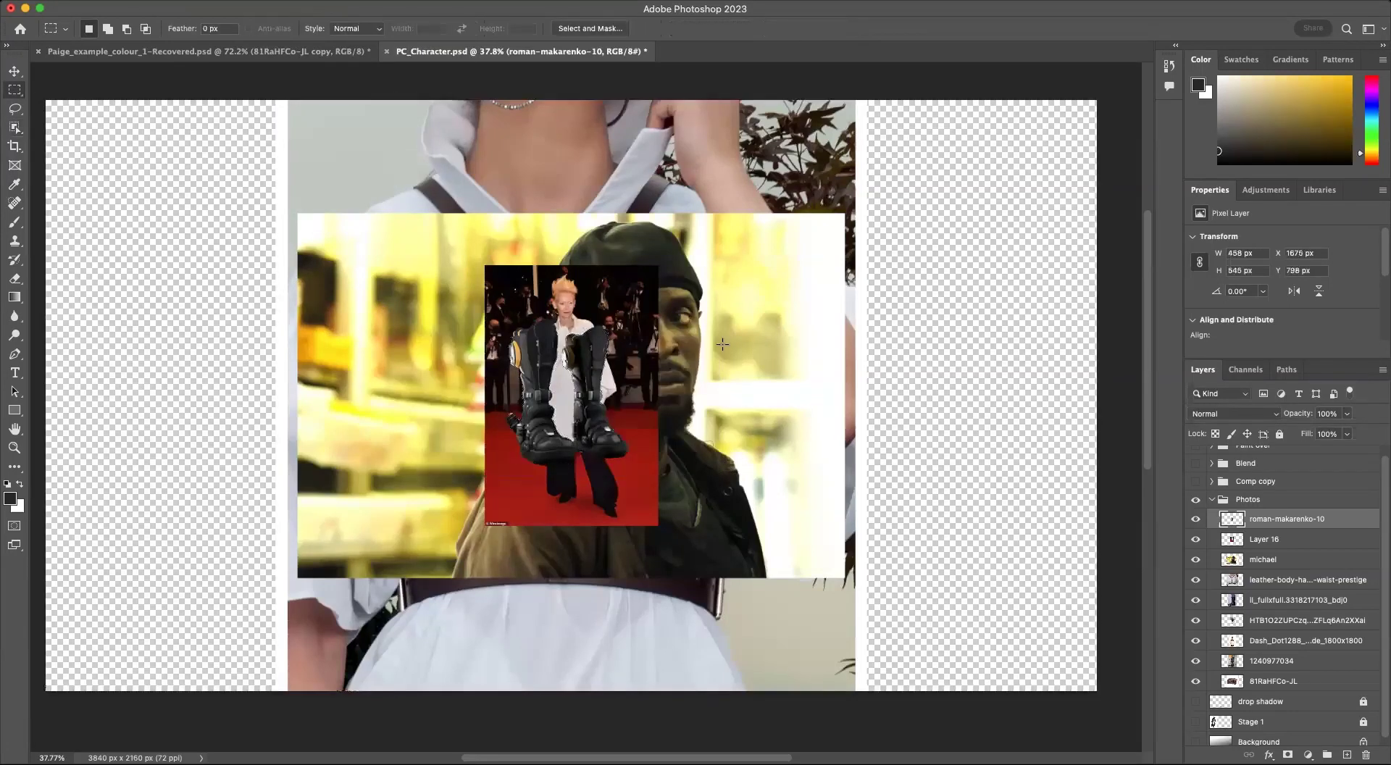
# Step: Hide the boots layer and select the standing figure in the white shirt on Layer 16 with the Object Selection Tool
pyautogui.click(1196, 520)
pyautogui.click(1282, 543)
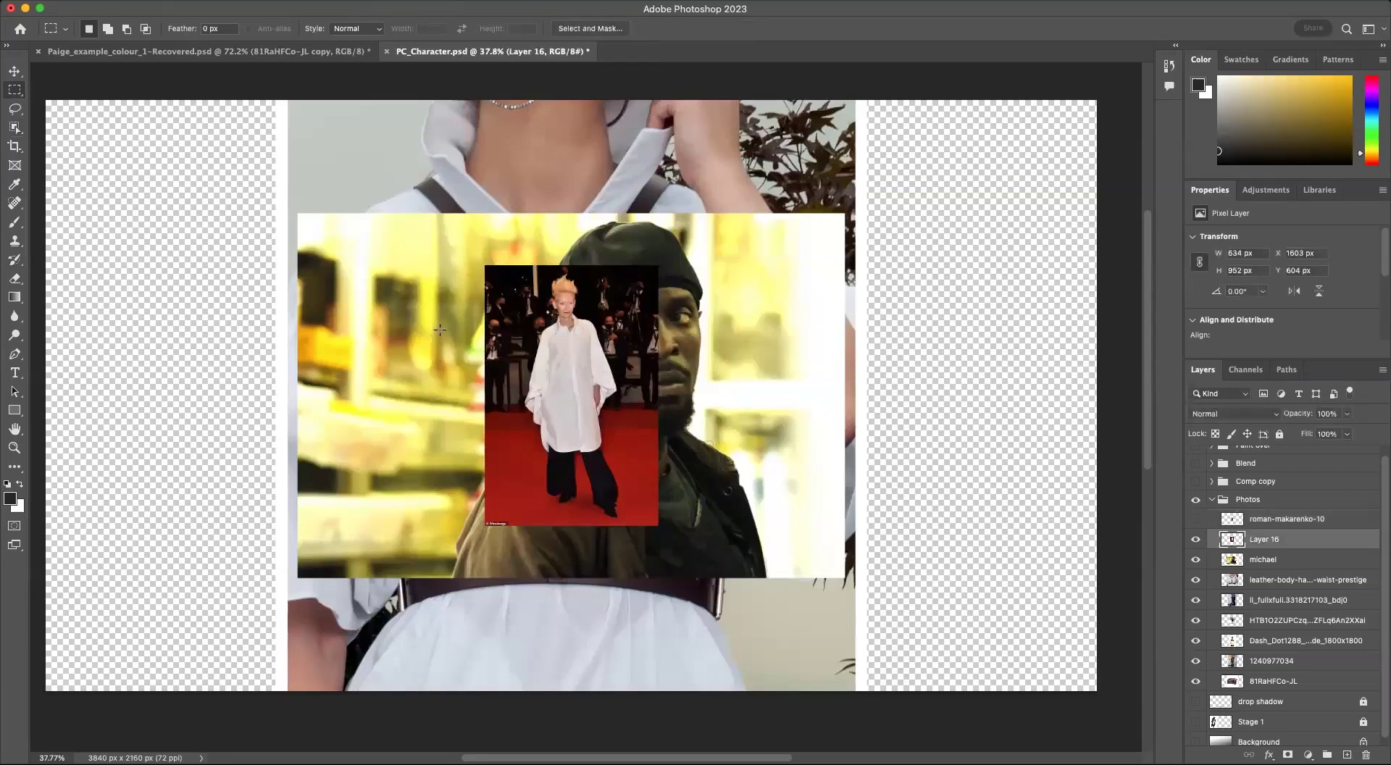
pyautogui.click(14, 128)
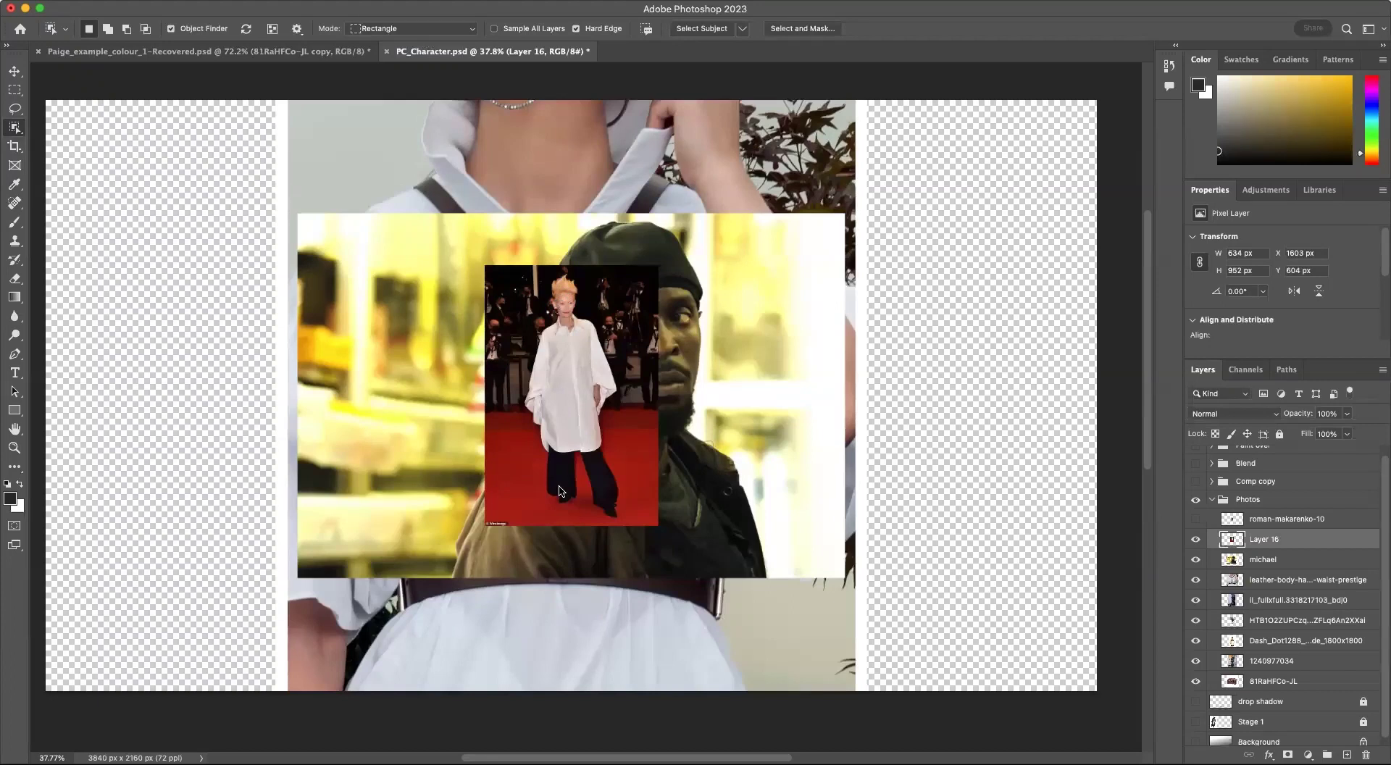
pyautogui.click(585, 482)
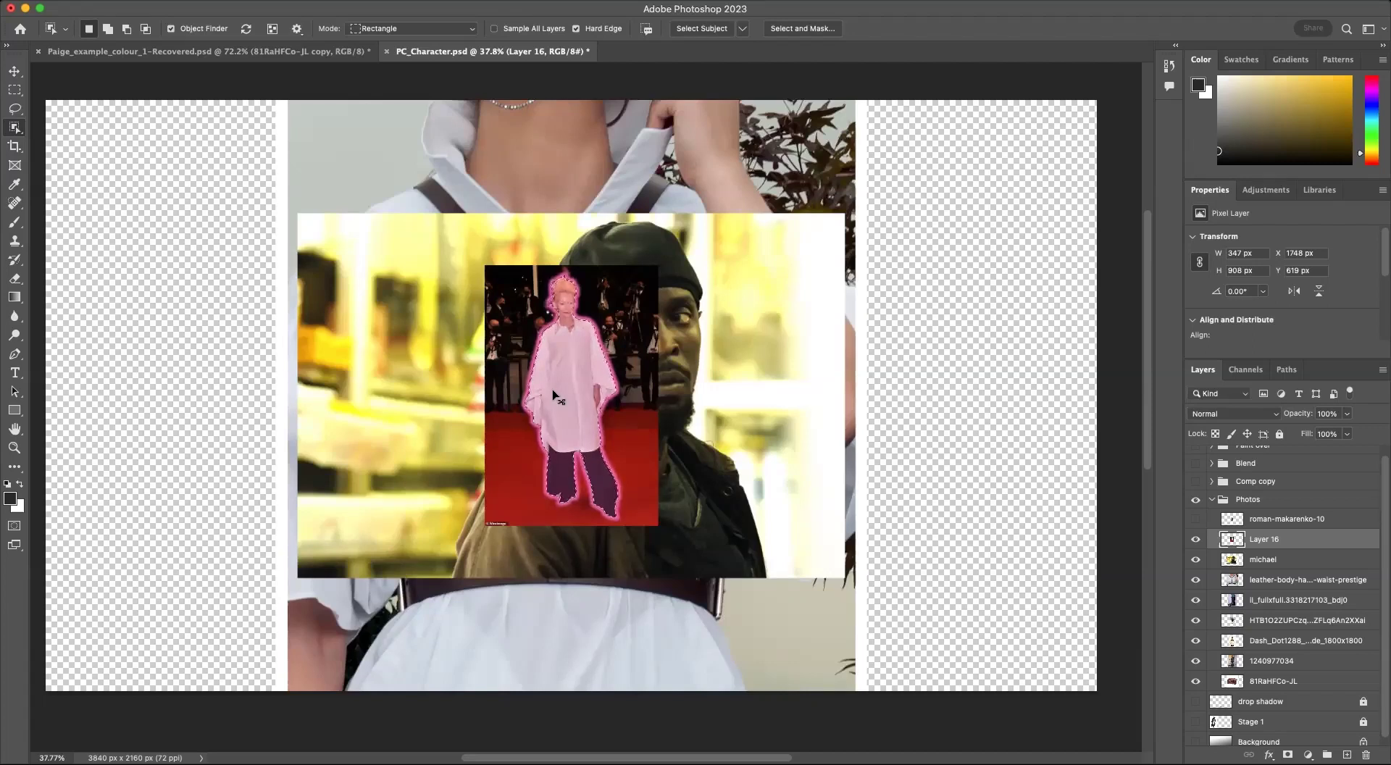
# Step: Invert the selection on Layer 16, delete the red-carpet background around the figure, and deselect
pyautogui.press('super+shift+i')
pyautogui.press('BackSpace')
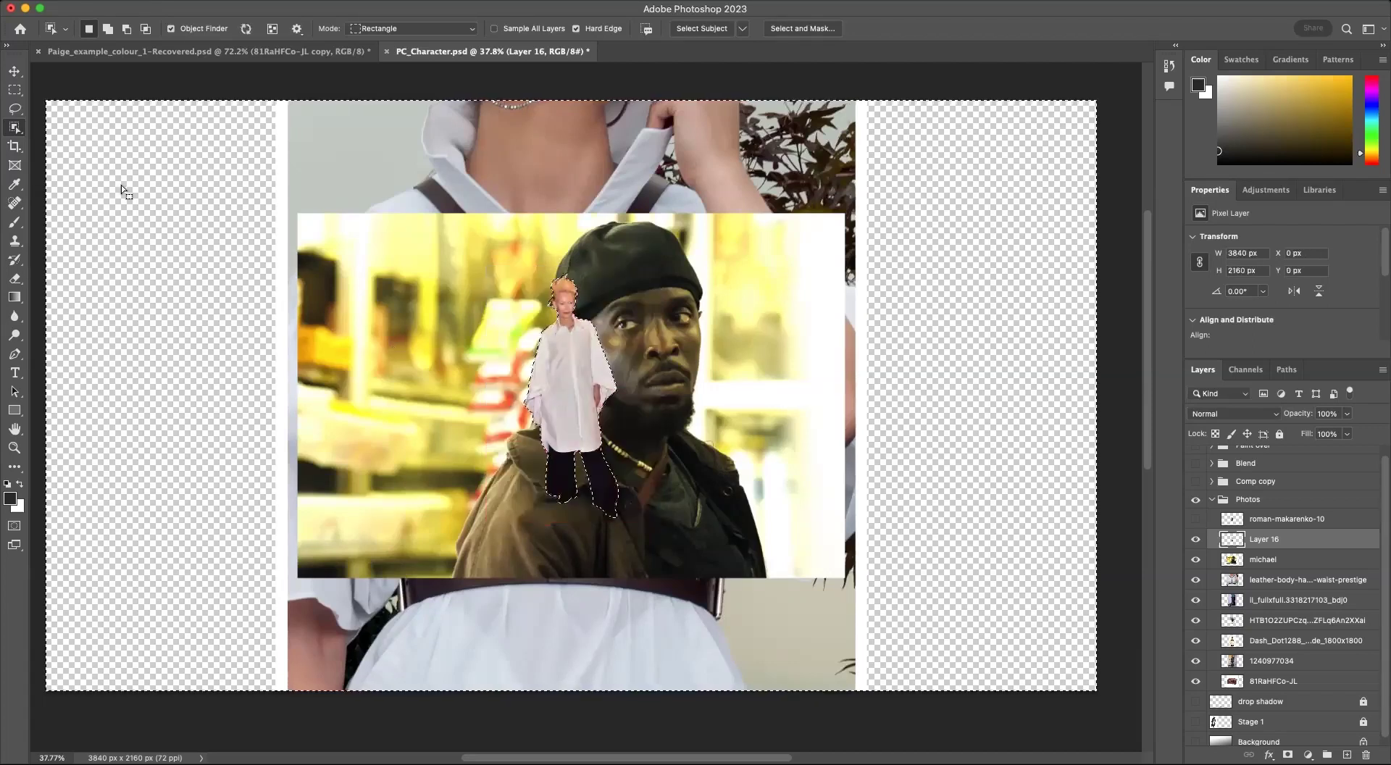
pyautogui.click(15, 90)
pyautogui.click(195, 280)
# Step: Enlarge and reposition the cut-out figure on Layer 16 with Free Transform, and hide the layer
pyautogui.press('super+t')
pyautogui.moveTo(644, 255); pyautogui.dragTo(720, 59)
pyautogui.moveTo(608, 312); pyautogui.dragTo(558, 409)
pyautogui.press('Return')
pyautogui.click(1195, 539)
# Step: Select the man in the dark cap on the photo layer below Layer 16 with the Object Selection Tool
pyautogui.click(1264, 559)
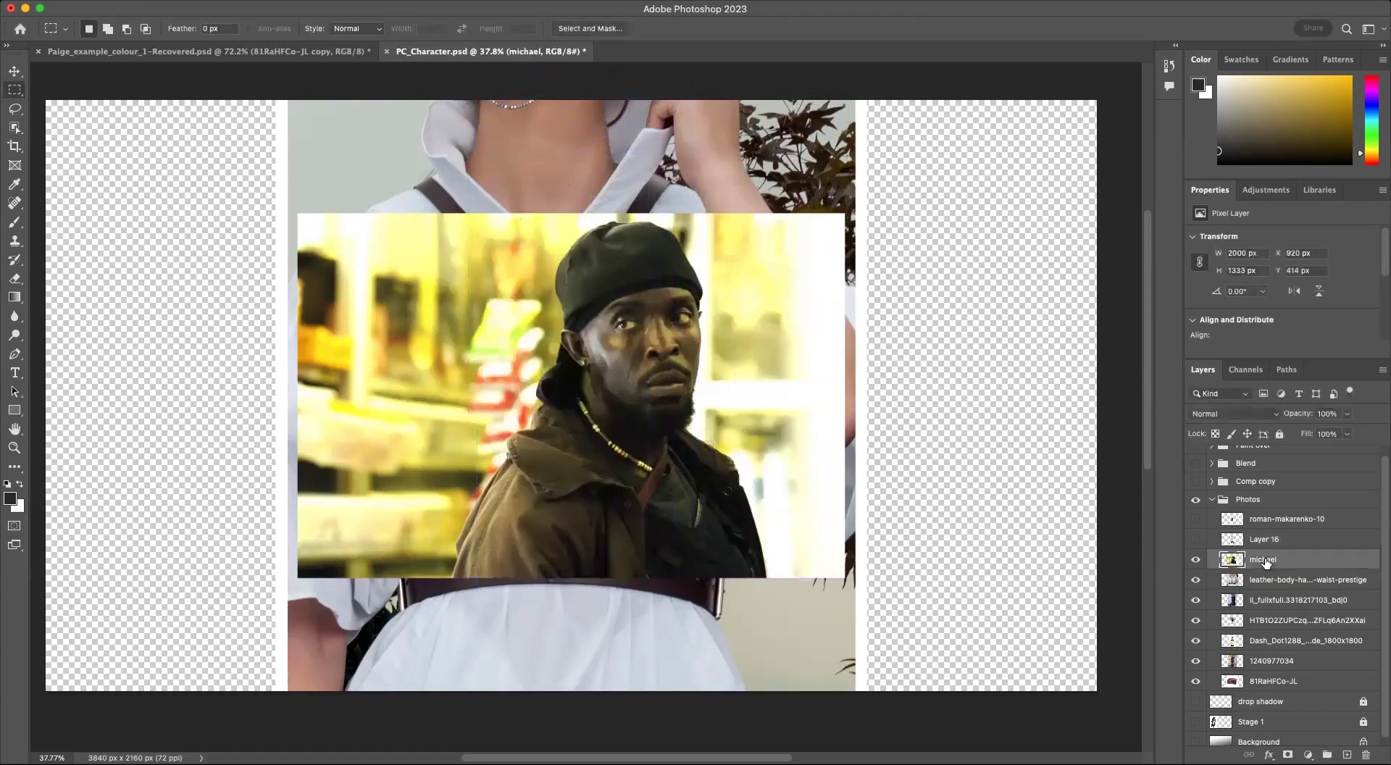
pyautogui.click(14, 108)
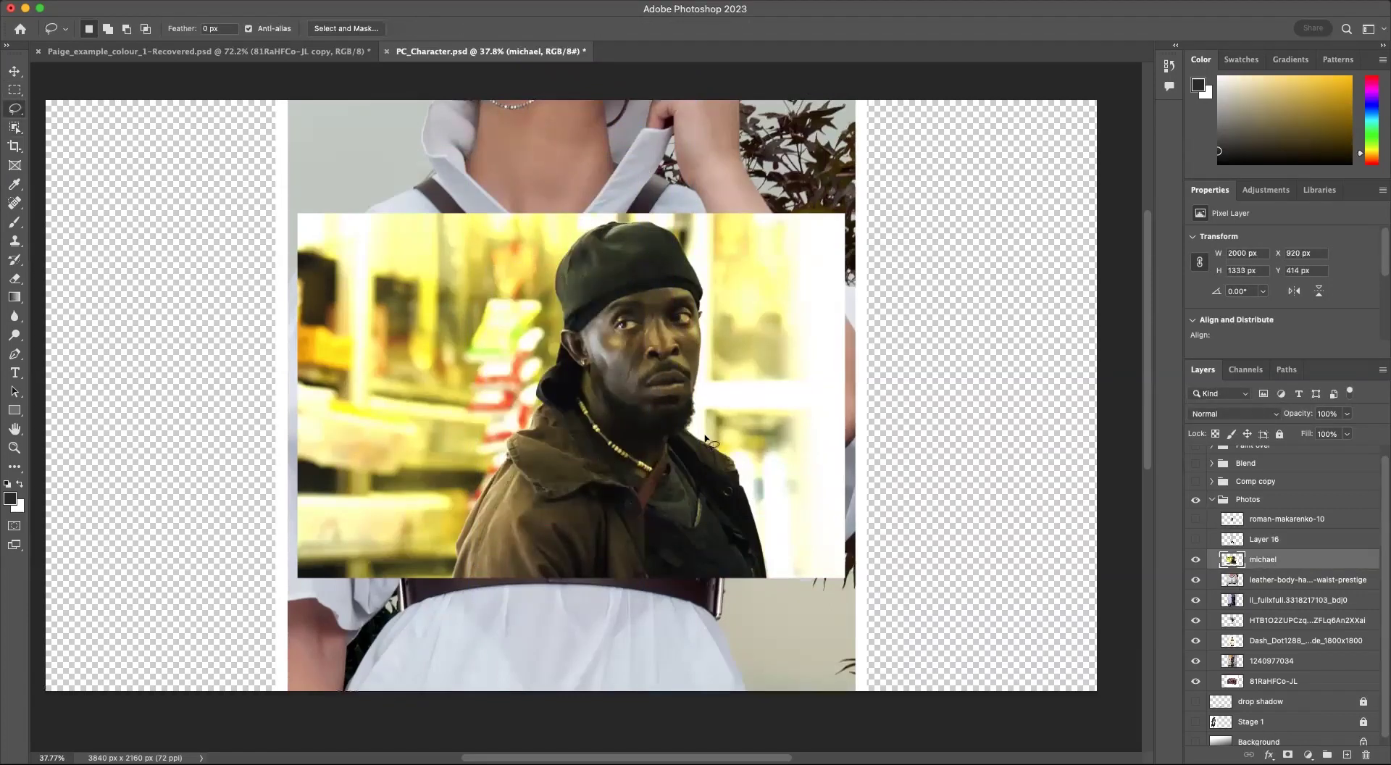
pyautogui.click(15, 128)
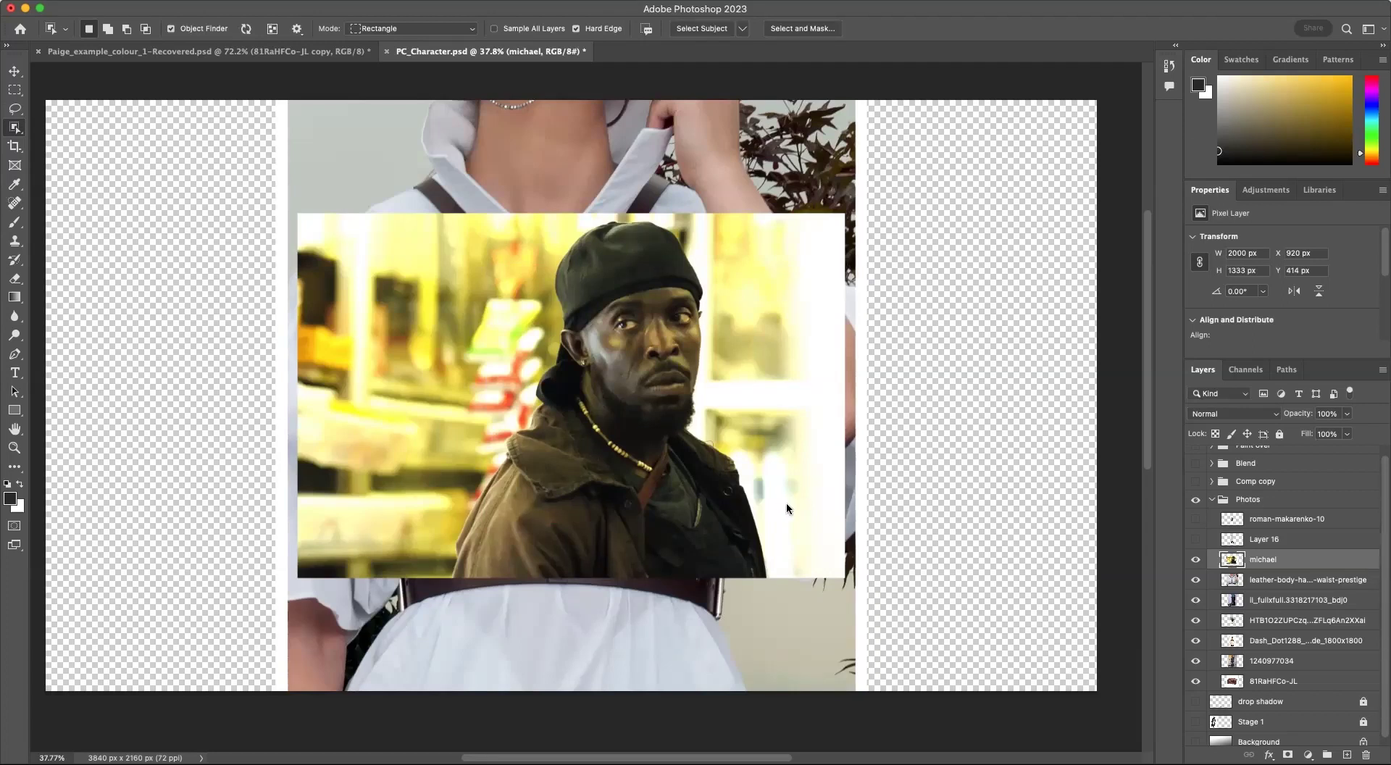
pyautogui.click(629, 324)
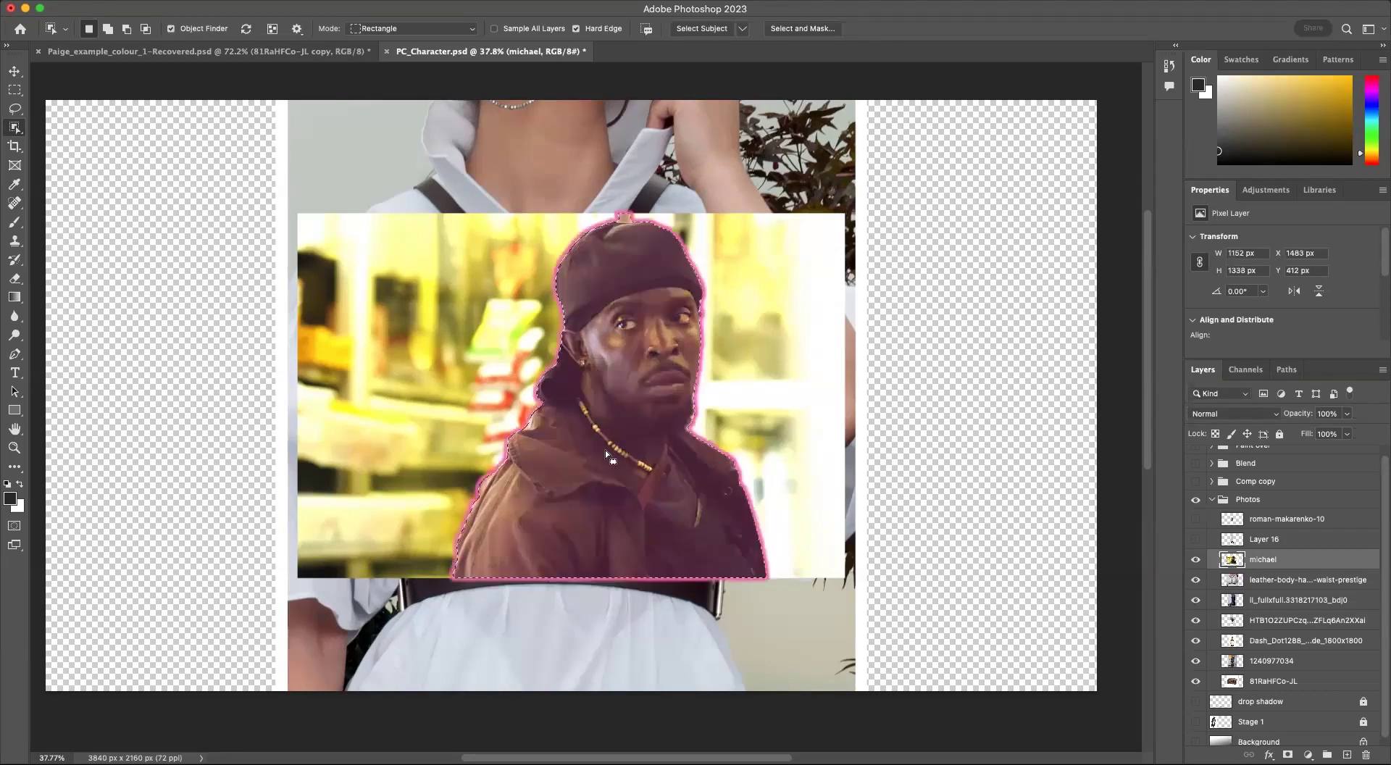
# Step: Invert the selection, delete the yellow shop background around the man in the cap, and hide that layer
pyautogui.press('super+shift+i')
pyautogui.press('BackSpace')
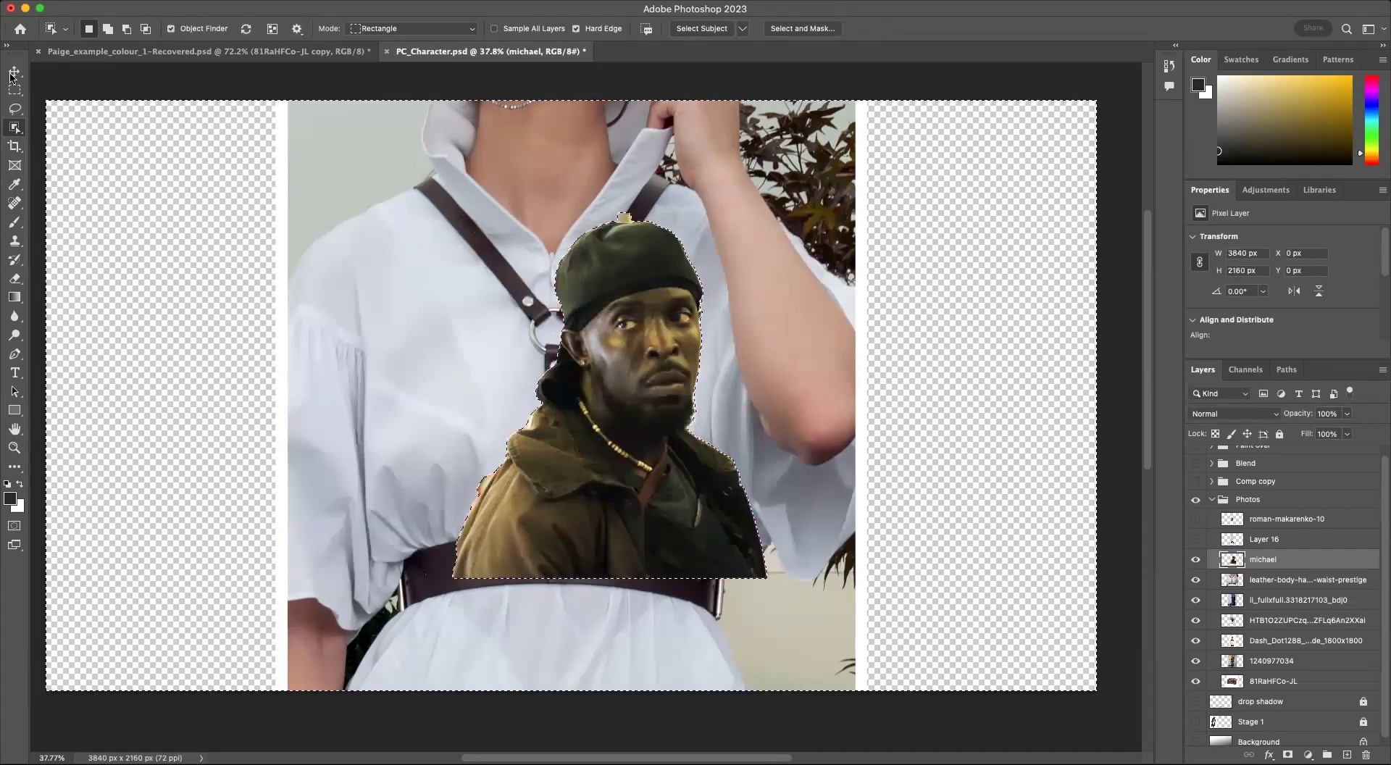
pyautogui.click(14, 90)
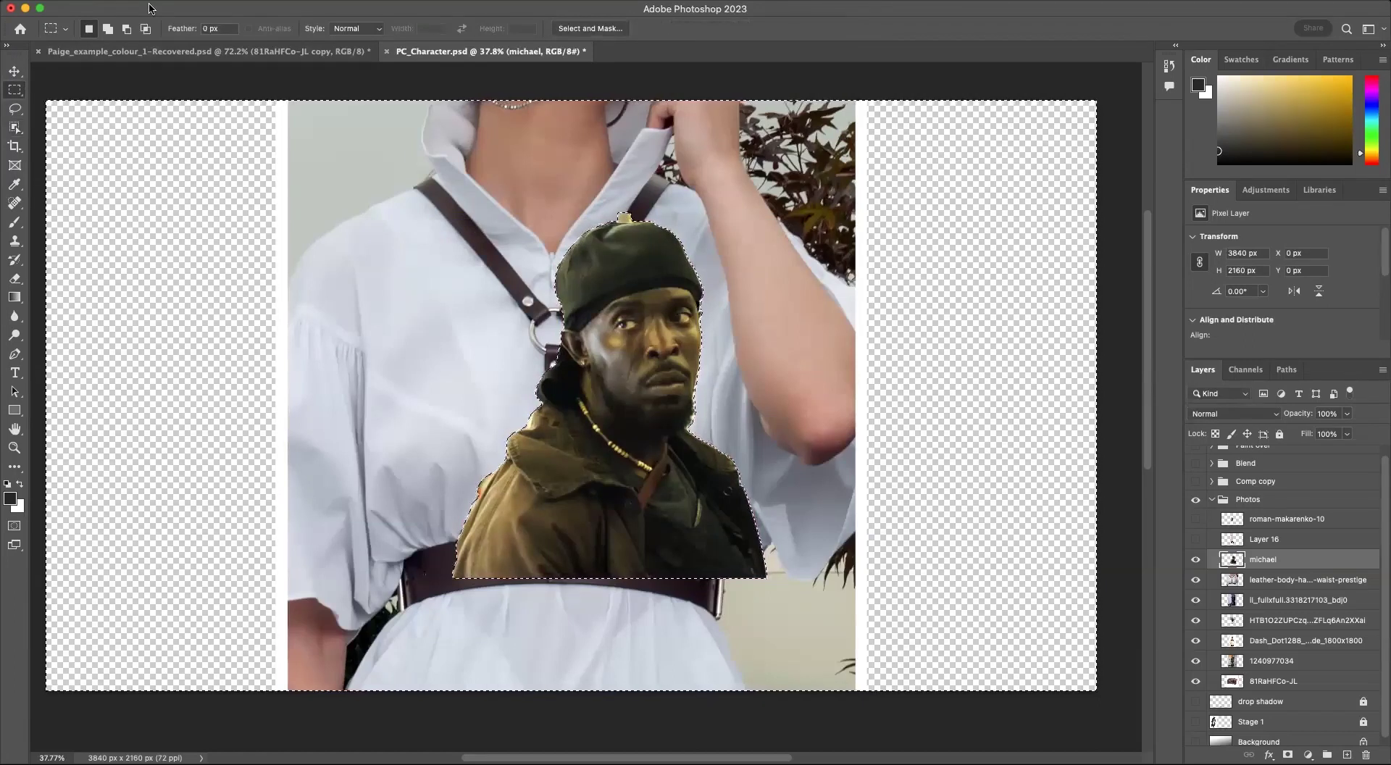
pyautogui.click(291, 1)
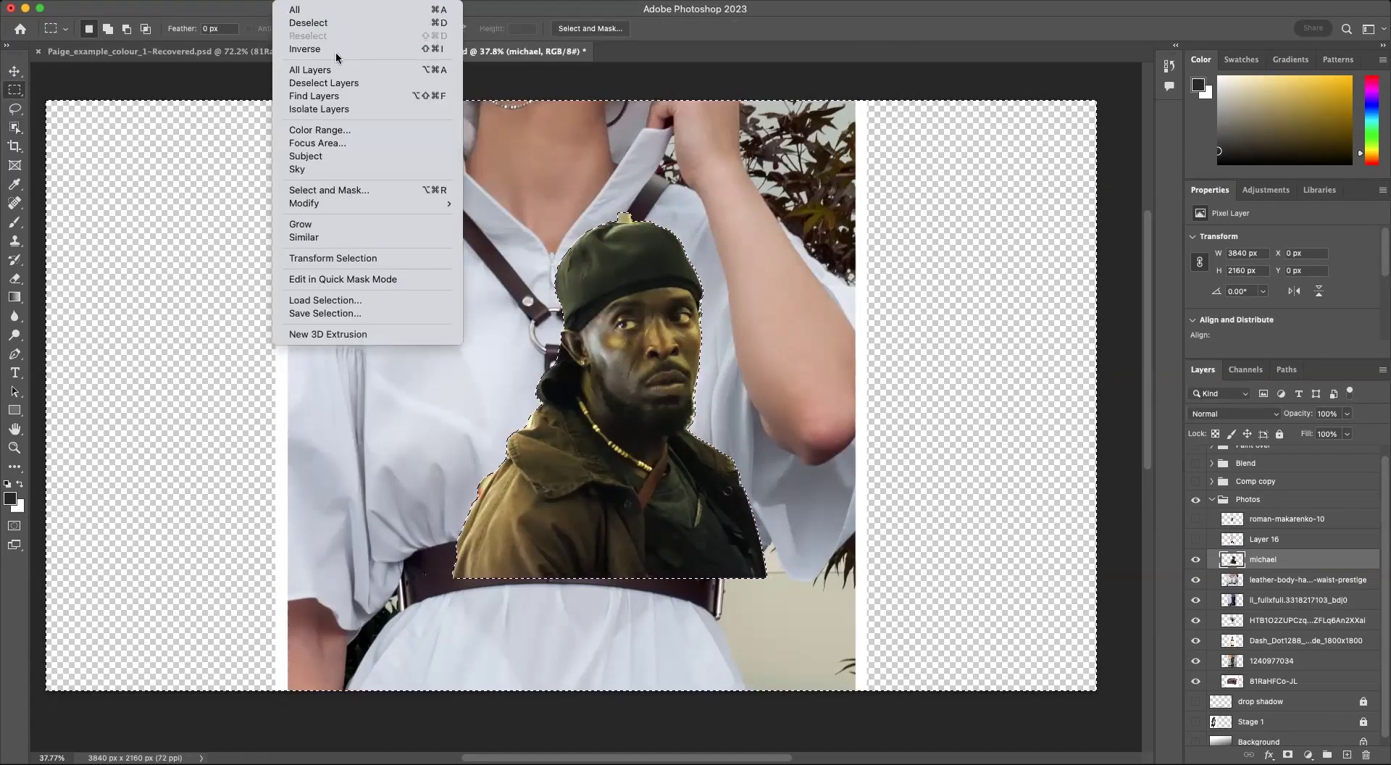
pyautogui.click(520, 163)
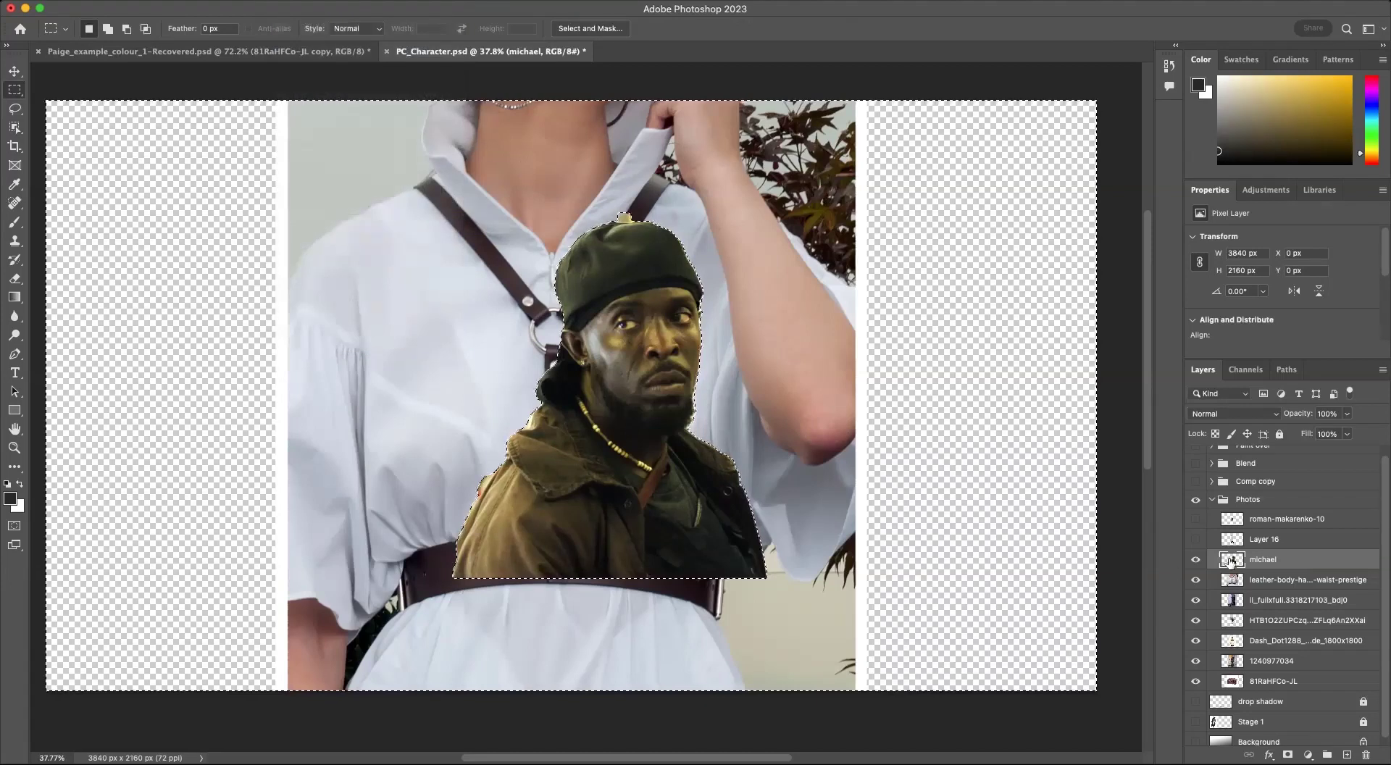
pyautogui.click(1195, 559)
# Step: Make the leather-body-harness-waist-prestige layer active and clear the leftover selection
pyautogui.click(1302, 589)
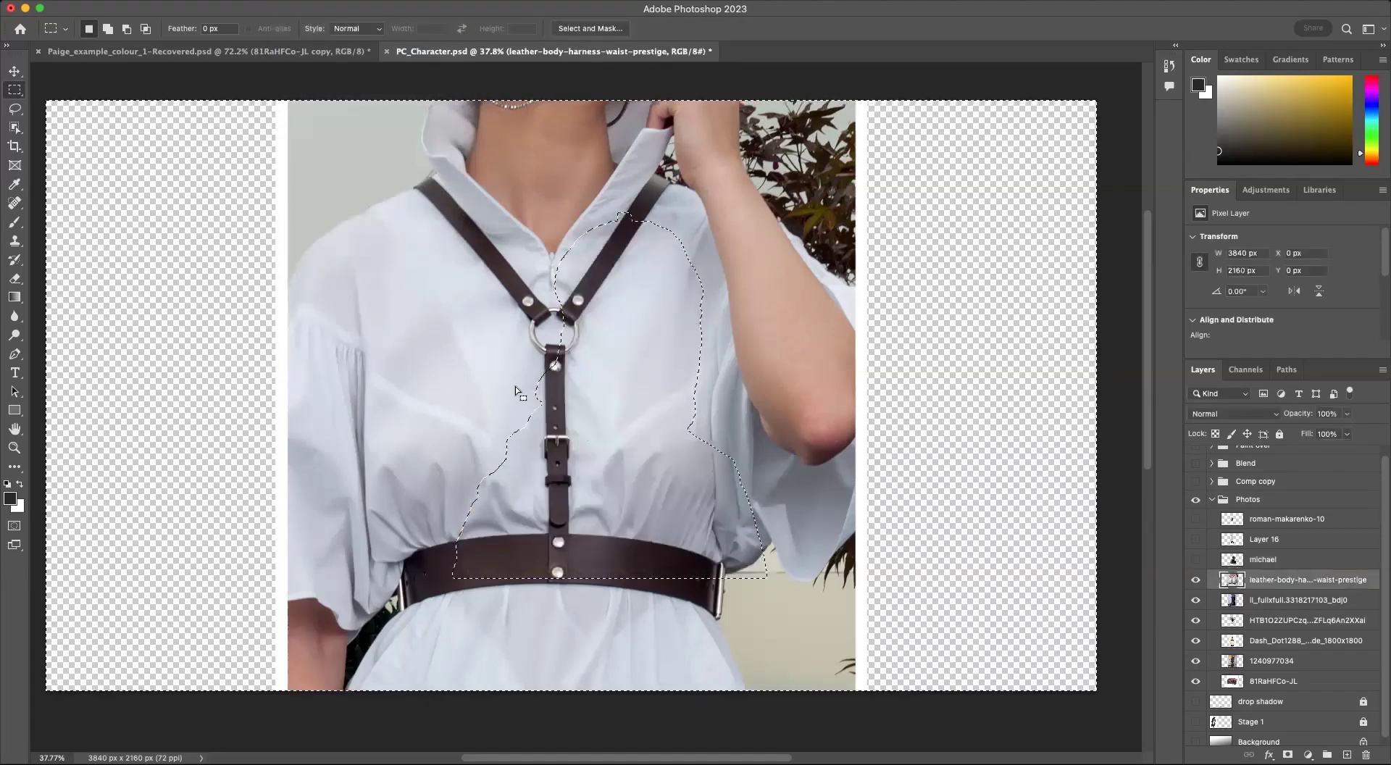
pyautogui.press('l')
pyautogui.click(588, 292)
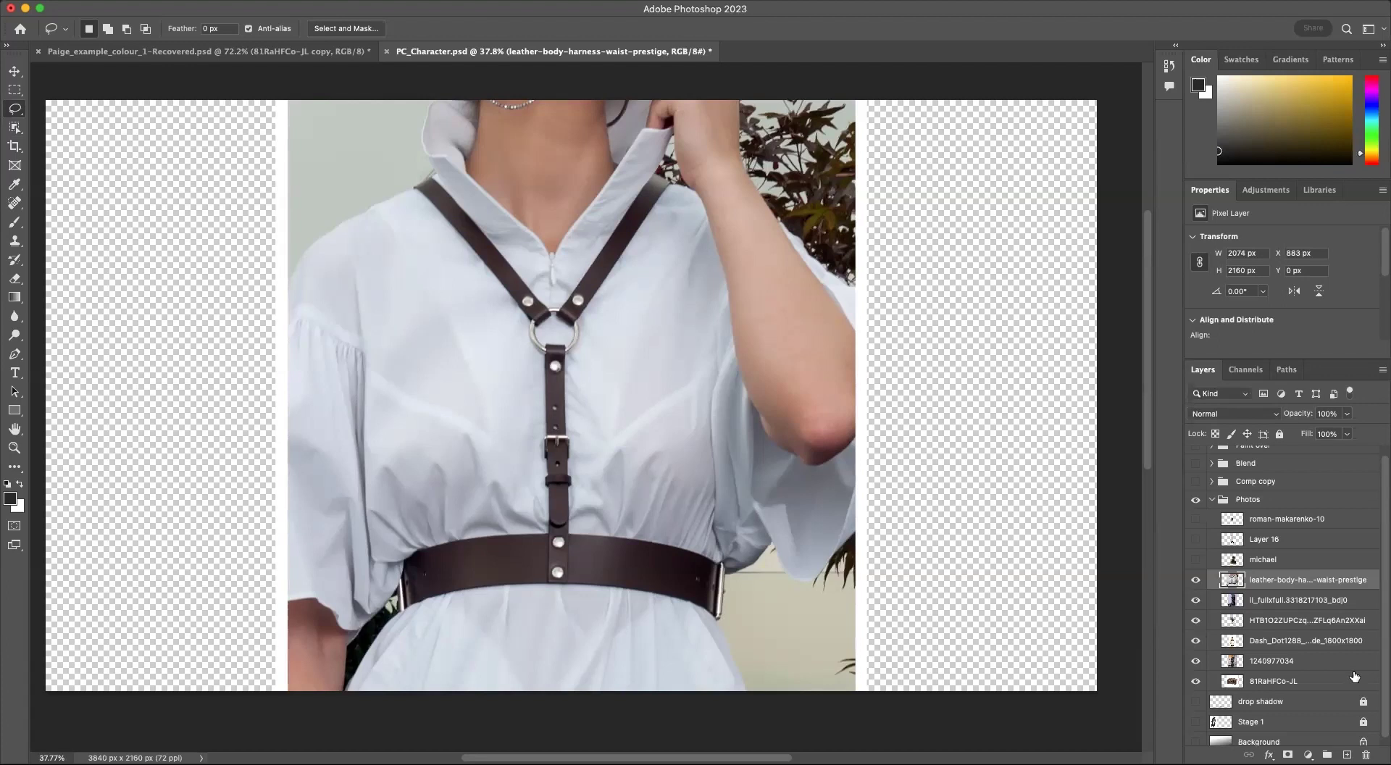
# Step: Shrink the leather body harness photo to about 616 × 641 px with Free Transform and place it near the canvas centre
pyautogui.press('super+t')
pyautogui.moveTo(854, 99); pyautogui.dragTo(593, 372)
pyautogui.moveTo(485, 531); pyautogui.dragTo(648, 346)
pyautogui.moveTo(756, 189); pyautogui.dragTo(618, 320)
pyautogui.moveTo(563, 415); pyautogui.dragTo(623, 342)
pyautogui.press('Return')
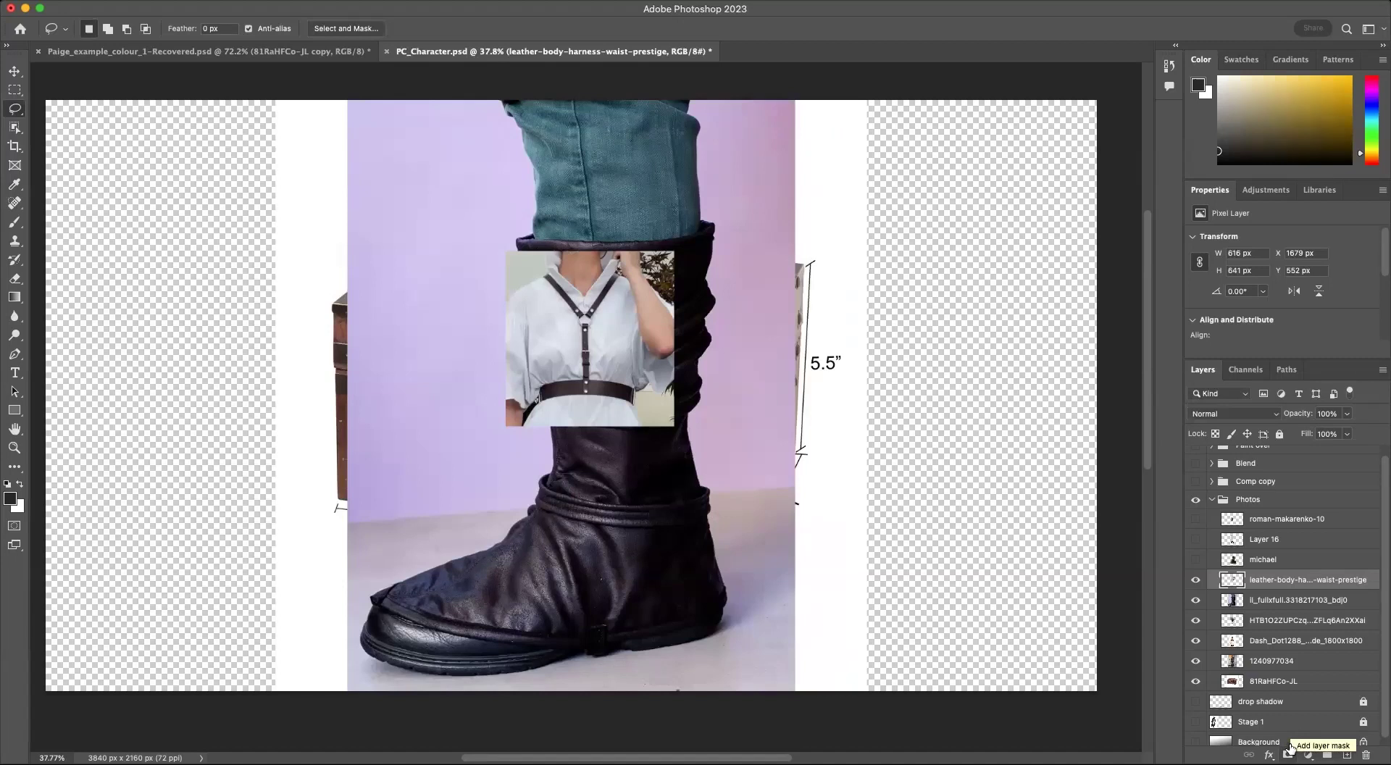
# Step: Add a layer mask to the harness photo and paint black with a 175 px brush to hide the surroundings above and beside the harness
pyautogui.click(1290, 747)
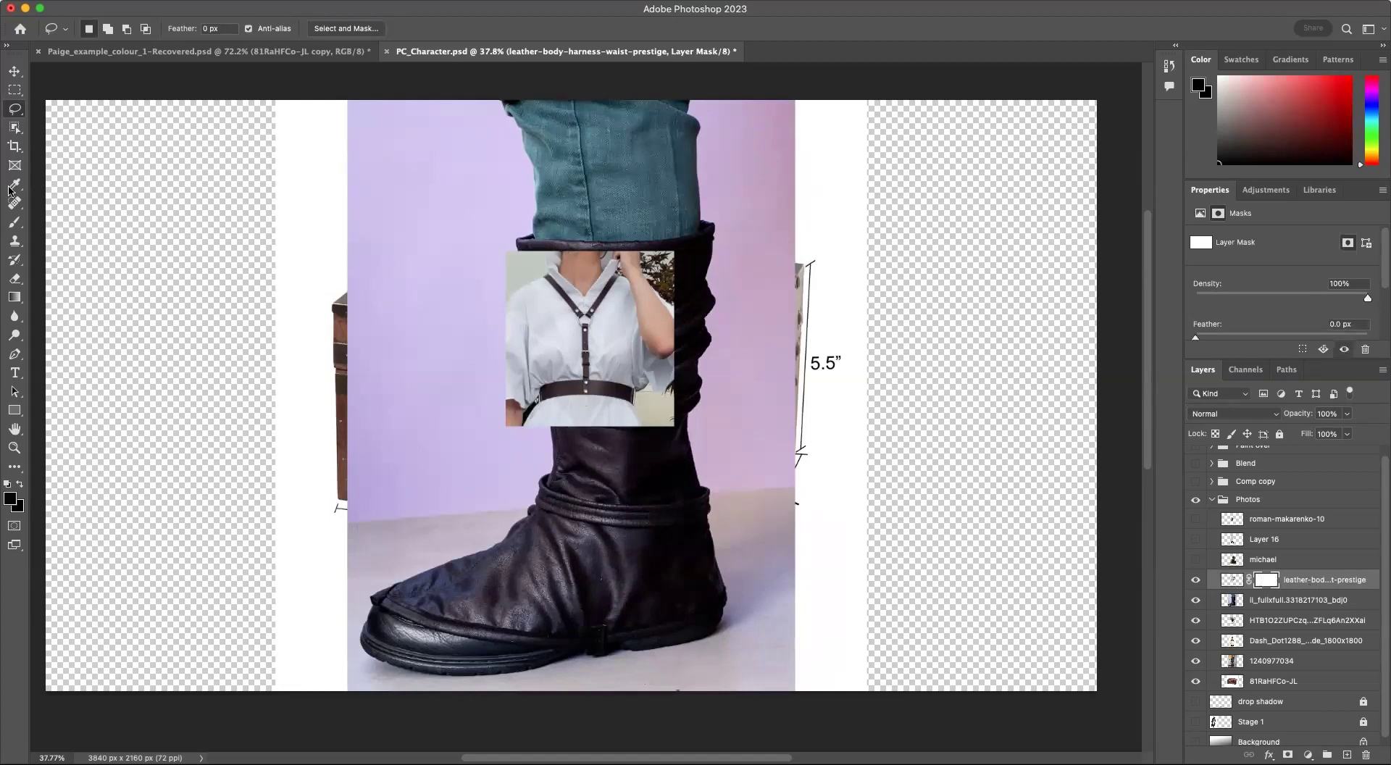
pyautogui.click(15, 222)
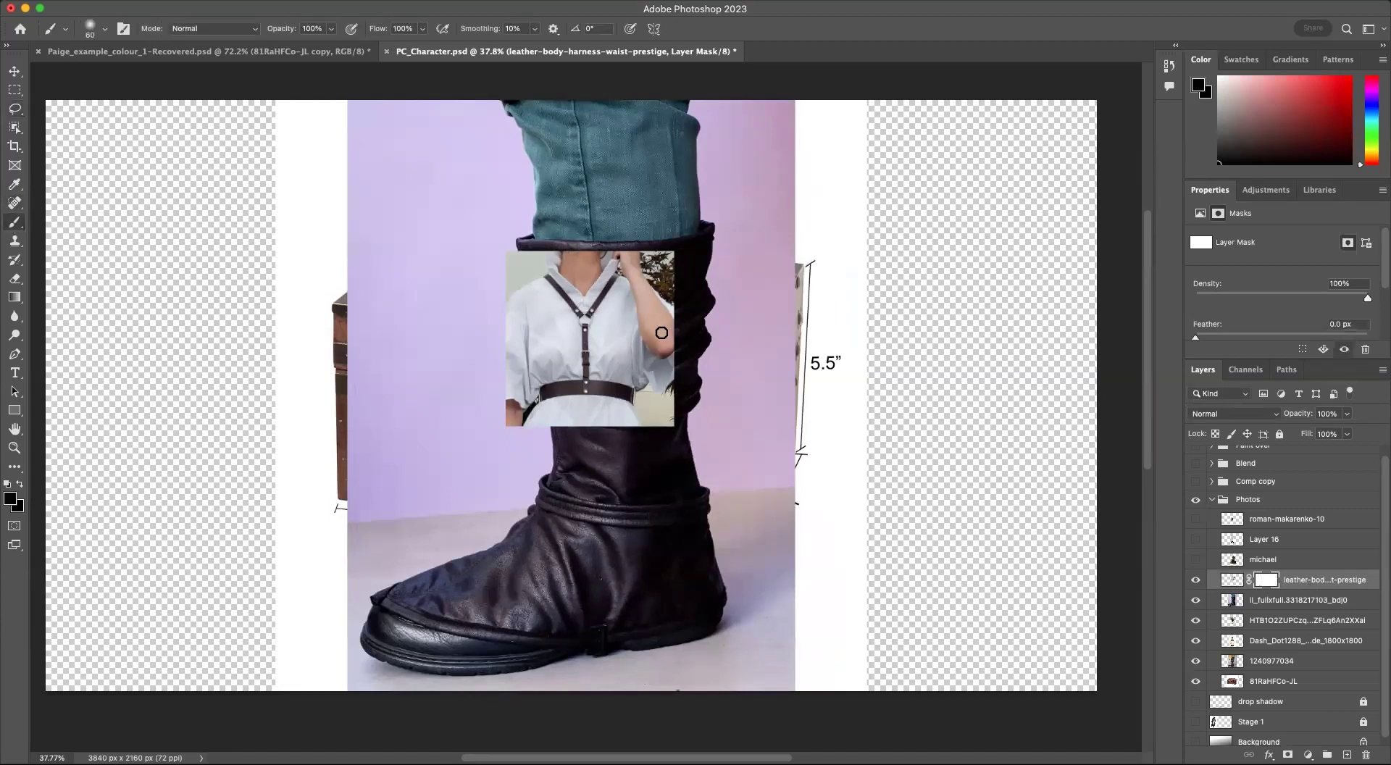
pyautogui.moveTo(656, 270)
pyautogui.mouseDown()
pyautogui.moveTo(688, 270)
pyautogui.moveTo(661, 267)
pyautogui.moveTo(675, 327)
pyautogui.mouseUp()
pyautogui.press('[')
pyautogui.press('[')
pyautogui.press('[')
pyautogui.press('[')
pyautogui.moveTo(664, 258); pyautogui.dragTo(650, 348)
pyautogui.moveTo(501, 247)
pyautogui.mouseDown()
pyautogui.moveTo(522, 305)
pyautogui.moveTo(488, 335)
pyautogui.moveTo(512, 422)
pyautogui.moveTo(660, 450)
pyautogui.moveTo(677, 379)
pyautogui.mouseUp()
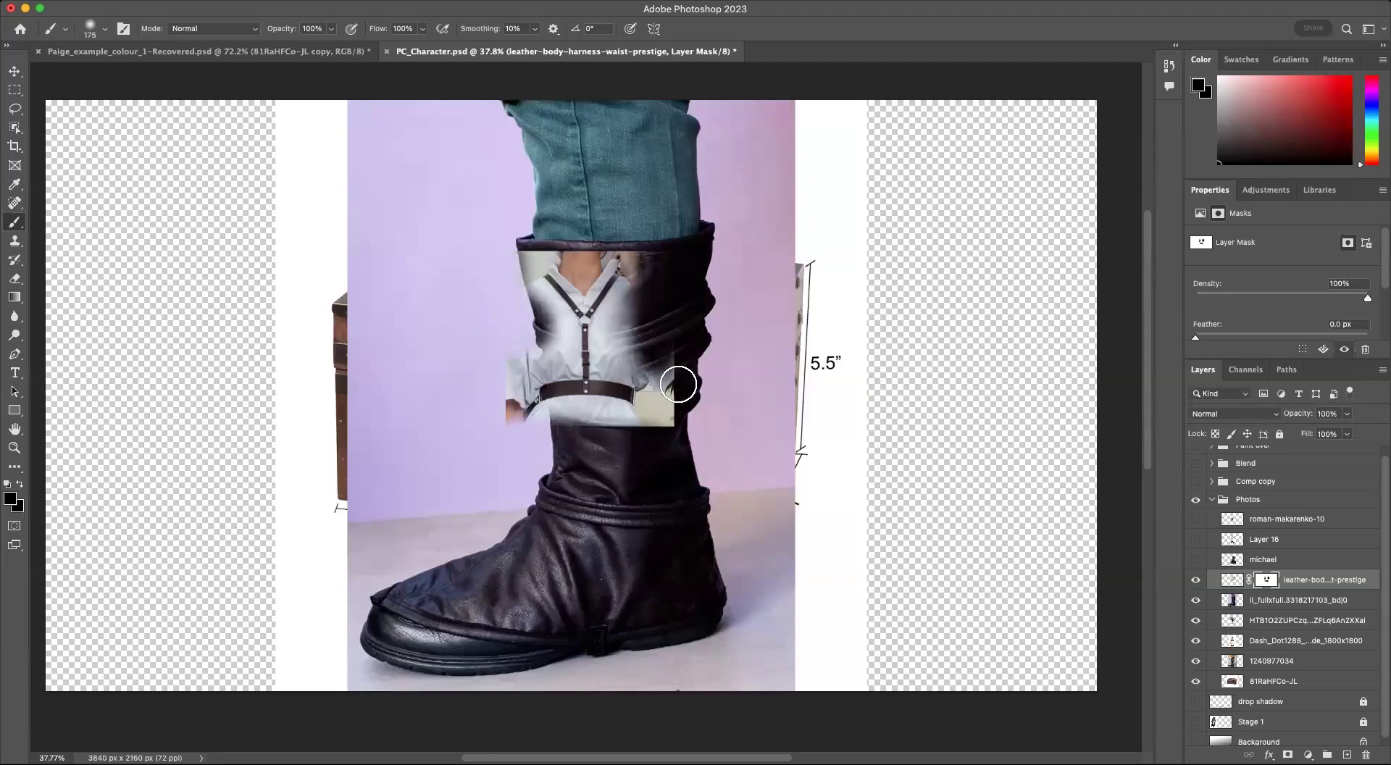
pyautogui.moveTo(503, 248)
pyautogui.mouseDown()
pyautogui.moveTo(591, 245)
pyautogui.moveTo(498, 251)
pyautogui.moveTo(597, 262)
pyautogui.moveTo(576, 252)
pyautogui.mouseUp()
pyautogui.moveTo(517, 345); pyautogui.dragTo(494, 389)
pyautogui.moveTo(634, 320)
pyautogui.mouseDown()
pyautogui.moveTo(684, 366)
pyautogui.moveTo(695, 355)
pyautogui.mouseUp()
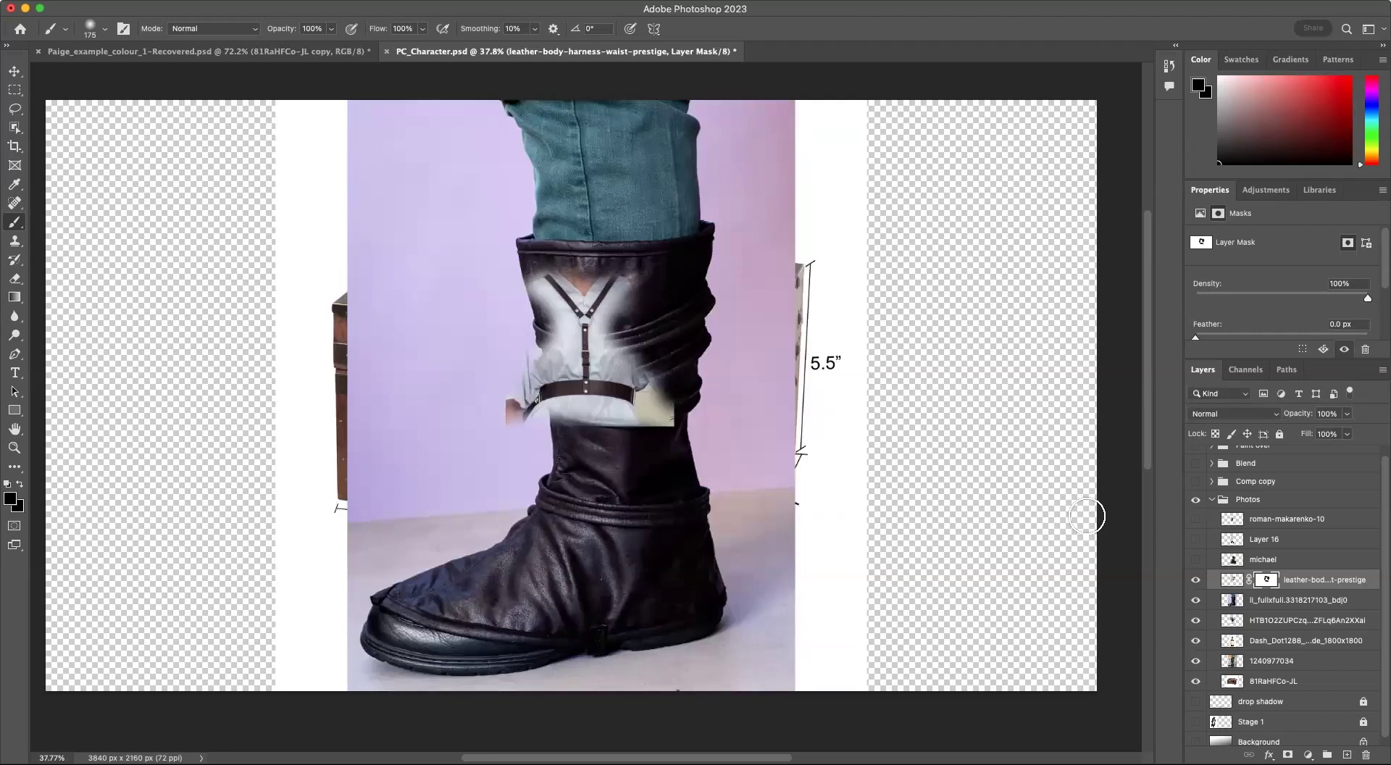
pyautogui.moveTo(506, 277)
pyautogui.mouseDown()
pyautogui.moveTo(507, 319)
pyautogui.moveTo(553, 322)
pyautogui.mouseUp()
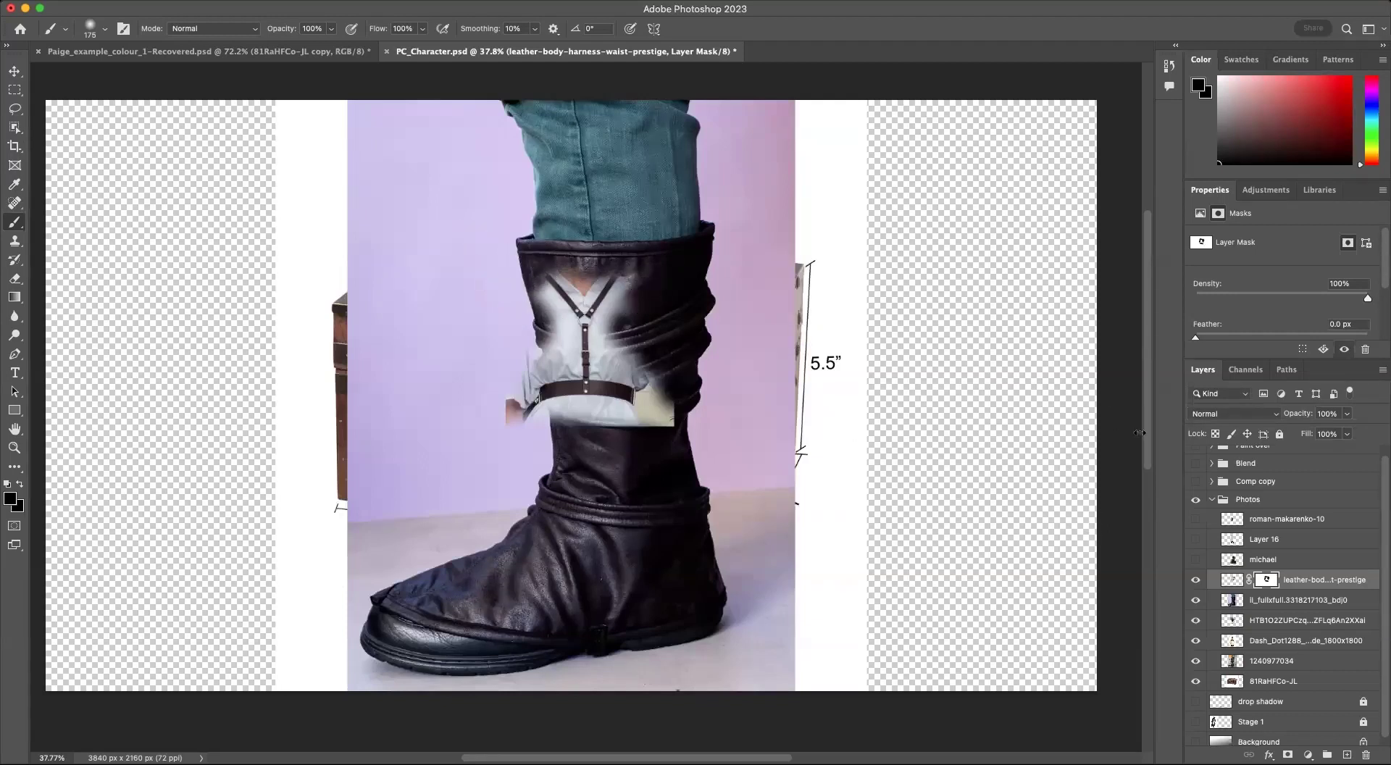
# Step: Paint white on the harness mask to restore the area around the upper straps, and hide the layer
pyautogui.press('x')
pyautogui.moveTo(606, 279)
pyautogui.mouseDown()
pyautogui.moveTo(625, 279)
pyautogui.moveTo(545, 284)
pyautogui.mouseUp()
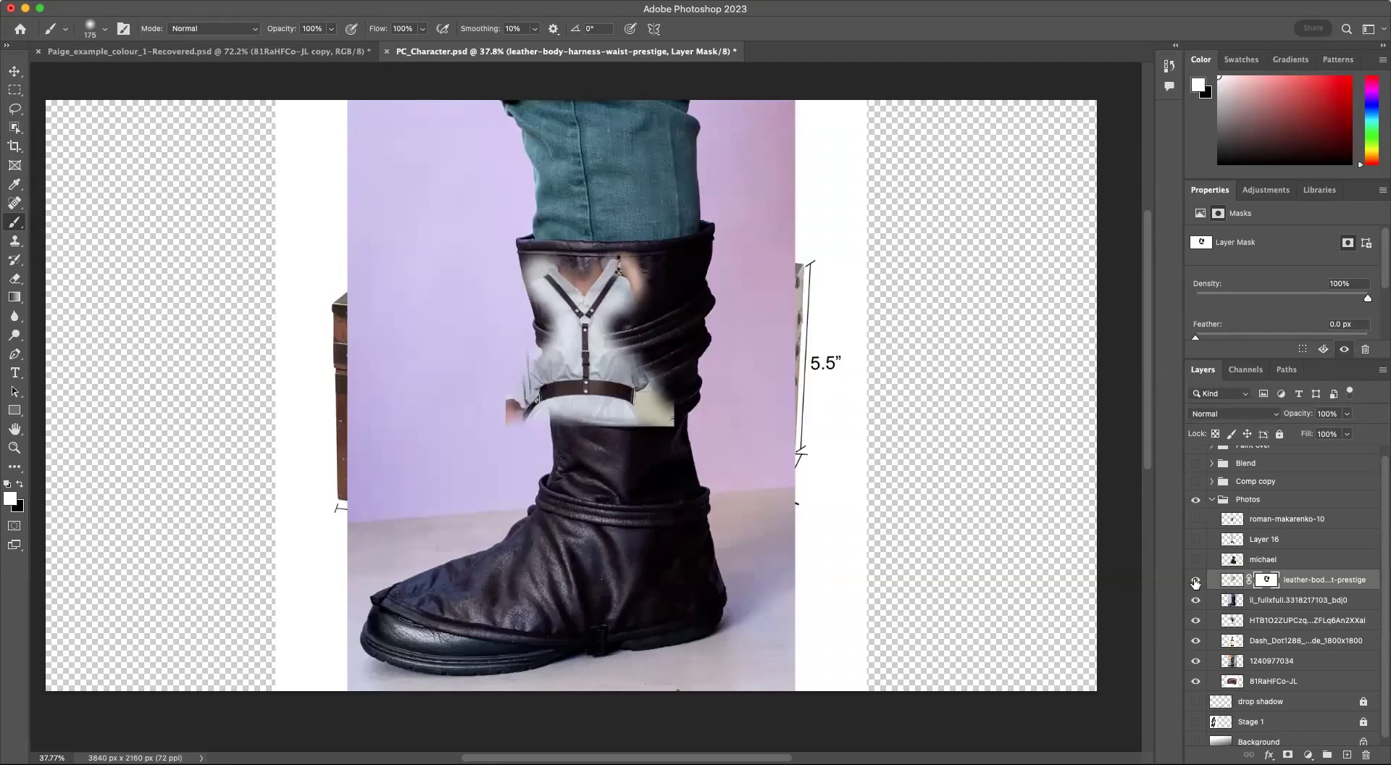
pyautogui.click(1195, 582)
# Step: Make the boot photo layer active and select the black leather boot with the Object Selection Tool
pyautogui.click(1230, 605)
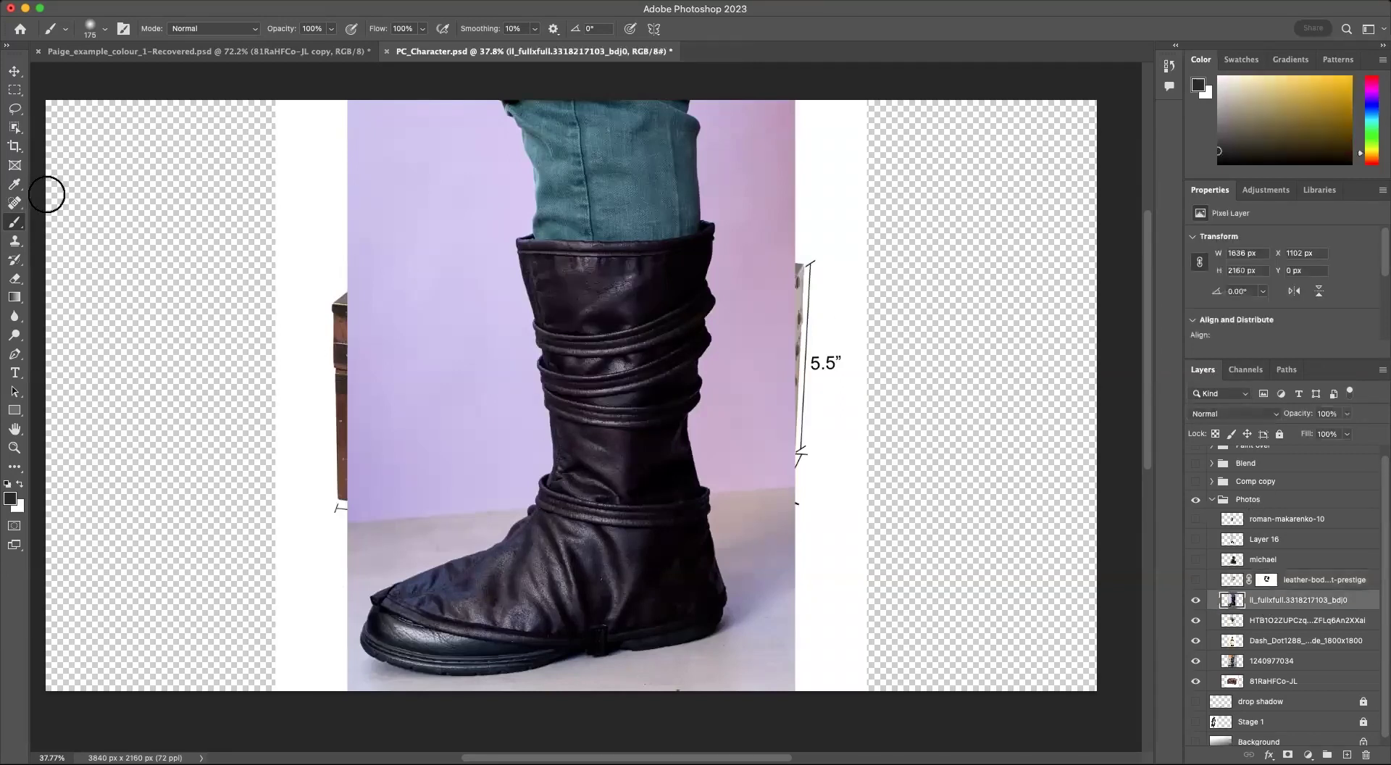
pyautogui.click(14, 128)
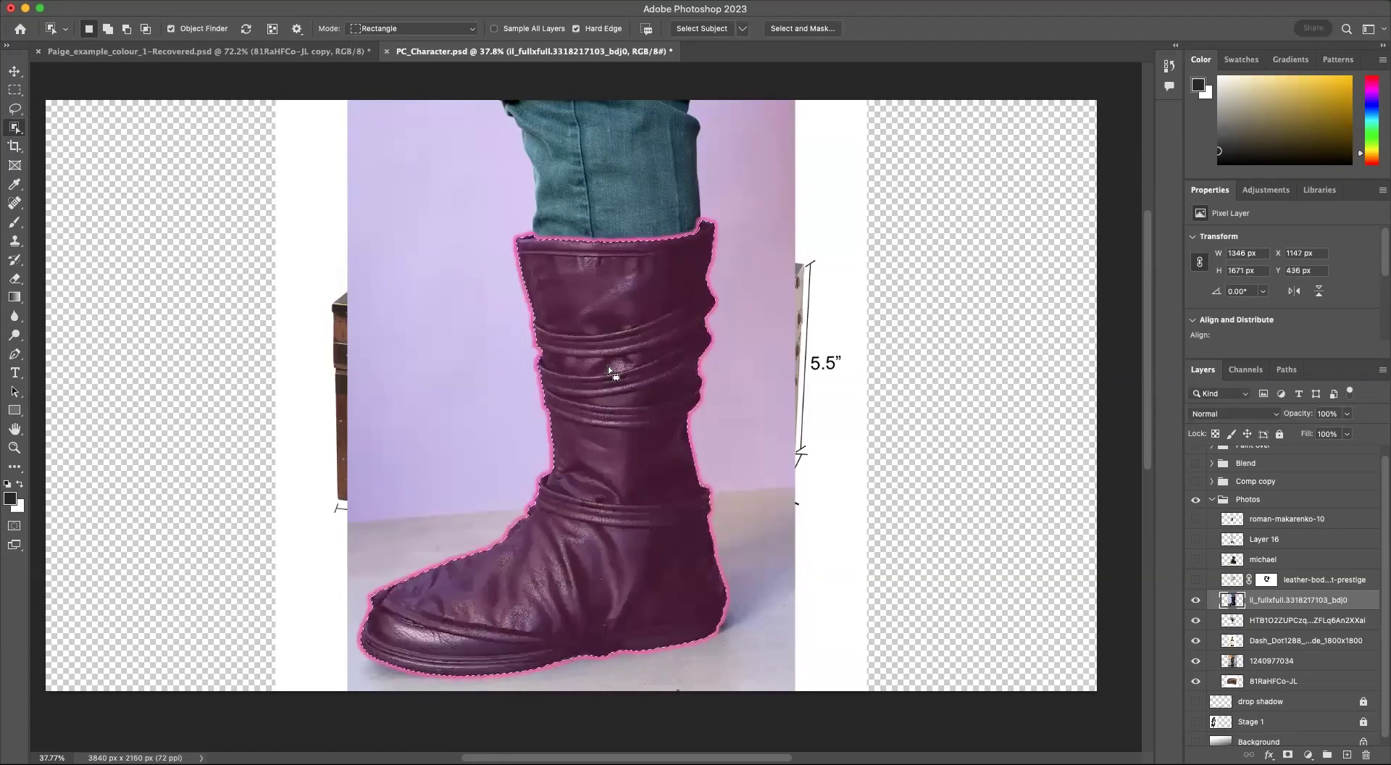
pyautogui.click(655, 570)
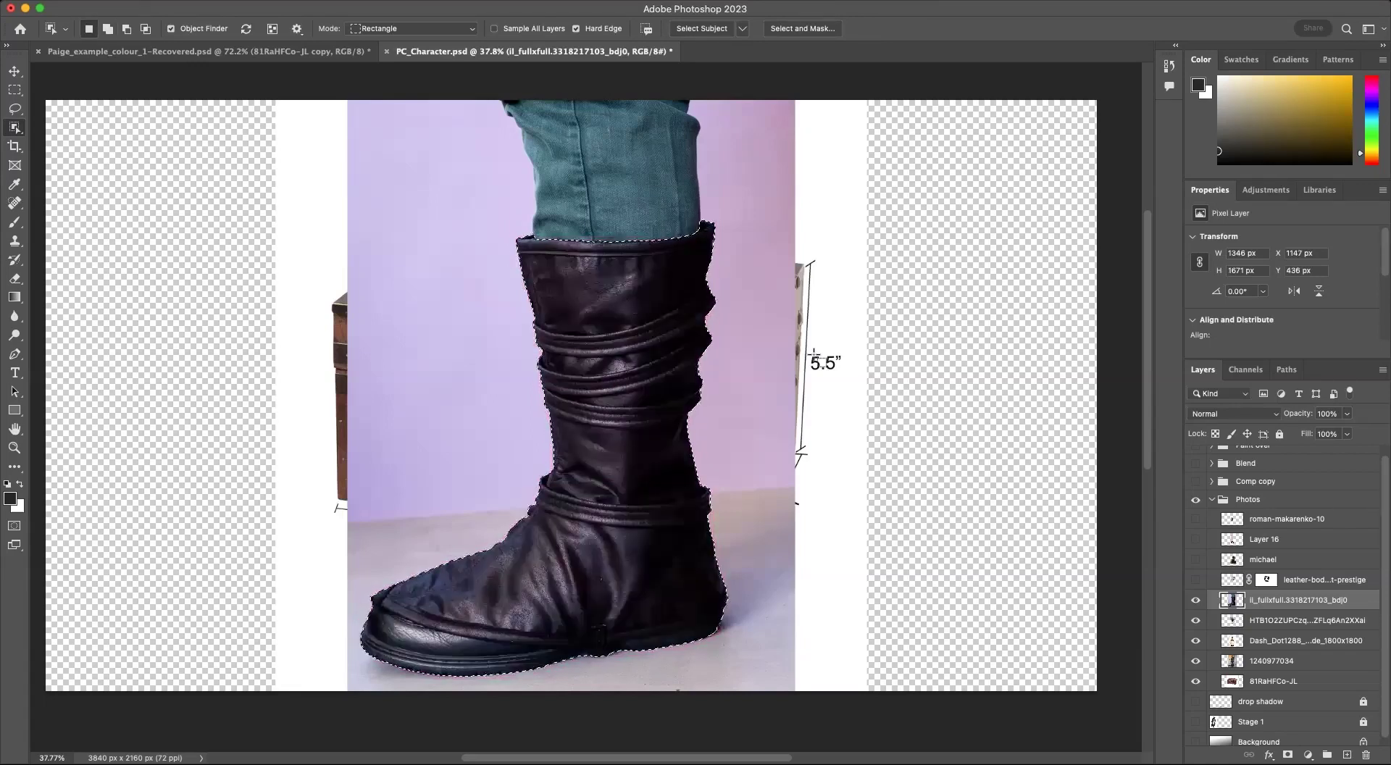
# Step: Invert the selection, delete the jeans and purple background around the boot, deselect, and hide the boot layer
pyautogui.press('super+shift+i')
pyautogui.press('BackSpace')
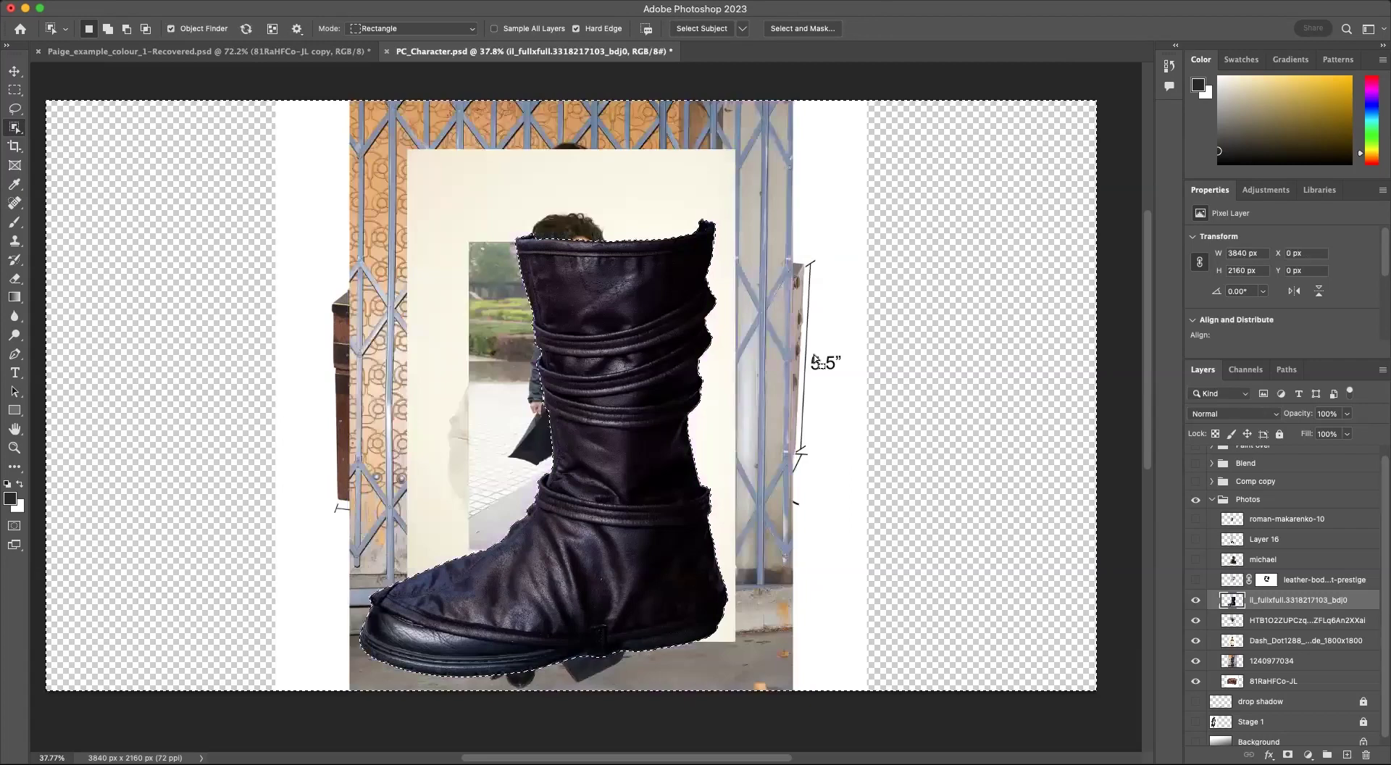
pyautogui.press('m')
pyautogui.press('super+d')
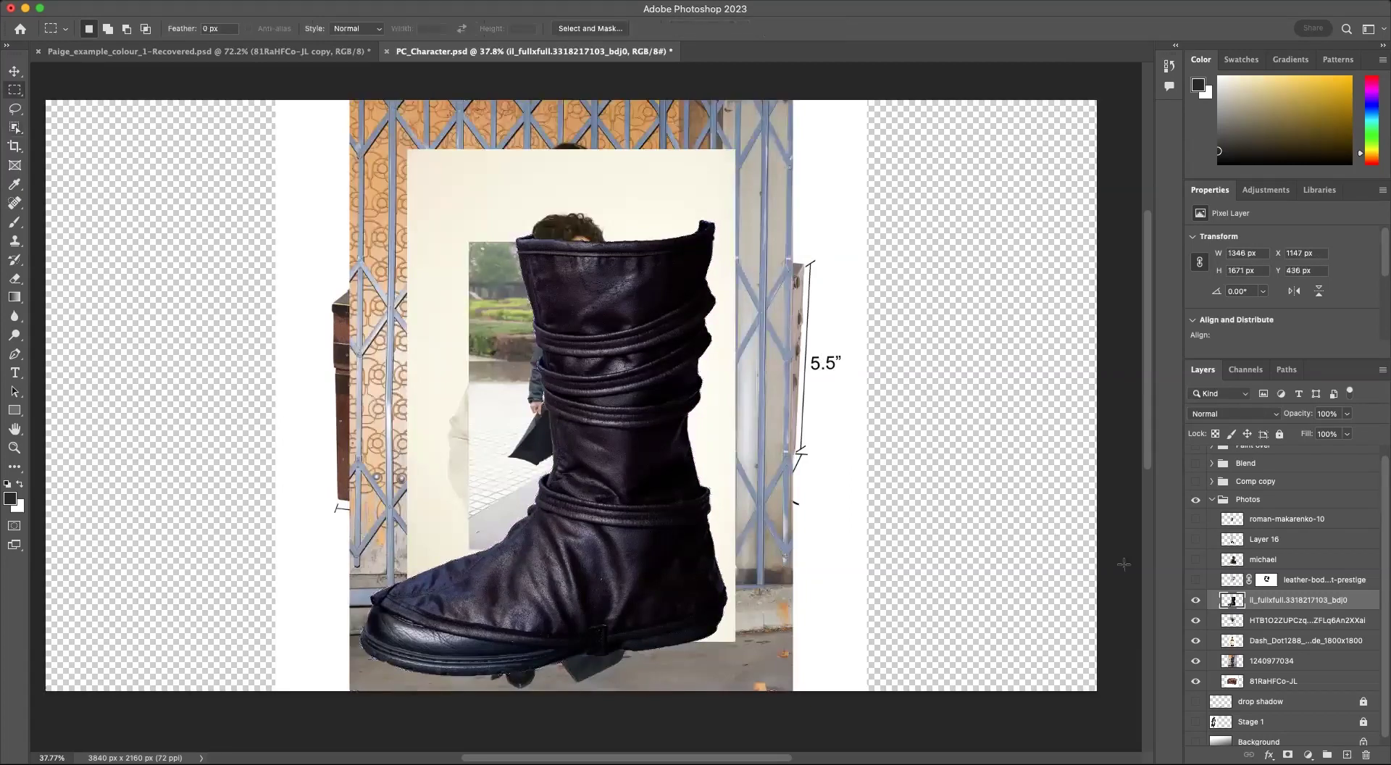
pyautogui.click(1196, 604)
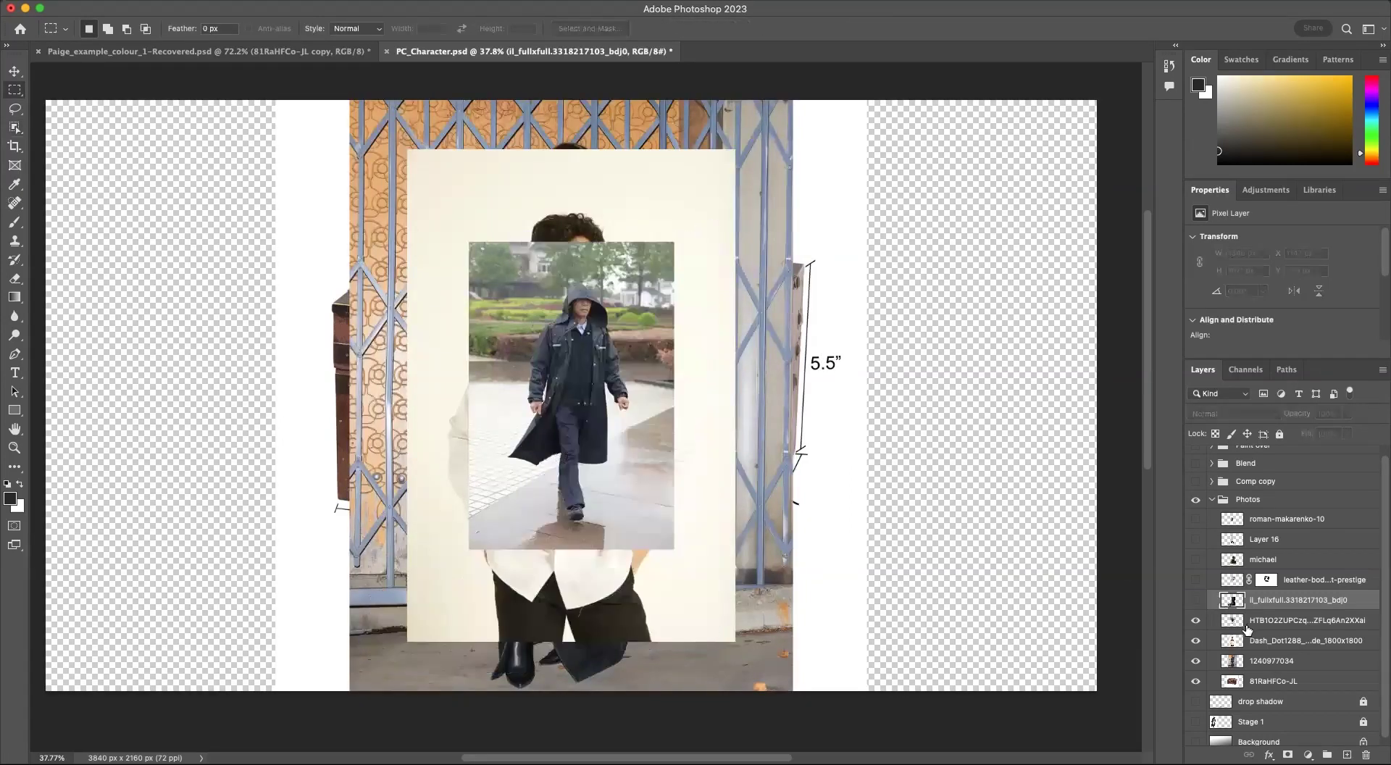
# Step: Enlarge the photo of the man in the hooded raincoat to about 222% with Free Transform so it covers the canvas height
pyautogui.click(1276, 628)
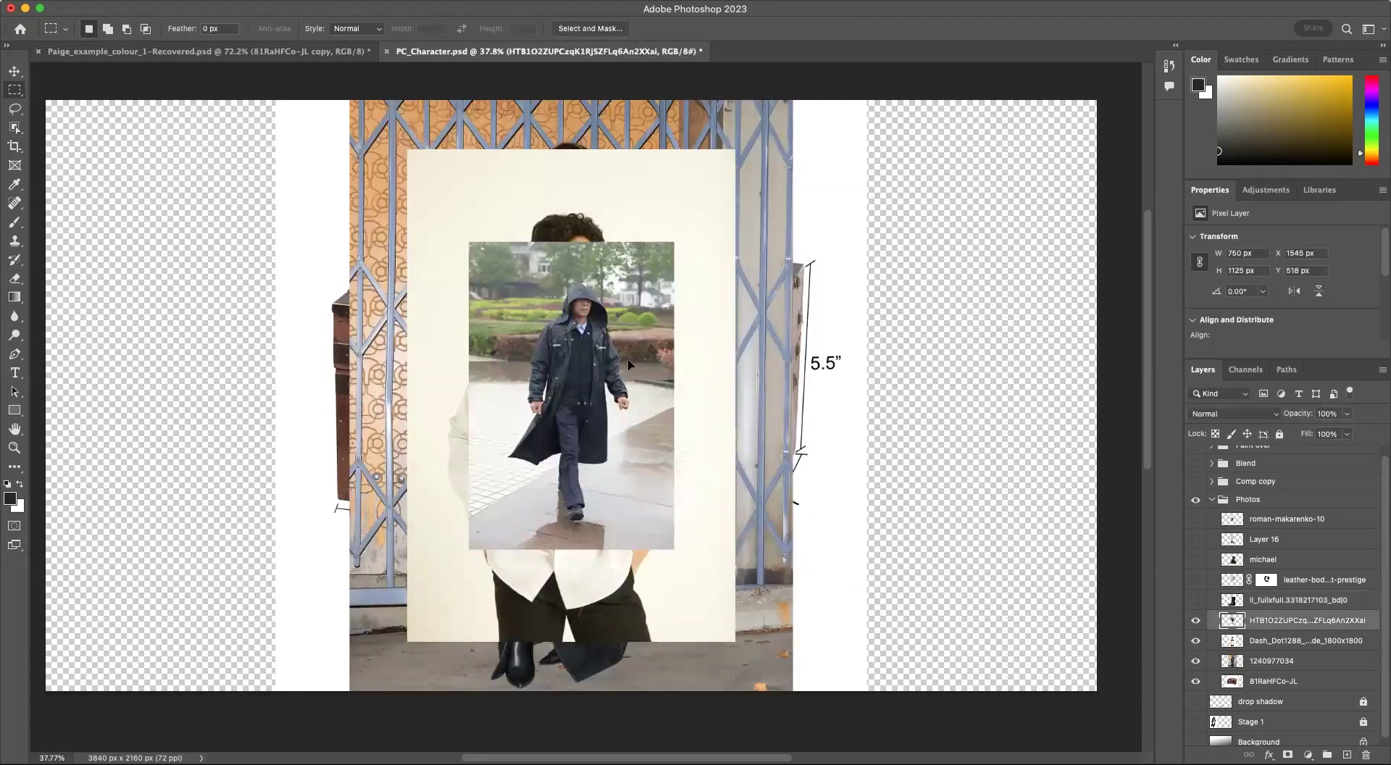
pyautogui.press('super+t')
pyautogui.moveTo(673, 242); pyautogui.dragTo(797, 56)
pyautogui.moveTo(637, 376); pyautogui.dragTo(545, 486)
pyautogui.moveTo(707, 168); pyautogui.dragTo(776, 60)
pyautogui.moveTo(688, 312); pyautogui.dragTo(693, 288)
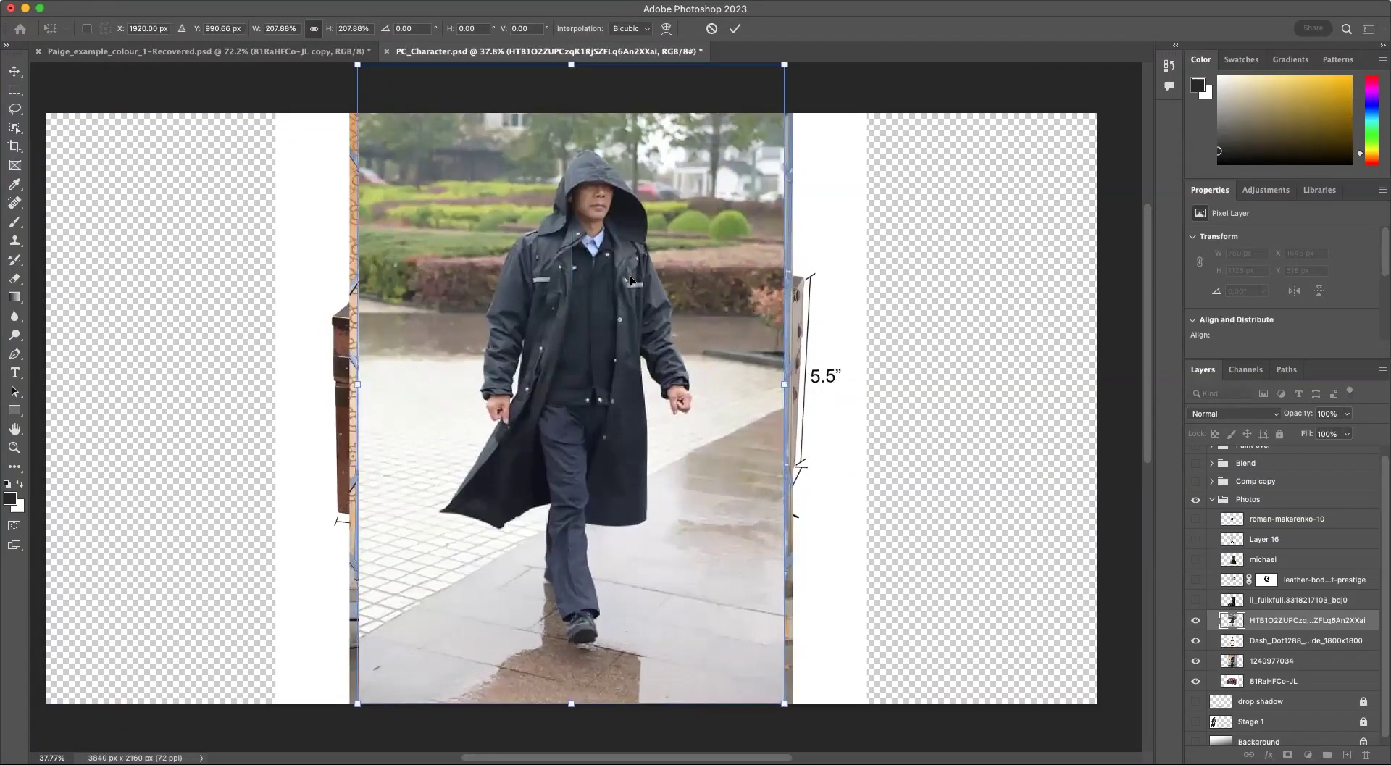
pyautogui.moveTo(355, 705); pyautogui.dragTo(337, 733)
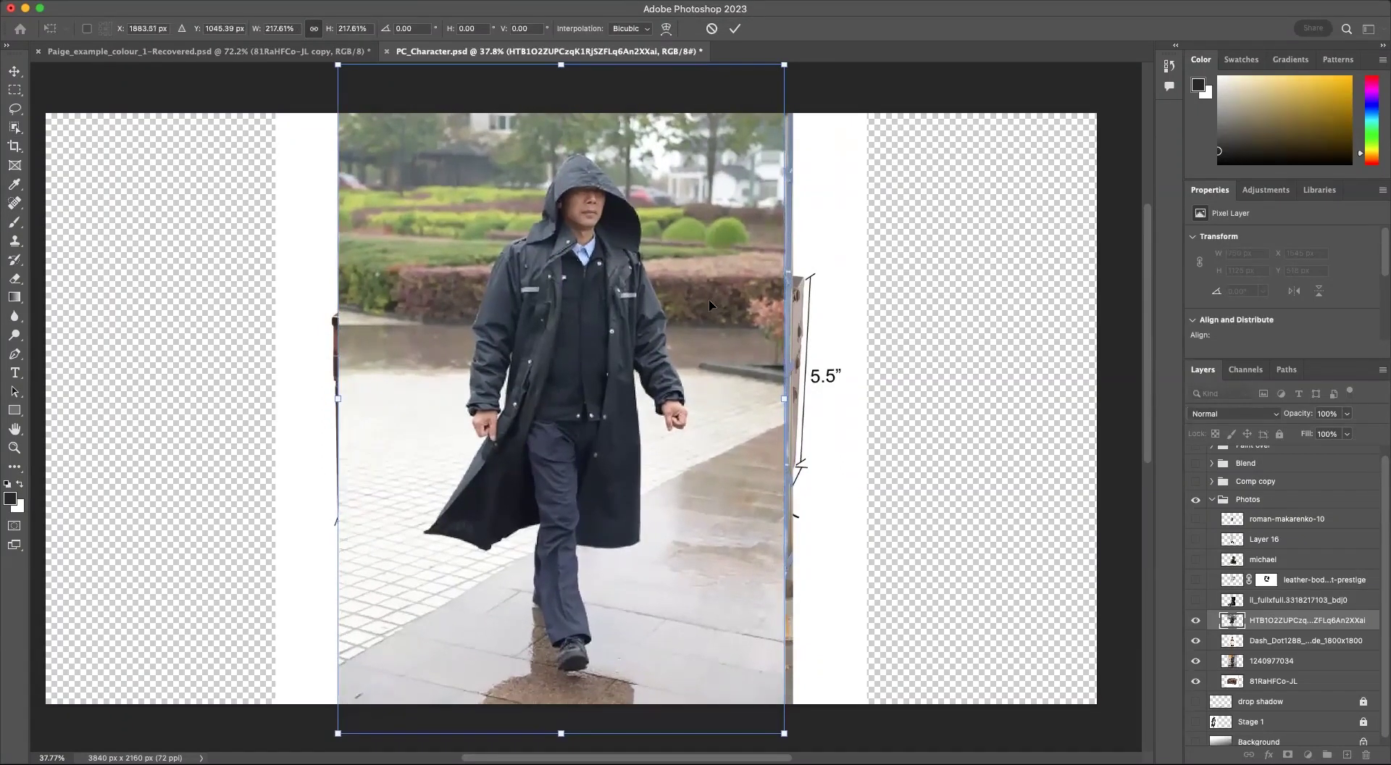
pyautogui.moveTo(784, 64)
pyautogui.mouseDown()
pyautogui.moveTo(793, 33)
pyautogui.moveTo(788, 72)
pyautogui.mouseUp()
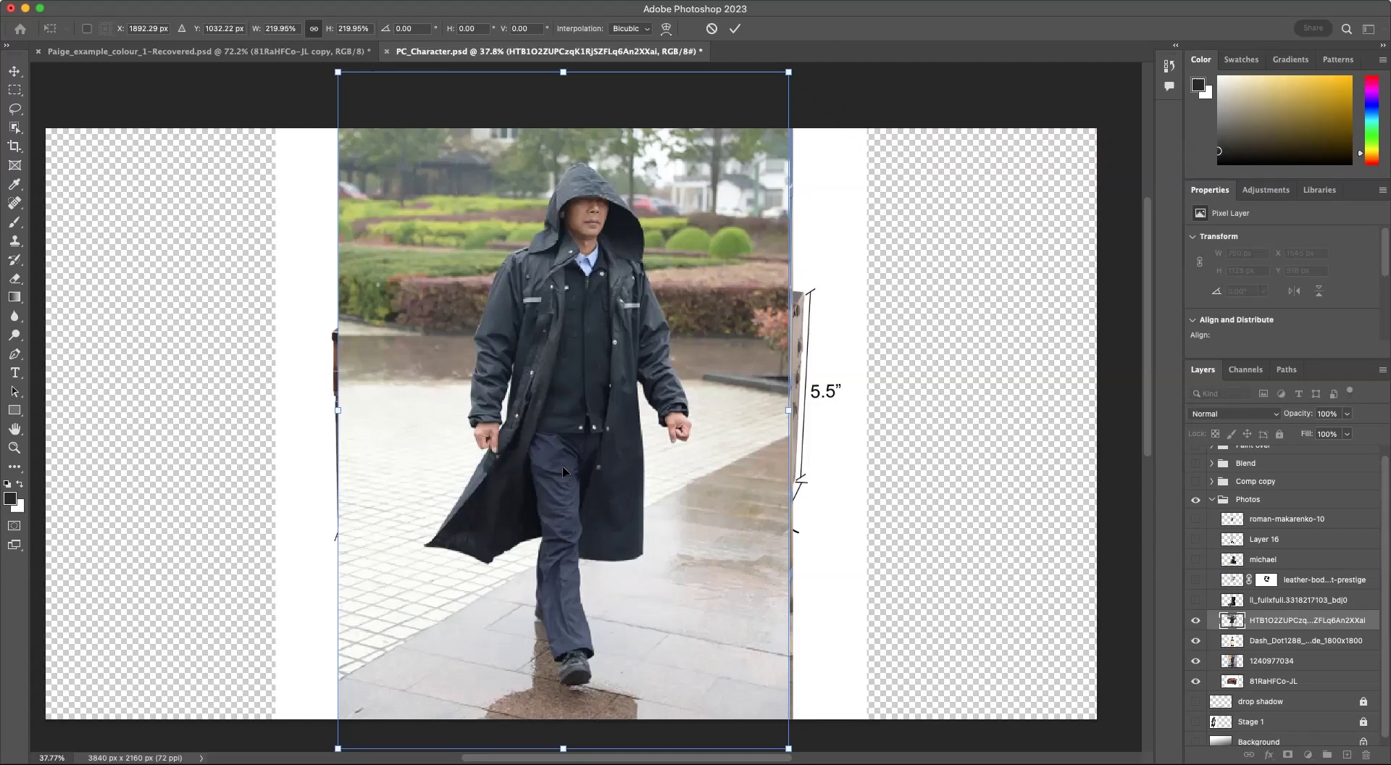
pyautogui.moveTo(789, 68); pyautogui.dragTo(793, 66)
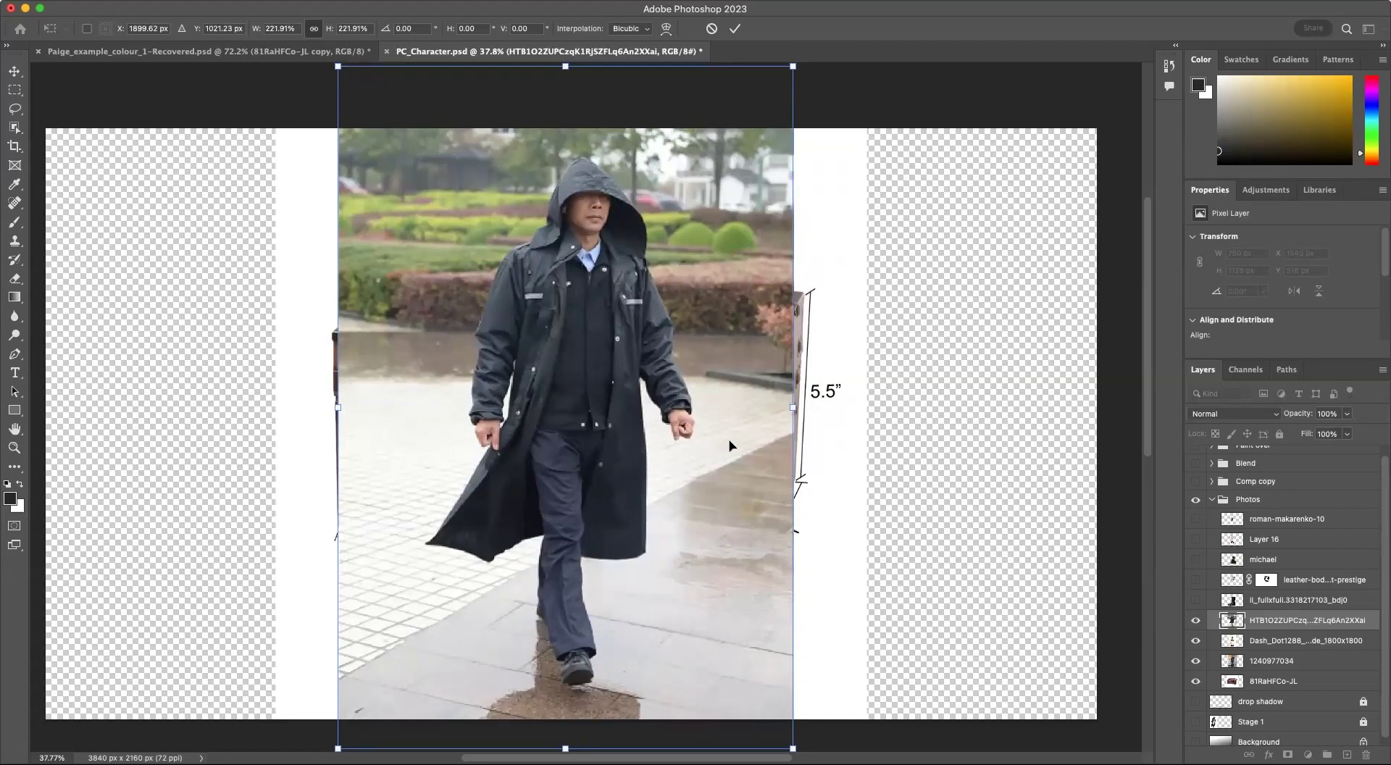
pyautogui.press('Return')
# Step: Select the man in the raincoat with the Object Selection Tool, delete the inverted selection around him, and deselect
pyautogui.press('m')
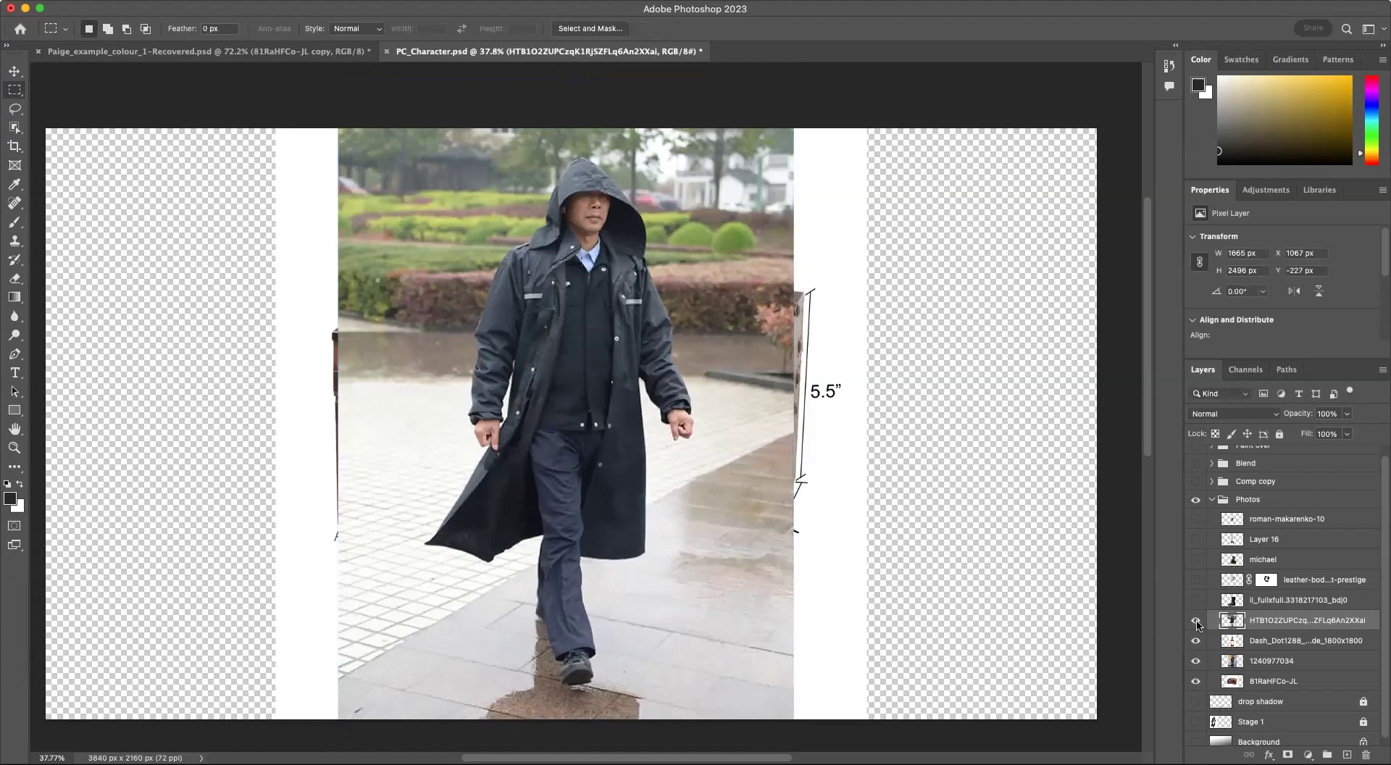
pyautogui.click(9, 130)
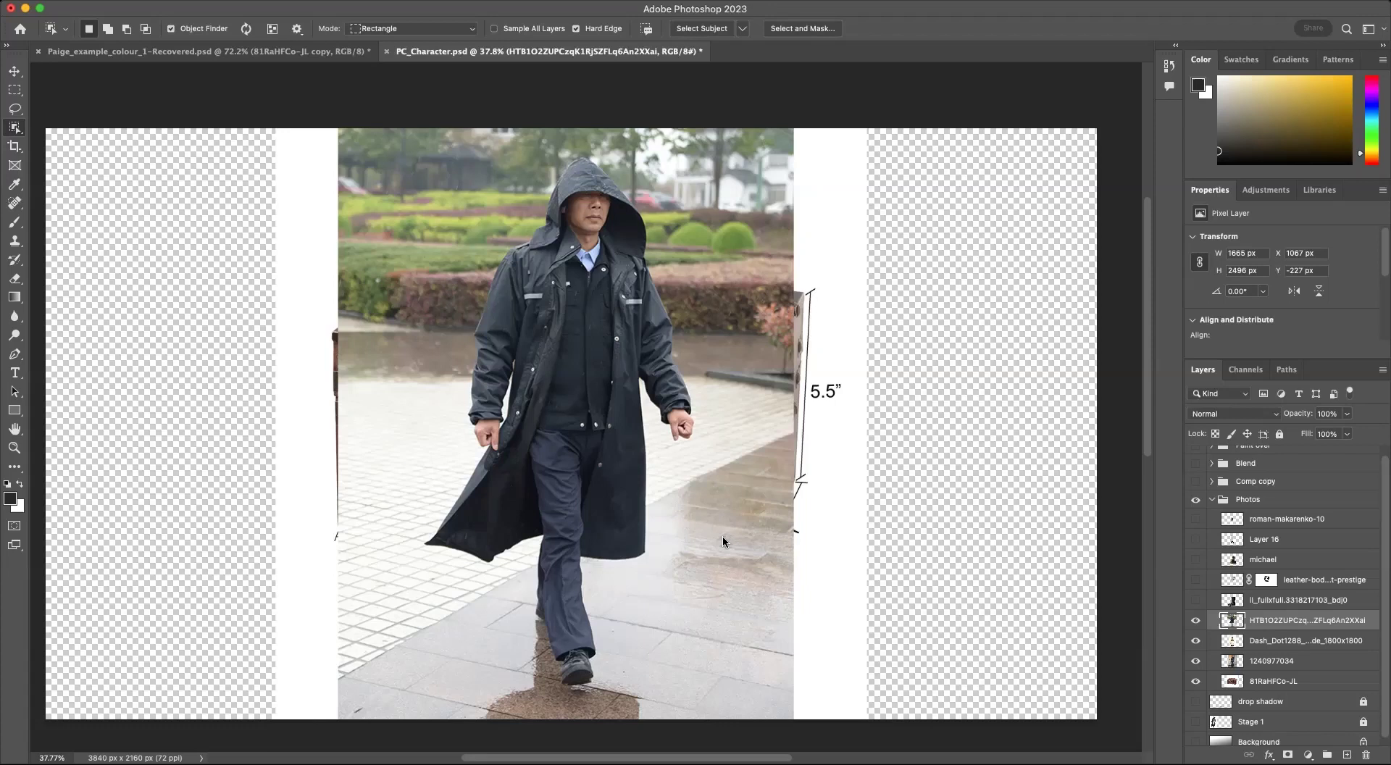
pyautogui.click(596, 302)
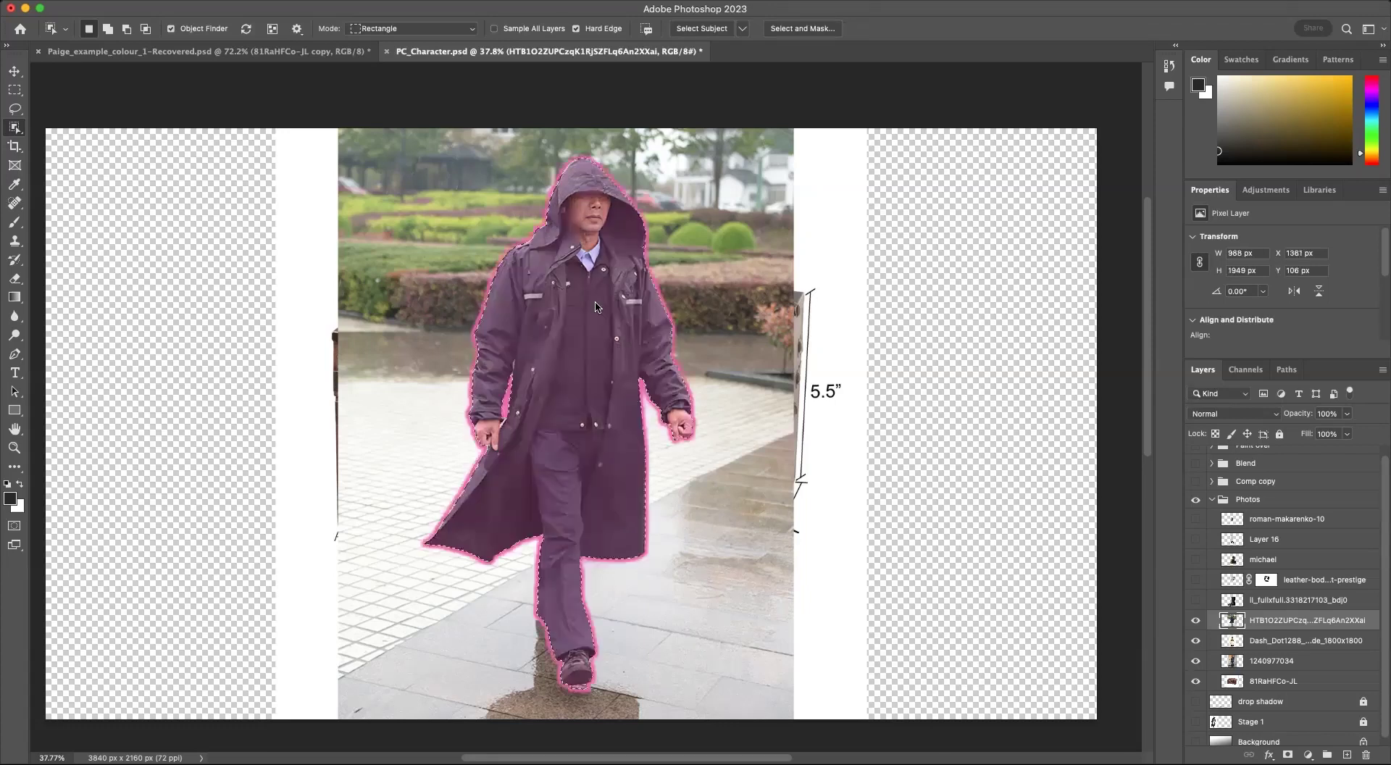
pyautogui.hotkey('ctrl', 'shift', 'i')
pyautogui.press('Delete')
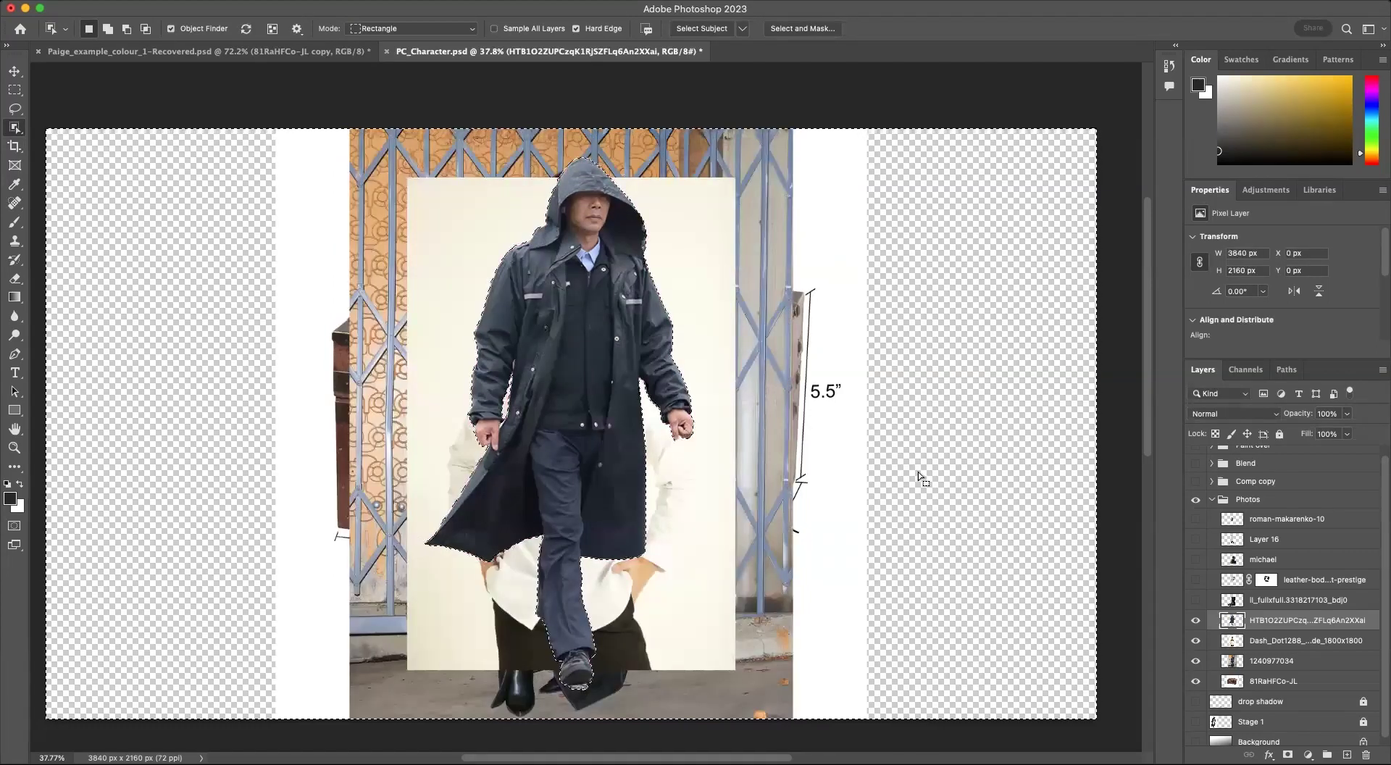
pyautogui.press('m')
pyautogui.hotkey('ctrl', 'd')
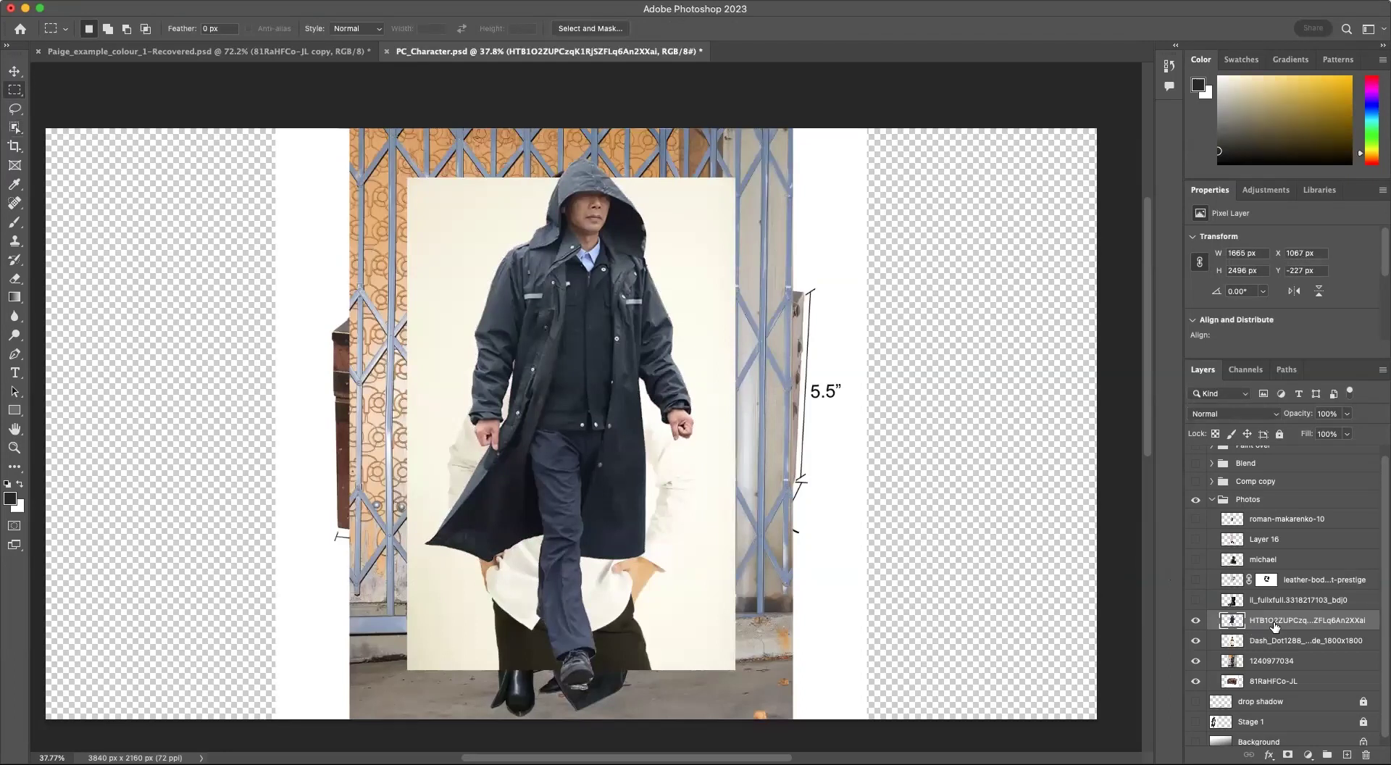
# Step: Duplicate the cut-out raincoat man layer and move the copy sideways to stand to the right of the original
pyautogui.moveTo(1274, 627); pyautogui.dragTo(1346, 754)
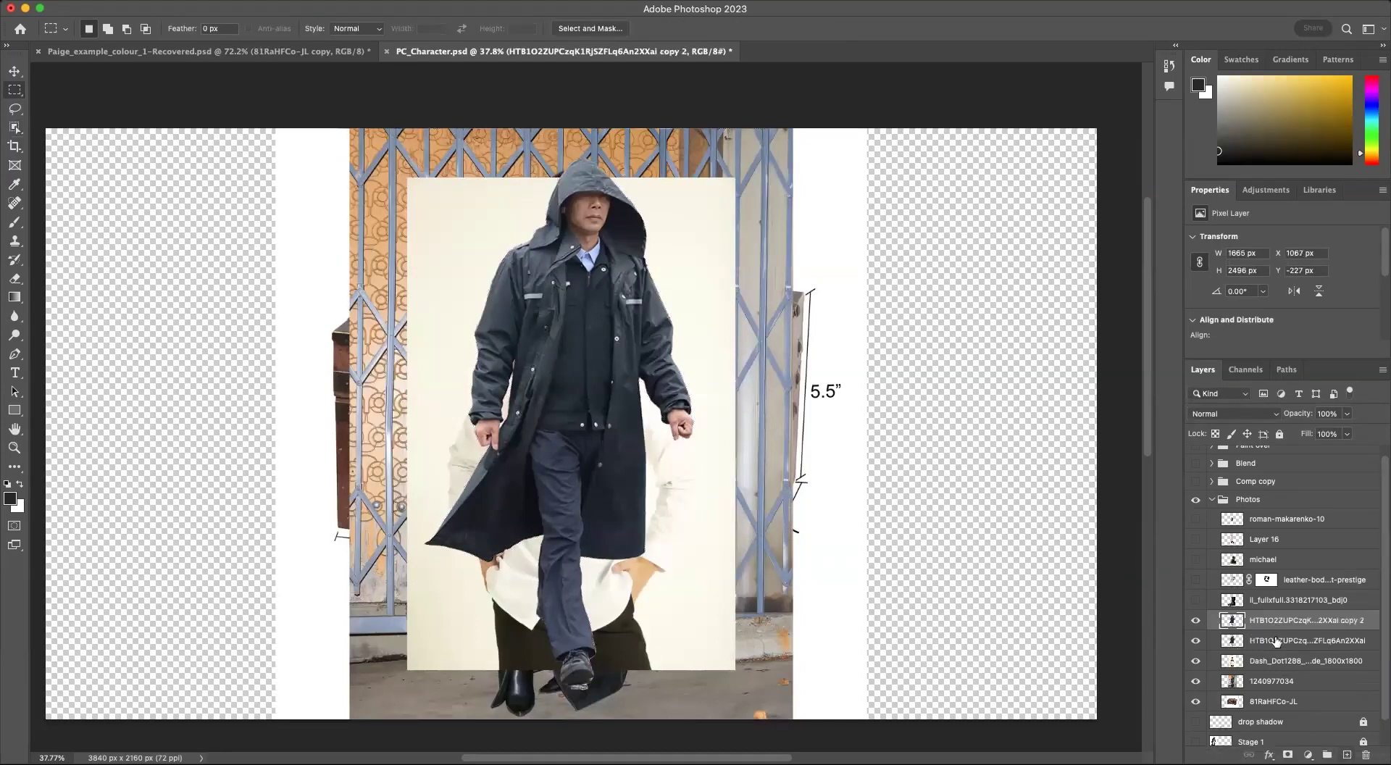
pyautogui.press('v')
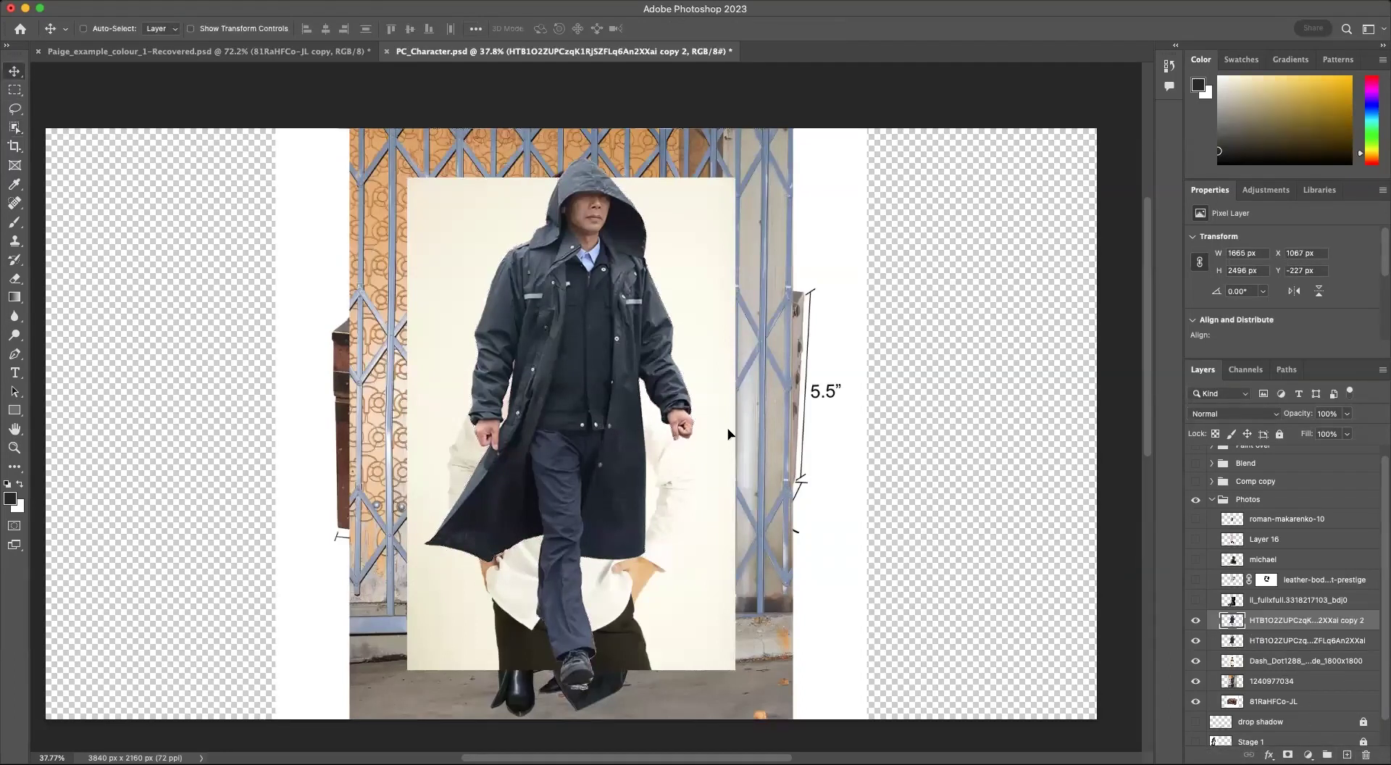
pyautogui.moveTo(600, 451); pyautogui.dragTo(911, 452)
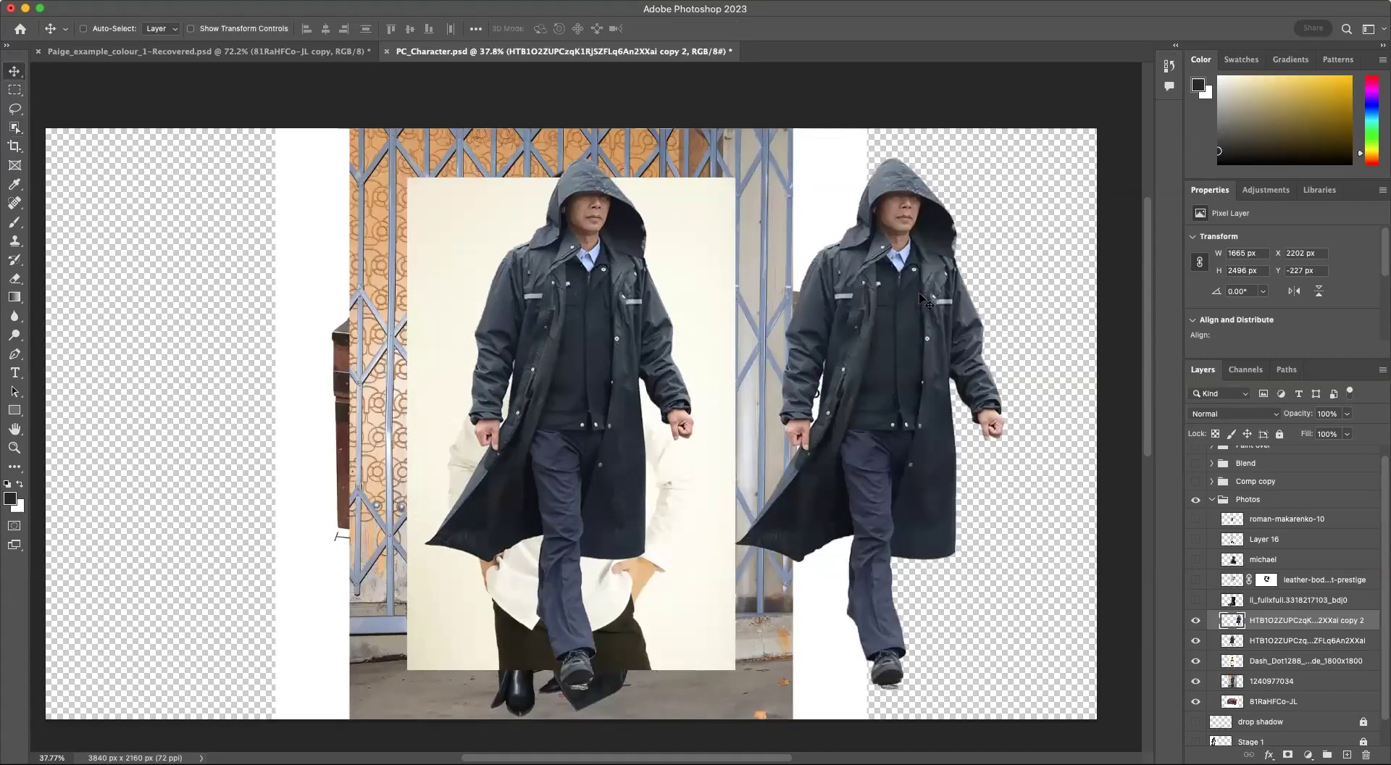
# Step: Hide both raincoat man layers, leaving the Dash_Dot1288 vest photo layer visible
pyautogui.click(1195, 623)
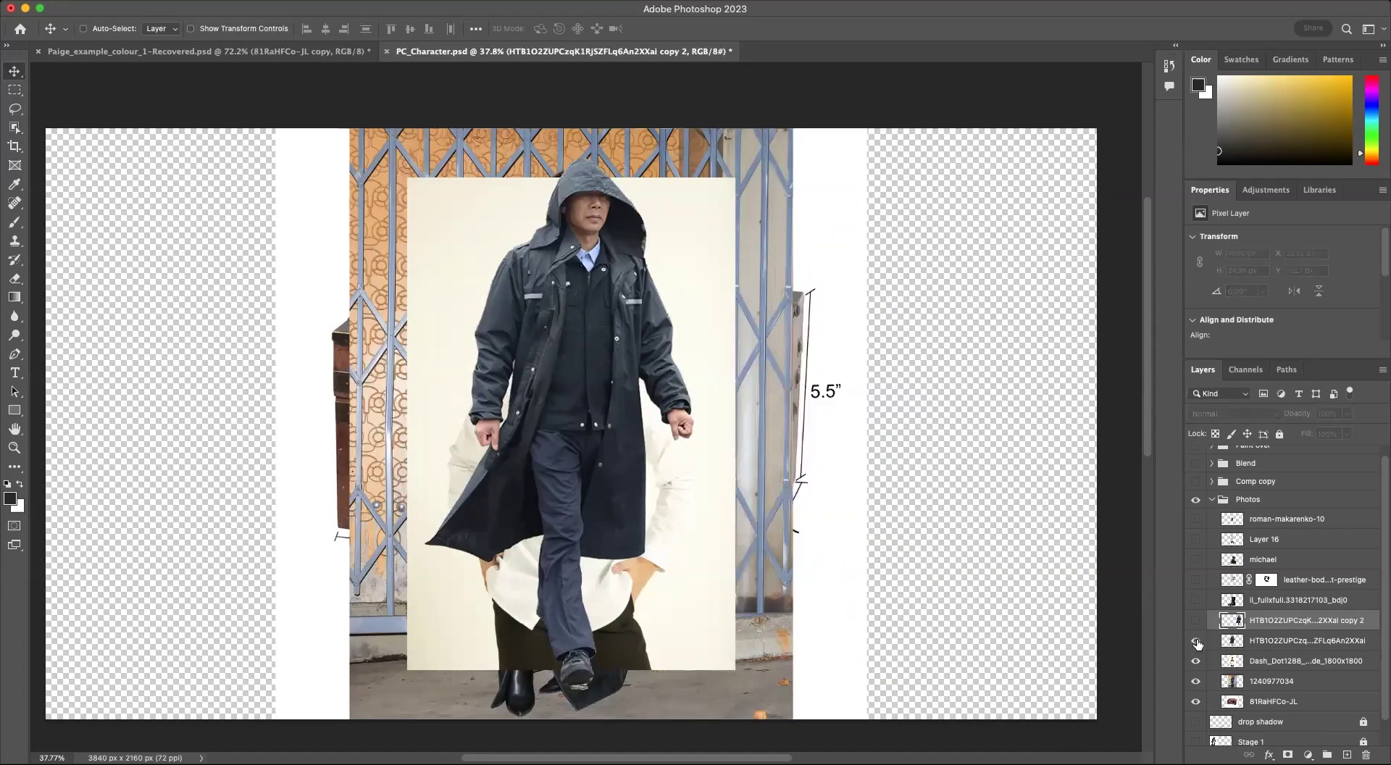
pyautogui.click(1196, 642)
pyautogui.click(1196, 660)
pyautogui.click(1196, 661)
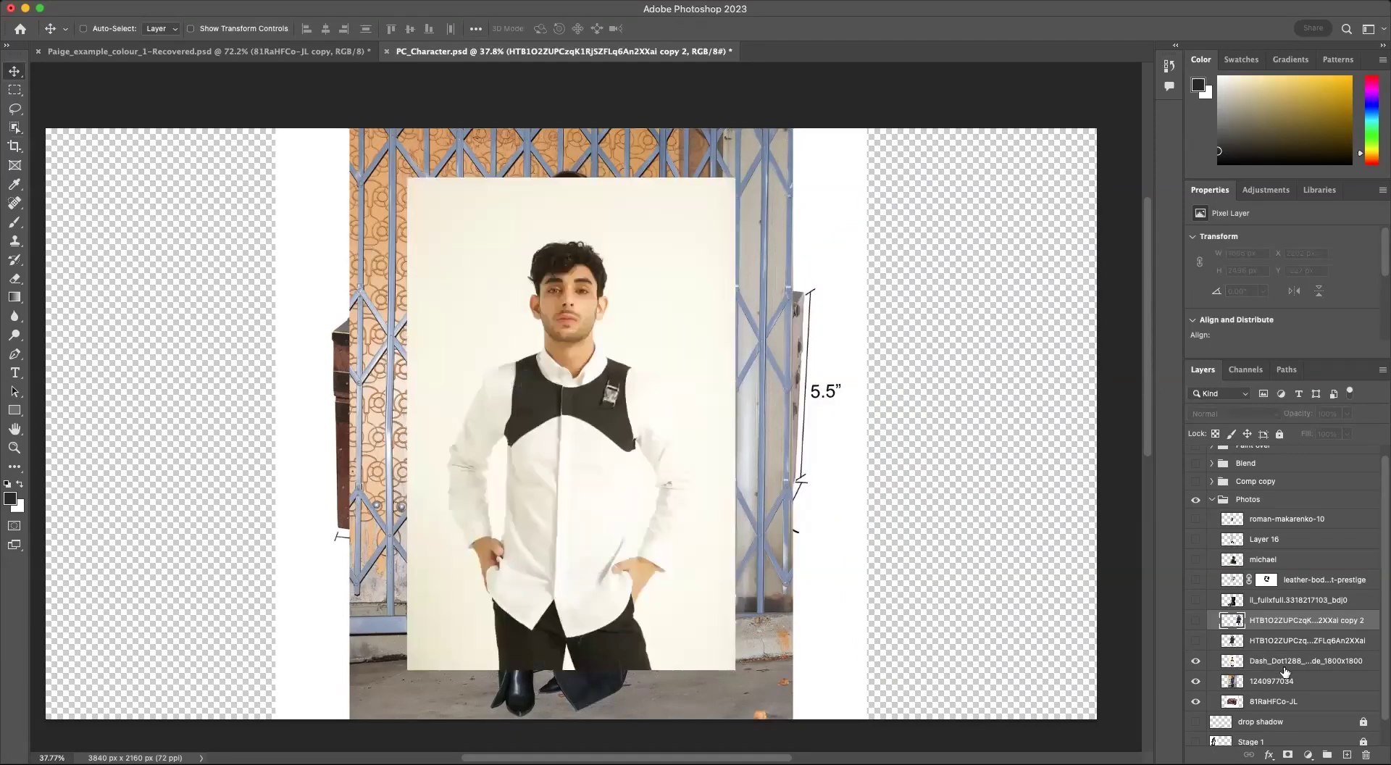
# Step: Add a layer mask to the Dash_Dot1288 photo, paint black around the dark vest to hide the rest, and hide the layer
pyautogui.click(1296, 661)
pyautogui.click(14, 109)
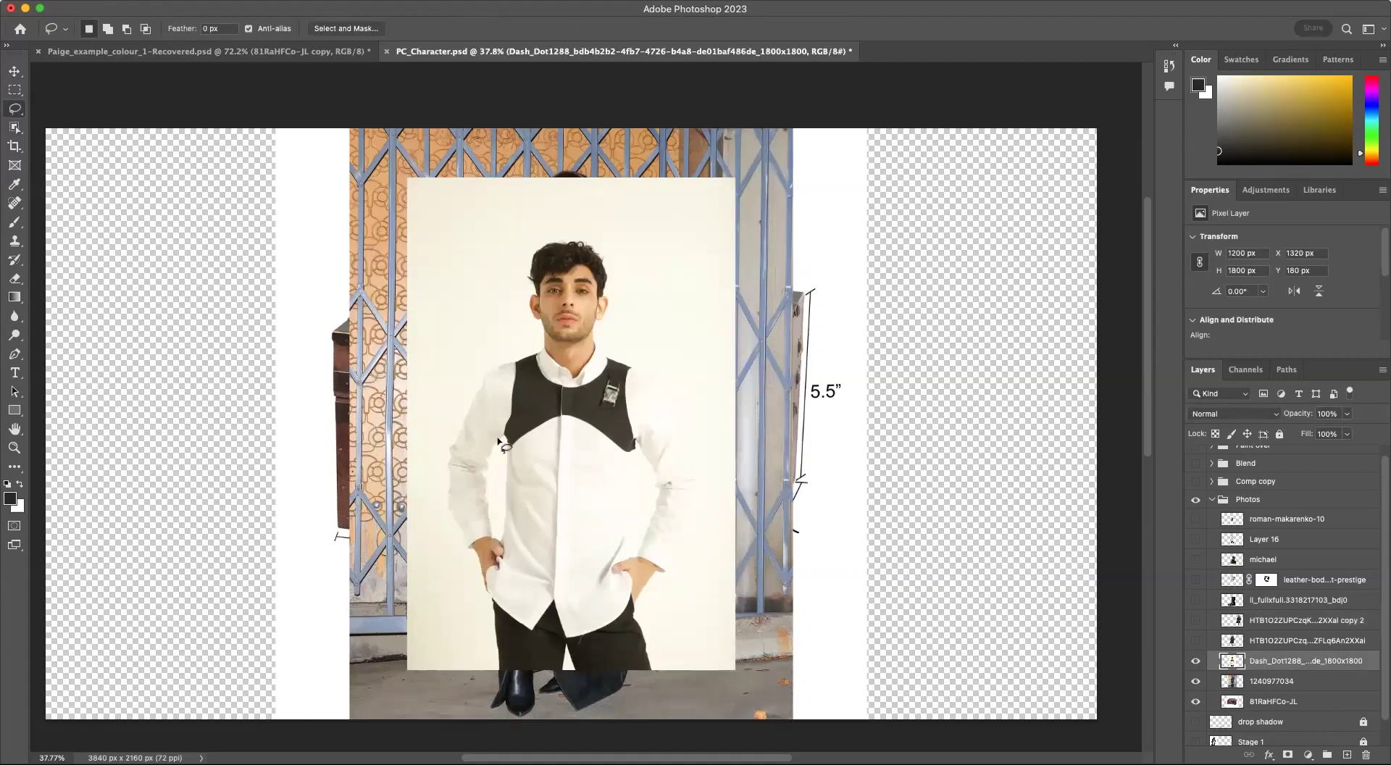
pyautogui.click(1288, 754)
pyautogui.press('b')
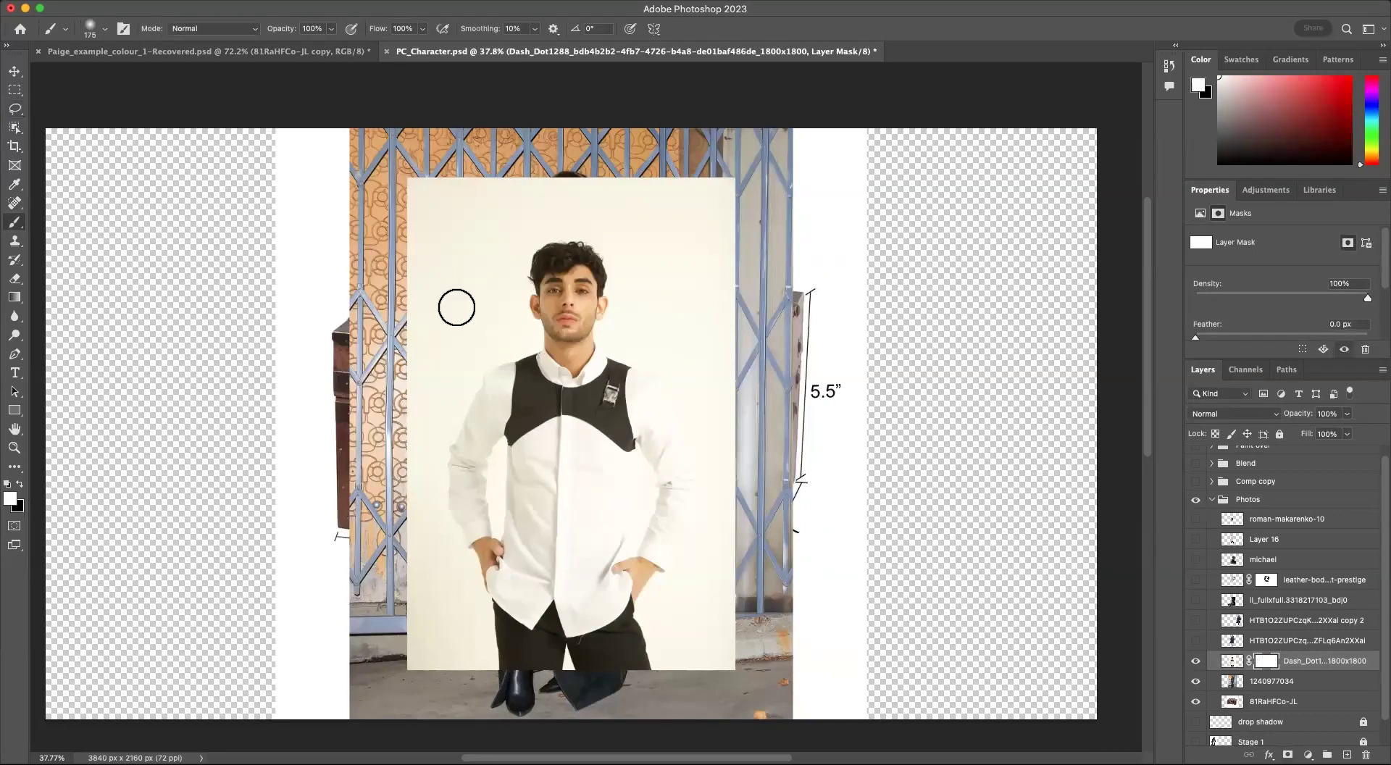
pyautogui.press('x')
pyautogui.moveTo(476, 130)
pyautogui.mouseDown()
pyautogui.moveTo(408, 431)
pyautogui.moveTo(428, 457)
pyautogui.moveTo(397, 390)
pyautogui.moveTo(509, 128)
pyautogui.moveTo(481, 240)
pyautogui.mouseUp()
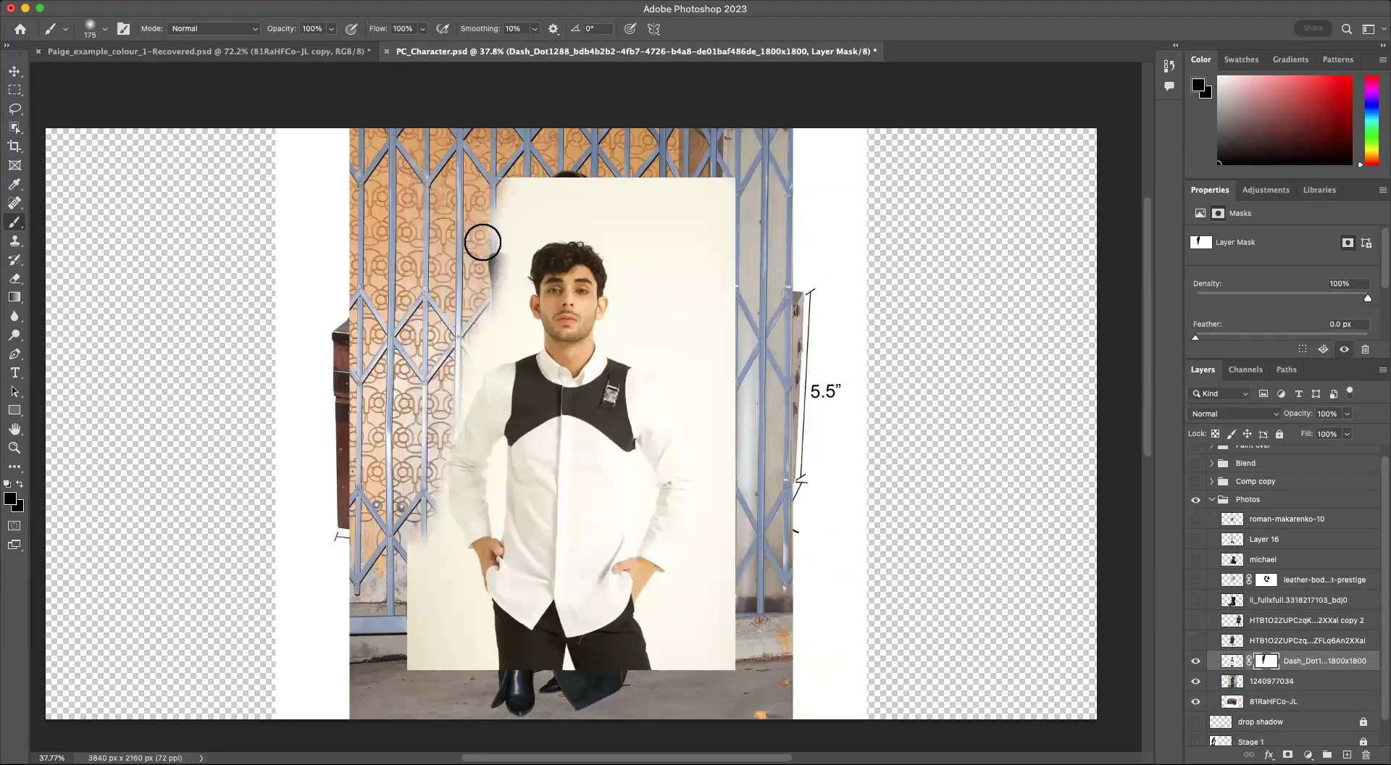
pyautogui.moveTo(529, 155)
pyautogui.mouseDown()
pyautogui.moveTo(600, 165)
pyautogui.moveTo(558, 283)
pyautogui.moveTo(645, 270)
pyautogui.moveTo(756, 222)
pyautogui.moveTo(690, 333)
pyautogui.moveTo(709, 432)
pyautogui.moveTo(702, 565)
pyautogui.moveTo(732, 583)
pyautogui.moveTo(701, 526)
pyautogui.moveTo(492, 326)
pyautogui.moveTo(420, 670)
pyautogui.moveTo(401, 604)
pyautogui.moveTo(516, 467)
pyautogui.moveTo(536, 548)
pyautogui.moveTo(429, 609)
pyautogui.moveTo(464, 638)
pyautogui.moveTo(512, 644)
pyautogui.moveTo(561, 703)
pyautogui.mouseUp()
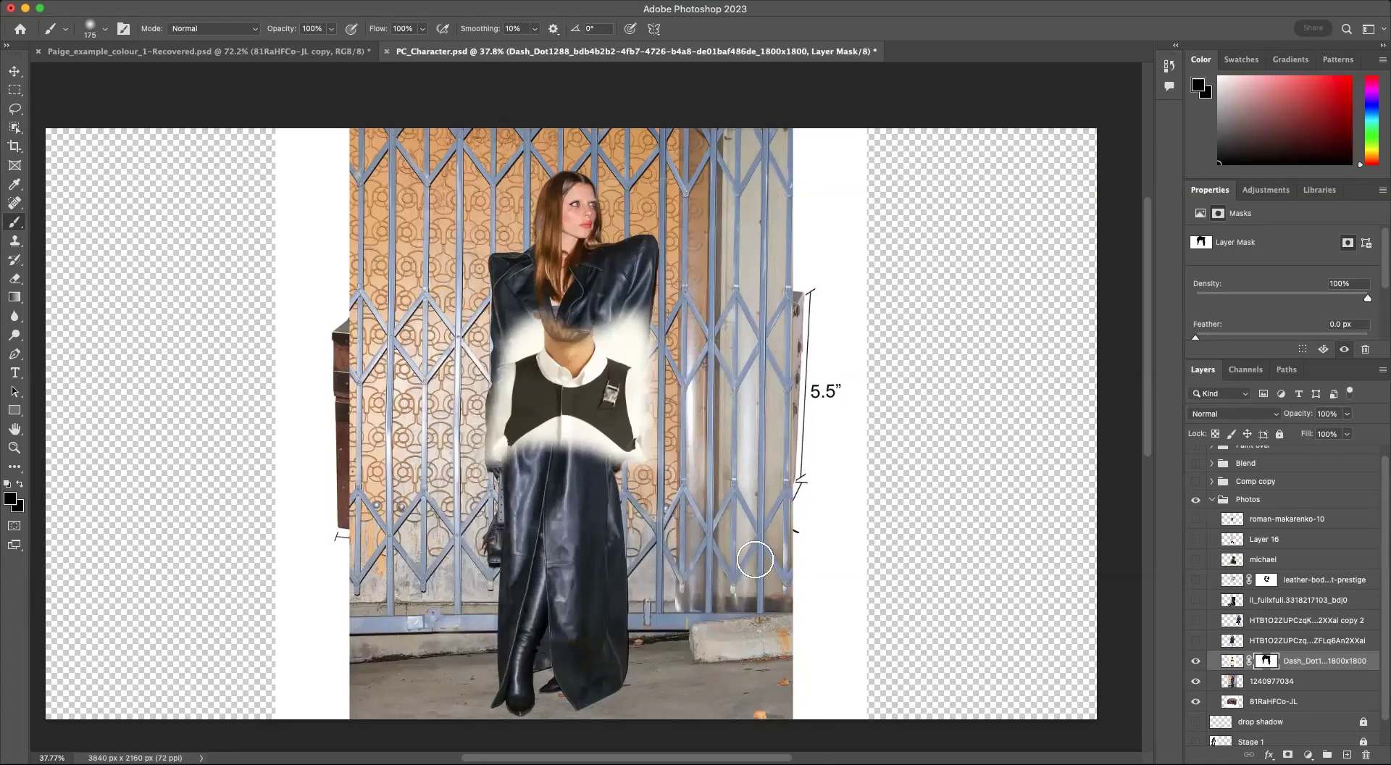
pyautogui.click(1195, 661)
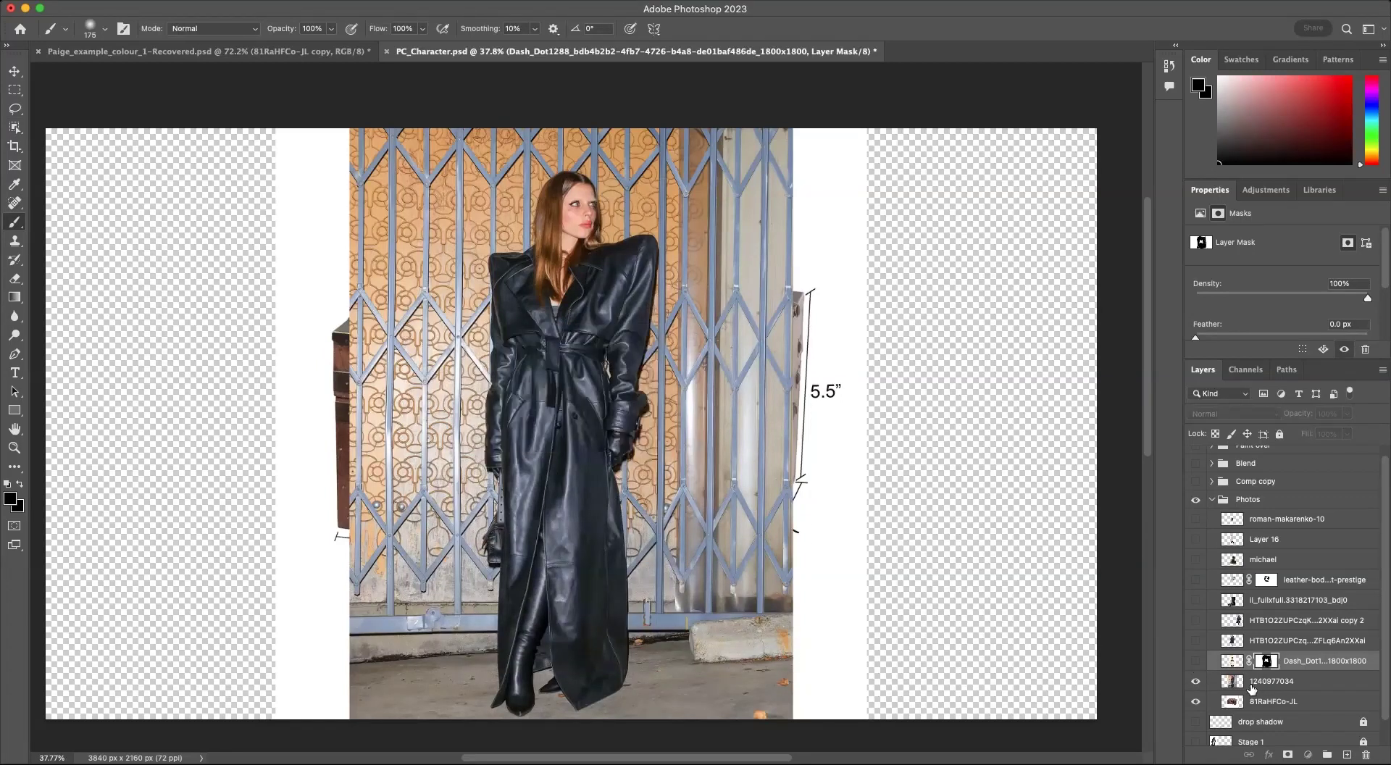
pyautogui.click(1264, 683)
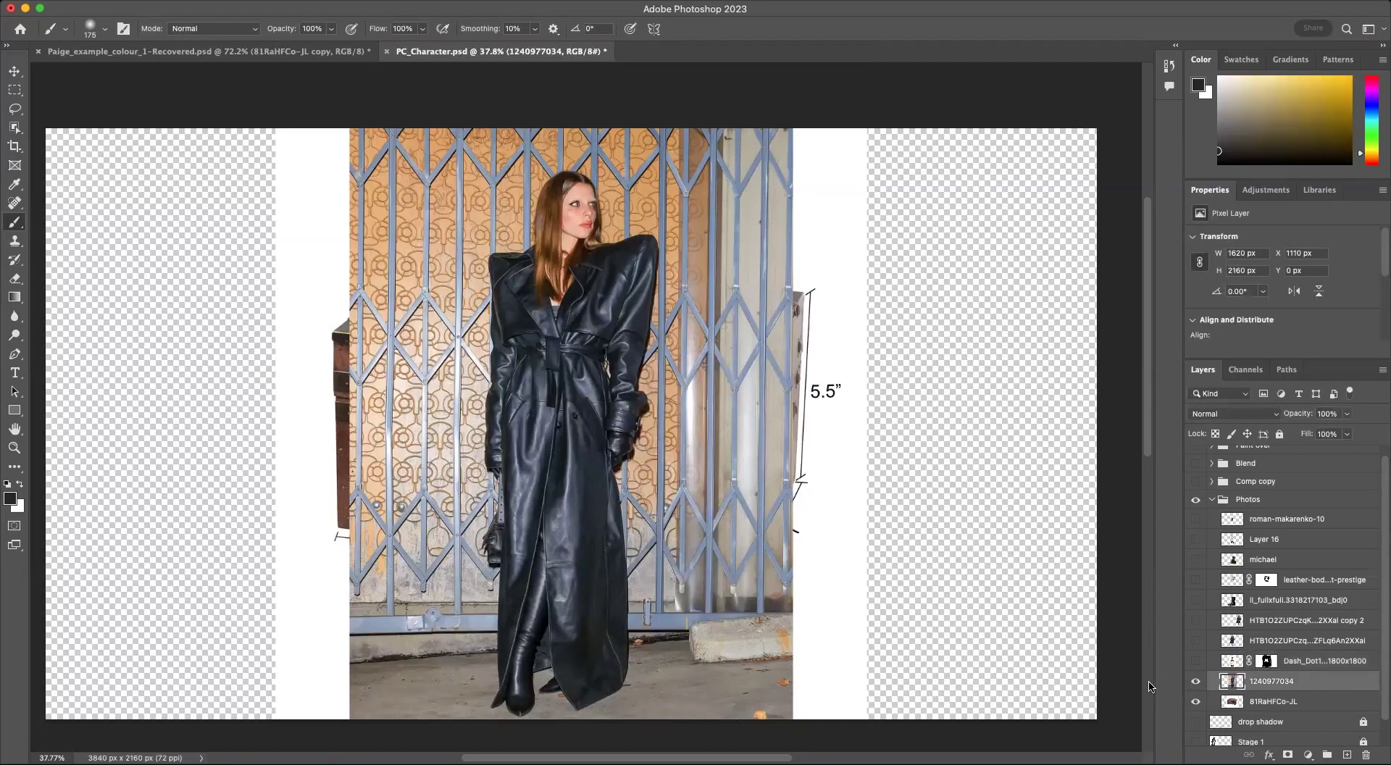
pyautogui.click(1280, 748)
pyautogui.moveTo(512, 404)
pyautogui.mouseDown()
pyautogui.moveTo(495, 460)
pyautogui.moveTo(517, 460)
pyautogui.moveTo(507, 411)
pyautogui.moveTo(548, 473)
pyautogui.moveTo(590, 408)
pyautogui.moveTo(649, 380)
pyautogui.moveTo(641, 417)
pyautogui.moveTo(544, 472)
pyautogui.mouseUp()
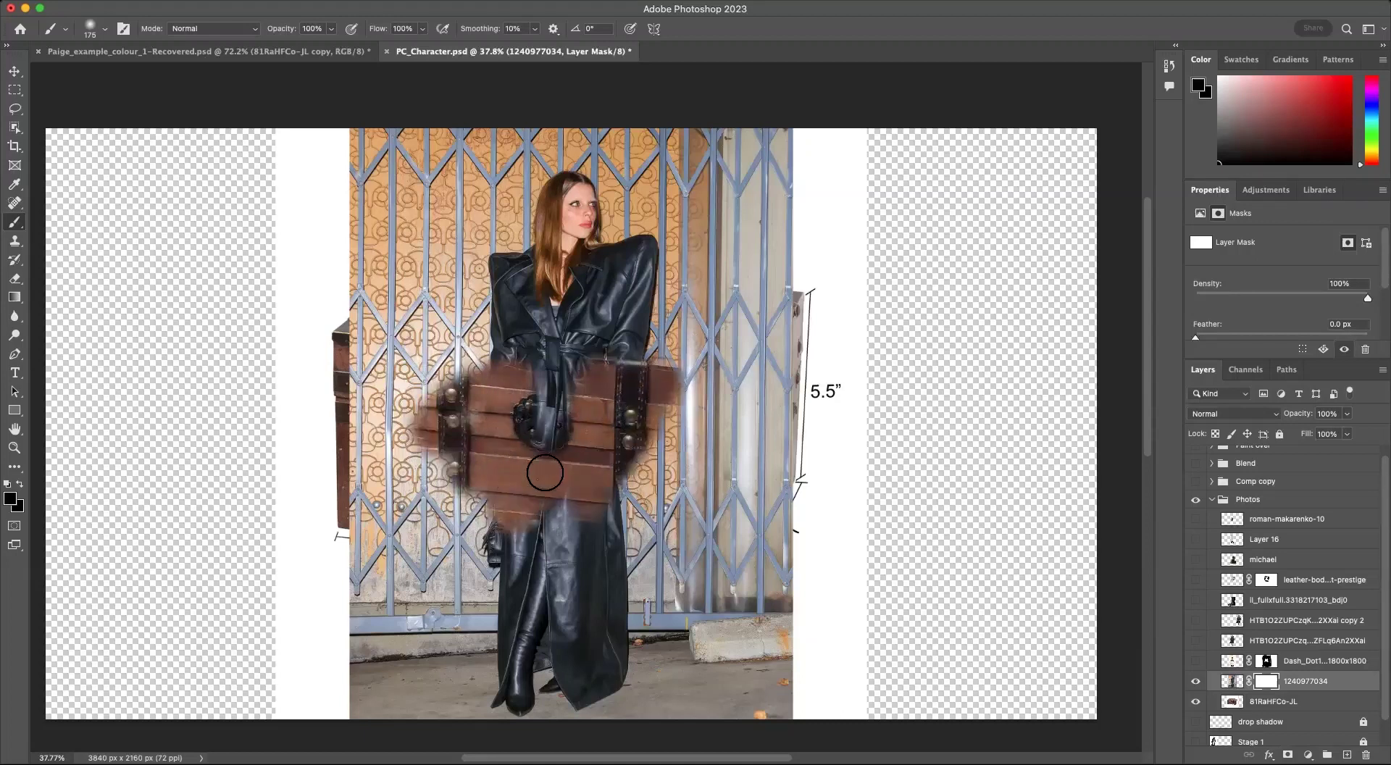
pyautogui.moveTo(686, 259)
pyautogui.mouseDown()
pyautogui.moveTo(703, 193)
pyautogui.moveTo(696, 246)
pyautogui.moveTo(625, 183)
pyautogui.moveTo(587, 190)
pyautogui.moveTo(600, 210)
pyautogui.moveTo(538, 190)
pyautogui.moveTo(571, 244)
pyautogui.moveTo(521, 211)
pyautogui.moveTo(465, 418)
pyautogui.moveTo(457, 390)
pyautogui.moveTo(424, 374)
pyautogui.moveTo(416, 228)
pyautogui.moveTo(532, 125)
pyautogui.moveTo(333, 145)
pyautogui.moveTo(309, 165)
pyautogui.moveTo(437, 160)
pyautogui.moveTo(460, 210)
pyautogui.moveTo(537, 149)
pyautogui.mouseUp()
pyautogui.press(']')
pyautogui.press(']')
pyautogui.press(']')
pyautogui.press(']')
pyautogui.press(']')
pyautogui.press(']')
pyautogui.press(']')
pyautogui.moveTo(638, 166)
pyautogui.mouseDown()
pyautogui.moveTo(746, 174)
pyautogui.moveTo(746, 616)
pyautogui.moveTo(590, 676)
pyautogui.moveTo(551, 638)
pyautogui.moveTo(581, 580)
pyautogui.moveTo(469, 675)
pyautogui.moveTo(357, 590)
pyautogui.moveTo(372, 388)
pyautogui.mouseUp()
pyautogui.press('[')
pyautogui.press('[')
pyautogui.press('[')
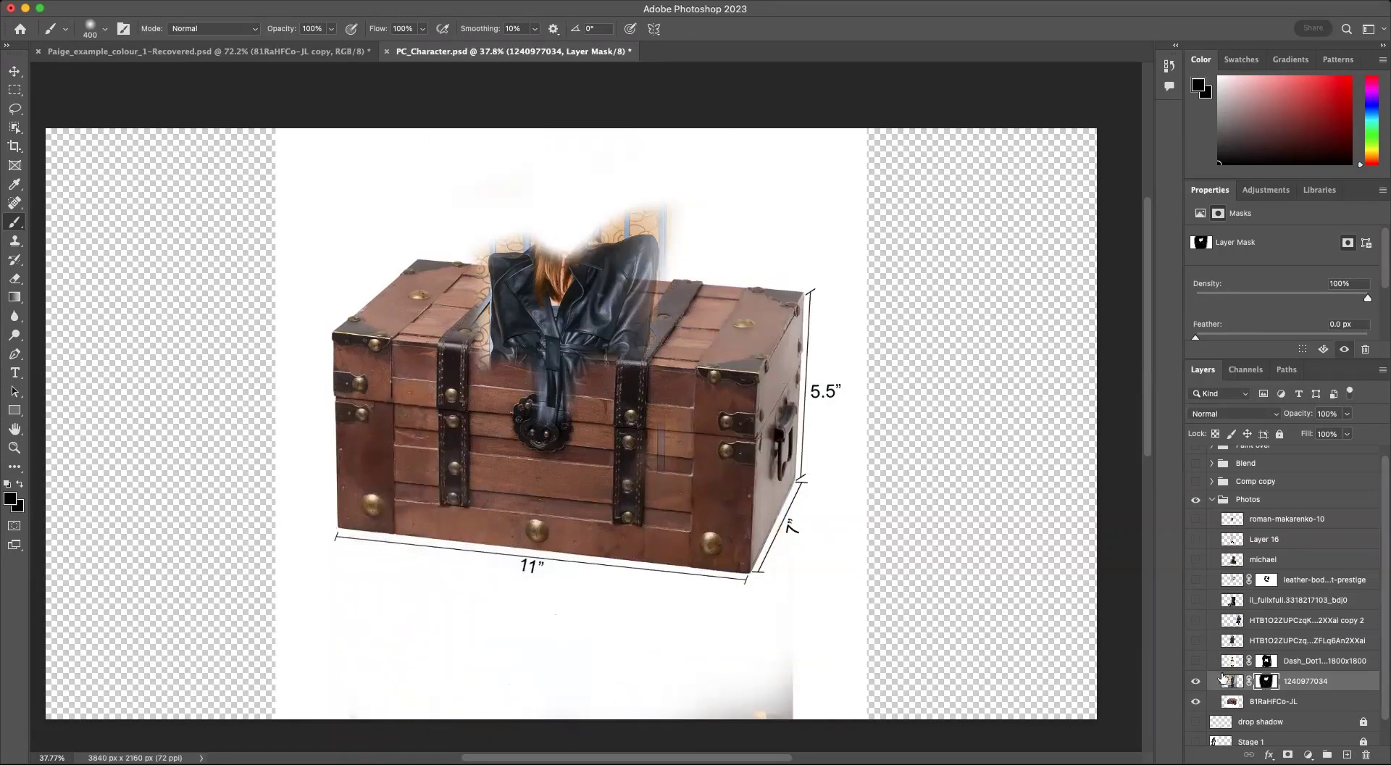
# Step: Hide the masked leather coat and wooden chest layers, and show all the other photo layers above them
pyautogui.click(1195, 682)
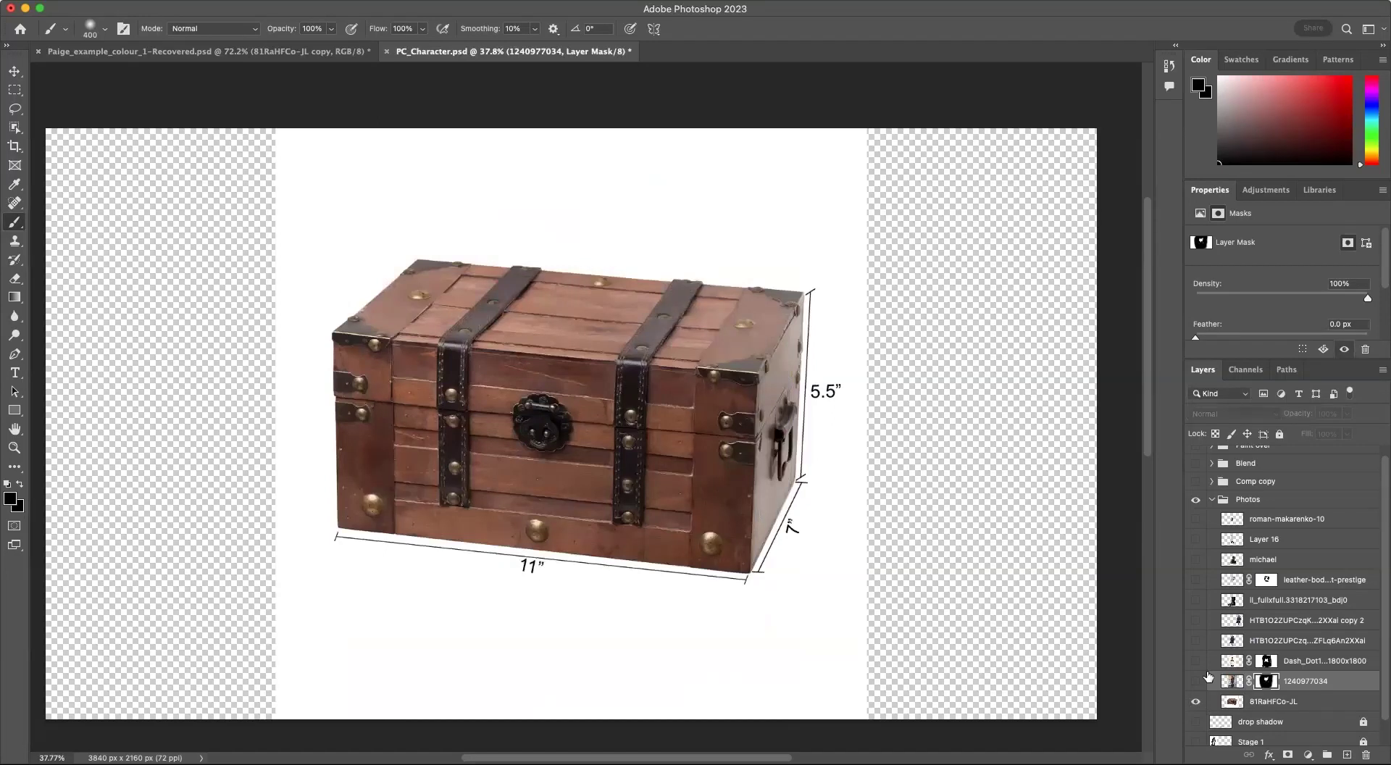
pyautogui.click(1196, 702)
pyautogui.moveTo(1195, 518); pyautogui.dragTo(1195, 661)
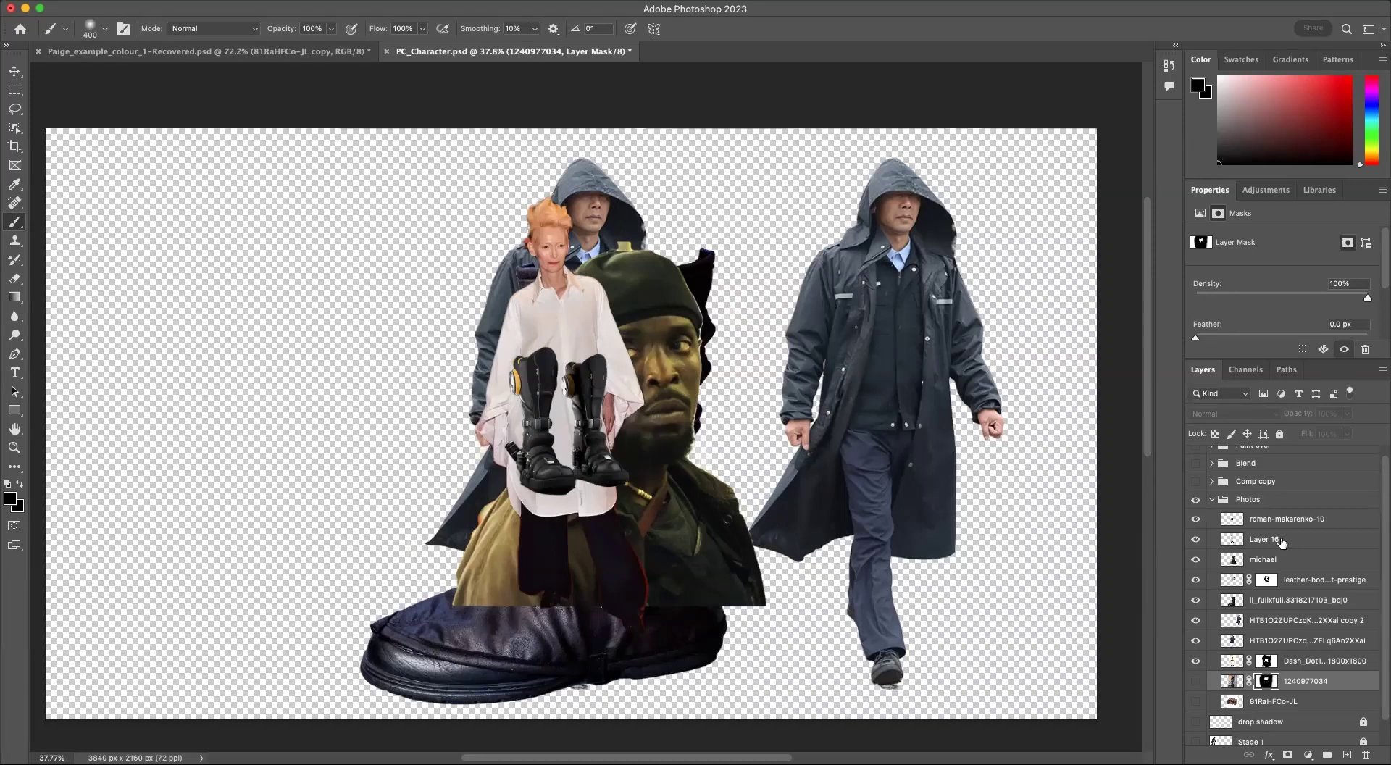
# Step: Move the black armoured boots down to foot level and shift the white-shirt figure on Layer 16 up over the raincoat man
pyautogui.click(1268, 520)
pyautogui.click(1195, 519)
pyautogui.click(1195, 520)
pyautogui.press('v')
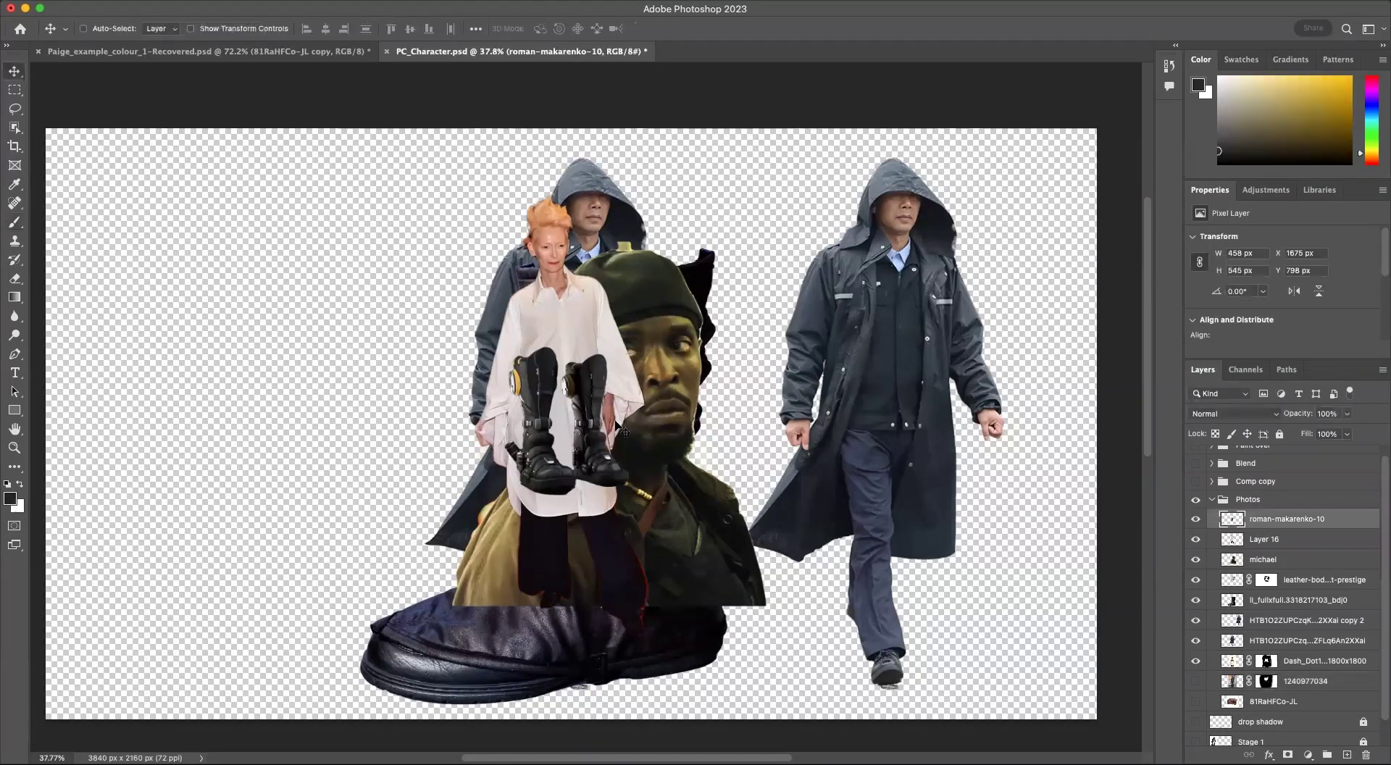
pyautogui.moveTo(596, 442); pyautogui.dragTo(622, 620)
pyautogui.click(1264, 539)
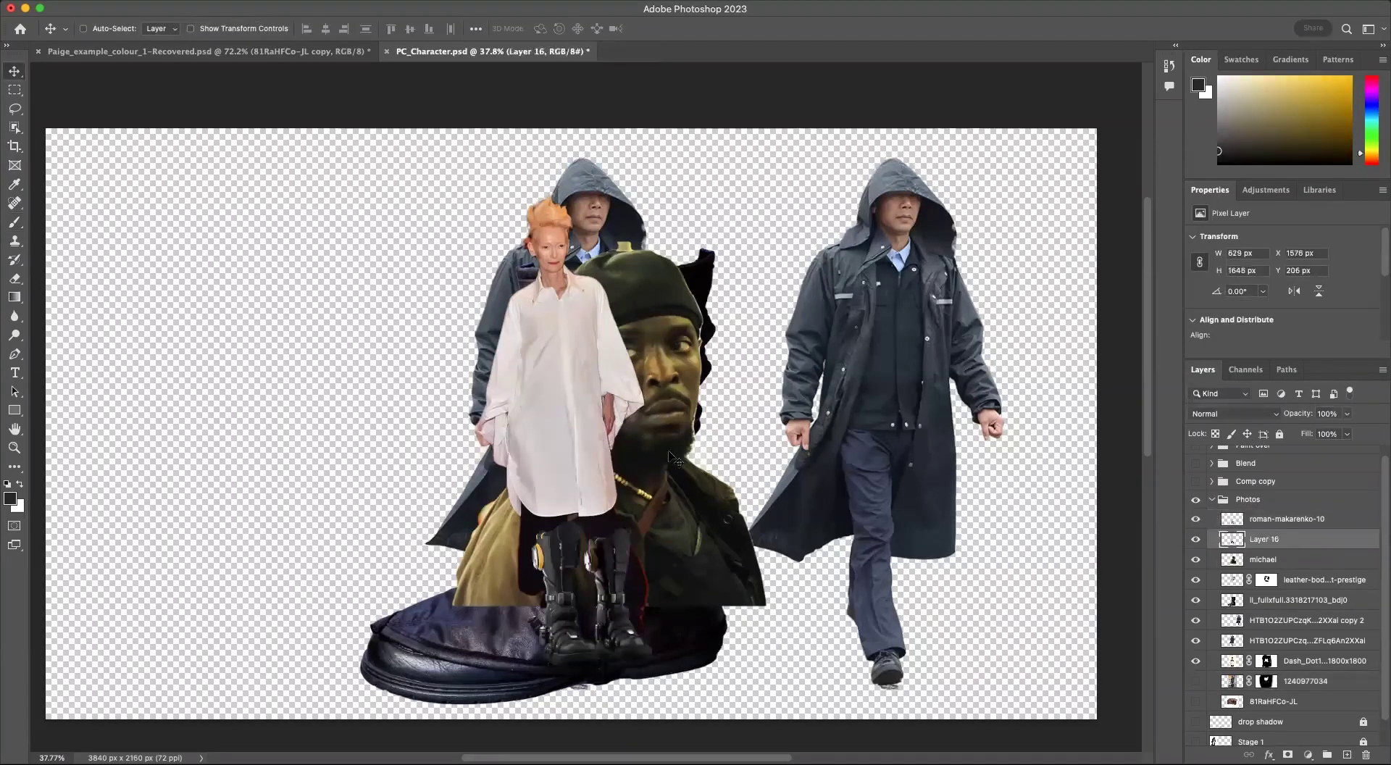
pyautogui.moveTo(641, 401); pyautogui.dragTo(655, 346)
# Step: Put the beanie-wearing man's layer on top of the Photos group, scale it to about 450 × 521 px, and place it over the figure's head
pyautogui.click(1267, 567)
pyautogui.moveTo(1268, 570); pyautogui.dragTo(1312, 510)
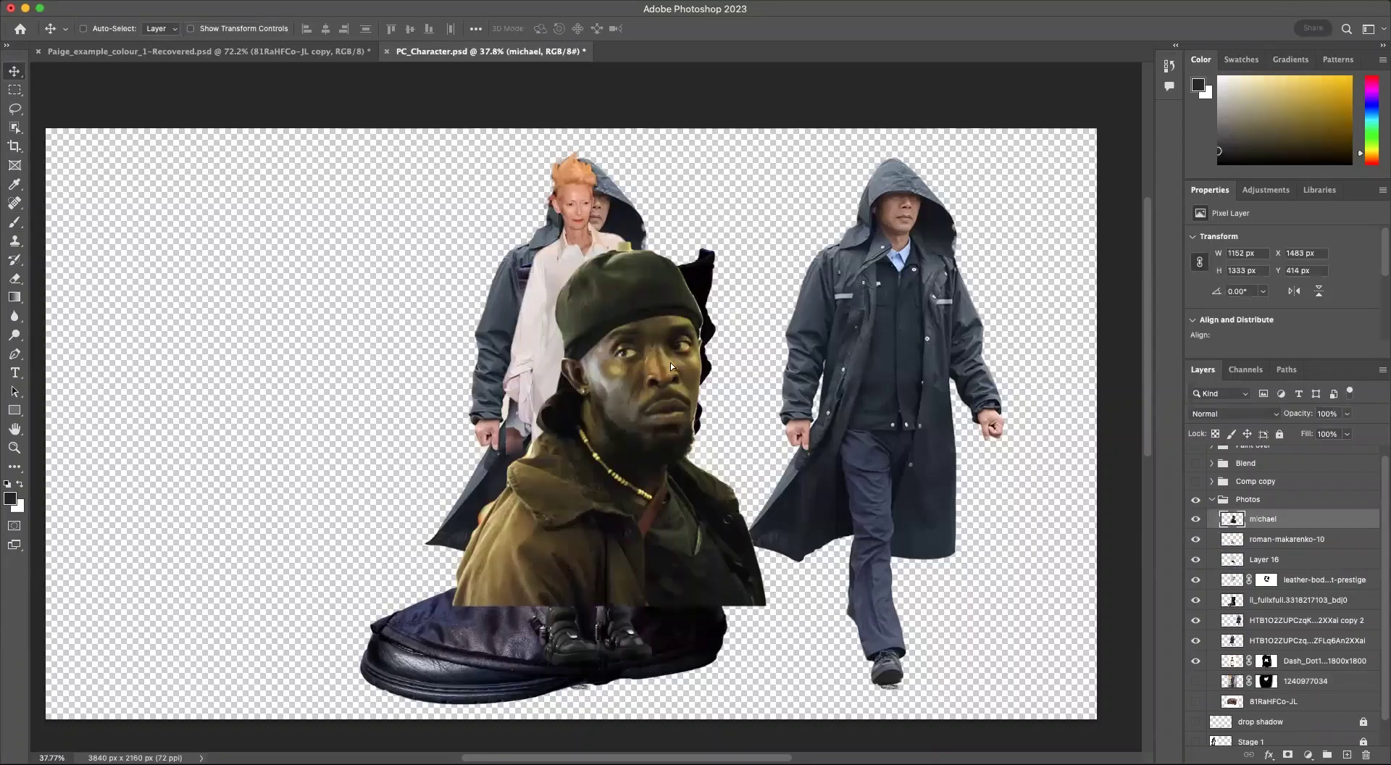
pyautogui.moveTo(671, 363); pyautogui.dragTo(625, 211)
pyautogui.press('super+t')
pyautogui.moveTo(719, 97); pyautogui.dragTo(564, 273)
pyautogui.moveTo(475, 373); pyautogui.dragTo(513, 239)
pyautogui.moveTo(606, 144); pyautogui.dragTo(1006, 153)
pyautogui.moveTo(970, 273); pyautogui.dragTo(796, 272)
pyautogui.moveTo(641, 273)
pyautogui.mouseDown()
pyautogui.moveTo(598, 266)
pyautogui.moveTo(615, 269)
pyautogui.mouseUp()
pyautogui.press('Return')
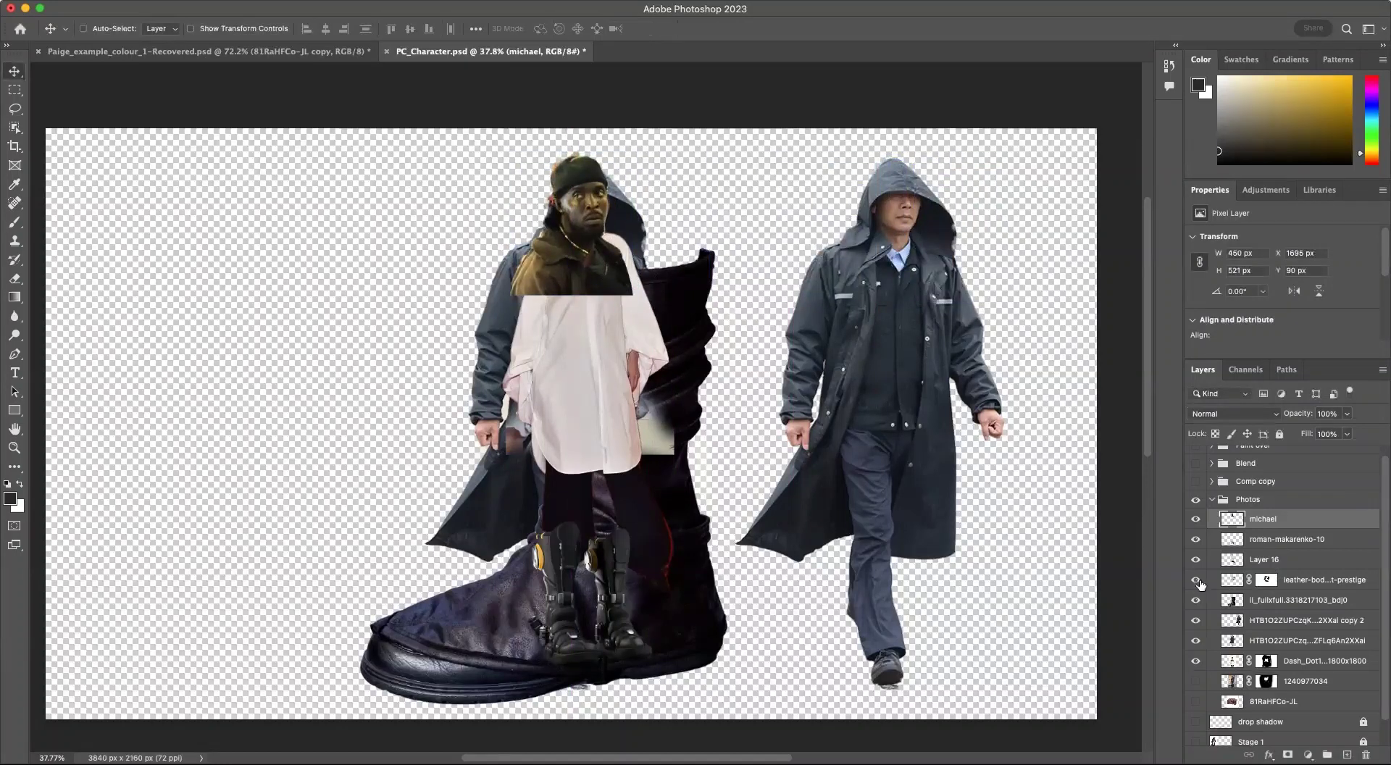
# Step: Raise the leather body harness layer above Layer 16 and position the harness over the white shirt's torso
pyautogui.click(1317, 579)
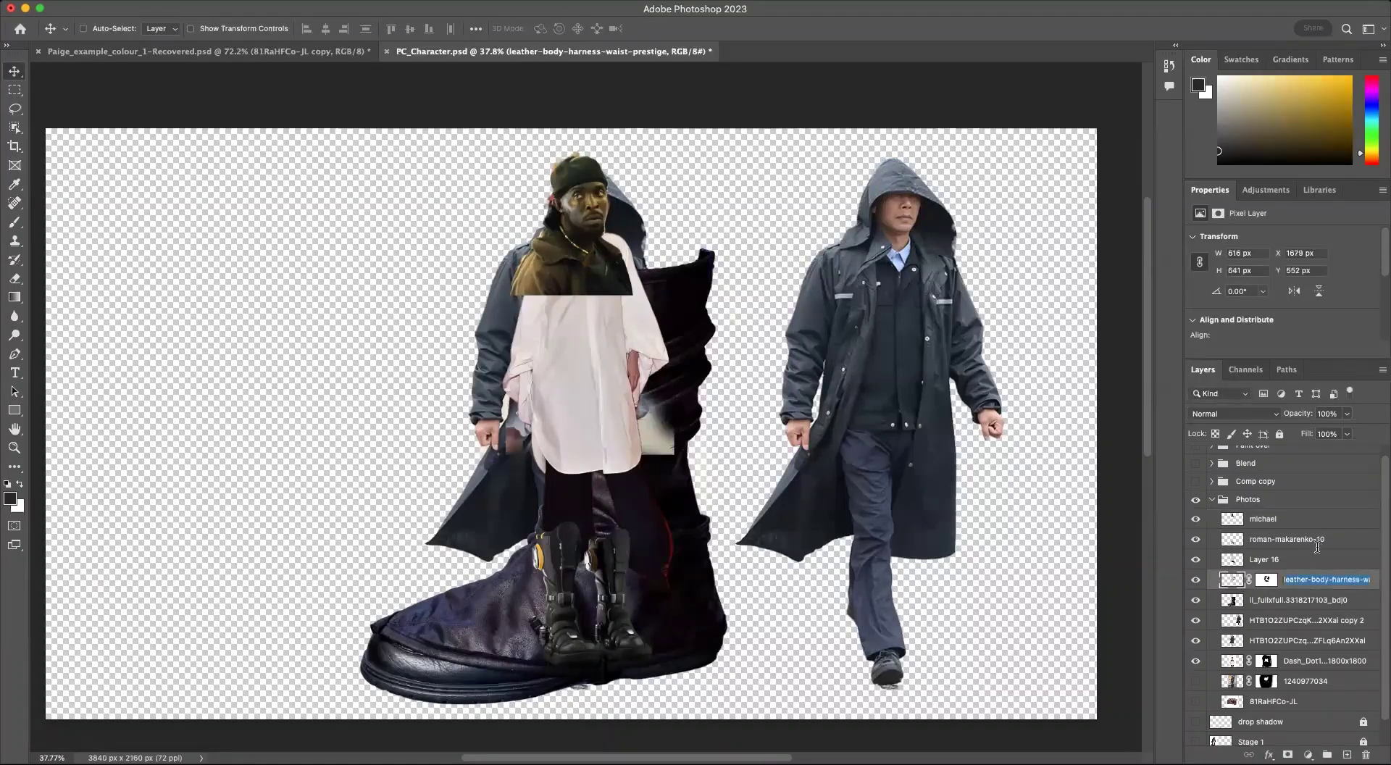
pyautogui.hotkey('ctrl', ']')
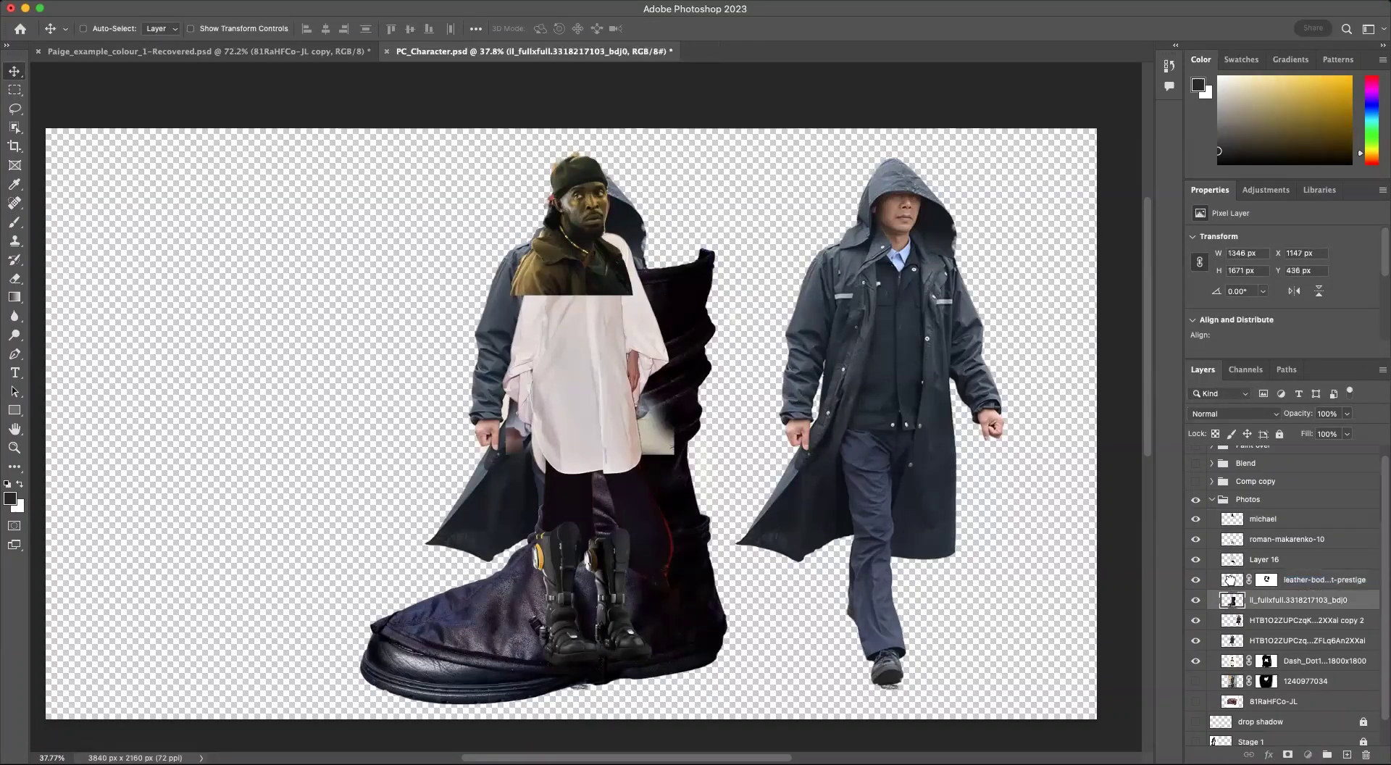
pyautogui.moveTo(621, 420); pyautogui.dragTo(620, 345)
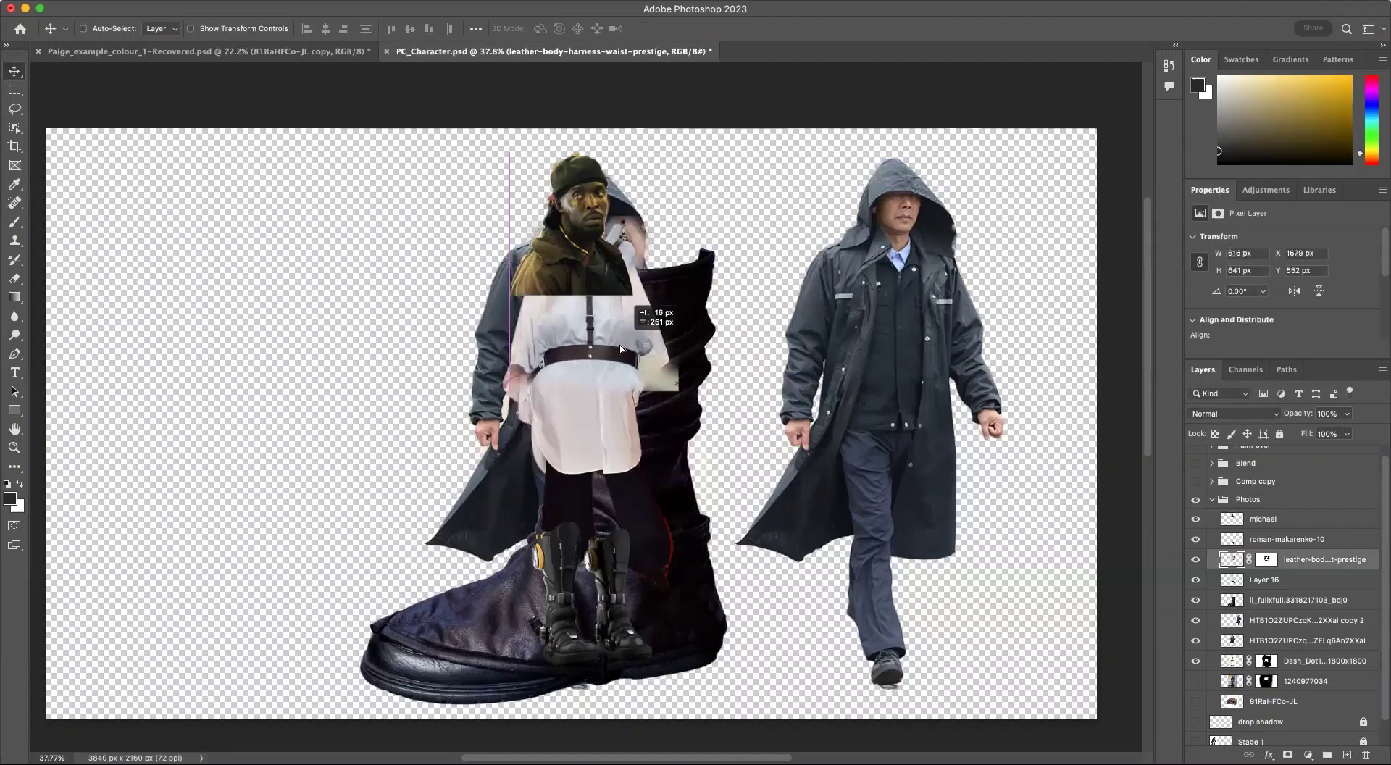
# Step: Reorder the armoured boots and single leather boot layers to sit beneath the Dash_Dot1288 vest layer
pyautogui.click(1262, 584)
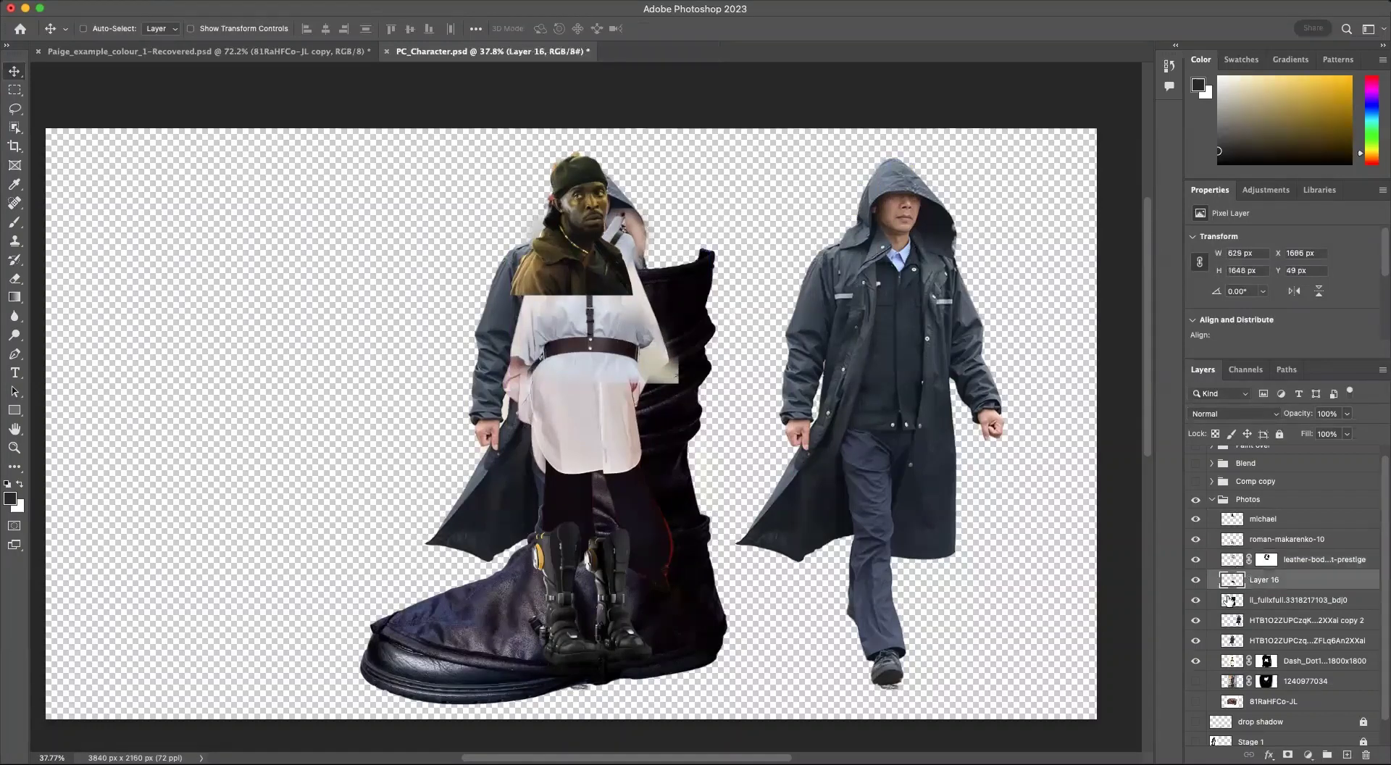
pyautogui.click(1280, 606)
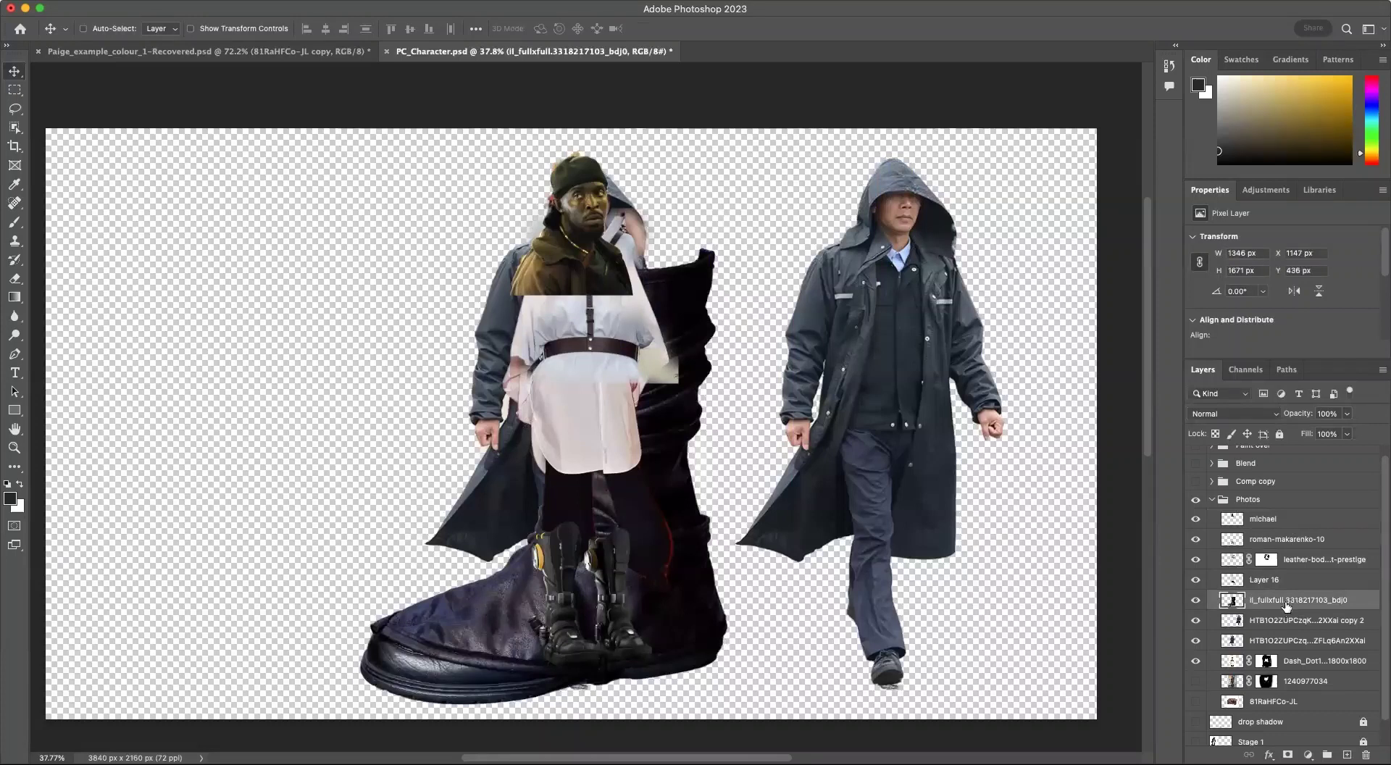
pyautogui.click(1197, 519)
pyautogui.click(1196, 519)
pyautogui.click(1194, 540)
pyautogui.click(1194, 541)
pyautogui.click(1278, 540)
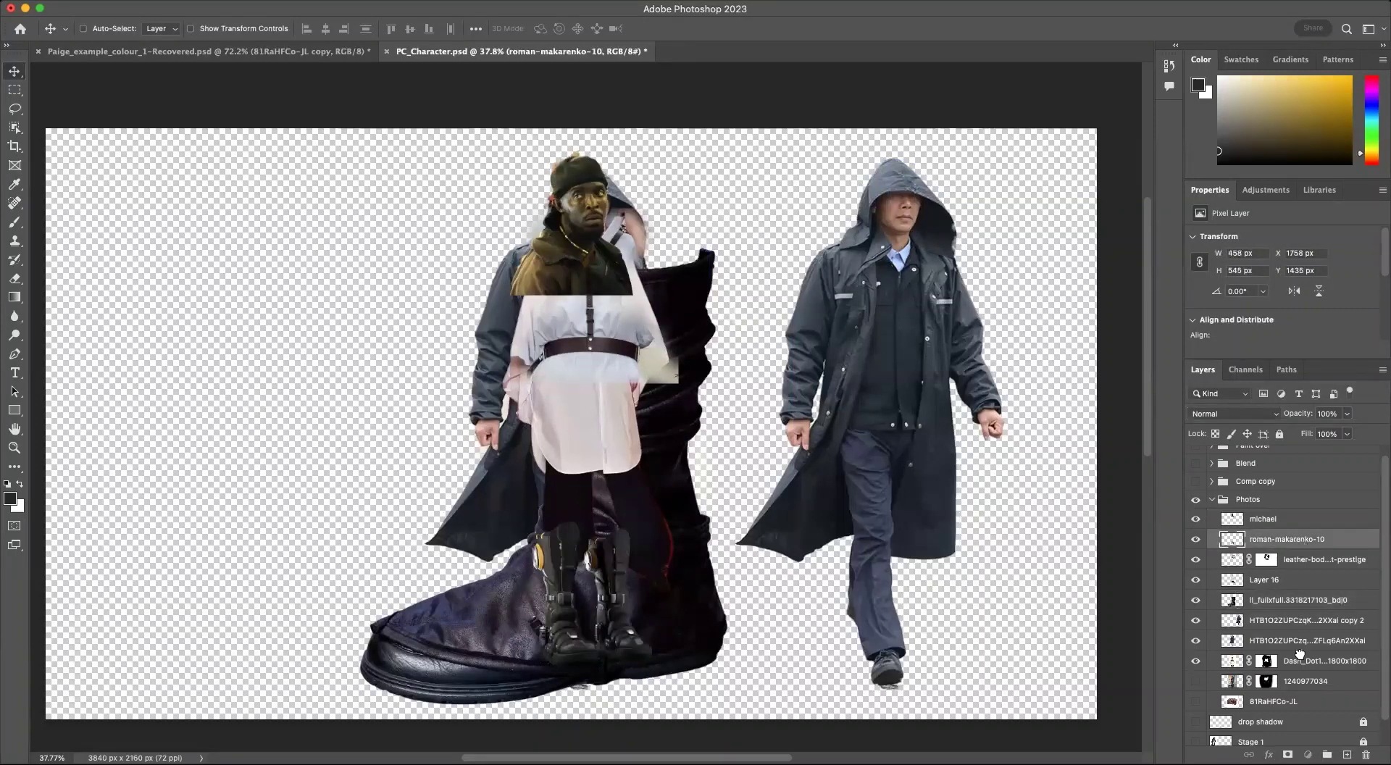
pyautogui.moveTo(1302, 670); pyautogui.dragTo(1302, 671)
pyautogui.moveTo(1284, 576); pyautogui.dragTo(1293, 651)
# Step: Scale the single leather boot to about 27%, flip it horizontally, and place it beside the figure's feet
pyautogui.press('super+t')
pyautogui.moveTo(726, 252); pyautogui.dragTo(459, 582)
pyautogui.moveTo(405, 652); pyautogui.dragTo(681, 627)
pyautogui.rightClick(701, 602)
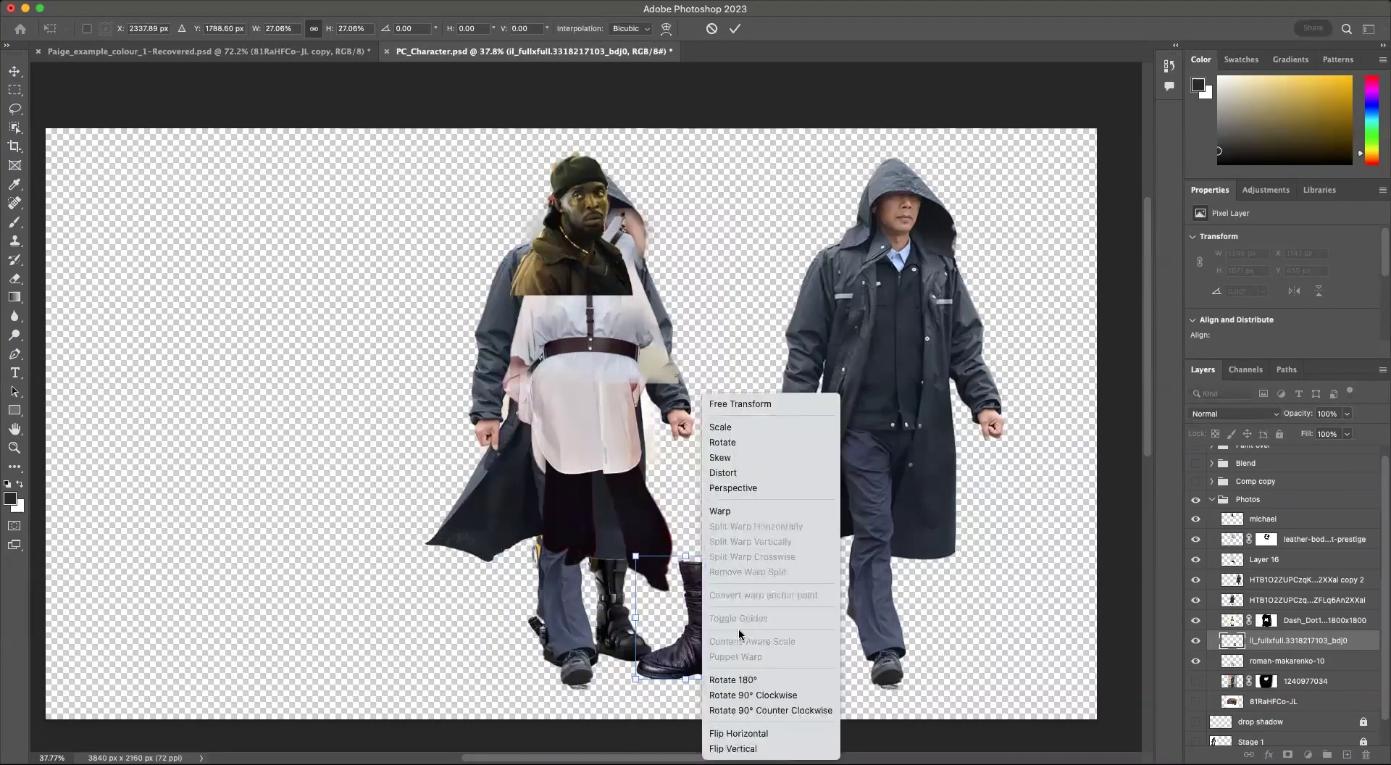
pyautogui.click(804, 732)
pyautogui.moveTo(702, 651); pyautogui.dragTo(729, 650)
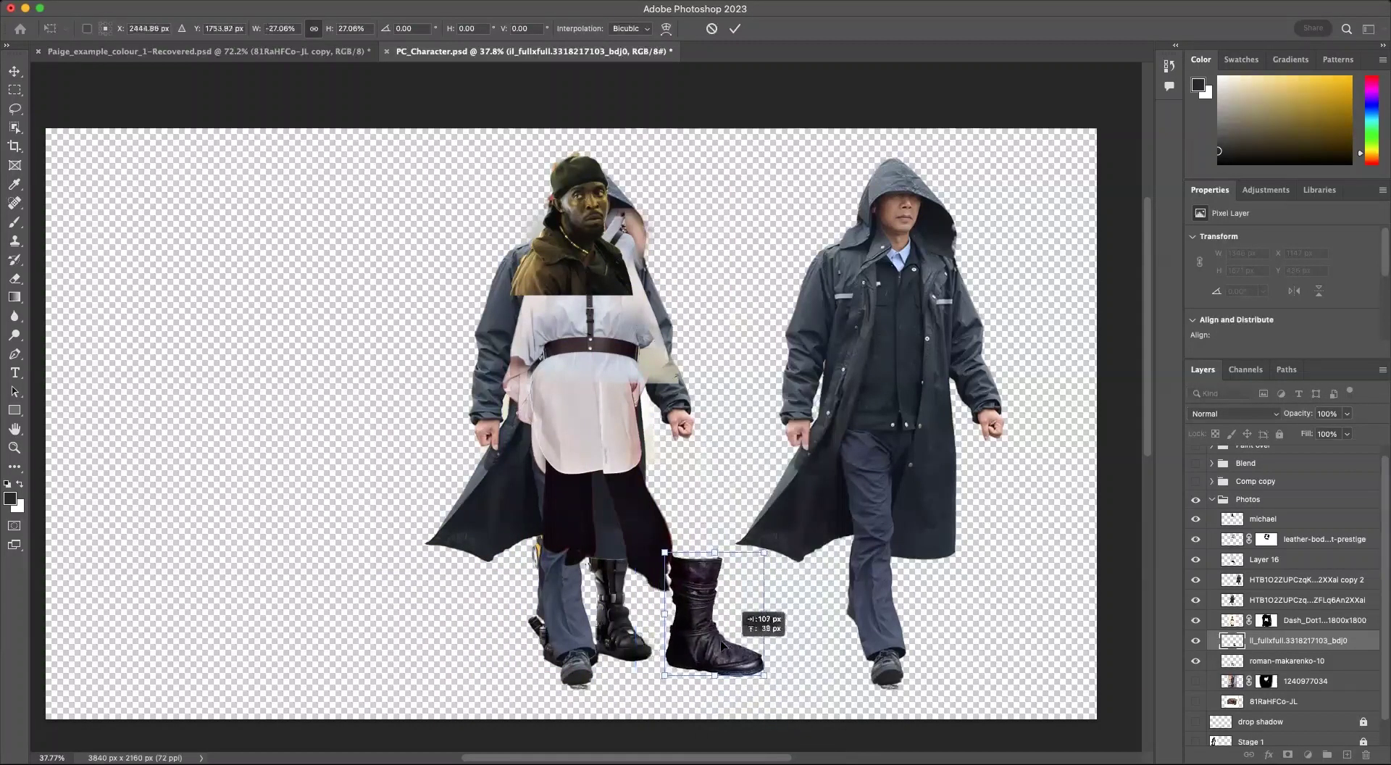
pyautogui.press('Return')
# Step: Move the Dash_Dot1288 vest layer above Layer 16 and position the vest over the figure's chest
pyautogui.click(1195, 622)
pyautogui.click(1195, 601)
pyautogui.click(1195, 601)
pyautogui.click(1286, 601)
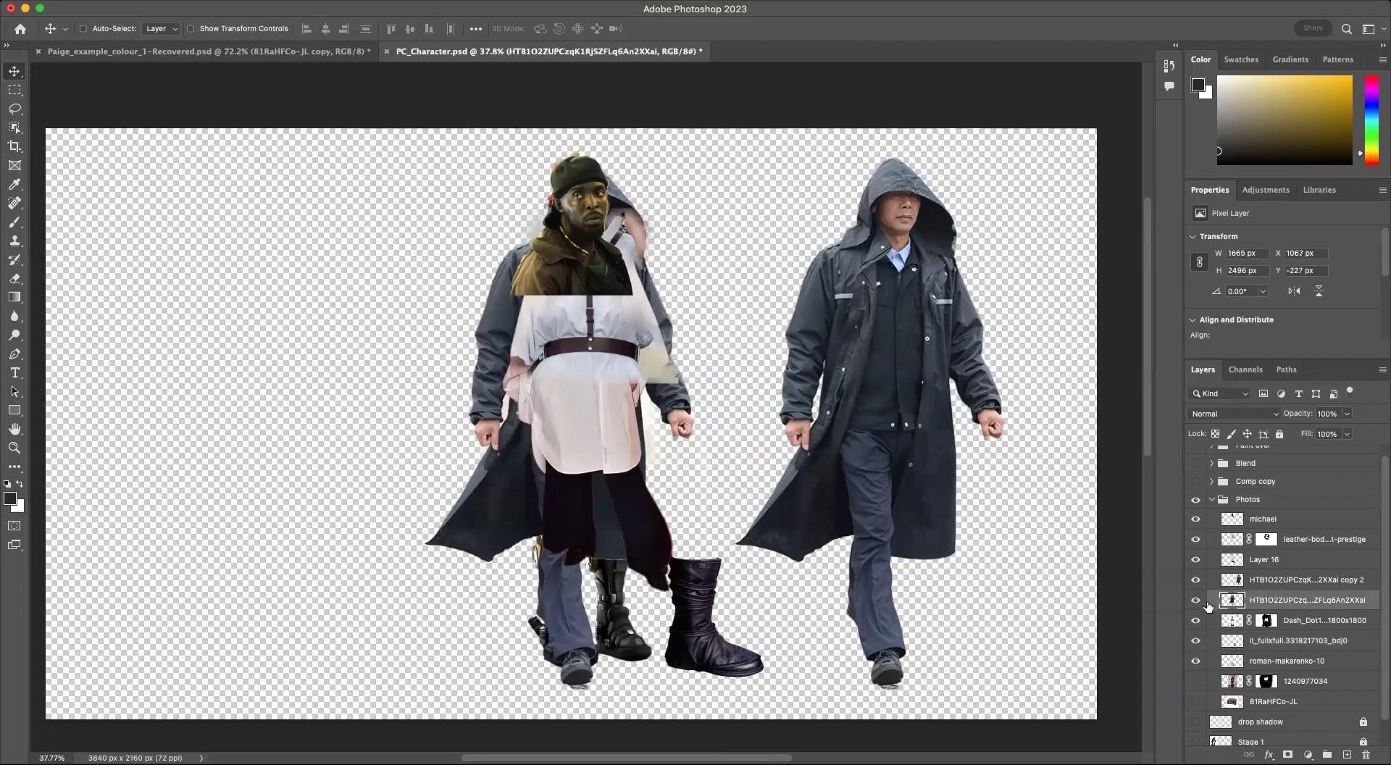
pyautogui.click(1196, 622)
pyautogui.click(1196, 621)
pyautogui.click(1232, 622)
pyautogui.doubleClick(1231, 623)
pyautogui.click(951, 253)
pyautogui.moveTo(1231, 622); pyautogui.dragTo(1239, 555)
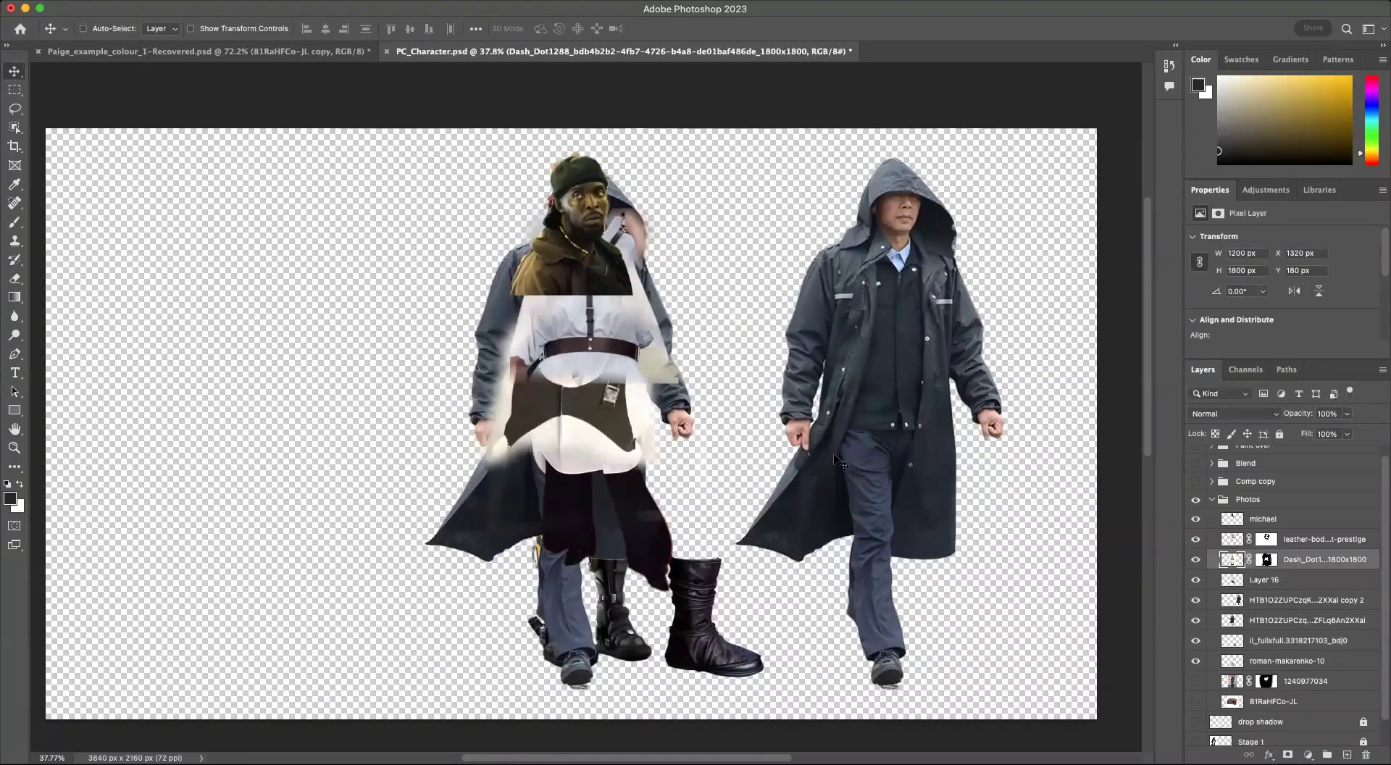
pyautogui.moveTo(627, 455); pyautogui.dragTo(646, 380)
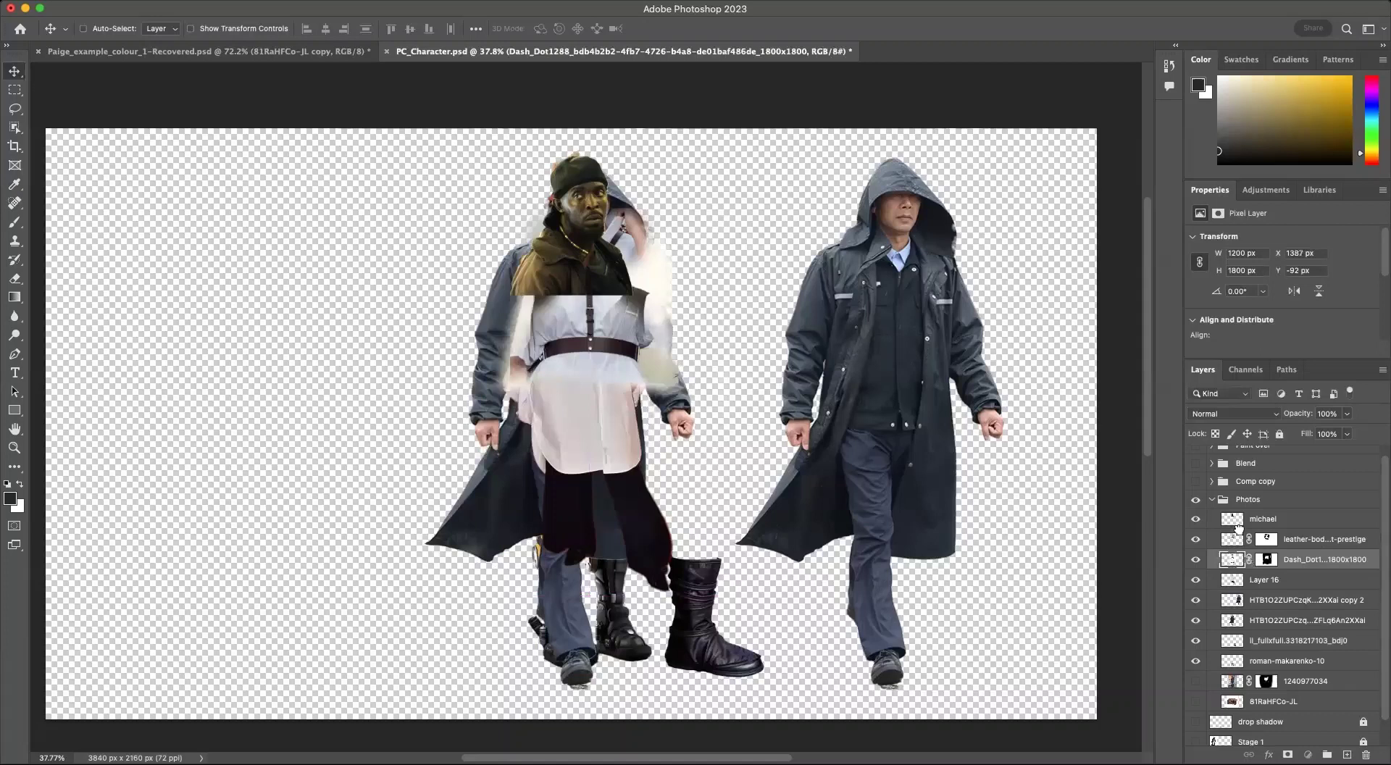
# Step: Raise the vest layer above the leather harness layer and adjust its placement on the chest to about X 1381 px, Y -132 px
pyautogui.moveTo(1238, 527); pyautogui.dragTo(1238, 531)
pyautogui.moveTo(629, 351)
pyautogui.mouseDown()
pyautogui.moveTo(626, 330)
pyautogui.moveTo(630, 373)
pyautogui.mouseUp()
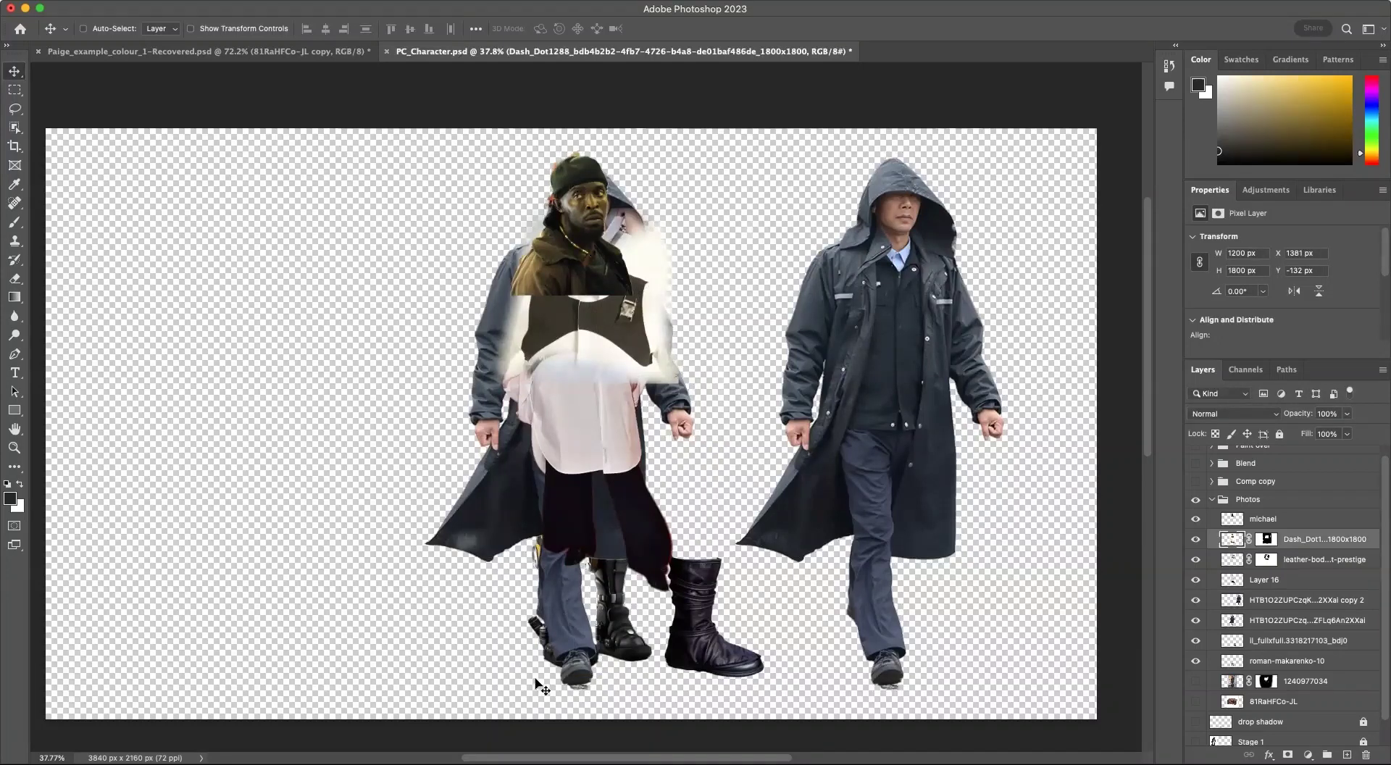
pyautogui.moveTo(601, 277); pyautogui.dragTo(629, 273)
# Step: Add a layer mask to the beanie-wearing man's layer and paint out his jacket, neck and cap with a black Hard Round brush, keeping the face
pyautogui.scroll(2, 629, 273)
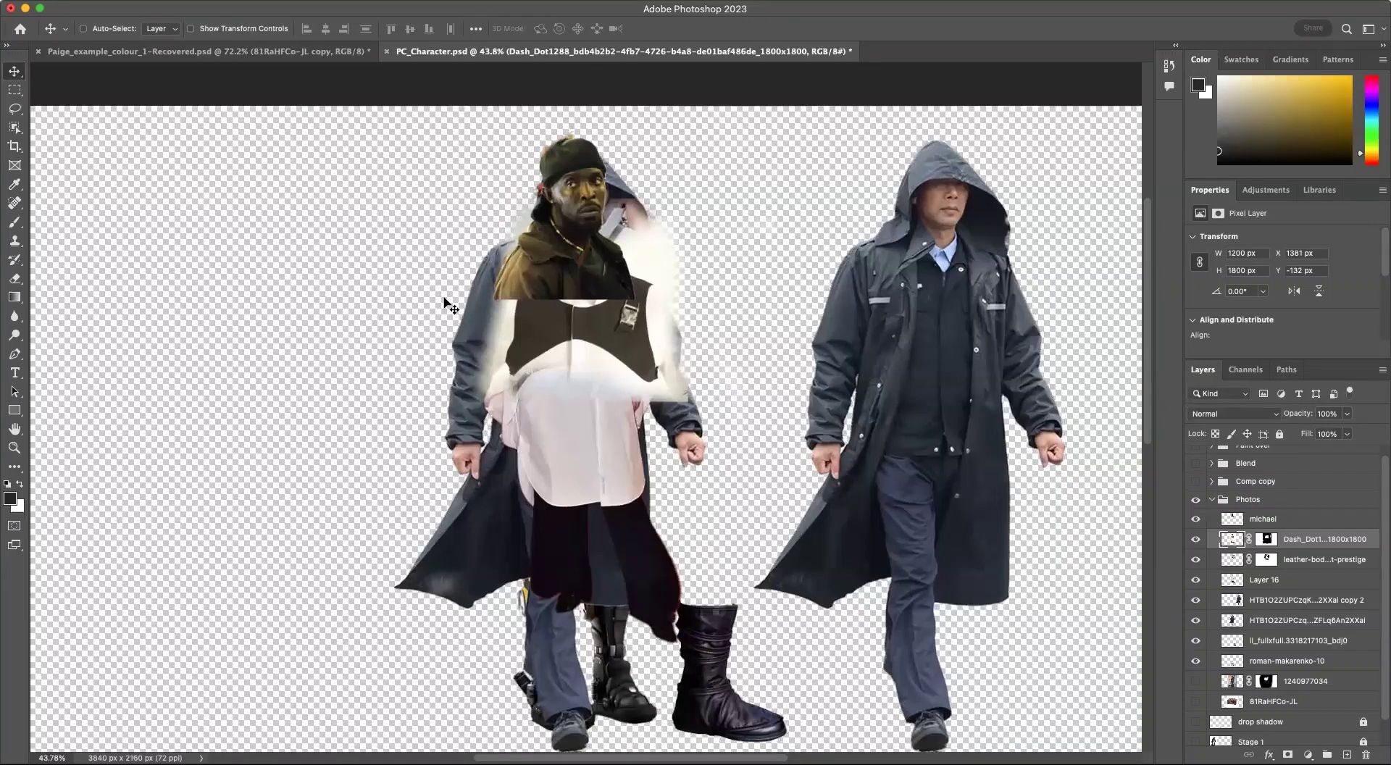
pyautogui.click(1287, 519)
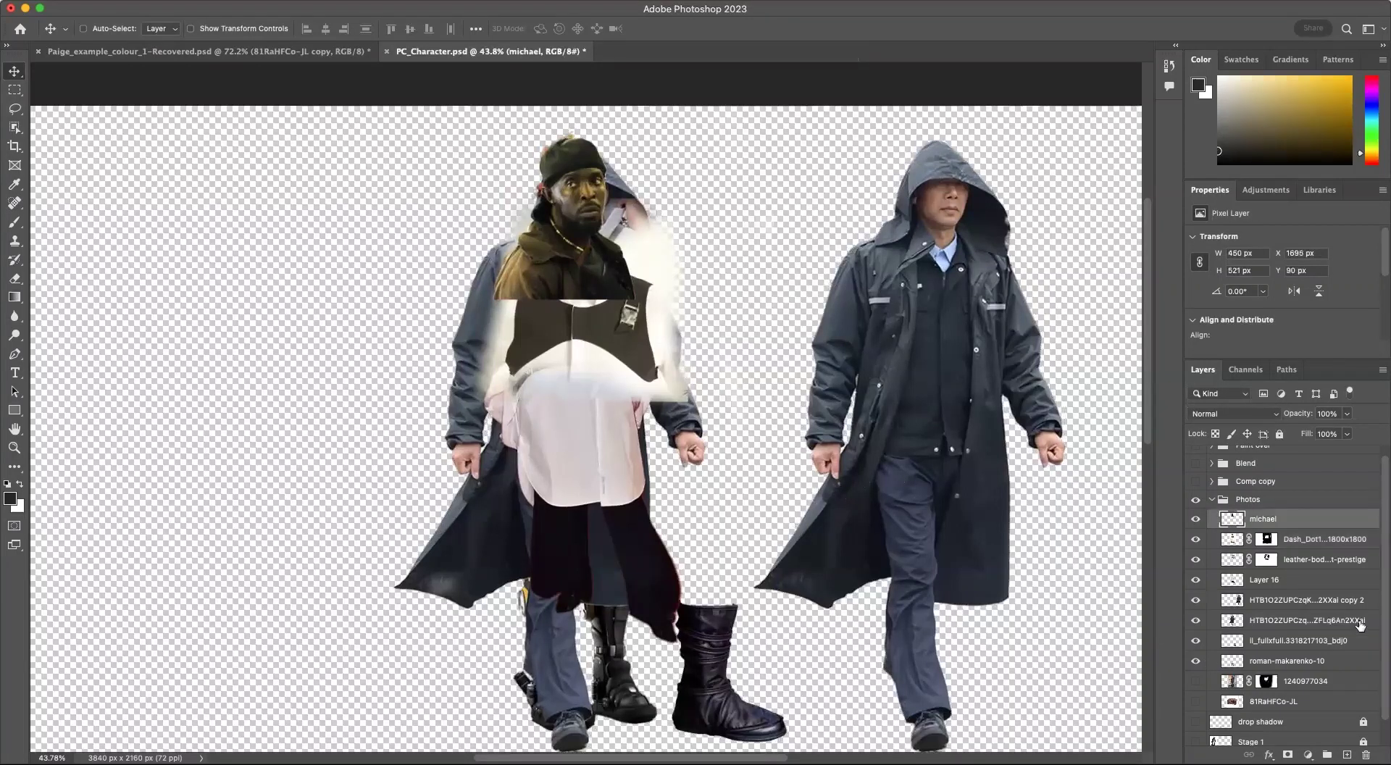
pyautogui.click(1286, 754)
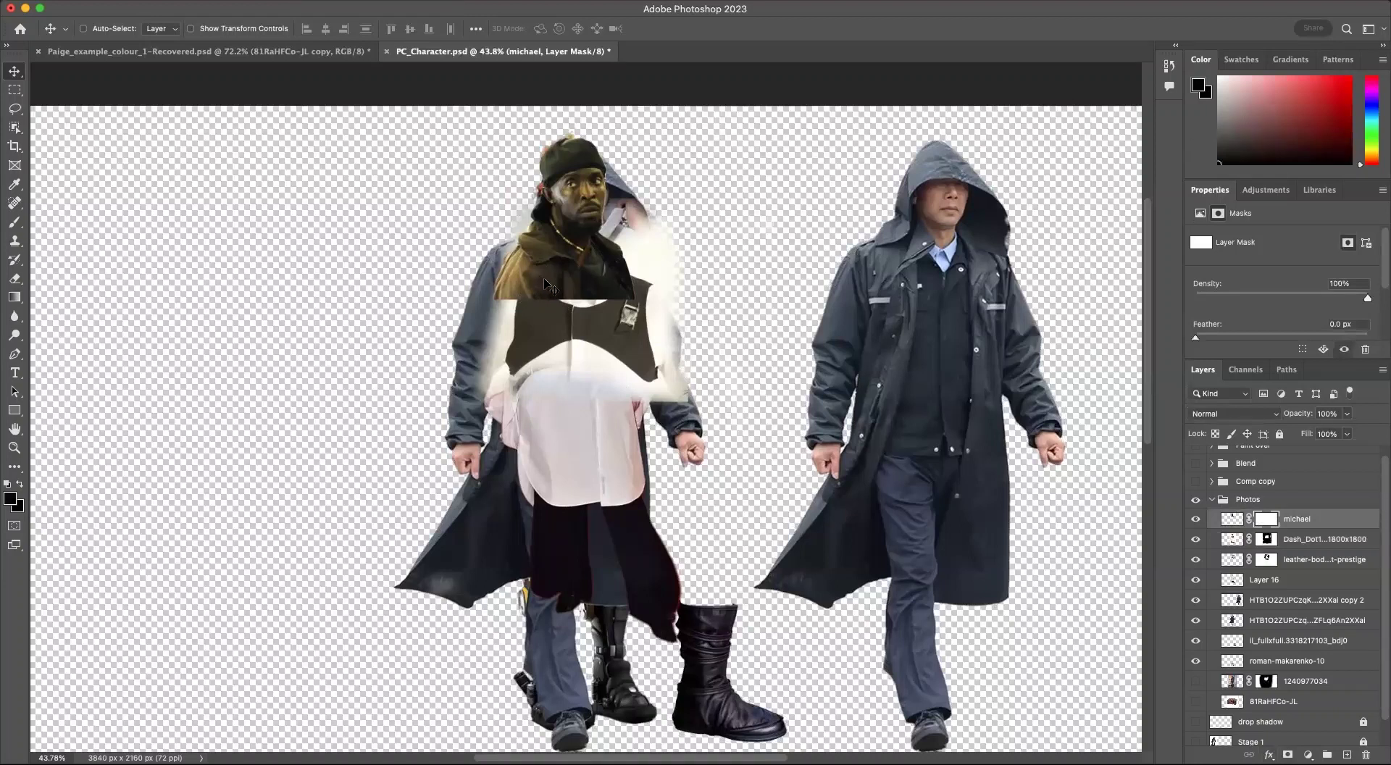
pyautogui.press('b')
pyautogui.click(105, 33)
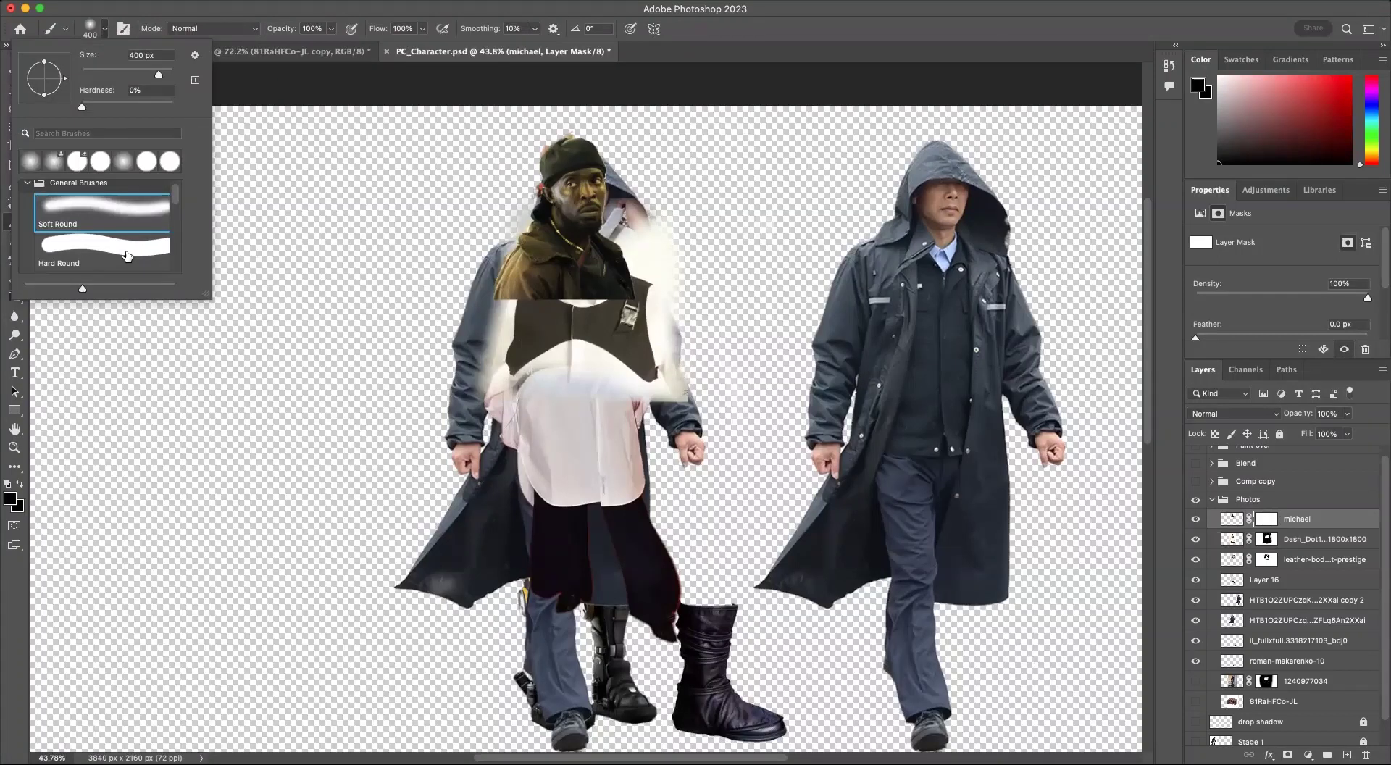
pyautogui.click(128, 251)
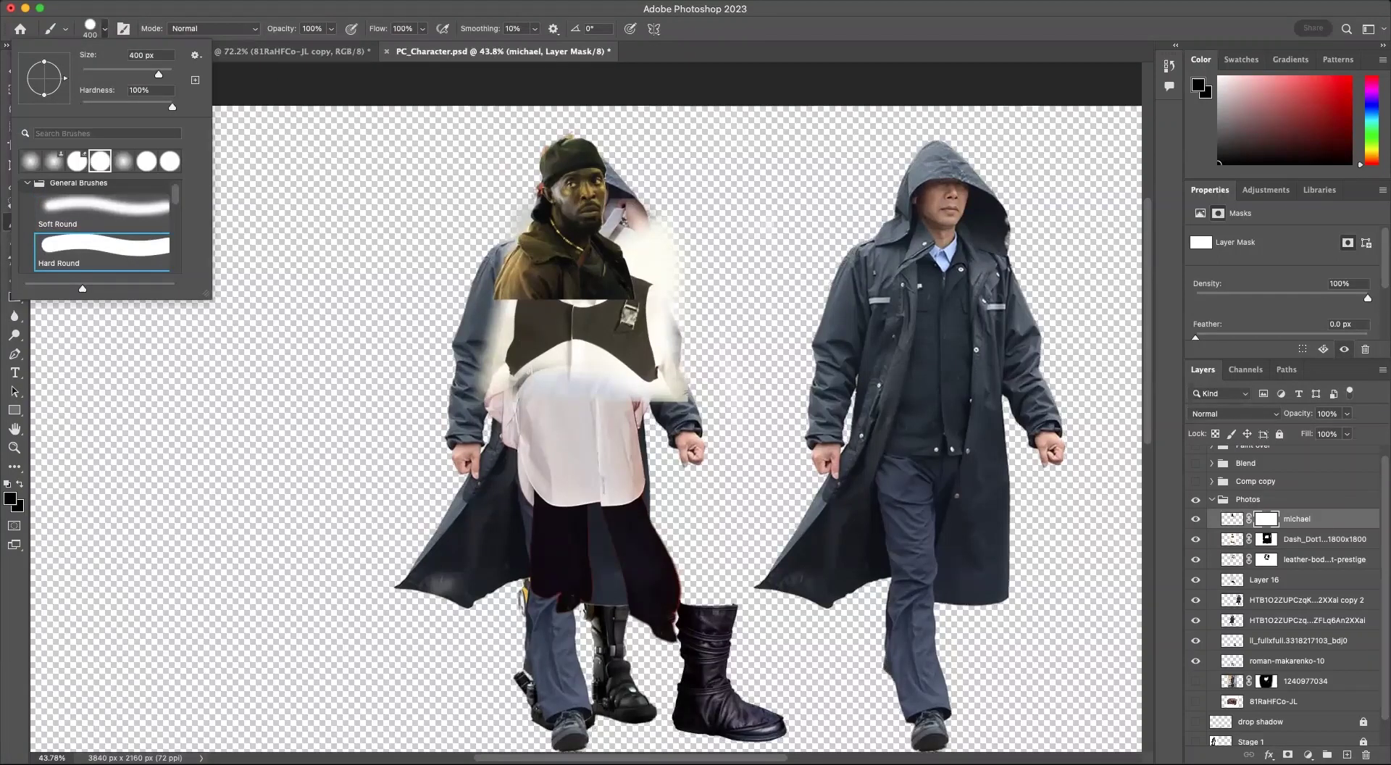
pyautogui.moveTo(507, 319); pyautogui.dragTo(517, 317)
pyautogui.moveTo(608, 286); pyautogui.dragTo(536, 246)
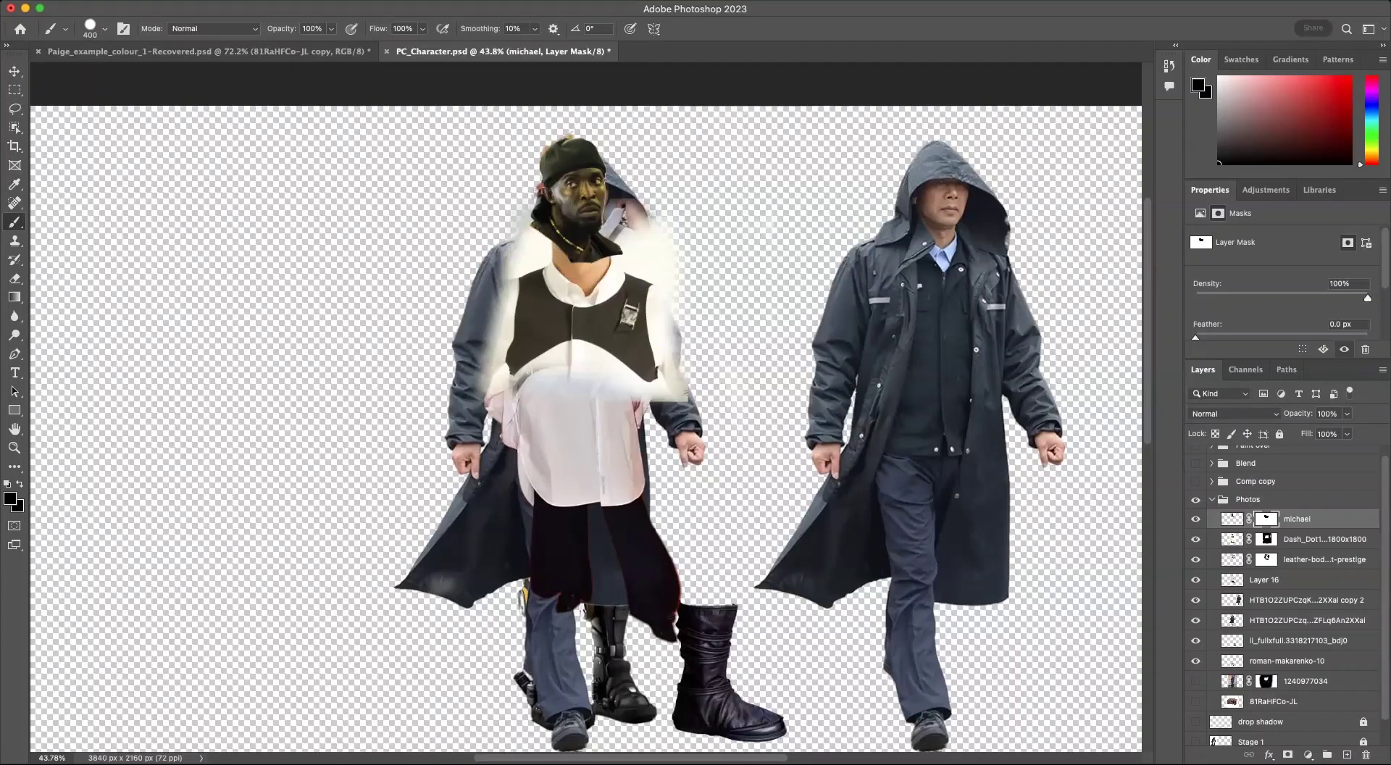
pyautogui.press('[')
pyautogui.press('[')
pyautogui.press('[')
pyautogui.press('[')
pyautogui.press('[')
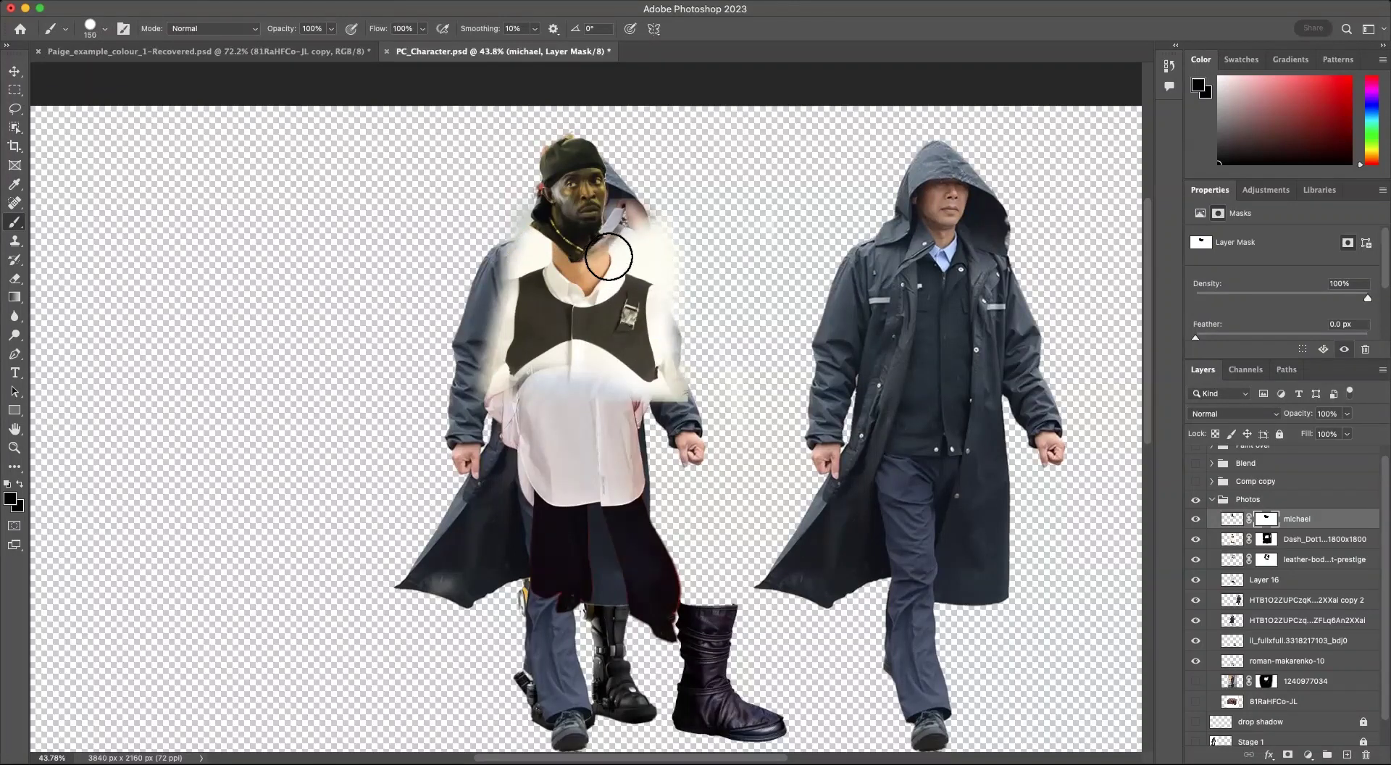
pyautogui.moveTo(594, 260)
pyautogui.mouseDown()
pyautogui.moveTo(552, 249)
pyautogui.moveTo(562, 258)
pyautogui.moveTo(528, 219)
pyautogui.moveTo(599, 254)
pyautogui.moveTo(638, 230)
pyautogui.mouseUp()
pyautogui.moveTo(511, 197)
pyautogui.mouseDown()
pyautogui.moveTo(526, 126)
pyautogui.moveTo(565, 133)
pyautogui.moveTo(537, 152)
pyautogui.moveTo(598, 131)
pyautogui.moveTo(562, 140)
pyautogui.moveTo(622, 152)
pyautogui.moveTo(565, 146)
pyautogui.moveTo(515, 190)
pyautogui.mouseUp()
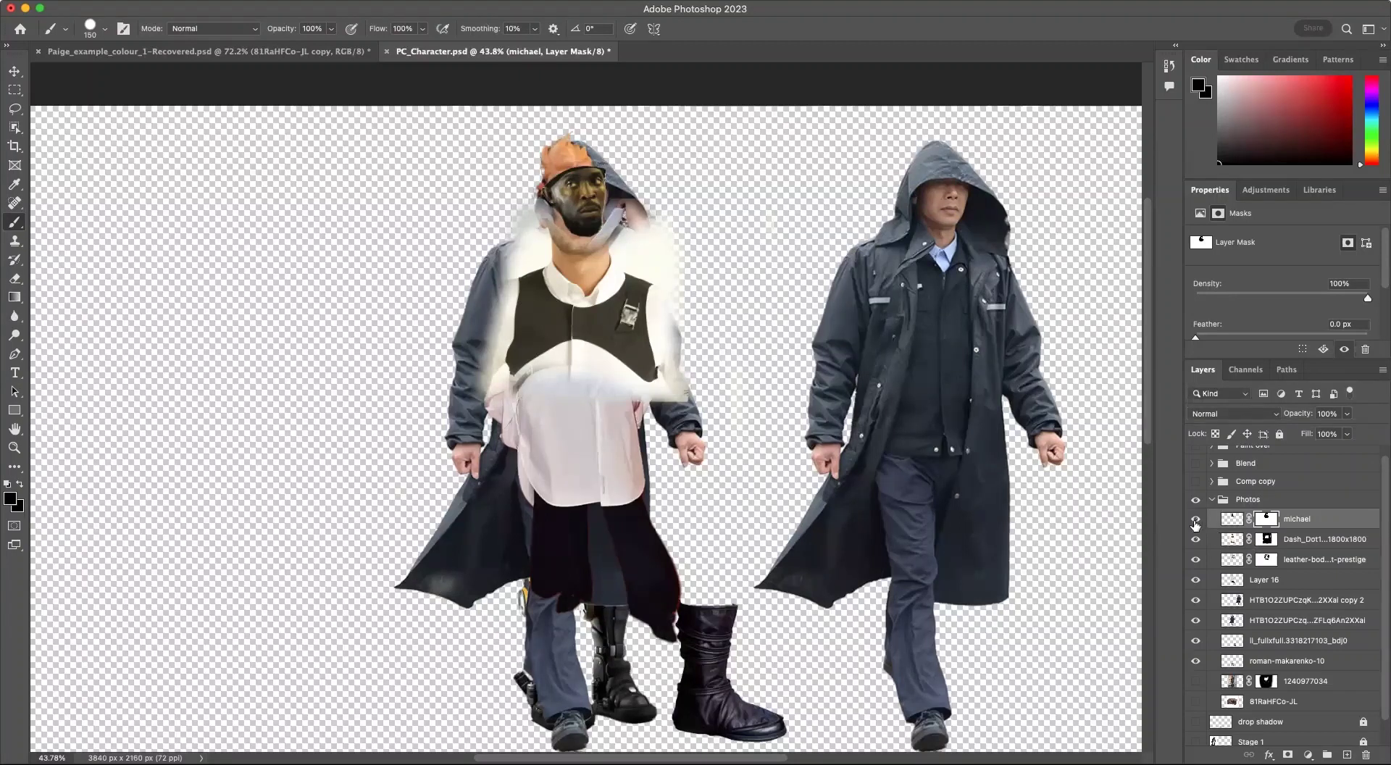
# Step: Hide the masked face layer and paint dark over the white shirt and neck around the vest directly on the Dash_Dot1288 photo
pyautogui.click(1196, 519)
pyautogui.click(1230, 544)
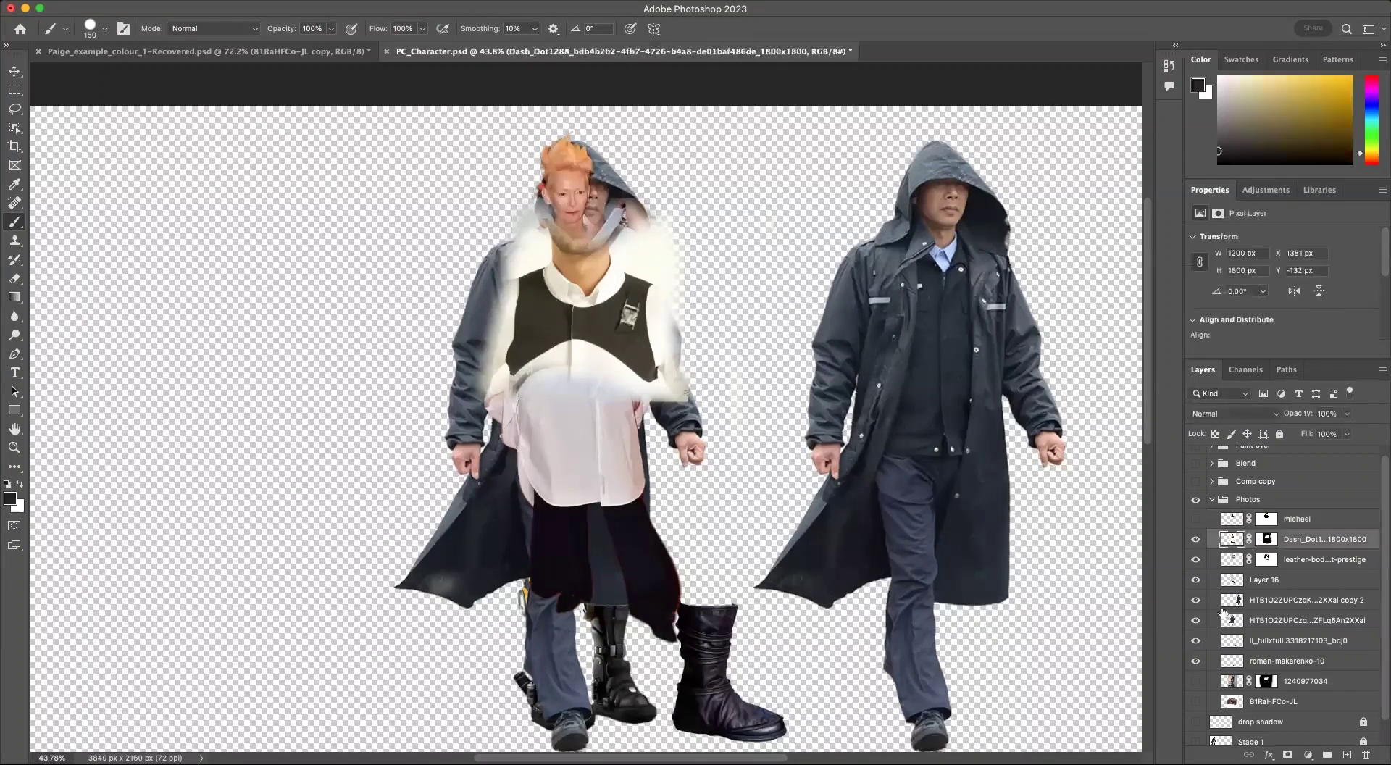
pyautogui.moveTo(578, 239)
pyautogui.mouseDown()
pyautogui.moveTo(666, 198)
pyautogui.moveTo(618, 230)
pyautogui.moveTo(683, 253)
pyautogui.moveTo(691, 223)
pyautogui.moveTo(530, 227)
pyautogui.moveTo(541, 233)
pyautogui.moveTo(500, 290)
pyautogui.mouseUp()
pyautogui.press('super+z')
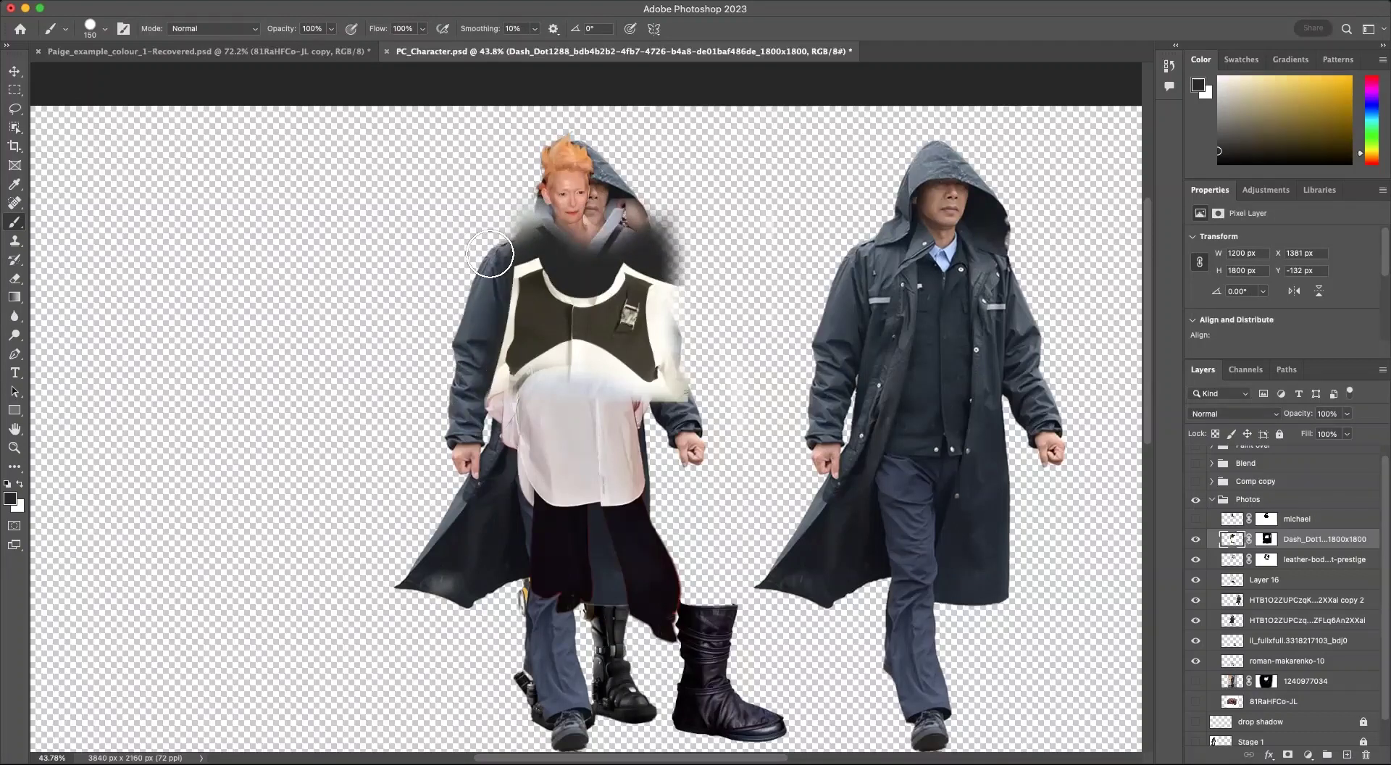
pyautogui.moveTo(529, 413)
pyautogui.mouseDown()
pyautogui.moveTo(578, 377)
pyautogui.moveTo(619, 393)
pyautogui.moveTo(568, 367)
pyautogui.moveTo(497, 419)
pyautogui.moveTo(480, 375)
pyautogui.moveTo(675, 423)
pyautogui.moveTo(689, 299)
pyautogui.moveTo(692, 367)
pyautogui.moveTo(672, 285)
pyautogui.moveTo(674, 377)
pyautogui.mouseUp()
# Step: Flip the Dash_Dot1288 vest layer horizontally
pyautogui.rightClick(576, 321)
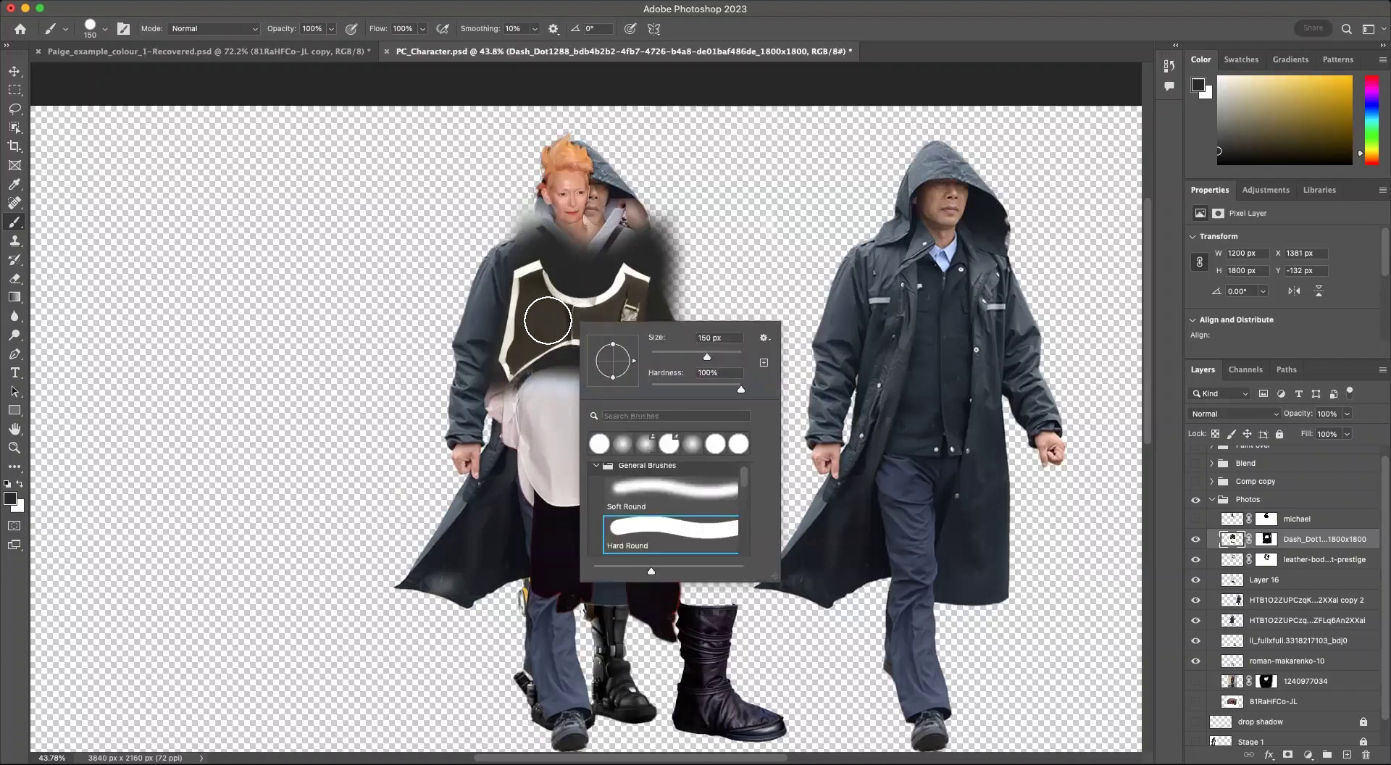
pyautogui.click(751, 187)
pyautogui.press('super+t')
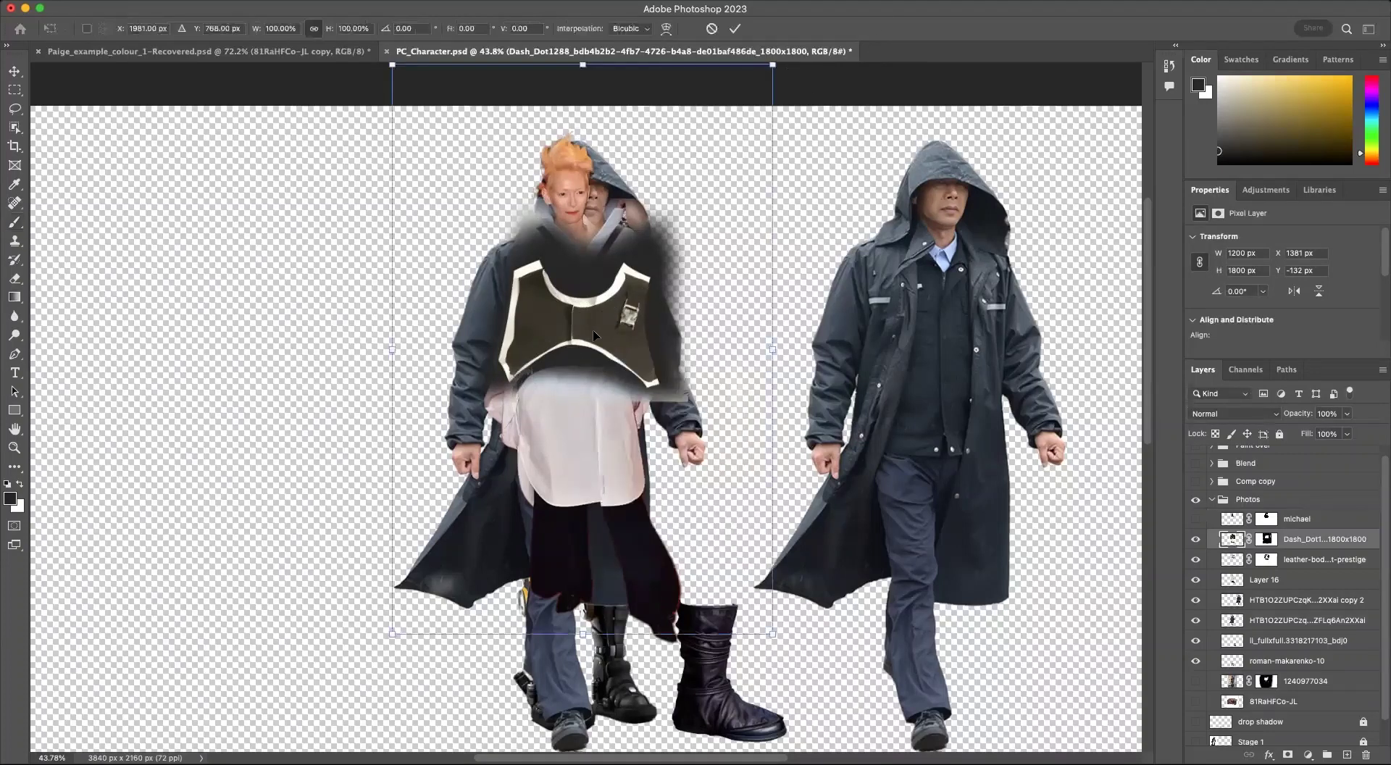
pyautogui.rightClick(594, 325)
pyautogui.click(674, 663)
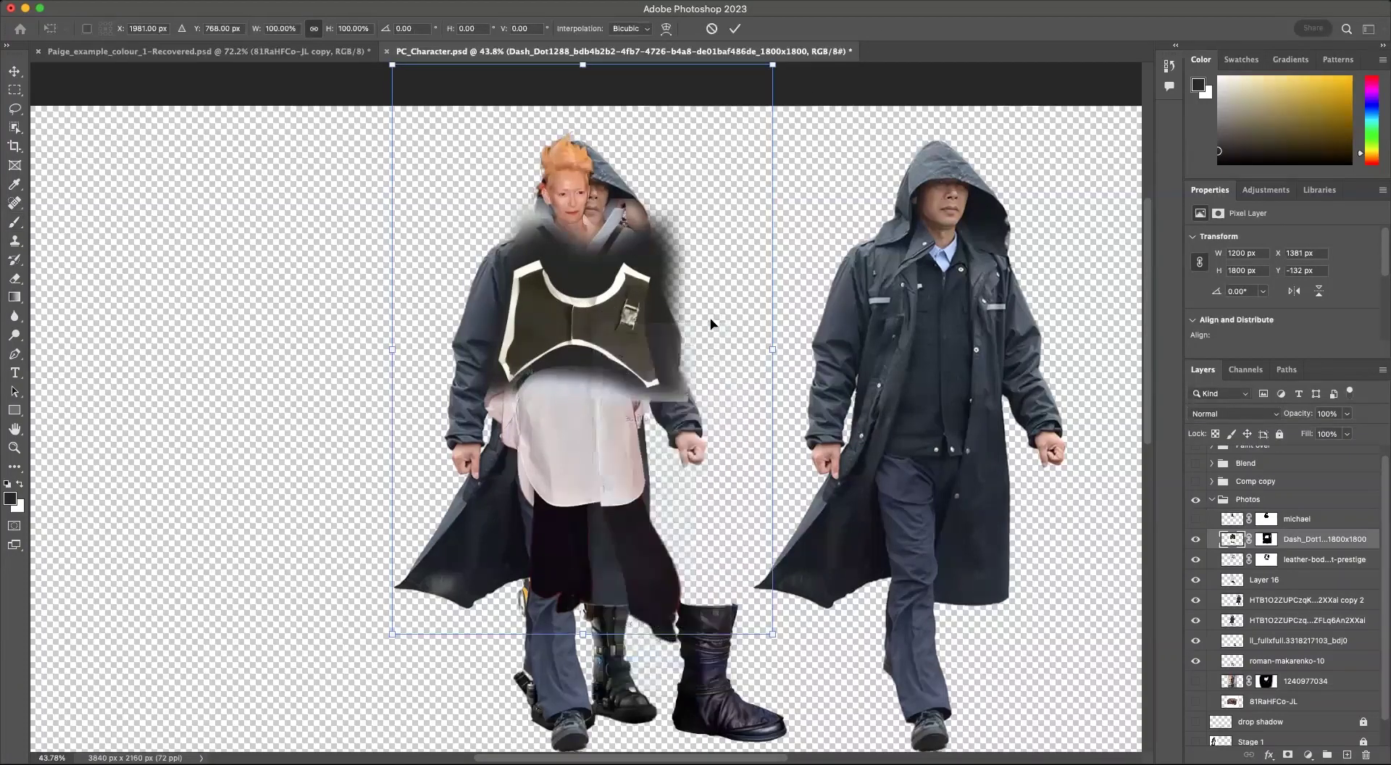
pyautogui.click(735, 29)
pyautogui.press('b')
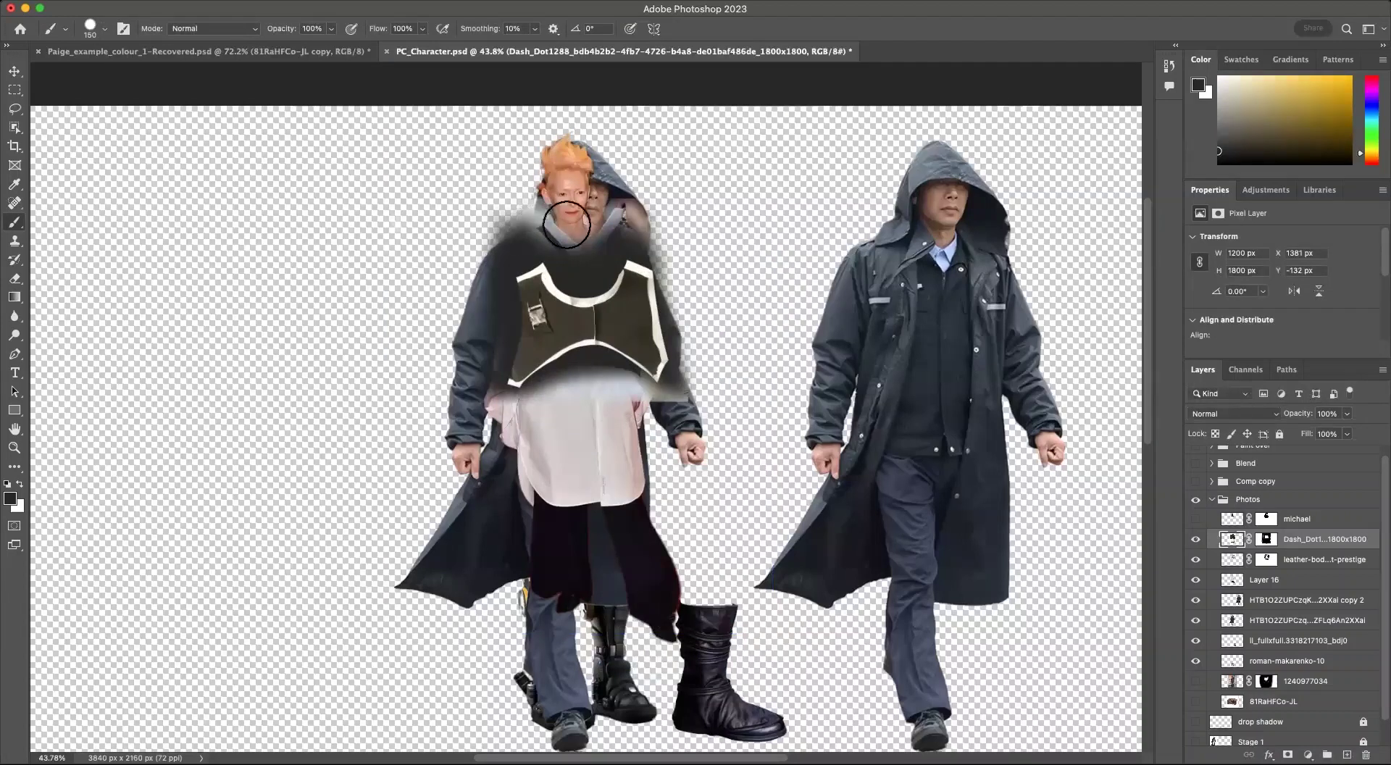
# Step: Paint dark over the vest photo's remaining white edging and try scaling the Dash_Dot1288 layer to about 82% on the chest
pyautogui.moveTo(568, 251)
pyautogui.mouseDown()
pyautogui.moveTo(577, 284)
pyautogui.moveTo(600, 277)
pyautogui.moveTo(611, 244)
pyautogui.moveTo(520, 263)
pyautogui.moveTo(543, 249)
pyautogui.moveTo(562, 272)
pyautogui.moveTo(652, 254)
pyautogui.moveTo(688, 284)
pyautogui.moveTo(672, 277)
pyautogui.moveTo(686, 383)
pyautogui.moveTo(671, 402)
pyautogui.moveTo(673, 389)
pyautogui.moveTo(548, 385)
pyautogui.moveTo(591, 362)
pyautogui.moveTo(533, 405)
pyautogui.moveTo(566, 376)
pyautogui.moveTo(533, 401)
pyautogui.moveTo(499, 402)
pyautogui.moveTo(621, 372)
pyautogui.mouseUp()
pyautogui.press('super+t')
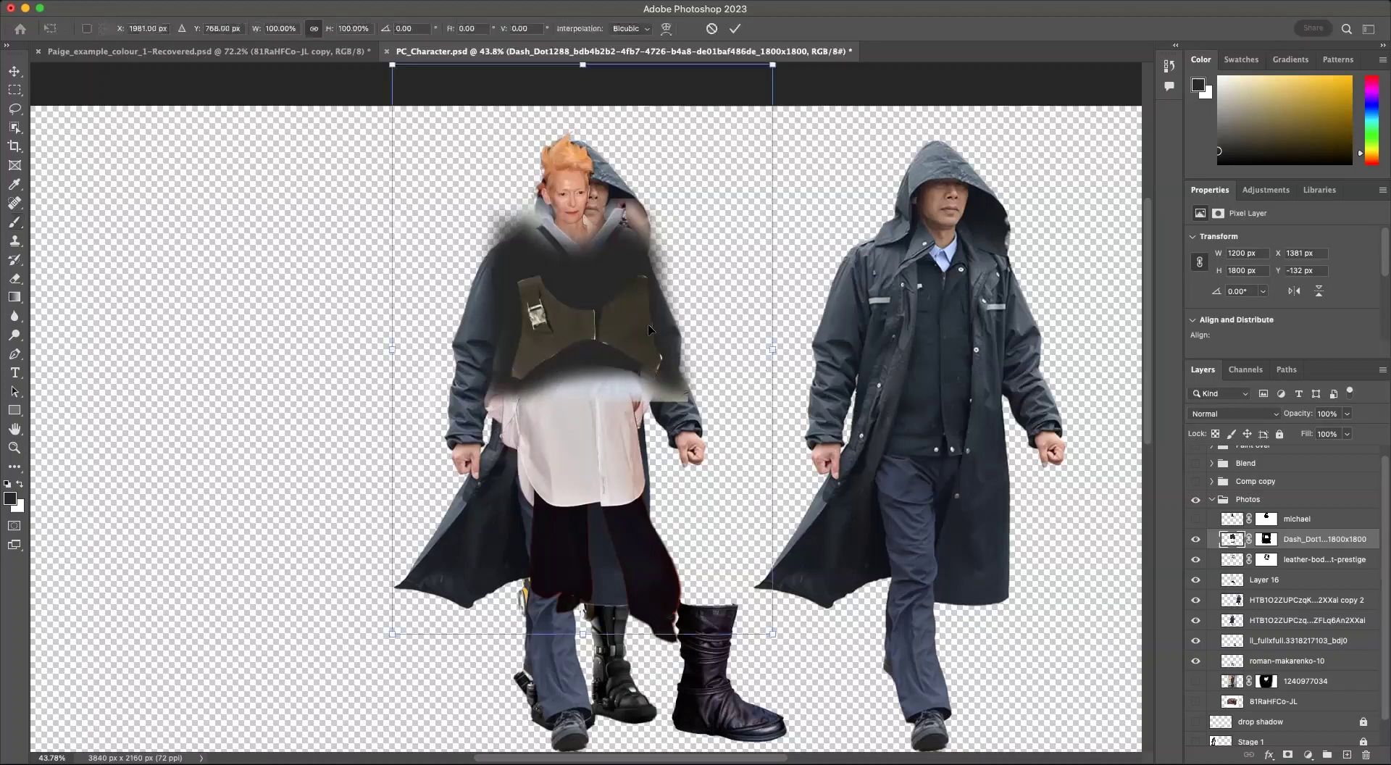
pyautogui.moveTo(760, 85); pyautogui.dragTo(691, 187)
pyautogui.moveTo(600, 371); pyautogui.dragTo(626, 304)
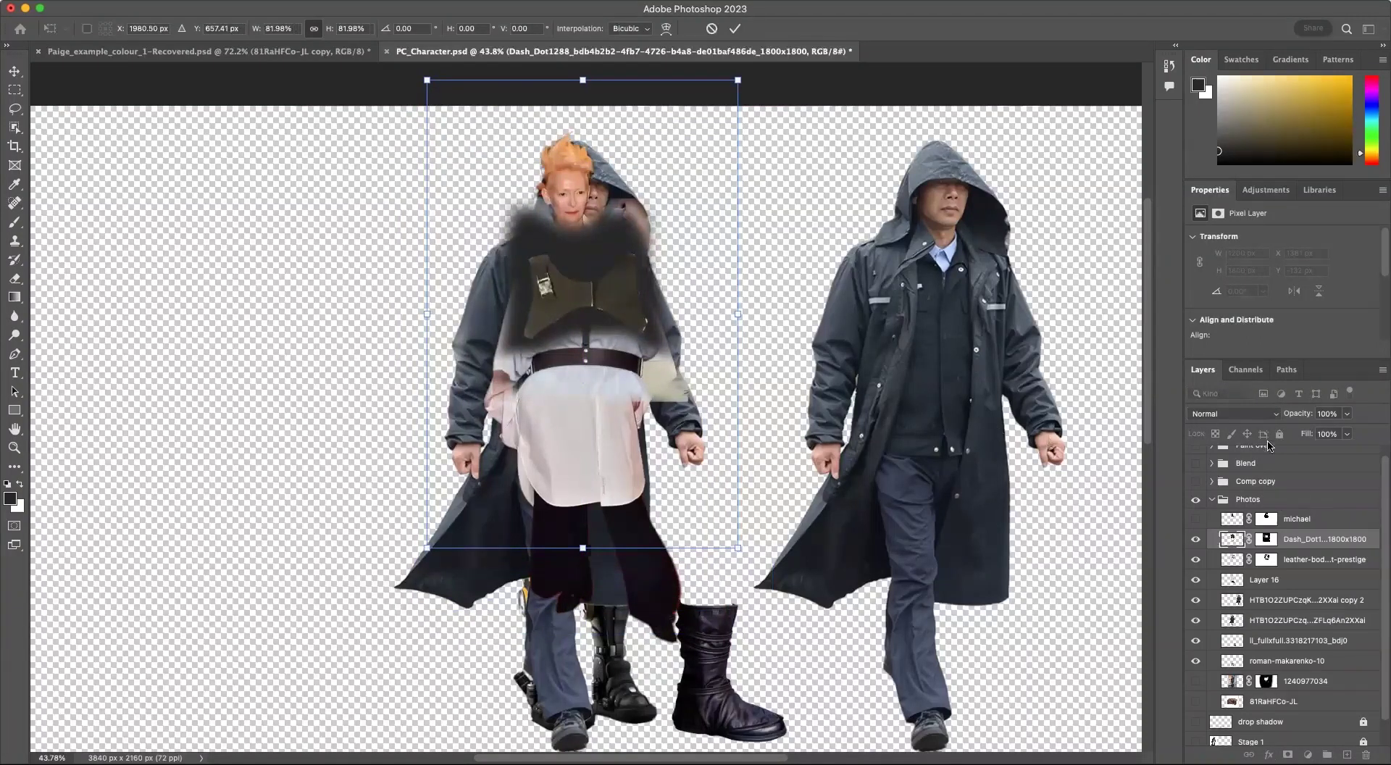
pyautogui.press('Return')
# Step: Try painting out the dark area around the shrunken vest with black on the Dash_Dot1288 layer mask
pyautogui.click(1266, 539)
pyautogui.press('b')
pyautogui.moveTo(558, 277)
pyautogui.mouseDown()
pyautogui.moveTo(568, 234)
pyautogui.moveTo(572, 252)
pyautogui.moveTo(647, 190)
pyautogui.moveTo(634, 222)
pyautogui.moveTo(666, 249)
pyautogui.moveTo(683, 319)
pyautogui.mouseUp()
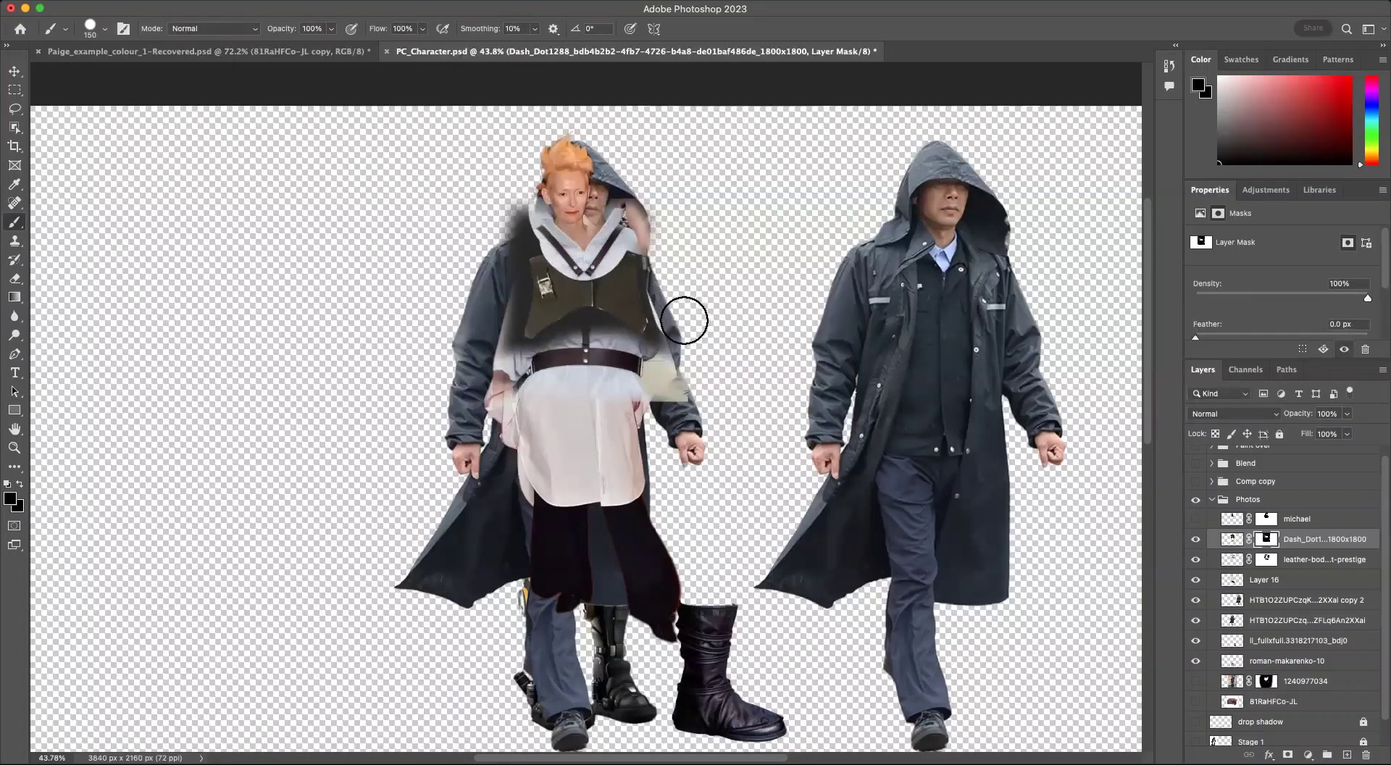
# Step: Undo the mask strokes, the scaling, the horizontal flip and the dark paint on the Dash_Dot1288 vest layer
pyautogui.press('super+z')
pyautogui.press('super+z')
pyautogui.press('super+z')
pyautogui.press('super+z')
pyautogui.press('super+z')
pyautogui.press('super+z')
pyautogui.press('super+z')
pyautogui.press('super+z')
pyautogui.press('super+z')
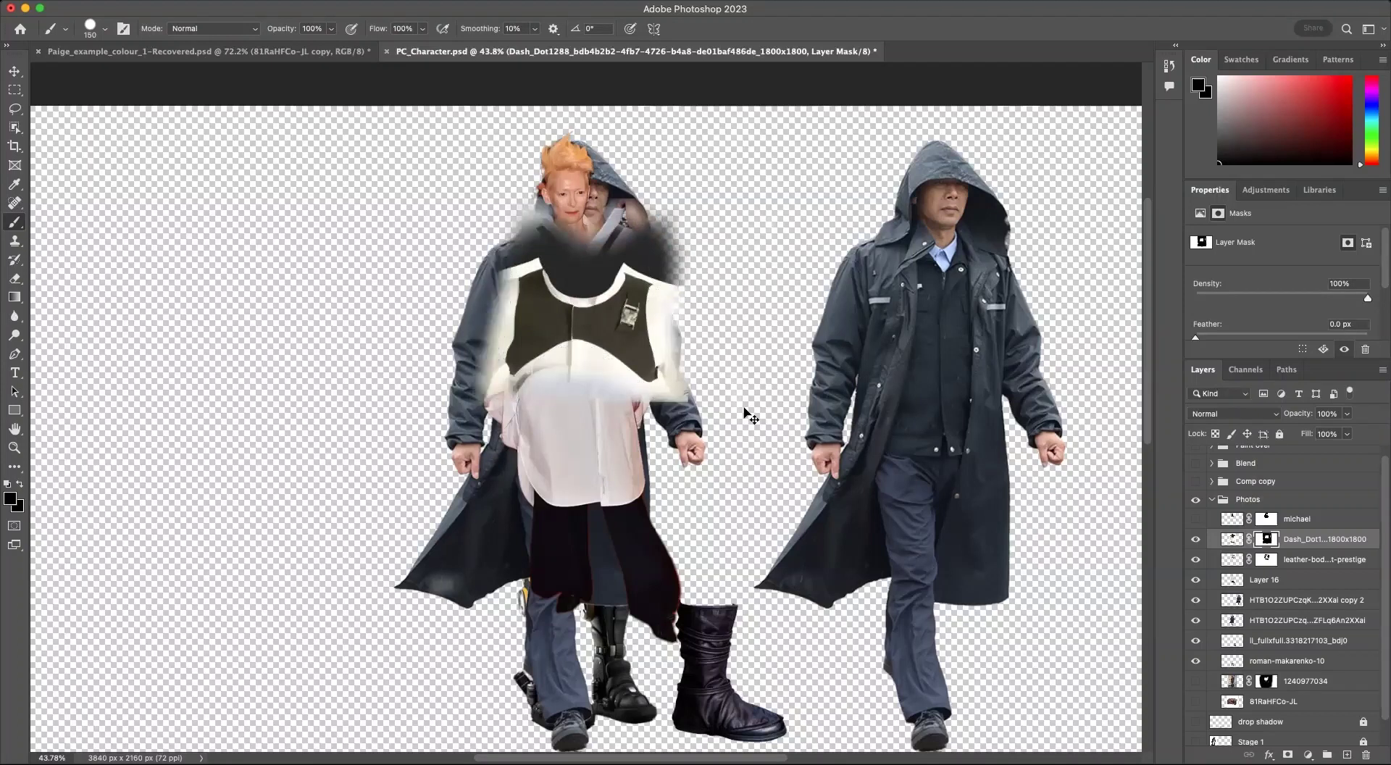
pyautogui.press('super+z')
pyautogui.press('super+z')
pyautogui.press('super+z')
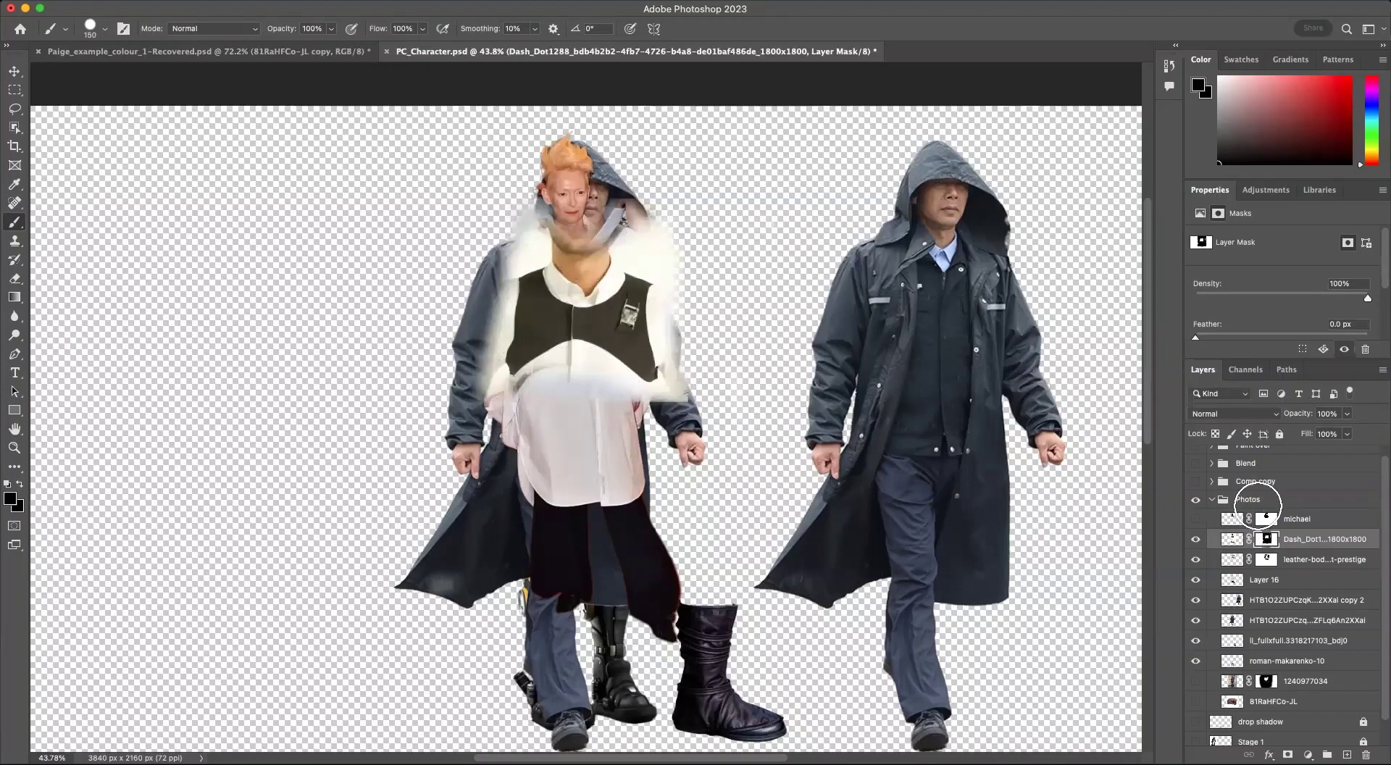
pyautogui.press('super+z')
pyautogui.press('super+z')
pyautogui.press('super+z')
pyautogui.press('super+z')
# Step: Paint black on the Dash_Dot1288 layer mask to remove the white shirt and neck around the vest
pyautogui.moveTo(639, 244)
pyautogui.mouseDown()
pyautogui.moveTo(689, 279)
pyautogui.moveTo(698, 404)
pyautogui.mouseUp()
pyautogui.moveTo(528, 232)
pyautogui.mouseDown()
pyautogui.moveTo(460, 435)
pyautogui.moveTo(487, 357)
pyautogui.moveTo(493, 413)
pyautogui.moveTo(539, 388)
pyautogui.moveTo(604, 386)
pyautogui.moveTo(547, 383)
pyautogui.moveTo(615, 381)
pyautogui.moveTo(636, 404)
pyautogui.moveTo(546, 383)
pyautogui.moveTo(637, 394)
pyautogui.mouseUp()
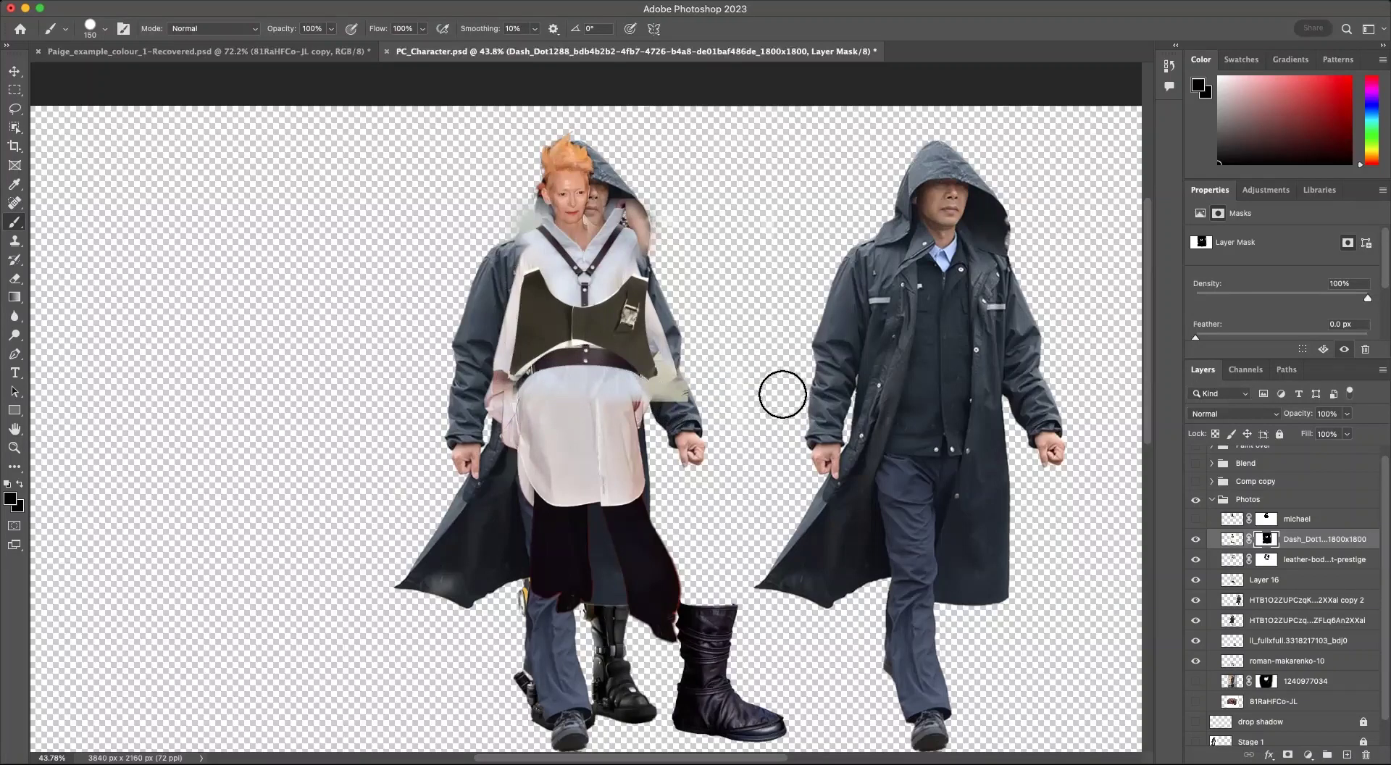
# Step: Scale the Dash_Dot1288 vest layer to about 91% and flip it horizontally
pyautogui.press('super+t')
pyautogui.moveTo(769, 67); pyautogui.dragTo(737, 116)
pyautogui.rightClick(588, 356)
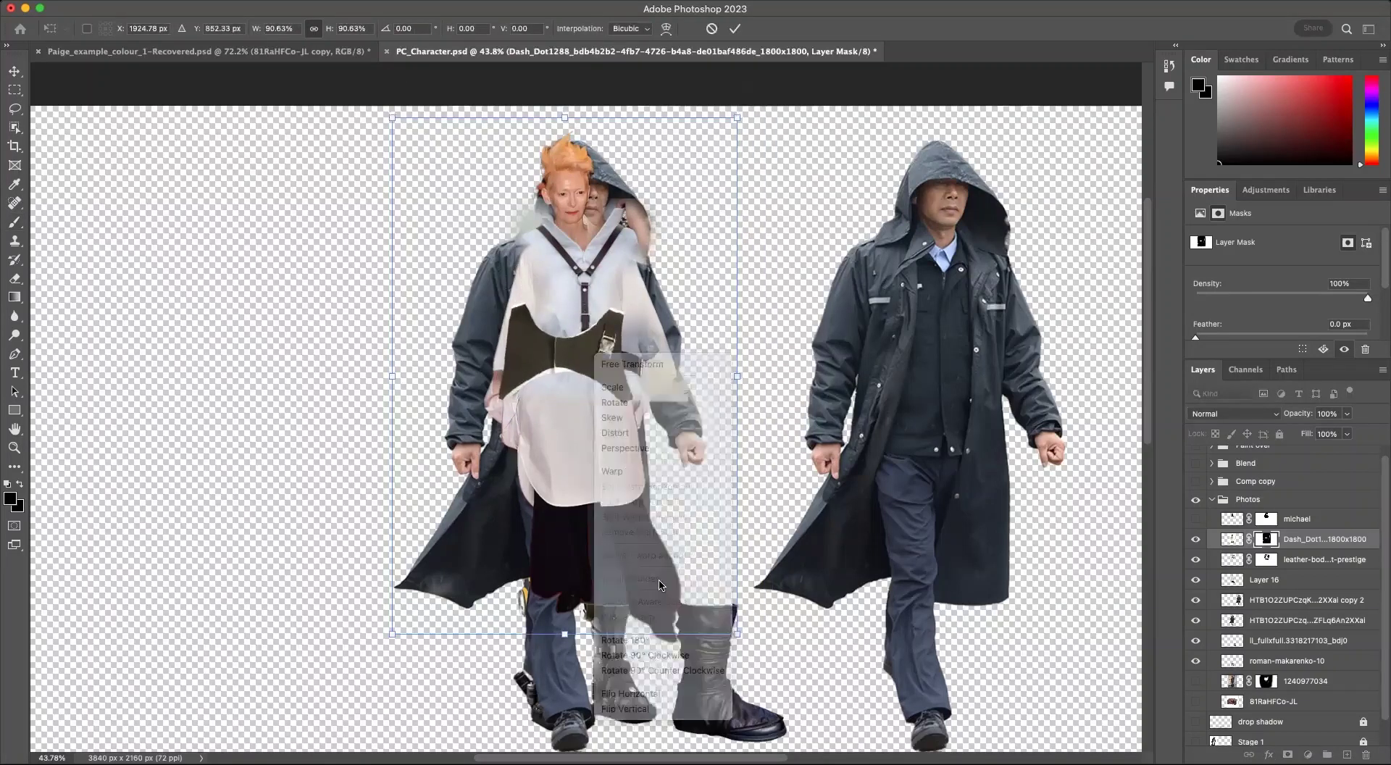
pyautogui.rightClick(627, 660)
pyautogui.press('Escape')
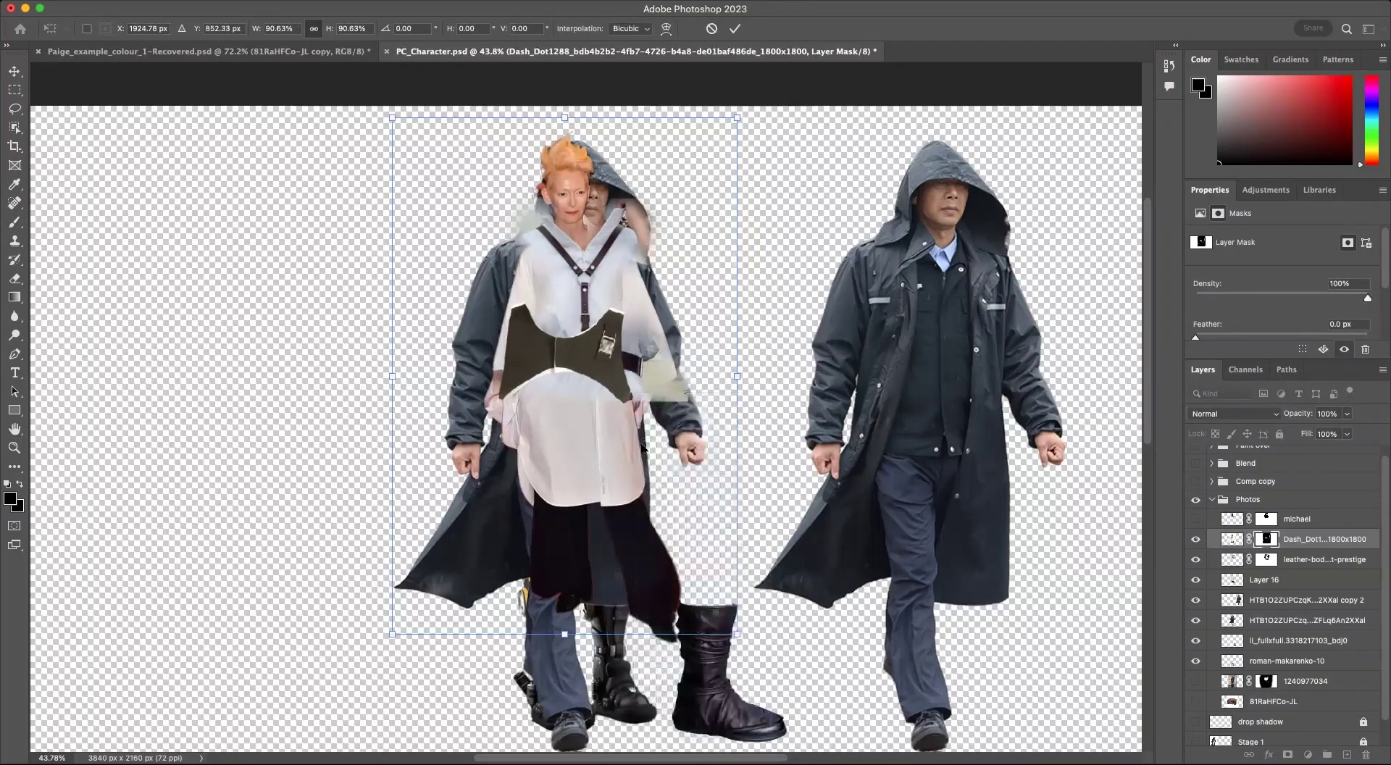
pyautogui.rightClick(614, 359)
pyautogui.click(665, 698)
pyautogui.press('Return')
# Step: Reduce the vest layer to about 1015 × 1521 px and fit it on the chest at about X 1446 px, Y -149 px
pyautogui.press('b')
pyautogui.moveTo(629, 302)
pyautogui.mouseDown()
pyautogui.moveTo(609, 341)
pyautogui.moveTo(638, 324)
pyautogui.moveTo(621, 288)
pyautogui.mouseUp()
pyautogui.press('super+z')
pyautogui.press('v')
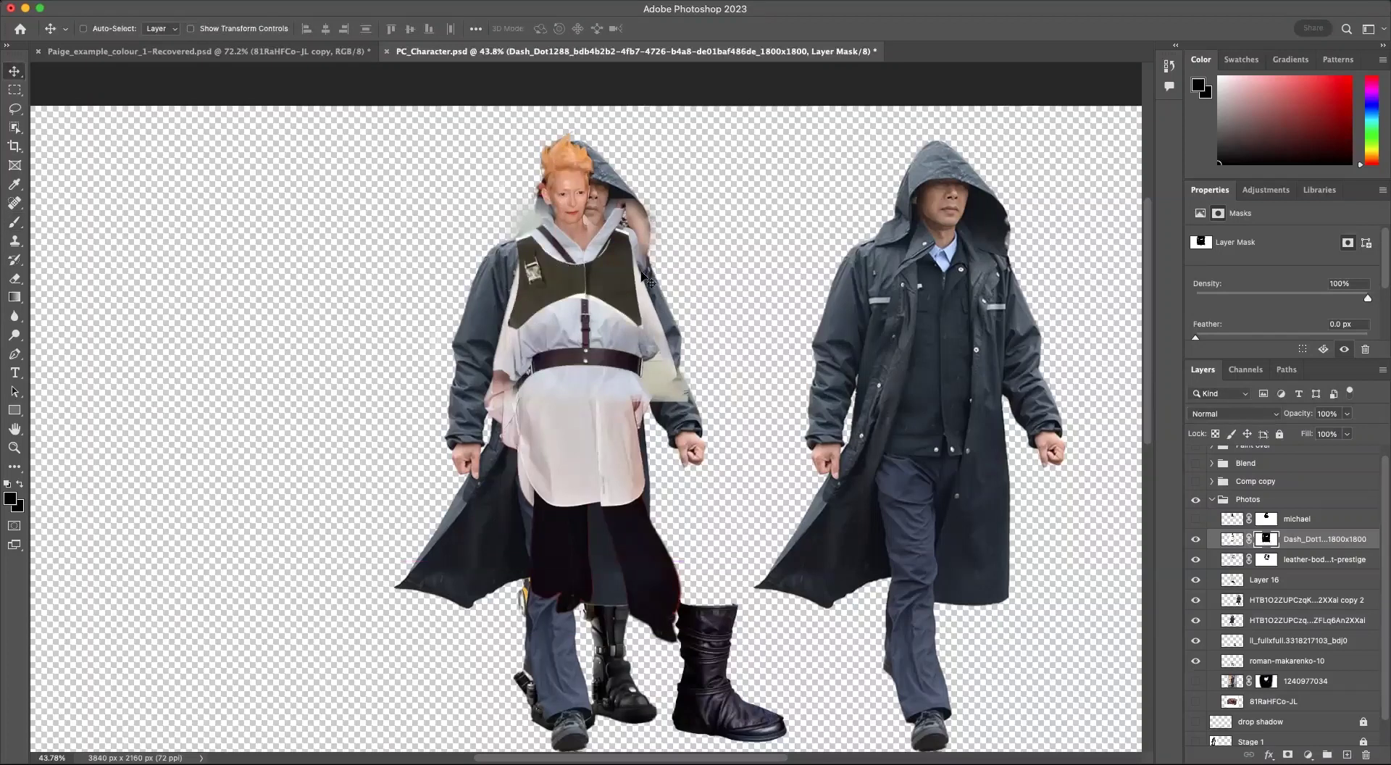
pyautogui.press('super+t')
pyautogui.moveTo(755, 551); pyautogui.dragTo(724, 536)
pyautogui.moveTo(619, 304)
pyautogui.mouseDown()
pyautogui.moveTo(609, 299)
pyautogui.moveTo(626, 309)
pyautogui.mouseUp()
pyautogui.press('Return')
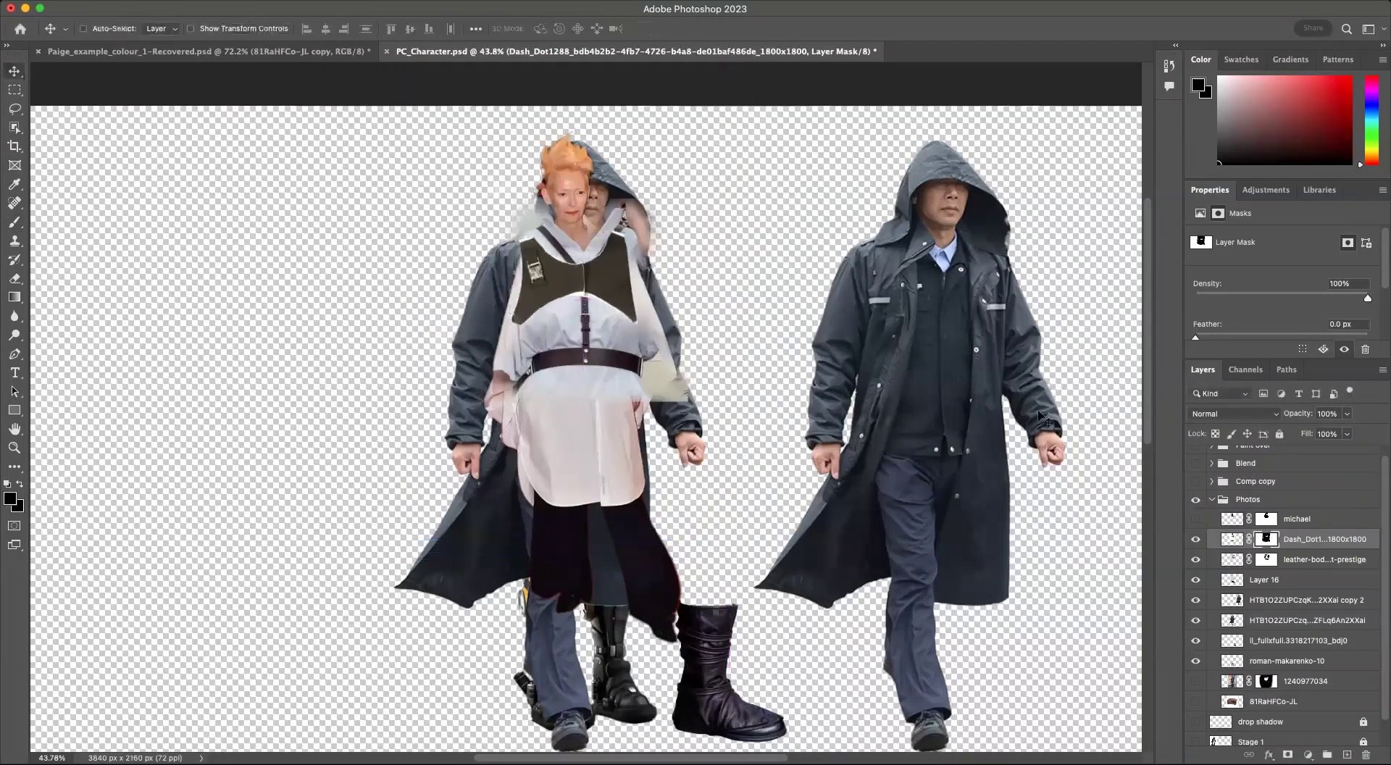
# Step: Scale the leather harness layer to about 80% and place it beneath the vest around the waist
pyautogui.click(1230, 560)
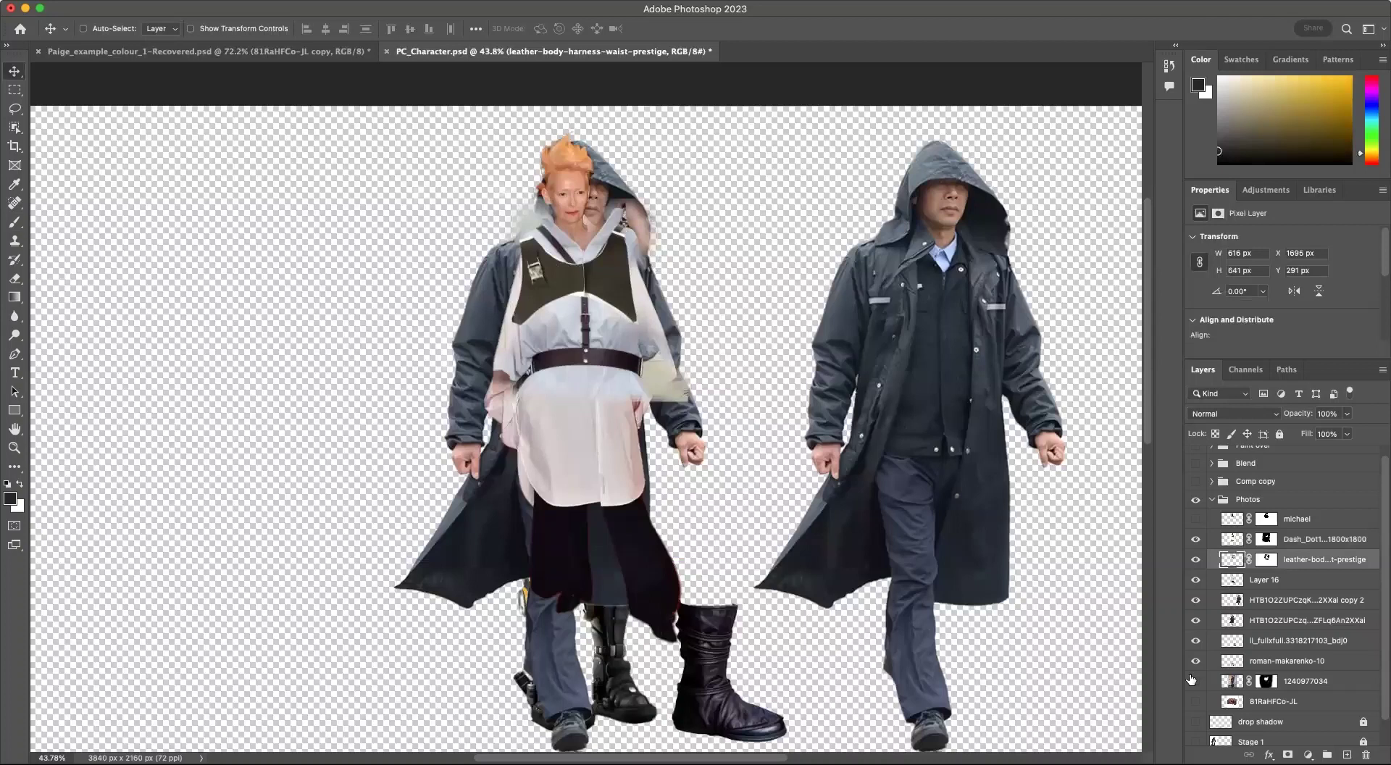
pyautogui.press('cmd+t')
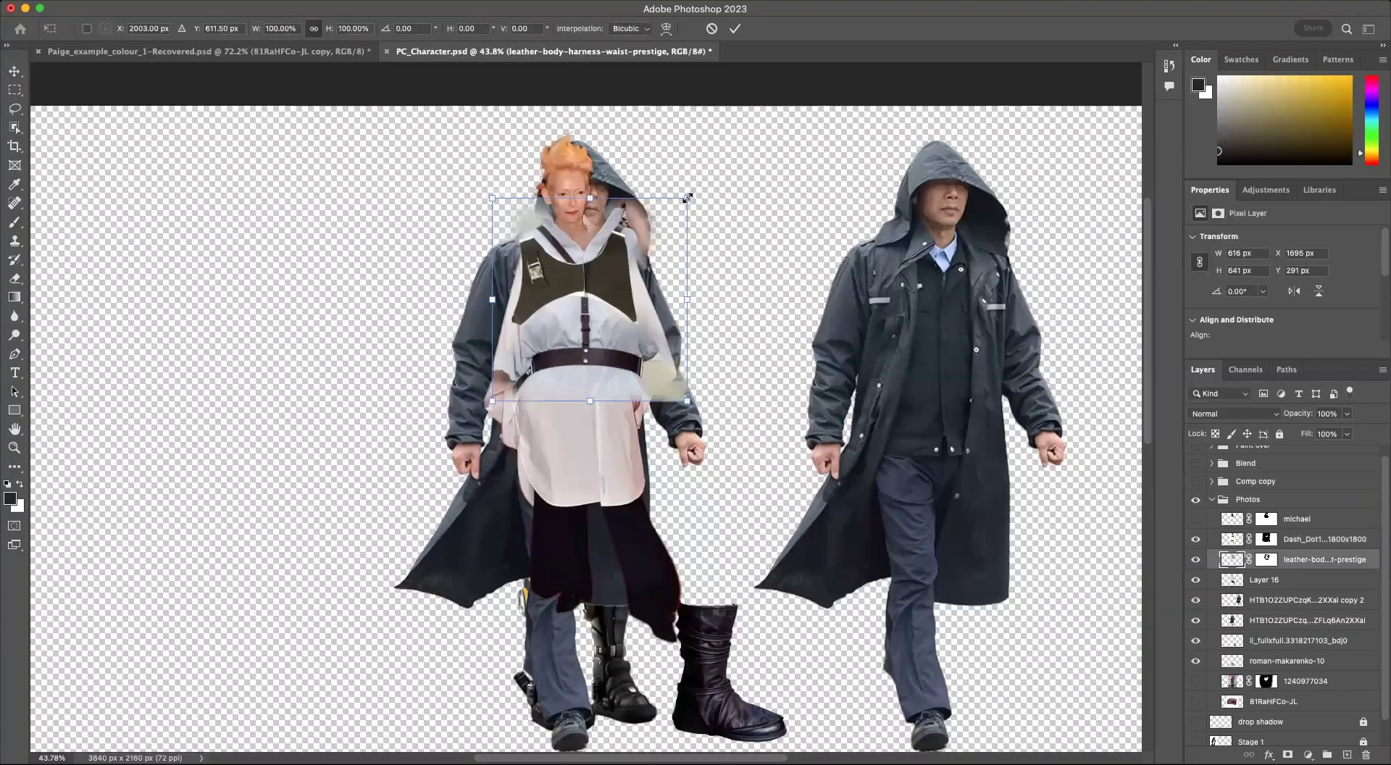
pyautogui.moveTo(664, 222); pyautogui.dragTo(625, 244)
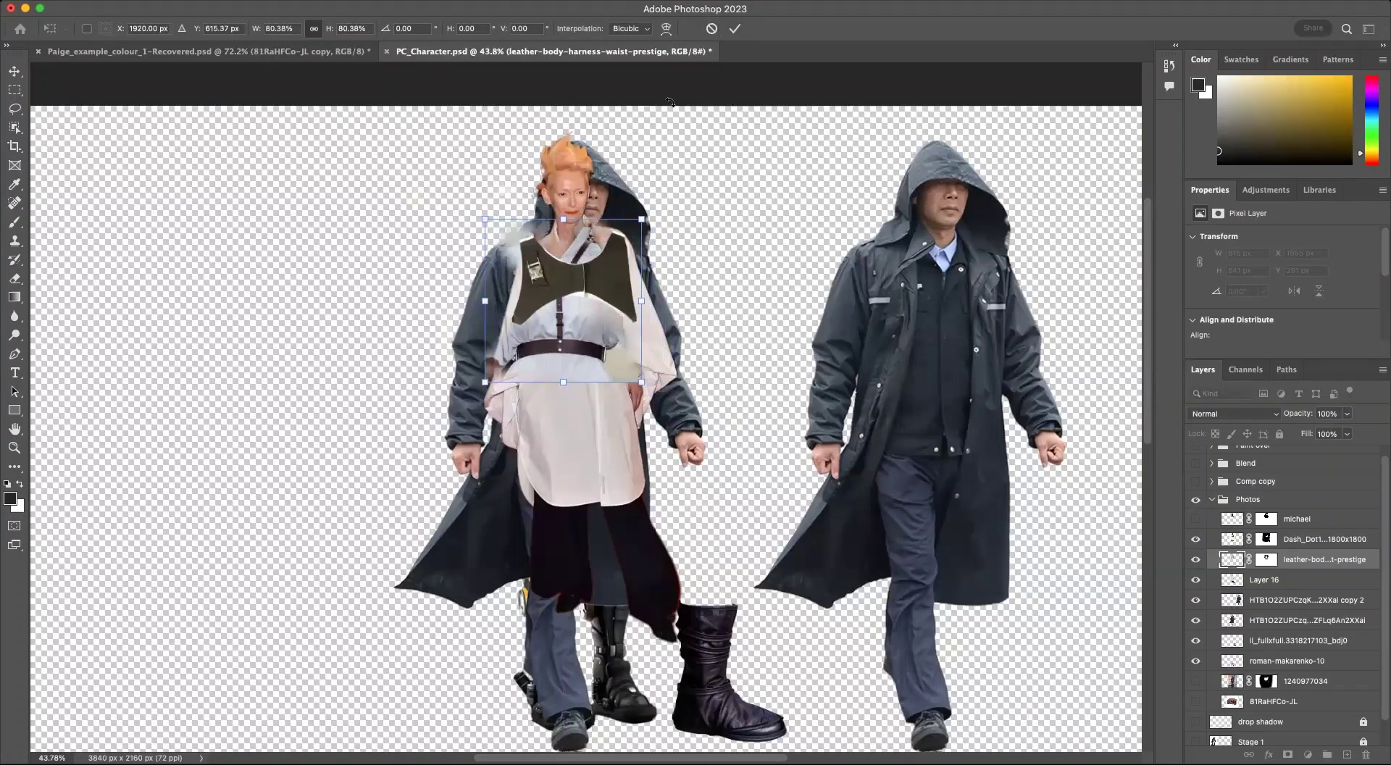
pyautogui.press('Return')
# Step: Hide the vest and harness layers and mask out the head and lower black skirt on Layer 16
pyautogui.moveTo(1196, 544); pyautogui.dragTo(1196, 561)
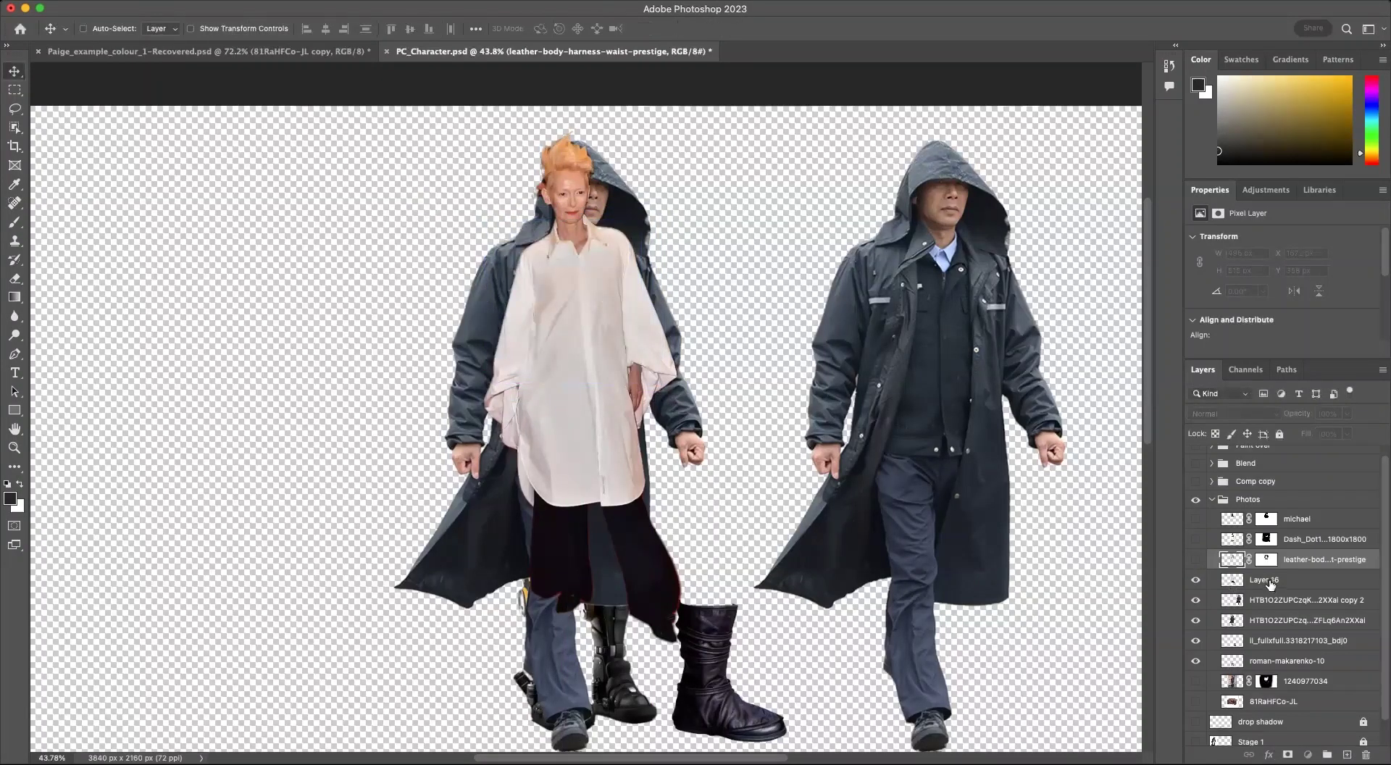
pyautogui.click(1270, 583)
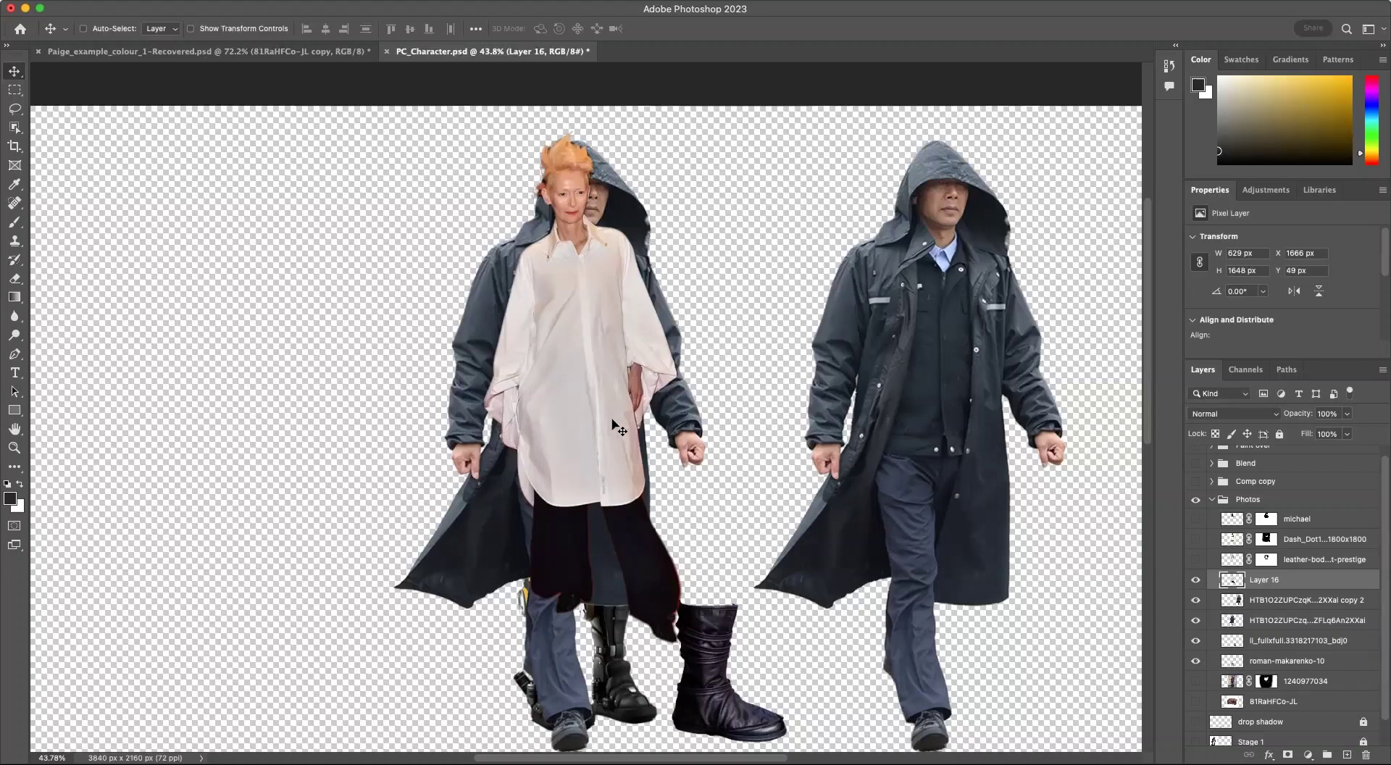
pyautogui.click(1287, 754)
pyautogui.moveTo(551, 160)
pyautogui.mouseDown()
pyautogui.moveTo(577, 182)
pyautogui.moveTo(580, 146)
pyautogui.moveTo(559, 184)
pyautogui.moveTo(578, 208)
pyautogui.mouseUp()
pyautogui.press('super+z')
pyautogui.press('b')
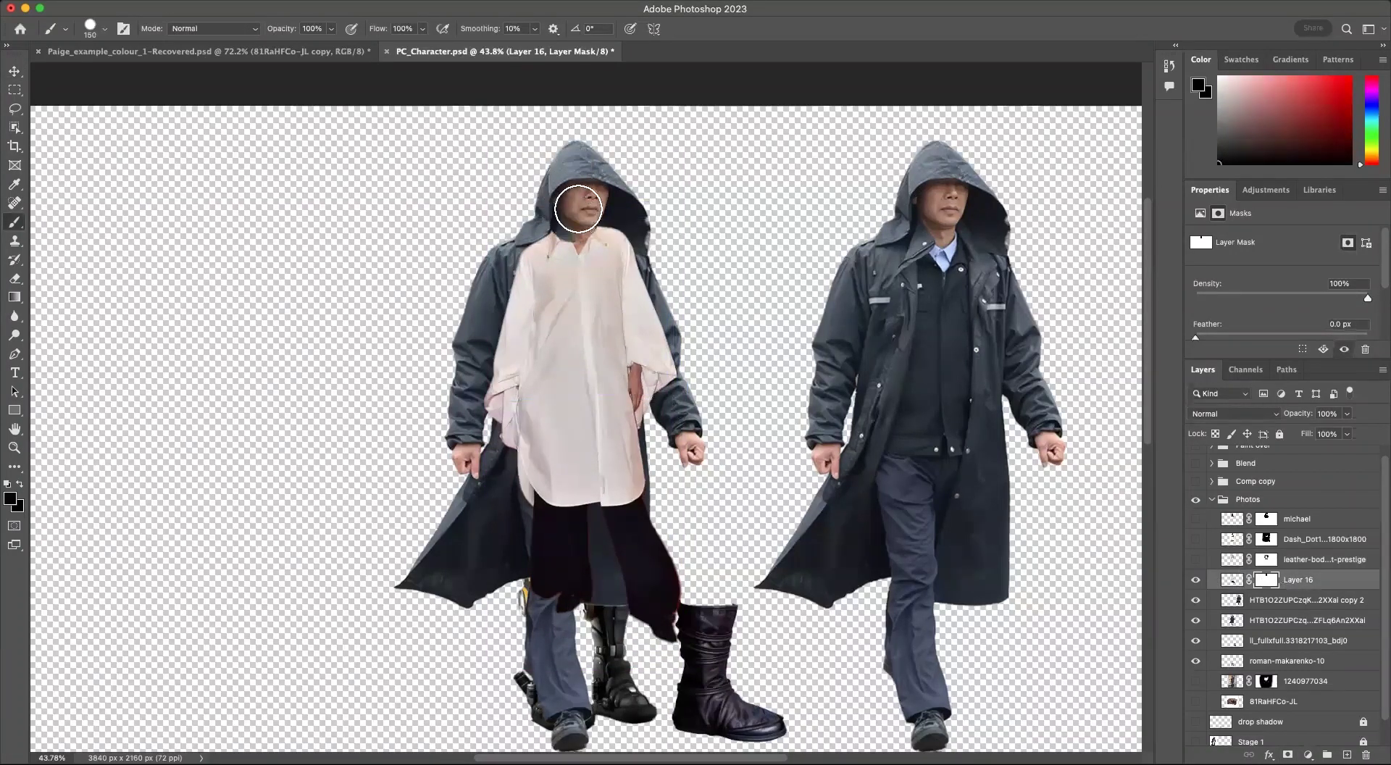
pyautogui.moveTo(534, 537)
pyautogui.mouseDown()
pyautogui.moveTo(583, 577)
pyautogui.moveTo(553, 592)
pyautogui.moveTo(647, 562)
pyautogui.moveTo(646, 600)
pyautogui.moveTo(674, 612)
pyautogui.mouseUp()
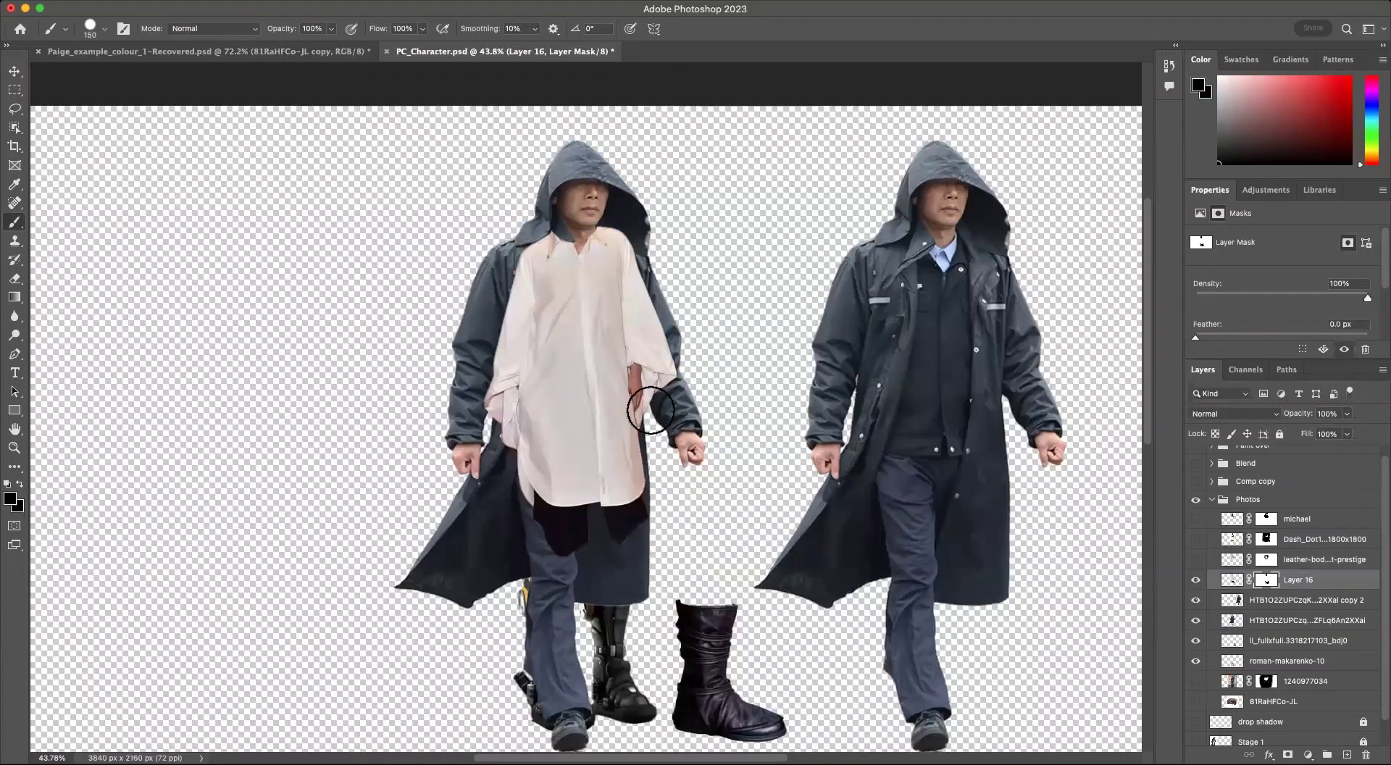
# Step: Warp the Layer 16 shirt, widening it across the shoulders and extending its hem down toward the knees
pyautogui.press('super+t')
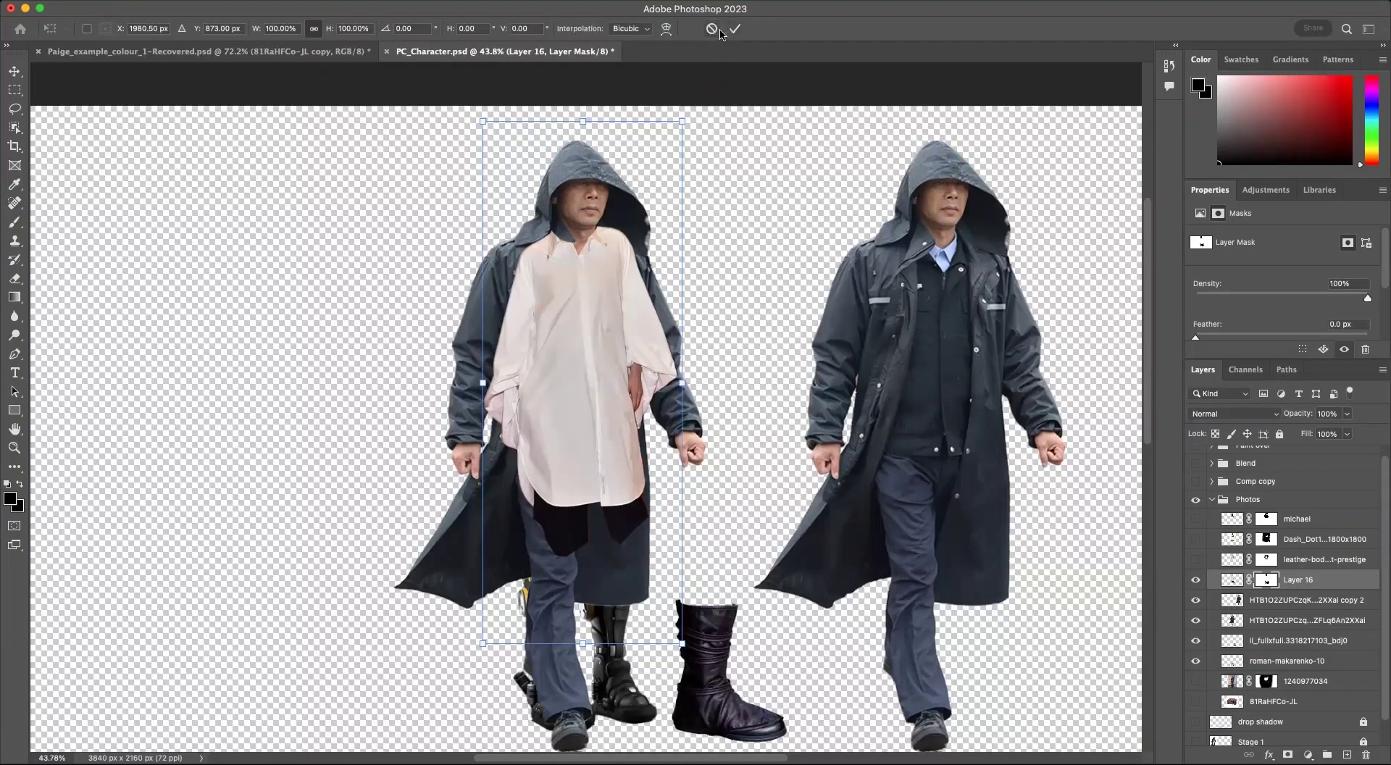
pyautogui.click(667, 33)
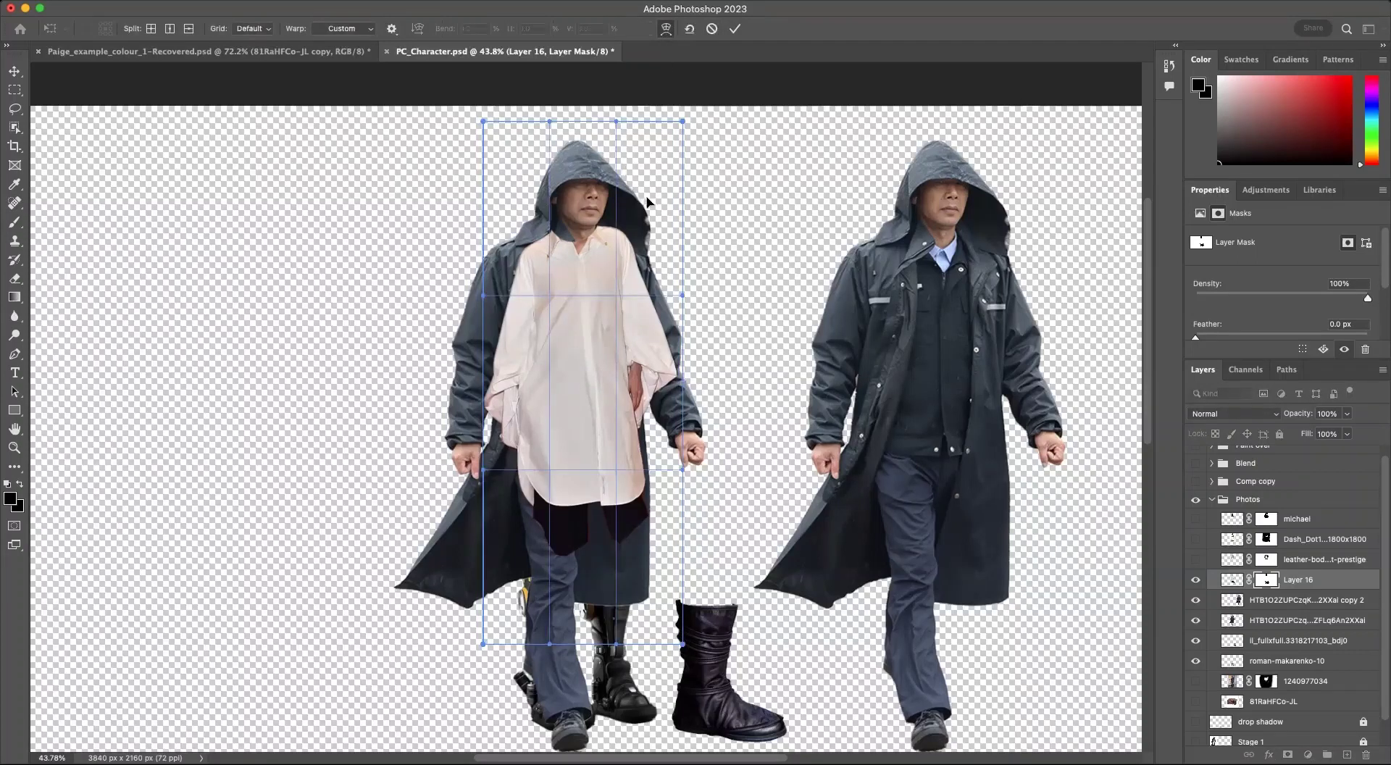
pyautogui.moveTo(530, 292)
pyautogui.mouseDown()
pyautogui.moveTo(512, 263)
pyautogui.moveTo(538, 288)
pyautogui.moveTo(519, 285)
pyautogui.mouseUp()
pyautogui.moveTo(603, 368); pyautogui.dragTo(611, 369)
pyautogui.moveTo(540, 542); pyautogui.dragTo(523, 581)
pyautogui.moveTo(631, 545); pyautogui.dragTo(644, 576)
pyautogui.moveTo(631, 270); pyautogui.dragTo(639, 265)
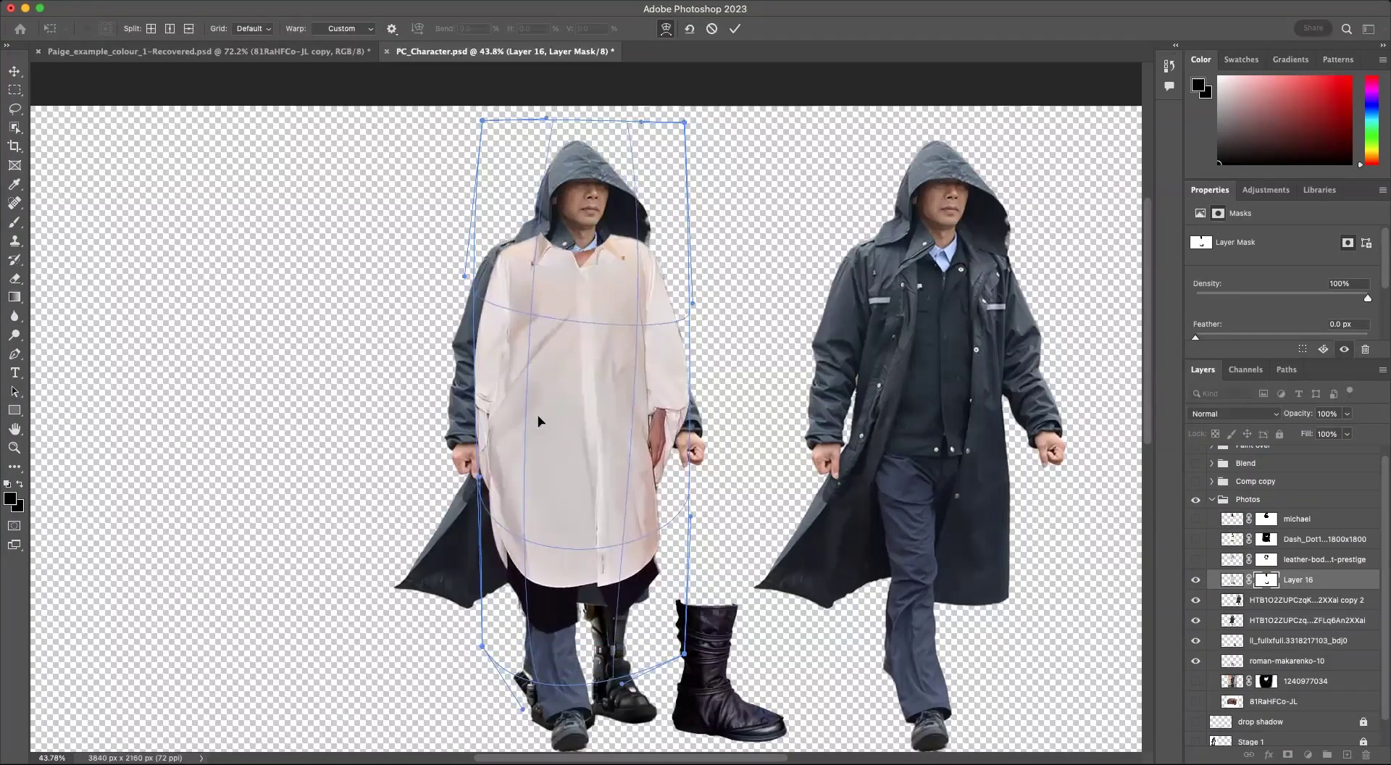
# Step: Refine the shirt's warp by reshaping the shoulders, sleeves and hem to follow the raincoat figure, and apply it
pyautogui.moveTo(537, 417); pyautogui.dragTo(543, 405)
pyautogui.moveTo(531, 620); pyautogui.dragTo(523, 588)
pyautogui.moveTo(582, 636); pyautogui.dragTo(502, 662)
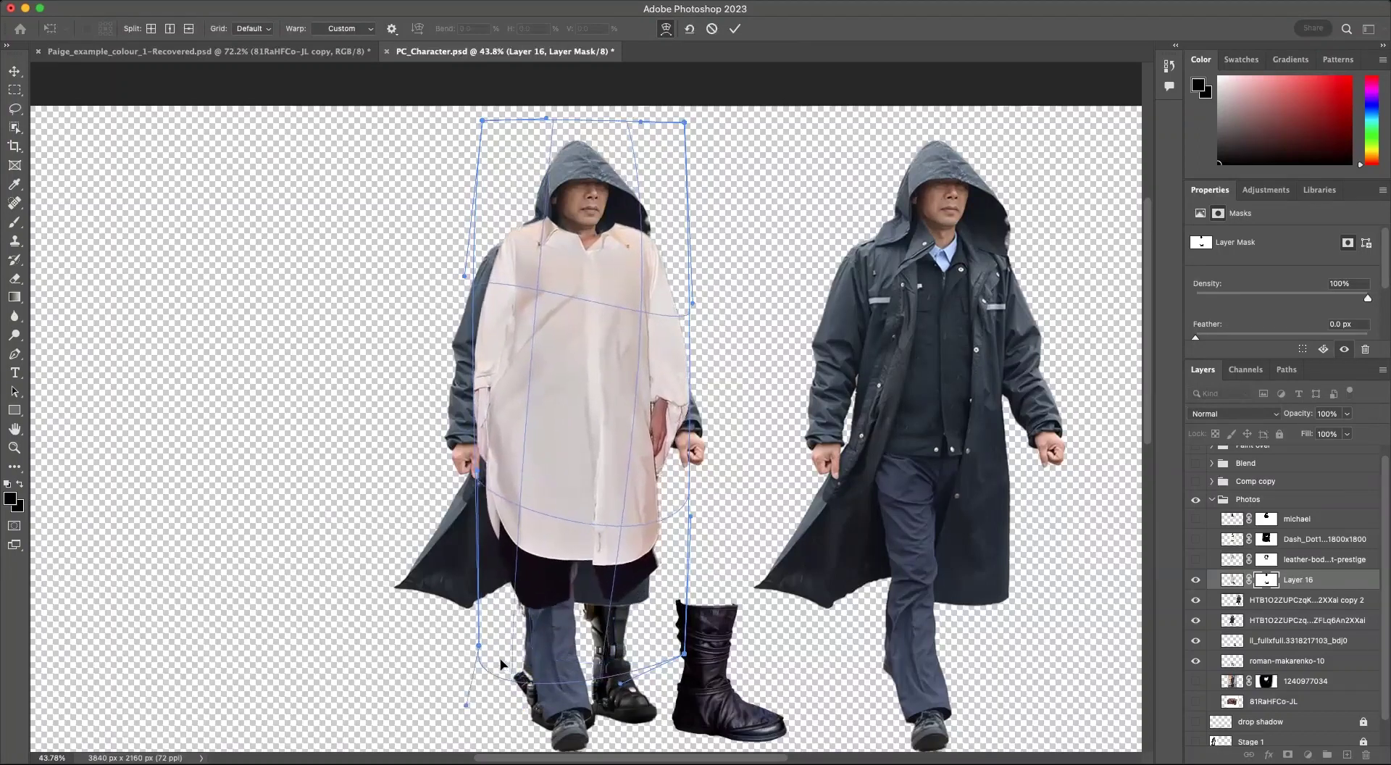
pyautogui.moveTo(676, 488); pyautogui.dragTo(445, 269)
pyautogui.moveTo(649, 251); pyautogui.dragTo(630, 259)
pyautogui.moveTo(496, 286); pyautogui.dragTo(513, 293)
pyautogui.moveTo(642, 273); pyautogui.dragTo(634, 271)
pyautogui.moveTo(485, 518); pyautogui.dragTo(507, 500)
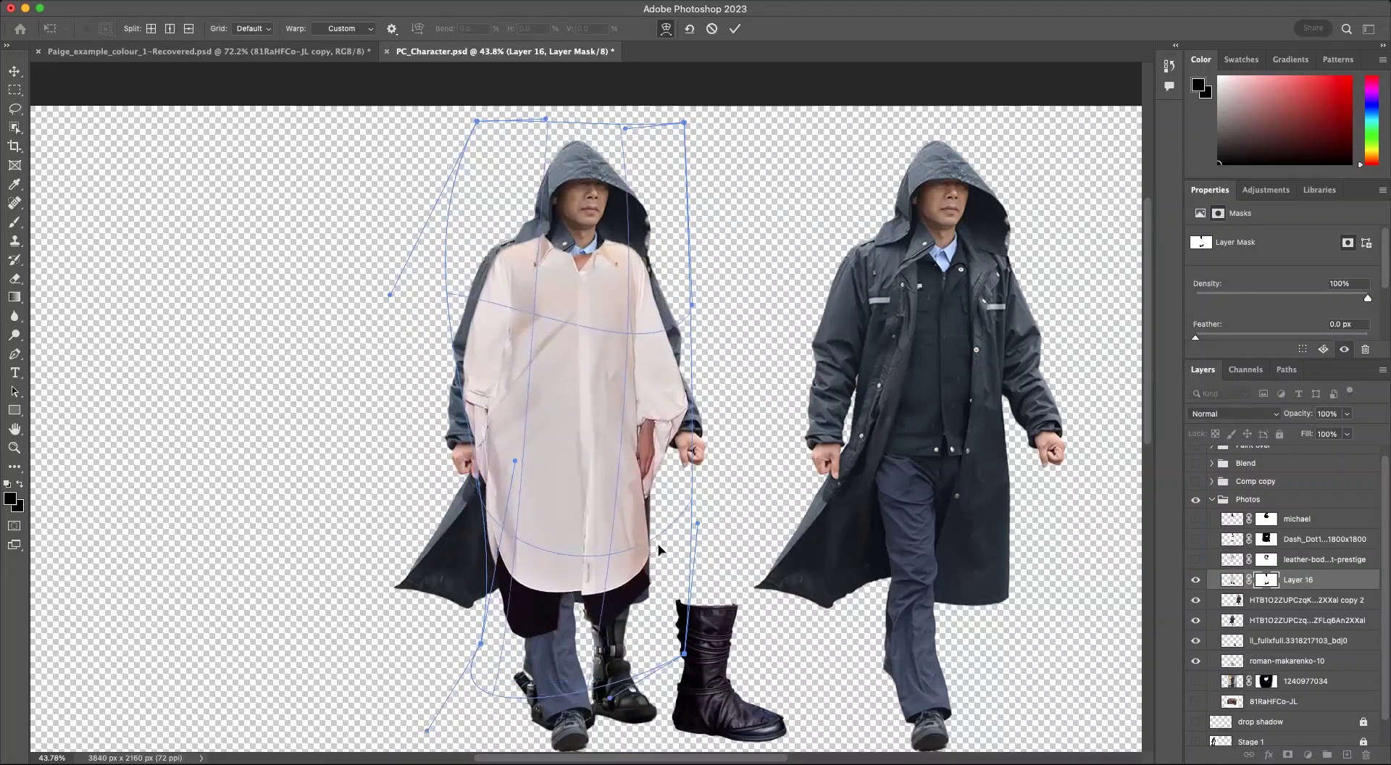
pyautogui.moveTo(658, 543); pyautogui.dragTo(669, 547)
pyautogui.moveTo(684, 654); pyautogui.dragTo(562, 682)
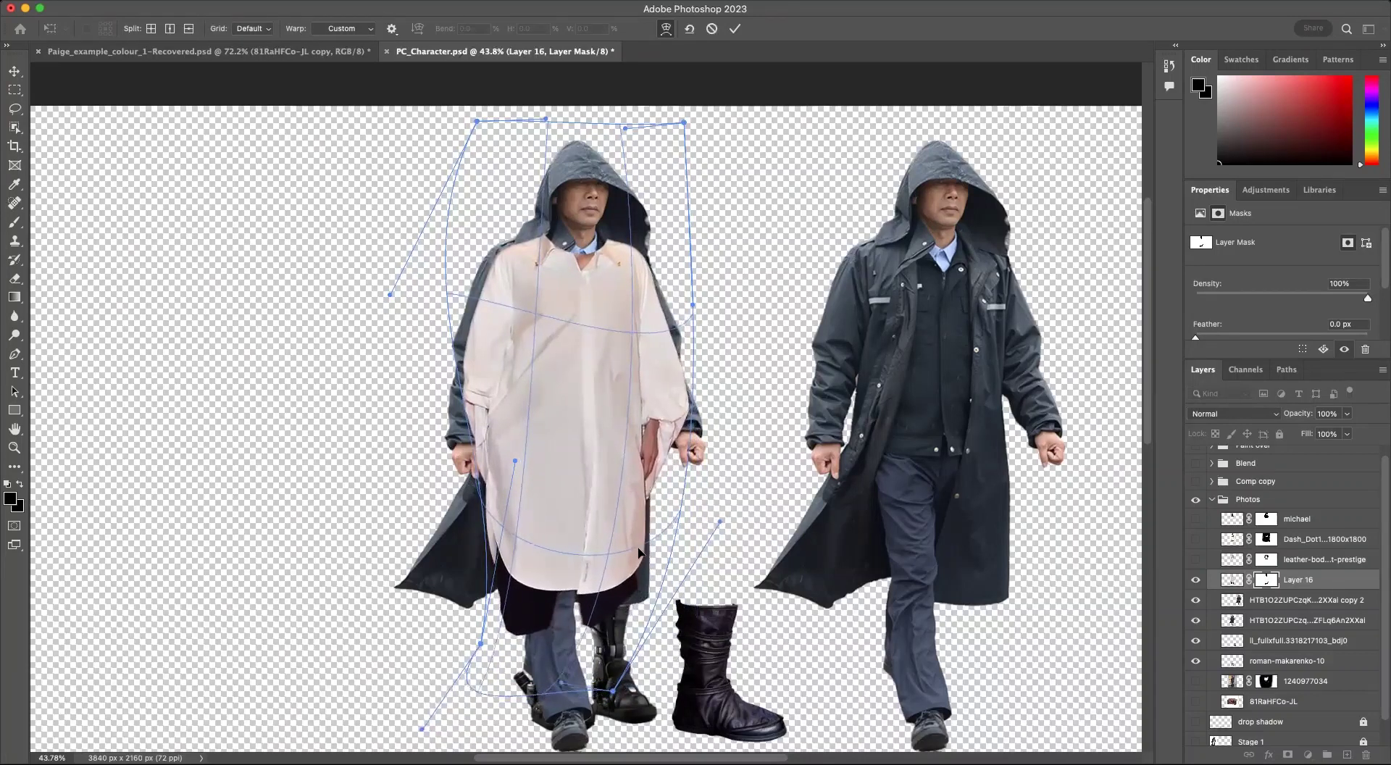
pyautogui.moveTo(634, 442); pyautogui.dragTo(632, 438)
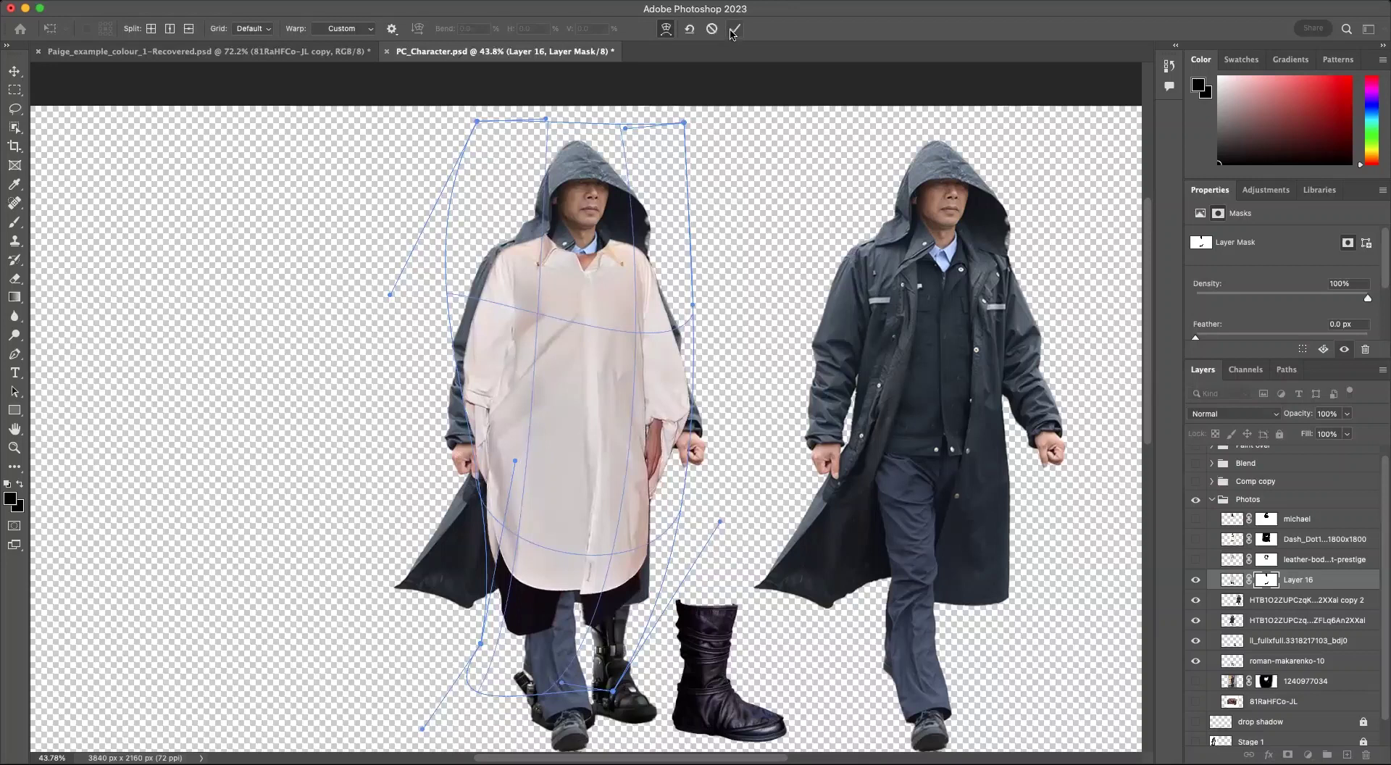
pyautogui.press('Return')
pyautogui.press('b')
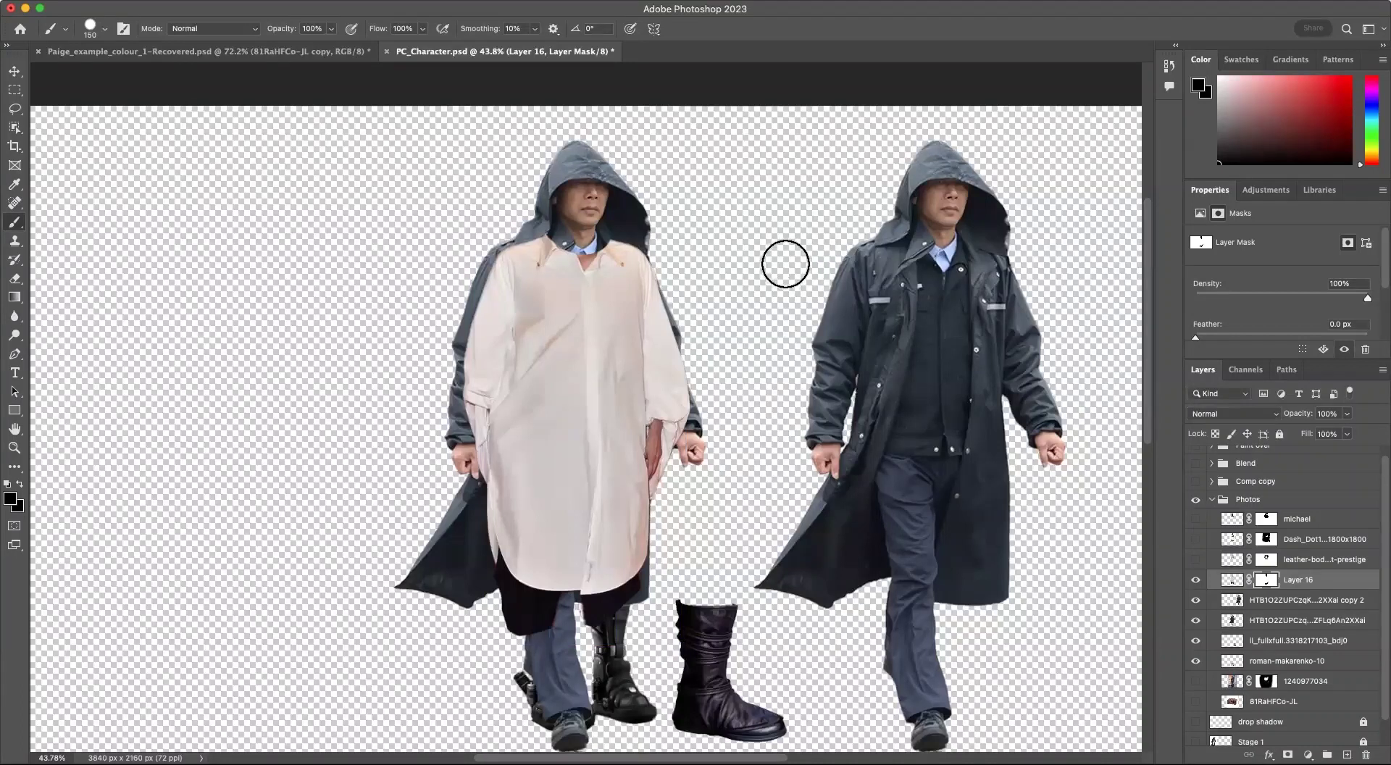
pyautogui.press('super+t')
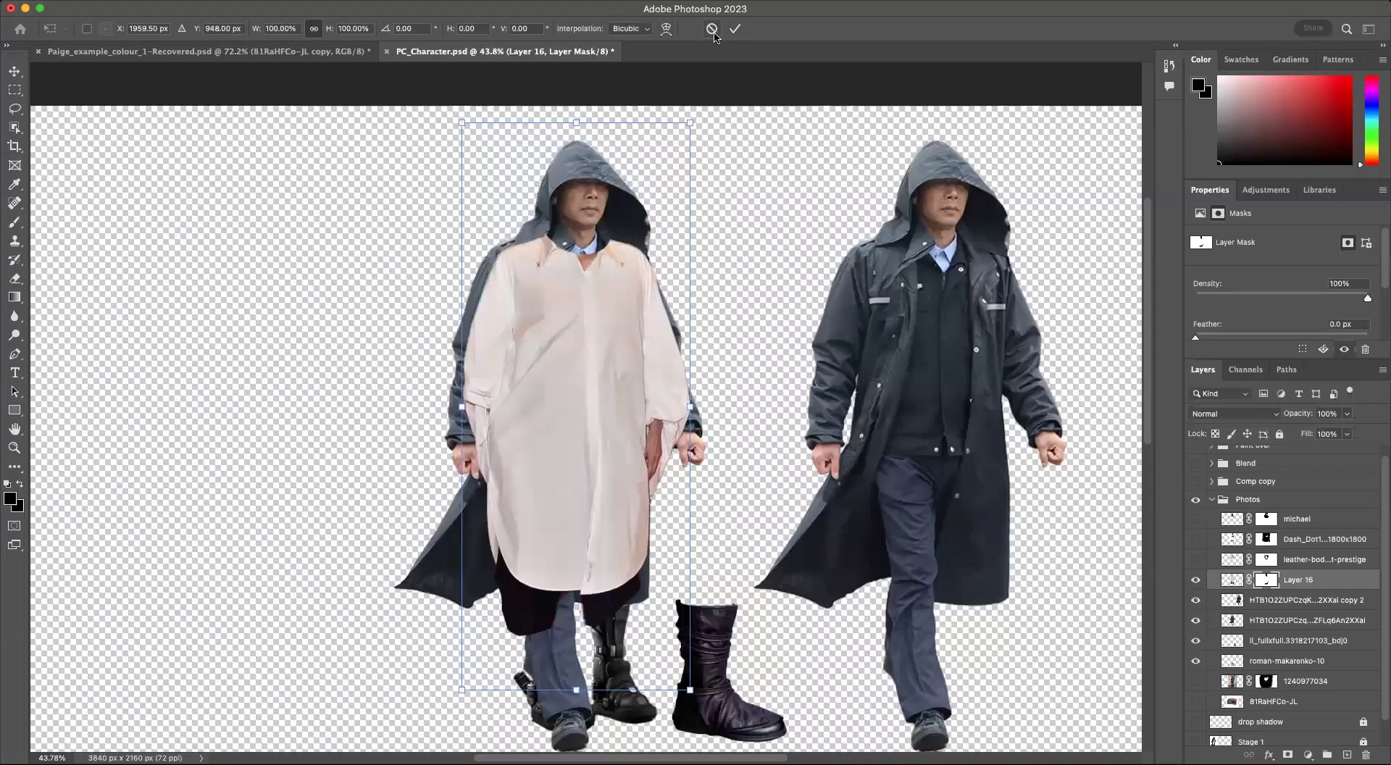
pyautogui.click(671, 33)
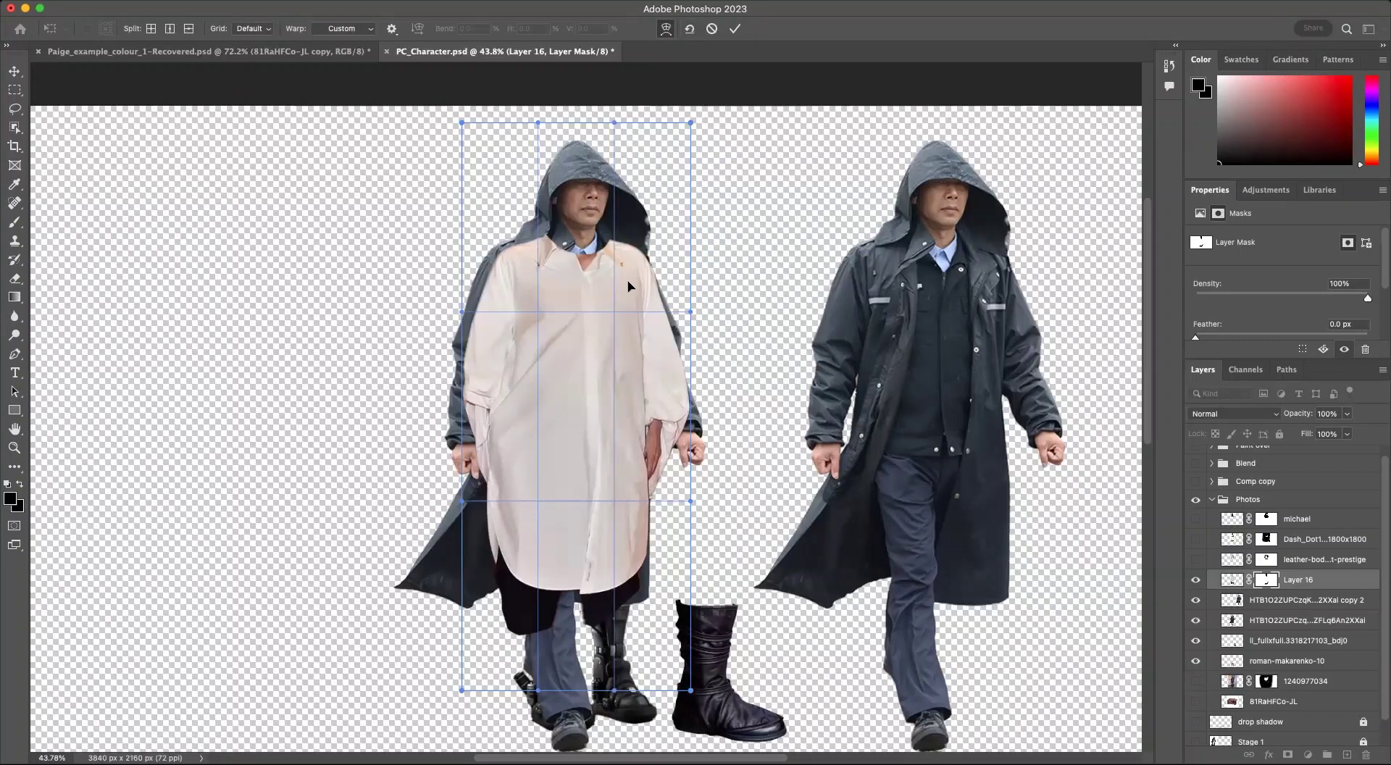
pyautogui.press('Return')
pyautogui.press('b')
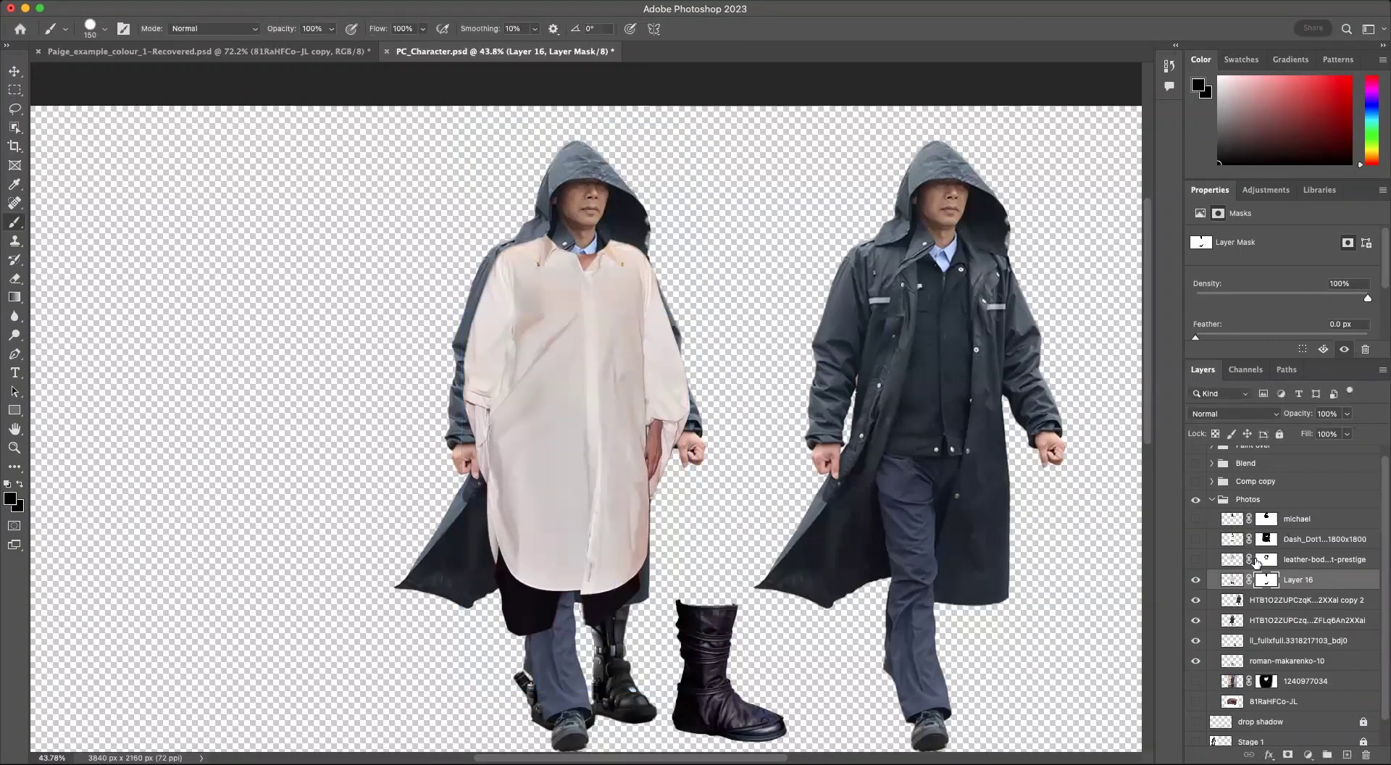
# Step: Show the vest layer with the harness hidden and paint out the vest's leftover white edges on its layer mask
pyautogui.moveTo(1194, 557); pyautogui.dragTo(1195, 539)
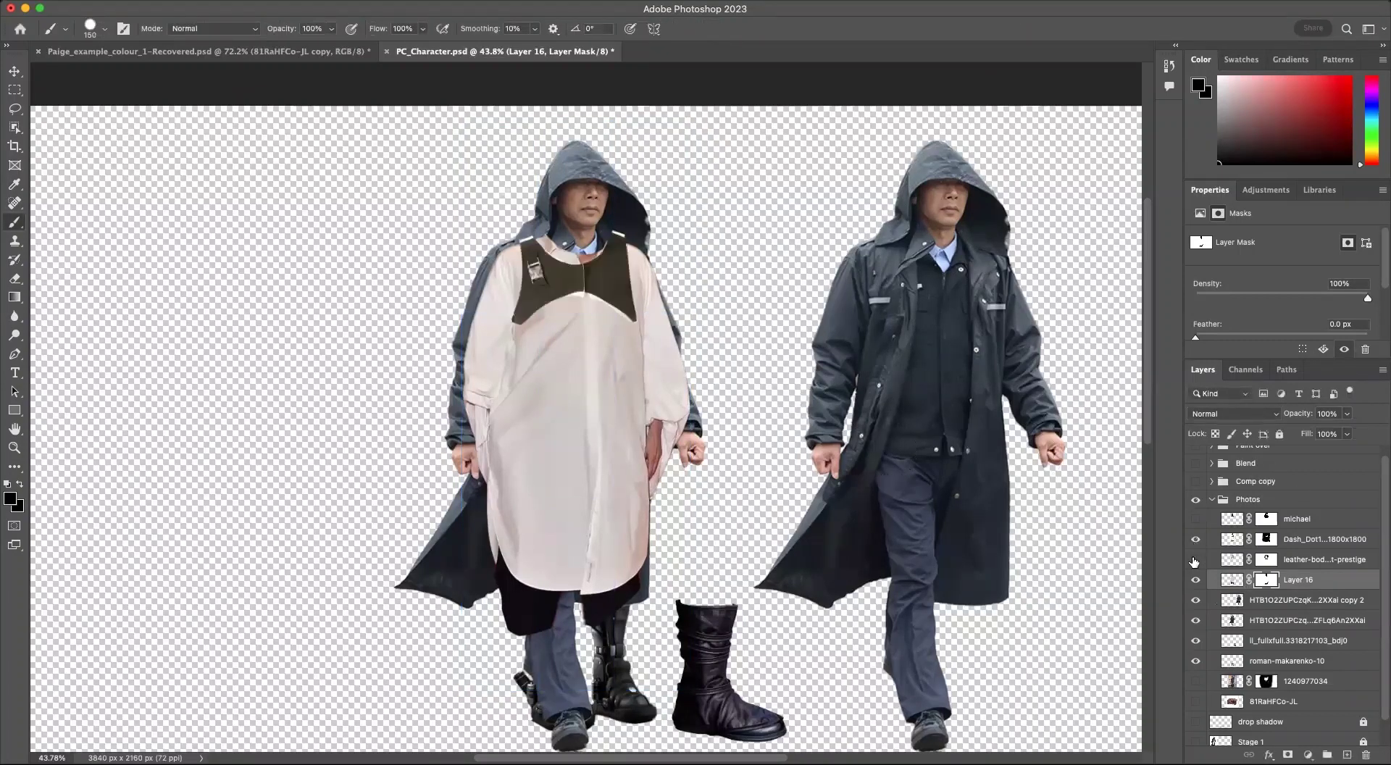
pyautogui.click(1302, 544)
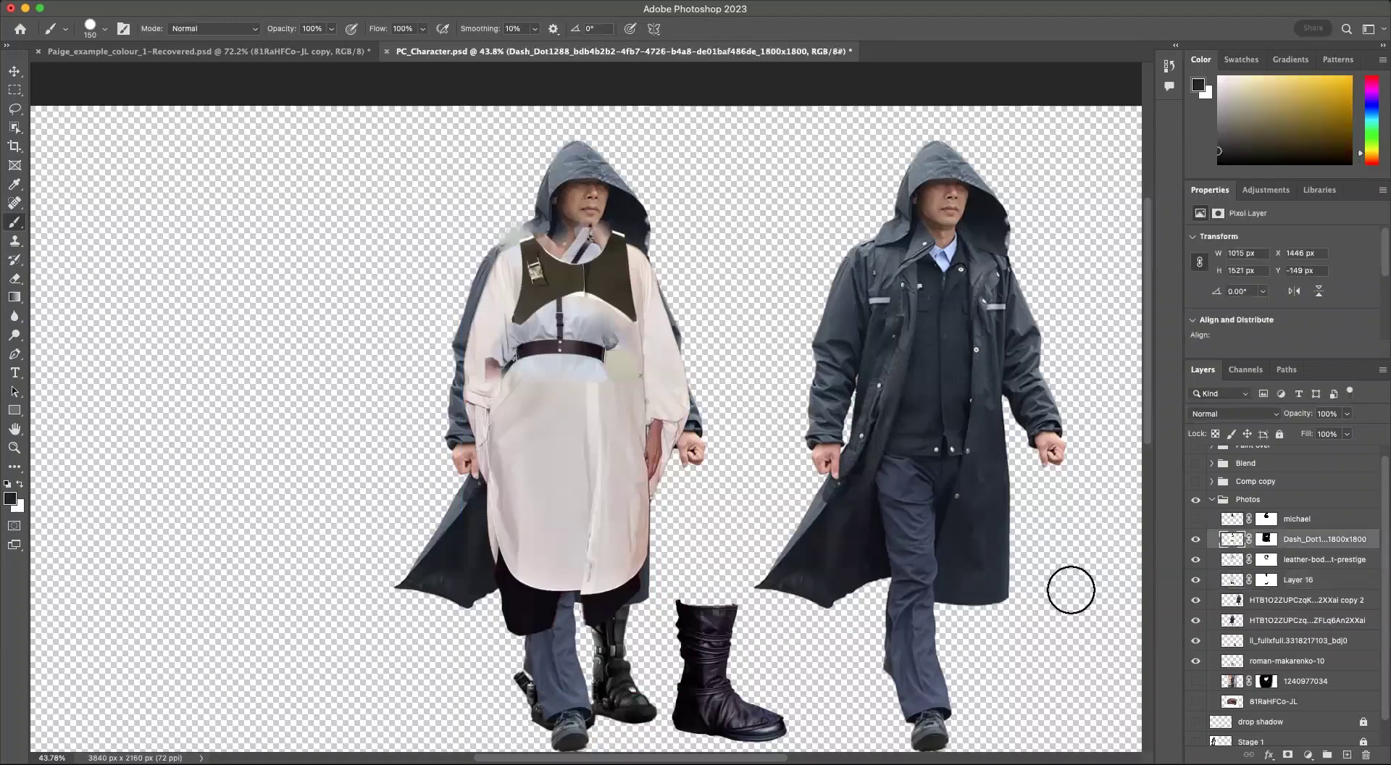
pyautogui.click(1196, 560)
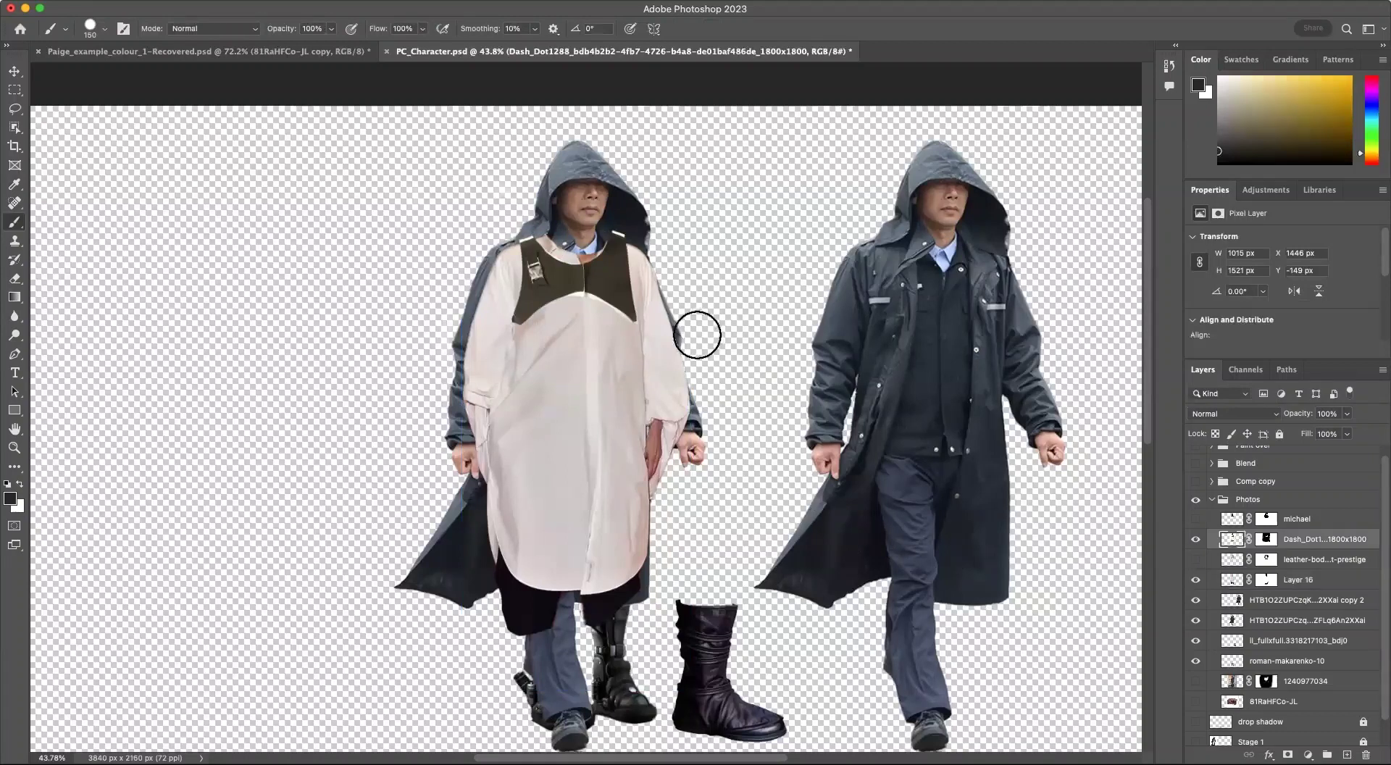
pyautogui.scroll(5, 697, 335)
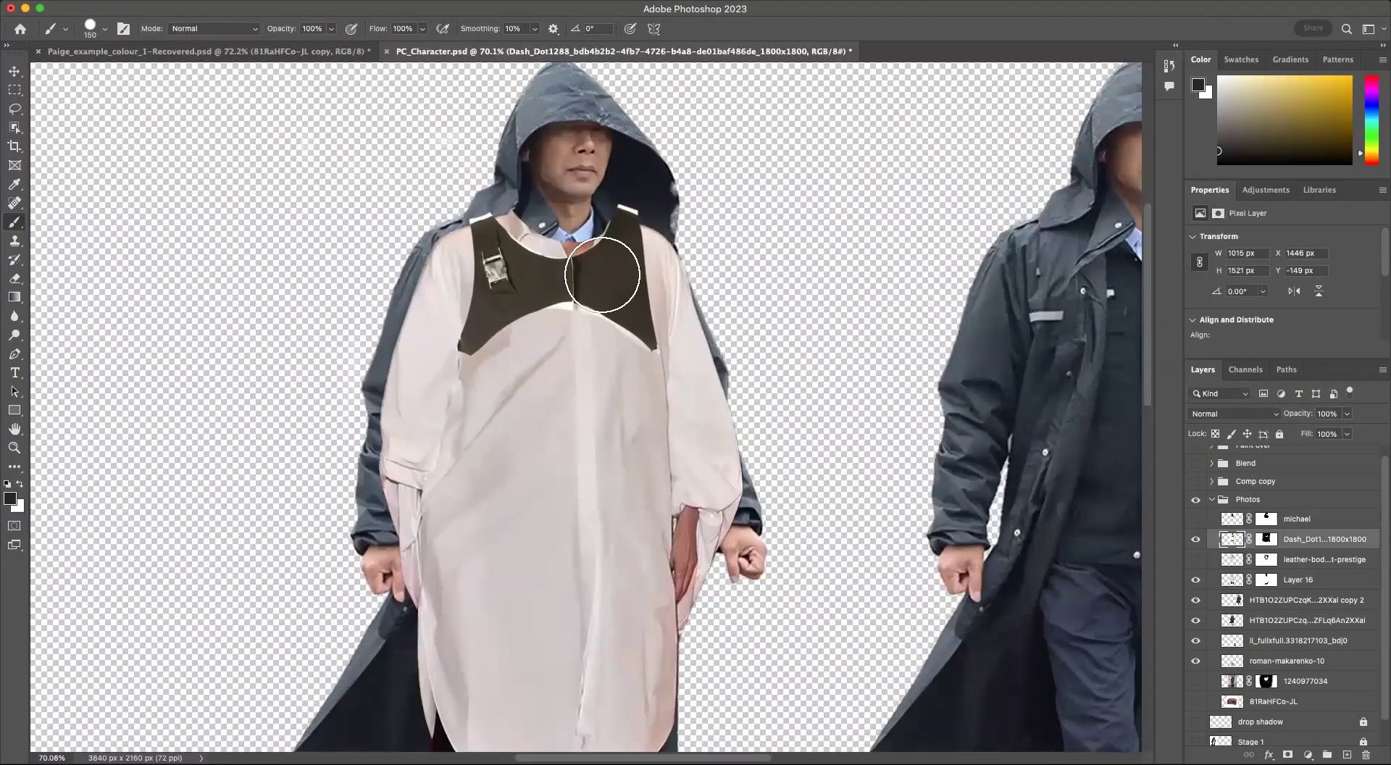
pyautogui.click(1265, 539)
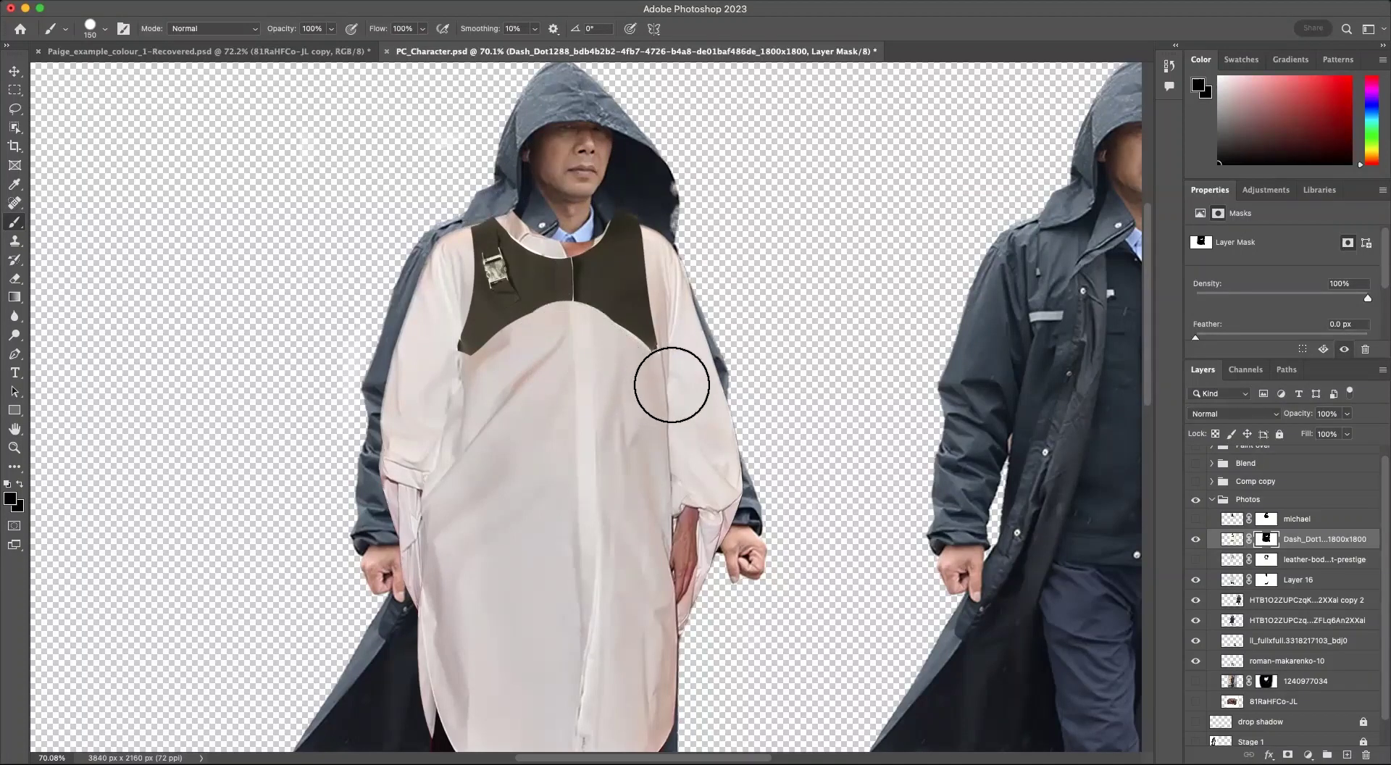
# Step: Warp the vest layer to widen it across the chest and pull its lower edge outward, and apply it
pyautogui.hotkey('ctrl', 't')
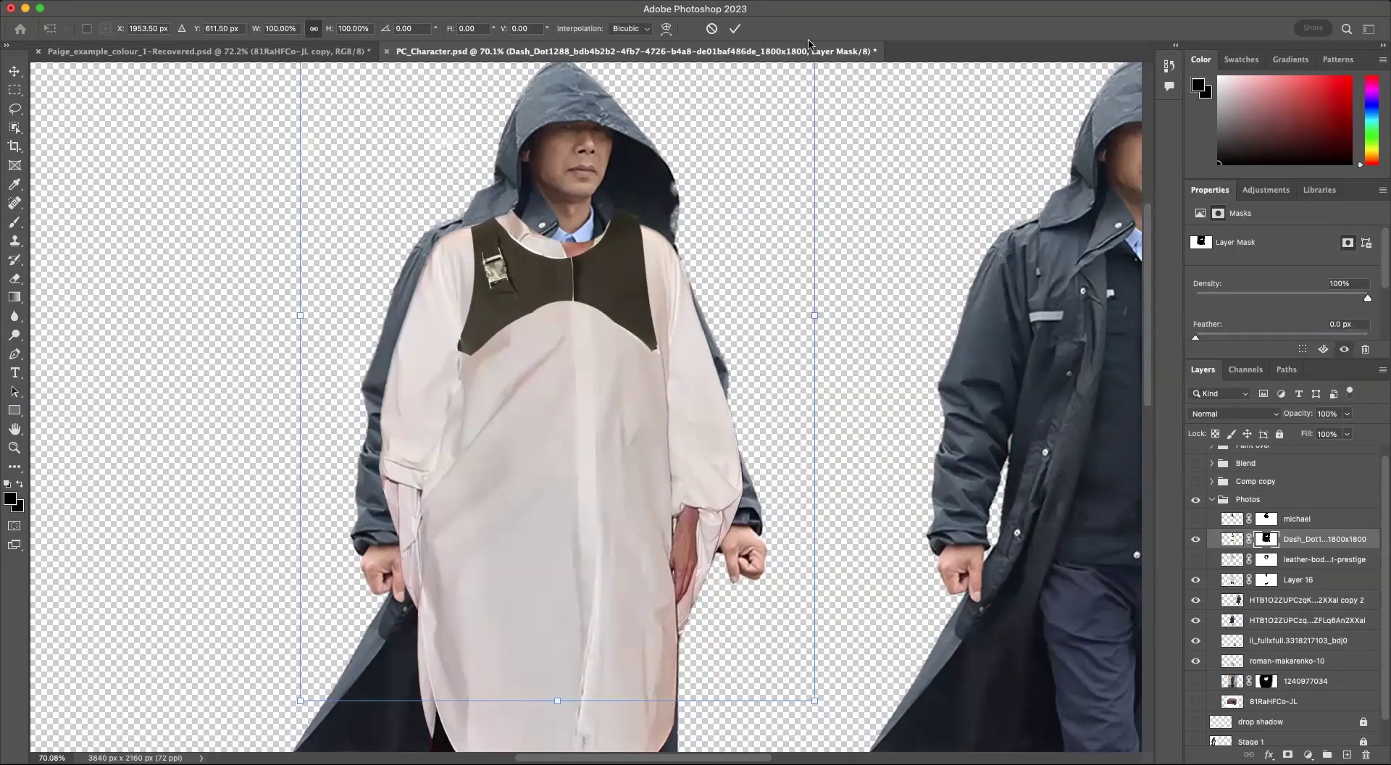
pyautogui.click(666, 29)
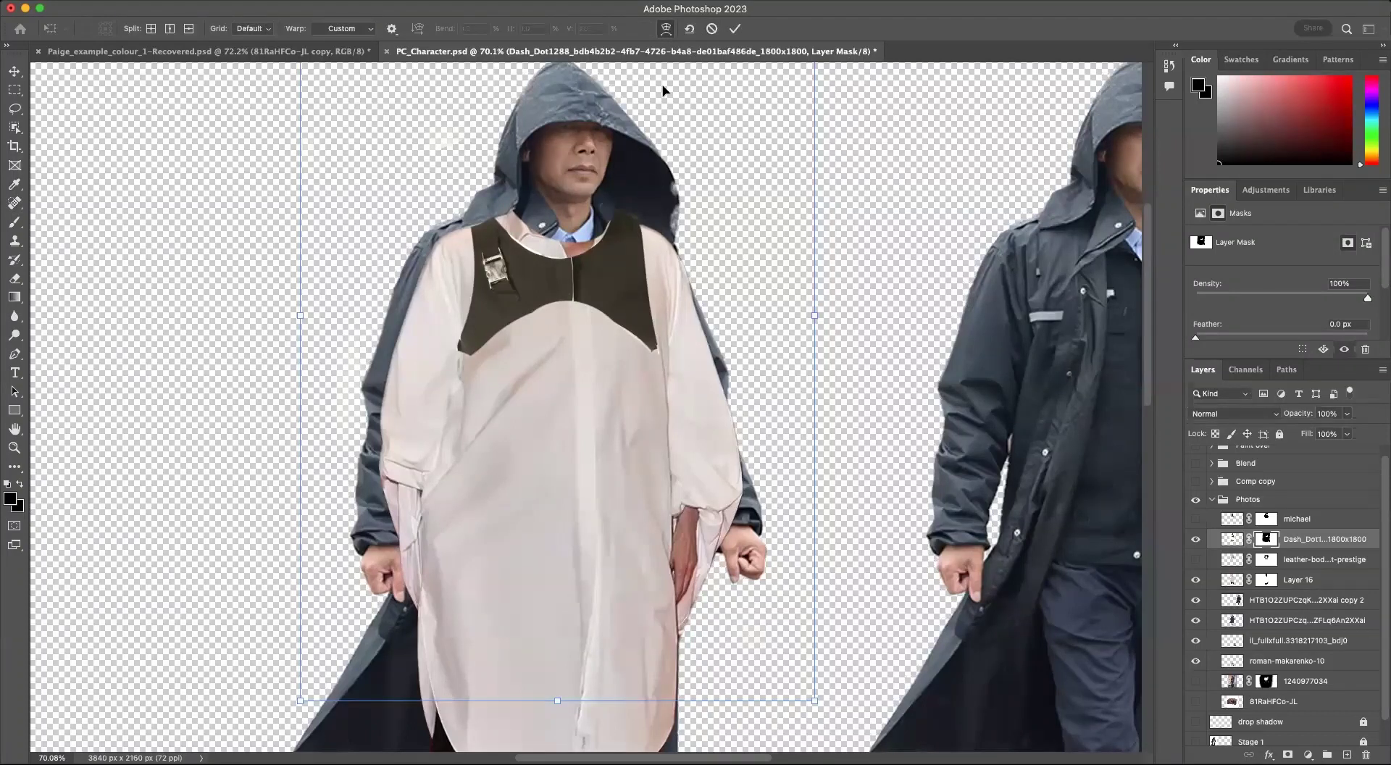
pyautogui.moveTo(630, 254); pyautogui.dragTo(648, 271)
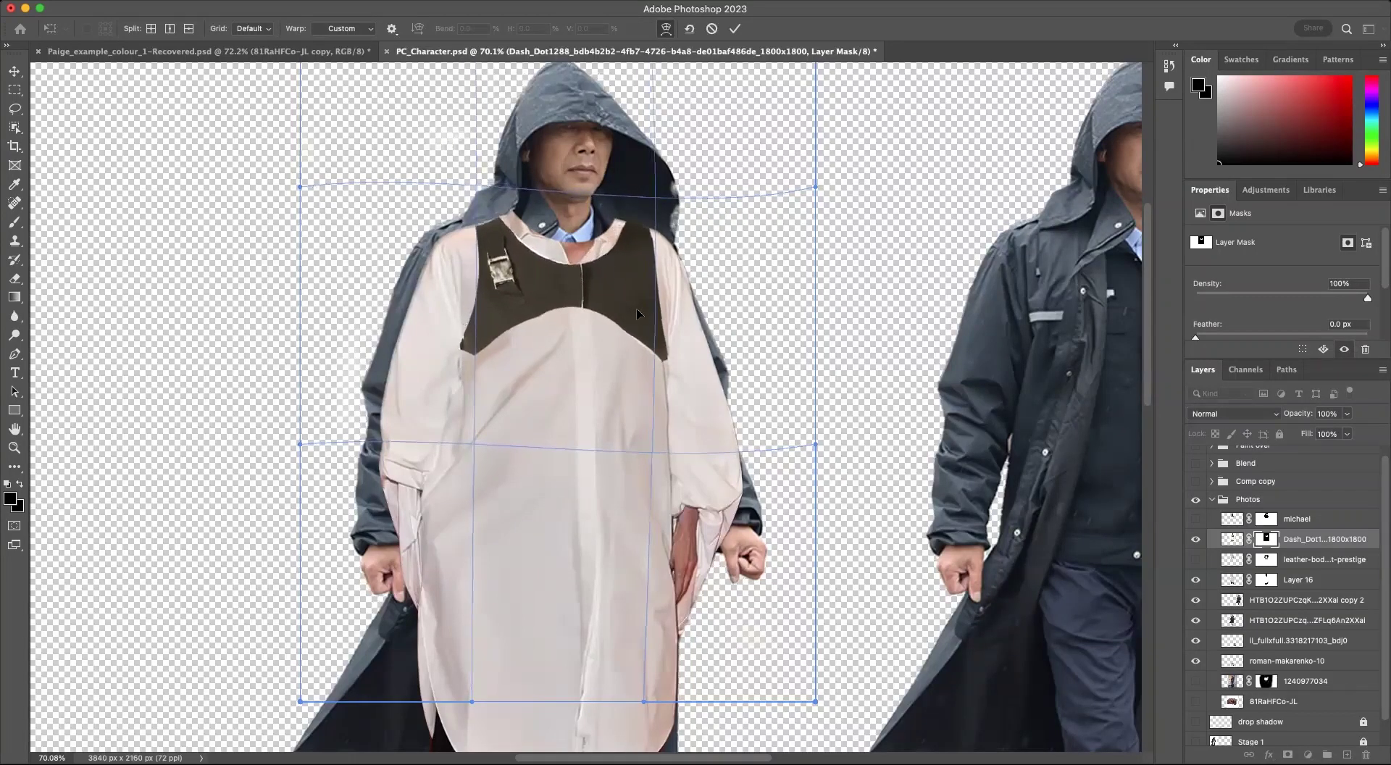
pyautogui.moveTo(756, 426); pyautogui.dragTo(770, 438)
pyautogui.moveTo(496, 394); pyautogui.dragTo(481, 394)
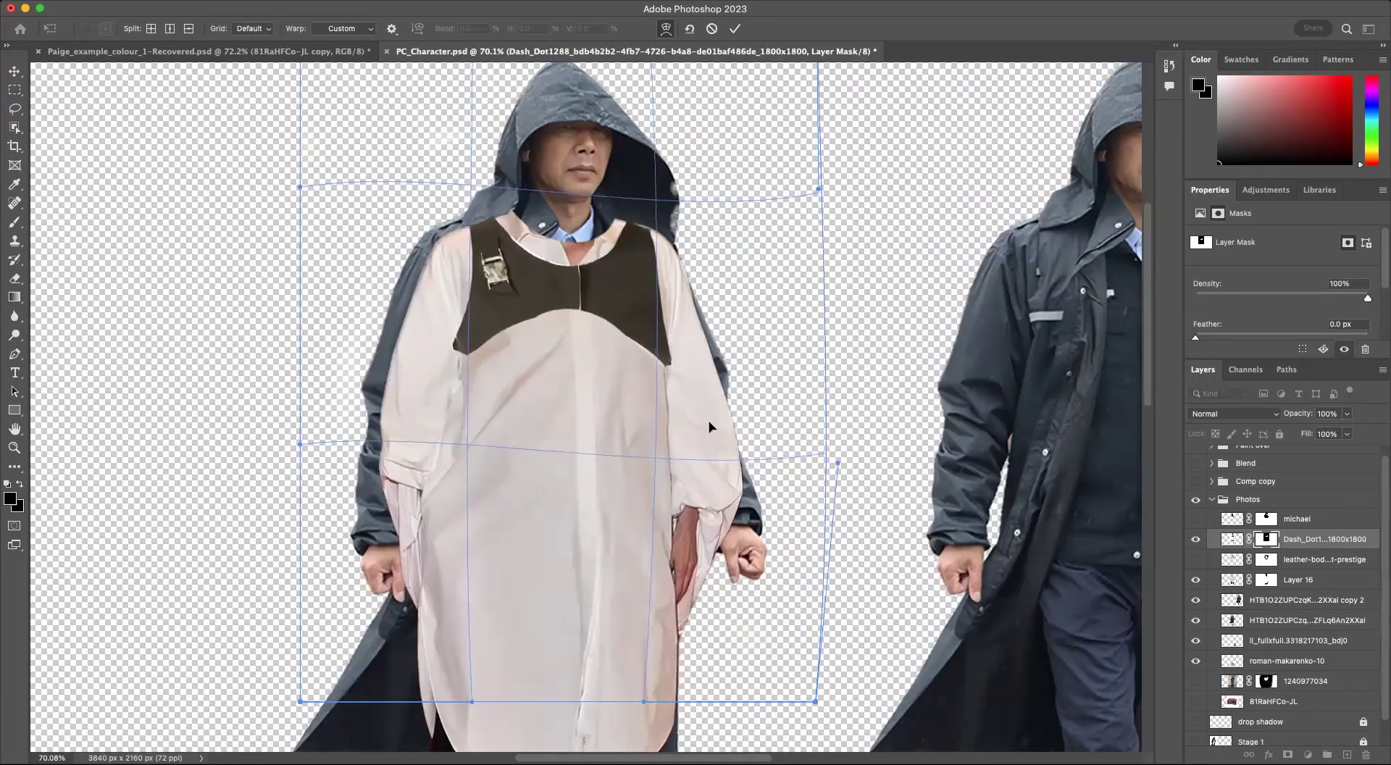
pyautogui.press('Return')
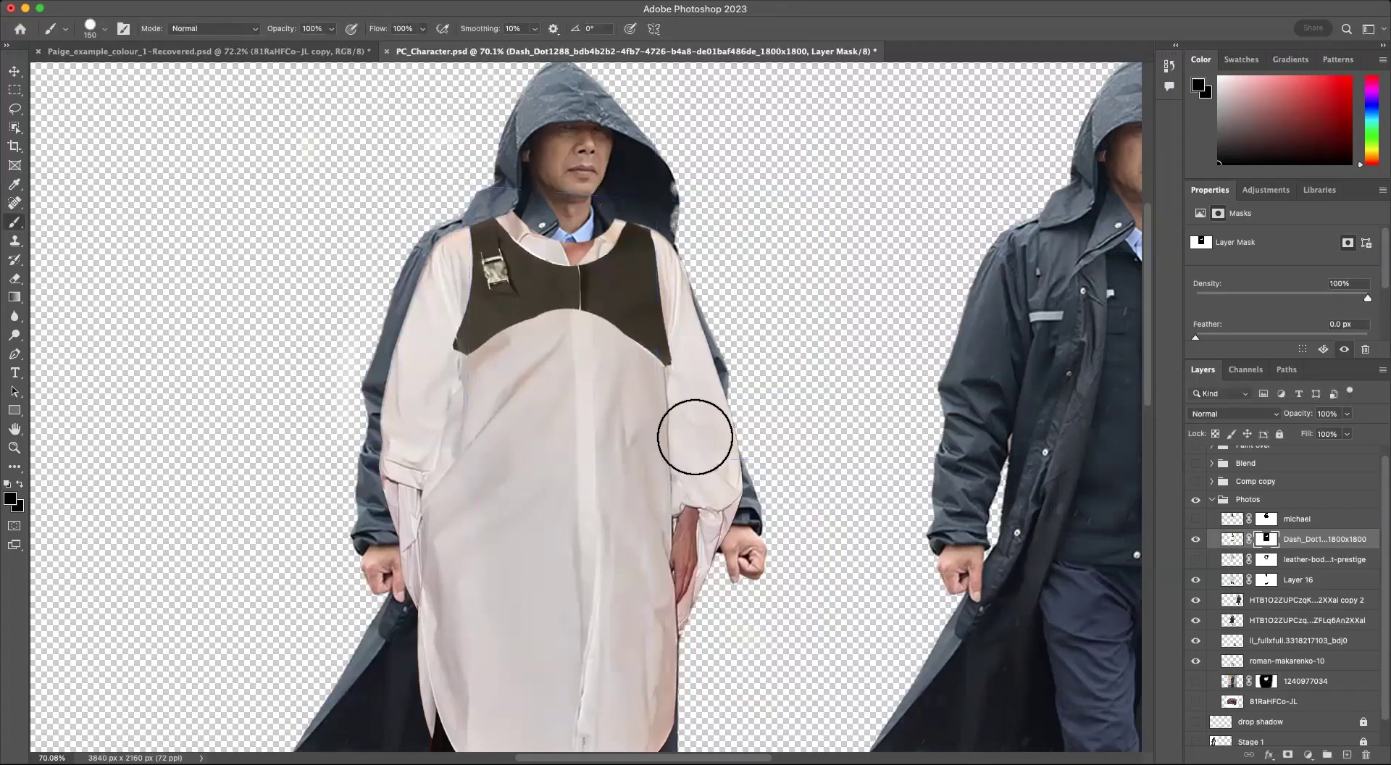
# Step: Show the harness layer, move it down onto the waist, and warp its vertical strap toward the vest's centre seam
pyautogui.click(1196, 560)
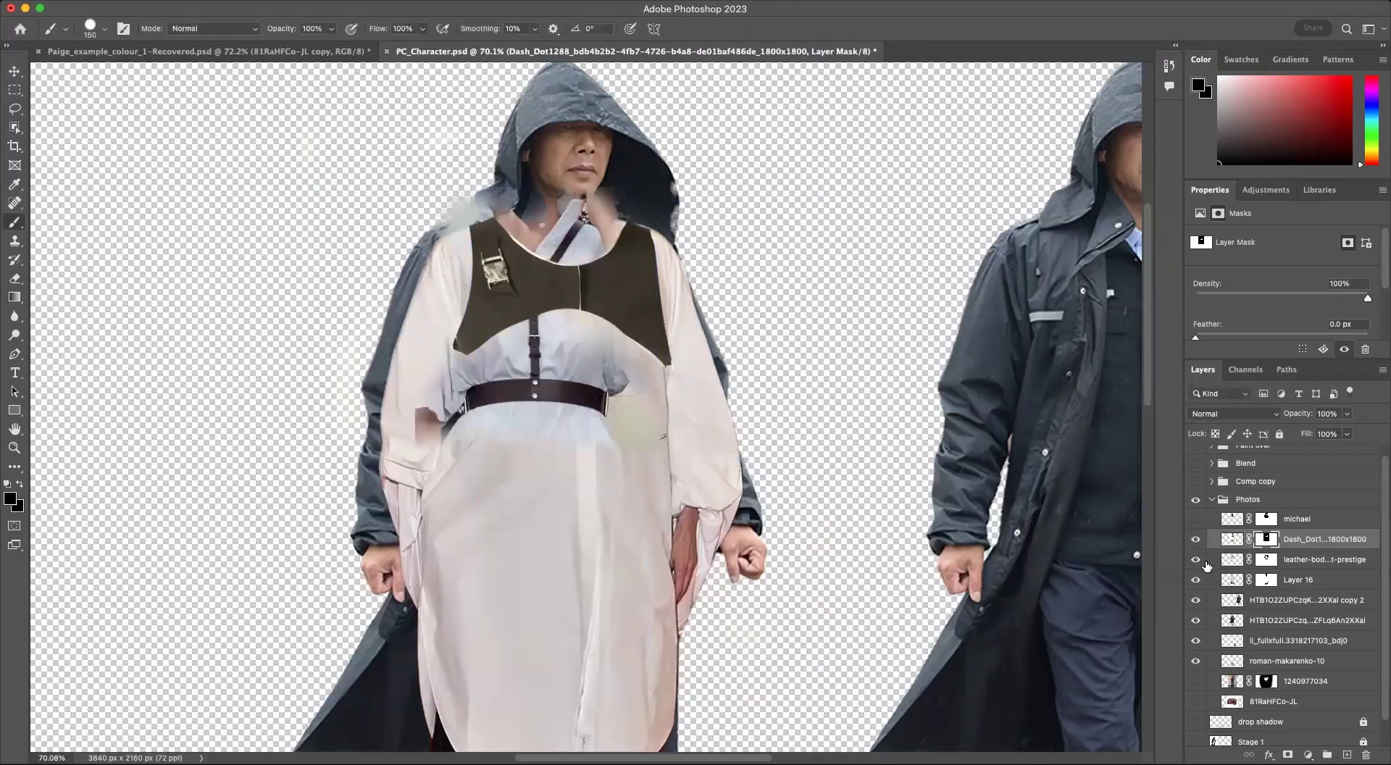
pyautogui.click(1289, 568)
pyautogui.hotkey('ctrl', 't')
pyautogui.moveTo(608, 381); pyautogui.dragTo(631, 420)
pyautogui.click(666, 29)
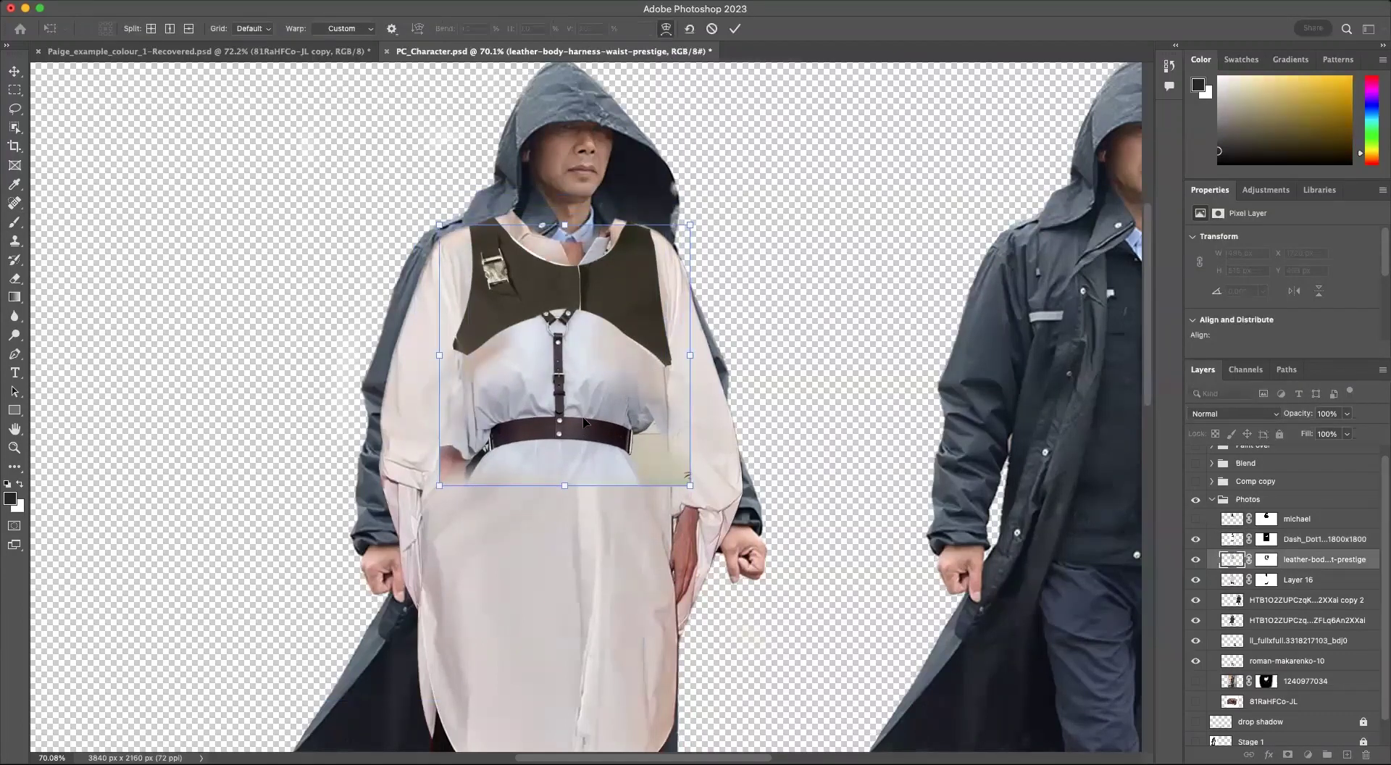
pyautogui.moveTo(559, 332); pyautogui.dragTo(590, 322)
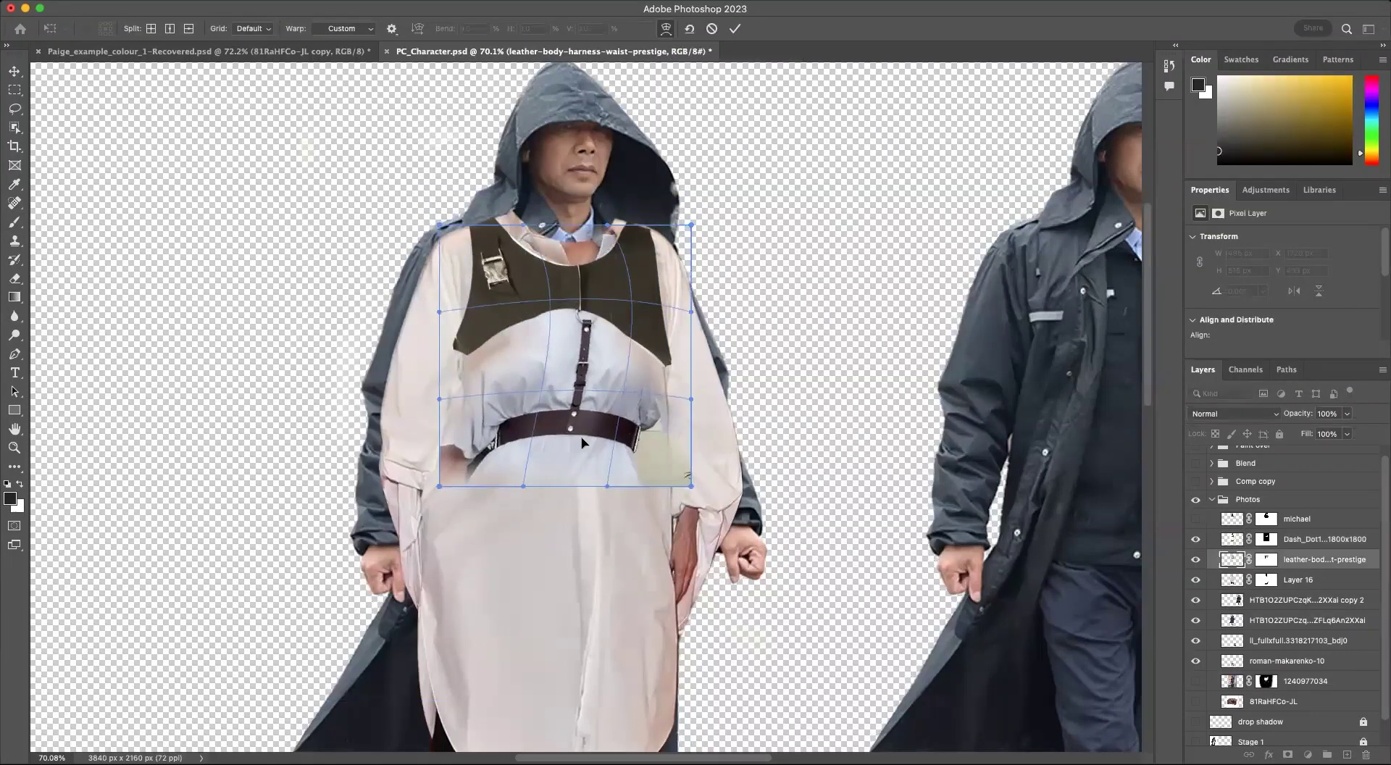
pyautogui.moveTo(574, 439); pyautogui.dragTo(589, 434)
pyautogui.moveTo(606, 352); pyautogui.dragTo(593, 356)
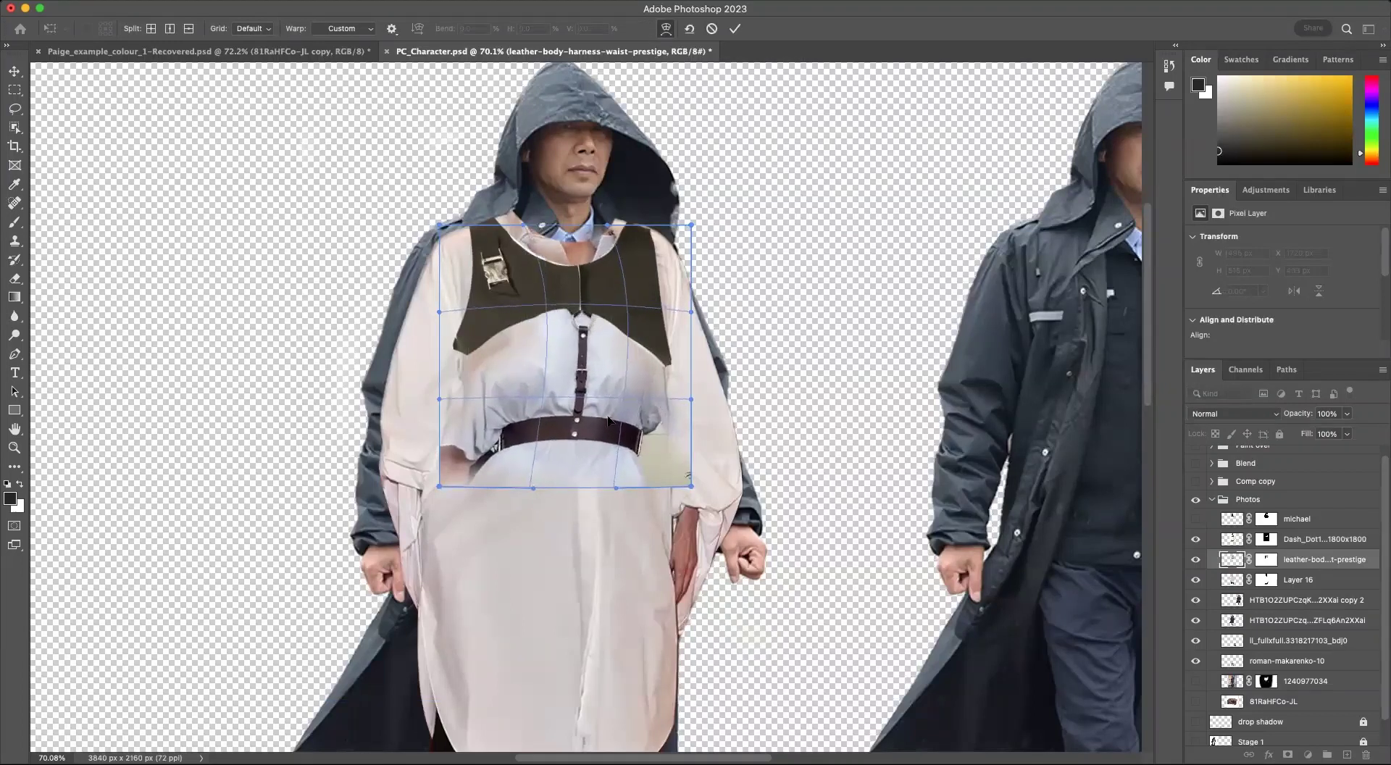
pyautogui.moveTo(574, 488); pyautogui.dragTo(591, 489)
# Step: Widen the harness warp so the belt spans the shirt's waist and its strap meets the vest seam, and apply it
pyautogui.moveTo(493, 439); pyautogui.dragTo(434, 446)
pyautogui.moveTo(508, 251); pyautogui.dragTo(475, 236)
pyautogui.moveTo(652, 254)
pyautogui.mouseDown()
pyautogui.moveTo(668, 253)
pyautogui.moveTo(654, 248)
pyautogui.mouseUp()
pyautogui.moveTo(587, 413); pyautogui.dragTo(596, 413)
pyautogui.moveTo(442, 457); pyautogui.dragTo(450, 433)
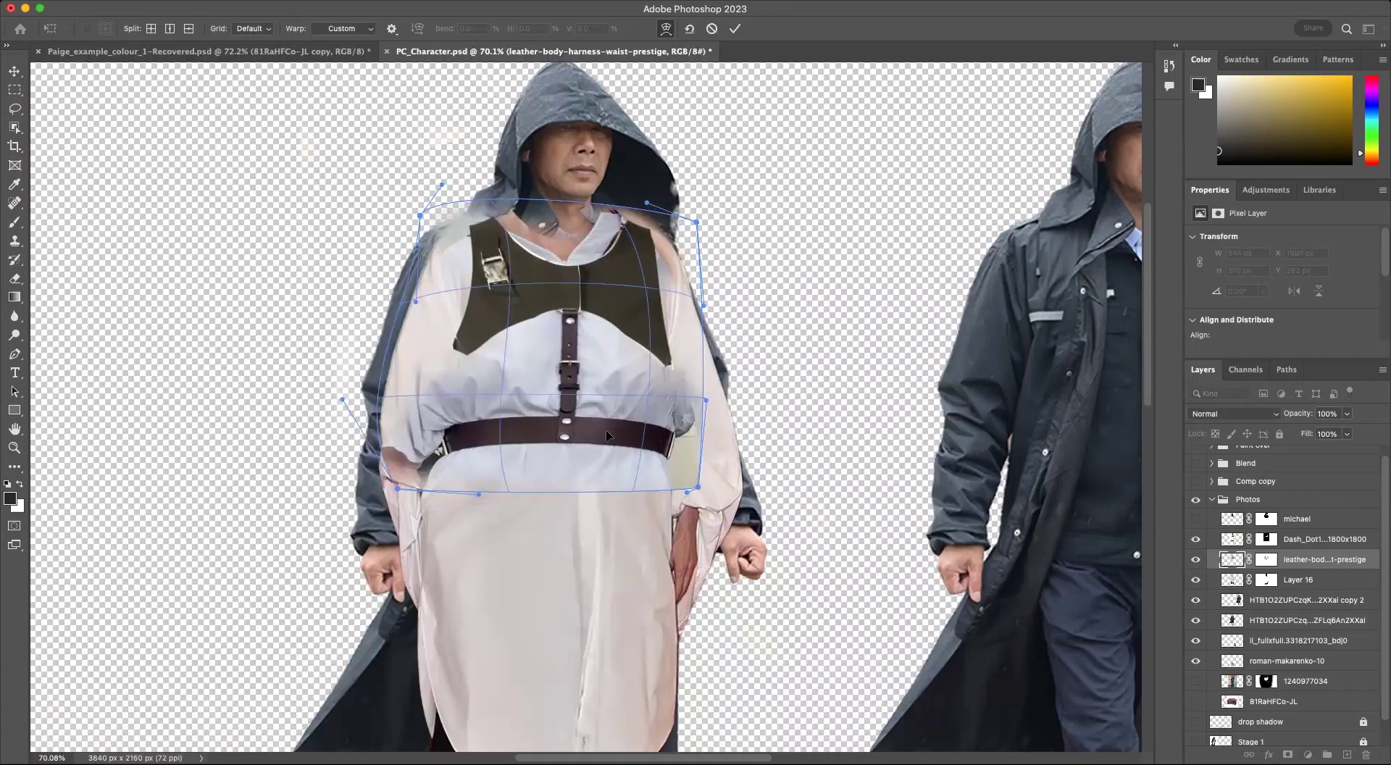
pyautogui.moveTo(606, 429); pyautogui.dragTo(652, 447)
pyautogui.moveTo(703, 407); pyautogui.dragTo(686, 404)
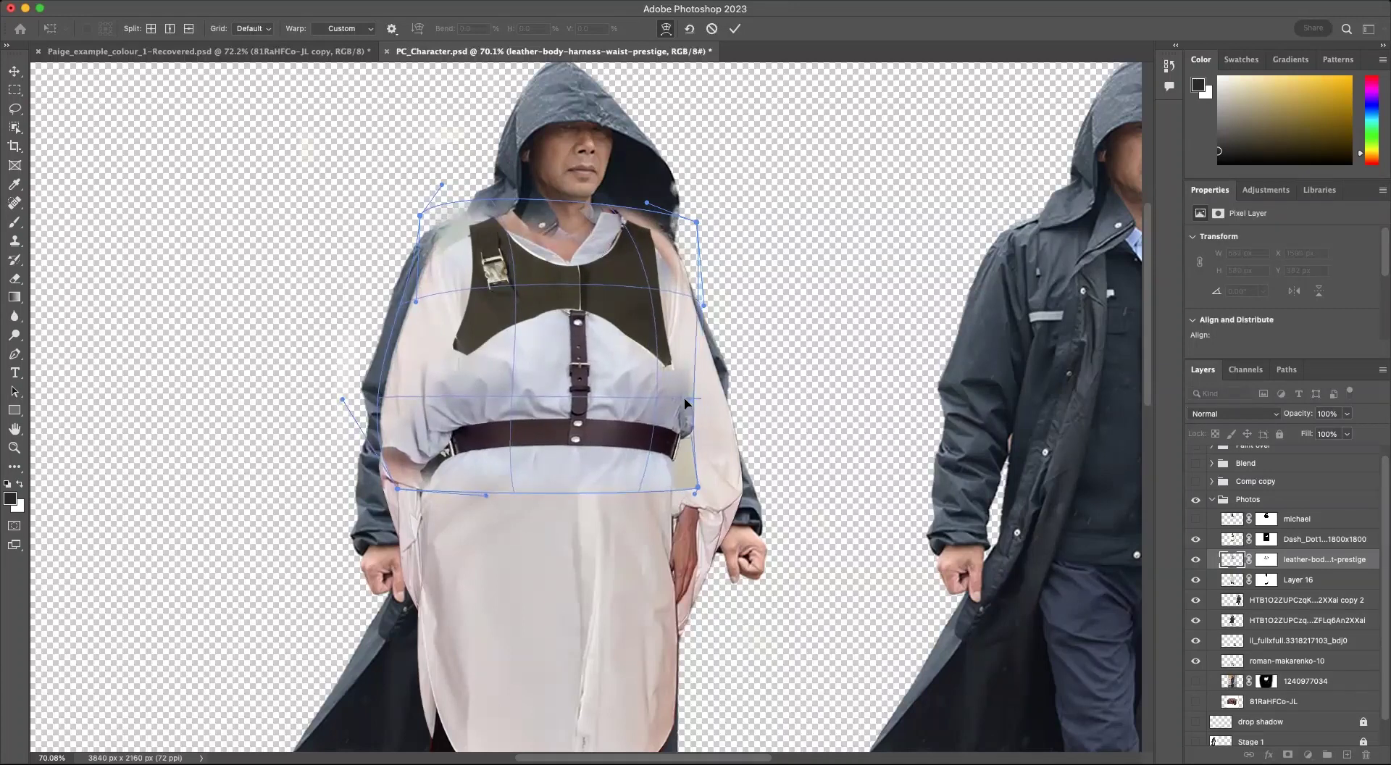
pyautogui.moveTo(572, 436); pyautogui.dragTo(640, 400)
pyautogui.moveTo(689, 492); pyautogui.dragTo(709, 497)
pyautogui.moveTo(396, 493); pyautogui.dragTo(362, 490)
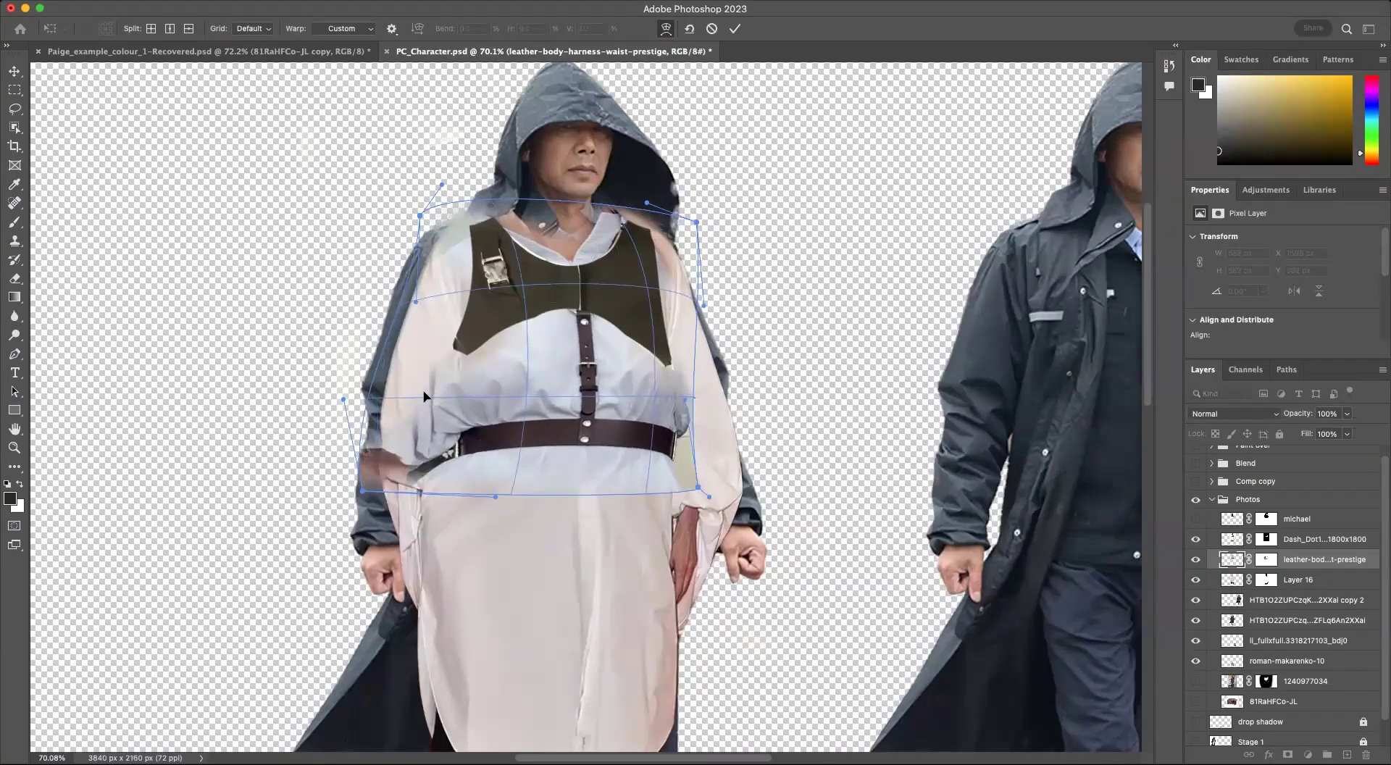
pyautogui.moveTo(426, 397); pyautogui.dragTo(438, 382)
pyautogui.press('Return')
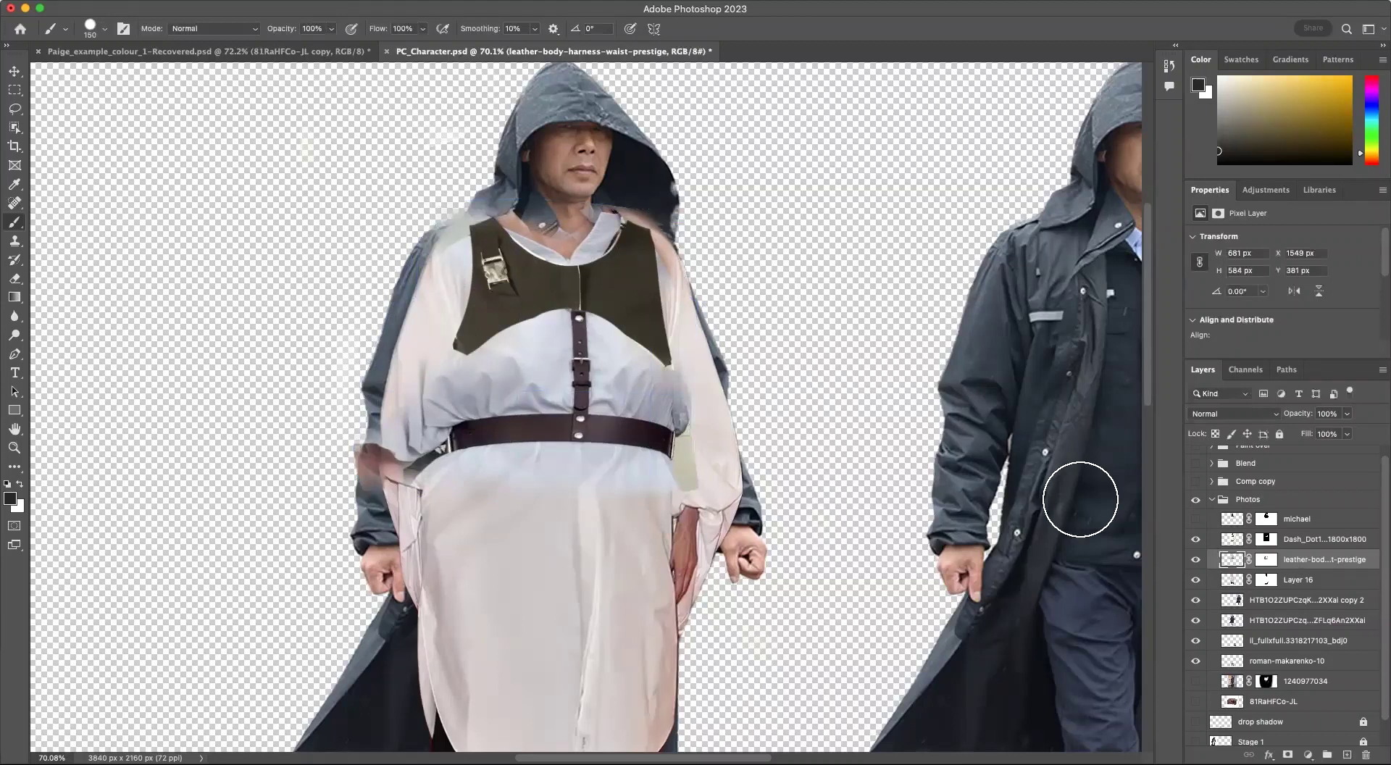
# Step: Paint out the harness photo's surroundings on its layer mask with Hard Round, then blend the remaining edges with the Soft Round brush
pyautogui.click(1266, 559)
pyautogui.moveTo(467, 223)
pyautogui.mouseDown()
pyautogui.moveTo(450, 312)
pyautogui.moveTo(484, 282)
pyautogui.moveTo(491, 330)
pyautogui.moveTo(515, 264)
pyautogui.moveTo(525, 353)
pyautogui.moveTo(486, 350)
pyautogui.moveTo(551, 308)
pyautogui.moveTo(560, 272)
pyautogui.moveTo(518, 208)
pyautogui.moveTo(522, 316)
pyautogui.moveTo(635, 272)
pyautogui.moveTo(628, 207)
pyautogui.moveTo(632, 345)
pyautogui.moveTo(575, 217)
pyautogui.moveTo(596, 236)
pyautogui.moveTo(686, 242)
pyautogui.moveTo(716, 292)
pyautogui.moveTo(670, 425)
pyautogui.moveTo(440, 449)
pyautogui.moveTo(540, 457)
pyautogui.moveTo(420, 514)
pyautogui.moveTo(478, 526)
pyautogui.moveTo(383, 472)
pyautogui.moveTo(396, 380)
pyautogui.moveTo(391, 523)
pyautogui.moveTo(394, 335)
pyautogui.moveTo(352, 426)
pyautogui.moveTo(395, 444)
pyautogui.mouseUp()
pyautogui.moveTo(732, 432); pyautogui.dragTo(710, 453)
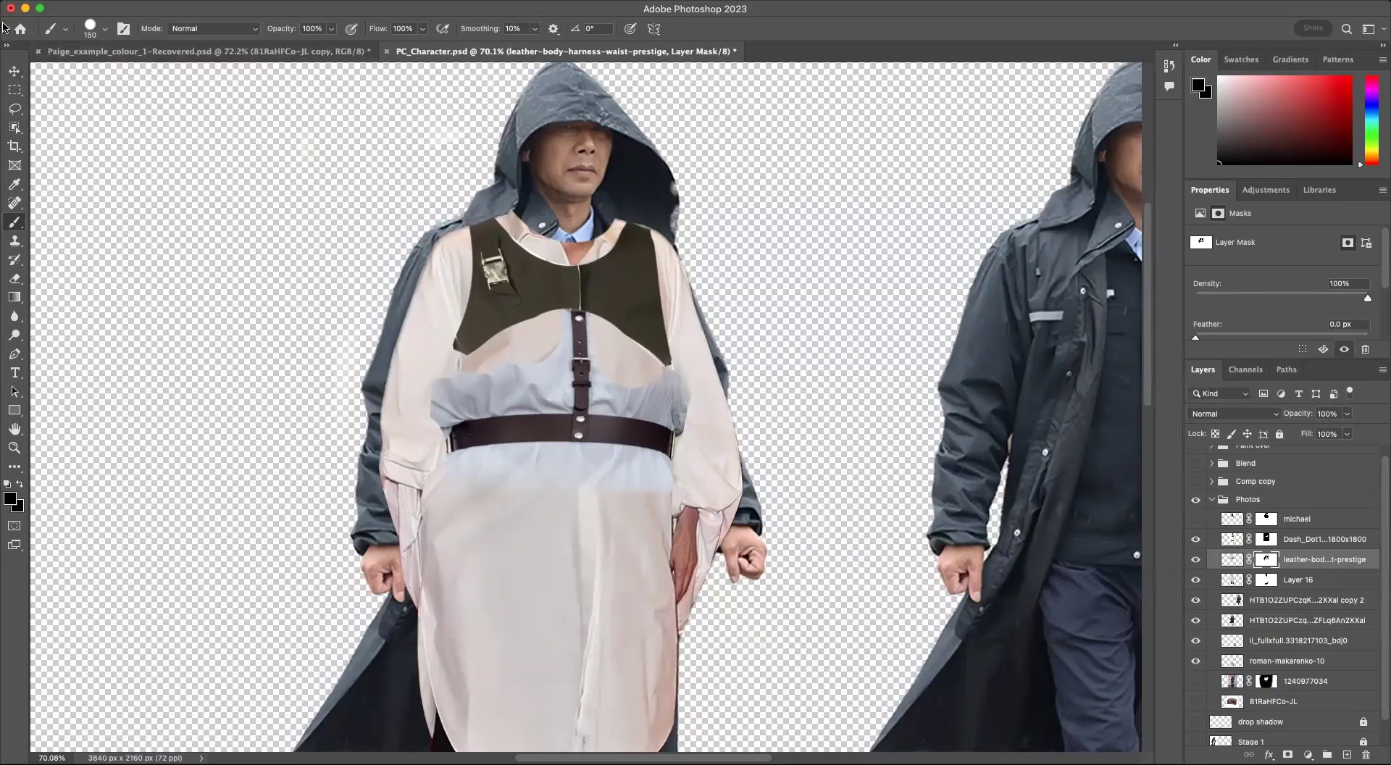
pyautogui.click(105, 31)
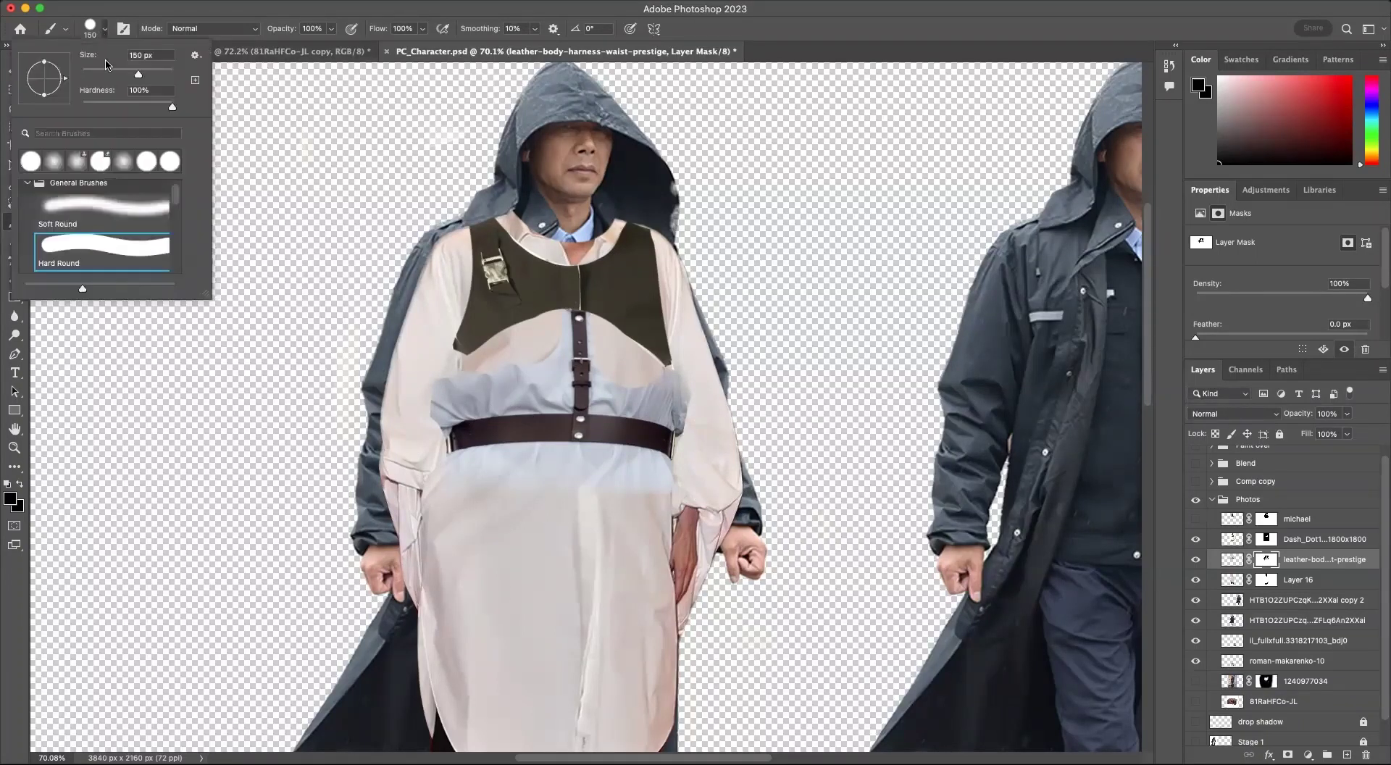
pyautogui.click(77, 209)
pyautogui.moveTo(484, 352); pyautogui.dragTo(486, 343)
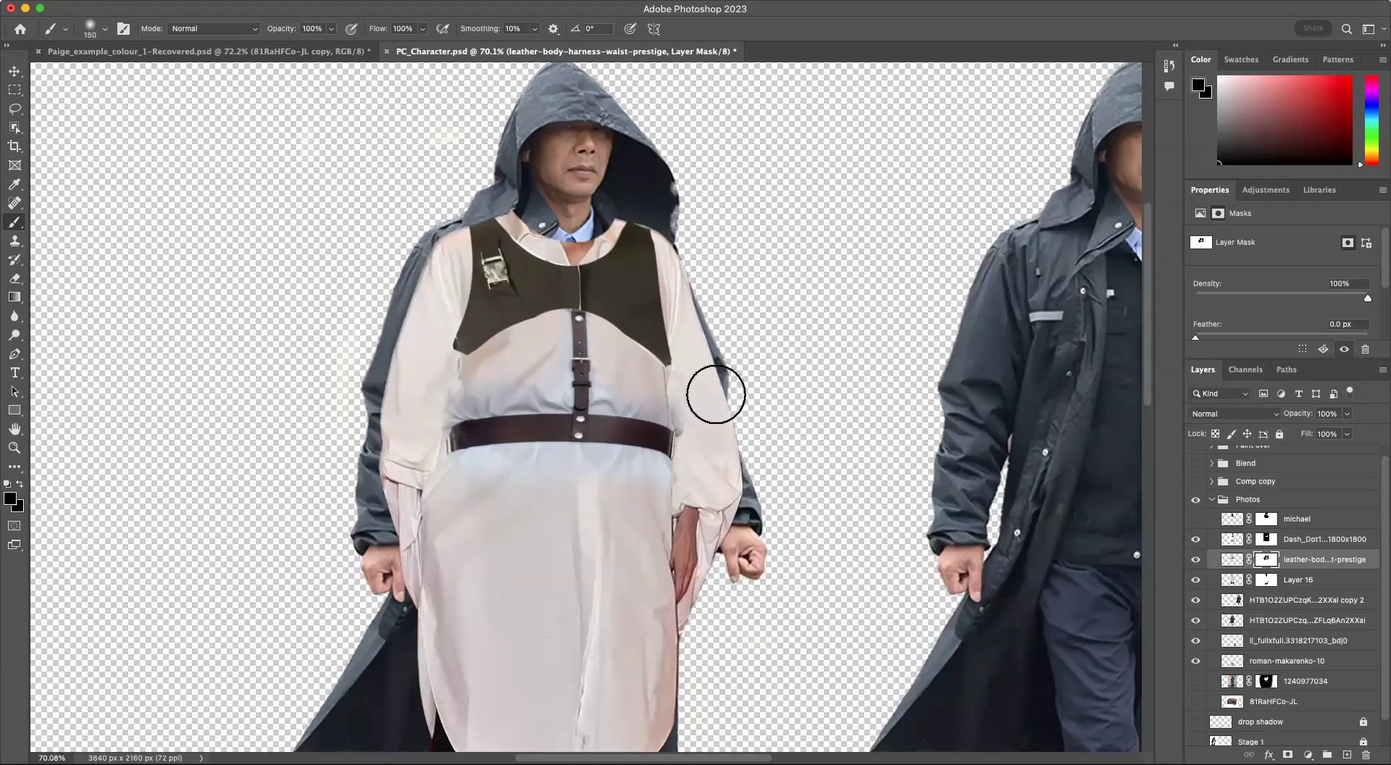
# Step: Shift the harness slightly upward to sit better under the vest, and apply the transform
pyautogui.press('super+t')
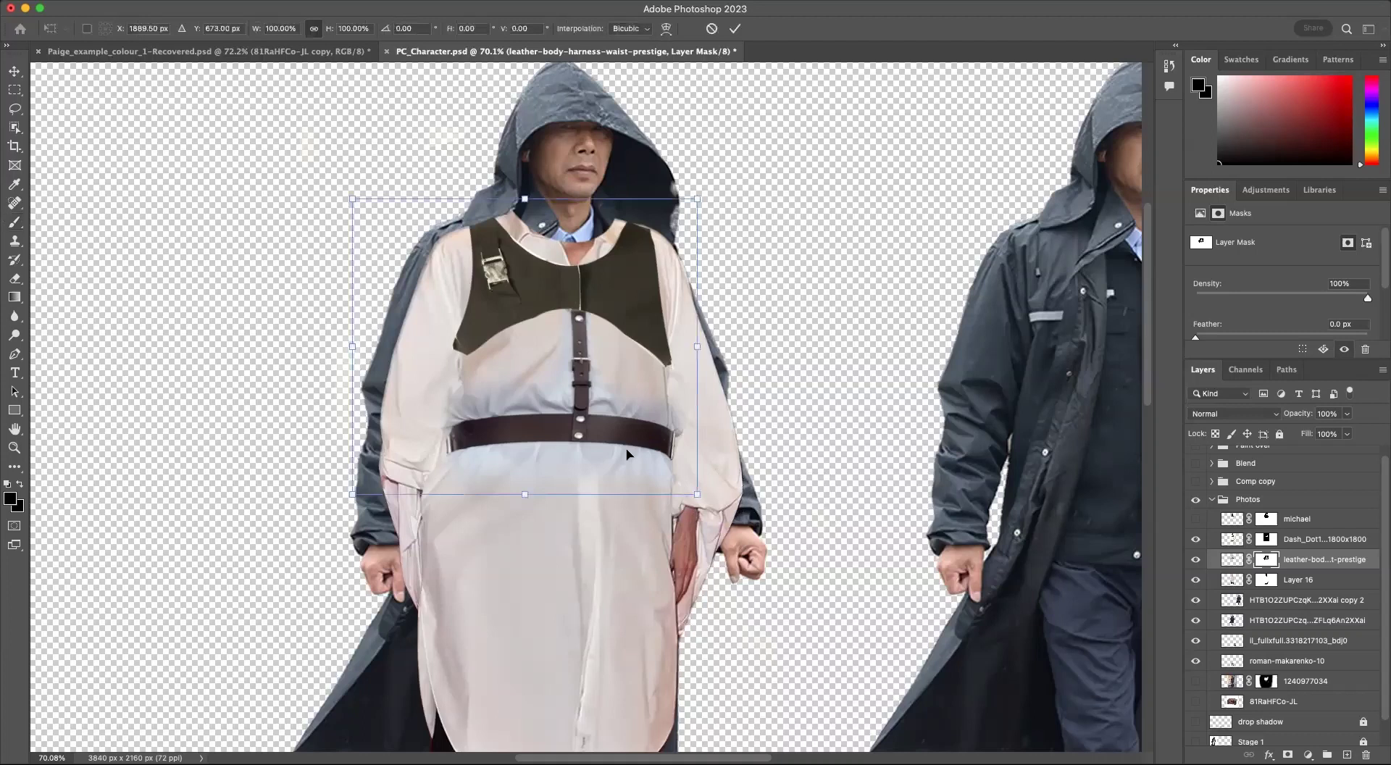
pyautogui.moveTo(585, 426); pyautogui.dragTo(578, 417)
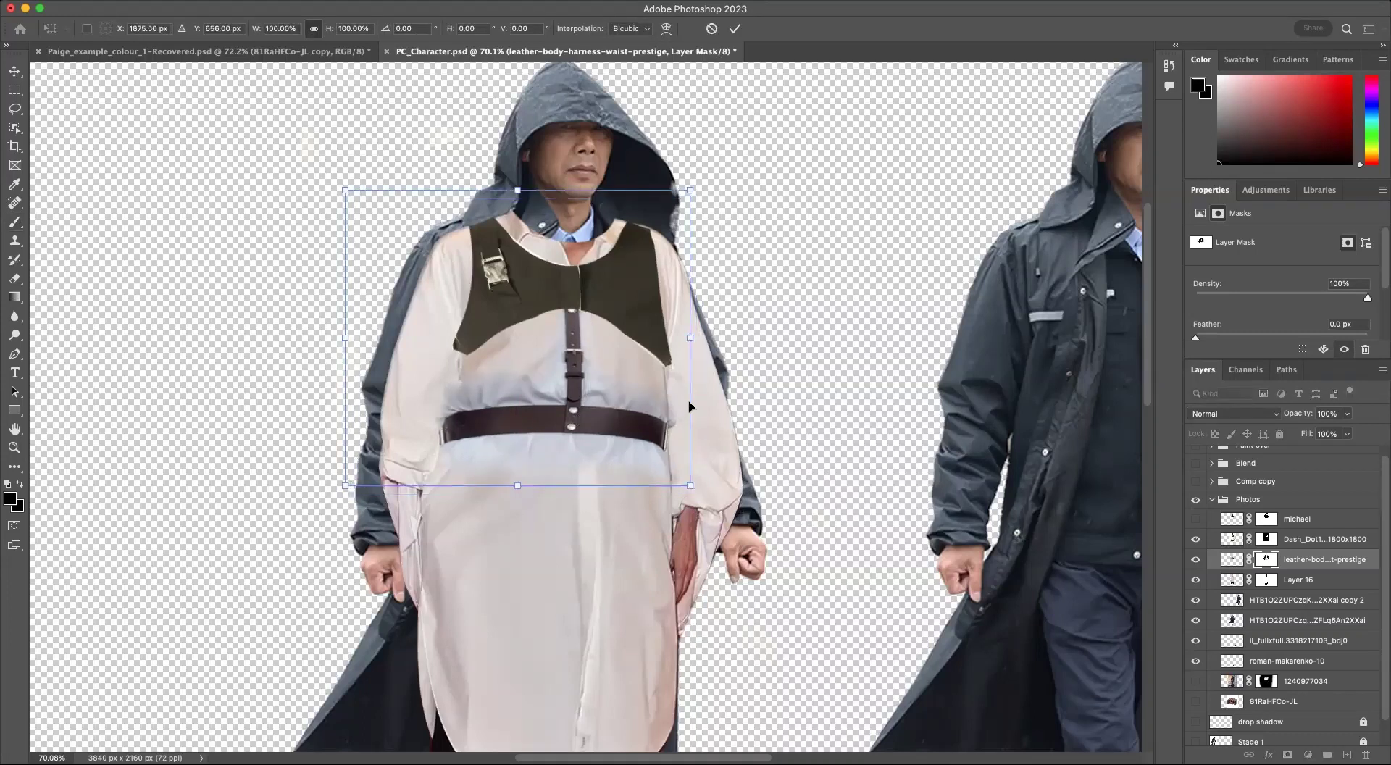
pyautogui.press('Return')
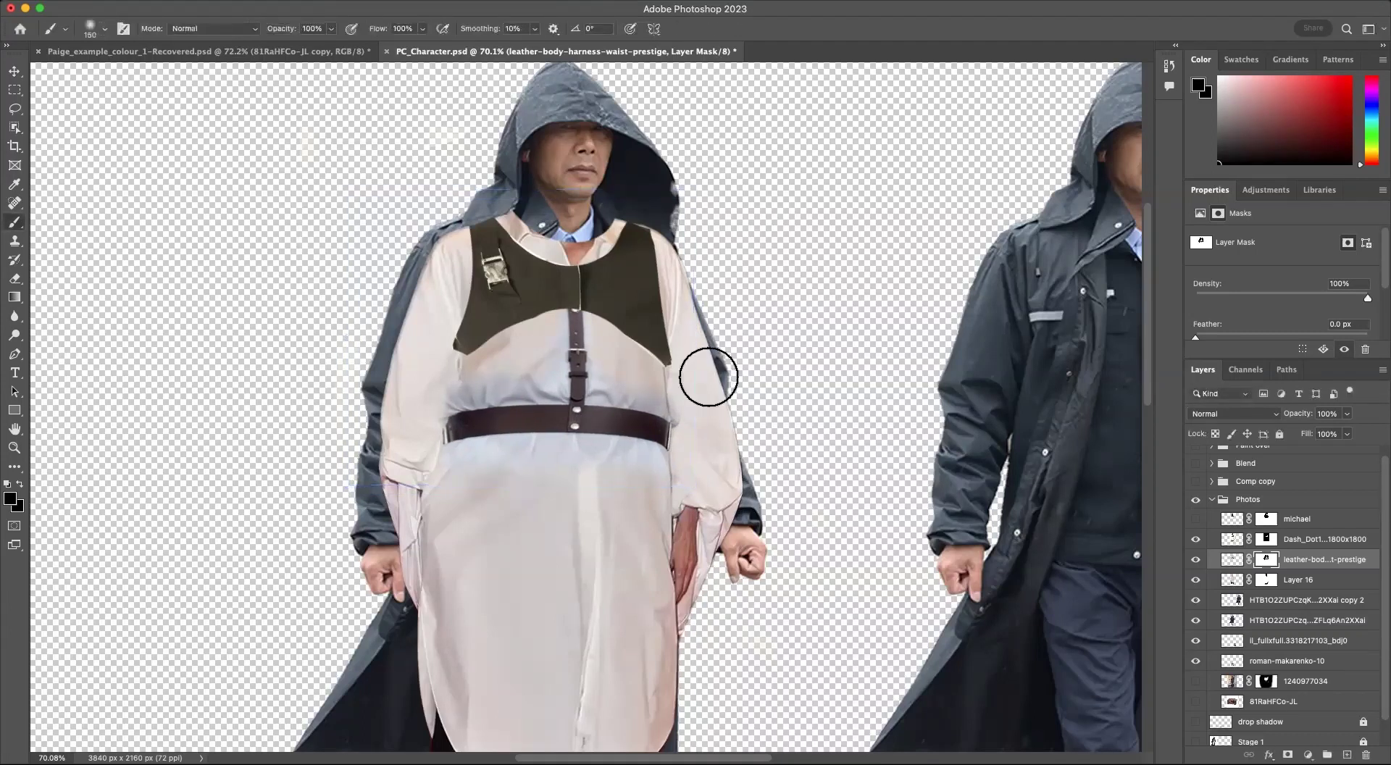
# Step: Identify the left raincoat figure's layer, move it to the top of the Photos group, and add a layer mask to it
pyautogui.scroll(-5, 680, 256)
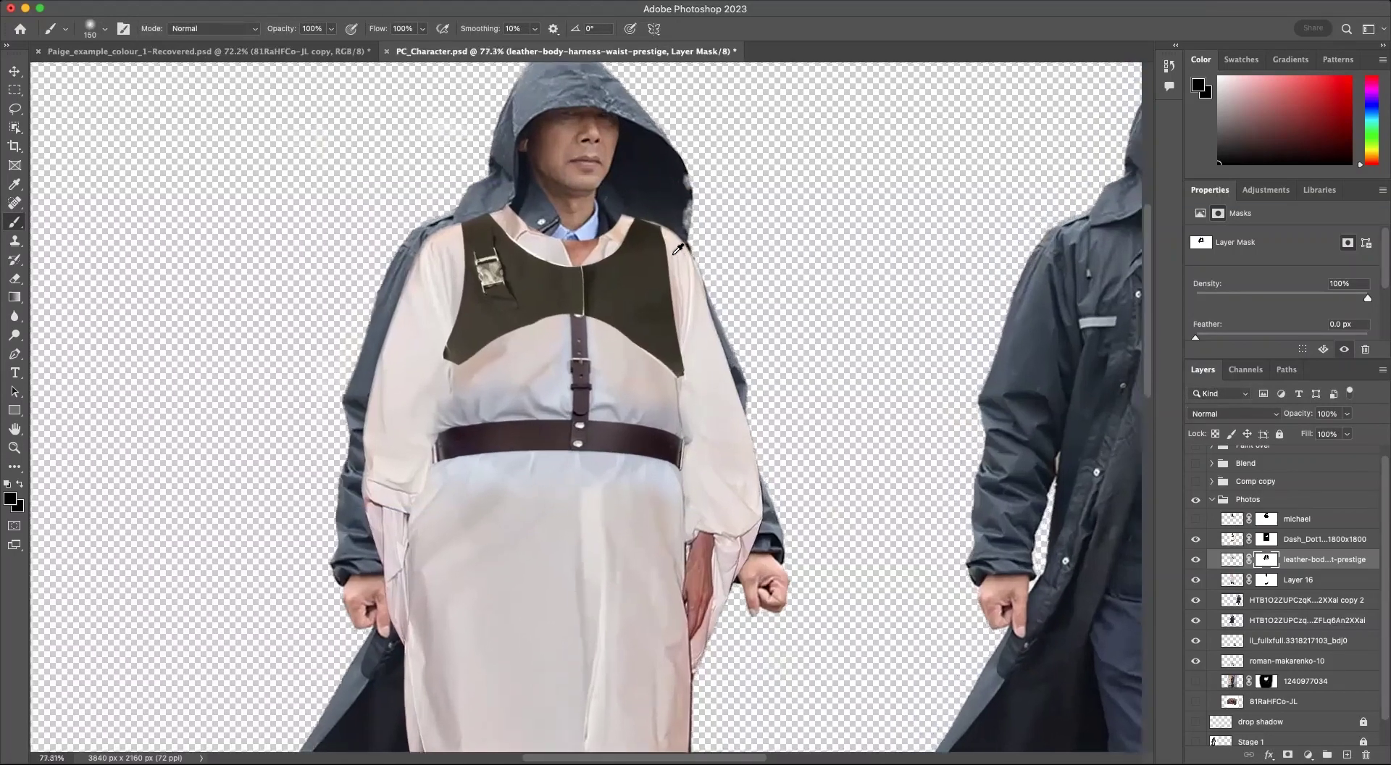
pyautogui.scroll(2, 688, 326)
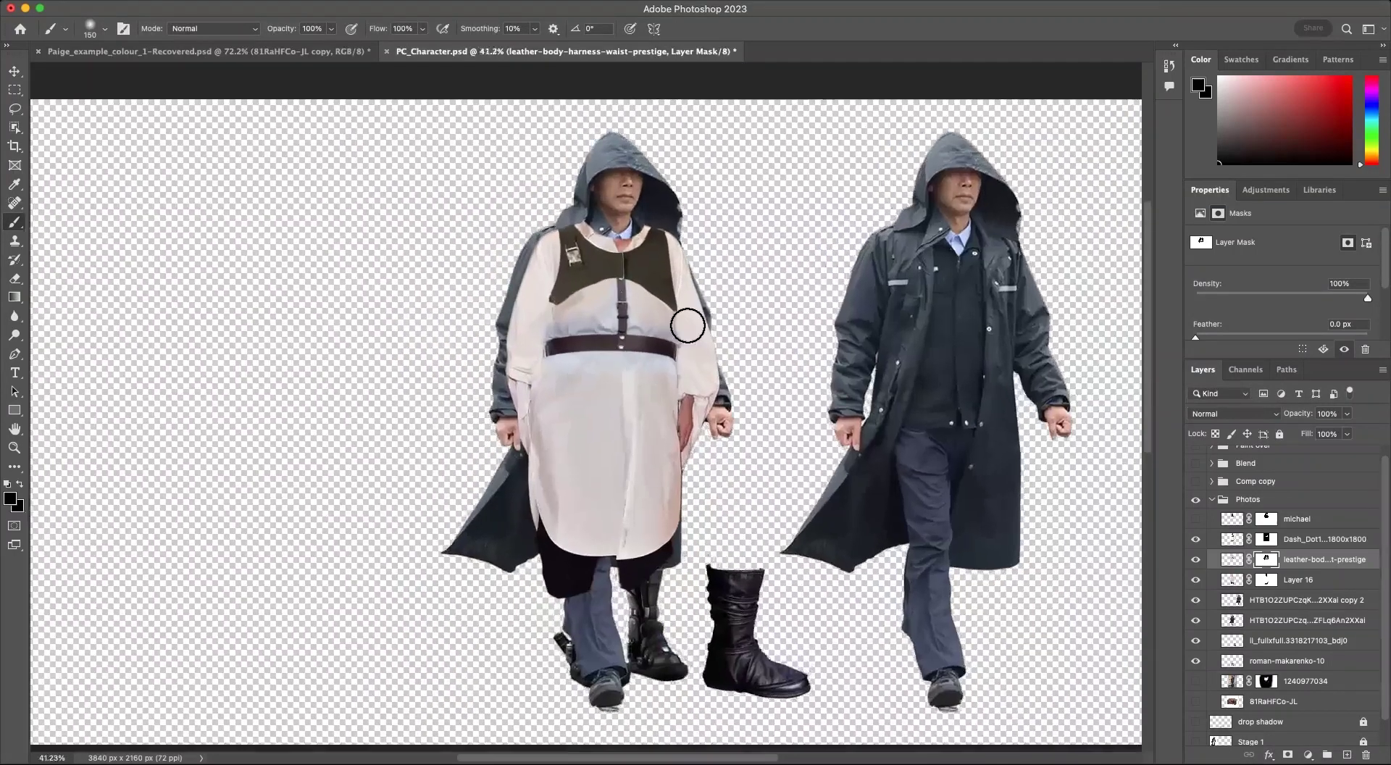
pyautogui.click(1195, 581)
pyautogui.click(1195, 581)
pyautogui.click(1196, 620)
pyautogui.click(1196, 619)
pyautogui.click(1196, 601)
pyautogui.click(1195, 620)
pyautogui.click(1195, 621)
pyautogui.click(1294, 621)
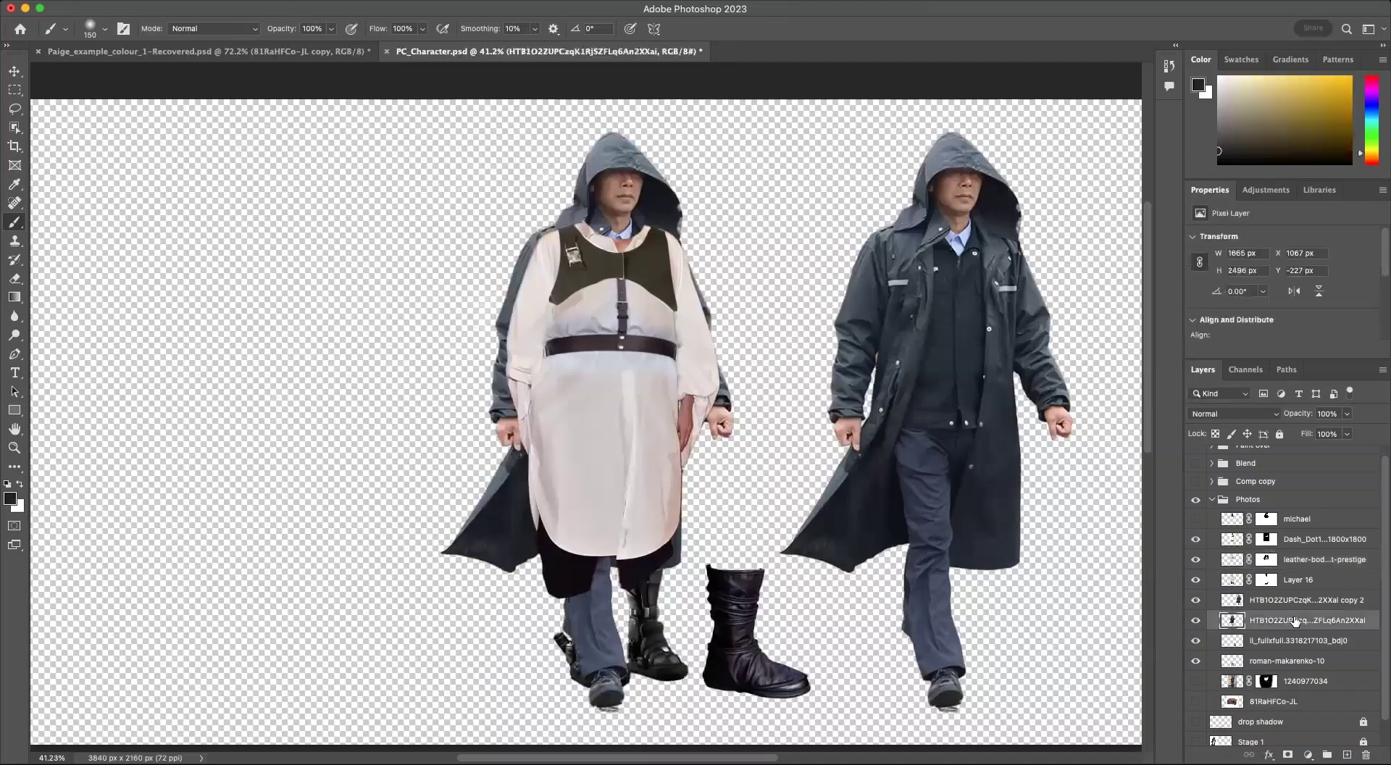
pyautogui.moveTo(1283, 621); pyautogui.dragTo(1290, 543)
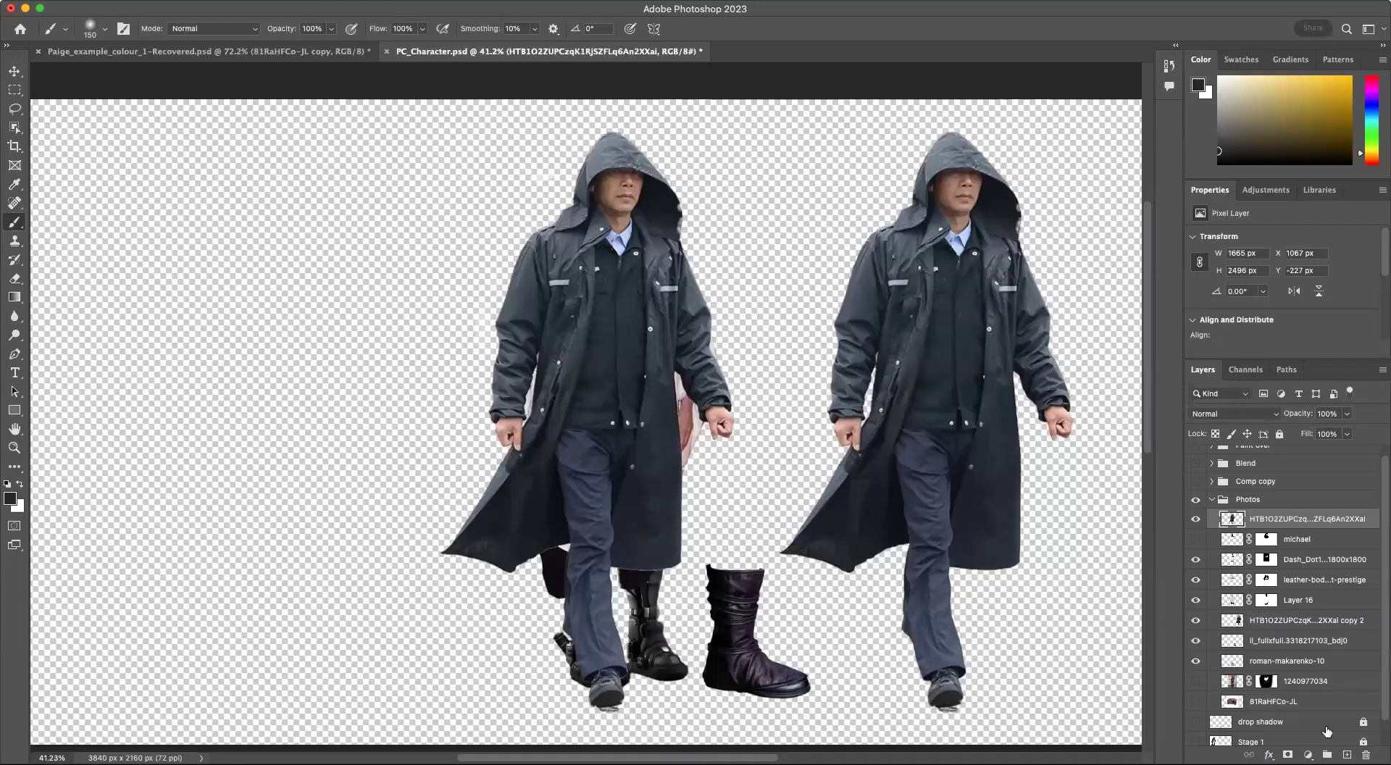
pyautogui.click(1287, 754)
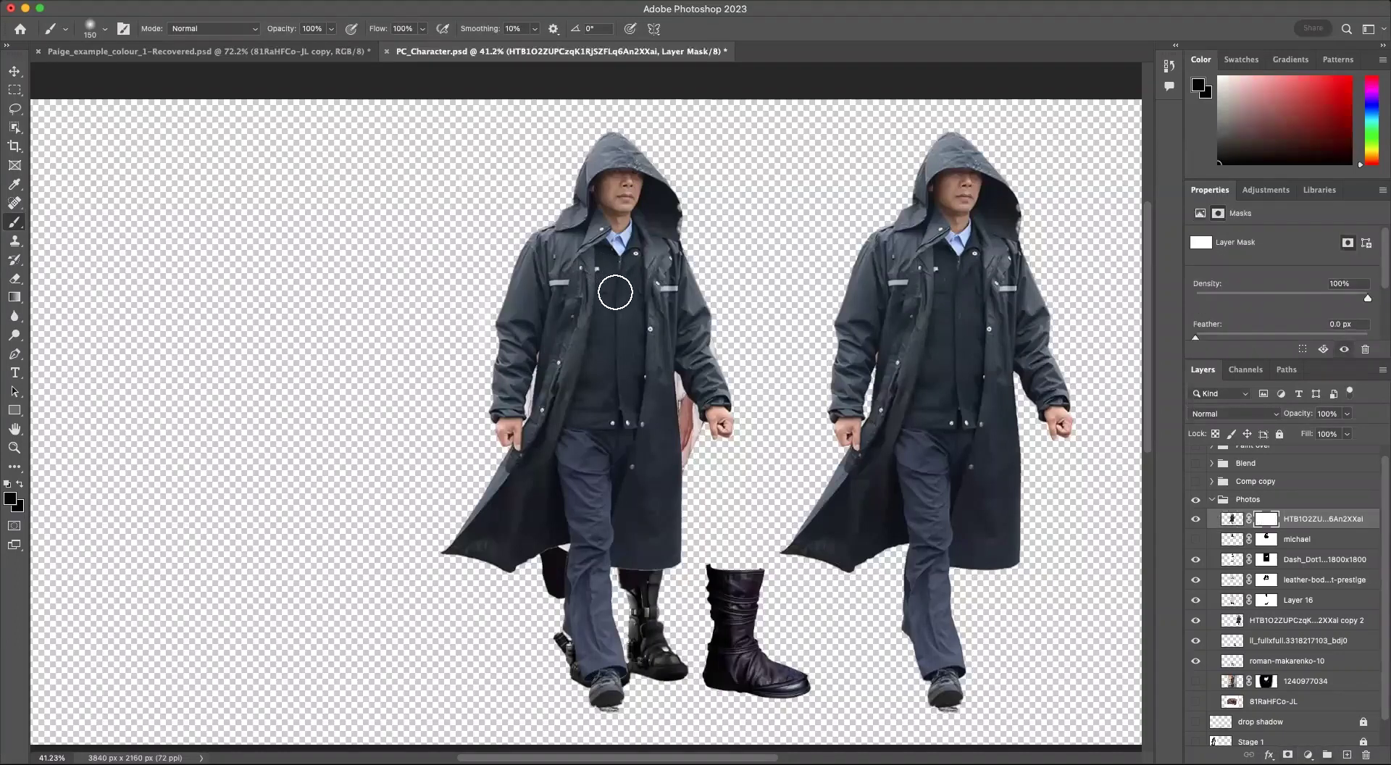
# Step: Mask out the raincoat figure's inner jacket and trousers with the Hard Round brush to expose the vest, harness, shirt and boots
pyautogui.moveTo(620, 265); pyautogui.dragTo(583, 449)
pyautogui.press('super+z')
pyautogui.click(105, 29)
pyautogui.click(111, 257)
pyautogui.moveTo(618, 302)
pyautogui.mouseDown()
pyautogui.moveTo(600, 431)
pyautogui.moveTo(615, 309)
pyautogui.moveTo(577, 452)
pyautogui.moveTo(589, 537)
pyautogui.moveTo(577, 634)
pyautogui.moveTo(596, 684)
pyautogui.moveTo(628, 701)
pyautogui.moveTo(577, 559)
pyautogui.mouseUp()
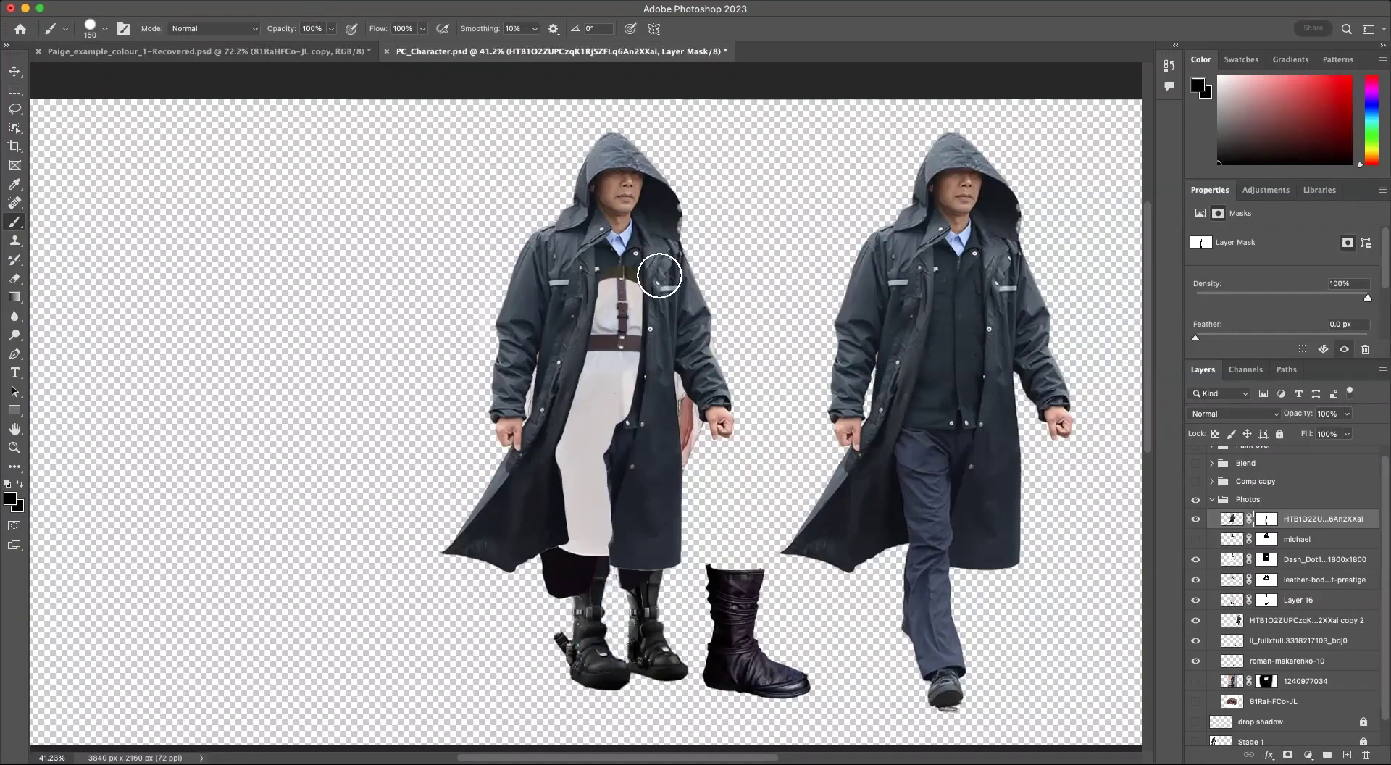
pyautogui.moveTo(609, 369); pyautogui.dragTo(589, 536)
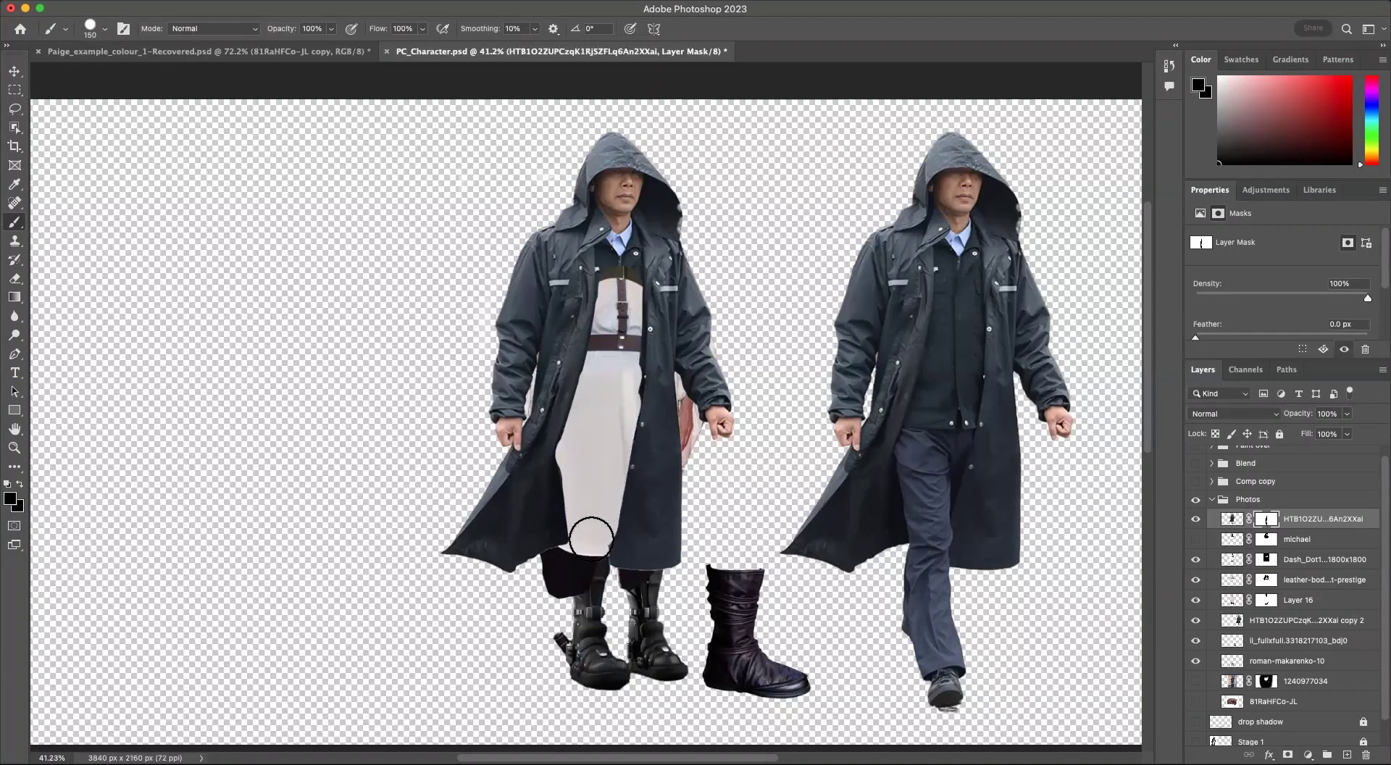
pyautogui.moveTo(626, 297); pyautogui.dragTo(620, 395)
pyautogui.moveTo(629, 299); pyautogui.dragTo(619, 389)
pyautogui.moveTo(655, 268); pyautogui.dragTo(615, 373)
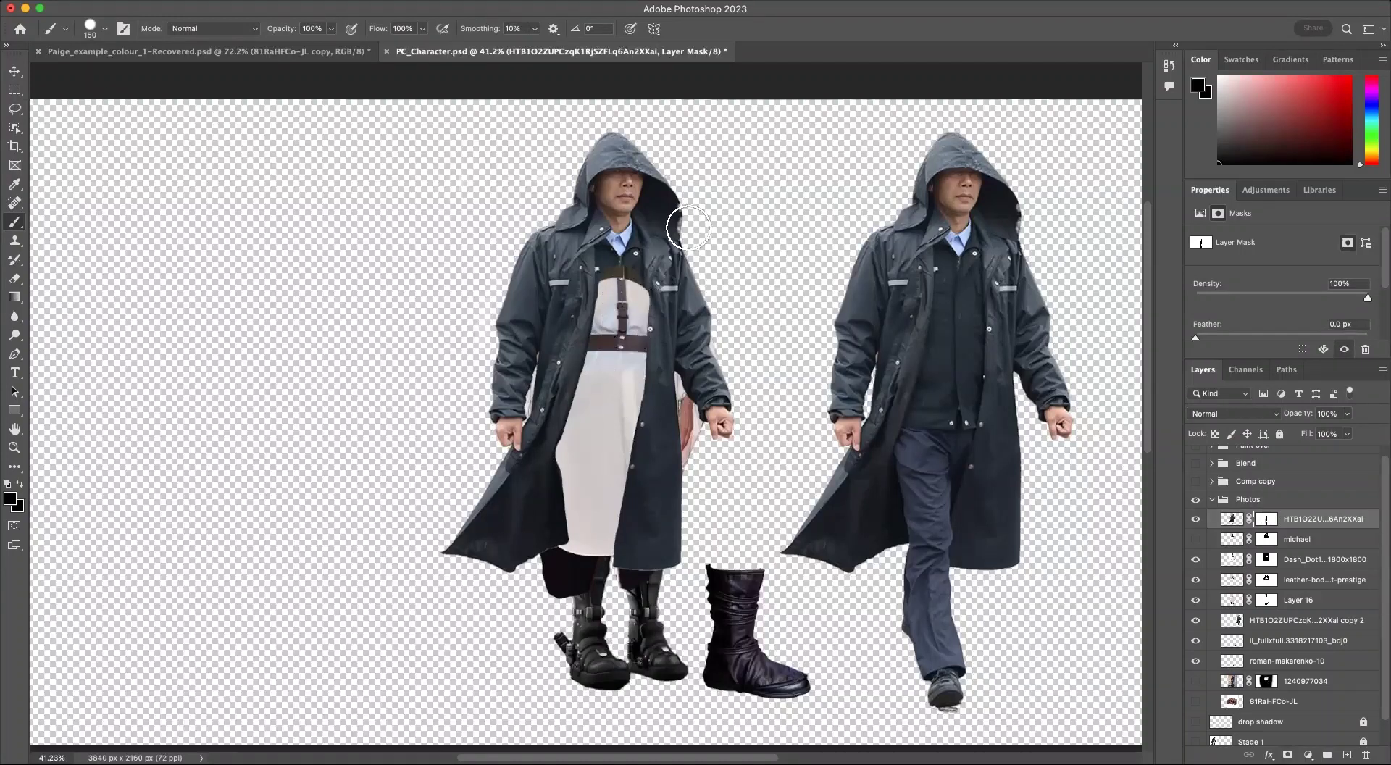
pyautogui.moveTo(628, 311); pyautogui.dragTo(622, 382)
# Step: Reduce the brush to 70 px and mask out the raincoat figure's blue shirt collar around the neck
pyautogui.press('[')
pyautogui.press('[')
pyautogui.press('[')
pyautogui.press('[')
pyautogui.press('[')
pyautogui.moveTo(613, 263)
pyautogui.mouseDown()
pyautogui.moveTo(605, 282)
pyautogui.moveTo(617, 211)
pyautogui.moveTo(626, 236)
pyautogui.mouseUp()
pyautogui.moveTo(611, 185)
pyautogui.mouseDown()
pyautogui.moveTo(624, 201)
pyautogui.moveTo(622, 178)
pyautogui.moveTo(650, 190)
pyautogui.moveTo(609, 187)
pyautogui.mouseUp()
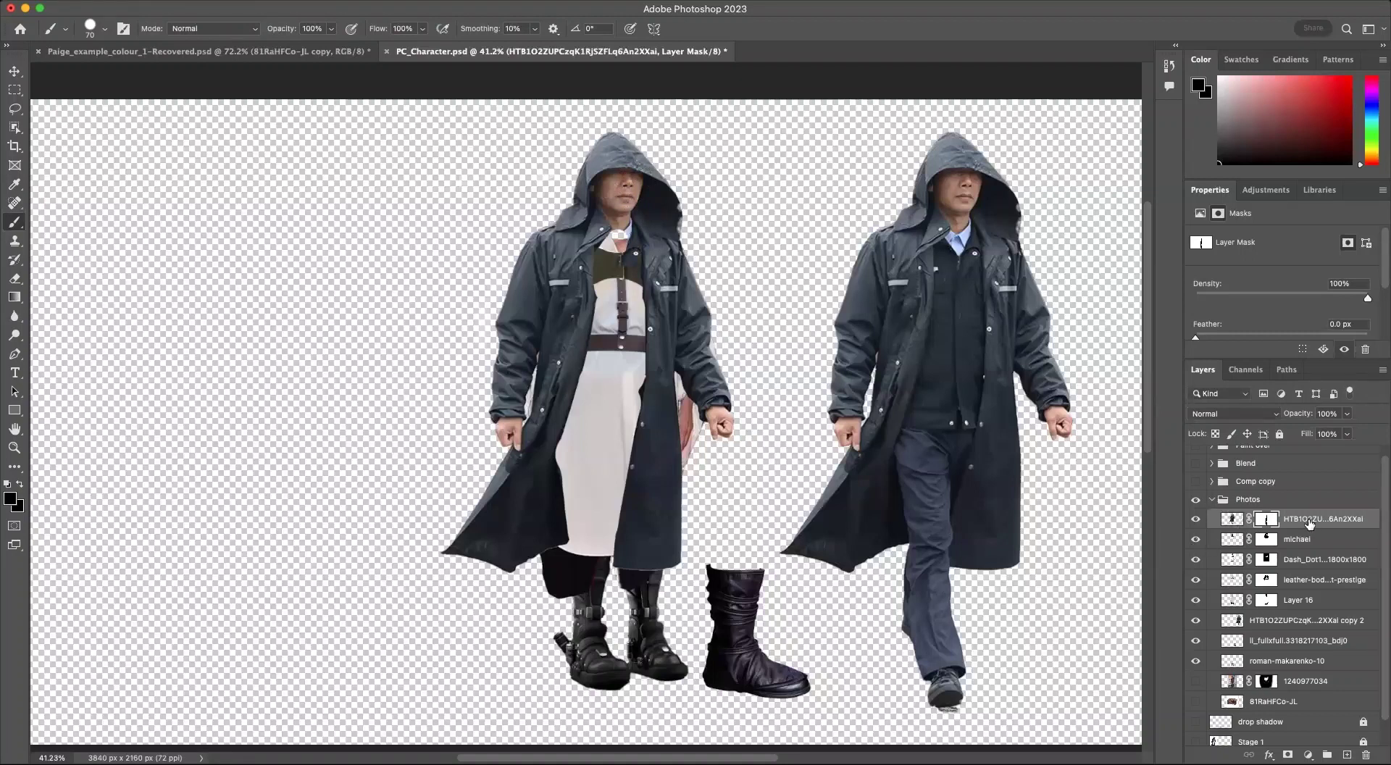
# Step: Move the raincoat layer below the face layer in the Photos group, and select the face layer
pyautogui.moveTo(1290, 523); pyautogui.dragTo(1314, 553)
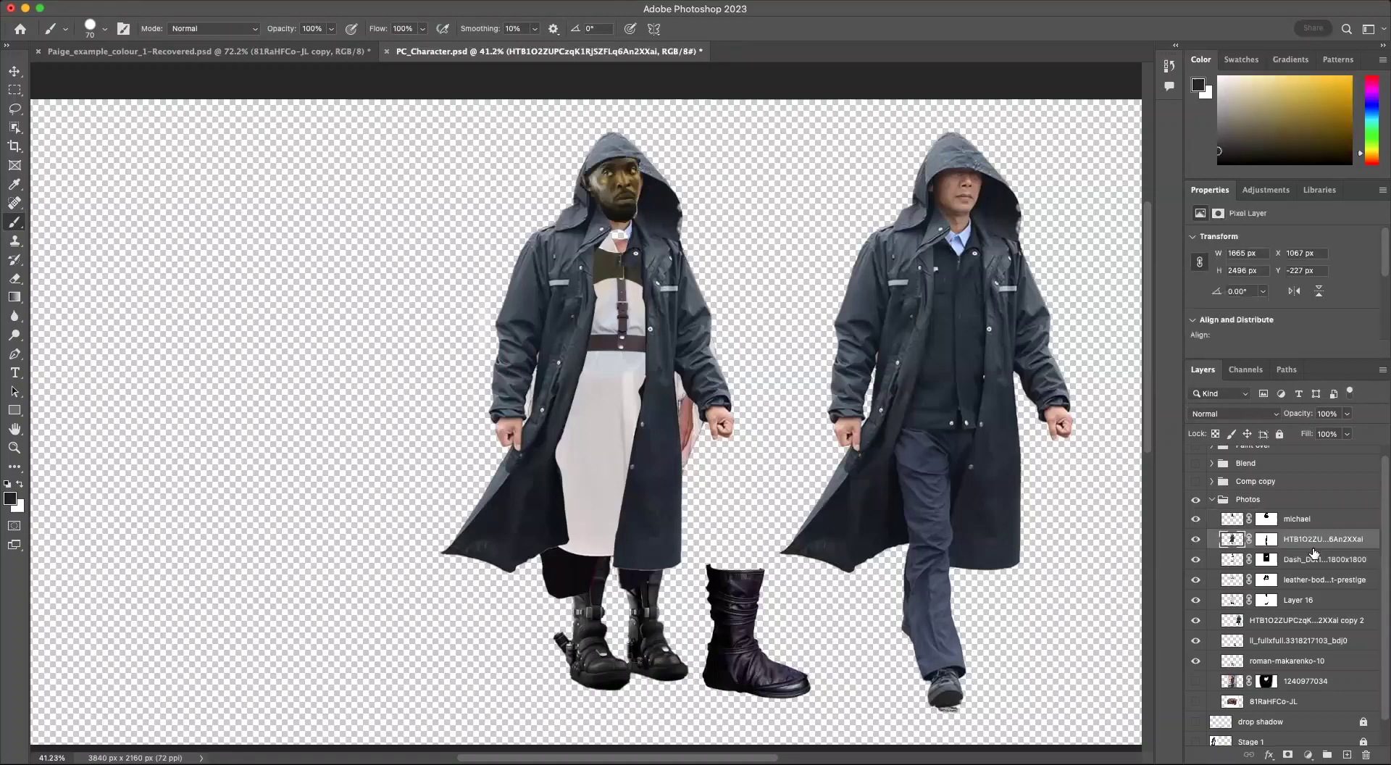
pyautogui.click(1301, 522)
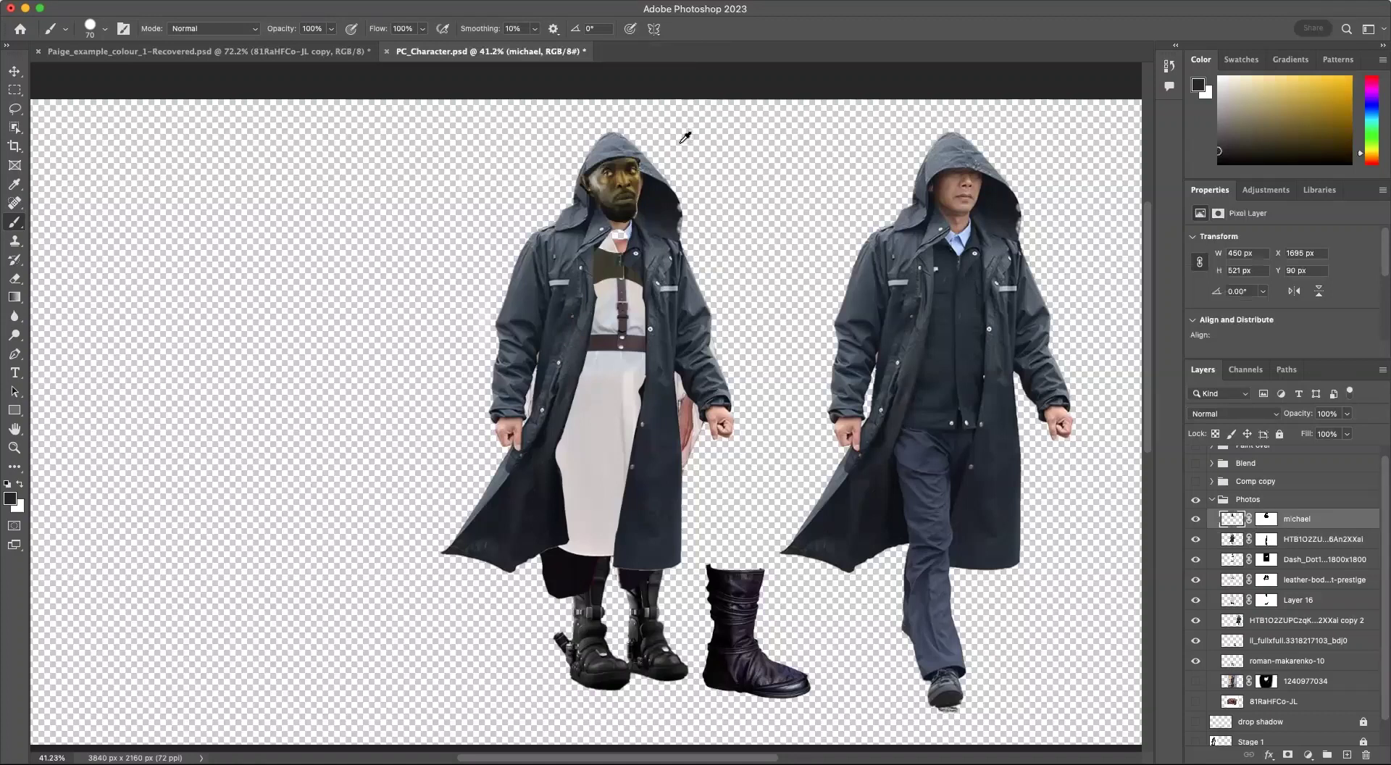
pyautogui.scroll(6, 678, 138)
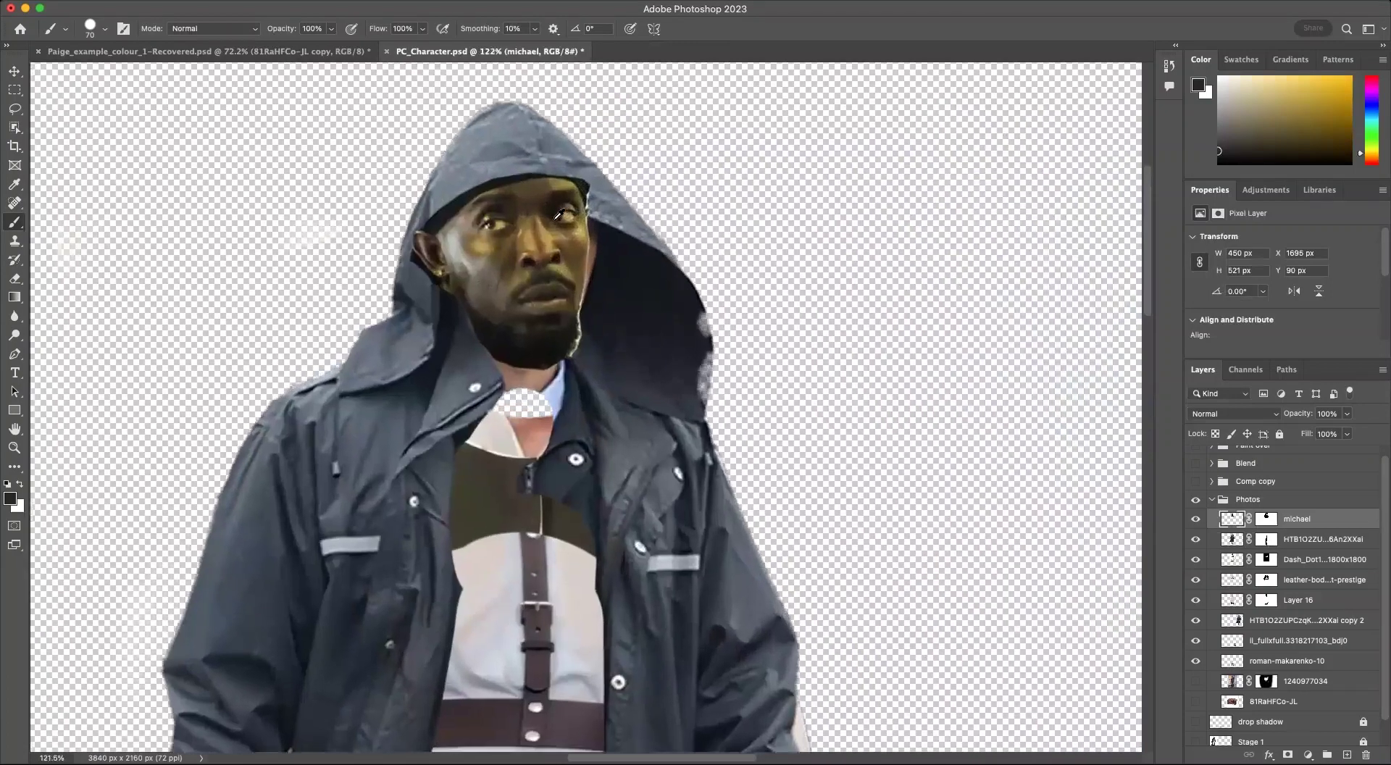
pyautogui.scroll(1, 579, 211)
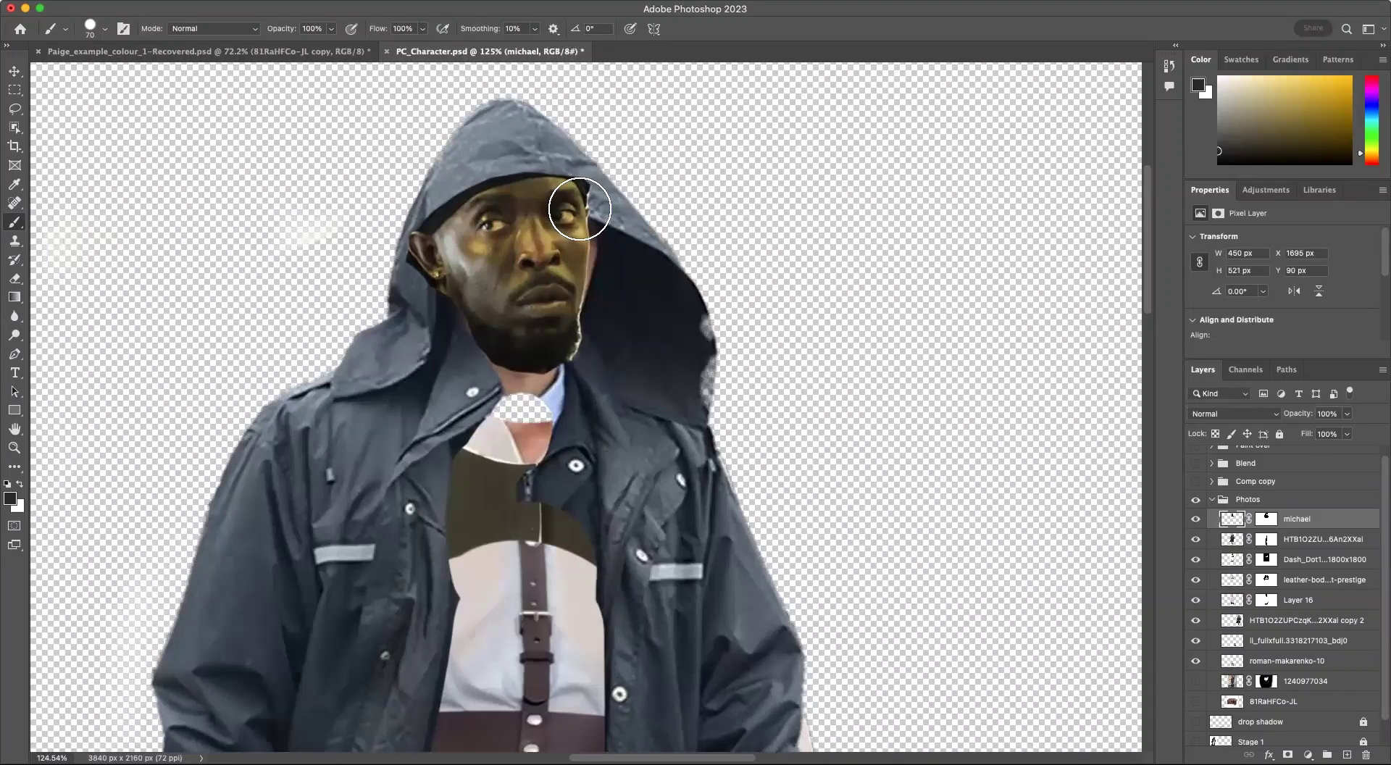
# Step: Scale the face to 95.69%, rotate it about 10.4°, position it inside the left figure's hood, and apply the transform
pyautogui.press('super+t')
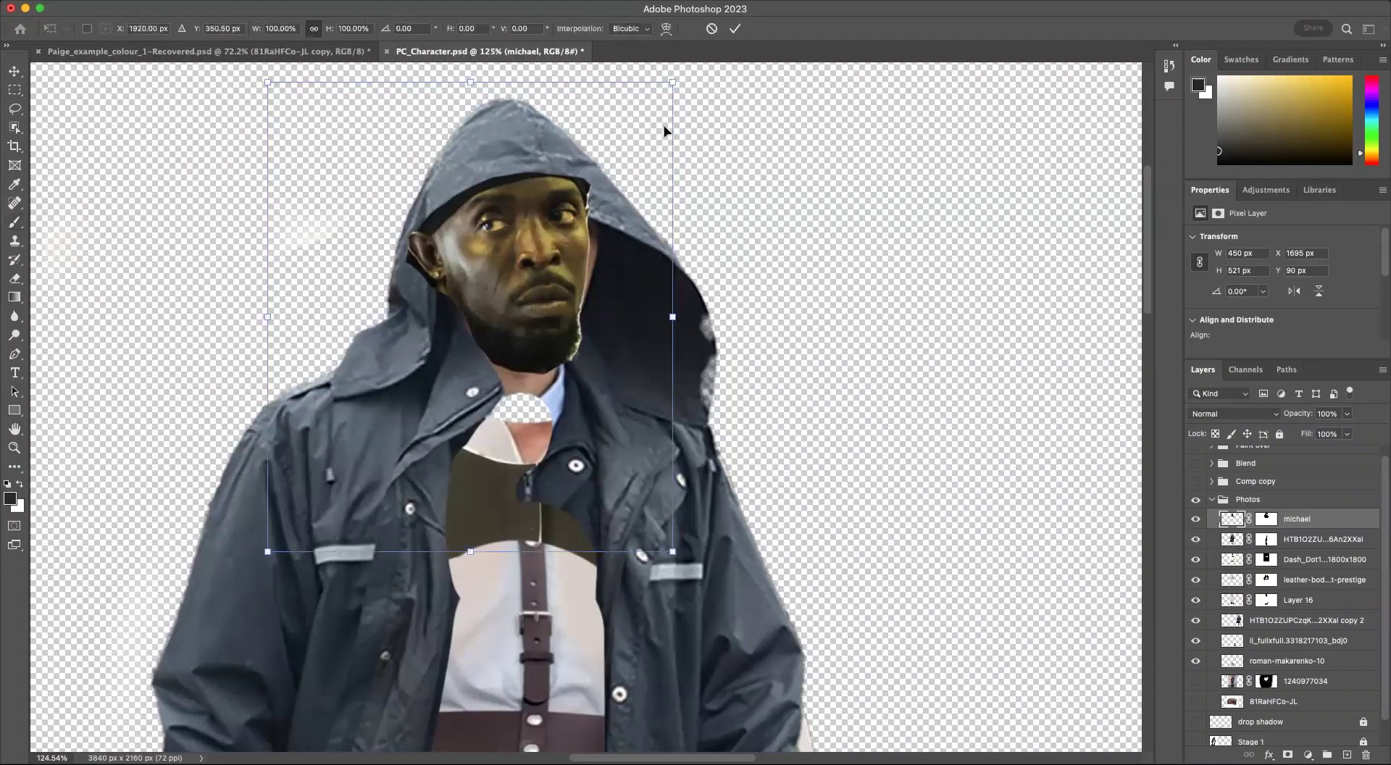
pyautogui.moveTo(672, 81); pyautogui.dragTo(739, 128)
pyautogui.moveTo(533, 325)
pyautogui.mouseDown()
pyautogui.moveTo(581, 347)
pyautogui.moveTo(538, 309)
pyautogui.mouseUp()
pyautogui.moveTo(567, 375); pyautogui.dragTo(617, 360)
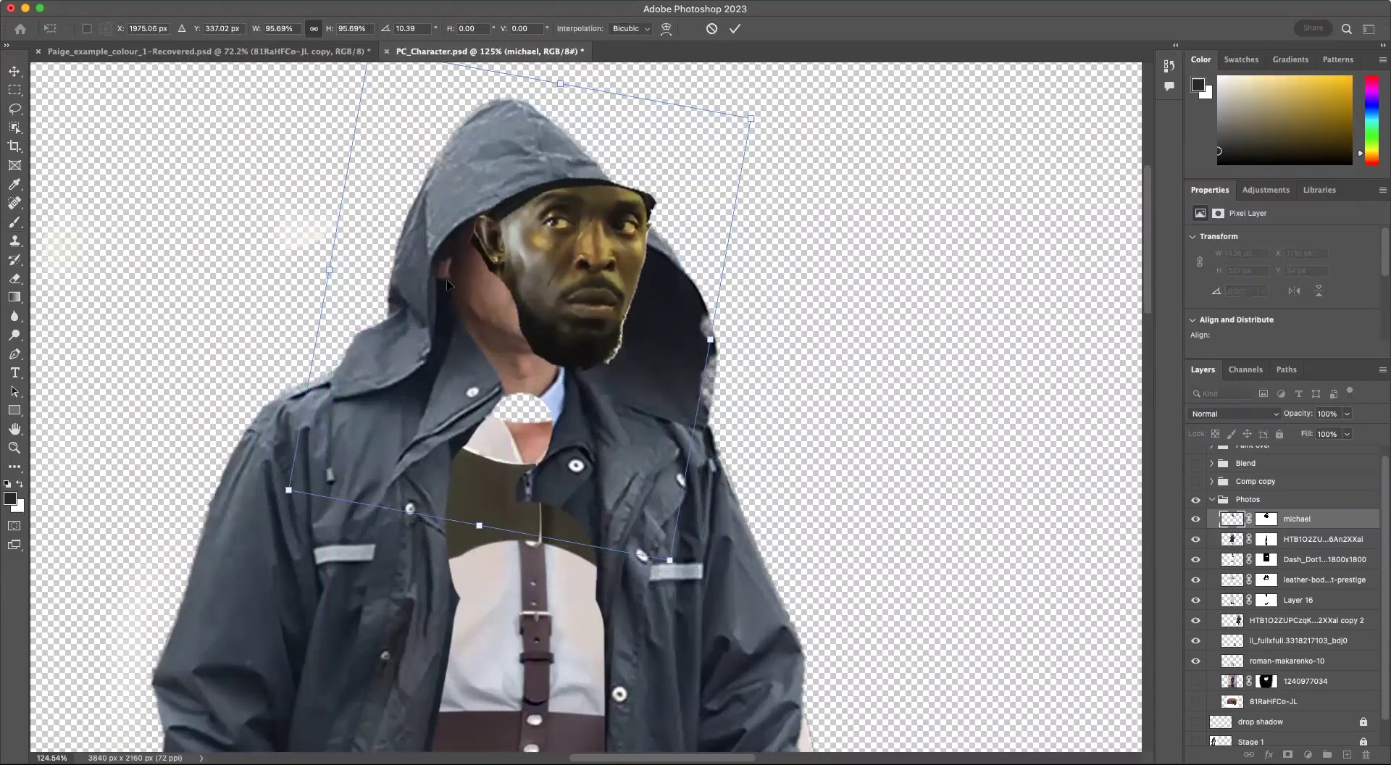
pyautogui.moveTo(520, 274); pyautogui.dragTo(506, 283)
pyautogui.moveTo(615, 255); pyautogui.dragTo(548, 357)
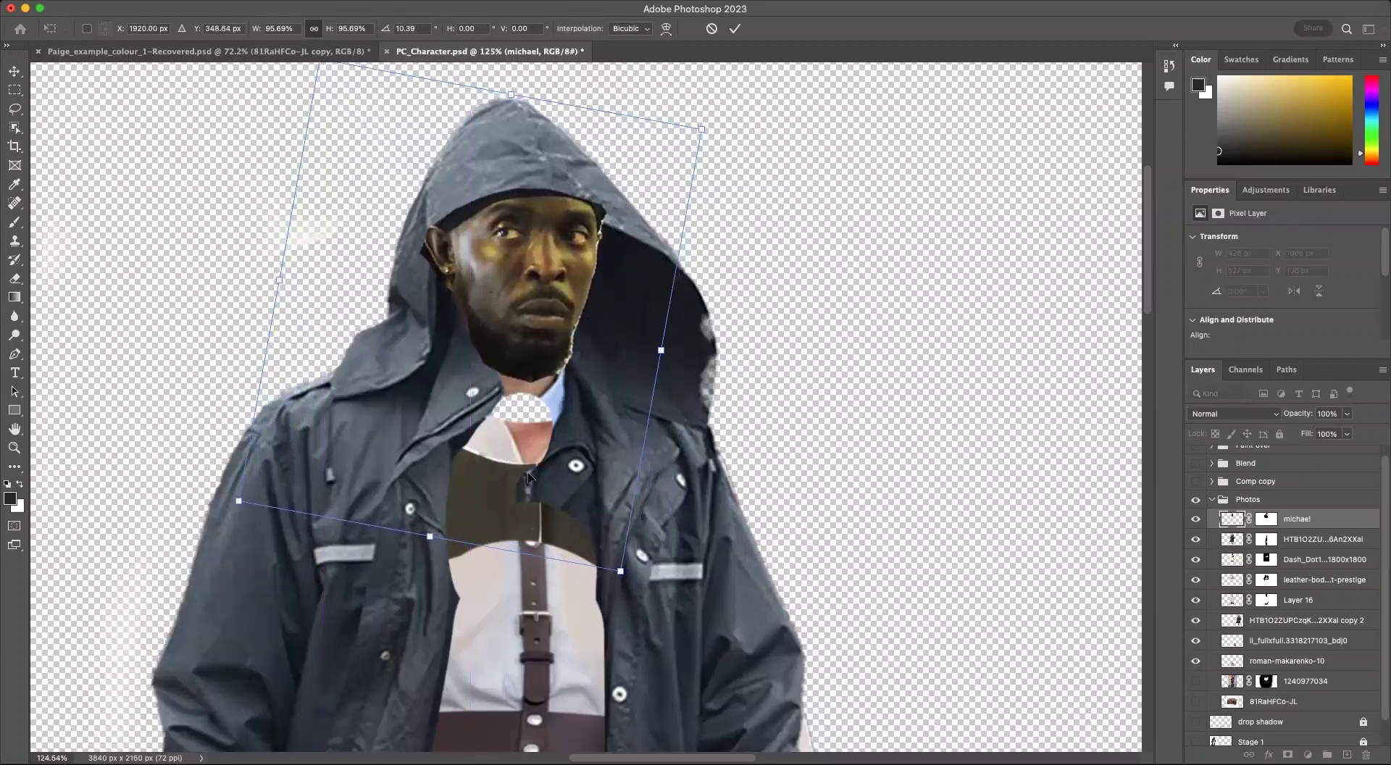
pyautogui.press('Return')
# Step: Erase the excess edges around the face with a 60 px Hard Round eraser so it fits under the hood and over the neck
pyautogui.press('b')
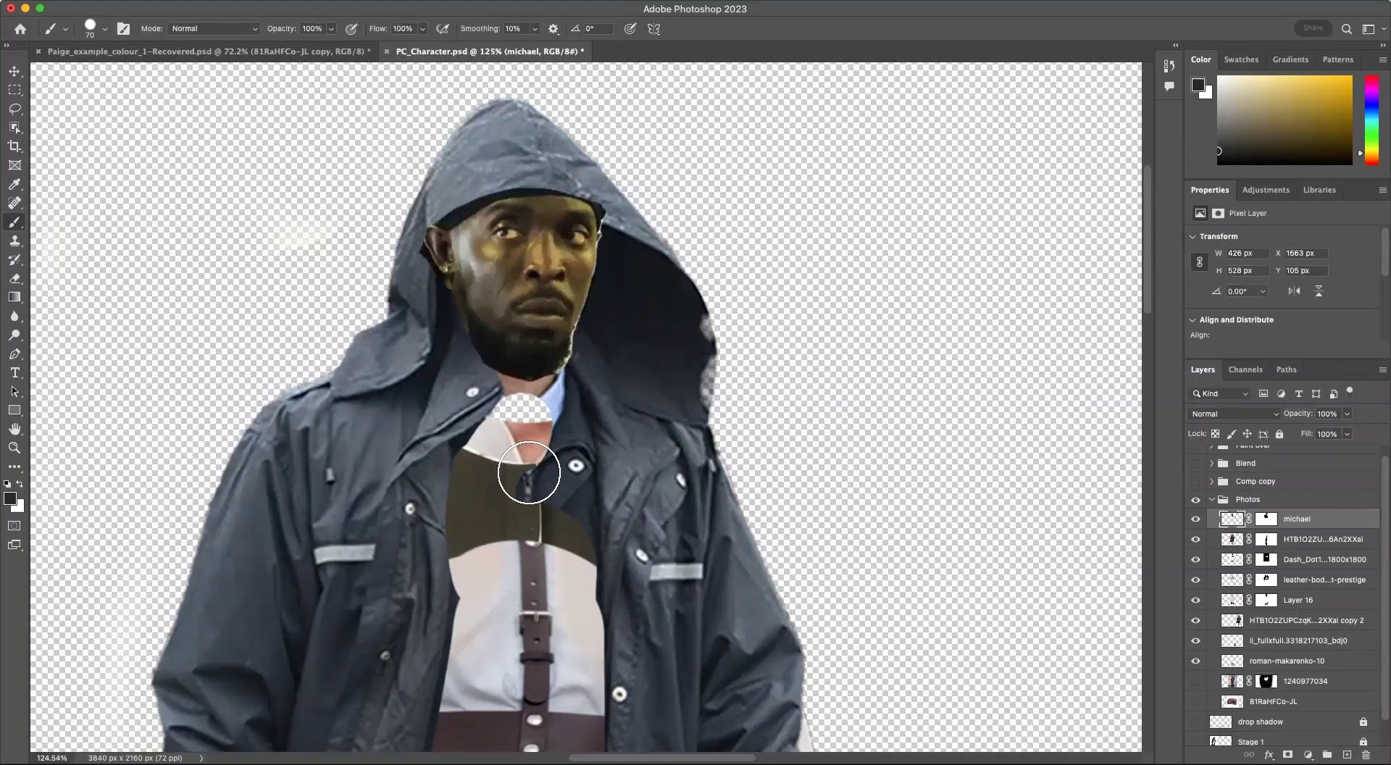
pyautogui.press('e')
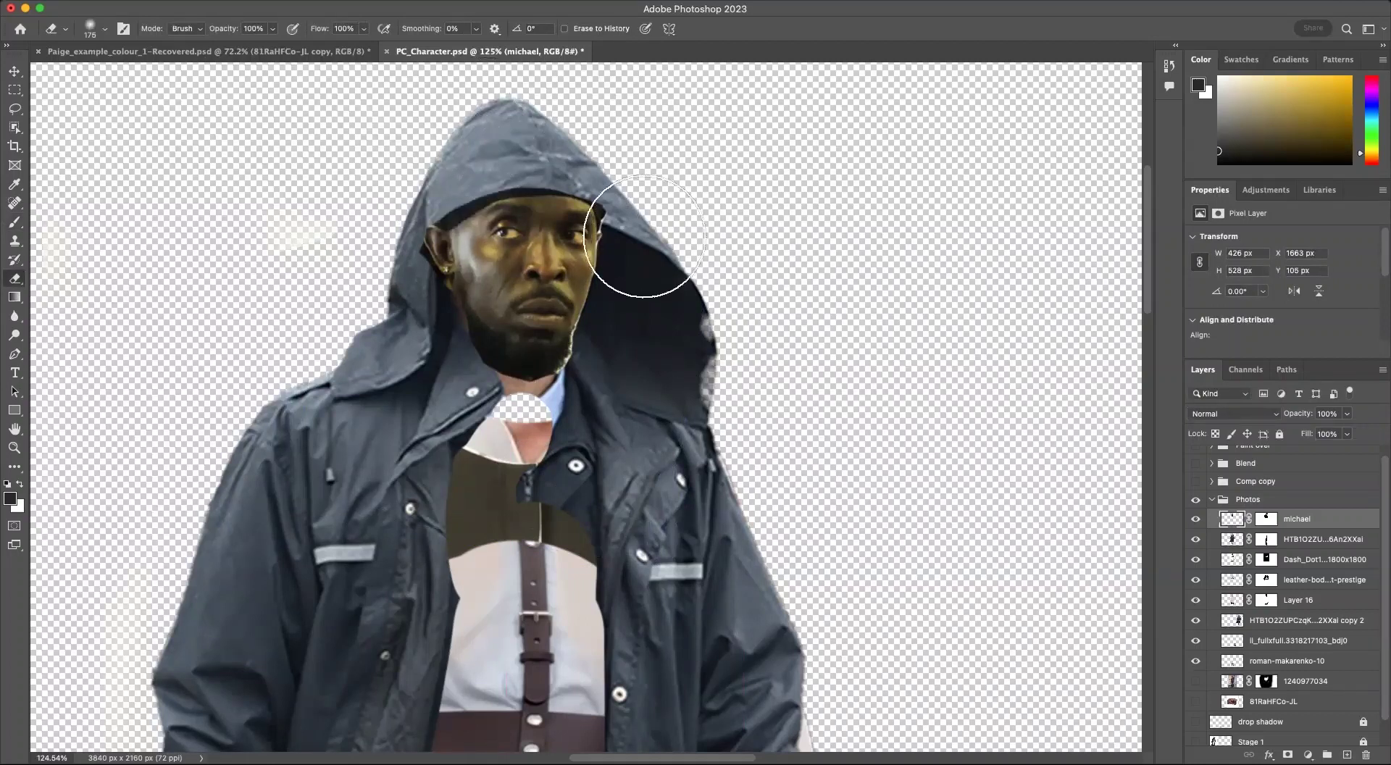
pyautogui.click(104, 29)
pyautogui.click(103, 170)
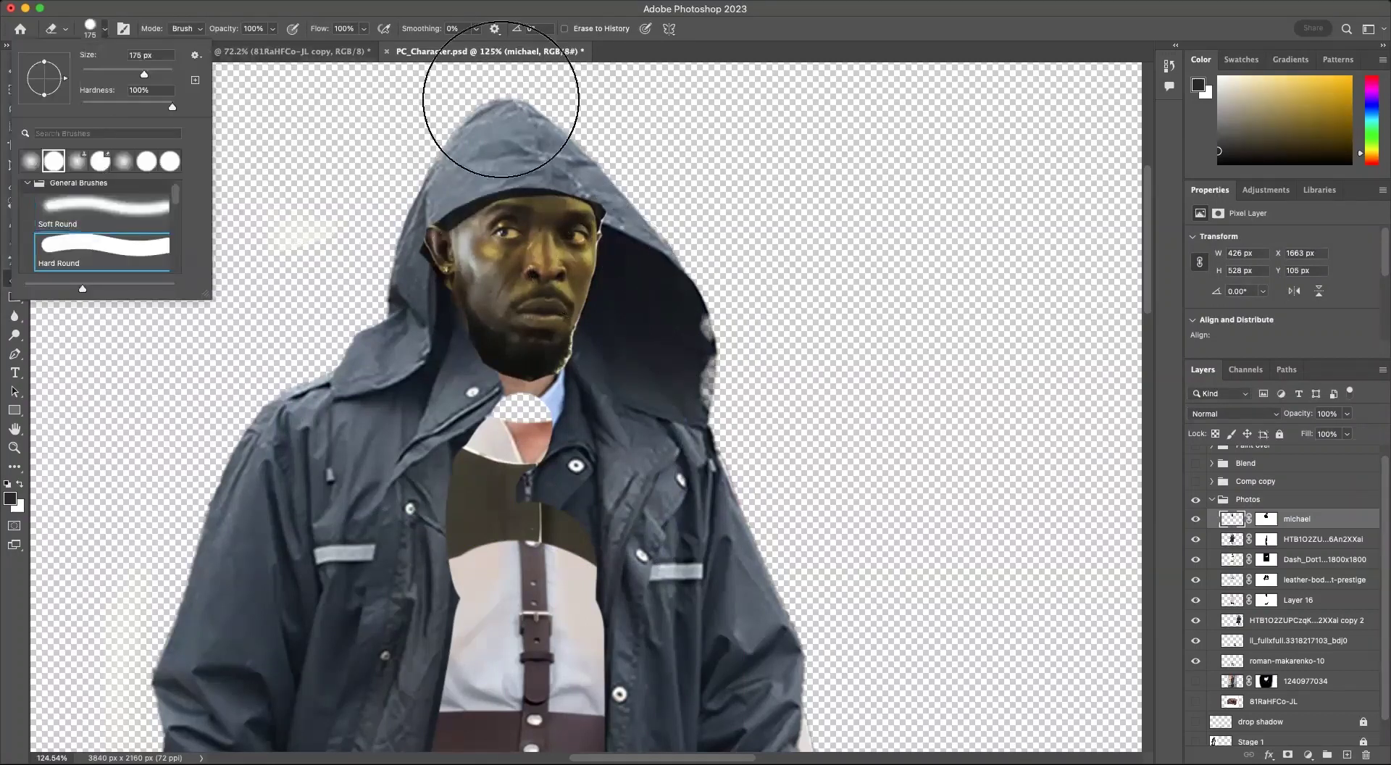
pyautogui.press('Return')
pyautogui.press('[')
pyautogui.press('[')
pyautogui.press('[')
pyautogui.press('[')
pyautogui.press('[')
pyautogui.press('[')
pyautogui.press('[')
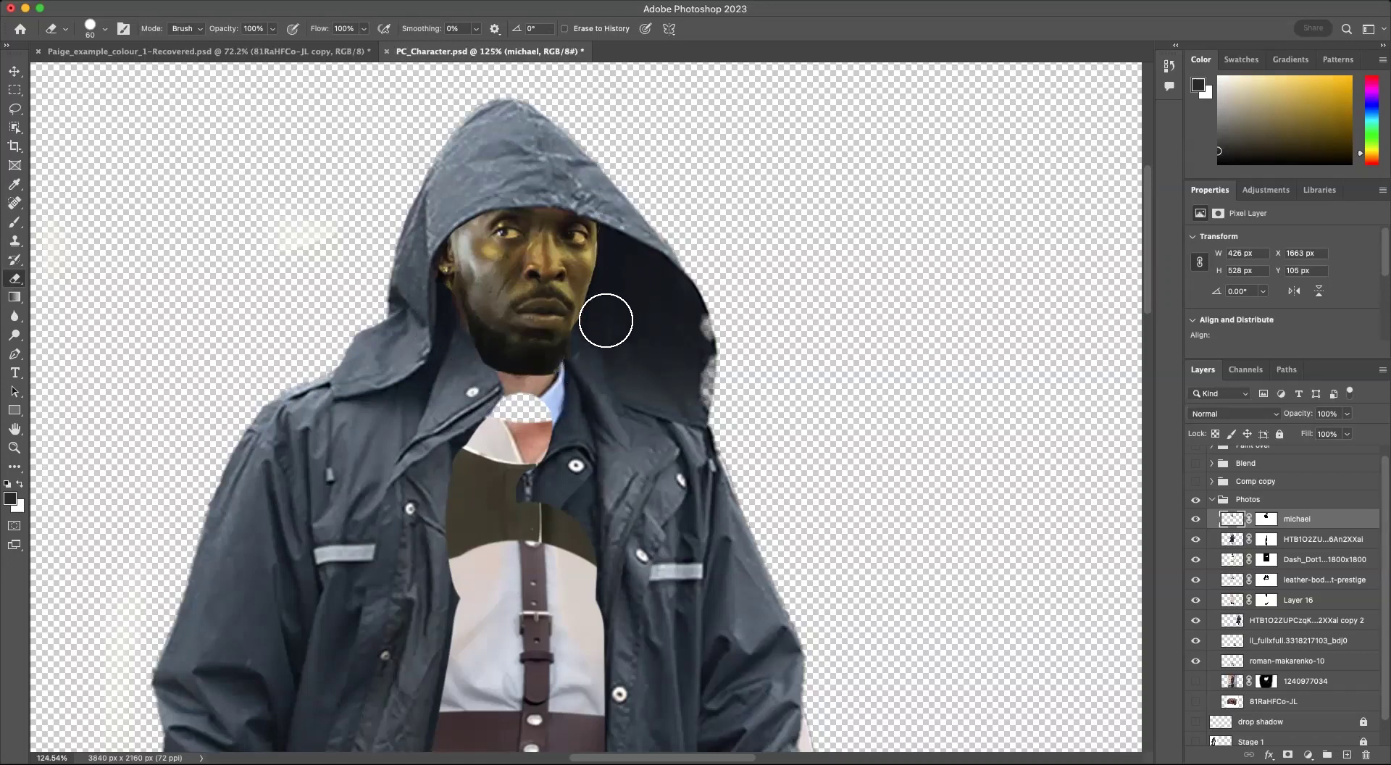
pyautogui.scroll(5, 560, 304)
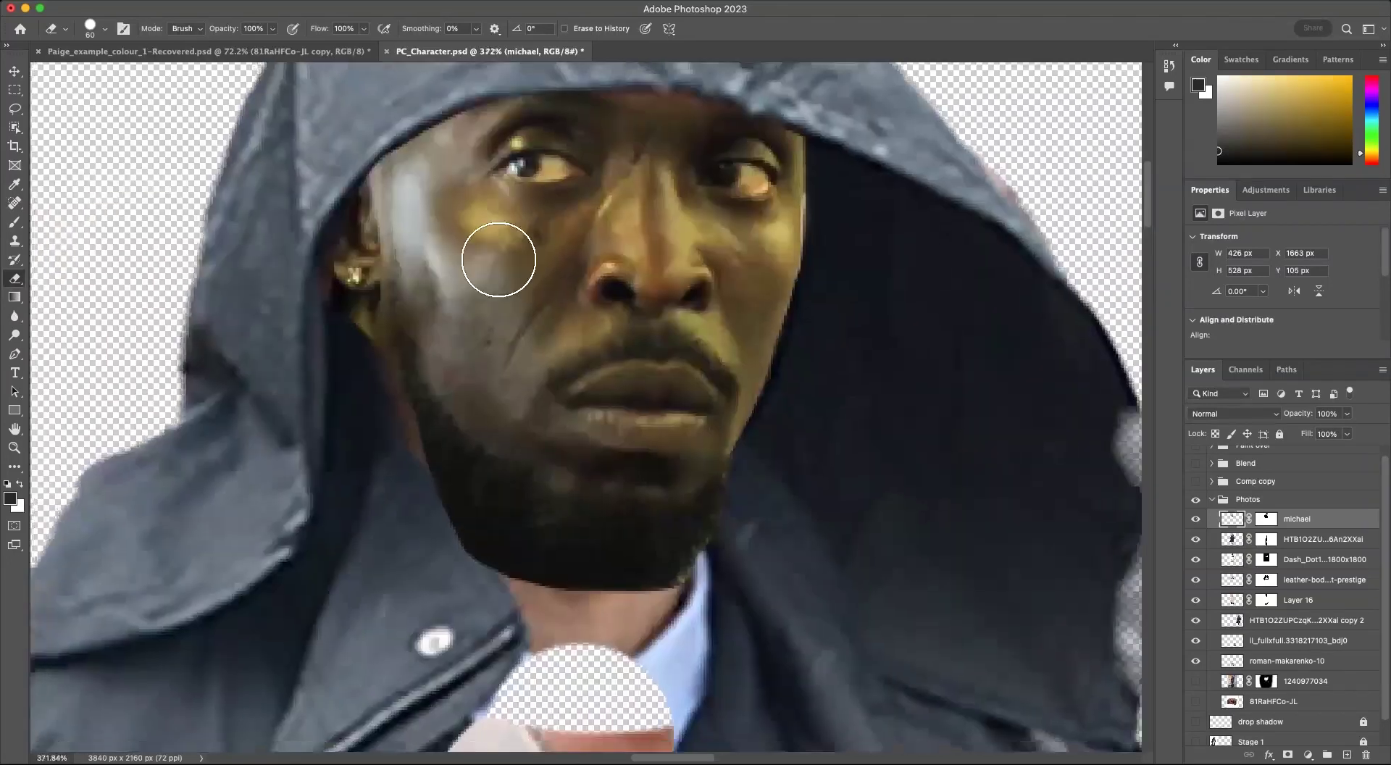
pyautogui.scroll(-3, 497, 255)
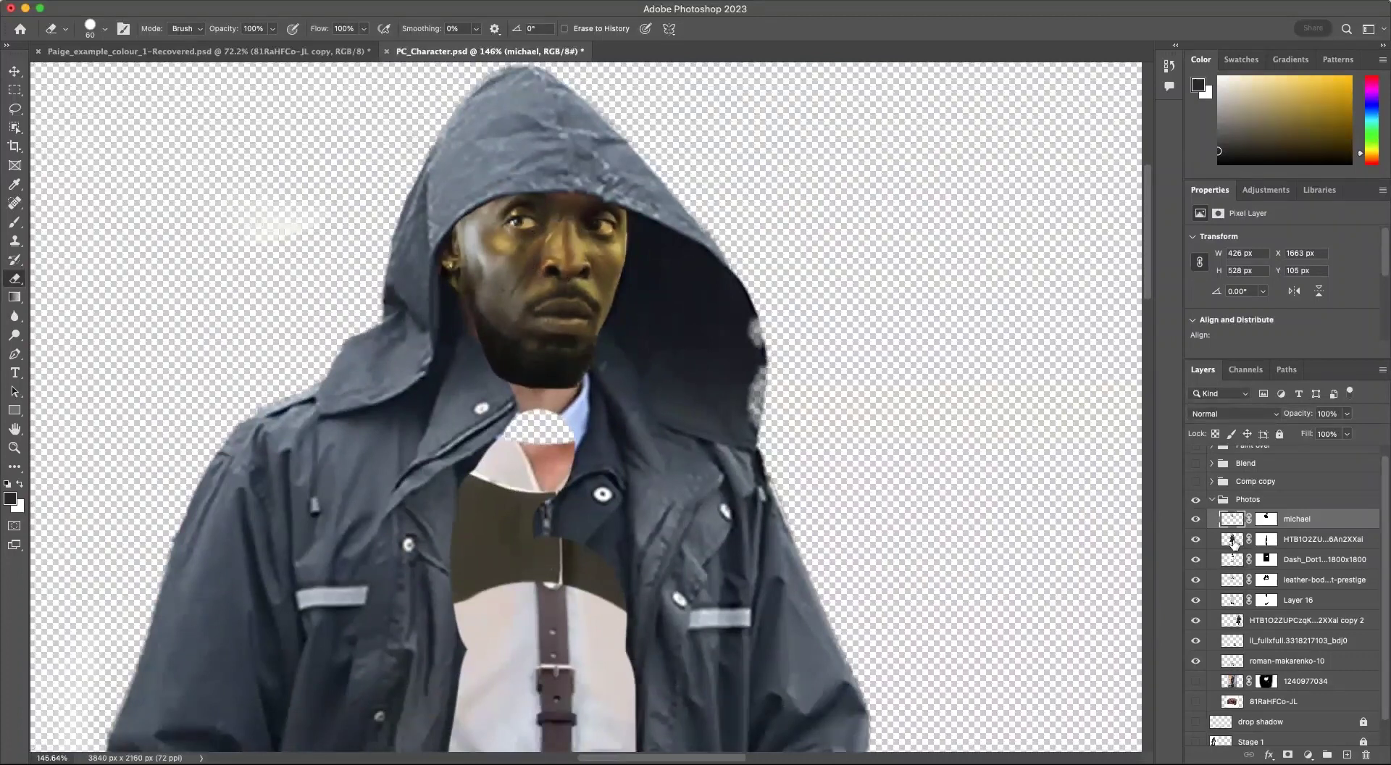
pyautogui.click(1269, 545)
pyautogui.click(1266, 540)
pyautogui.moveTo(589, 487); pyautogui.dragTo(568, 577)
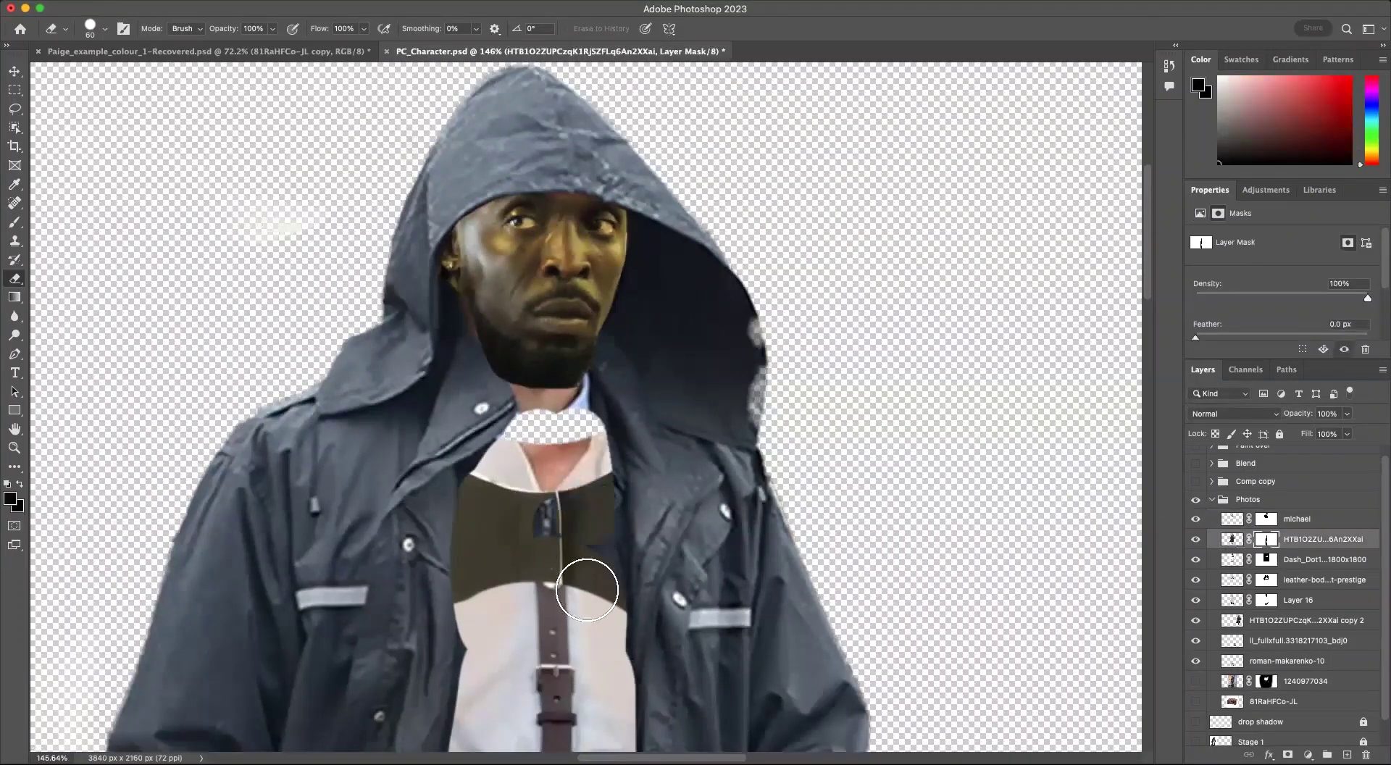
pyautogui.moveTo(558, 417)
pyautogui.mouseDown()
pyautogui.moveTo(531, 397)
pyautogui.moveTo(550, 380)
pyautogui.moveTo(533, 365)
pyautogui.moveTo(578, 406)
pyautogui.mouseUp()
pyautogui.press('super+z')
pyautogui.moveTo(607, 487)
pyautogui.mouseDown()
pyautogui.moveTo(596, 491)
pyautogui.moveTo(608, 481)
pyautogui.mouseUp()
pyautogui.press('super+z')
pyautogui.press('super+z')
pyautogui.press('x')
pyautogui.moveTo(546, 425)
pyautogui.mouseDown()
pyautogui.moveTo(568, 411)
pyautogui.moveTo(565, 450)
pyautogui.mouseUp()
pyautogui.press('x')
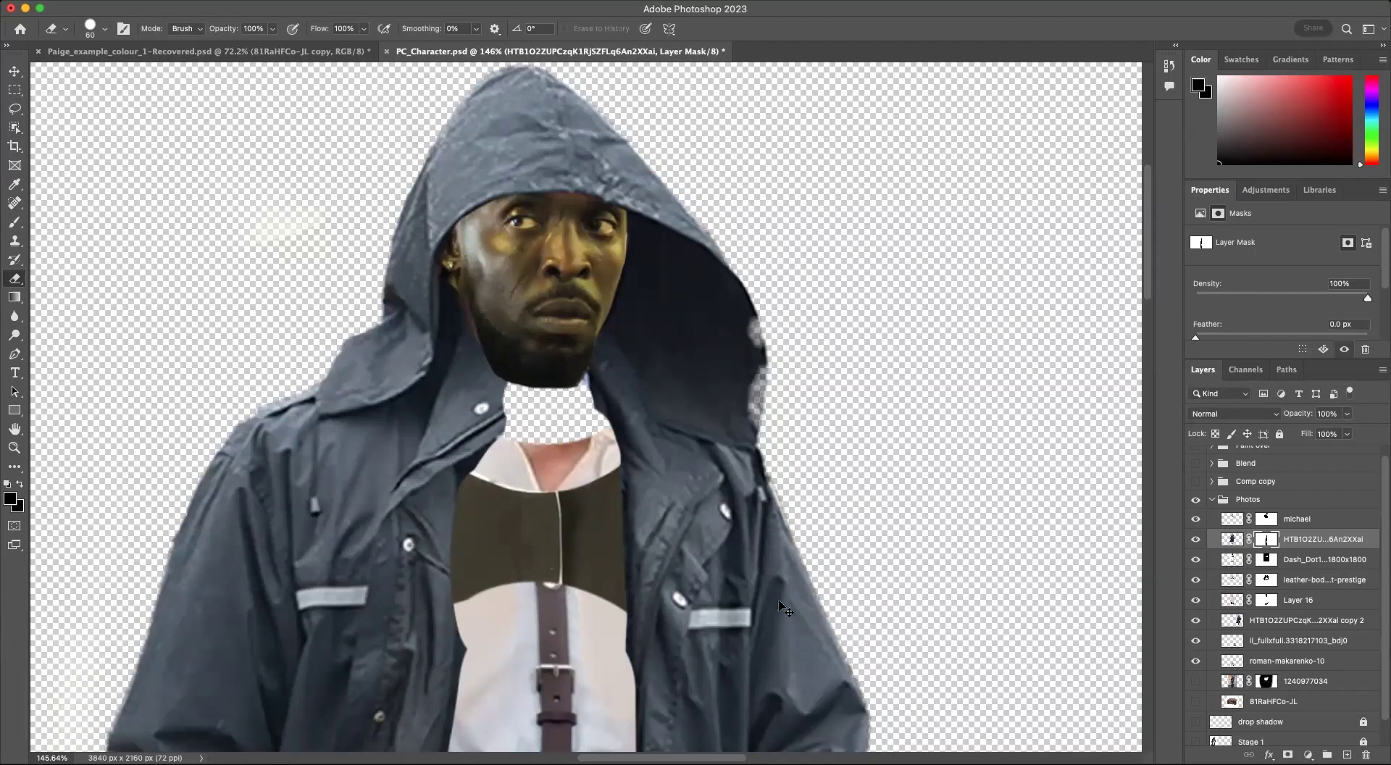
pyautogui.press('super+z')
pyautogui.press('super+z')
pyautogui.press('super+z')
pyautogui.click(14, 223)
pyautogui.press('super+z')
pyautogui.press('super+z')
pyautogui.press('super+z')
pyautogui.press('super+z')
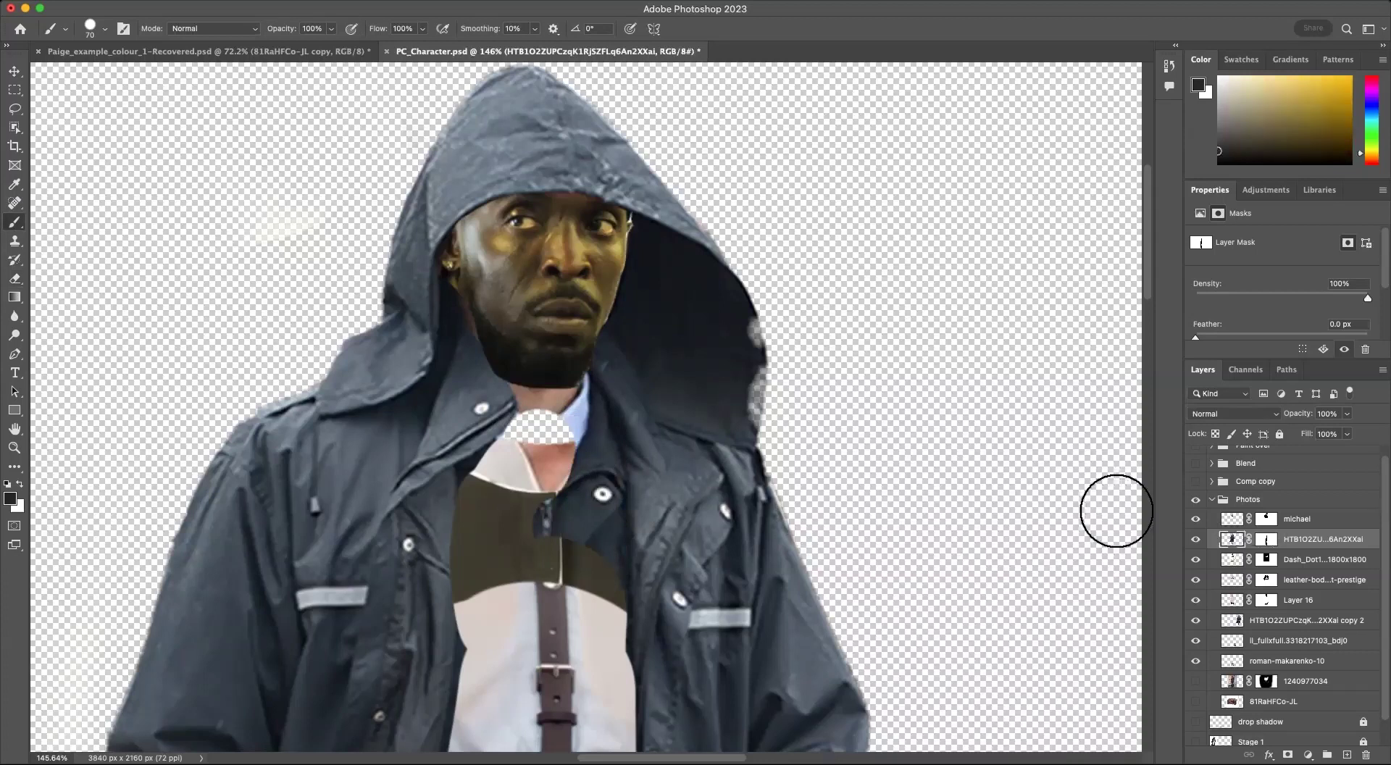
# Step: Mask out the raincoat figure's leftover collar and inner jacket at the neck and chest with the Brush to expose the shirt and vest
pyautogui.click(1267, 539)
pyautogui.moveTo(528, 435)
pyautogui.mouseDown()
pyautogui.moveTo(518, 470)
pyautogui.moveTo(536, 472)
pyautogui.moveTo(519, 464)
pyautogui.moveTo(509, 493)
pyautogui.moveTo(560, 478)
pyautogui.moveTo(499, 493)
pyautogui.moveTo(538, 508)
pyautogui.moveTo(569, 439)
pyautogui.moveTo(597, 474)
pyautogui.moveTo(588, 623)
pyautogui.moveTo(551, 601)
pyautogui.mouseUp()
pyautogui.press('x')
pyautogui.scroll(5, 573, 435)
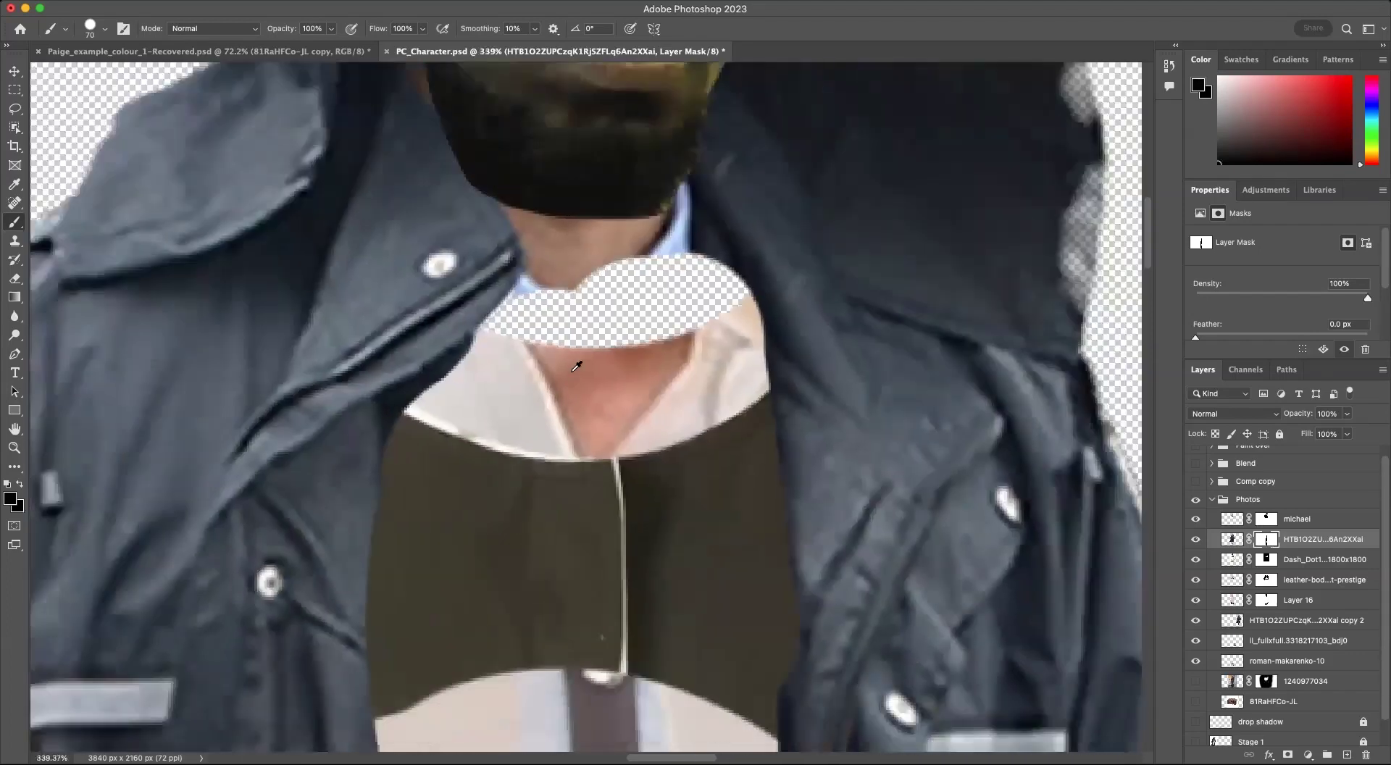
# Step: Mask back the raincoat's inner edges along the long shirt down to its hem to expose more of the shirt
pyautogui.scroll(-6, 607, 324)
pyautogui.scroll(-6, 607, 325)
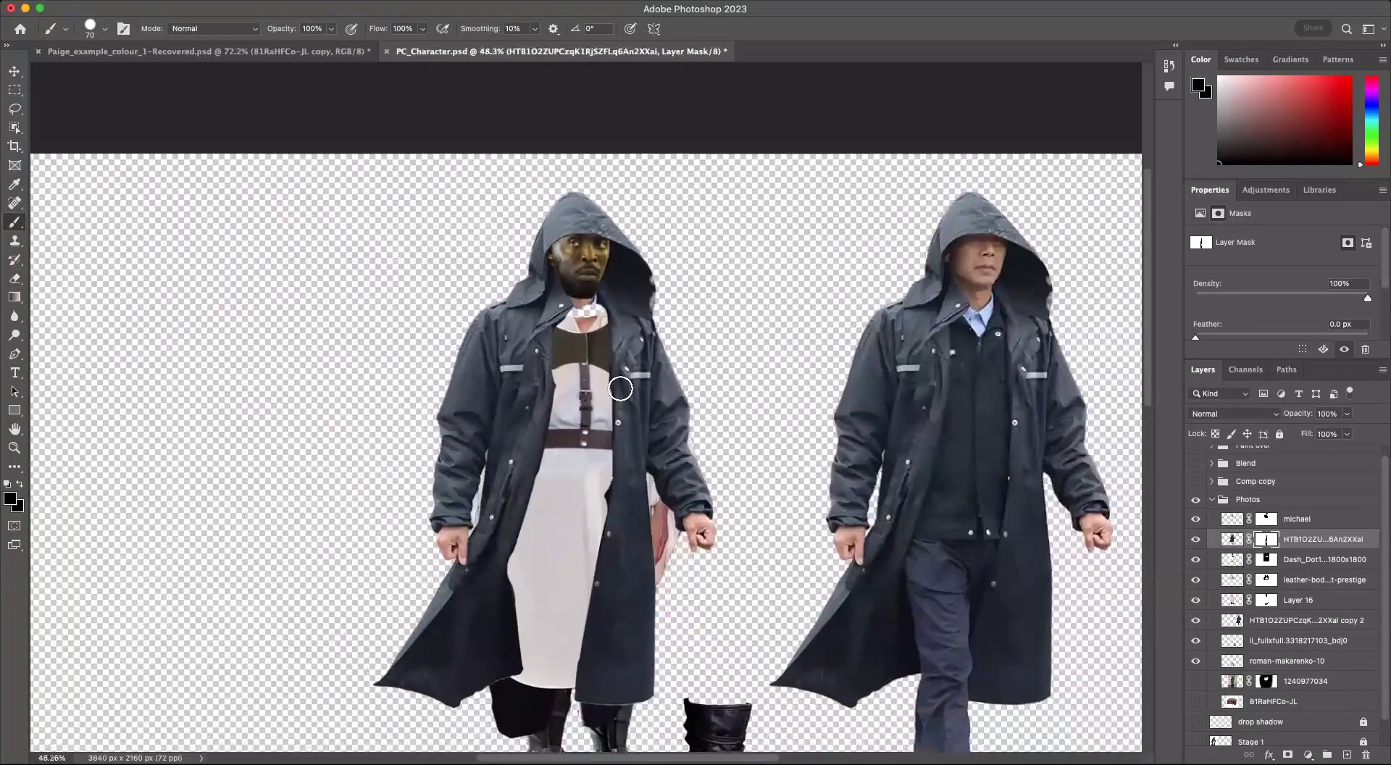
pyautogui.scroll(-3, 629, 374)
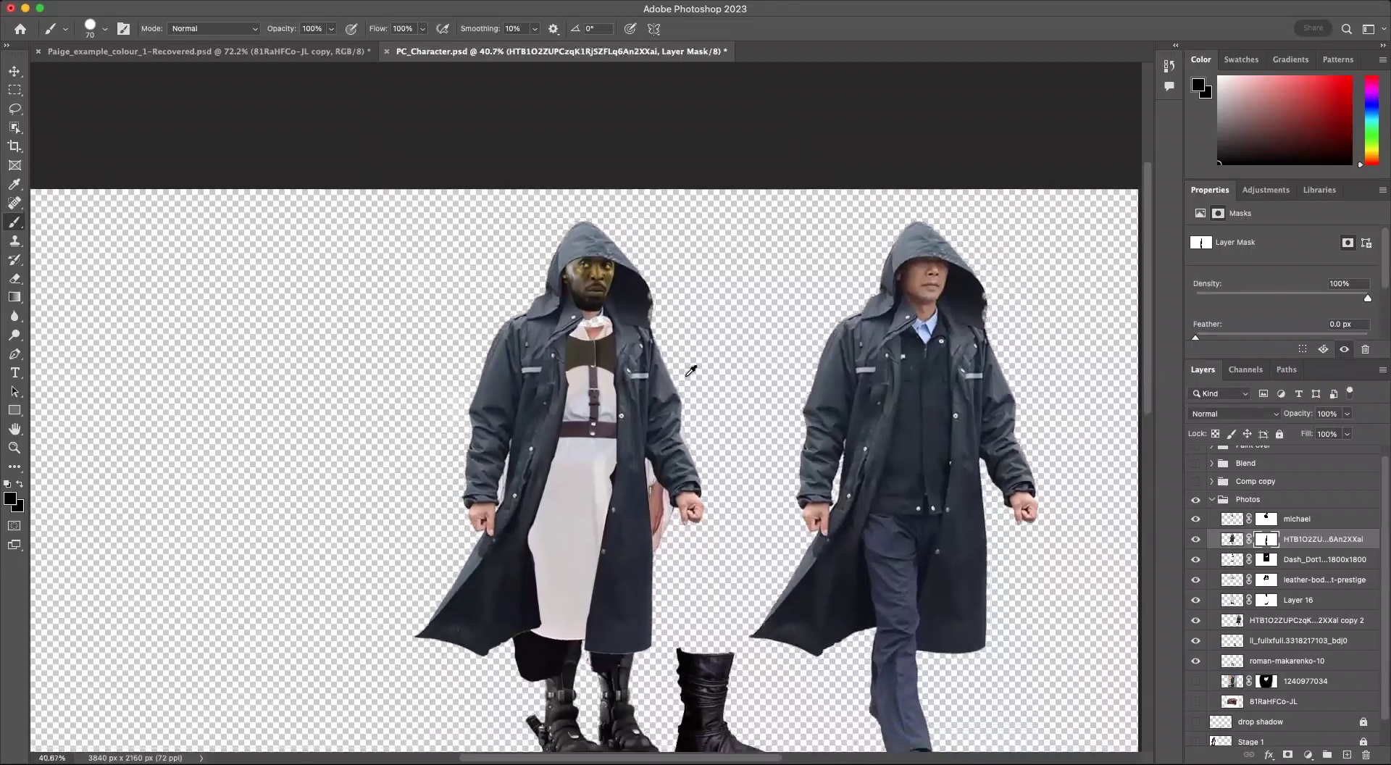
pyautogui.scroll(-1, 635, 380)
pyautogui.scroll(-1, 635, 380)
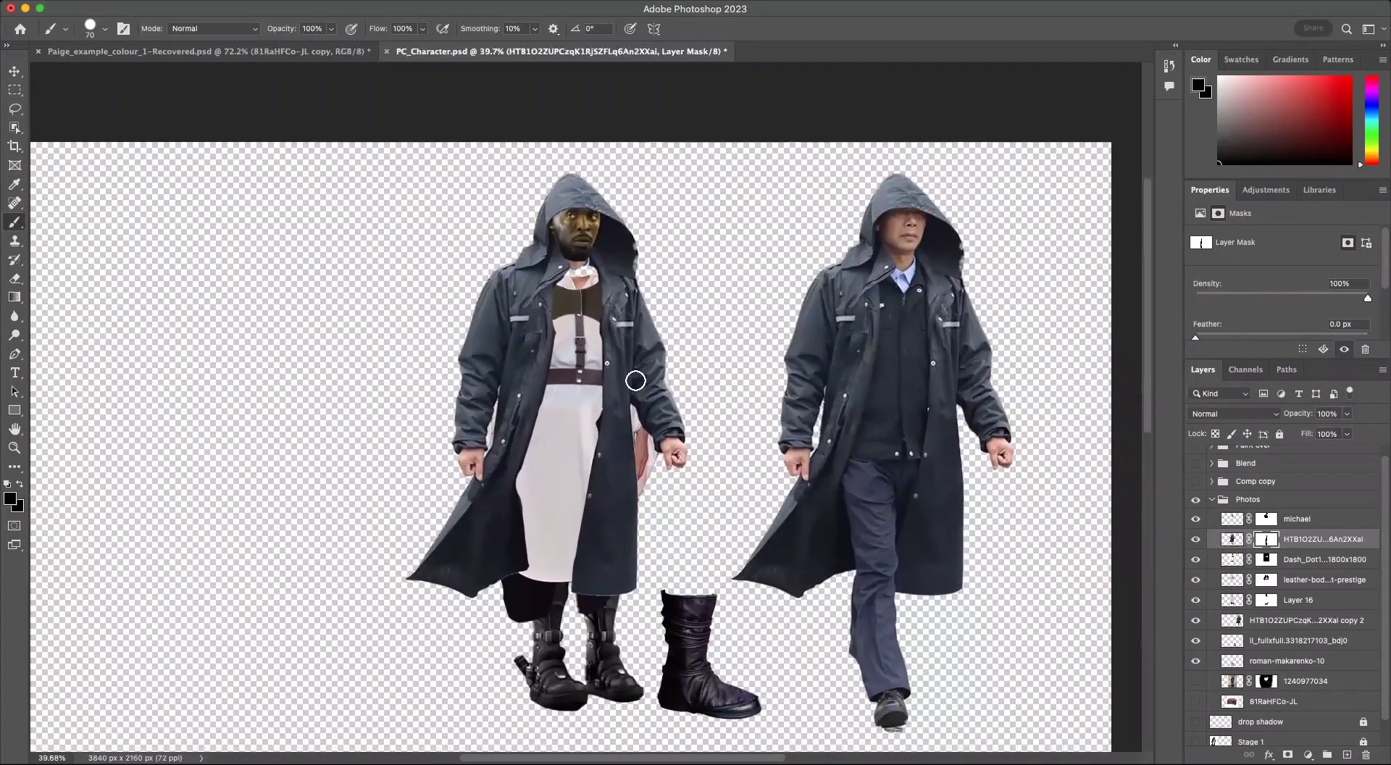
pyautogui.moveTo(512, 498); pyautogui.dragTo(522, 578)
pyautogui.moveTo(531, 476); pyautogui.dragTo(518, 562)
pyautogui.moveTo(592, 396)
pyautogui.mouseDown()
pyautogui.moveTo(565, 489)
pyautogui.moveTo(582, 468)
pyautogui.moveTo(560, 591)
pyautogui.mouseUp()
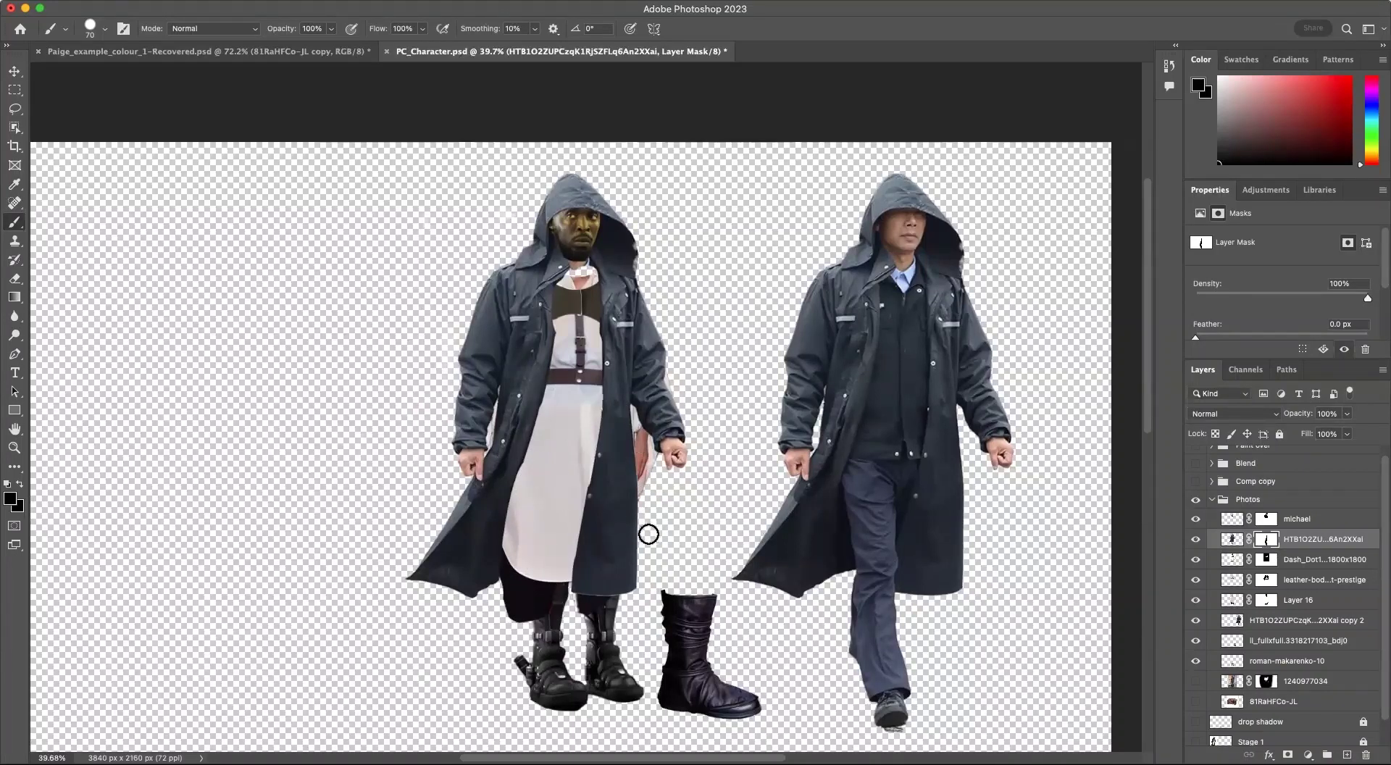
# Step: Lasso the raincoat's front panel beside the straight-hanging side of the coat, from chest to hem, and start a free transform on it
pyautogui.press('l')
pyautogui.moveTo(597, 327); pyautogui.dragTo(570, 619)
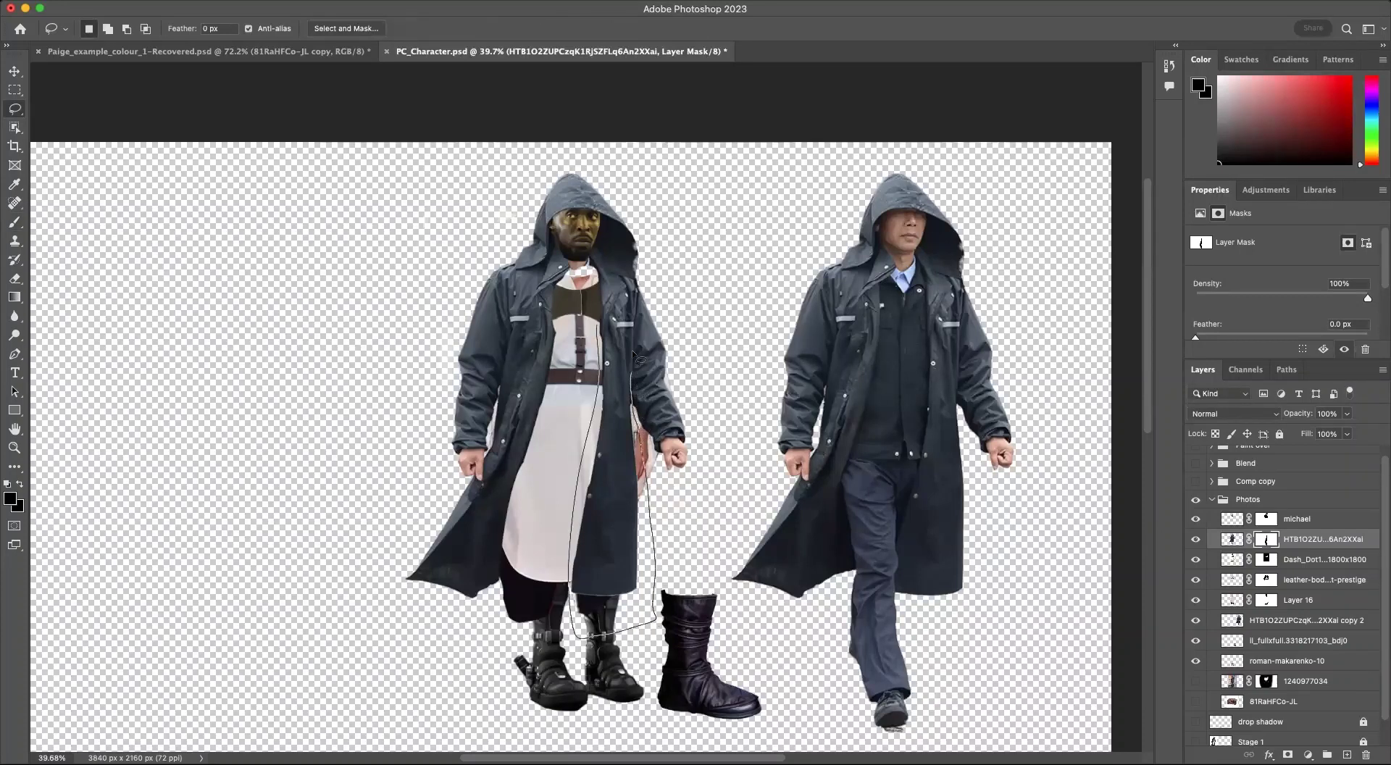
pyautogui.moveTo(597, 321); pyautogui.dragTo(599, 324)
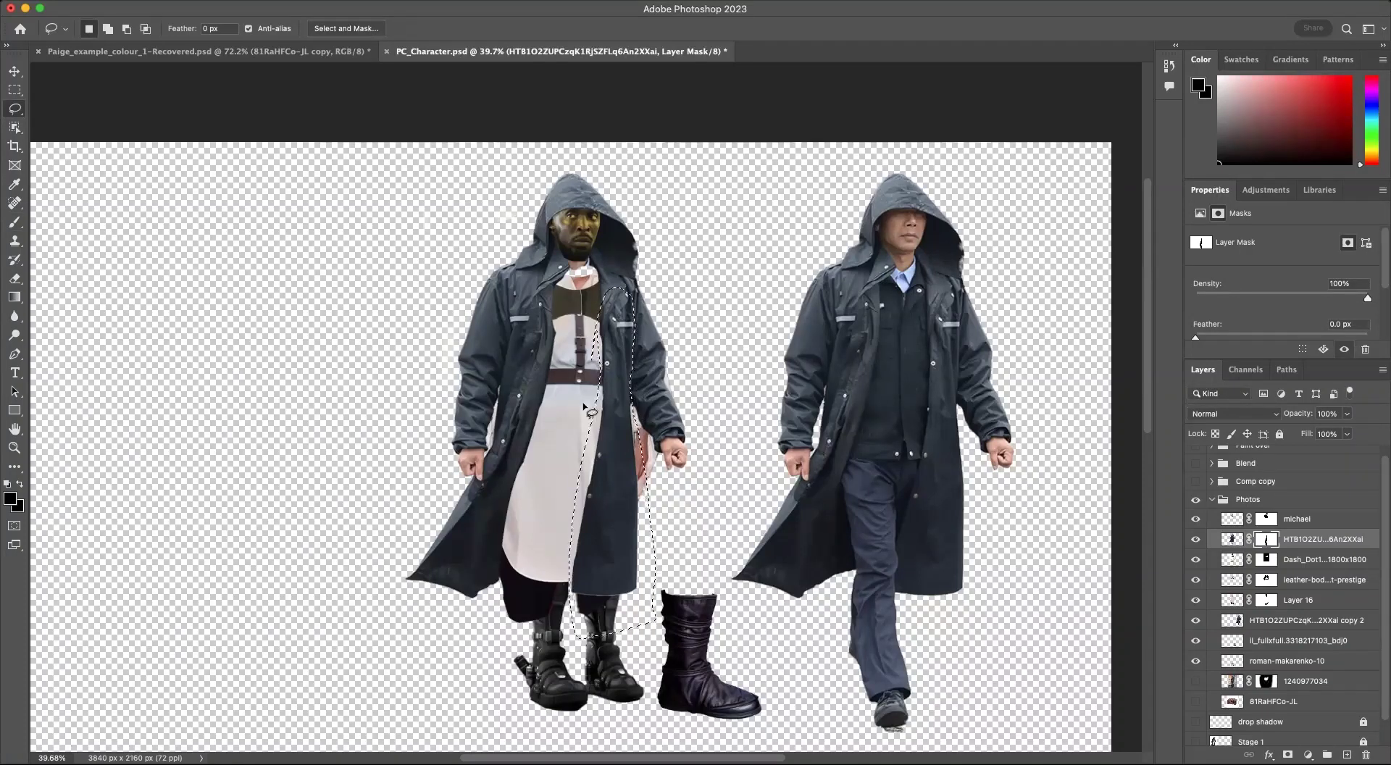
pyautogui.press('super+t')
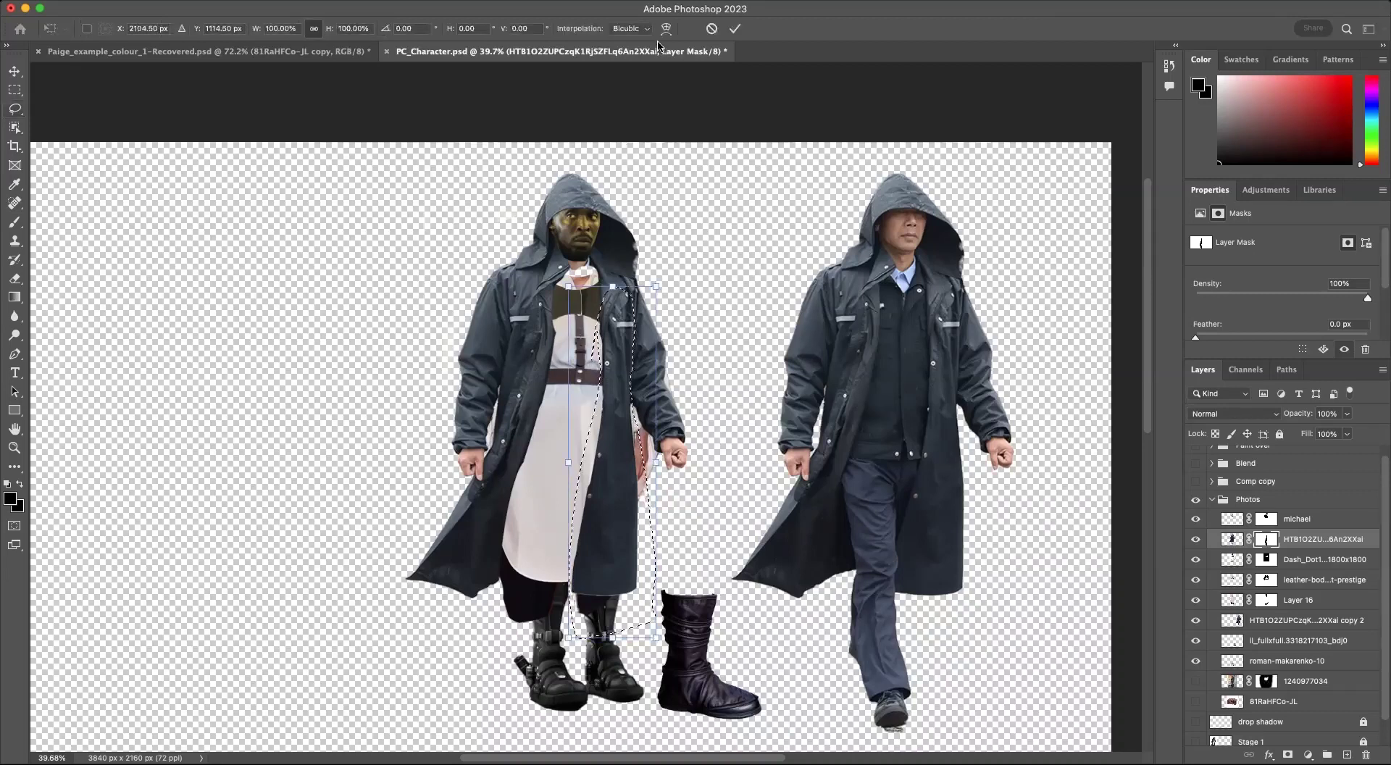
pyautogui.click(666, 28)
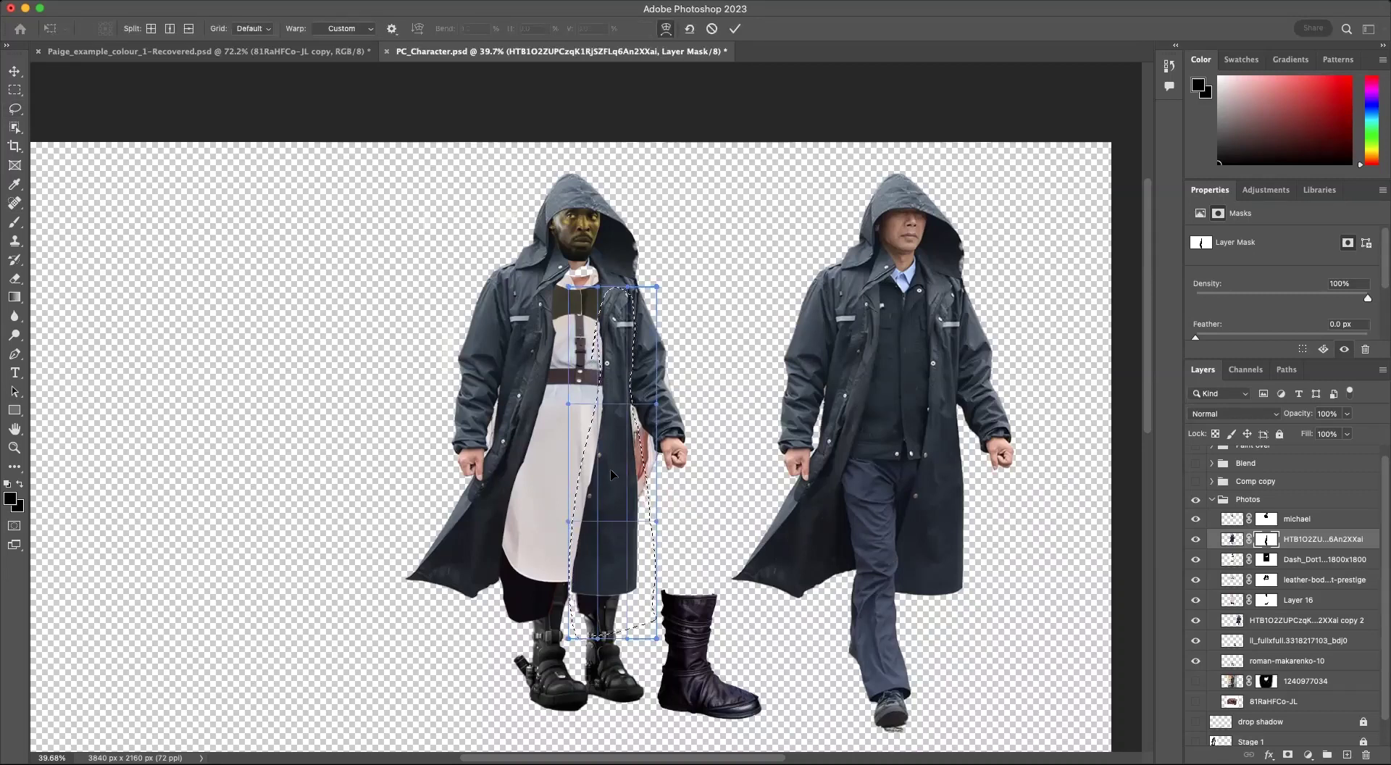
pyautogui.moveTo(614, 410); pyautogui.dragTo(606, 511)
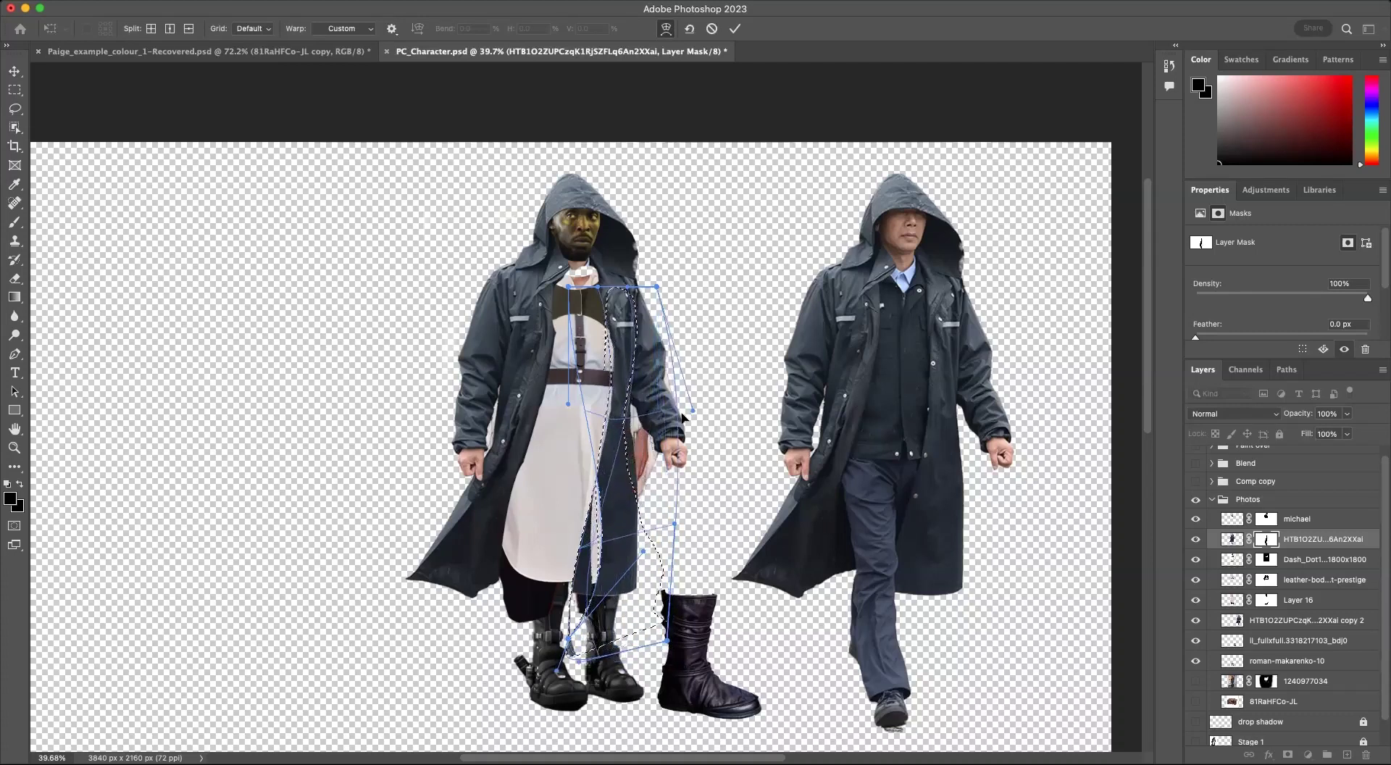
pyautogui.moveTo(654, 527); pyautogui.dragTo(781, 553)
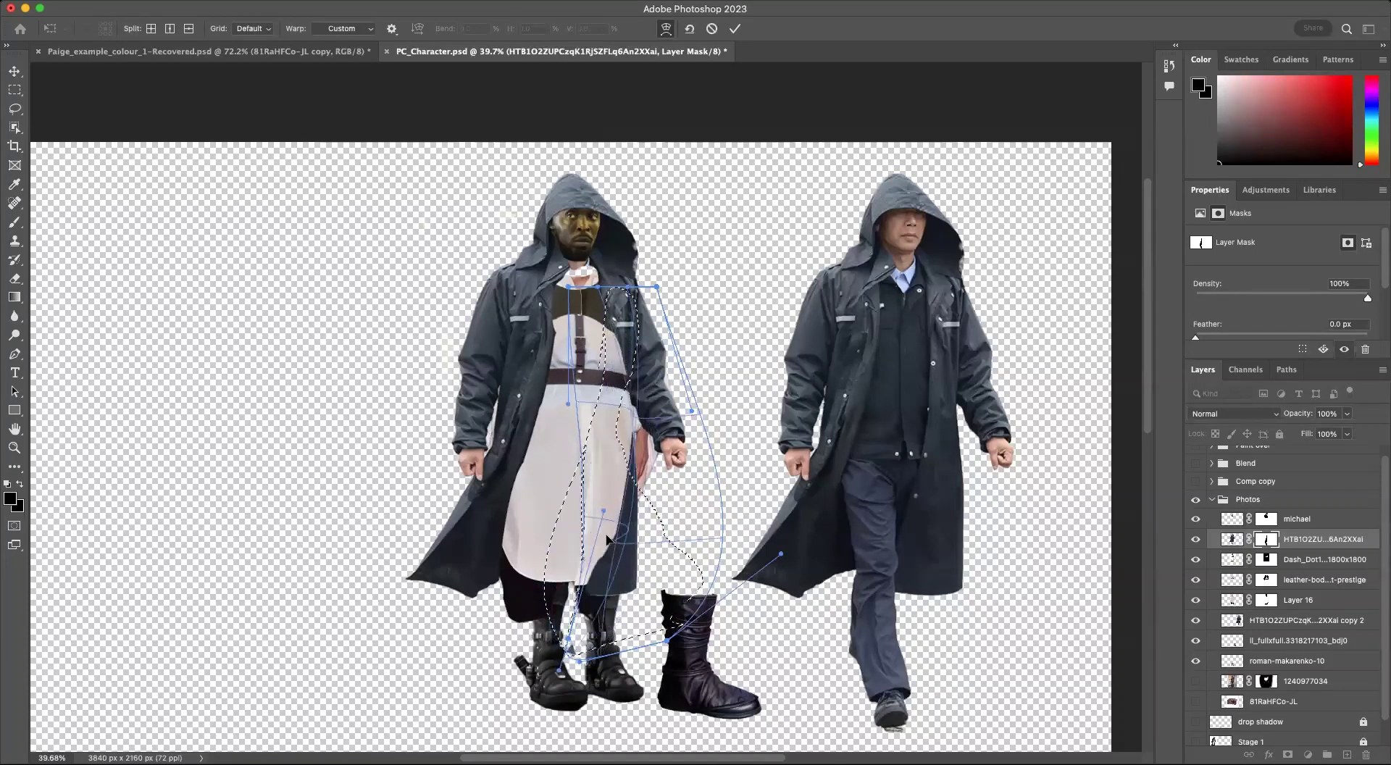
pyautogui.moveTo(629, 540); pyautogui.dragTo(617, 527)
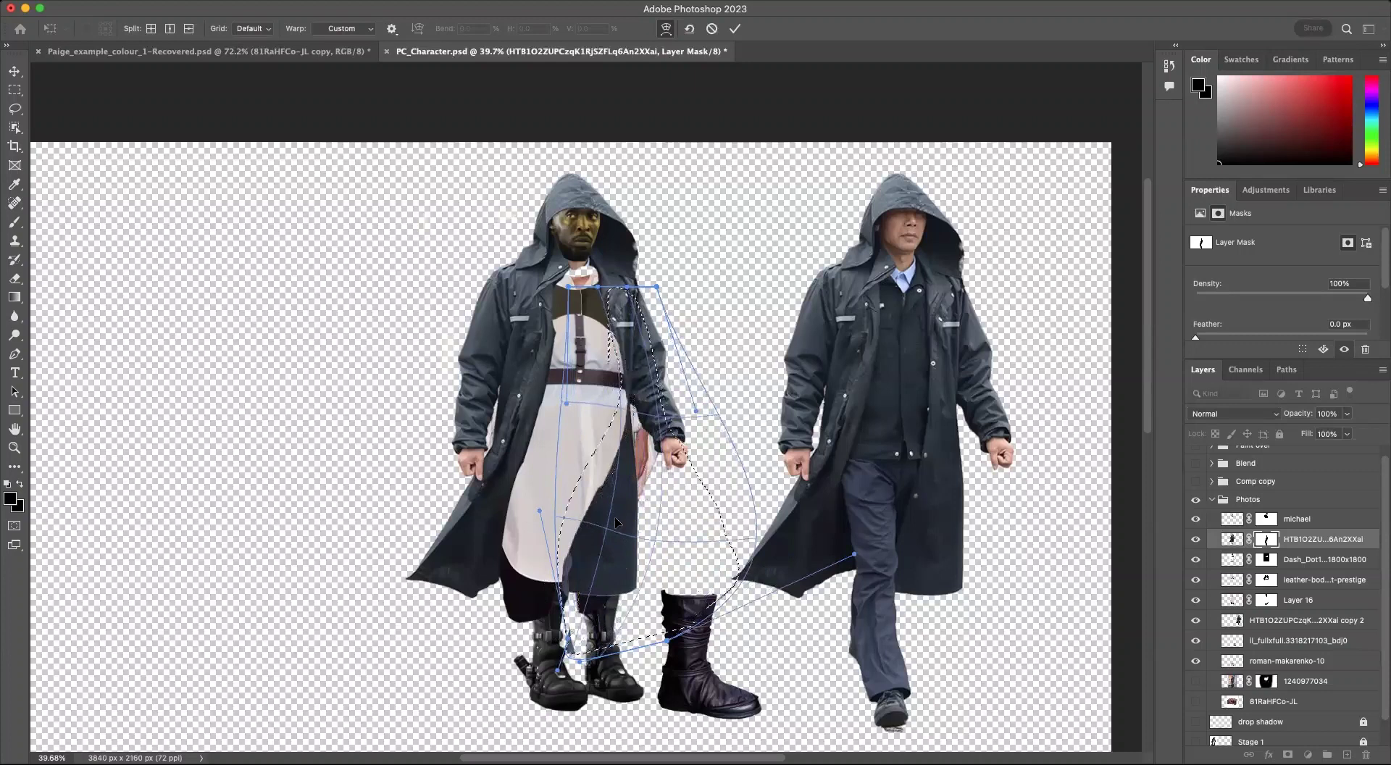
pyautogui.hotkey('ctrl', 'z')
pyautogui.hotkey('ctrl', 'z')
pyautogui.hotkey('ctrl', 'z')
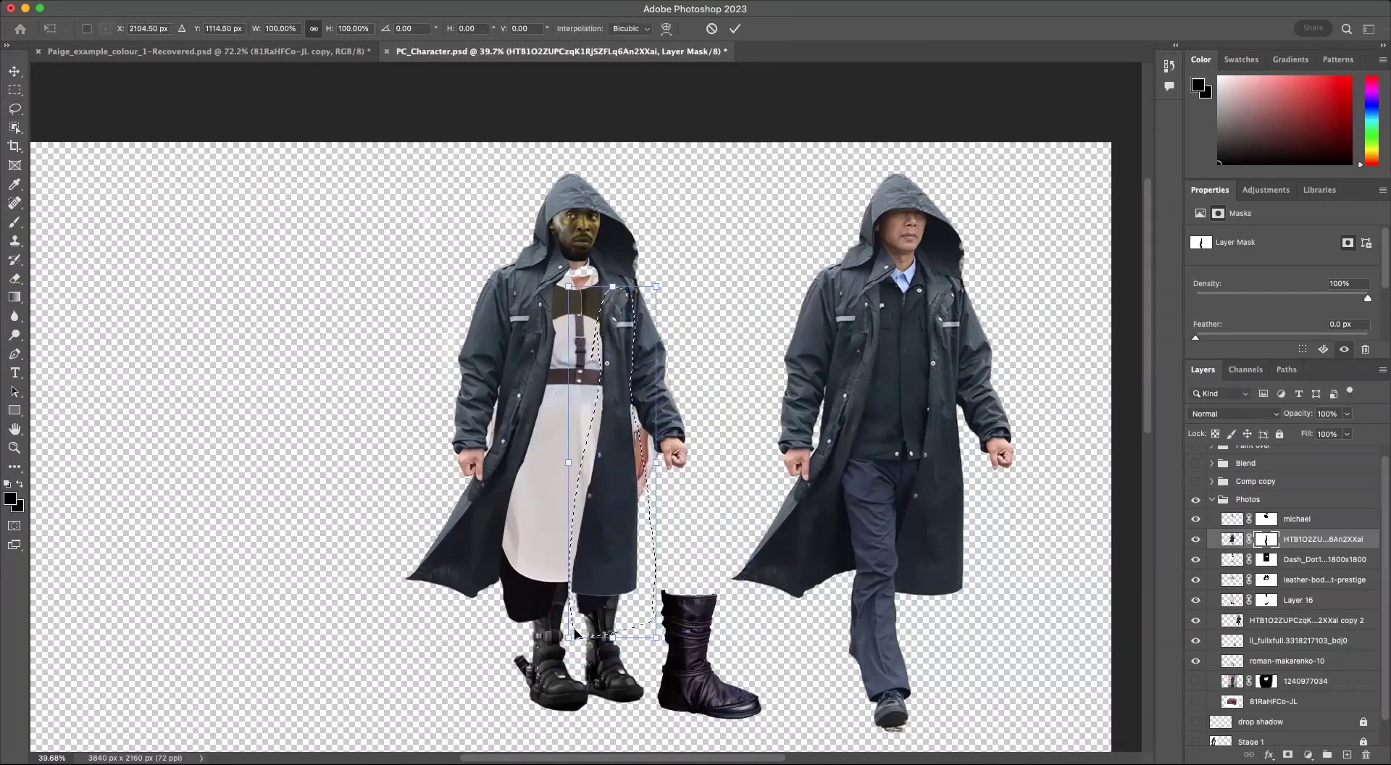
# Step: Warp the selected coat panel's inner edge outward to open the coat over the long shirt, and apply the warp
pyautogui.click(666, 28)
pyautogui.moveTo(616, 520); pyautogui.dragTo(608, 526)
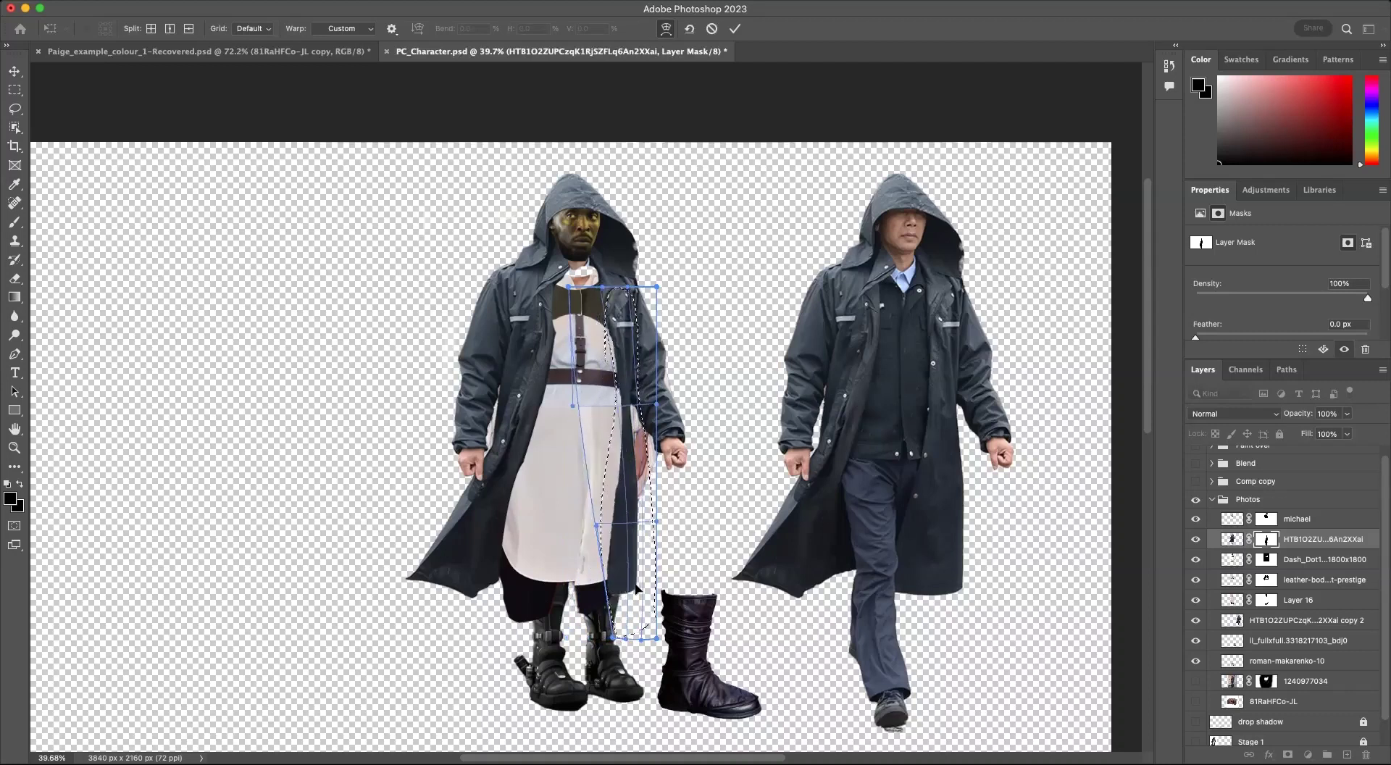
pyautogui.click(734, 29)
# Step: Scale the selected coat panel to 102.51%, apply the transform, and deselect it
pyautogui.press('super+t')
pyautogui.moveTo(628, 638); pyautogui.dragTo(632, 650)
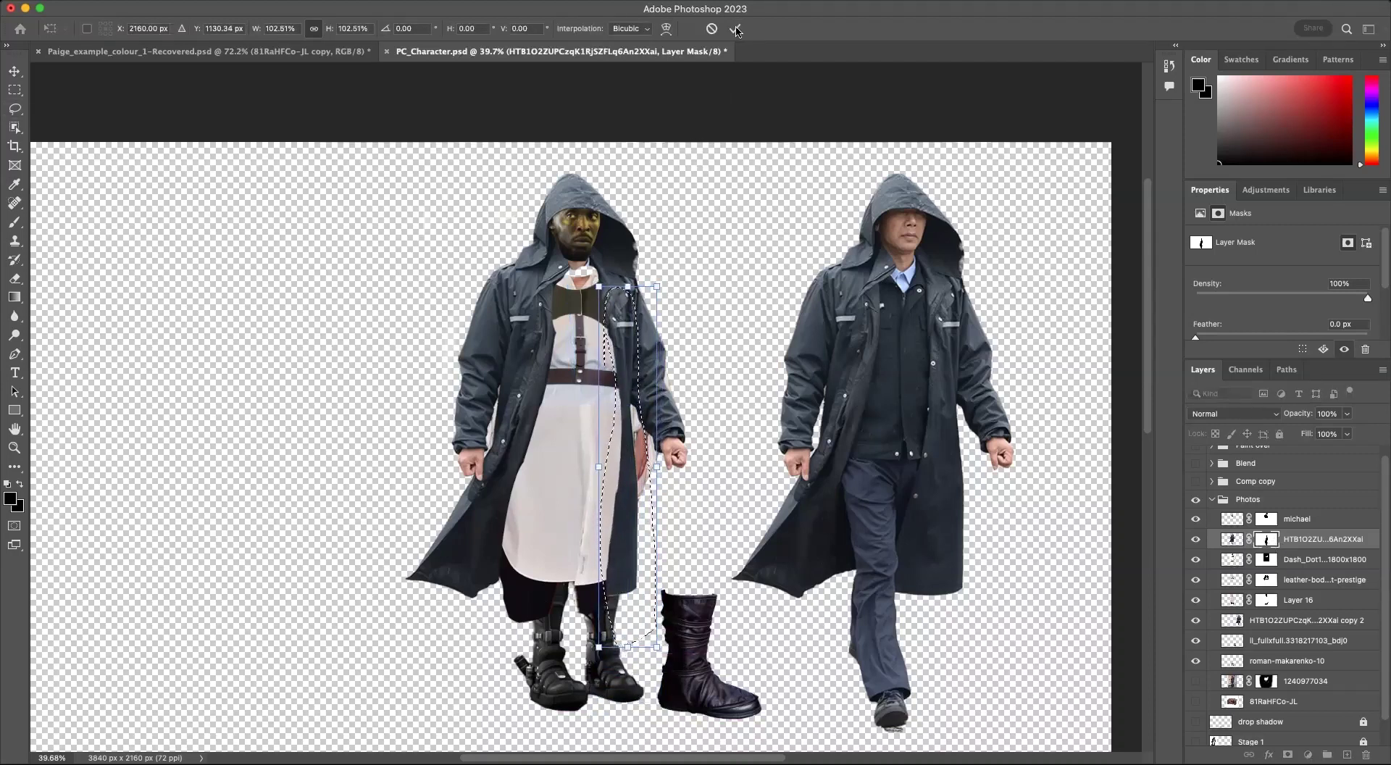
pyautogui.click(736, 29)
pyautogui.press('super+d')
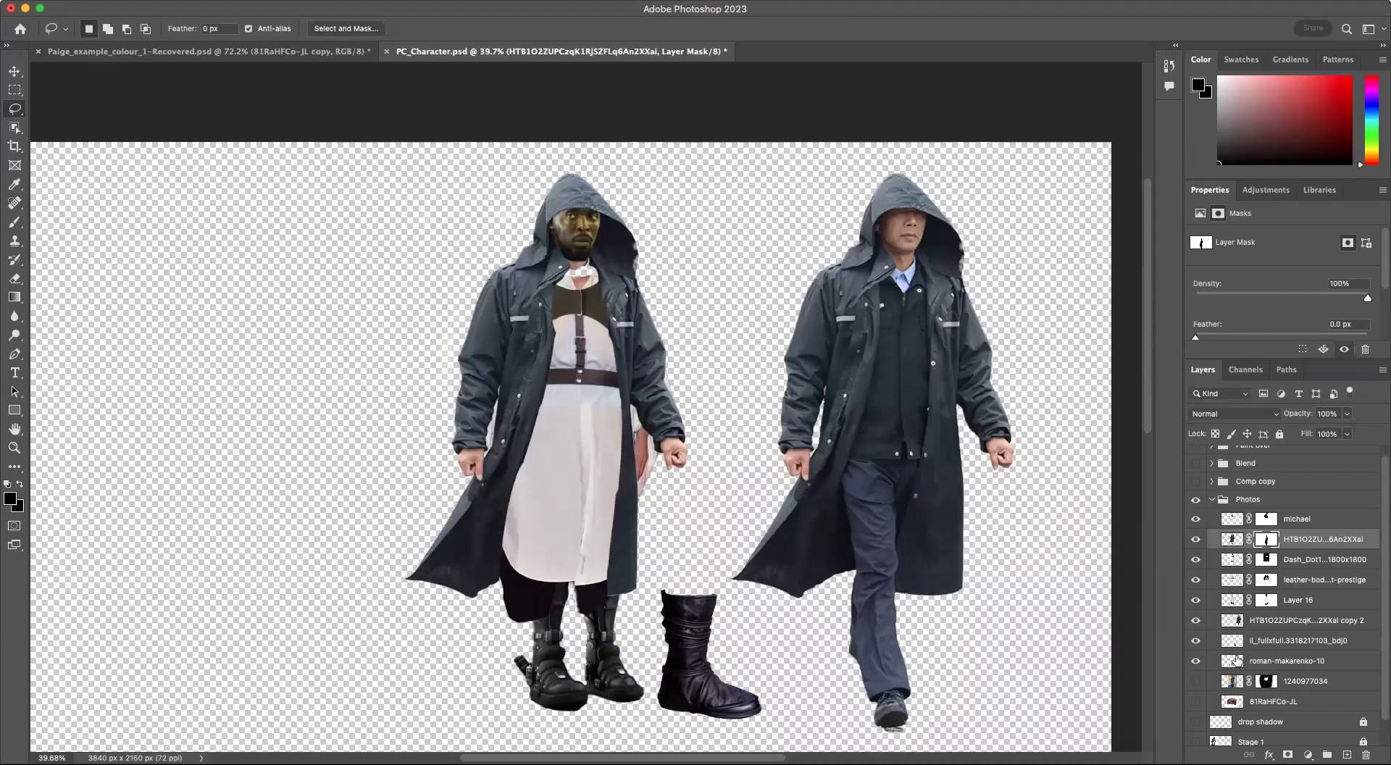
# Step: Find the layer with the pair of armoured boots and lasso the boot under the coat's flared side
pyautogui.click(1228, 643)
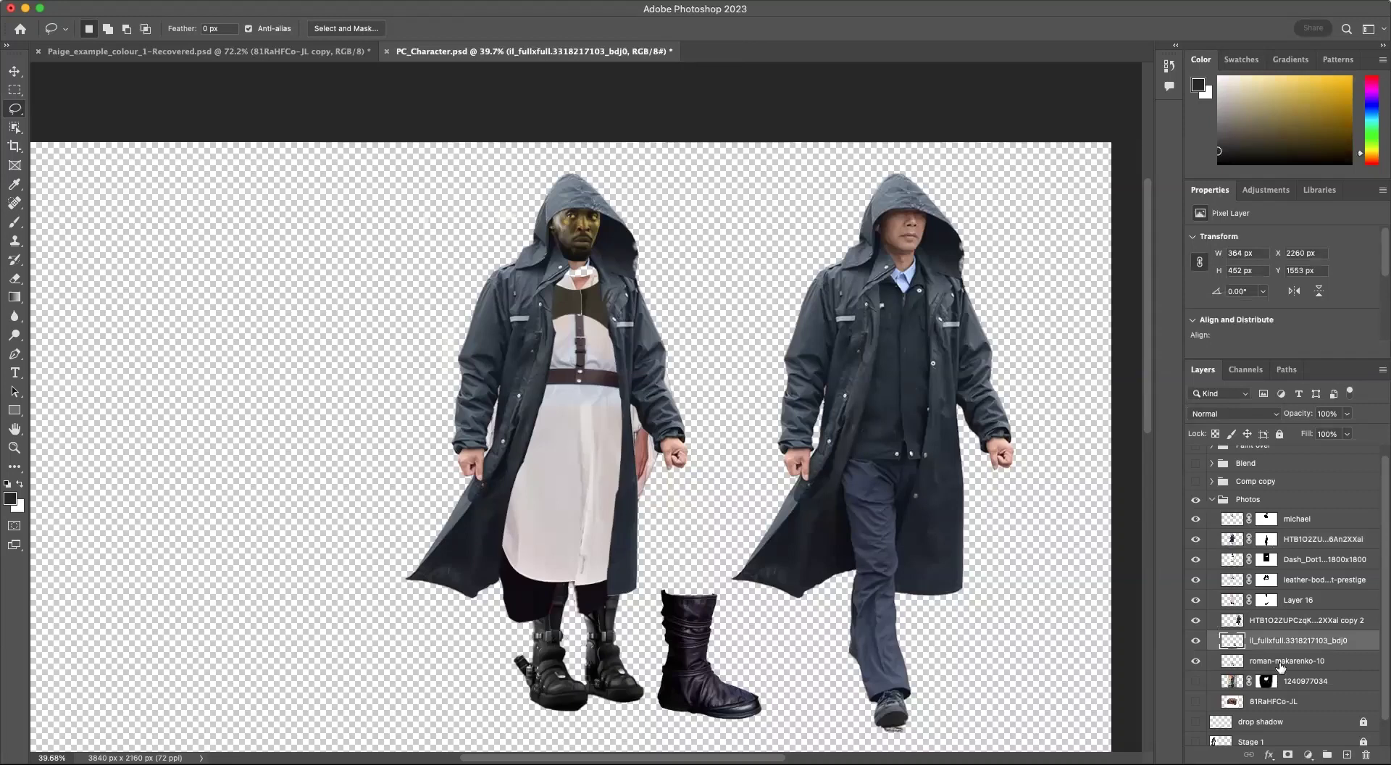
pyautogui.click(1194, 640)
pyautogui.click(1263, 662)
pyautogui.moveTo(576, 641)
pyautogui.mouseDown()
pyautogui.moveTo(574, 520)
pyautogui.moveTo(496, 637)
pyautogui.moveTo(587, 720)
pyautogui.moveTo(596, 656)
pyautogui.mouseUp()
# Step: Scale the lassoed armoured boot under the coat's flared side to 84.93%, tilt it clockwise, reposition it below the shirt hem and apply
pyautogui.hotkey('ctrl', 't')
pyautogui.moveTo(543, 491)
pyautogui.mouseDown()
pyautogui.moveTo(609, 491)
pyautogui.moveTo(630, 520)
pyautogui.mouseUp()
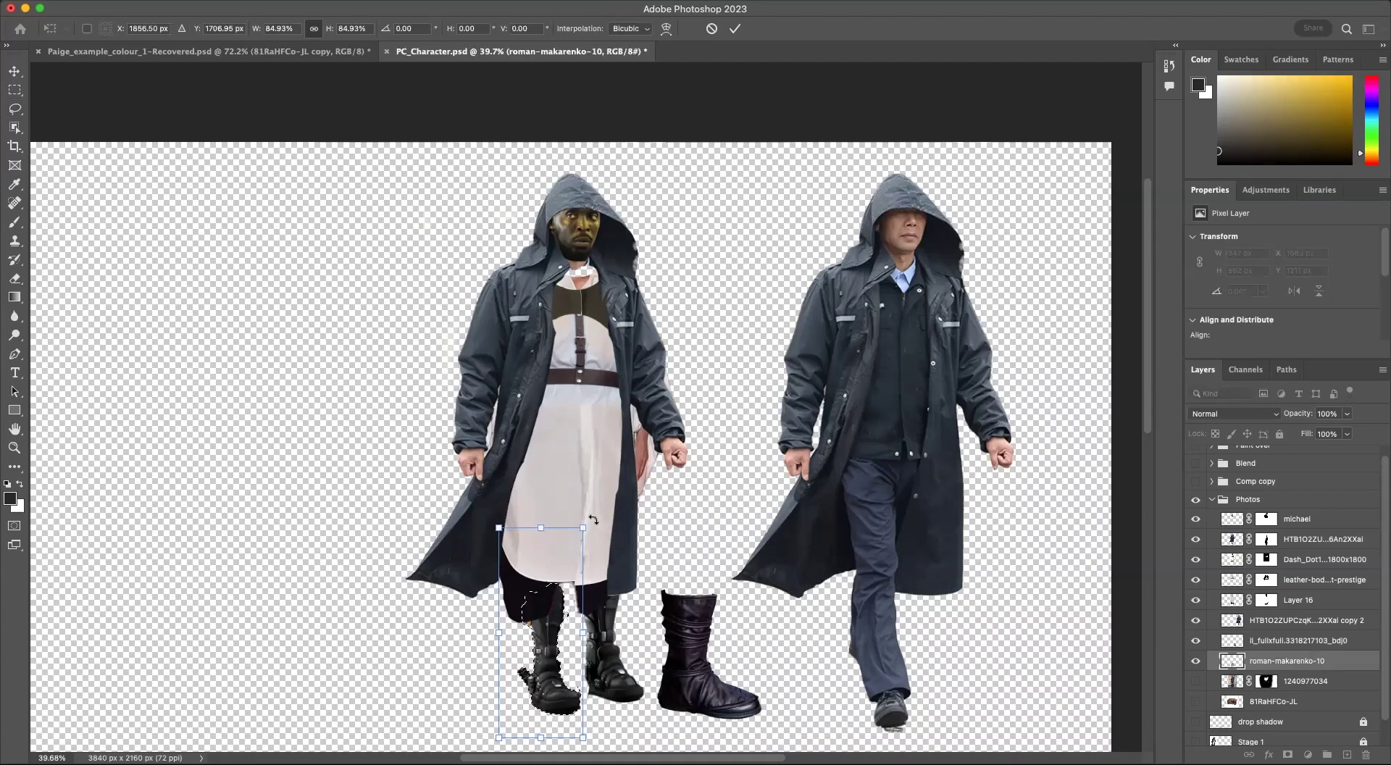
pyautogui.moveTo(594, 519); pyautogui.dragTo(660, 469)
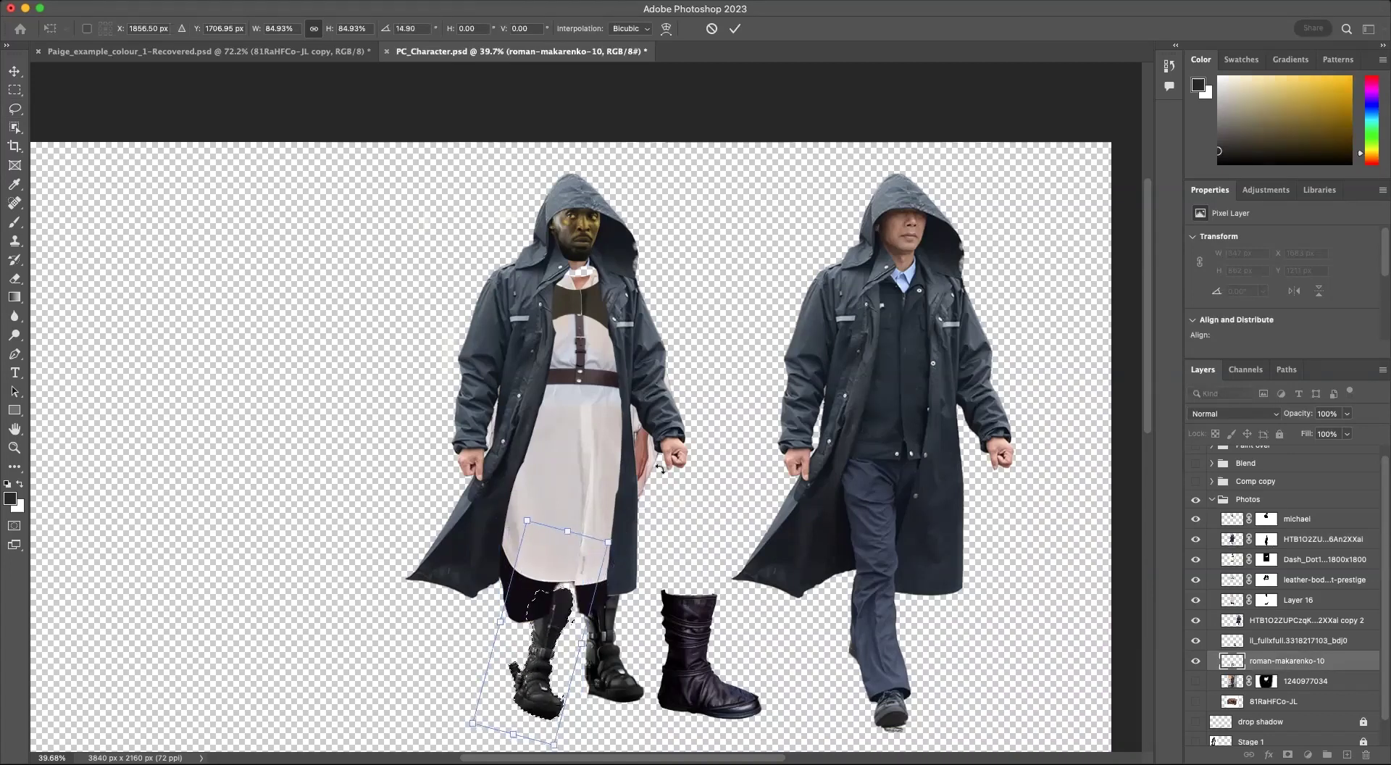
pyautogui.moveTo(608, 541); pyautogui.dragTo(620, 530)
pyautogui.moveTo(532, 643); pyautogui.dragTo(540, 658)
pyautogui.press('Return')
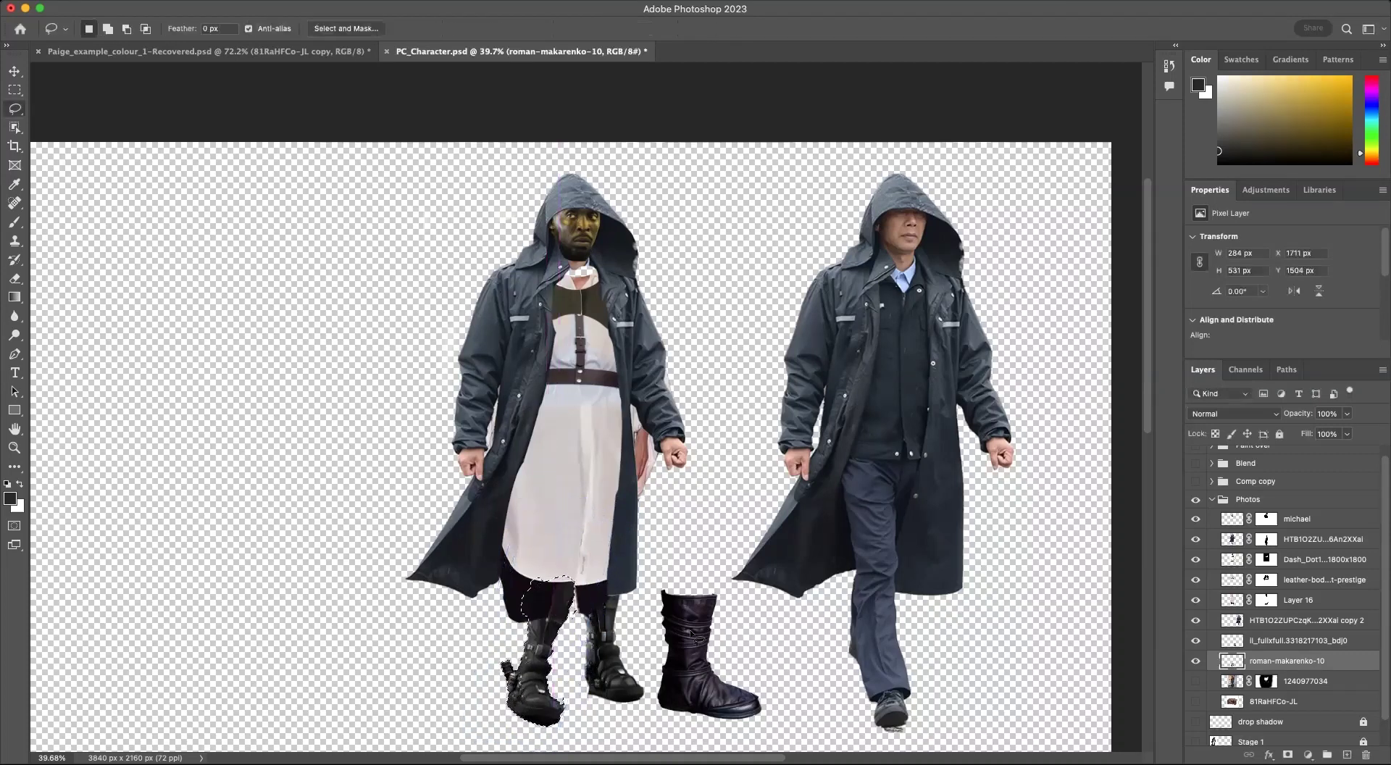
# Step: Cut the other armoured boot out of the roman-makarenko-10 layer and paste it onto its own layer
pyautogui.click(662, 515)
pyautogui.press('super+z')
pyautogui.press('super+x')
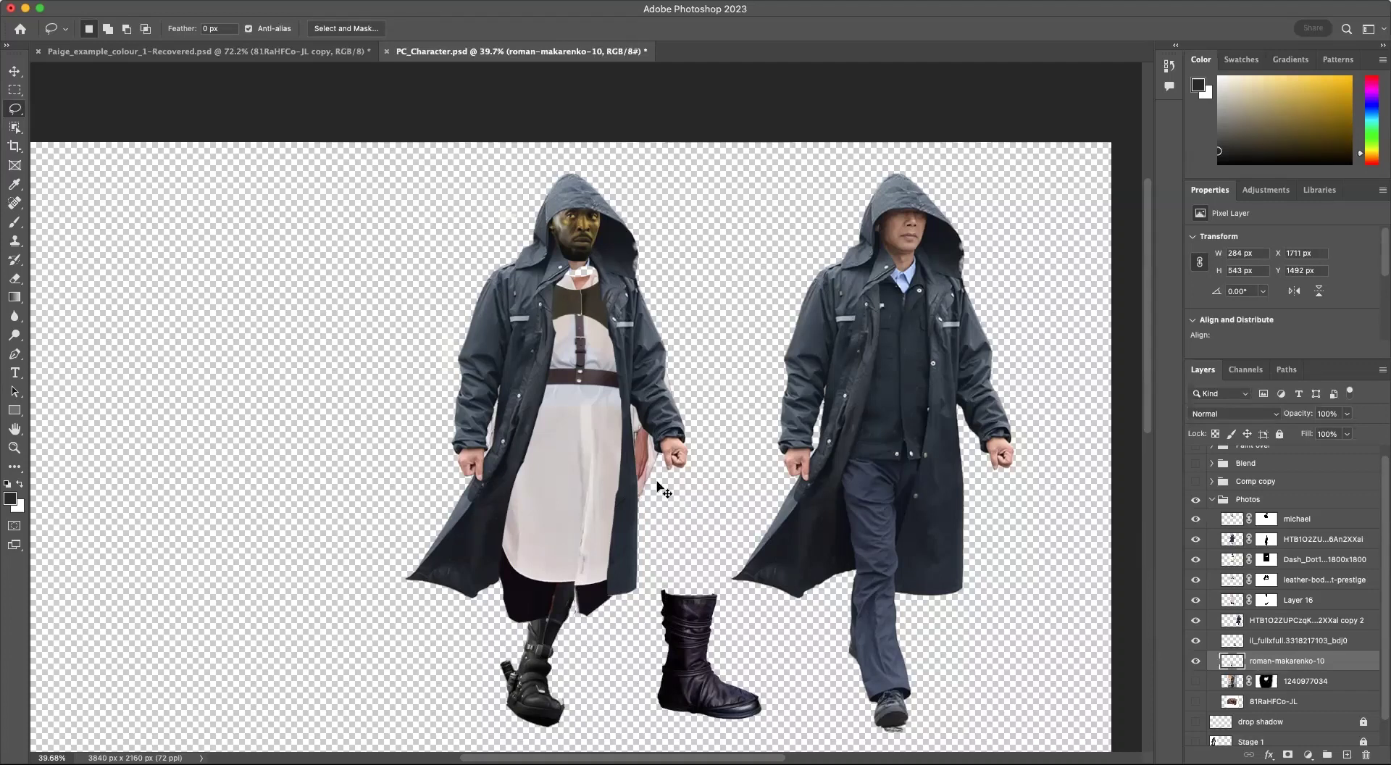
pyautogui.press('super+v')
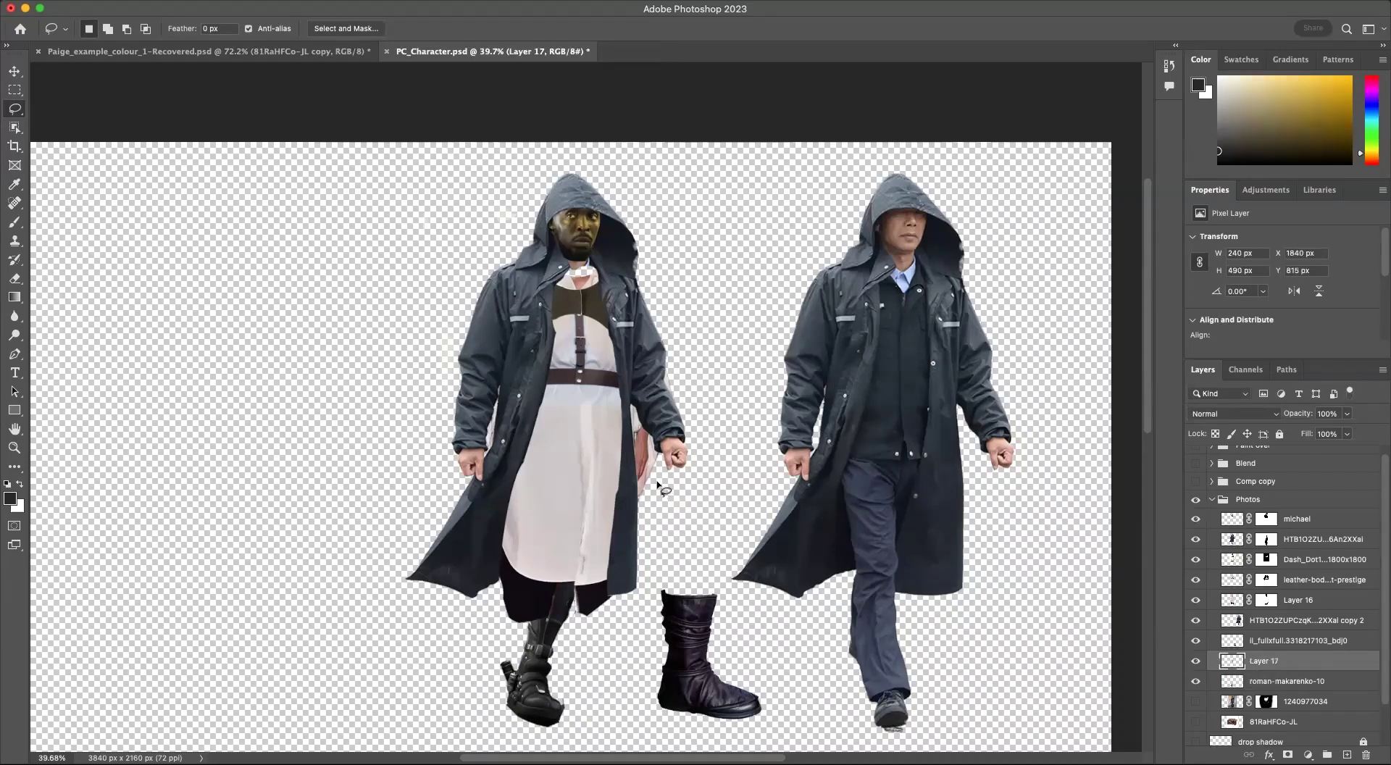
# Step: Place the pasted boot's layer beneath roman-makarenko-10 and position the boot under the coat's straight side
pyautogui.press('v')
pyautogui.moveTo(828, 453); pyautogui.dragTo(825, 456)
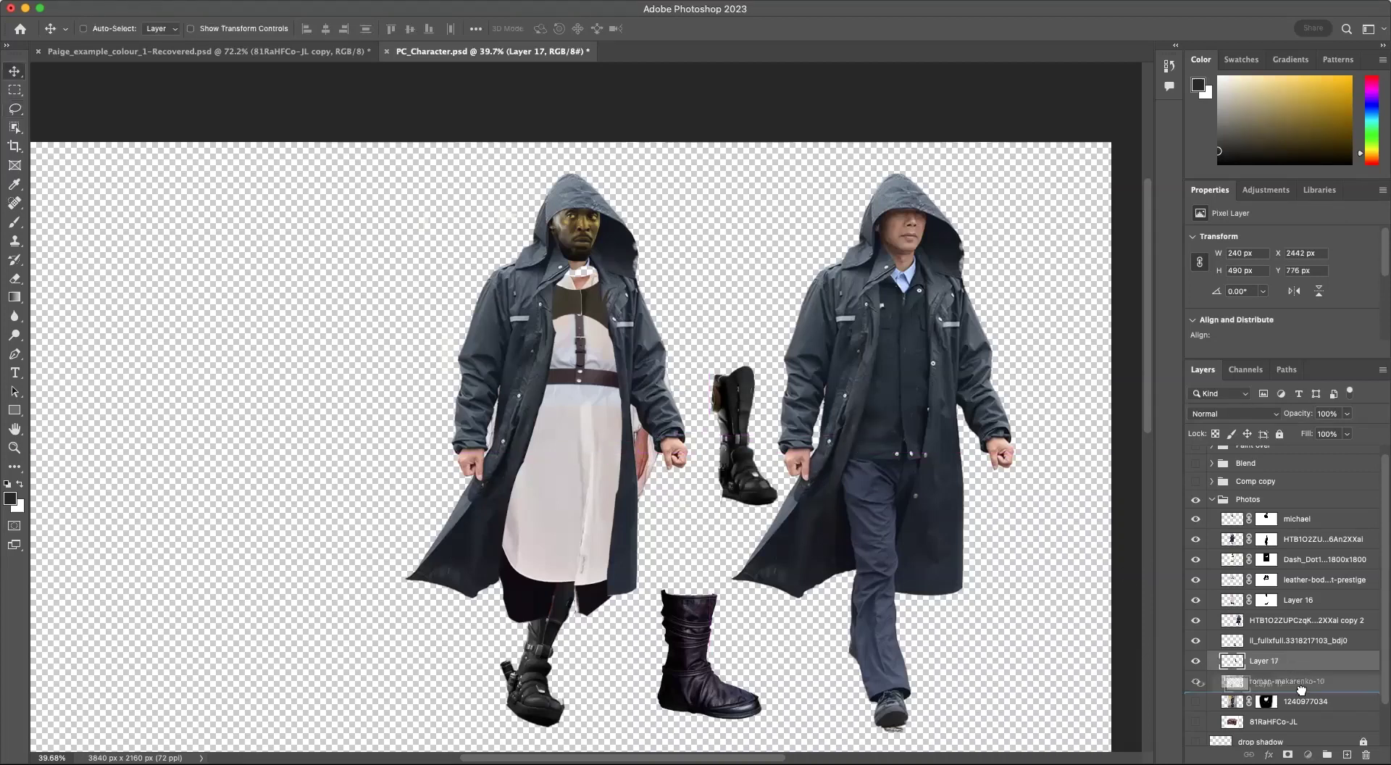
pyautogui.moveTo(1292, 670); pyautogui.dragTo(1311, 692)
pyautogui.moveTo(619, 672); pyautogui.dragTo(639, 643)
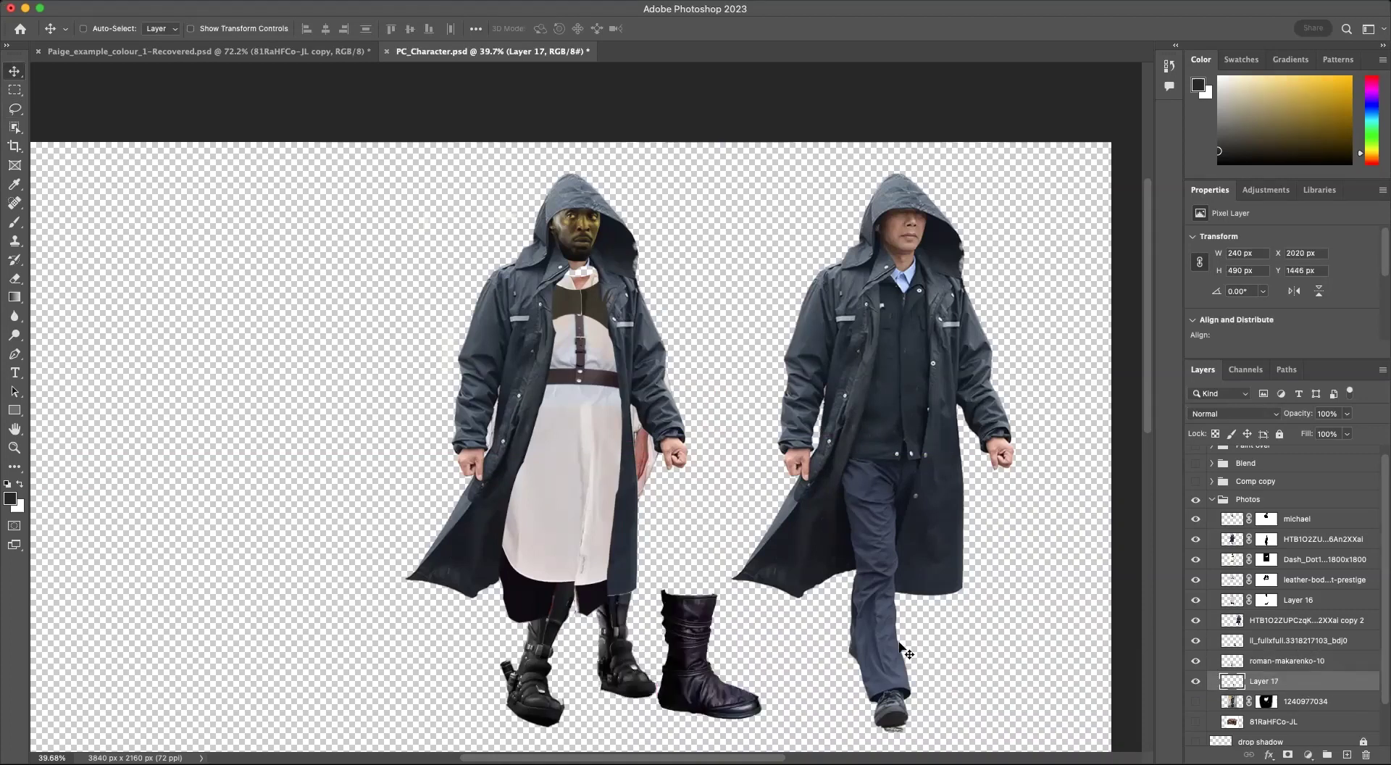
# Step: Rotate the boot on the roman-makarenko-10 layer by -17.95° and shift it toward the middle of the figure
pyautogui.click(1282, 657)
pyautogui.hotkey('ctrl', 't')
pyautogui.moveTo(594, 567)
pyautogui.mouseDown()
pyautogui.moveTo(590, 549)
pyautogui.moveTo(593, 575)
pyautogui.mouseUp()
pyautogui.moveTo(583, 708); pyautogui.dragTo(593, 706)
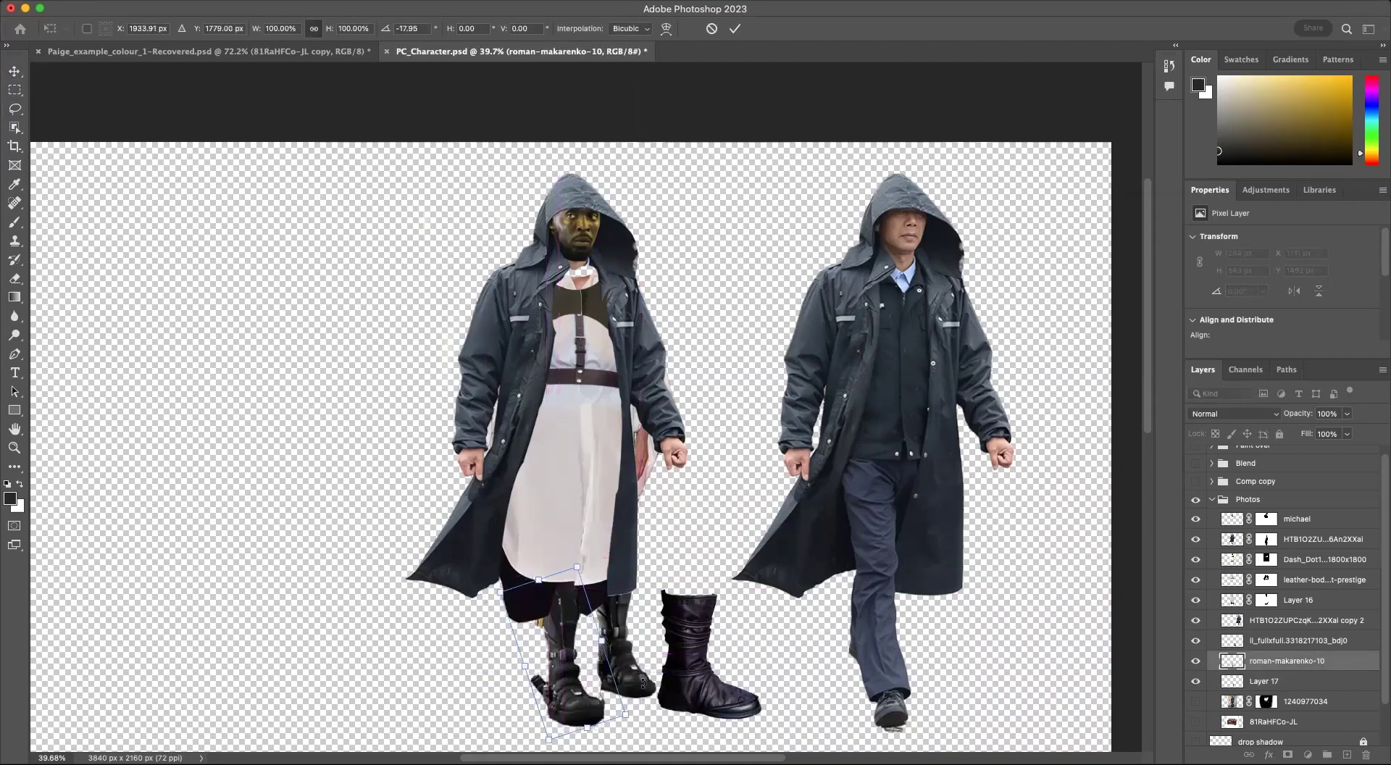
# Step: Rotate the pasted rear boot clockwise, move it partly behind the front boot, and apply the transform
pyautogui.click(1267, 681)
pyautogui.press('super+t')
pyautogui.moveTo(670, 539); pyautogui.dragTo(694, 580)
pyautogui.moveTo(594, 658); pyautogui.dragTo(540, 668)
pyautogui.press('Return')
pyautogui.scroll(-2, 518, 704)
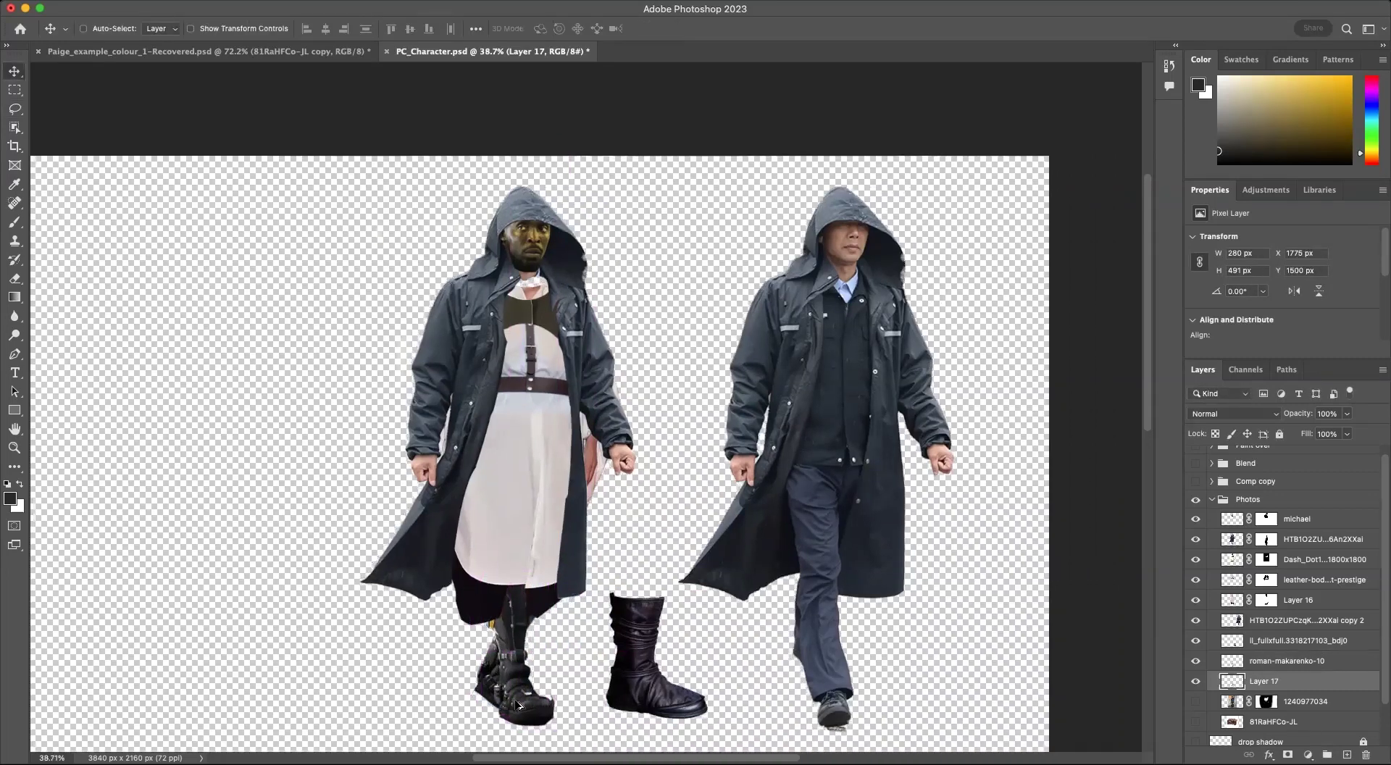
pyautogui.scroll(-3, 518, 704)
pyautogui.scroll(6, 520, 699)
pyautogui.scroll(-4, 521, 695)
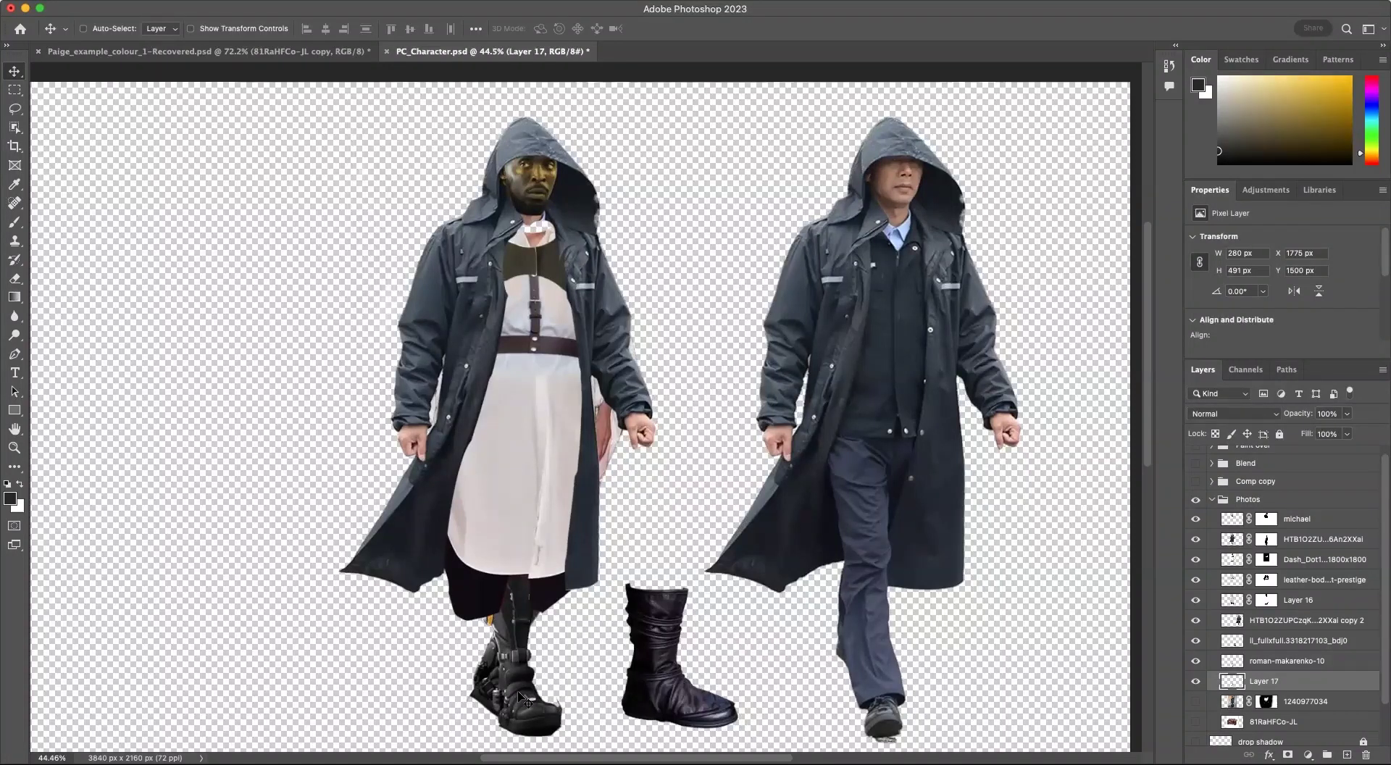
# Step: Collapse and hide the Photos group, and show the Comp copy group instead
pyautogui.click(1223, 499)
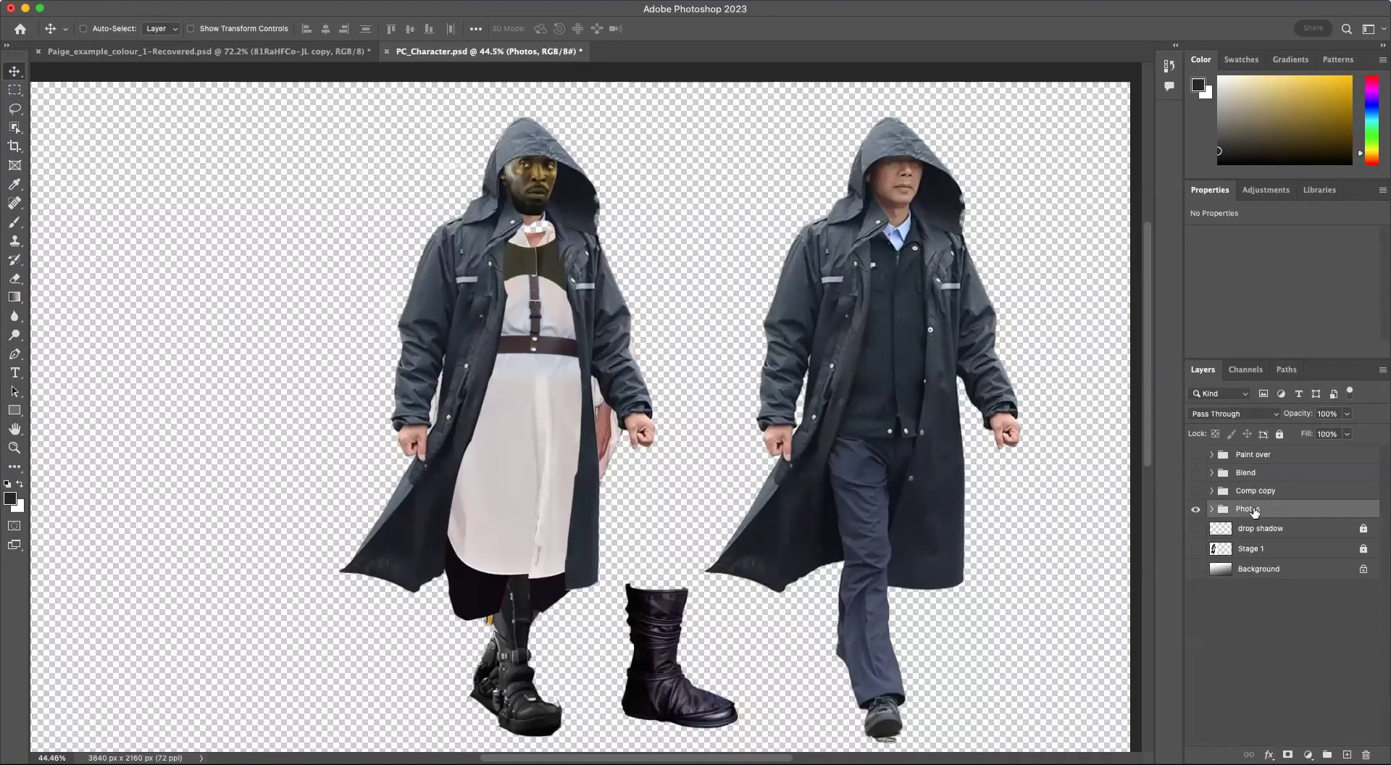
pyautogui.click(1195, 510)
pyautogui.click(1195, 492)
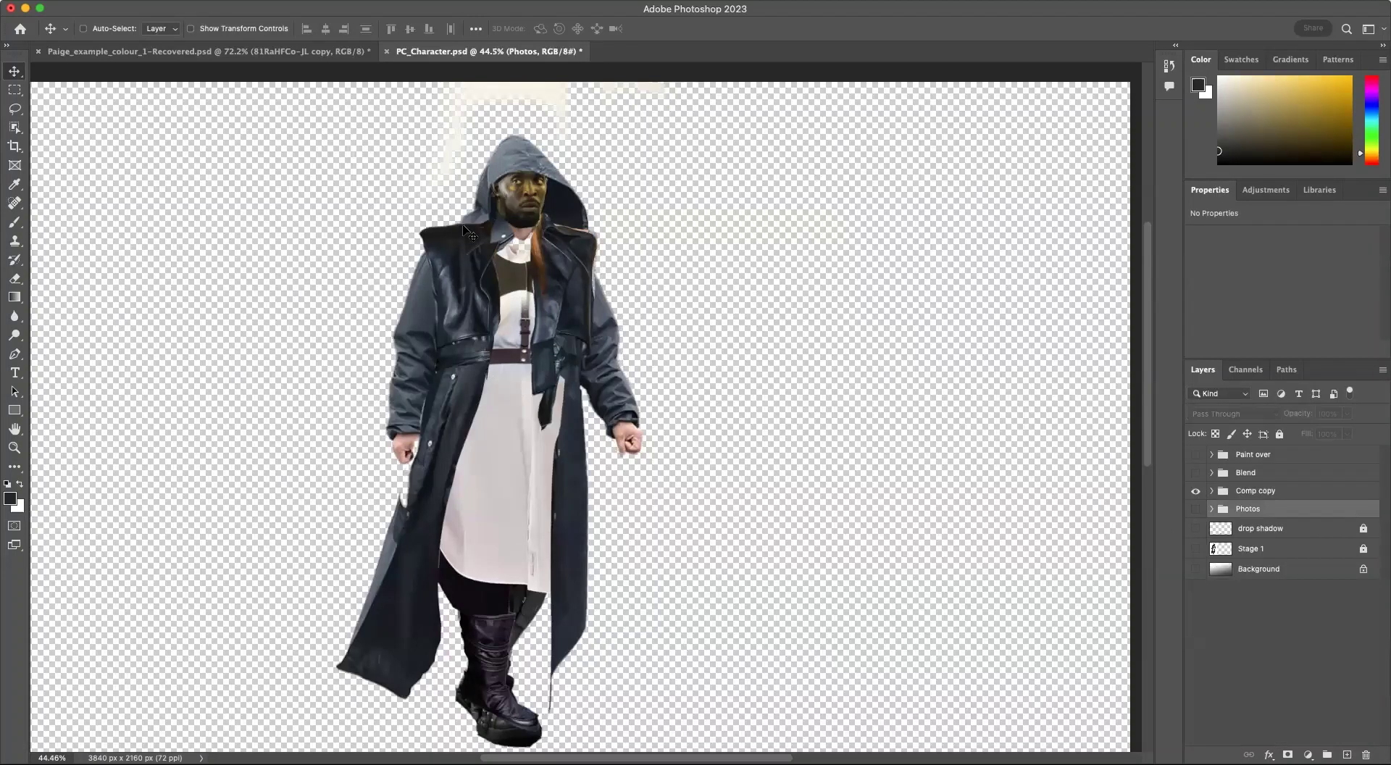
# Step: Examine the Comp copy character's vest, harness, sleeves, coat and boots for differences in color and lighting between the photos
pyautogui.hscroll(-5, 583, 369)
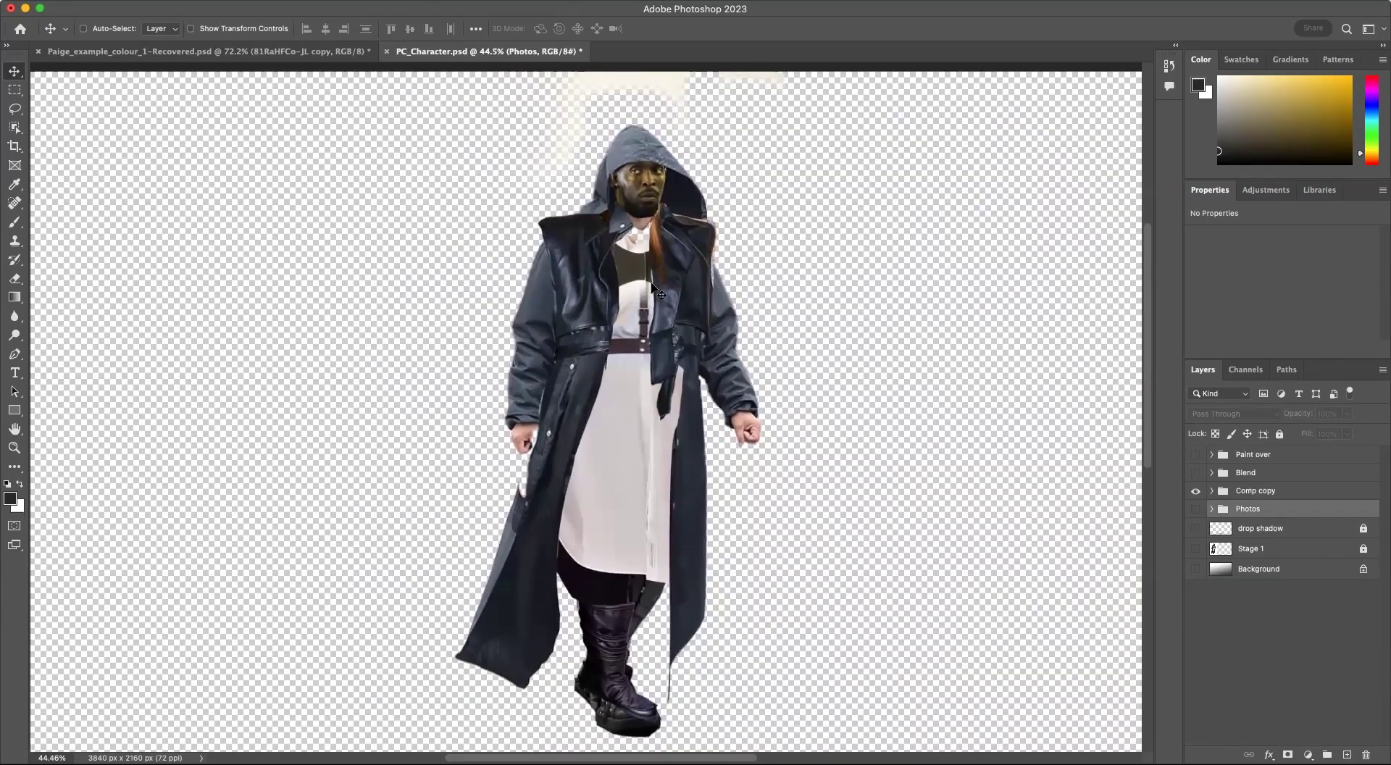
pyautogui.scroll(2, 652, 282)
pyautogui.scroll(3, 652, 282)
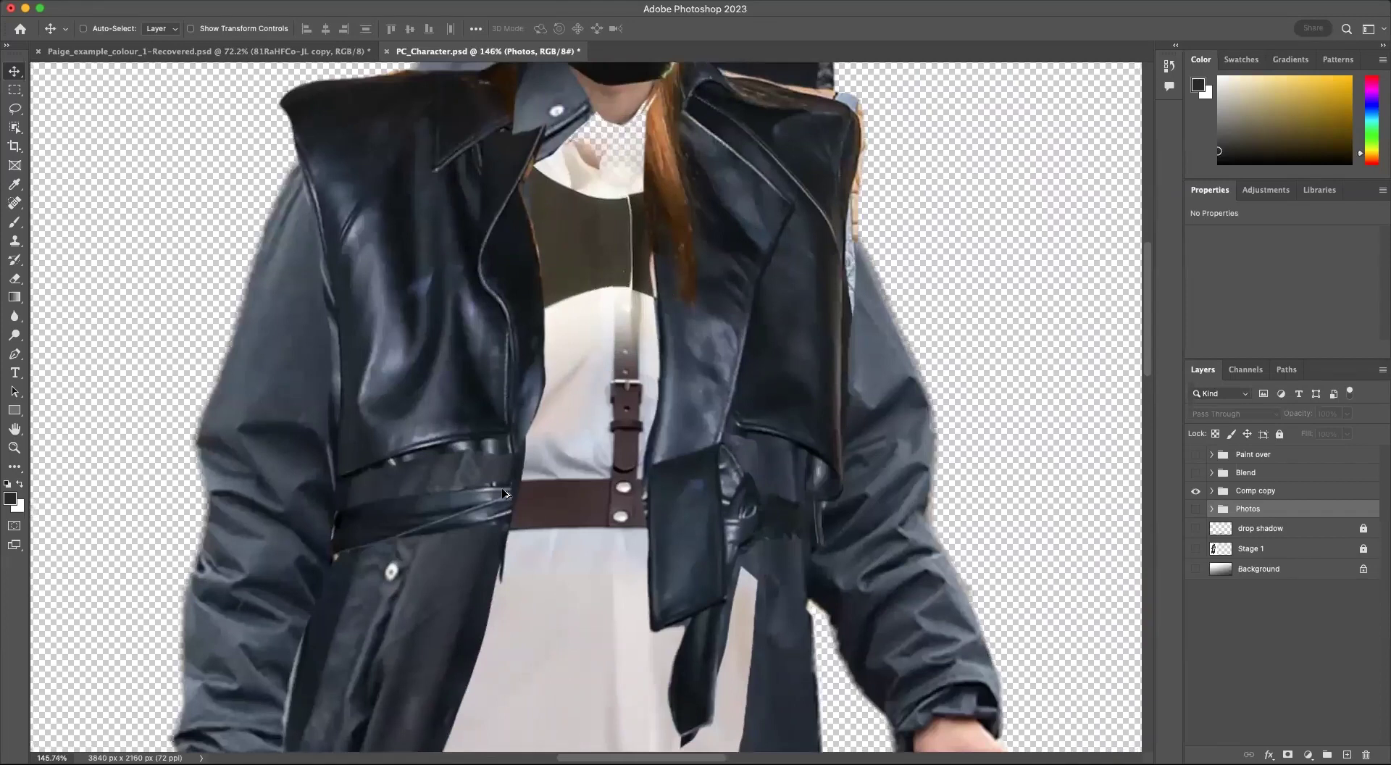
pyautogui.scroll(1, 586, 275)
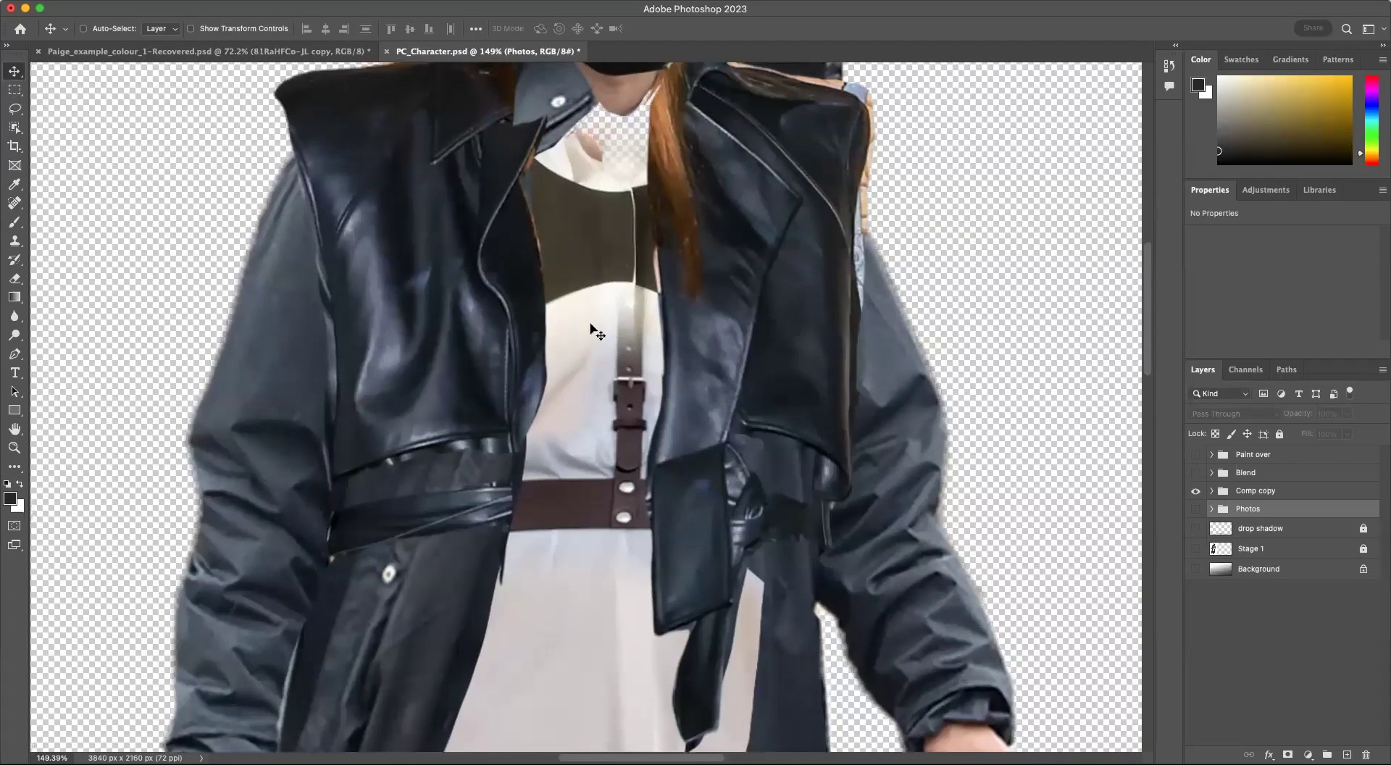
pyautogui.moveTo(578, 644); pyautogui.dragTo(599, 473)
pyautogui.moveTo(665, 362); pyautogui.dragTo(673, 458)
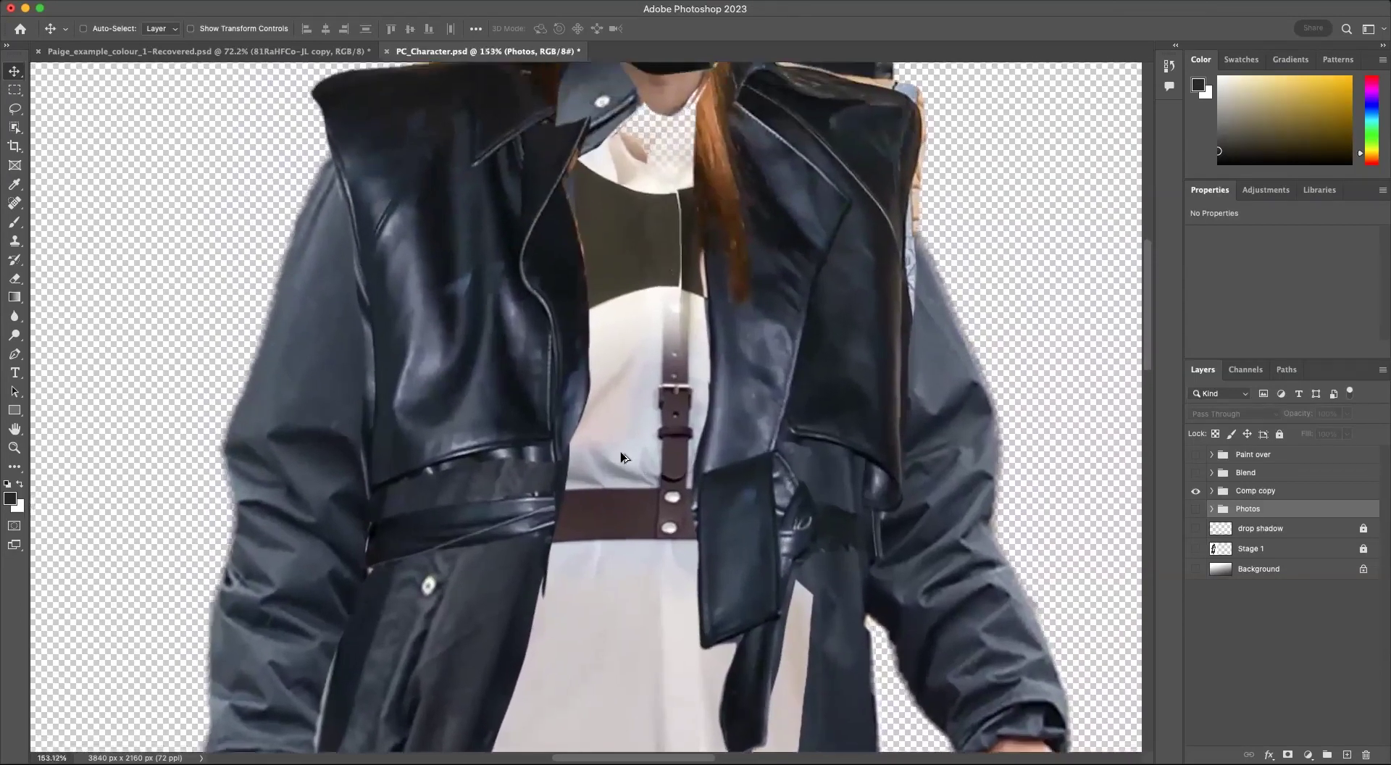
pyautogui.scroll(-4, 625, 454)
pyautogui.scroll(-3, 627, 457)
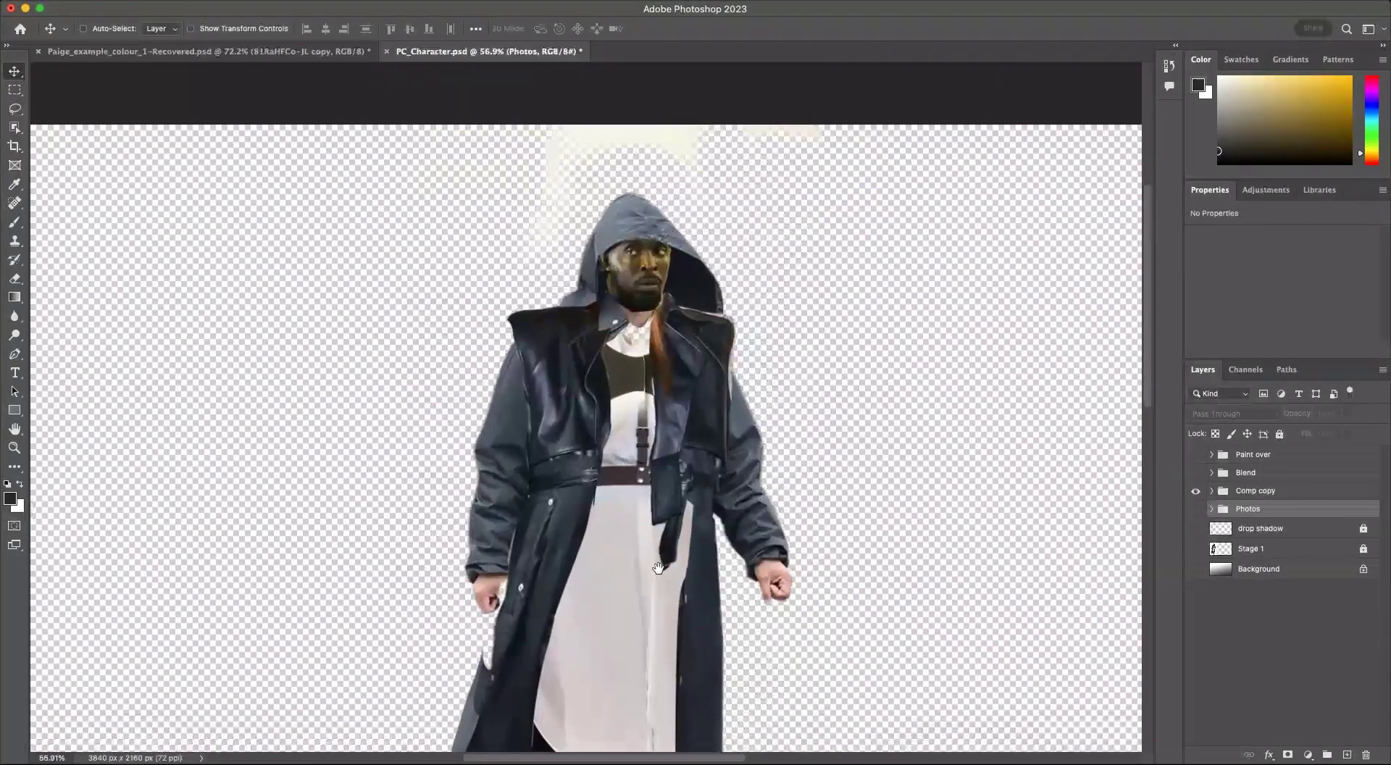
pyautogui.scroll(1, 661, 569)
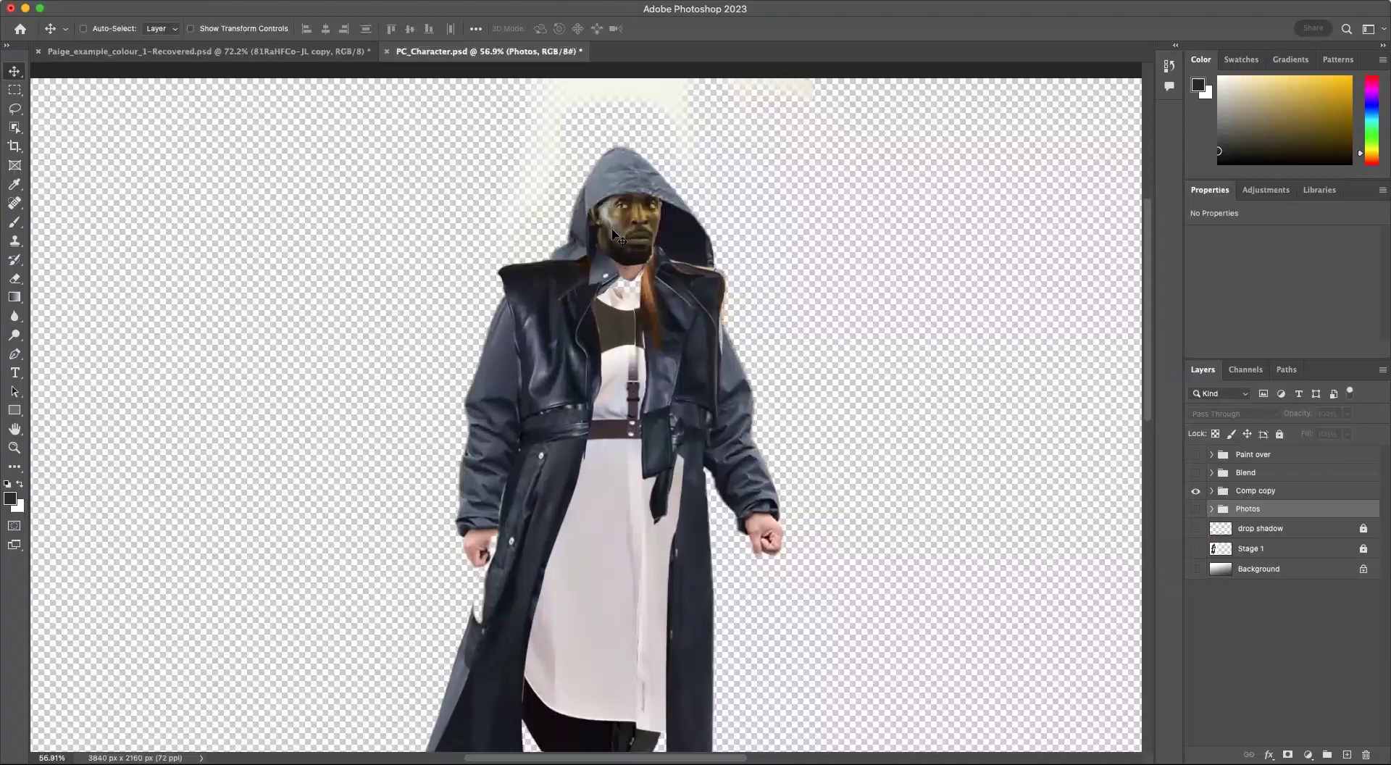
pyautogui.moveTo(576, 459); pyautogui.dragTo(575, 450)
pyautogui.scroll(-2, 576, 450)
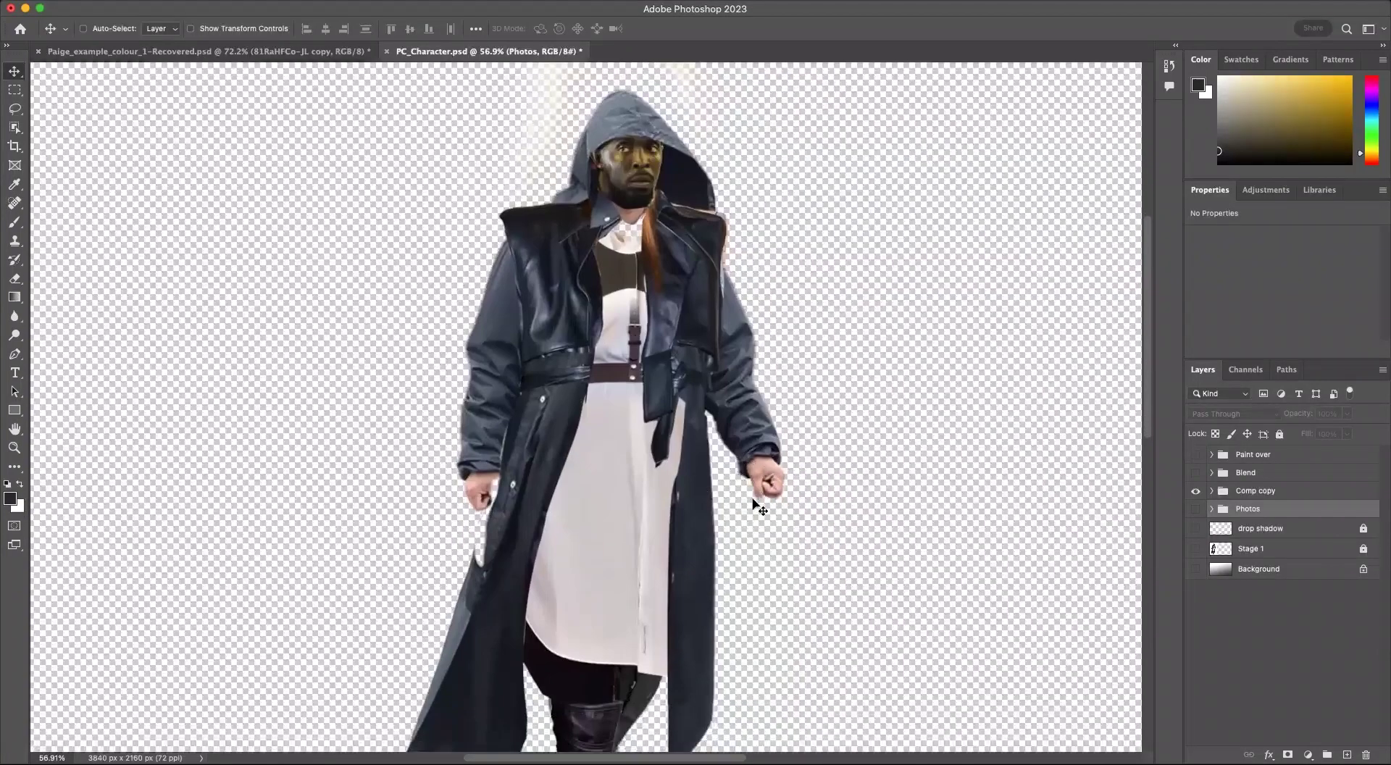
pyautogui.scroll(1, 723, 442)
pyautogui.scroll(-1, 722, 440)
pyautogui.scroll(-3, 723, 443)
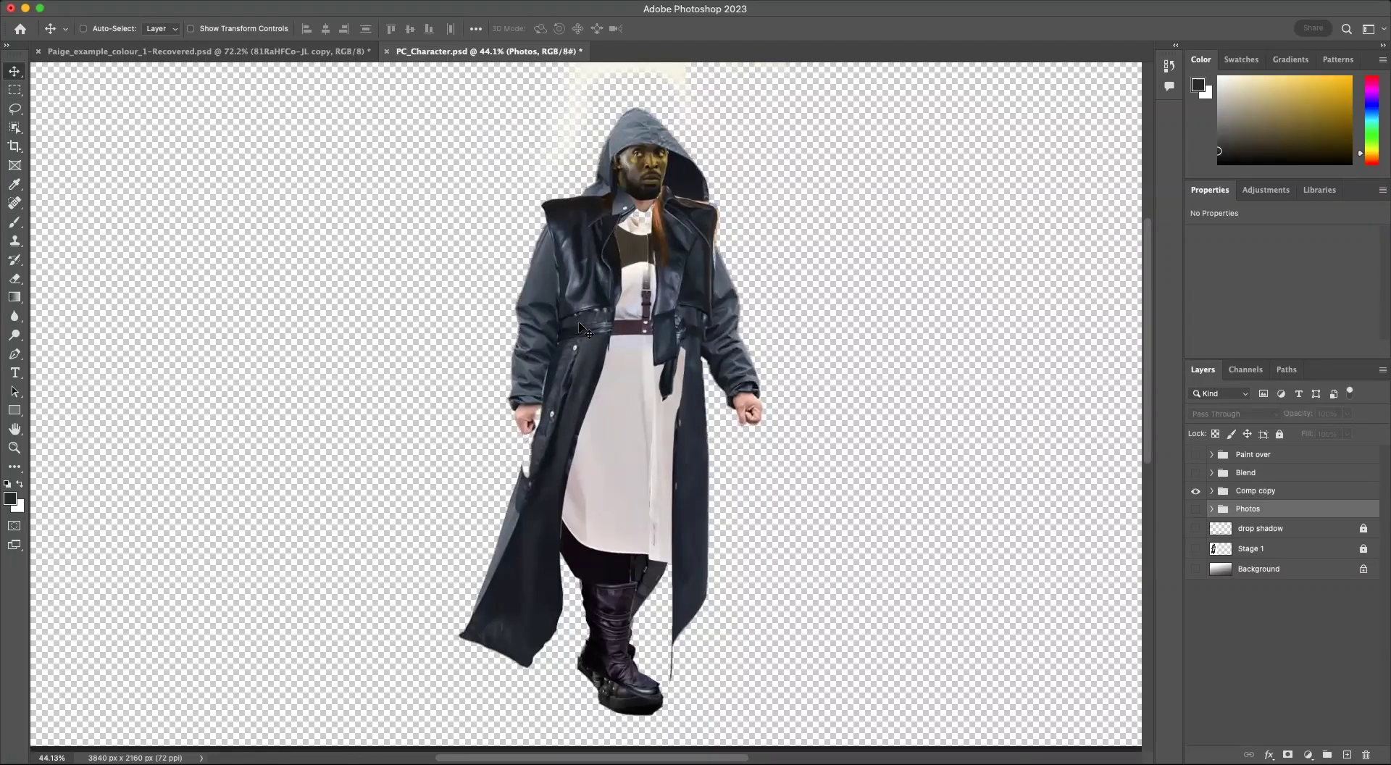
pyautogui.scroll(-1, 588, 319)
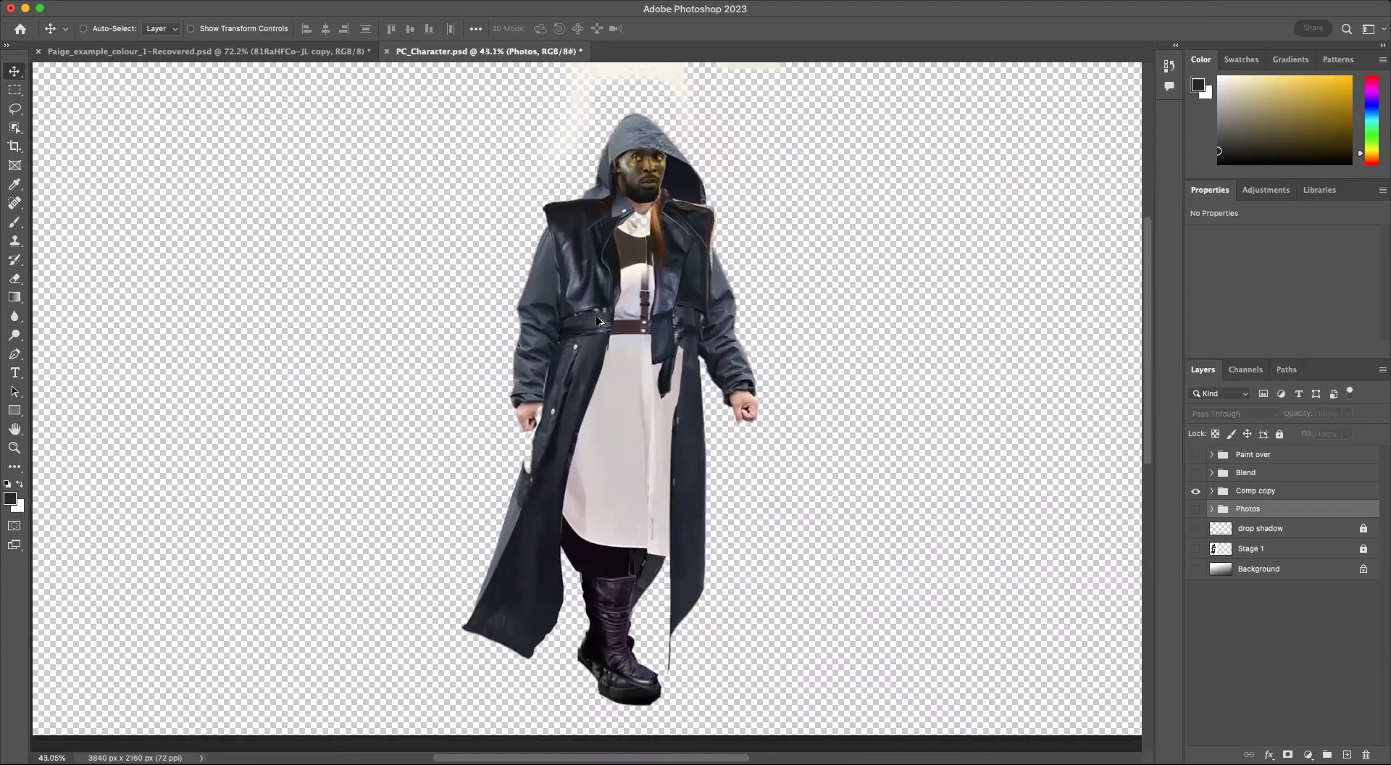
pyautogui.hscroll(2, 694, 419)
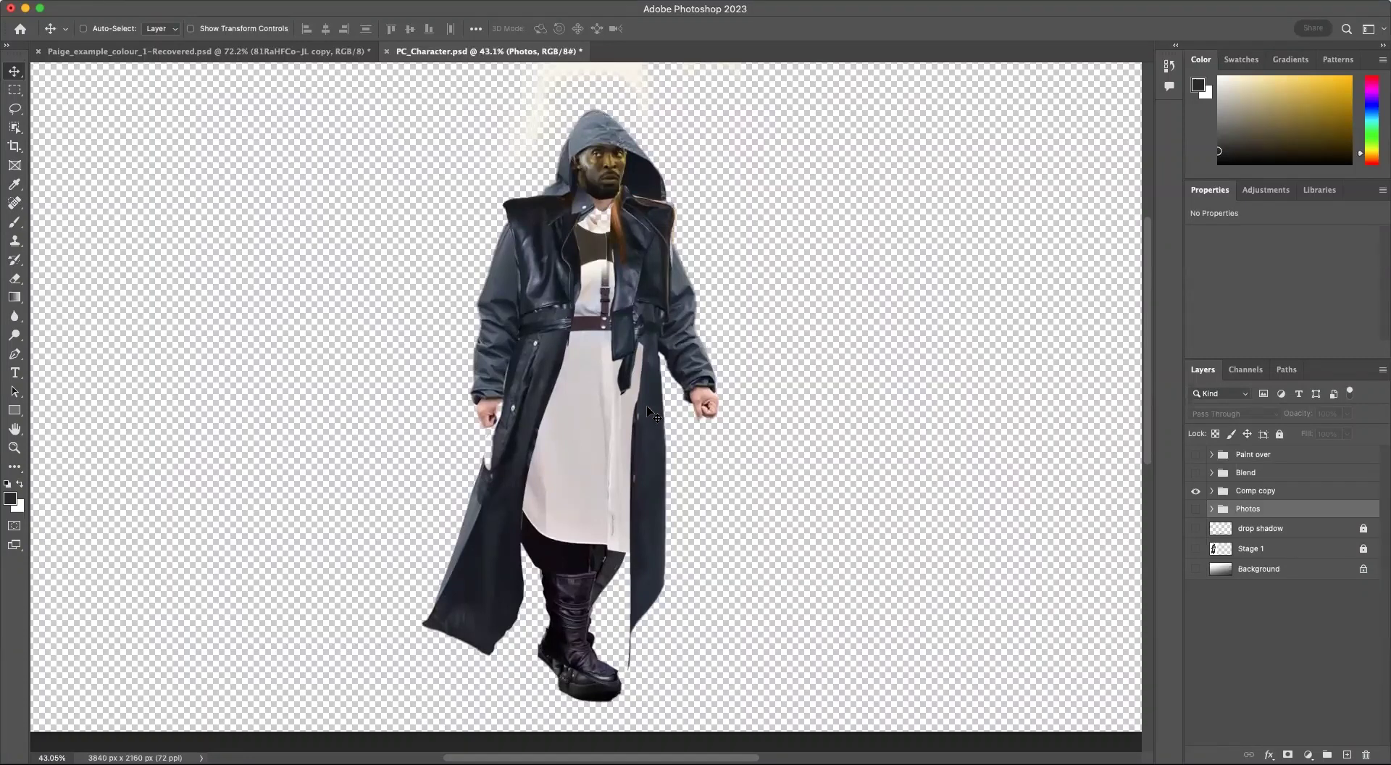
# Step: Expand the Comp copy group, select the face layer, and toggle its visibility to check it against the hood
pyautogui.click(1209, 491)
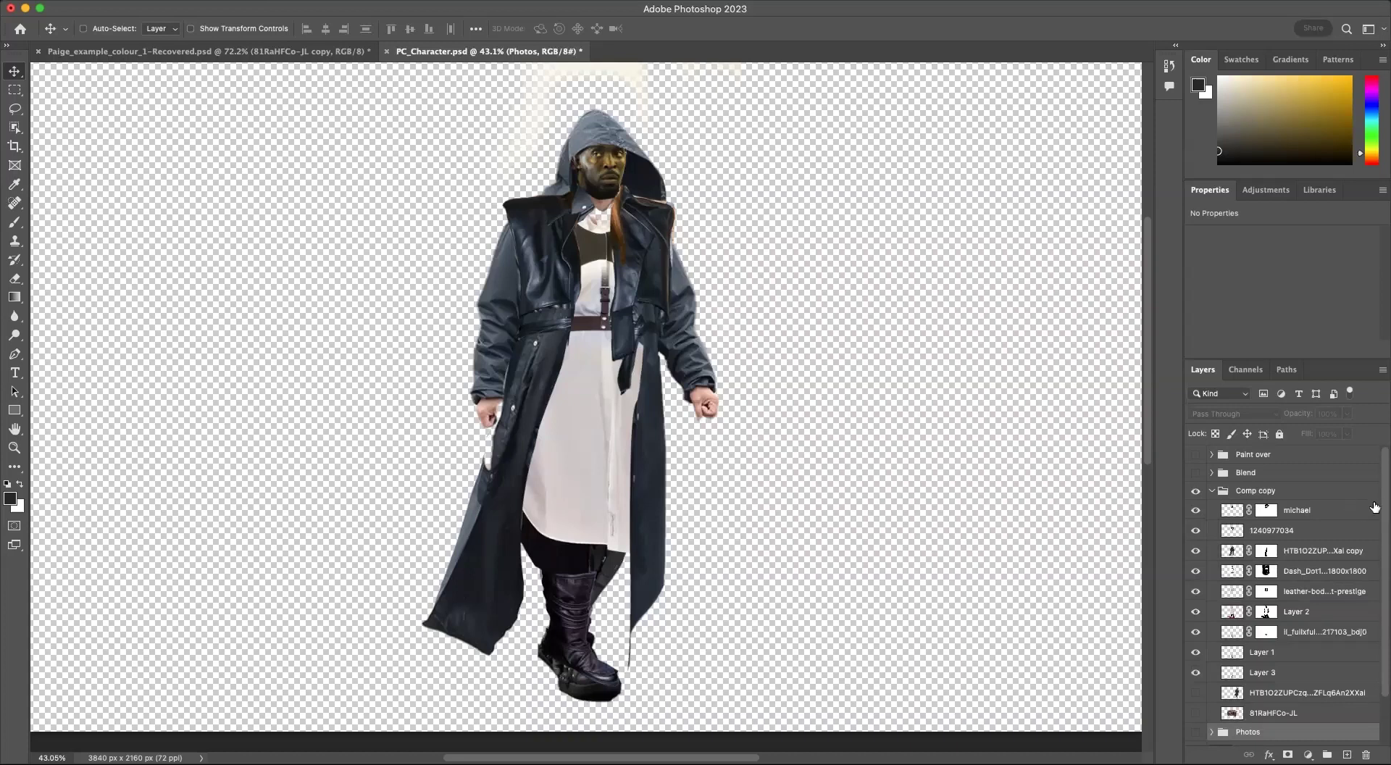
pyautogui.scroll(-2, 1372, 518)
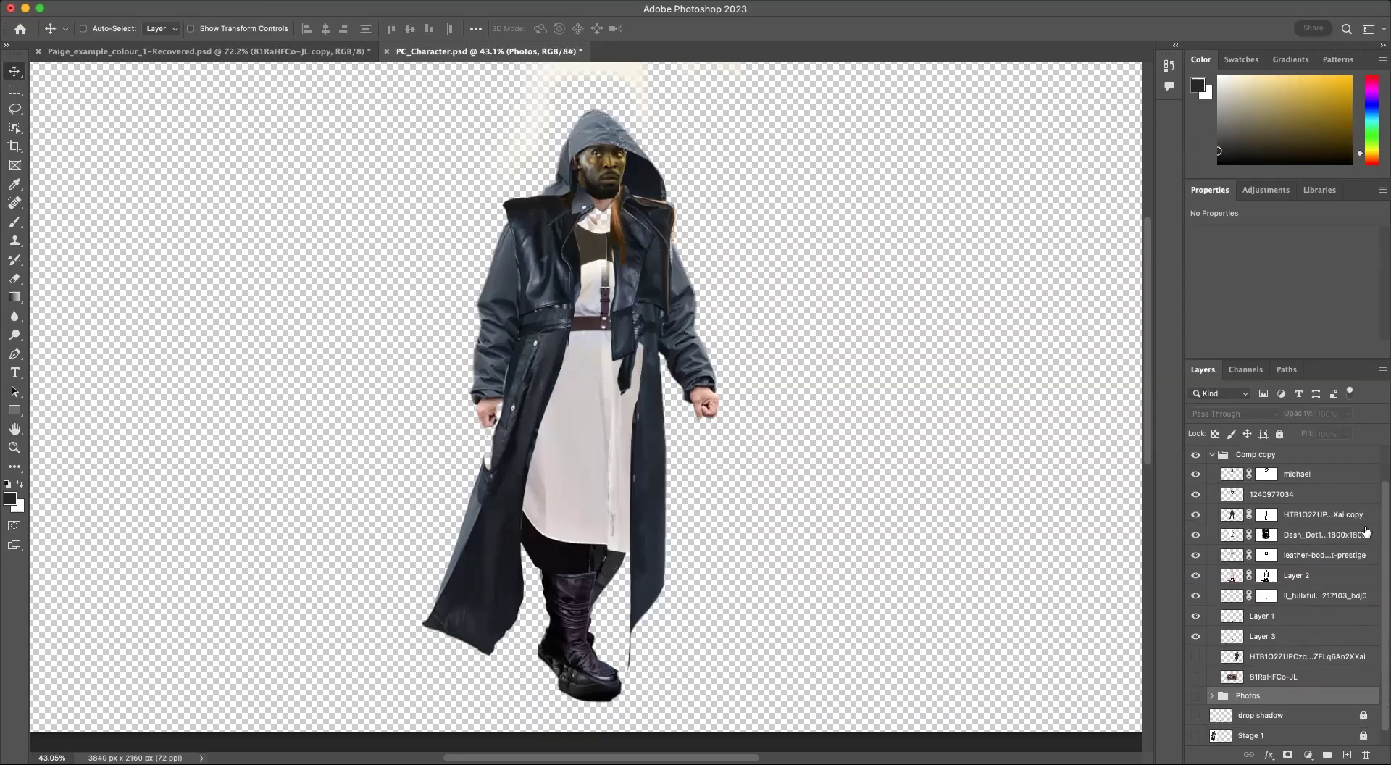
pyautogui.click(1236, 476)
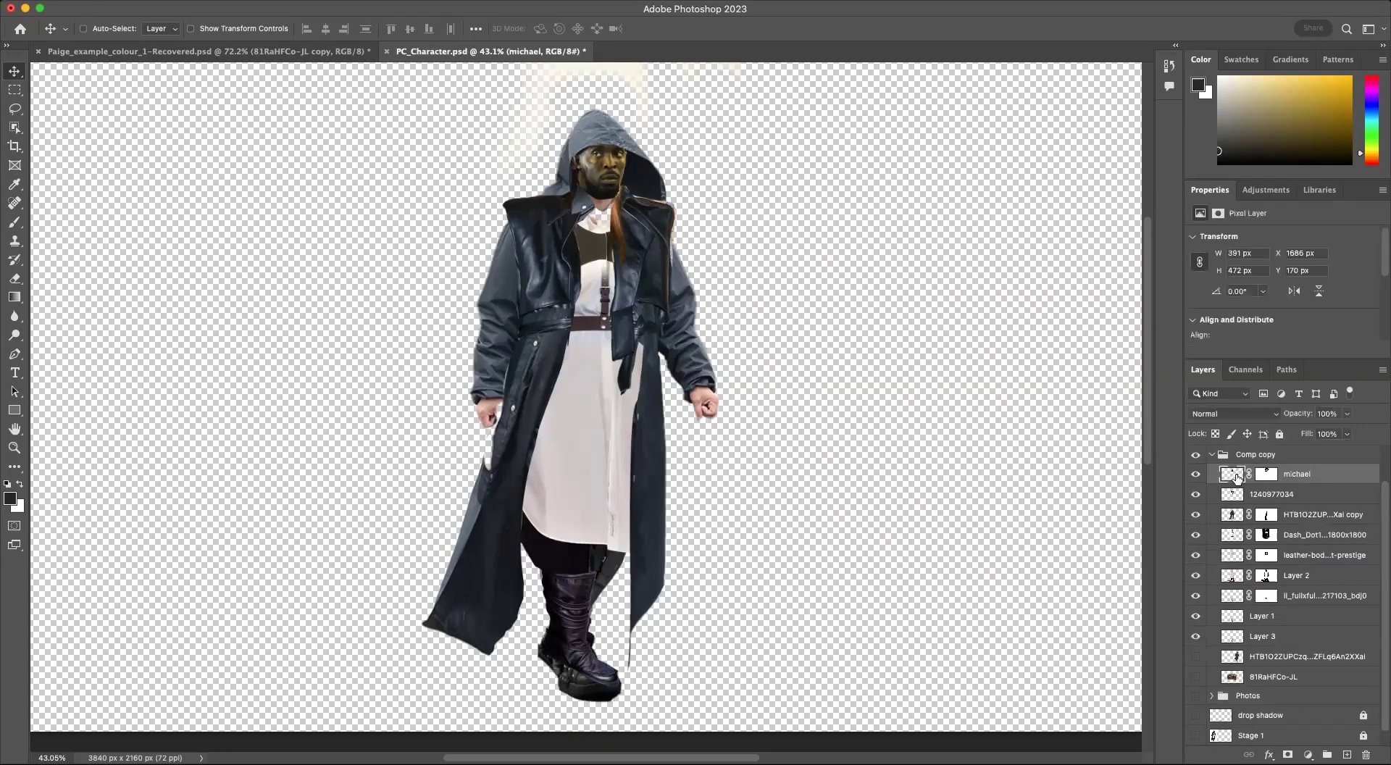
pyautogui.click(1196, 475)
pyautogui.click(1196, 475)
pyautogui.press('super+comma')
pyautogui.press('super+comma')
pyautogui.scroll(-1, 661, 251)
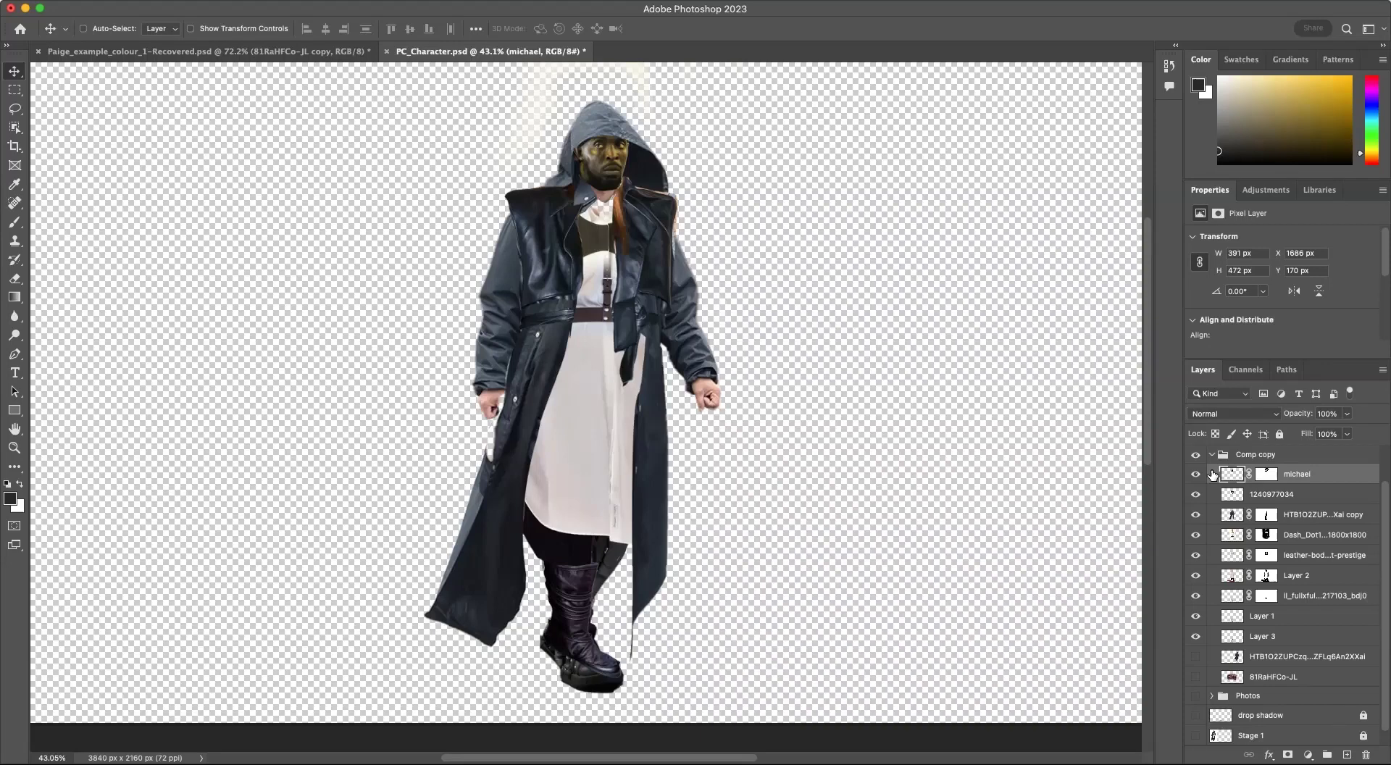
# Step: Apply Match Color to the face layer with Neutralize on and slightly reduced luminance and color intensity
pyautogui.click(173, 1)
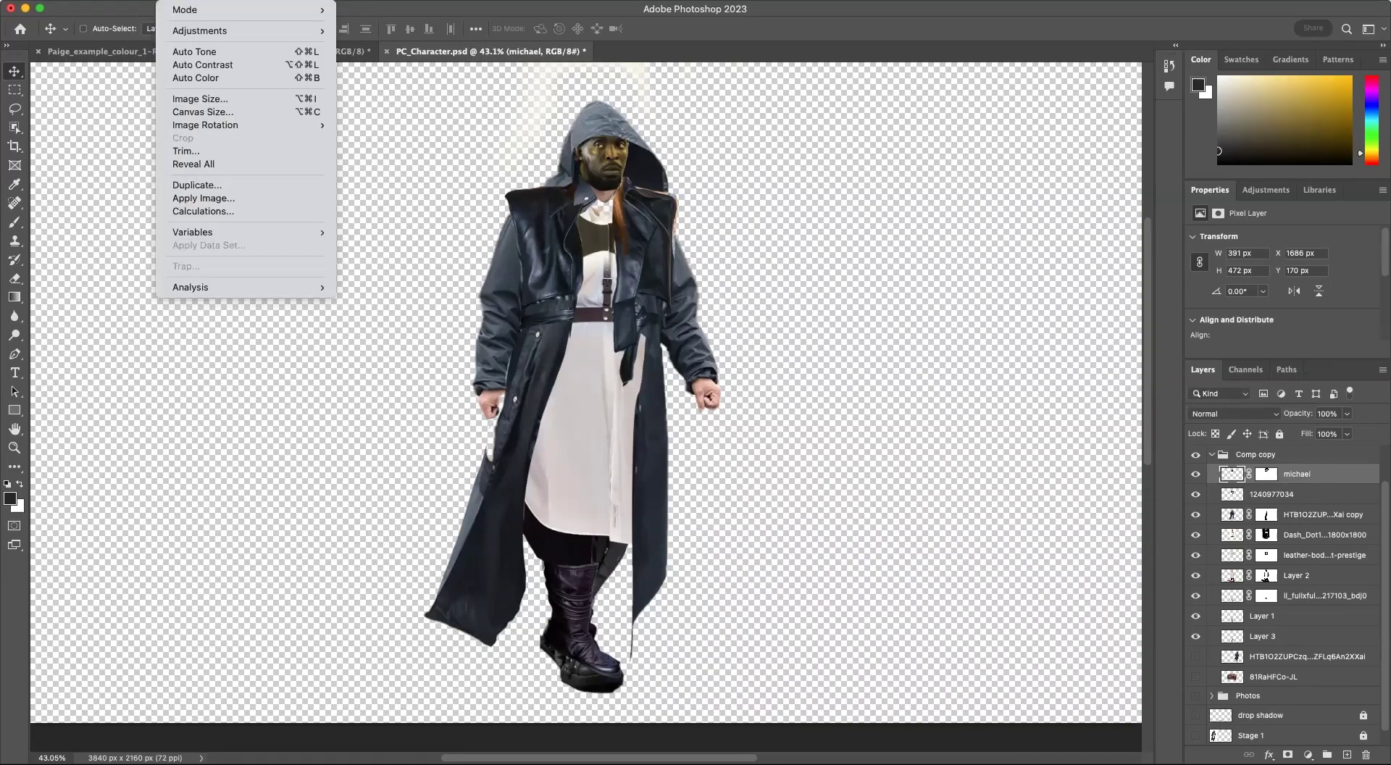
pyautogui.moveTo(196, 30)
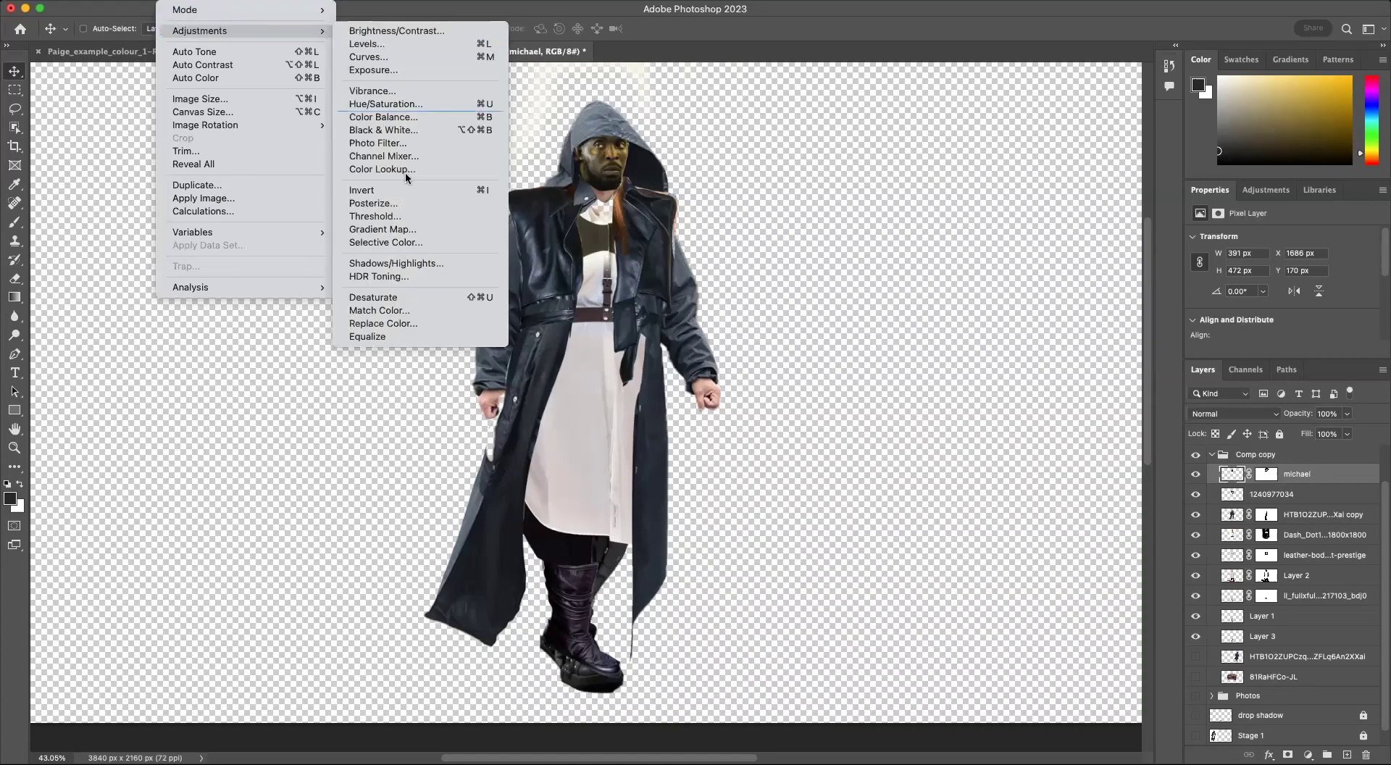
pyautogui.click(411, 311)
pyautogui.moveTo(878, 155); pyautogui.dragTo(939, 118)
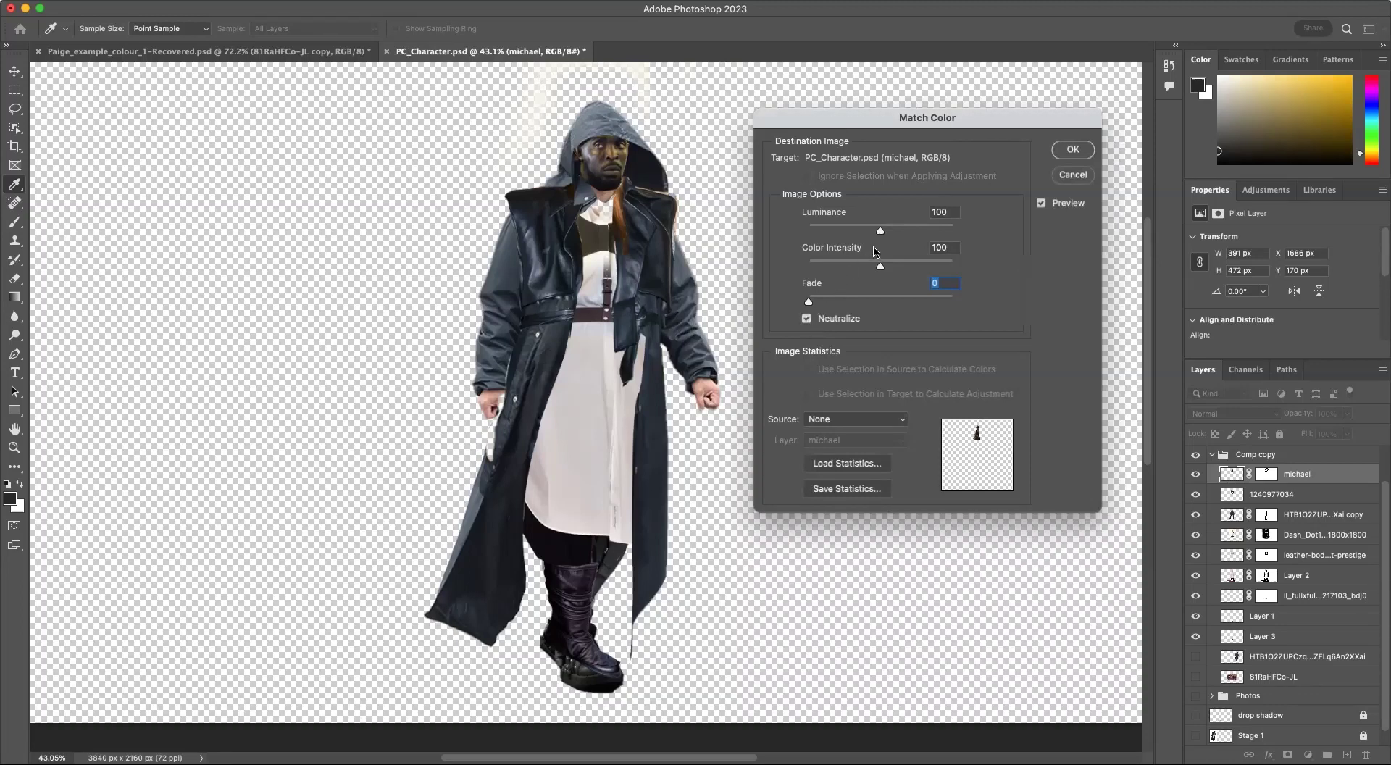
pyautogui.moveTo(881, 231); pyautogui.dragTo(865, 268)
pyautogui.moveTo(883, 230)
pyautogui.mouseDown()
pyautogui.moveTo(904, 230)
pyautogui.moveTo(830, 230)
pyautogui.moveTo(872, 231)
pyautogui.mouseUp()
pyautogui.click(1071, 150)
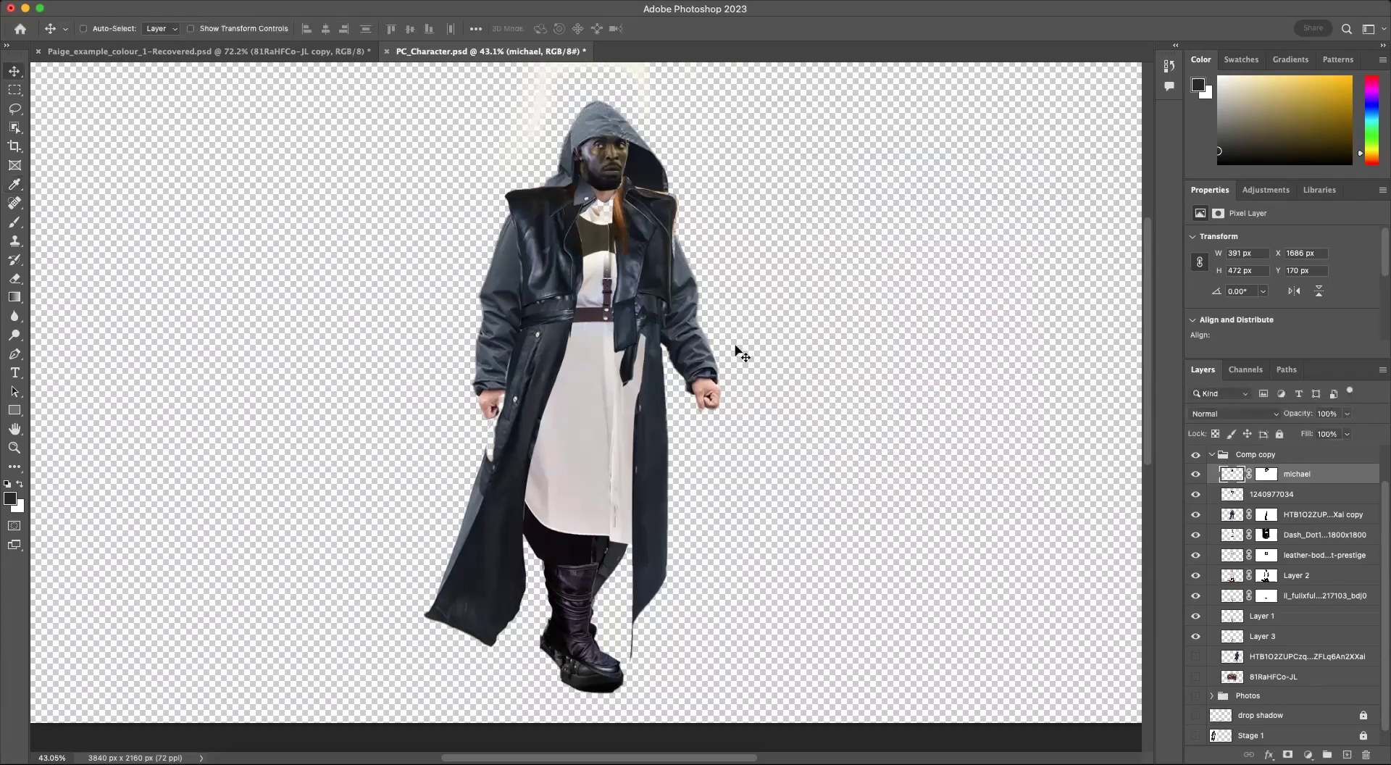
pyautogui.click(1226, 498)
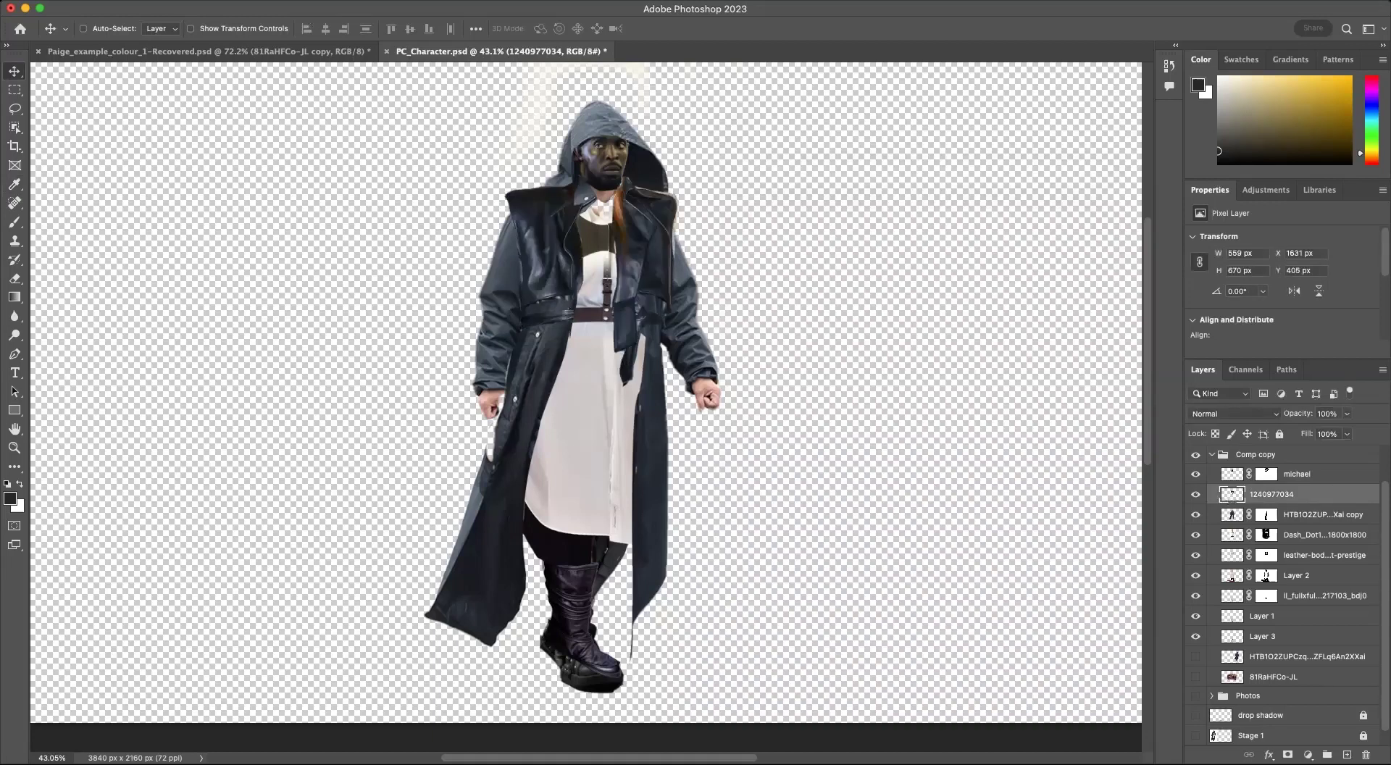
pyautogui.click(177, 1)
pyautogui.moveTo(217, 30)
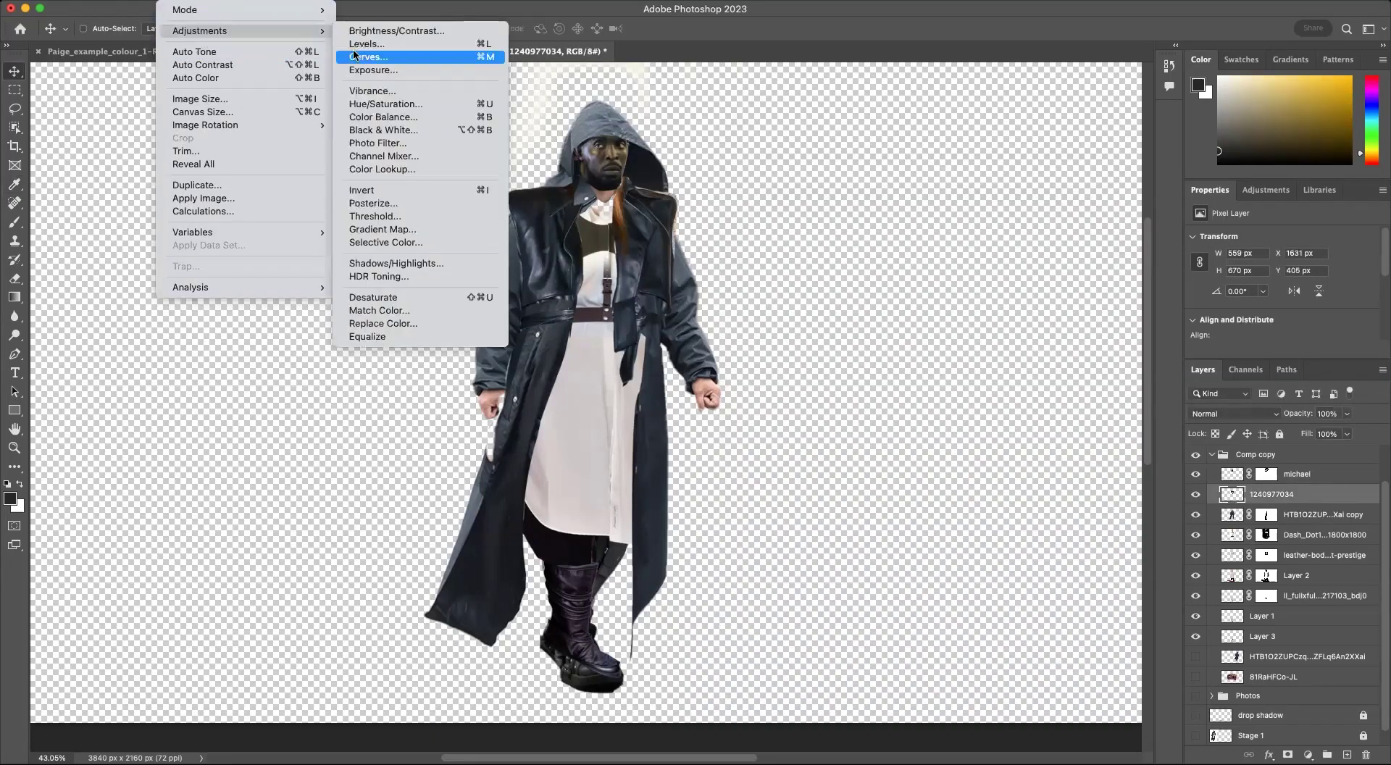
pyautogui.click(427, 310)
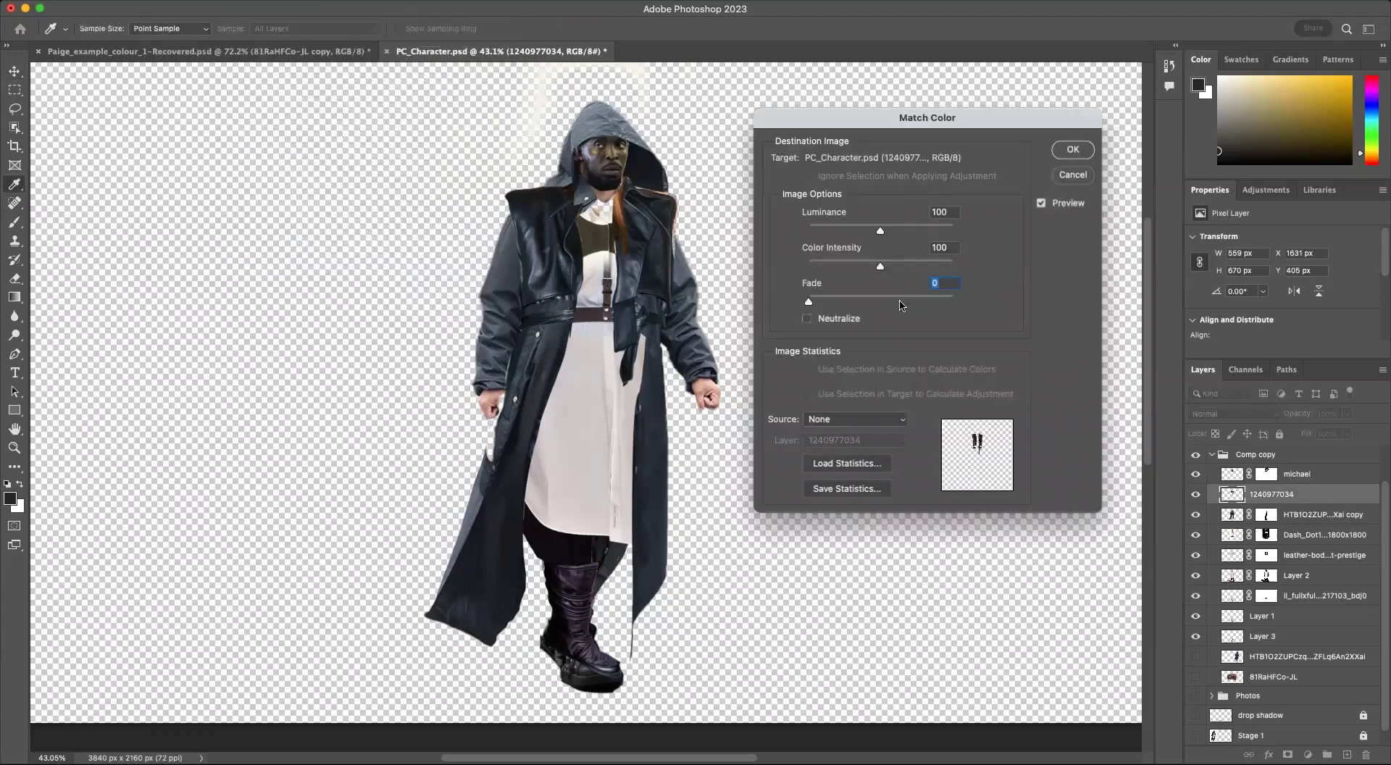
pyautogui.click(857, 230)
pyautogui.click(909, 230)
pyautogui.press('Tab')
pyautogui.press('Down')
pyautogui.press('Down')
pyautogui.press('Down')
pyautogui.press('Down')
pyautogui.press('Down')
pyautogui.press('Down')
pyautogui.press('Down')
pyautogui.press('Down')
pyautogui.press('Down')
pyautogui.press('Down')
pyautogui.press('Down')
pyautogui.press('Down')
pyautogui.press('Down')
pyautogui.press('Down')
pyautogui.press('Down')
pyautogui.press('Down')
pyautogui.press('Down')
pyautogui.press('Down')
pyautogui.press('Down')
pyautogui.press('Down')
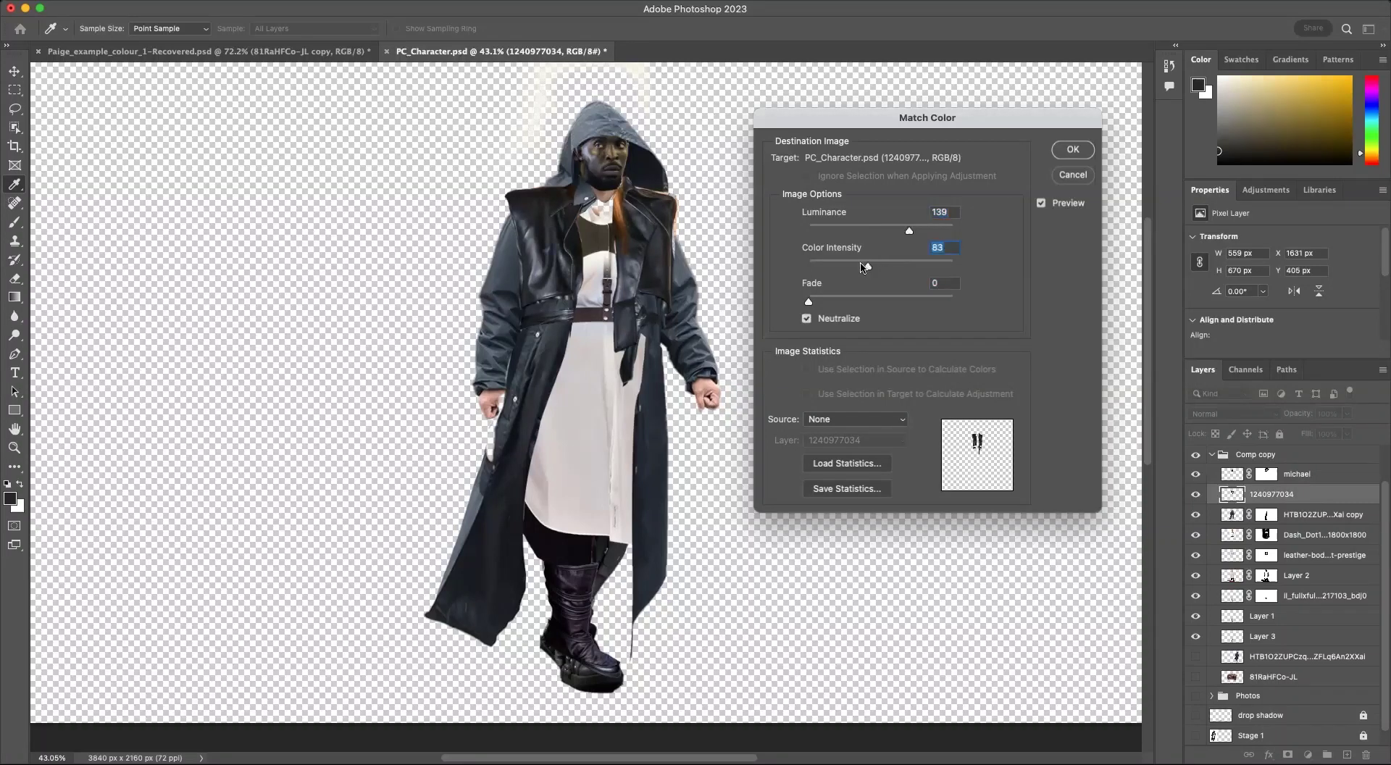
# Step: Reduce the vest's luminance, raise its color intensity, add some fade, and apply the color match
pyautogui.moveTo(909, 231); pyautogui.dragTo(830, 230)
pyautogui.moveTo(851, 231); pyautogui.dragTo(910, 266)
pyautogui.moveTo(922, 266); pyautogui.dragTo(914, 268)
pyautogui.moveTo(832, 299); pyautogui.dragTo(862, 305)
pyautogui.press('Down')
pyautogui.press('Down')
pyautogui.press('Down')
pyautogui.press('Down')
pyautogui.press('Down')
pyautogui.click(1072, 155)
# Step: Start Match Color on the coat layer HTB1O2ZUP...Xai copy with Neutralize on, color intensity 66 and luminance 53
pyautogui.press('v')
pyautogui.click(1230, 519)
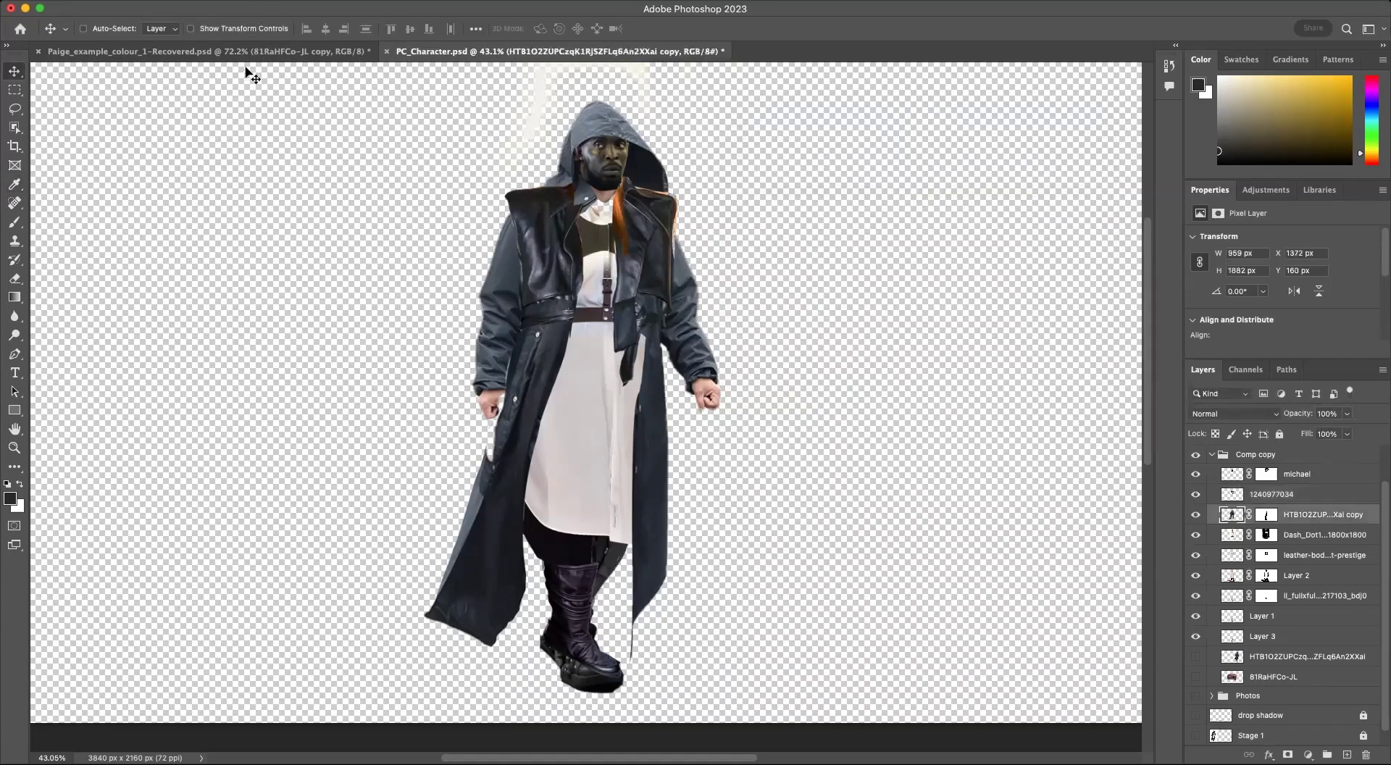
pyautogui.click(154, 7)
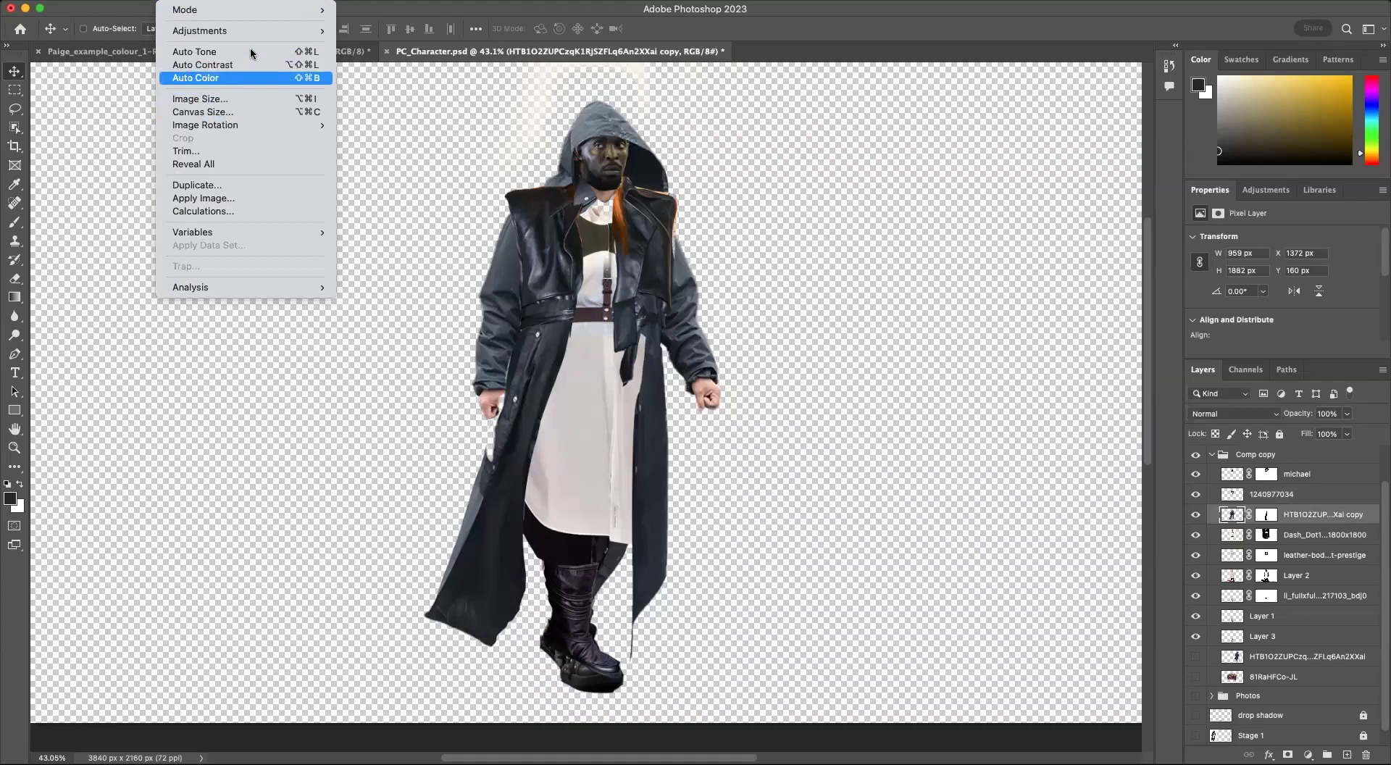
pyautogui.moveTo(259, 33)
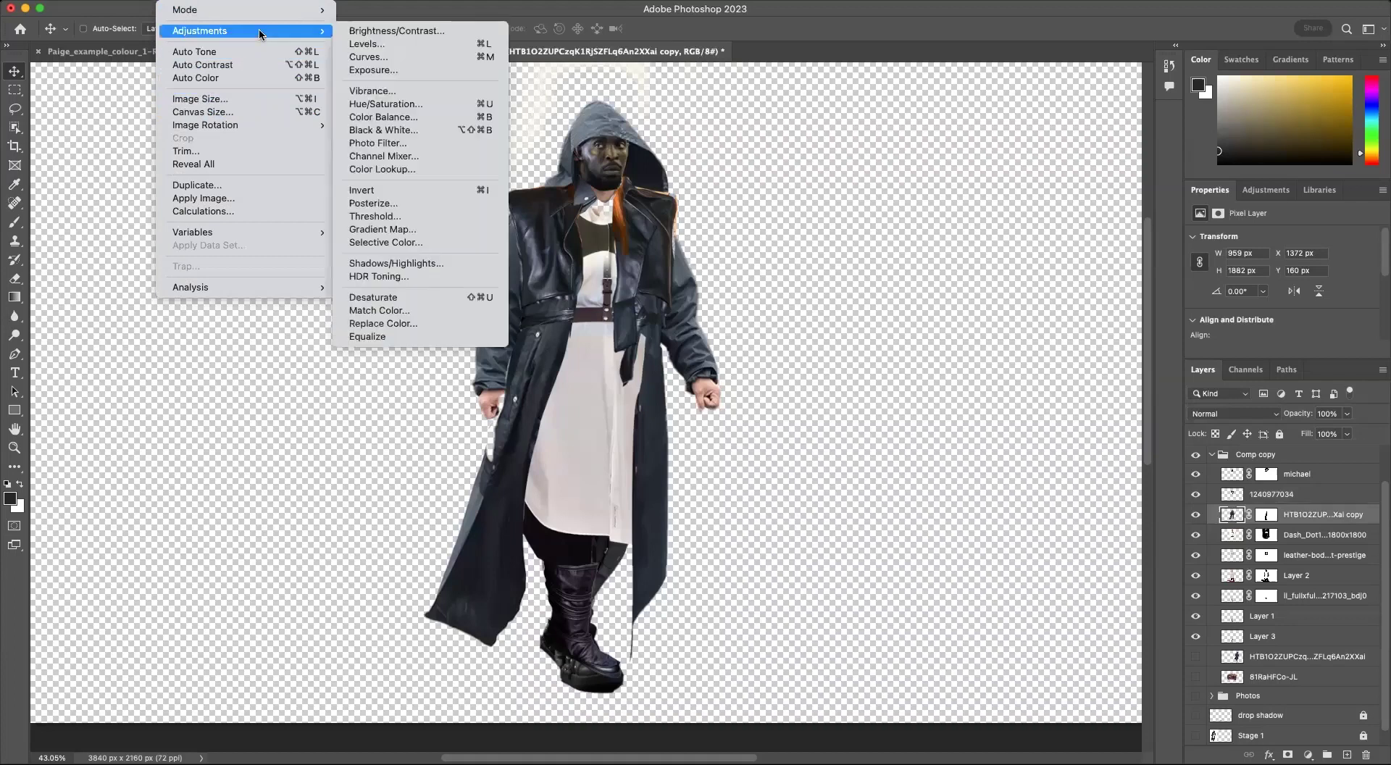
pyautogui.click(445, 310)
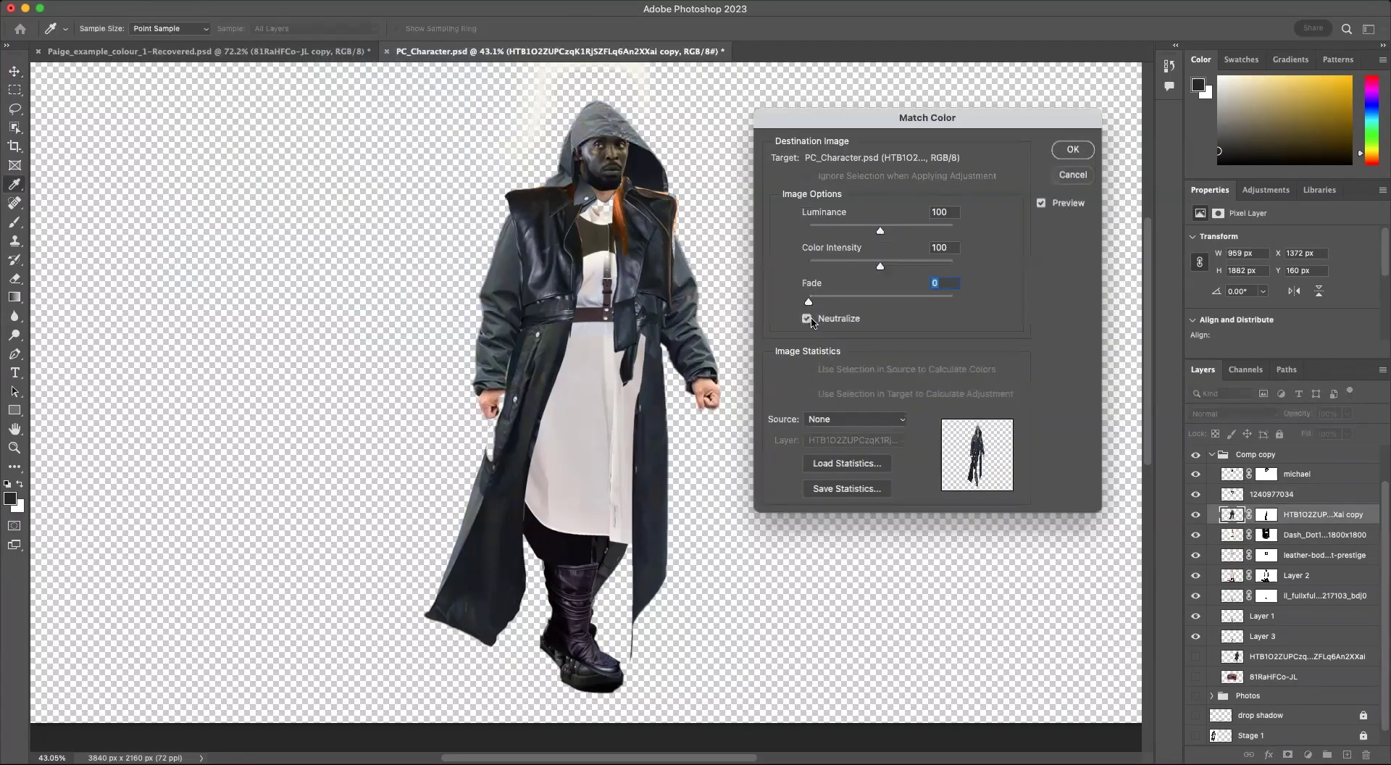
pyautogui.click(807, 318)
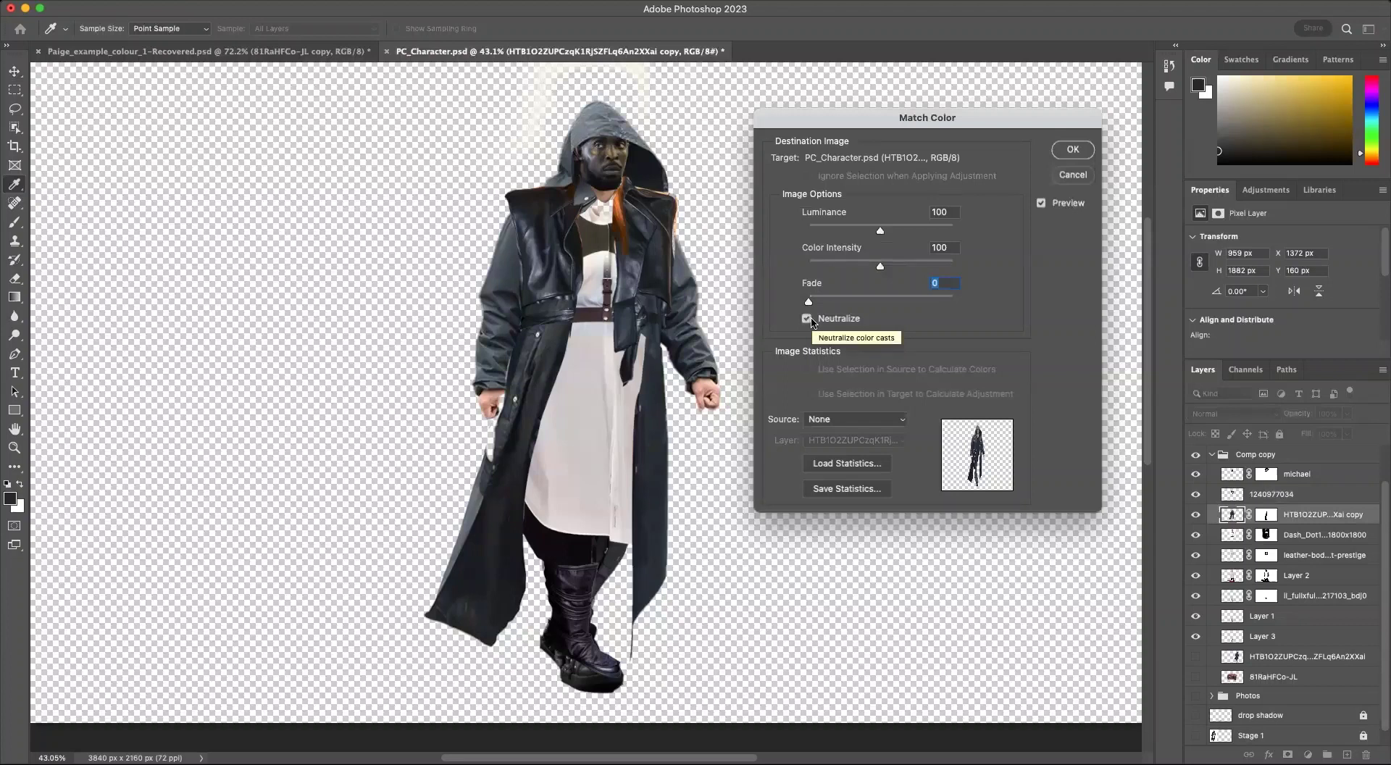
pyautogui.click(807, 319)
pyautogui.moveTo(880, 266); pyautogui.dragTo(842, 268)
pyautogui.moveTo(903, 232); pyautogui.dragTo(849, 232)
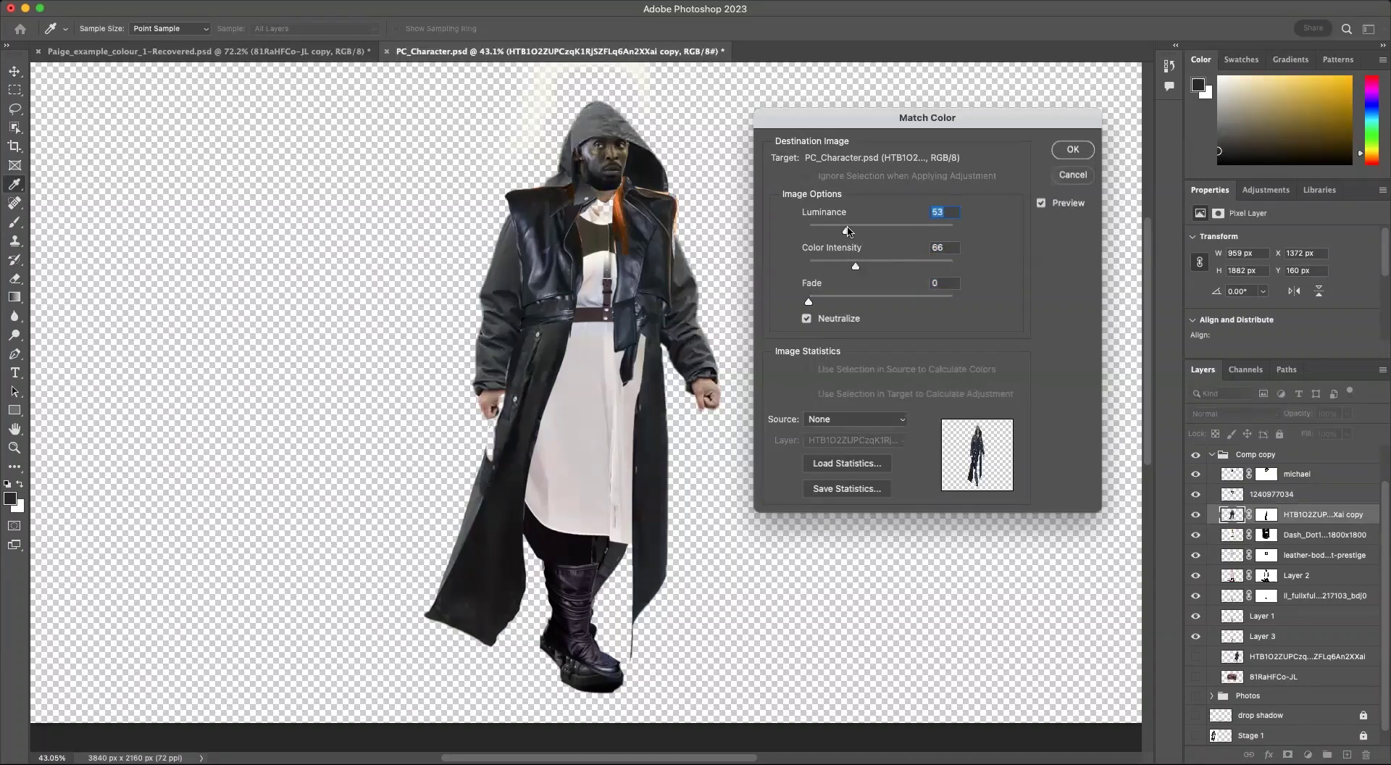
# Step: Turn Neutralize off, raise the coat's color intensity, and apply the color match
pyautogui.click(808, 303)
pyautogui.click(807, 319)
pyautogui.click(855, 230)
pyautogui.moveTo(854, 268); pyautogui.dragTo(898, 271)
pyautogui.click(1073, 151)
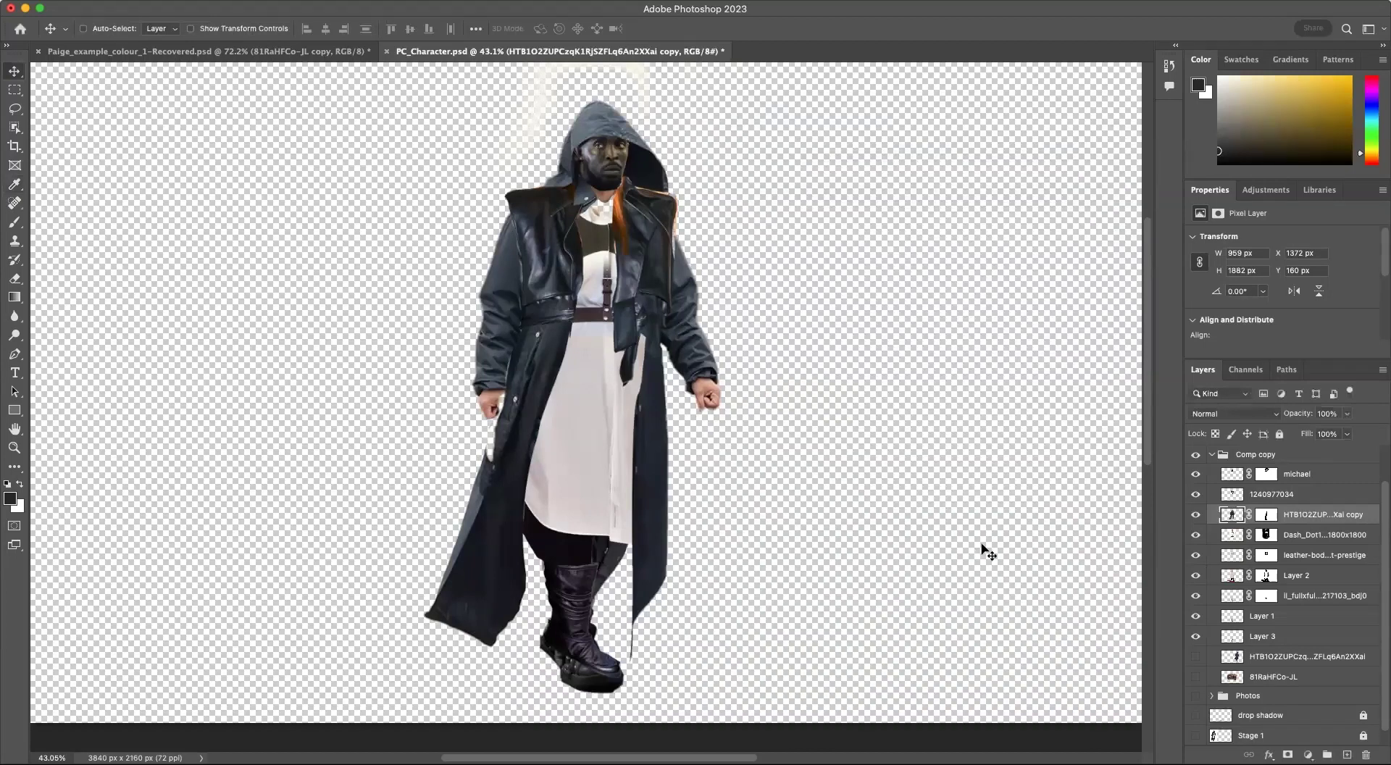
# Step: Select the Dash_Dot1...1800x1800 layer and toggle the coat layer's visibility to compare them
pyautogui.click(1226, 538)
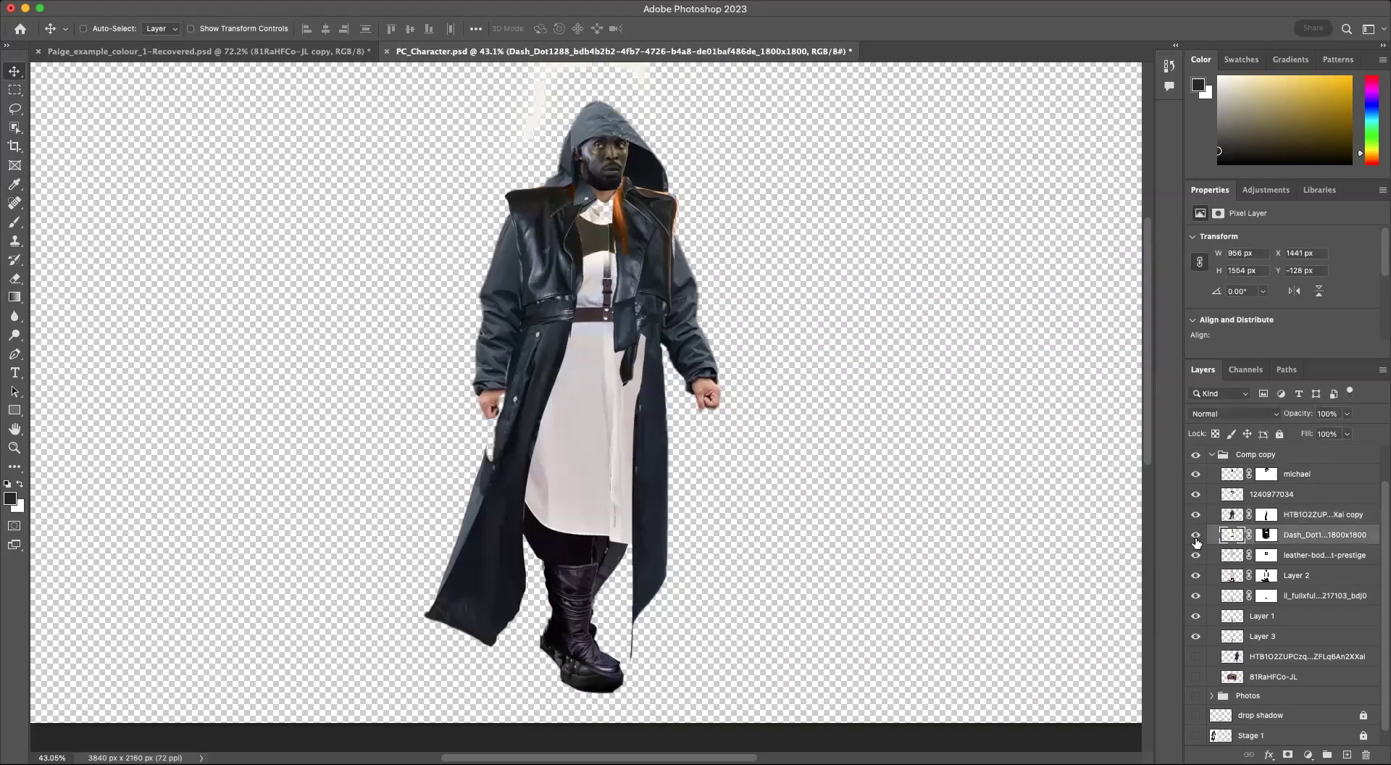
pyautogui.click(1196, 515)
pyautogui.click(1196, 514)
# Step: Outline both hands with the Lasso tool and clear the selection
pyautogui.click(14, 109)
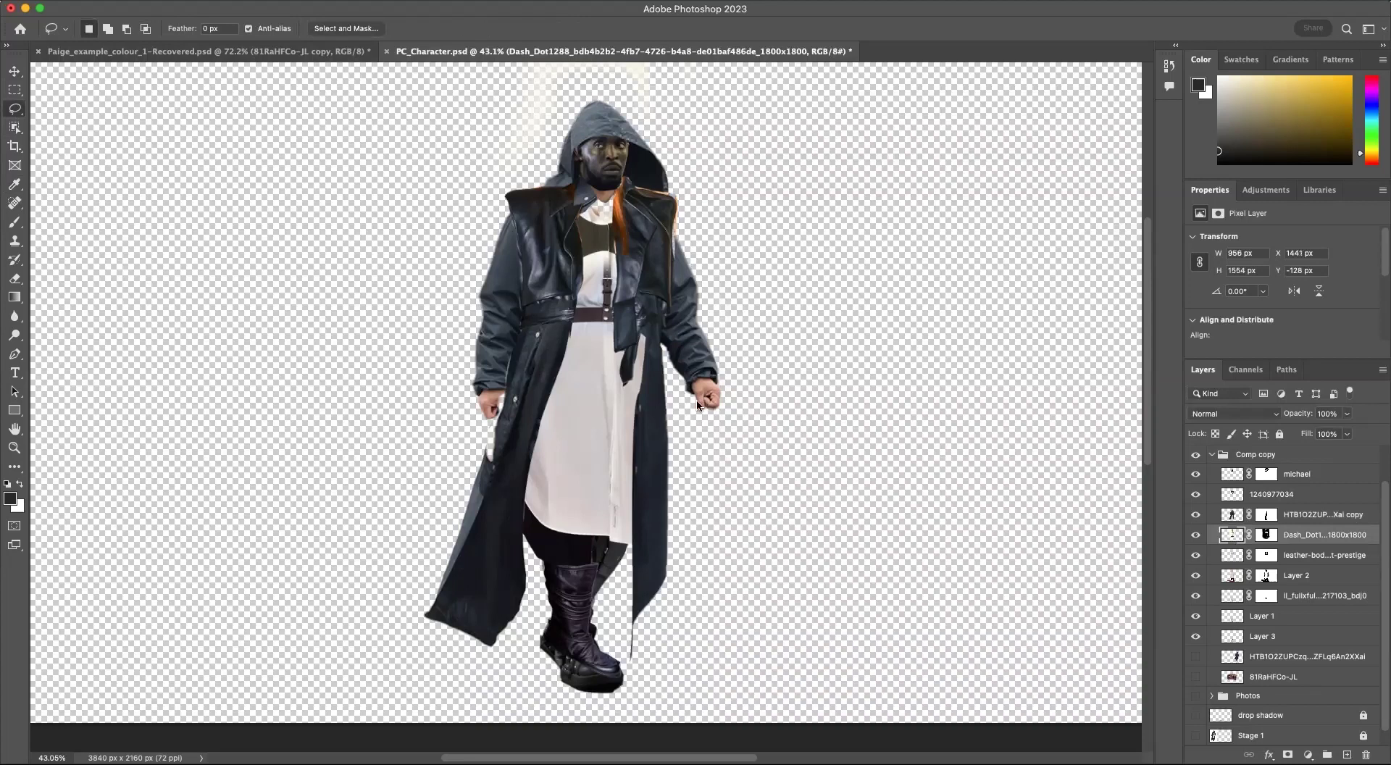
pyautogui.moveTo(694, 387)
pyautogui.mouseDown()
pyautogui.moveTo(697, 410)
pyautogui.moveTo(733, 418)
pyautogui.moveTo(717, 386)
pyautogui.moveTo(693, 388)
pyautogui.mouseUp()
pyautogui.moveTo(505, 390)
pyautogui.mouseDown()
pyautogui.moveTo(484, 391)
pyautogui.moveTo(479, 419)
pyautogui.moveTo(516, 415)
pyautogui.moveTo(506, 391)
pyautogui.mouseUp()
pyautogui.click(689, 444)
pyautogui.scroll(5, 527, 405)
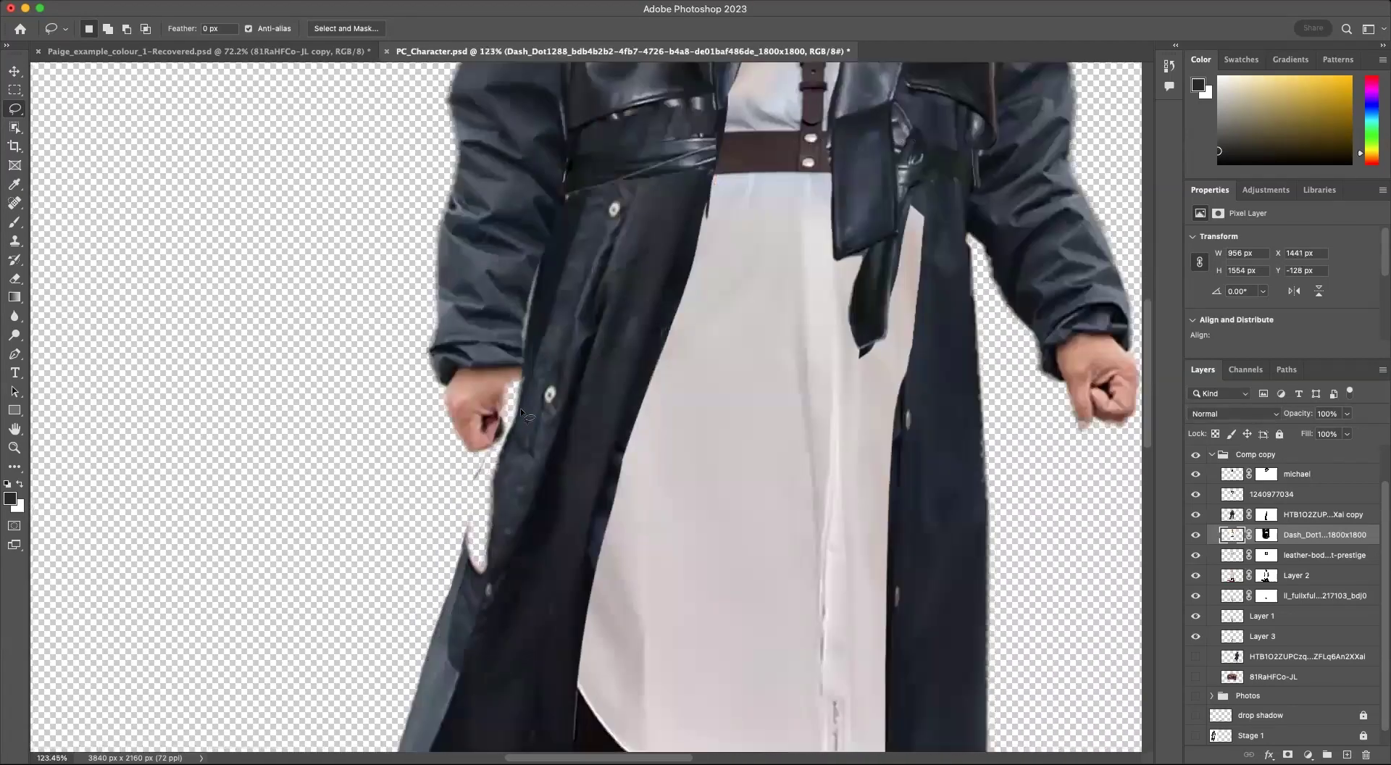
pyautogui.scroll(-5, 466, 414)
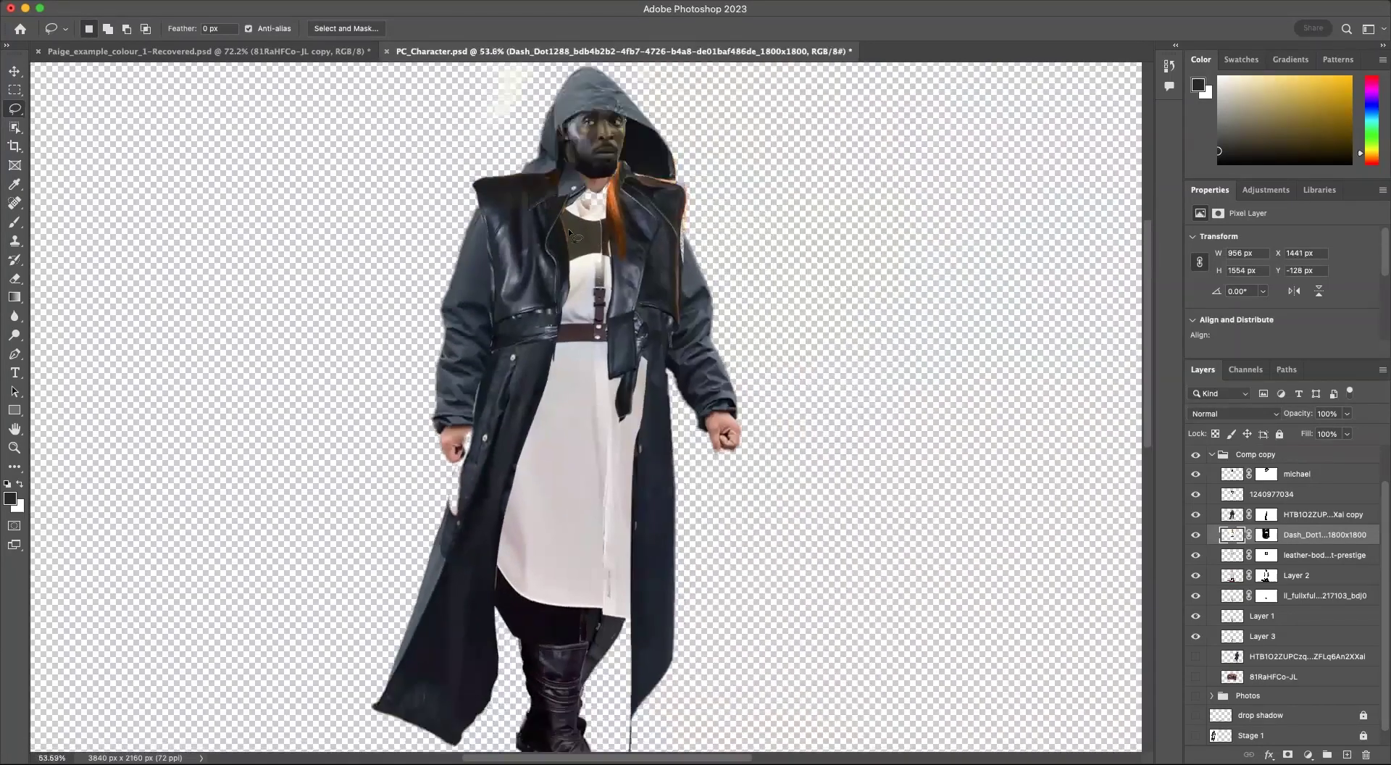
pyautogui.scroll(1, 591, 228)
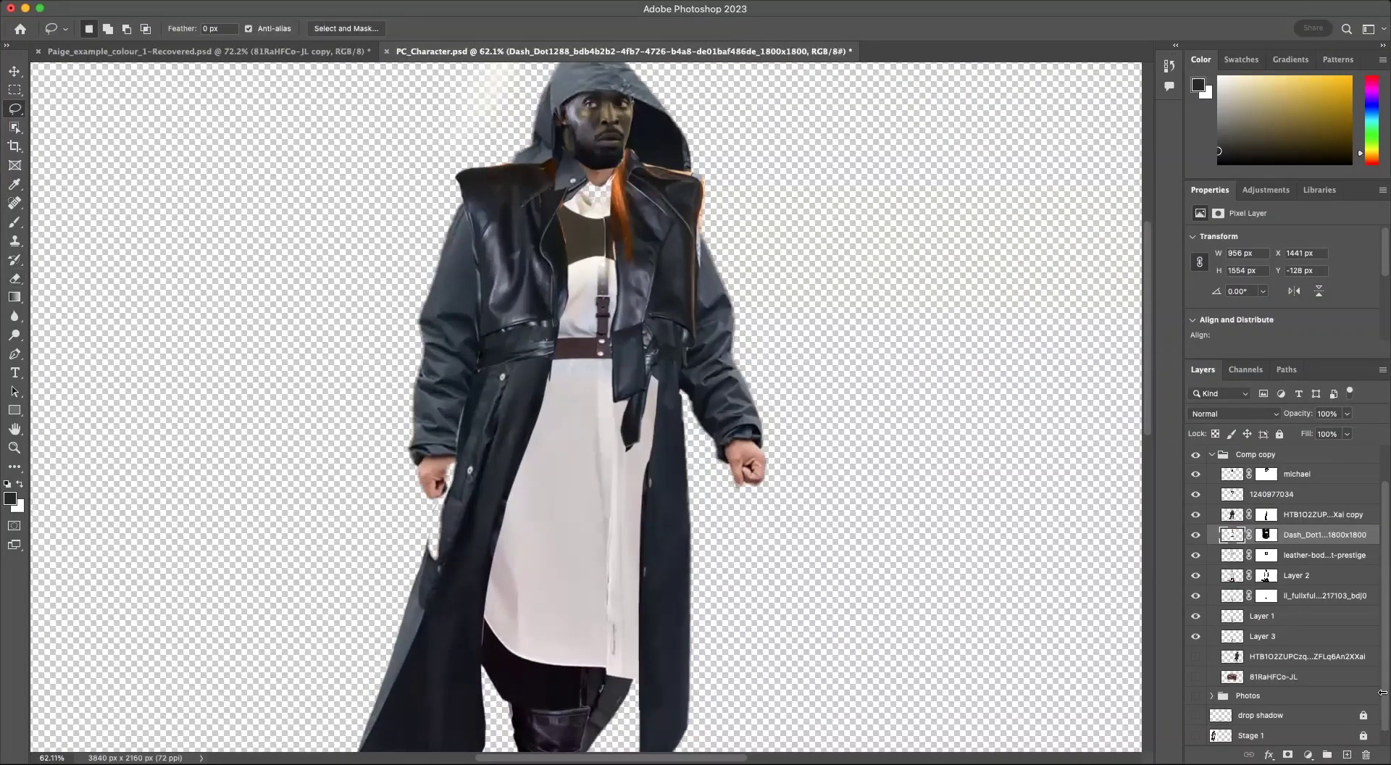
pyautogui.scroll(2, 1303, 615)
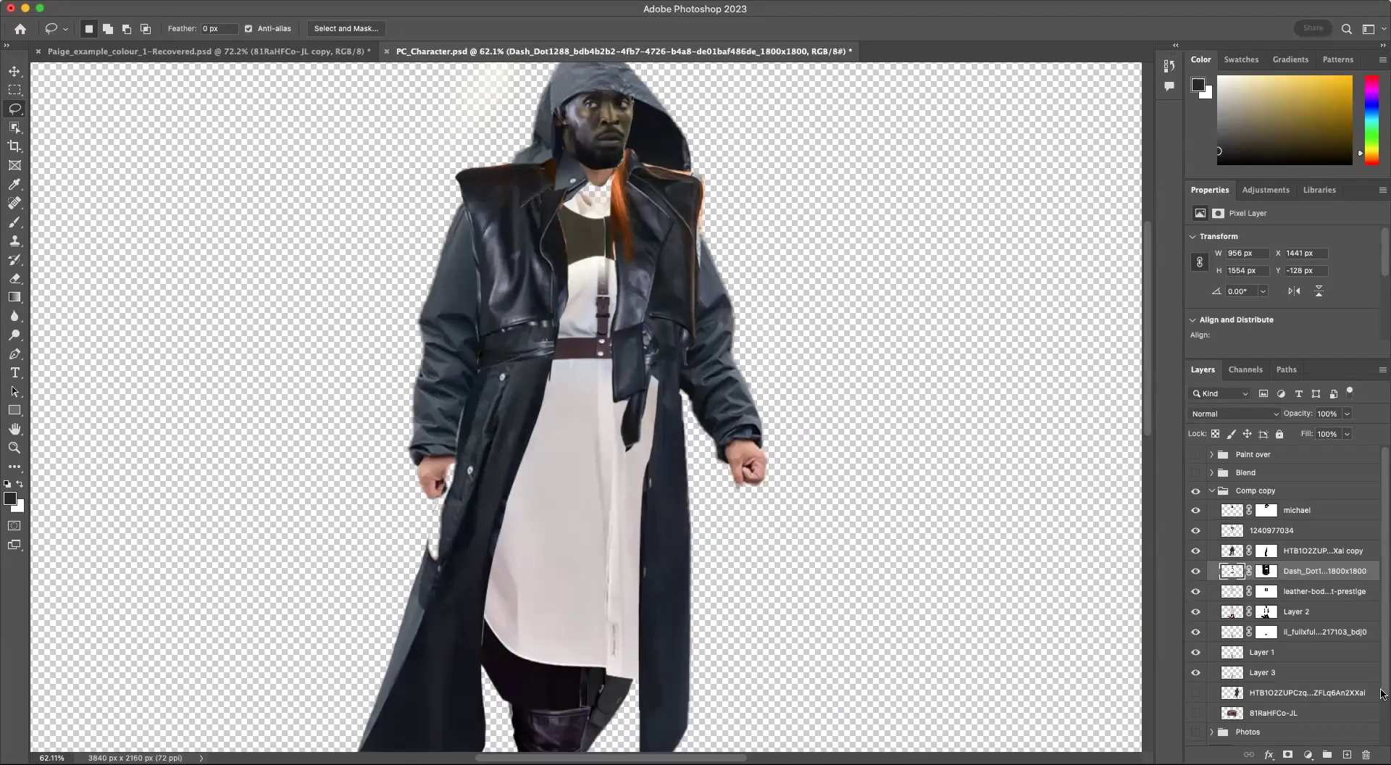
pyautogui.click(1211, 492)
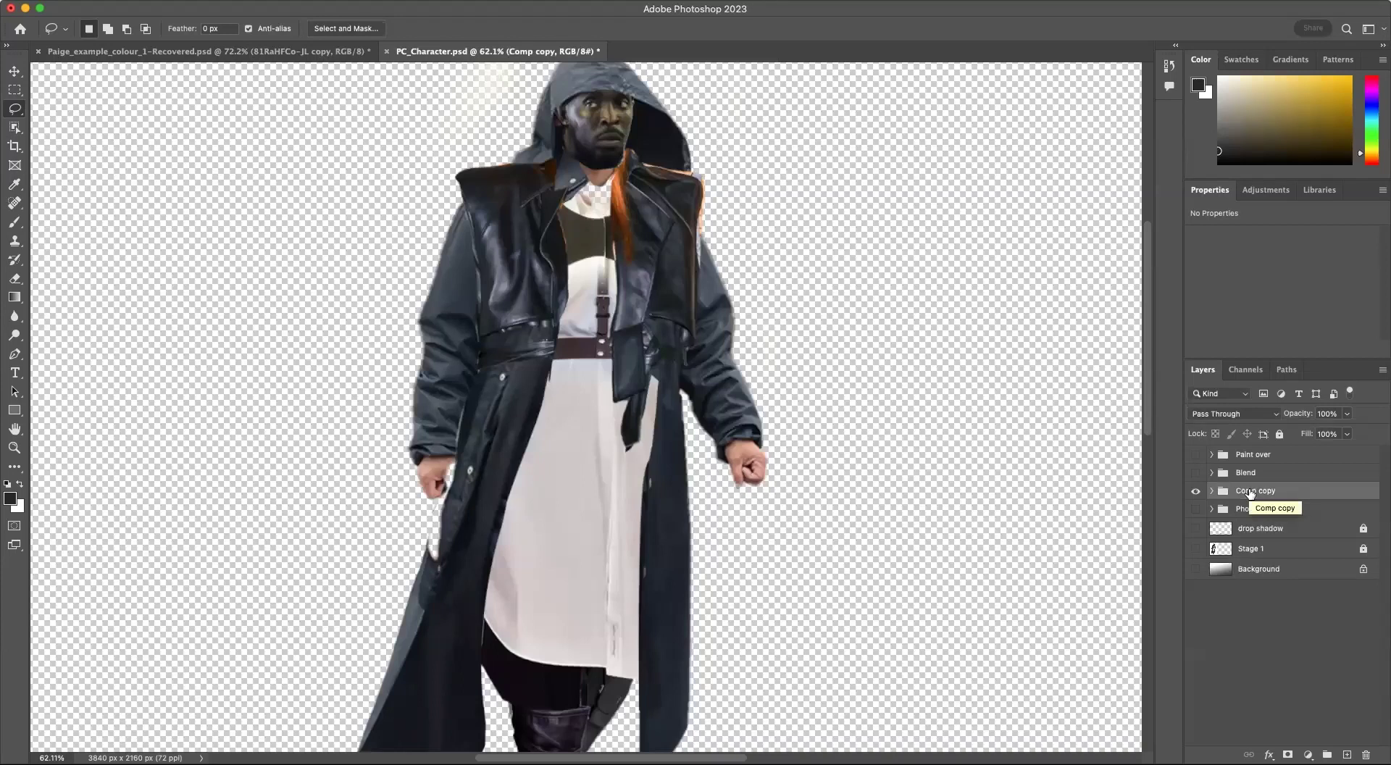
pyautogui.rightClick(1258, 492)
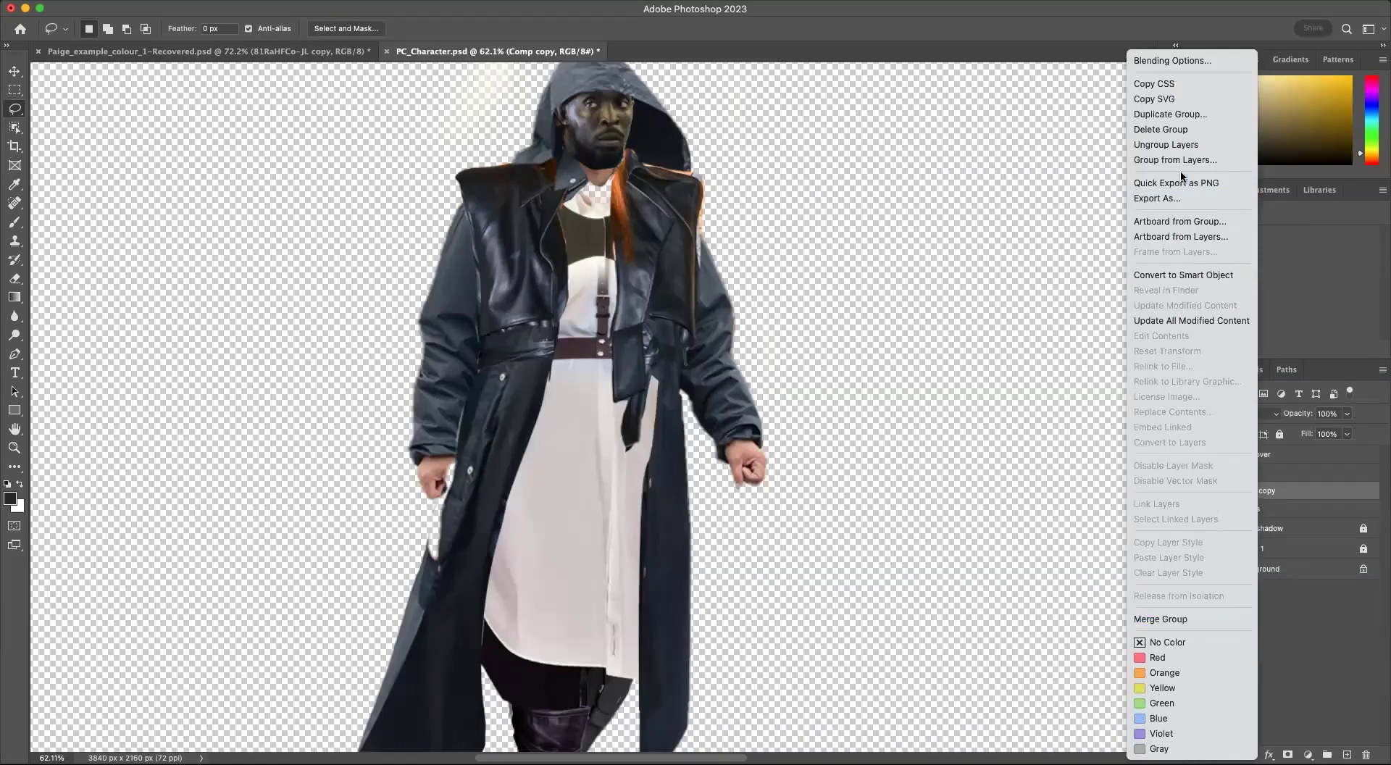
pyautogui.click(1290, 501)
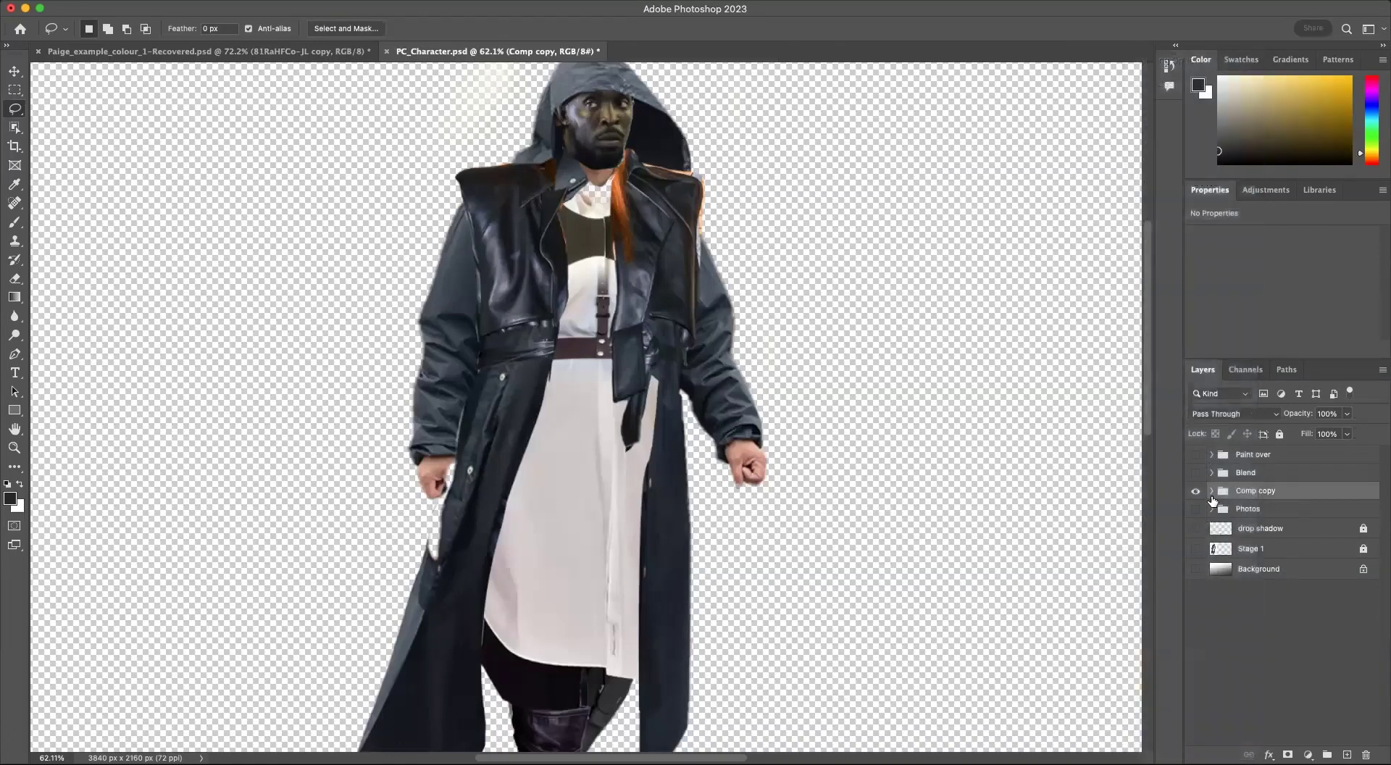
pyautogui.click(1210, 495)
# Step: Apply the layer mask of the coat layer HTB1O2ZUP...Xai copy permanently
pyautogui.click(1260, 513)
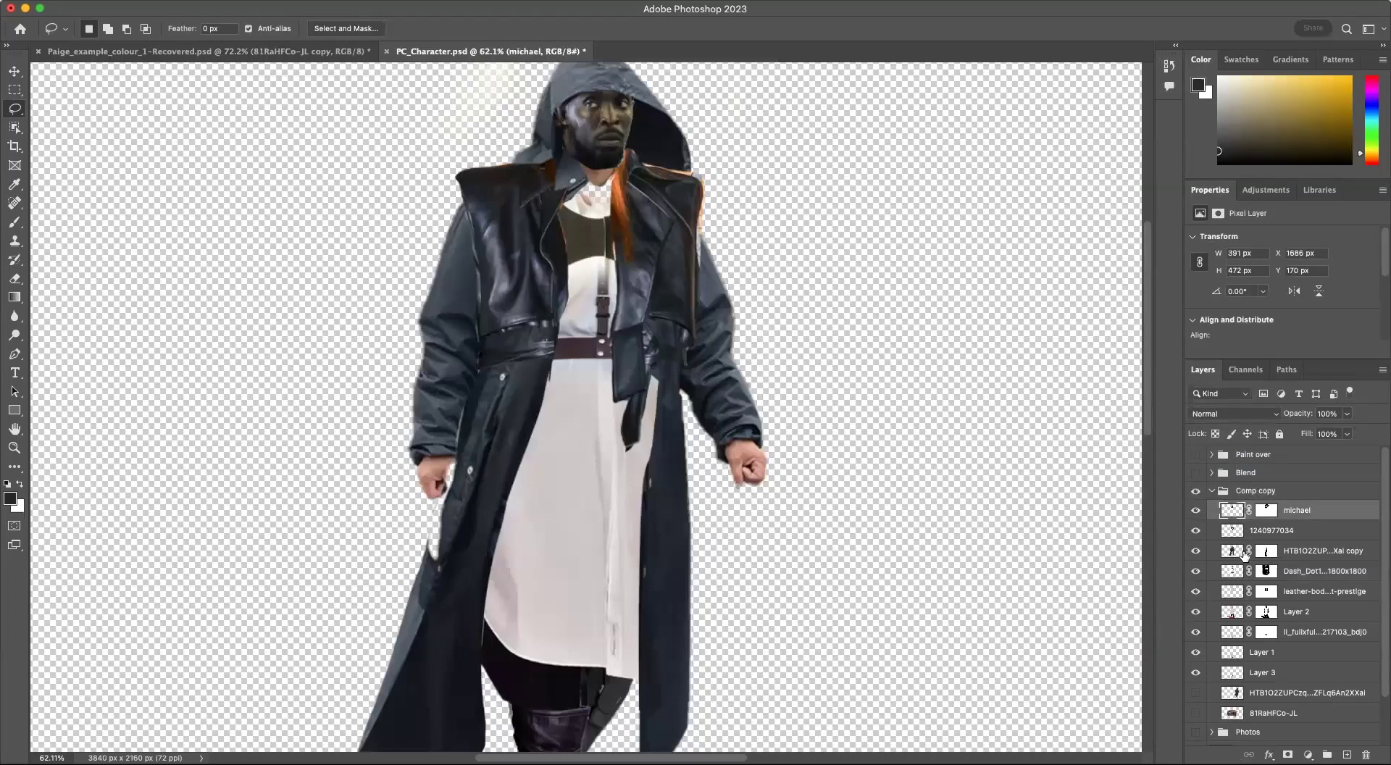
pyautogui.click(1267, 553)
pyautogui.rightClick(1267, 555)
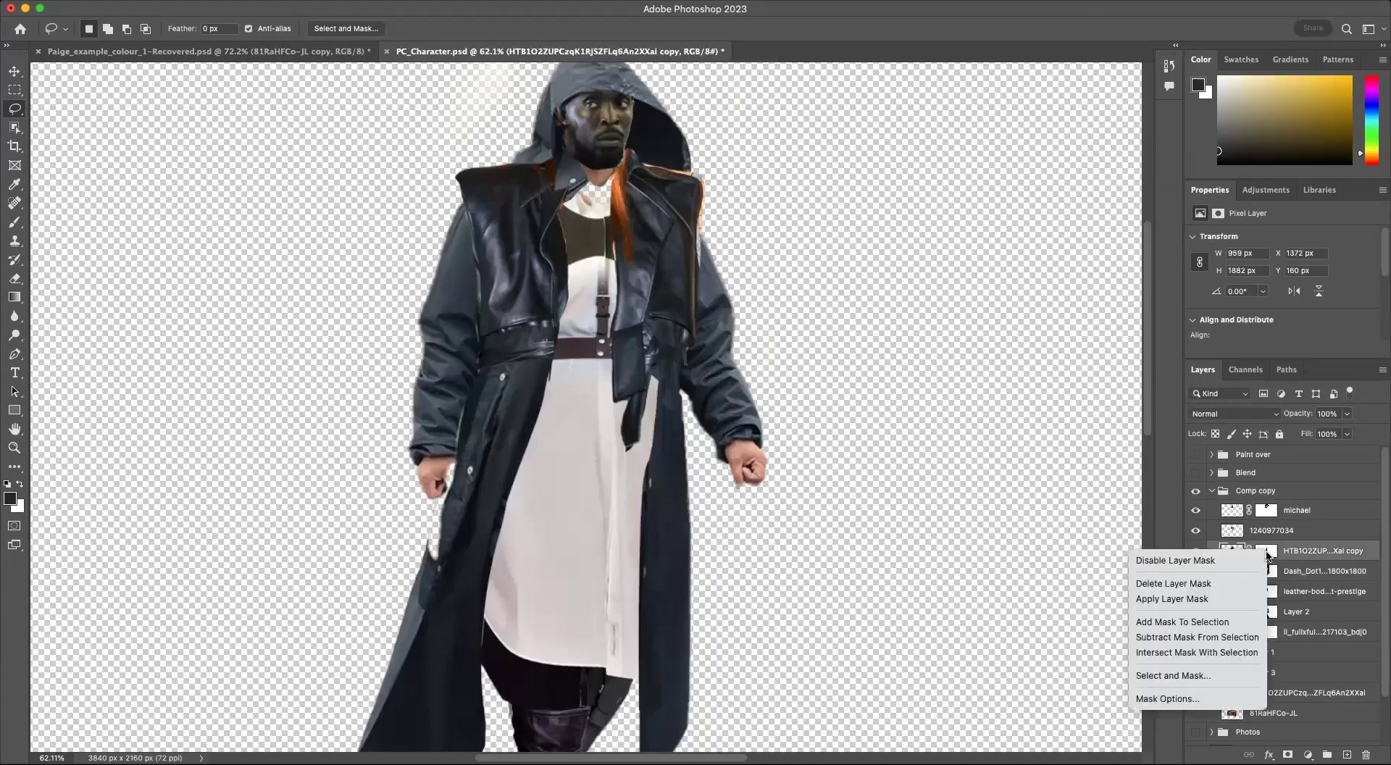
pyautogui.click(1239, 600)
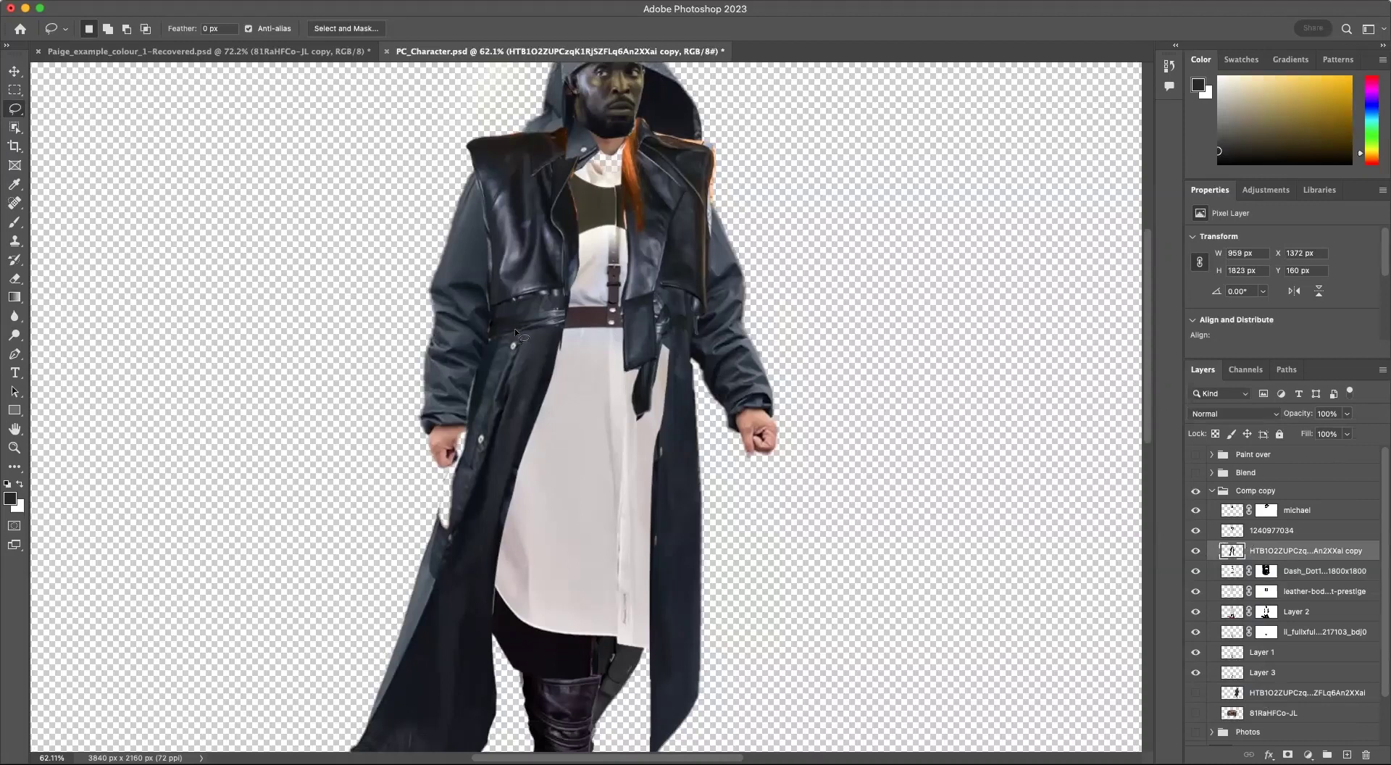
# Step: Move the coat layer away from the figure to check its cut-out, and undo the move
pyautogui.press('v')
pyautogui.moveTo(559, 323); pyautogui.dragTo(231, 341)
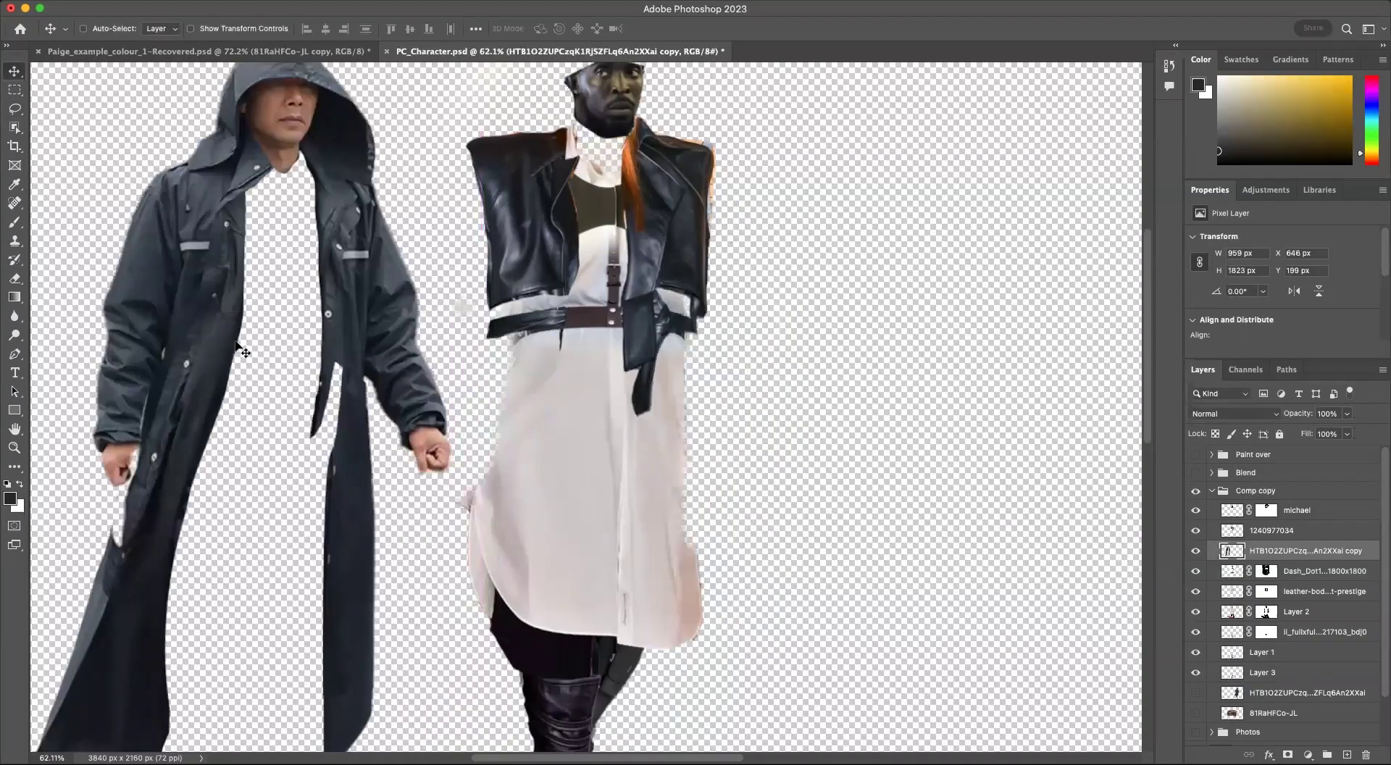
pyautogui.press('super+z')
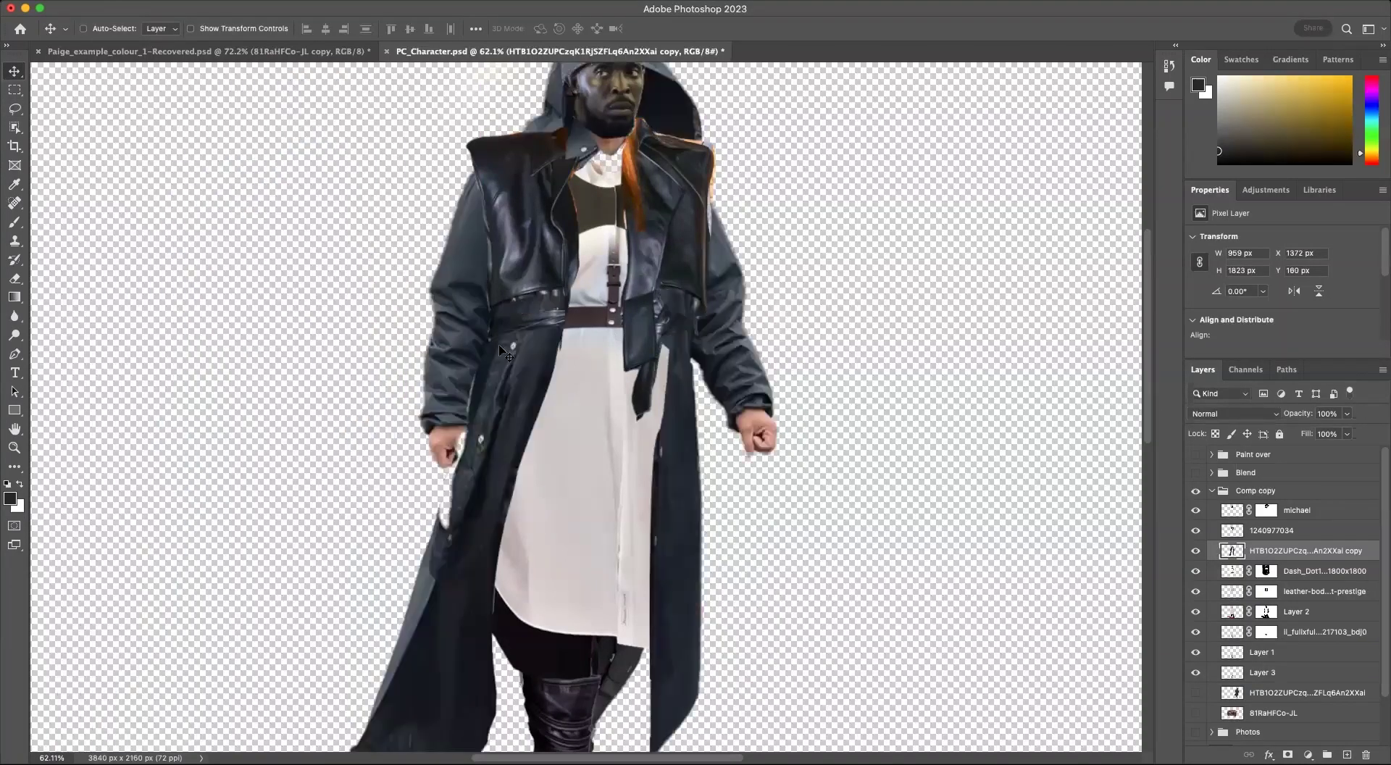
# Step: Clone skin from one fist onto the gap between the other hand and the coat with the Clone Stamp tool
pyautogui.scroll(-2, 542, 395)
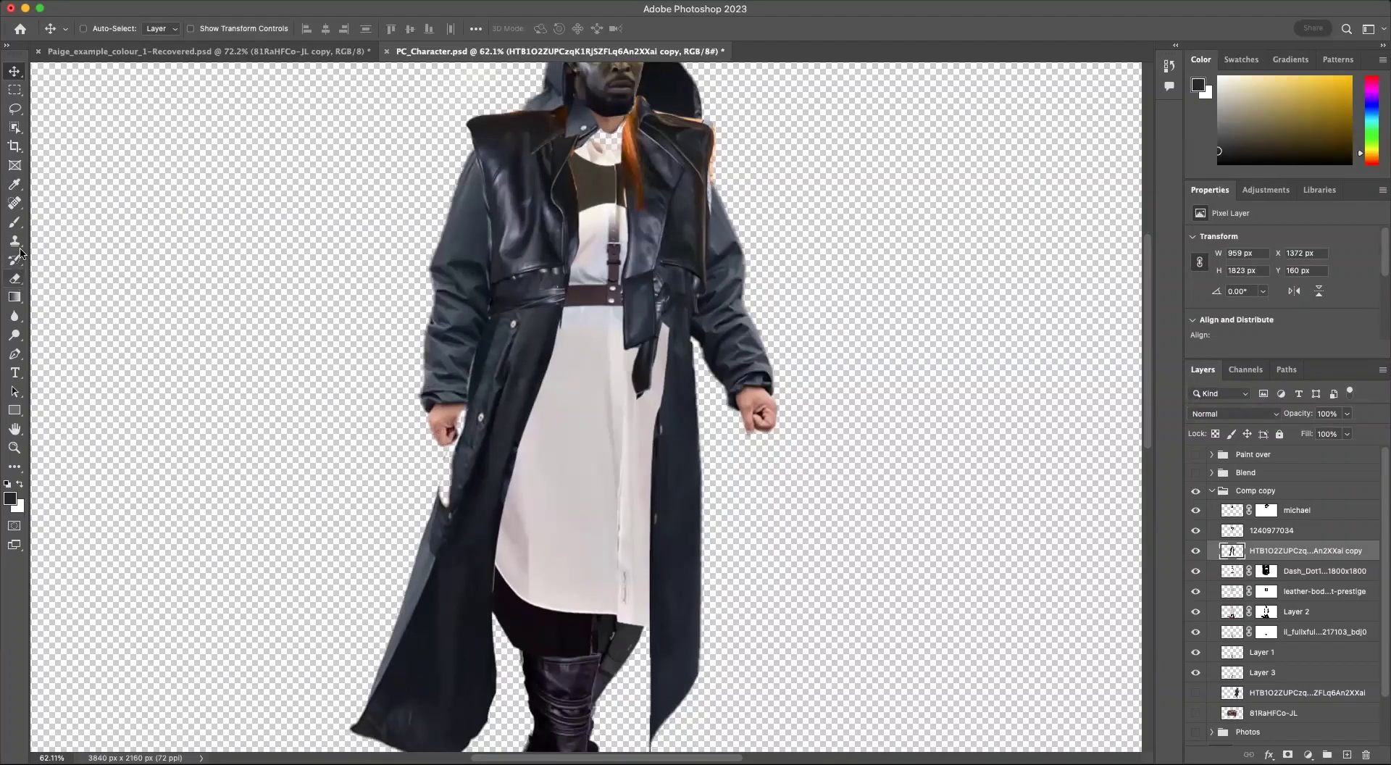
pyautogui.click(13, 242)
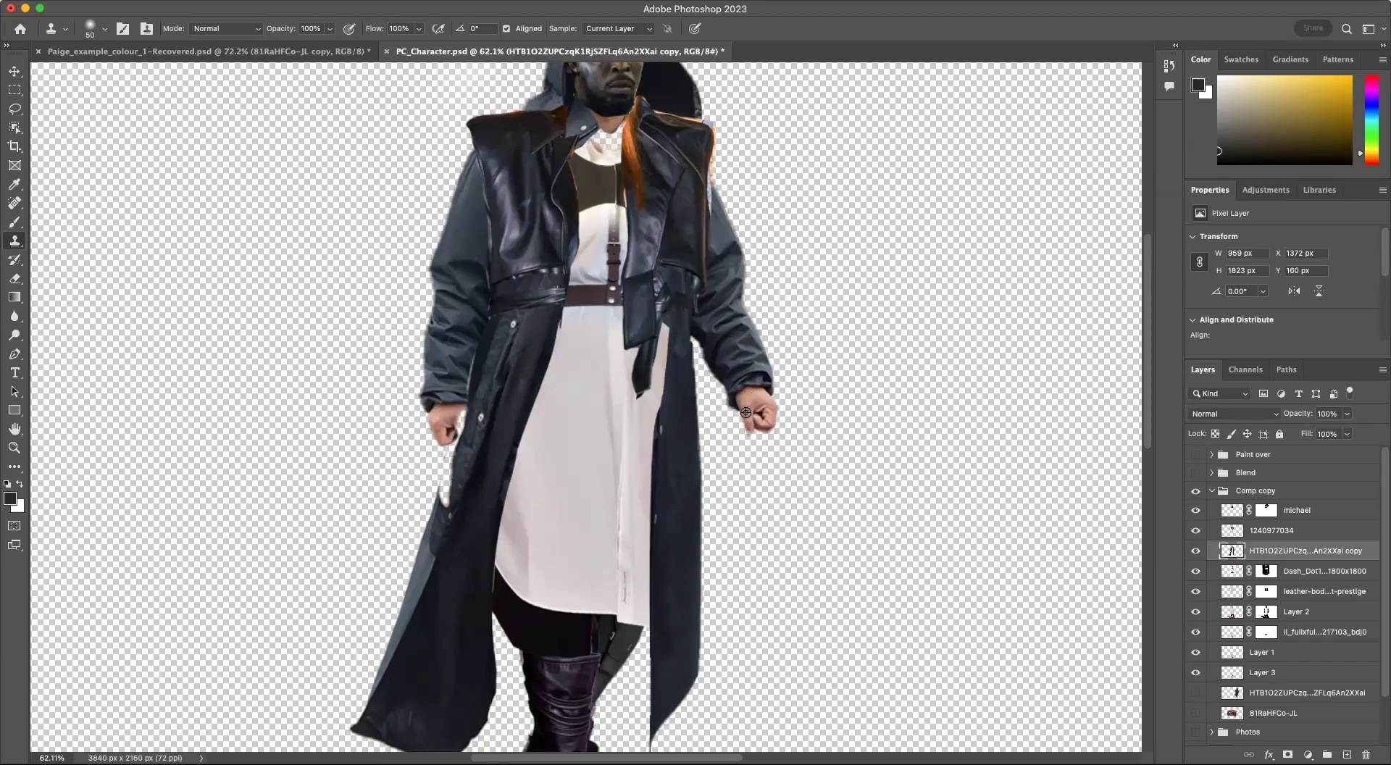
pyautogui.keyDown('alt'); pyautogui.click(748, 412); pyautogui.keyUp('alt')
pyautogui.moveTo(461, 418)
pyautogui.mouseDown()
pyautogui.moveTo(450, 413)
pyautogui.moveTo(459, 433)
pyautogui.mouseUp()
pyautogui.keyDown('alt'); pyautogui.click(747, 415); pyautogui.keyUp('alt')
pyautogui.keyDown('alt'); pyautogui.click(748, 414); pyautogui.keyUp('alt')
# Step: Examine the cloned skin on the hand up close and check it against the whole figure
pyautogui.scroll(1, 508, 473)
pyautogui.scroll(-5, 464, 438)
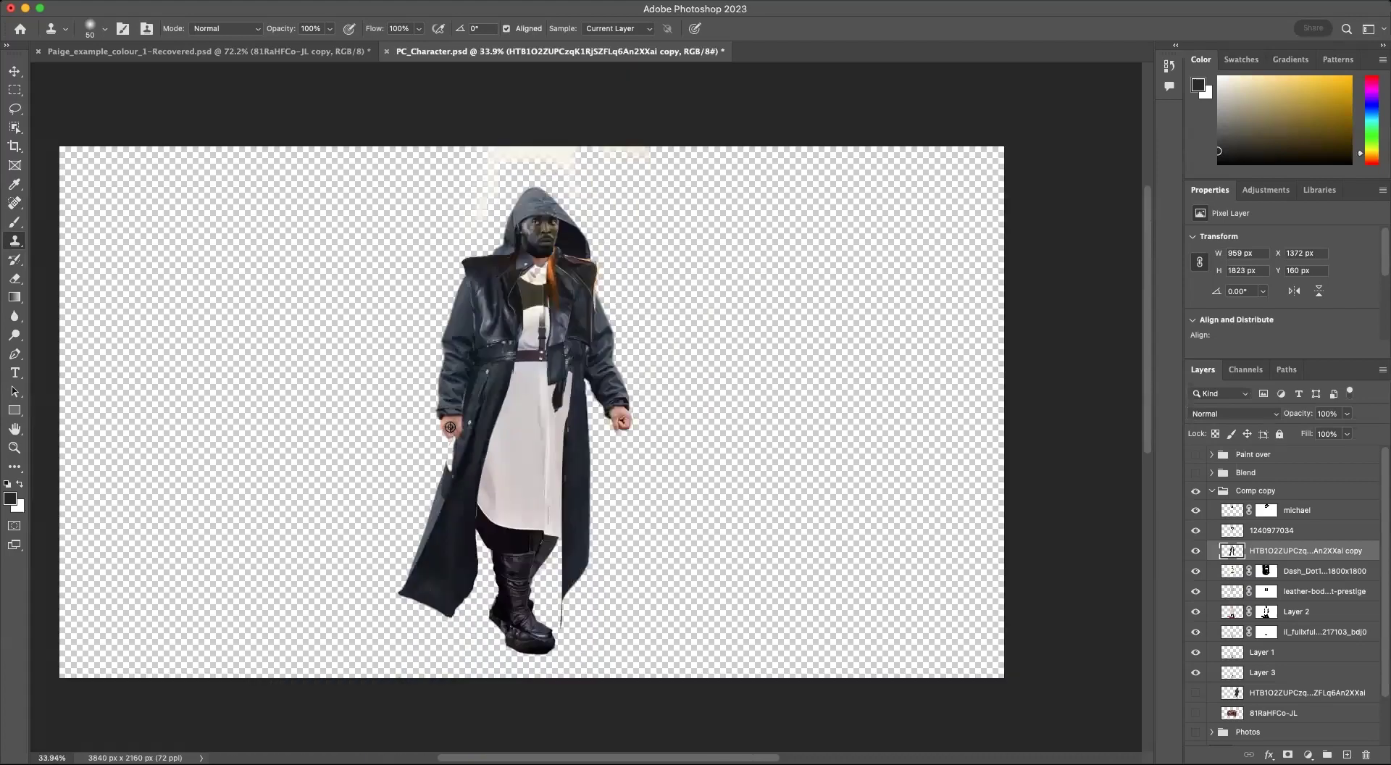
pyautogui.scroll(10, 464, 432)
pyautogui.scroll(2, 664, 541)
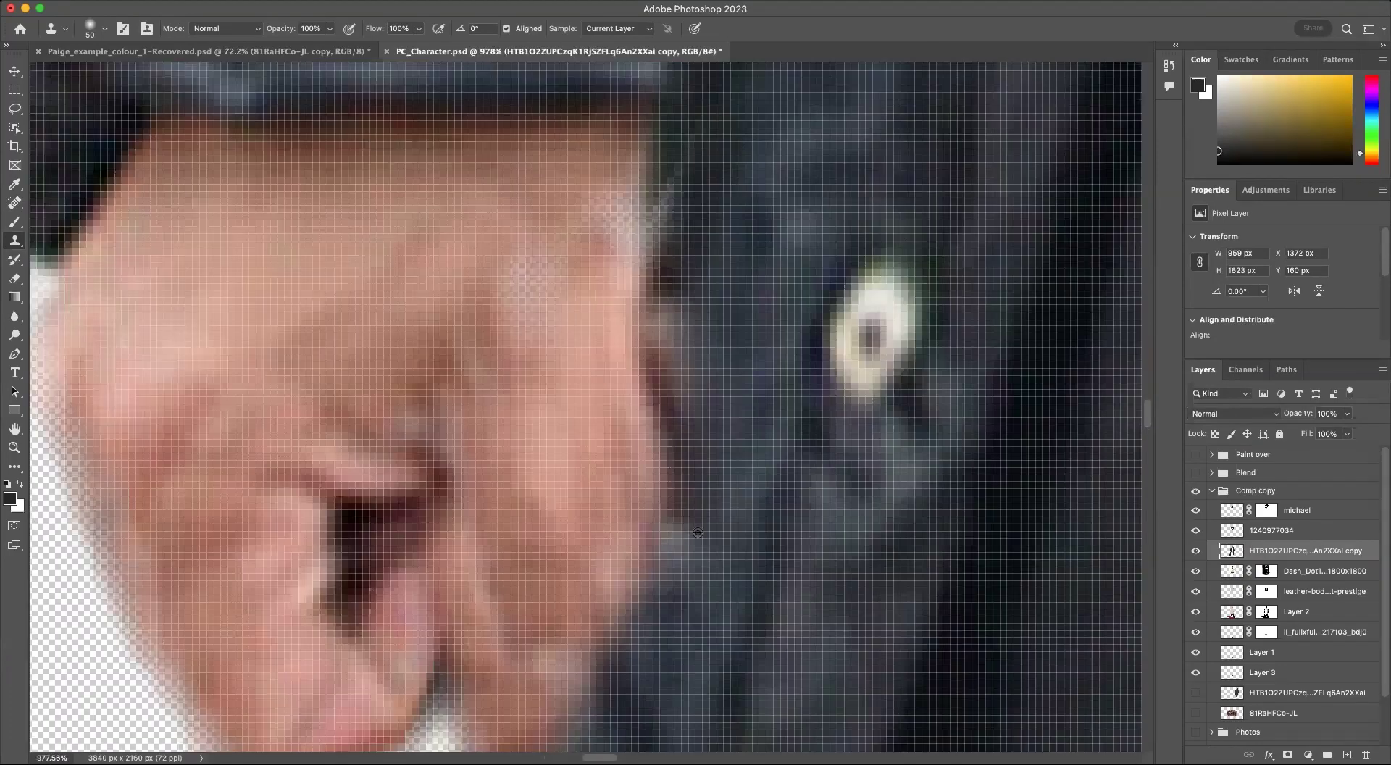
pyautogui.scroll(-1, 637, 522)
pyautogui.scroll(-6, 388, 427)
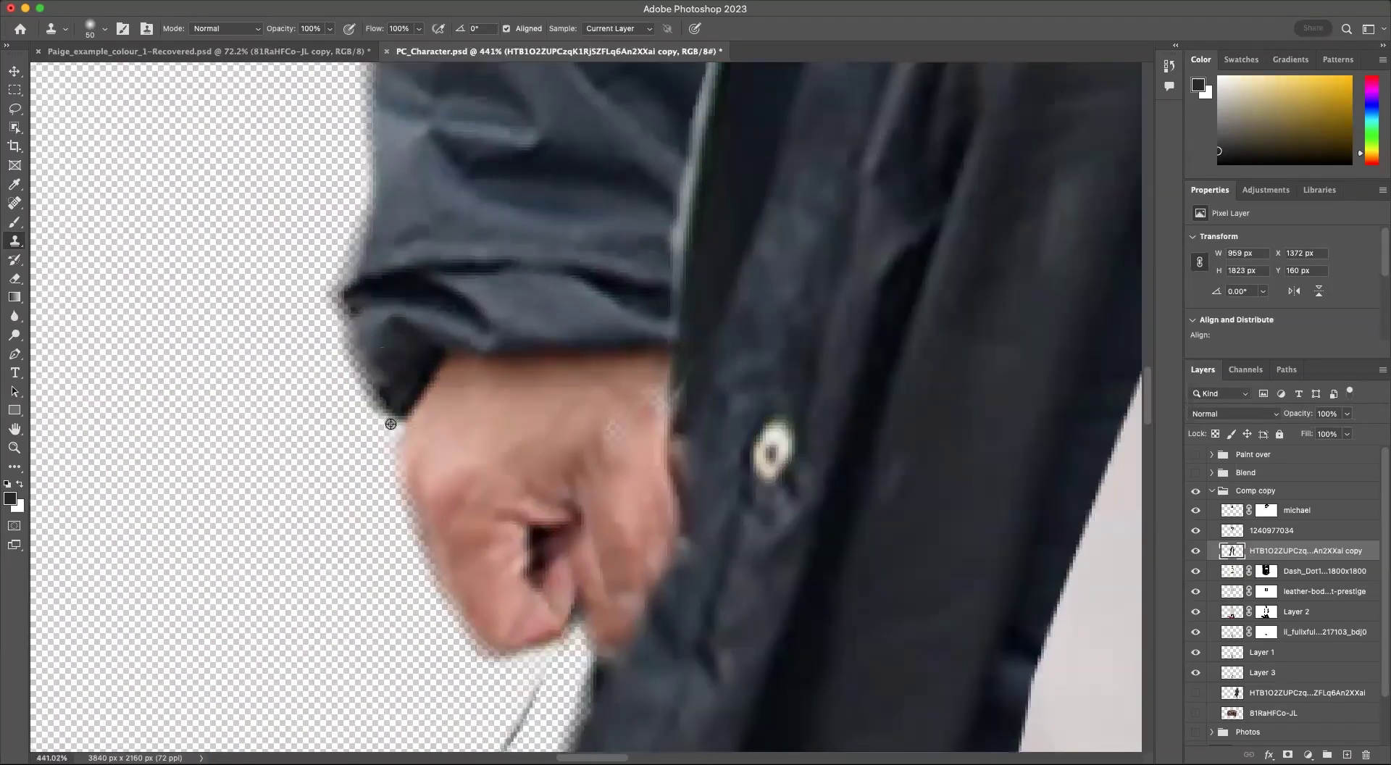
pyautogui.scroll(-5, 419, 499)
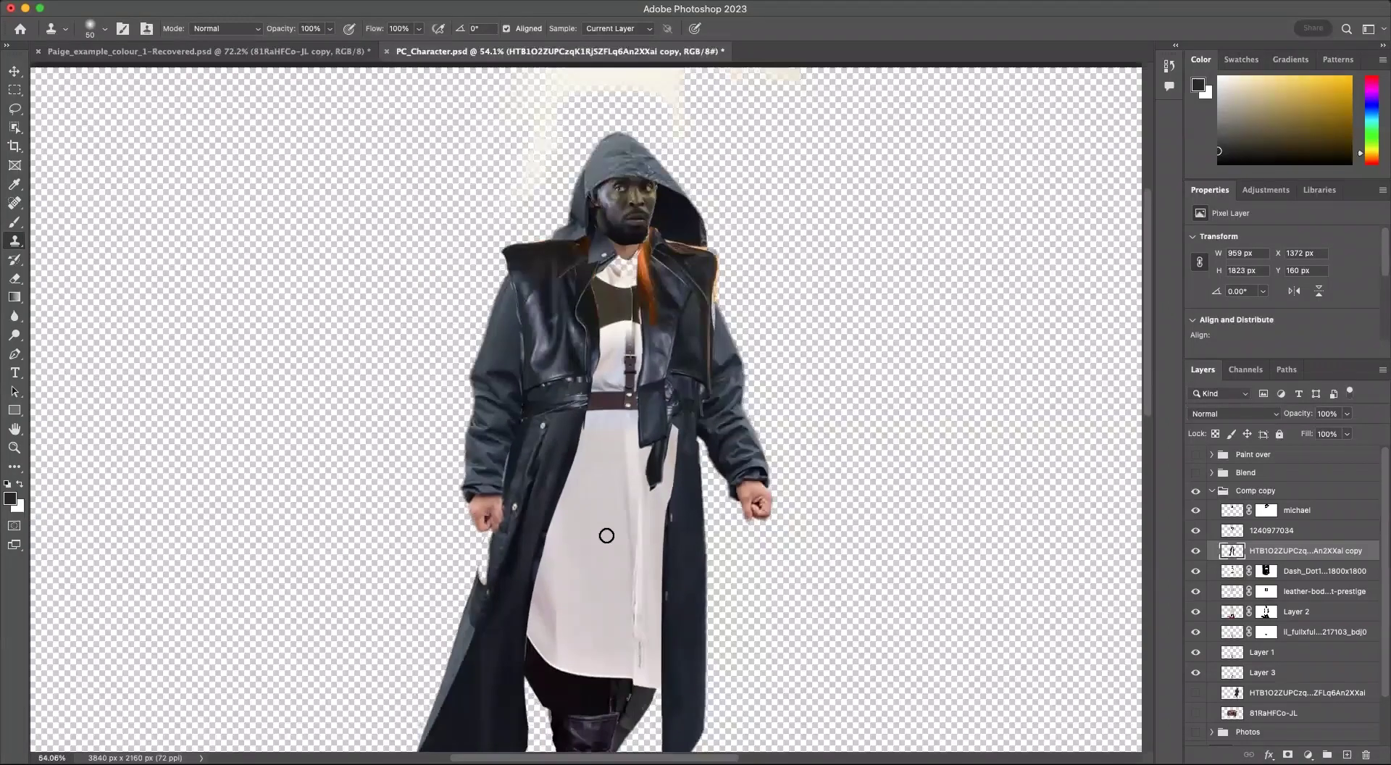
pyautogui.scroll(-2, 609, 526)
pyautogui.scroll(-1, 617, 504)
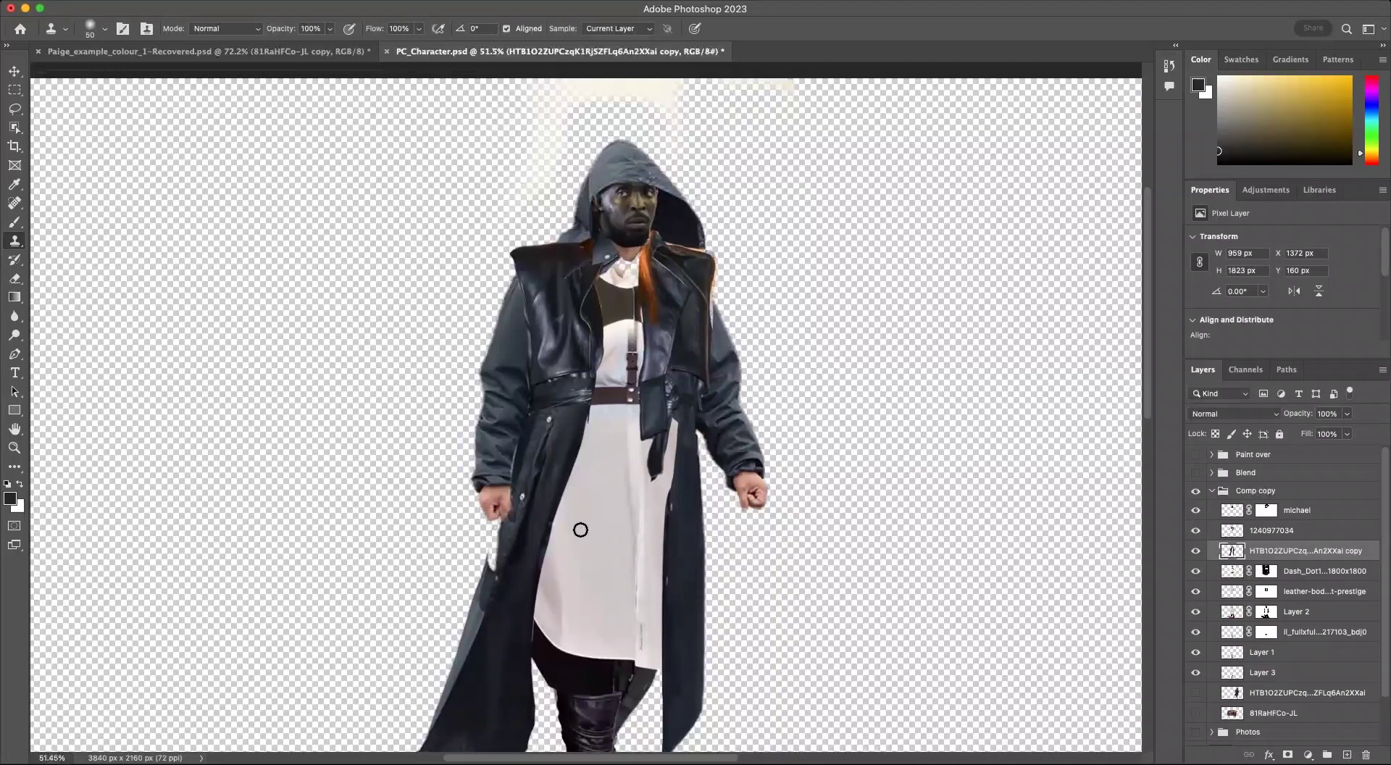
pyautogui.scroll(-1, 630, 552)
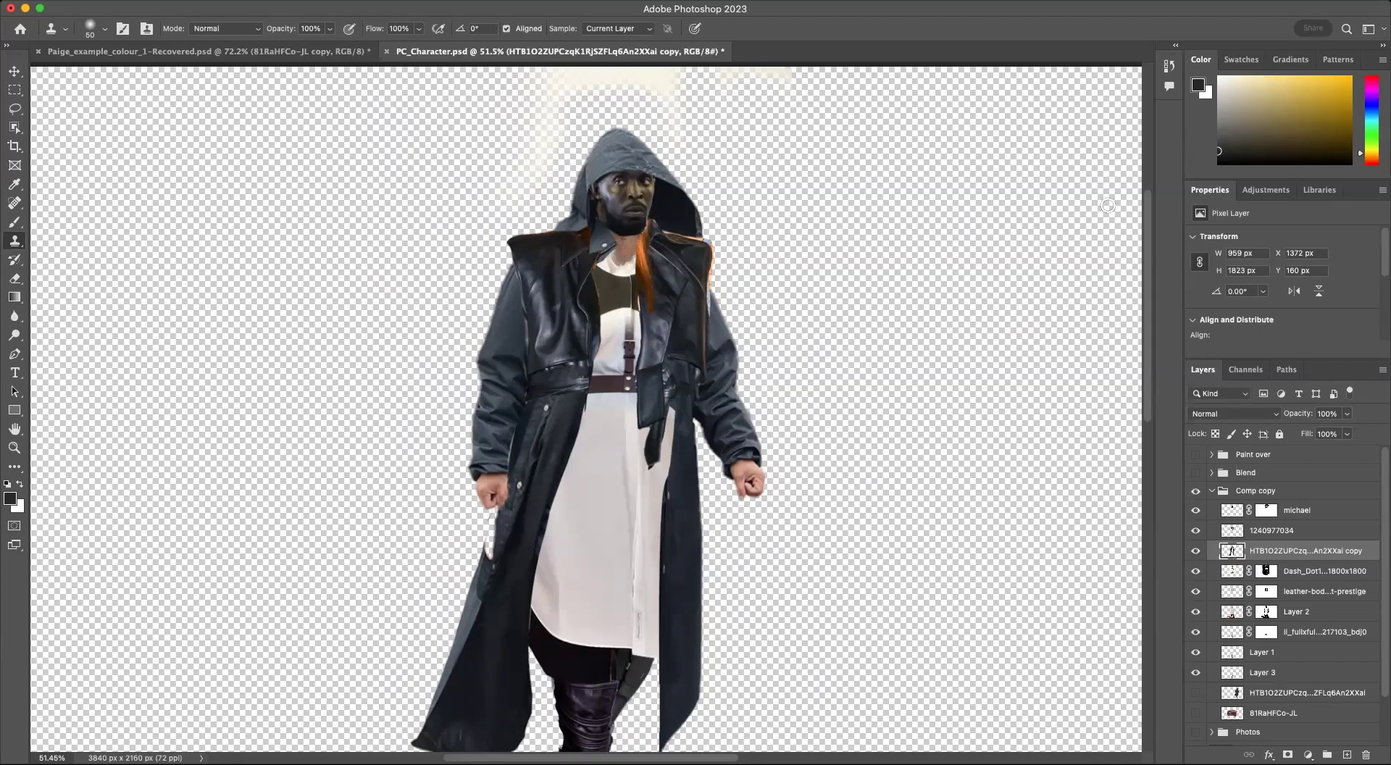
# Step: Paint dark gray over the white shirt collar below the neck on the coat layer and erase the excess
pyautogui.click(15, 221)
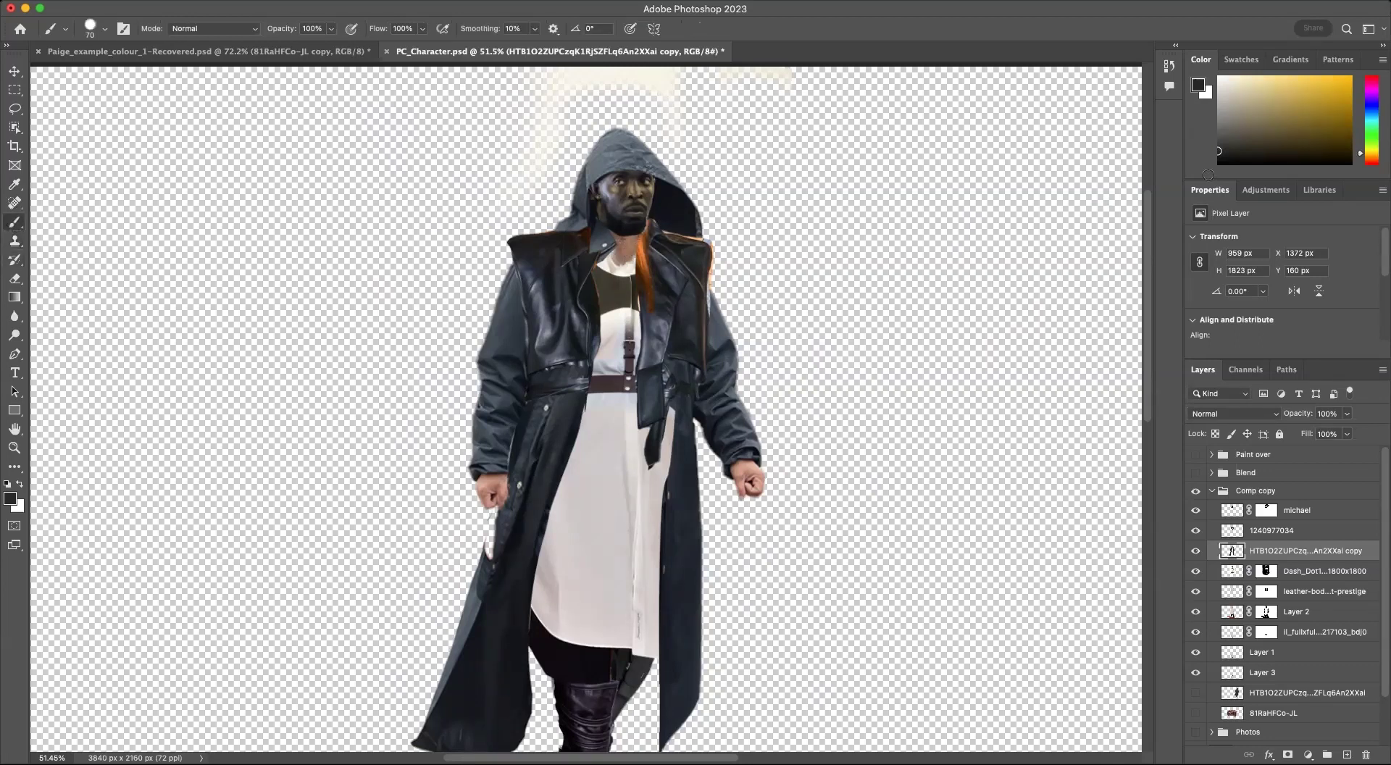
pyautogui.moveTo(617, 261)
pyautogui.mouseDown()
pyautogui.moveTo(602, 274)
pyautogui.moveTo(644, 264)
pyautogui.mouseUp()
pyautogui.press('super+z')
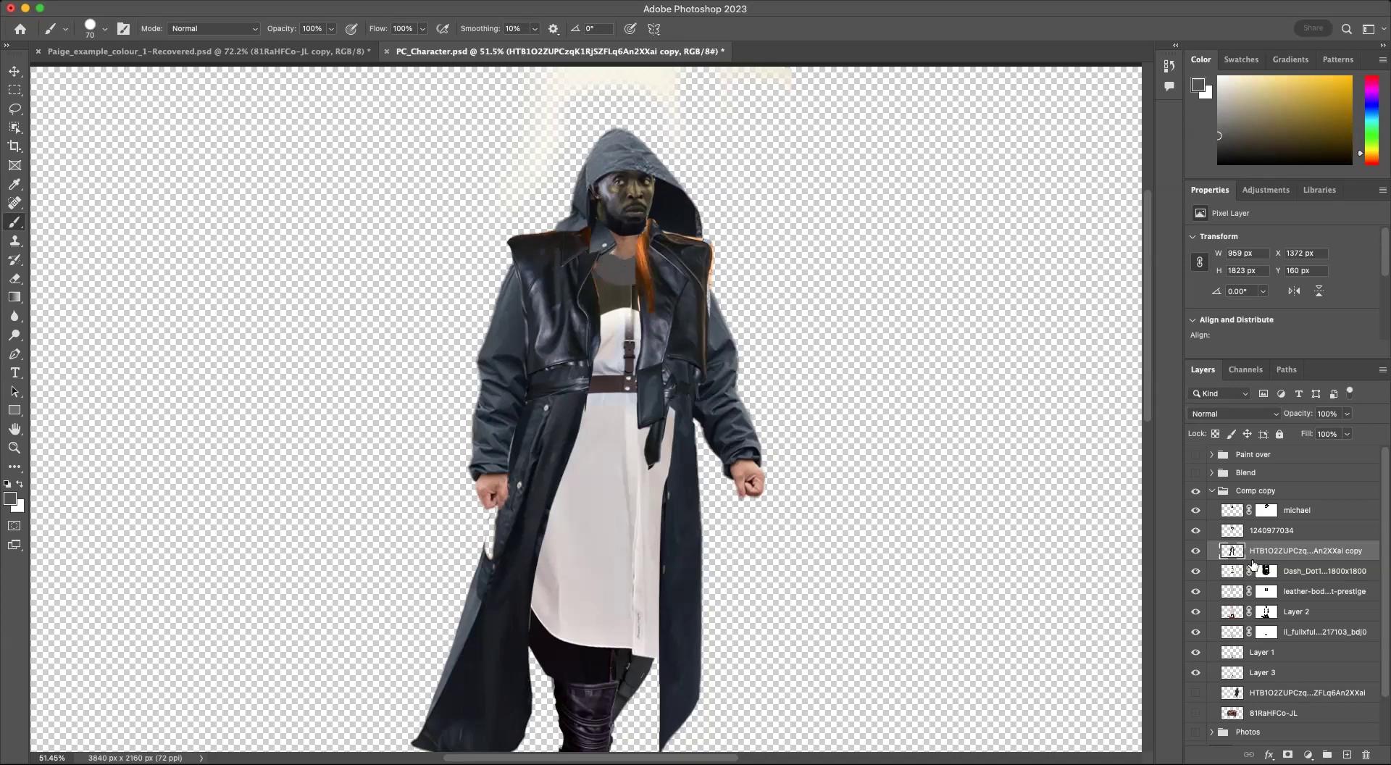
pyautogui.press('e')
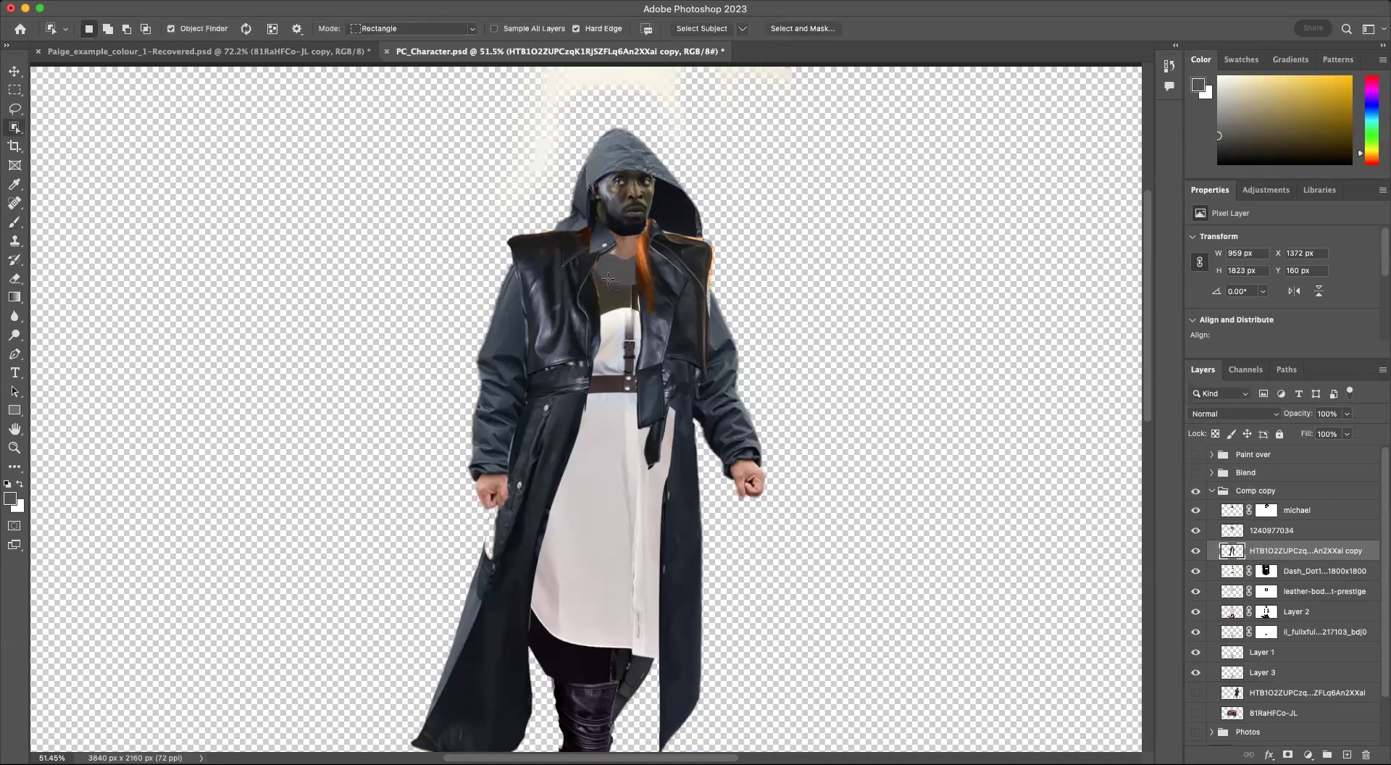
pyautogui.moveTo(605, 280); pyautogui.dragTo(630, 287)
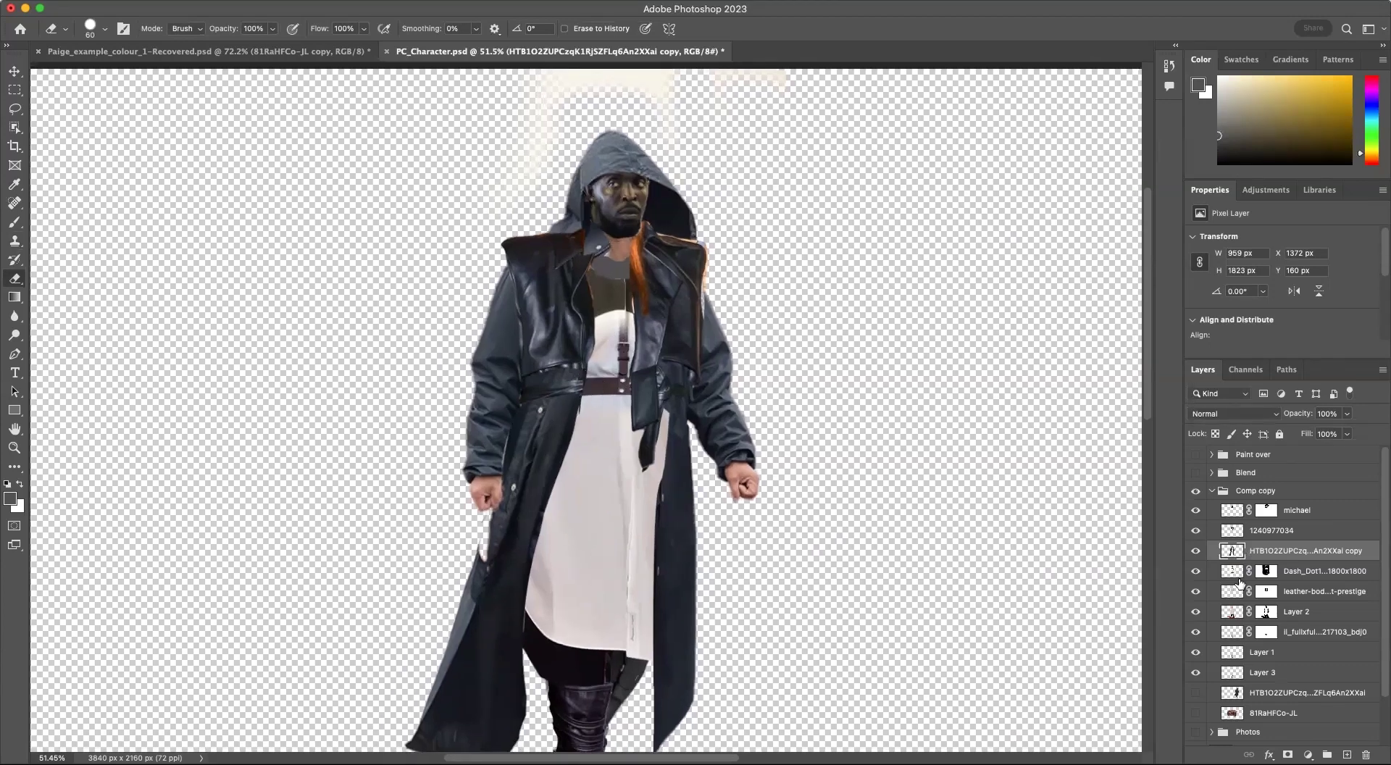
pyautogui.click(1221, 574)
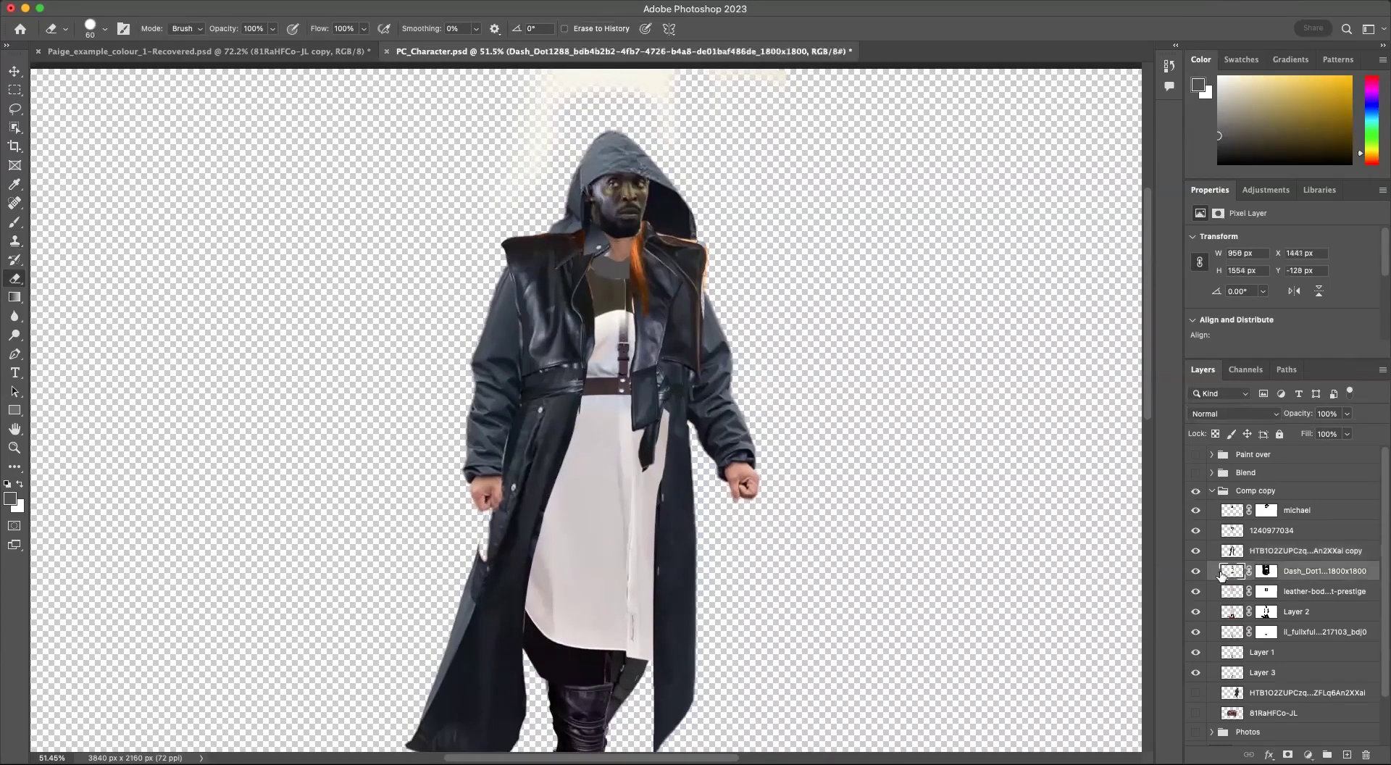
pyautogui.click(1196, 534)
pyautogui.click(1196, 534)
pyautogui.click(1234, 533)
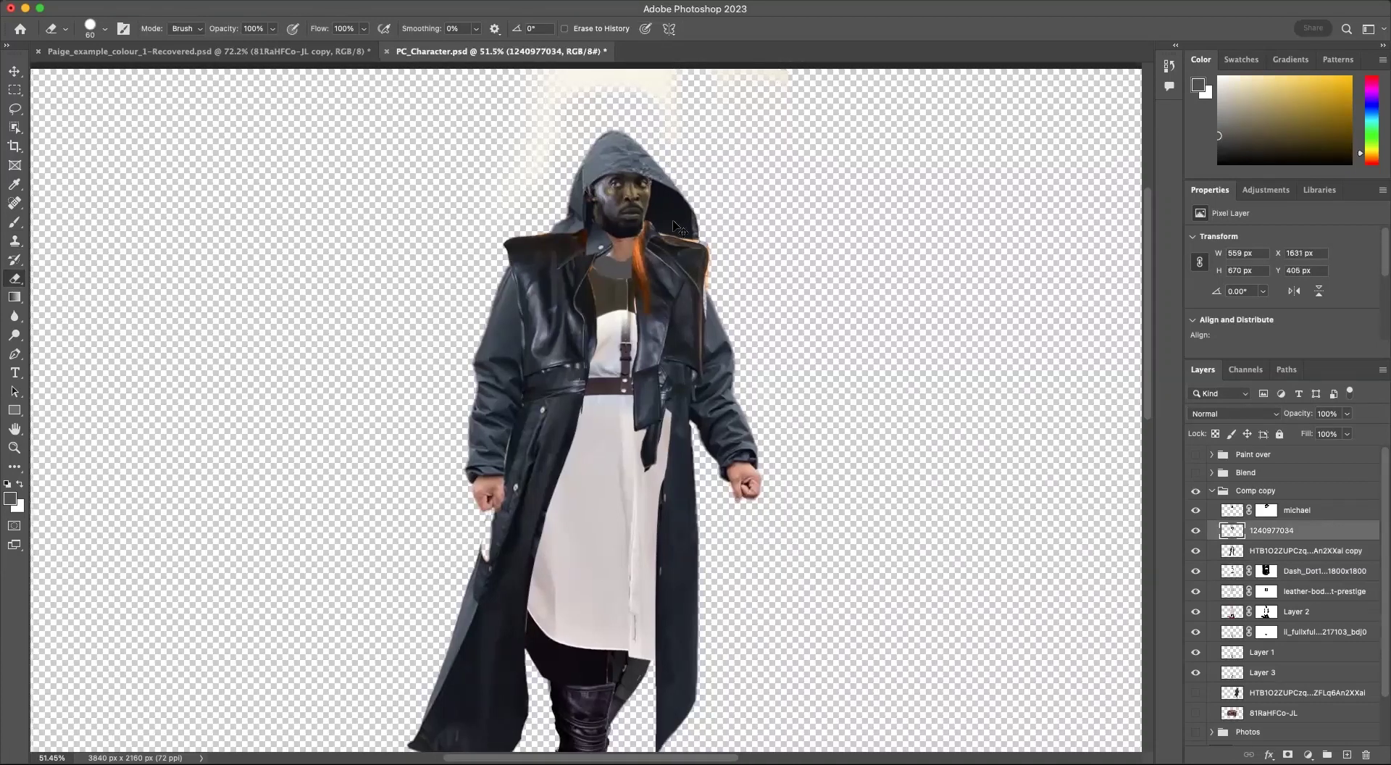
pyautogui.scroll(3, 670, 214)
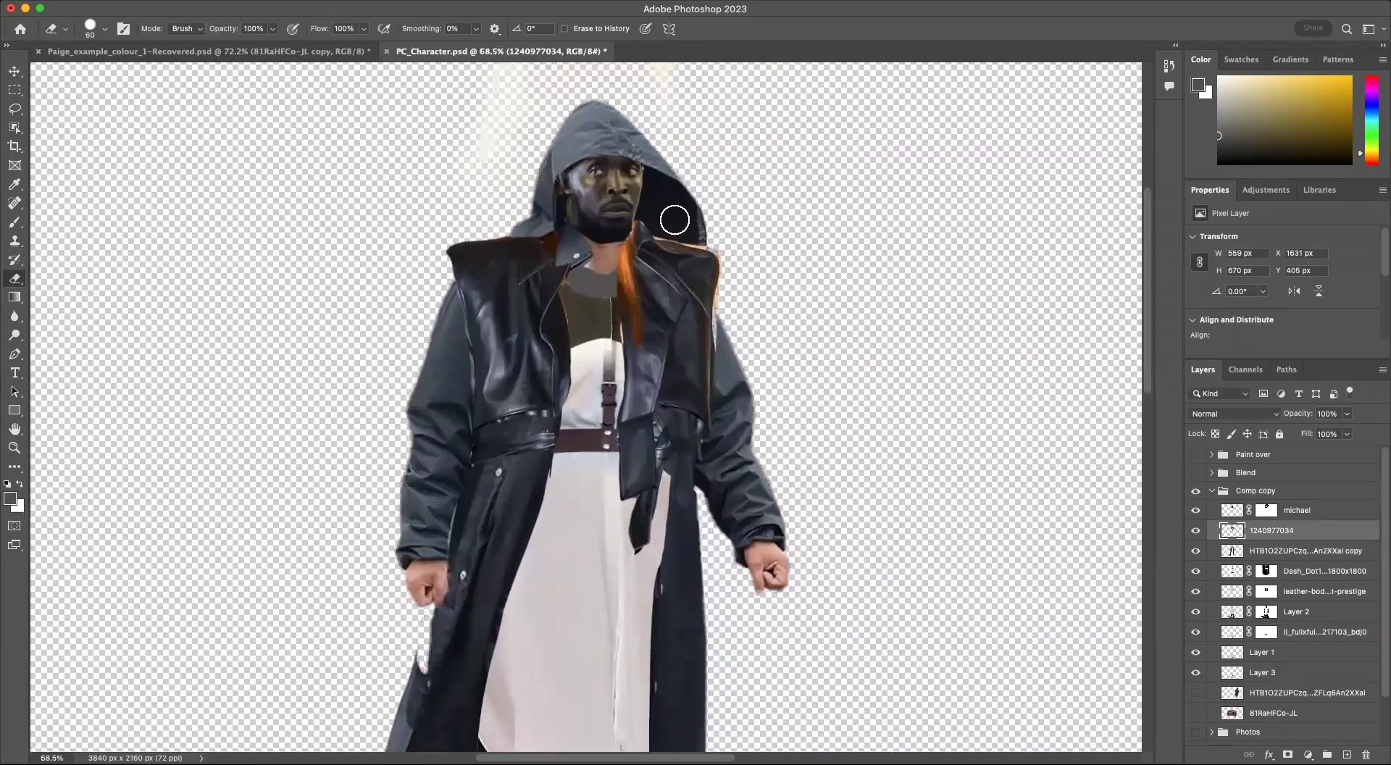
pyautogui.scroll(2, 675, 219)
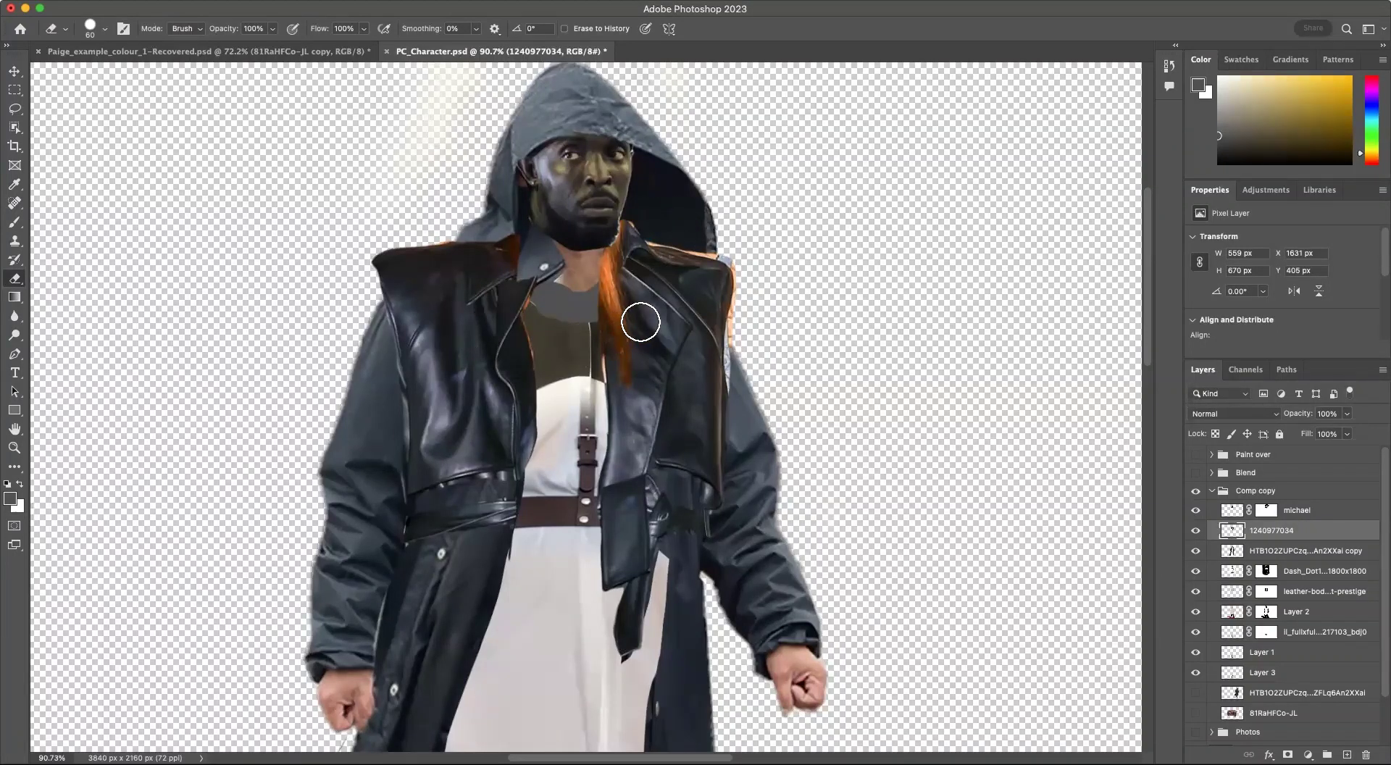
pyautogui.click(14, 244)
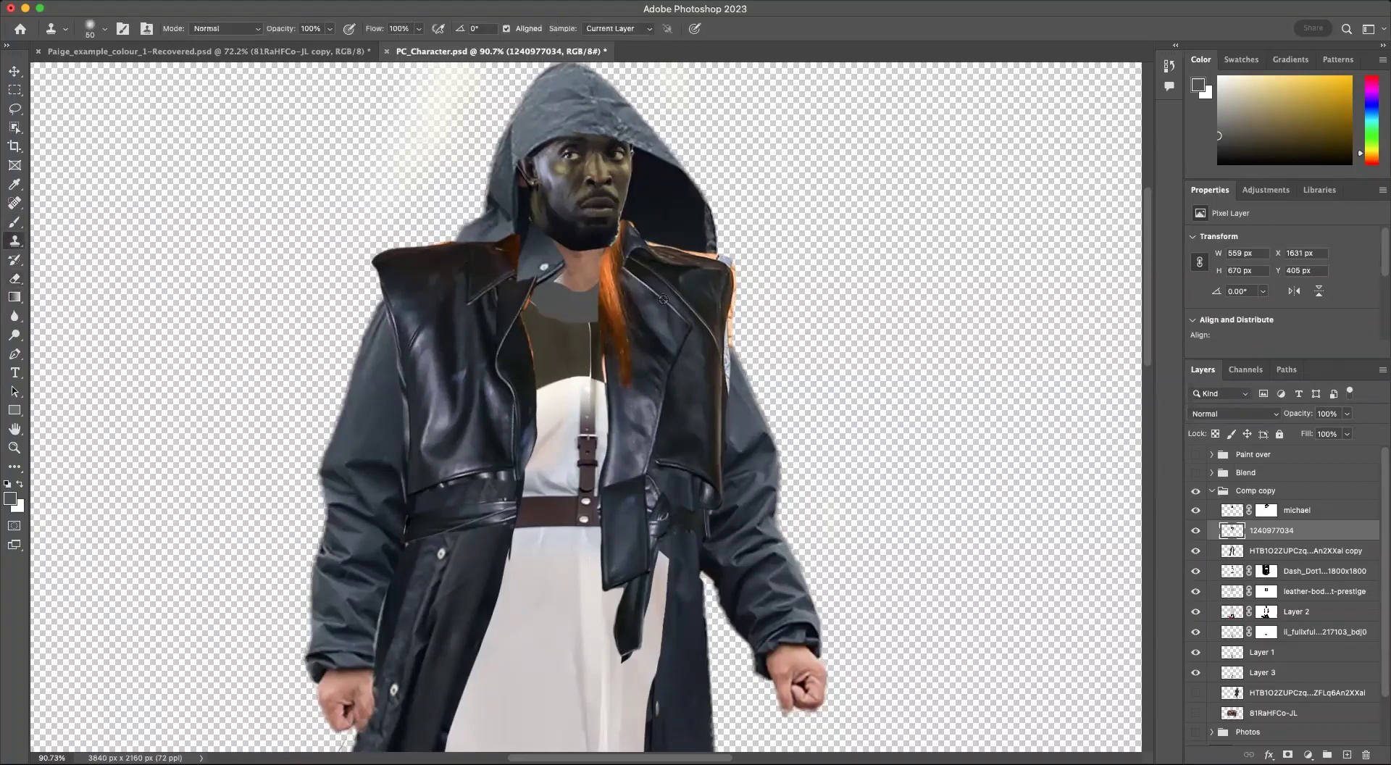
# Step: Use the Clone Stamp to cover the orange hair strand on the jacket's right-hand lapel with dark leather texture
pyautogui.moveTo(621, 264); pyautogui.dragTo(621, 388)
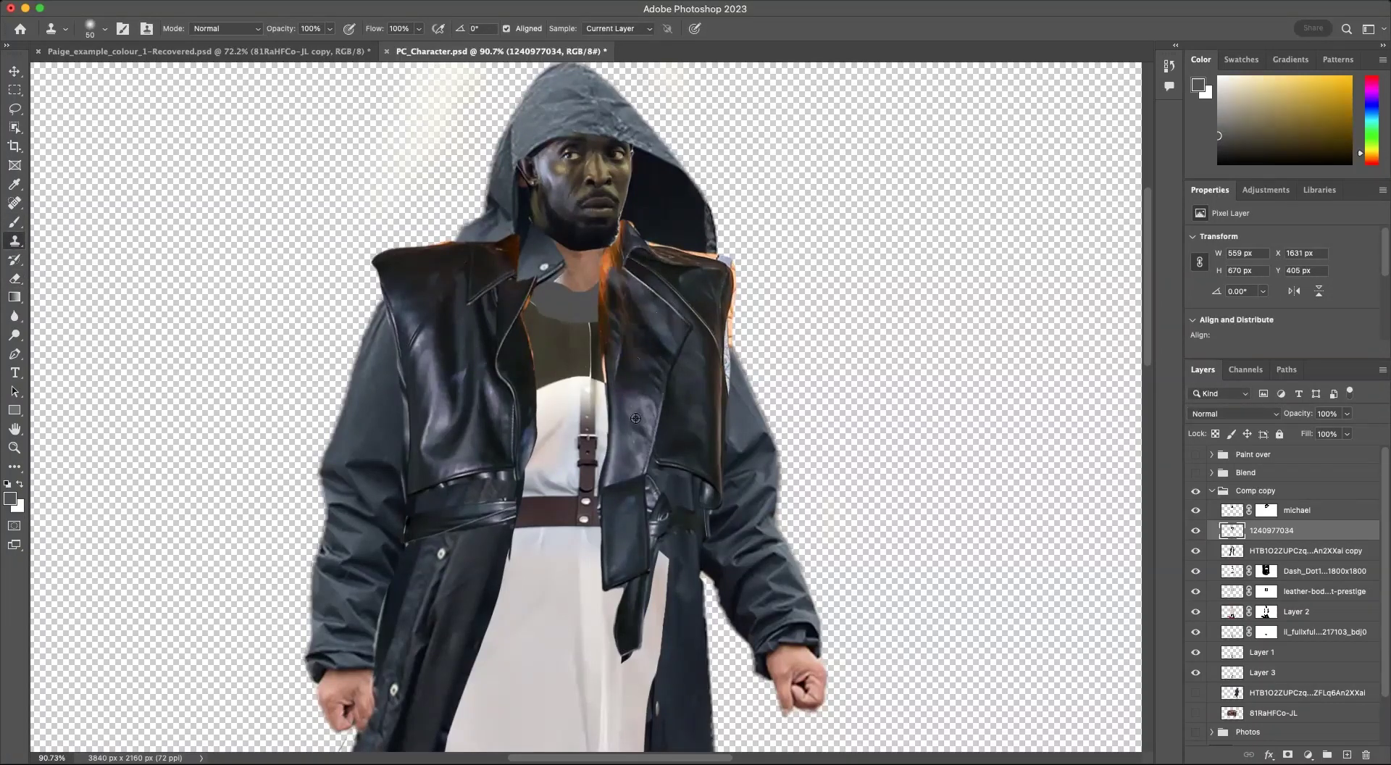
pyautogui.moveTo(624, 289); pyautogui.dragTo(625, 358)
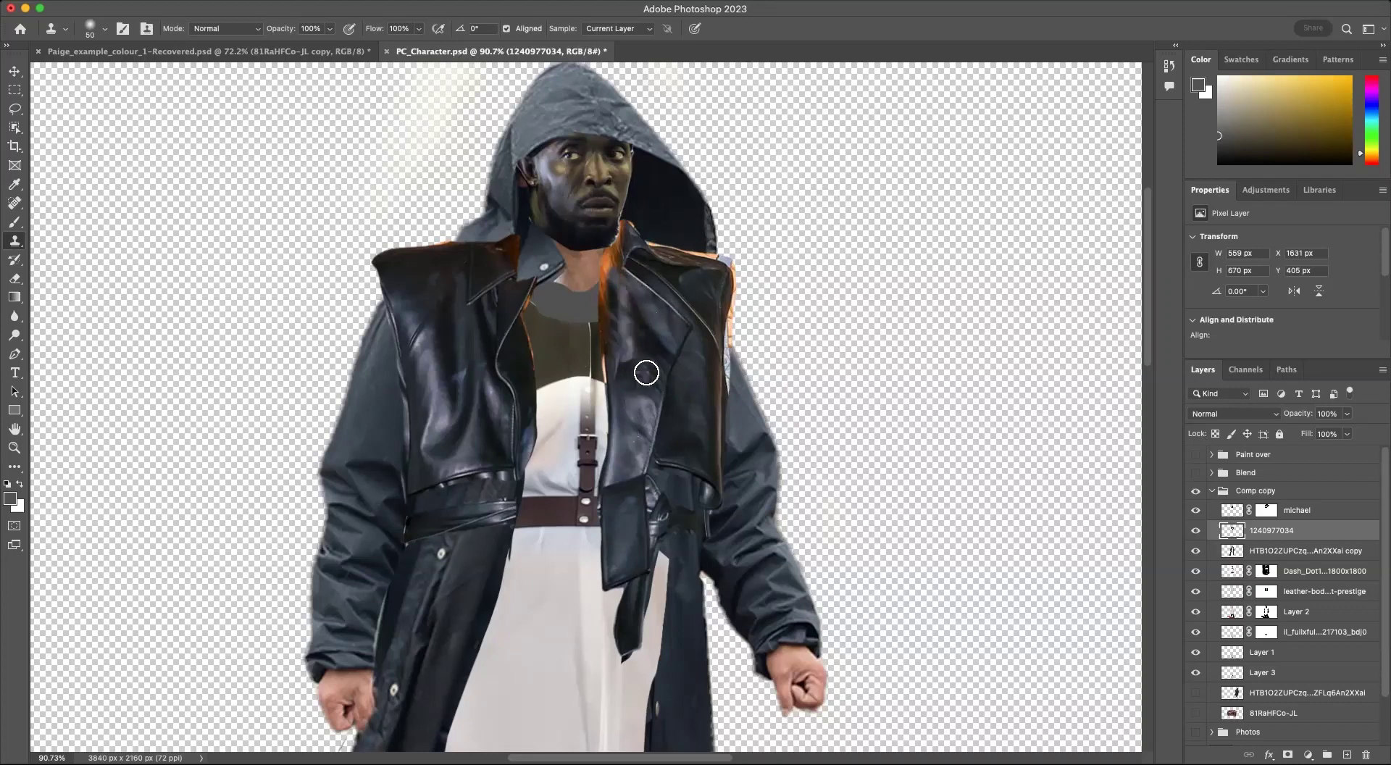
pyautogui.moveTo(624, 292)
pyautogui.mouseDown()
pyautogui.moveTo(630, 379)
pyautogui.moveTo(645, 381)
pyautogui.moveTo(654, 336)
pyautogui.moveTo(646, 398)
pyautogui.mouseUp()
pyautogui.press('super+z')
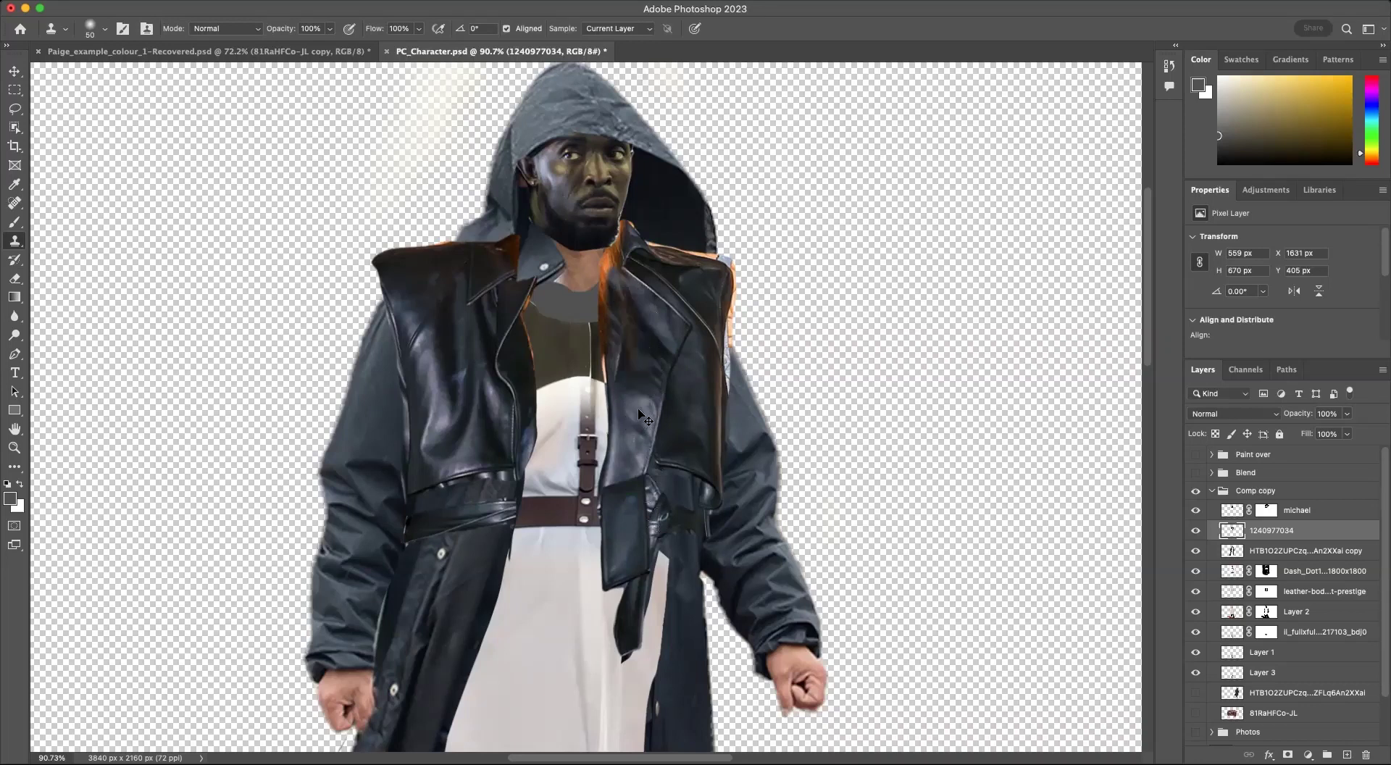
pyautogui.moveTo(625, 306)
pyautogui.mouseDown()
pyautogui.moveTo(640, 340)
pyautogui.moveTo(636, 418)
pyautogui.mouseUp()
pyautogui.moveTo(639, 367); pyautogui.dragTo(636, 396)
pyautogui.moveTo(652, 313)
pyautogui.mouseDown()
pyautogui.moveTo(635, 440)
pyautogui.moveTo(635, 338)
pyautogui.moveTo(628, 444)
pyautogui.mouseUp()
pyautogui.moveTo(631, 331)
pyautogui.mouseDown()
pyautogui.moveTo(621, 370)
pyautogui.moveTo(637, 363)
pyautogui.moveTo(644, 391)
pyautogui.moveTo(661, 351)
pyautogui.mouseUp()
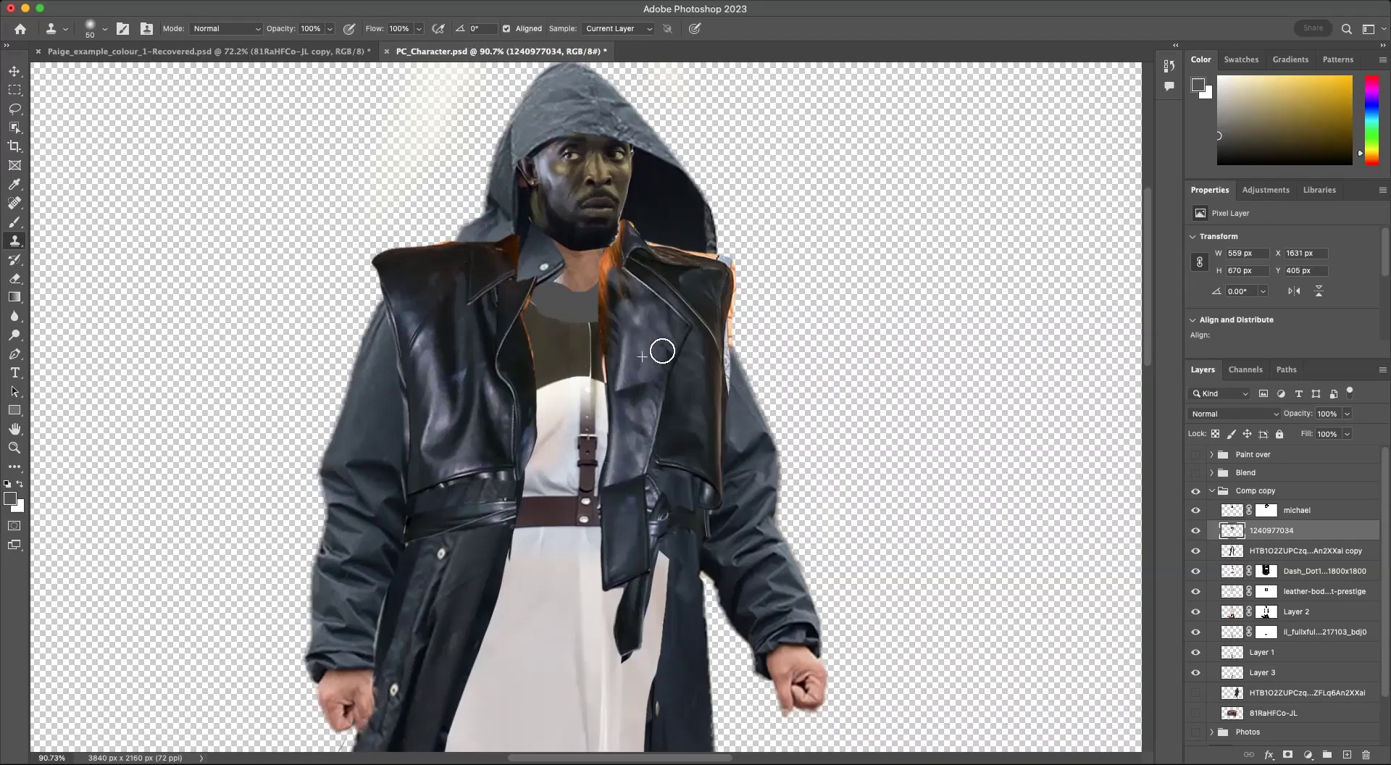
pyautogui.click(661, 376)
# Step: Resample leather near the collar and clone it down the inner part of the right-hand lapel to even out its texture
pyautogui.keyDown('alt'); pyautogui.click(610, 267); pyautogui.keyUp('alt')
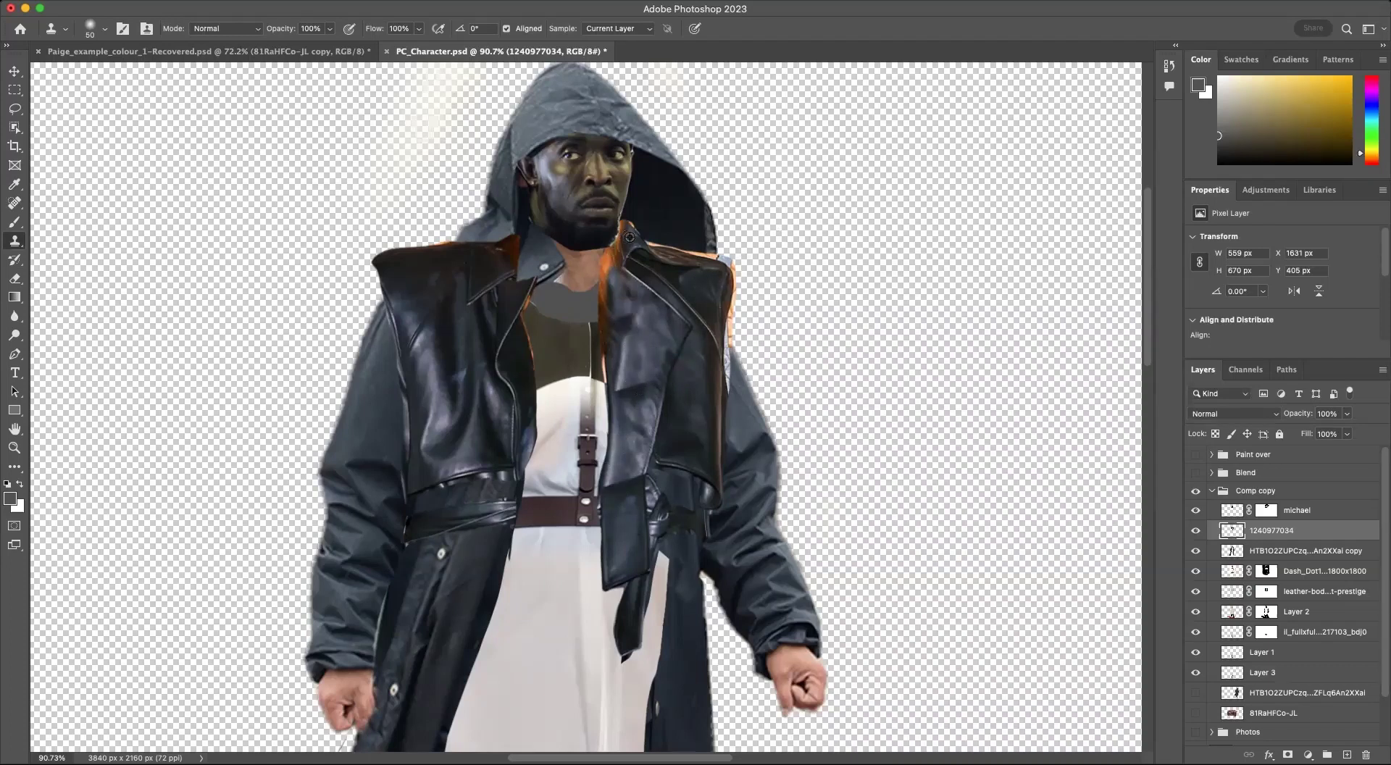
pyautogui.moveTo(621, 255)
pyautogui.mouseDown()
pyautogui.moveTo(619, 338)
pyautogui.moveTo(608, 295)
pyautogui.moveTo(627, 248)
pyautogui.moveTo(620, 425)
pyautogui.mouseUp()
pyautogui.moveTo(613, 336)
pyautogui.mouseDown()
pyautogui.moveTo(620, 277)
pyautogui.moveTo(635, 315)
pyautogui.moveTo(627, 295)
pyautogui.moveTo(621, 368)
pyautogui.moveTo(643, 318)
pyautogui.moveTo(619, 416)
pyautogui.mouseUp()
pyautogui.moveTo(626, 352); pyautogui.dragTo(615, 497)
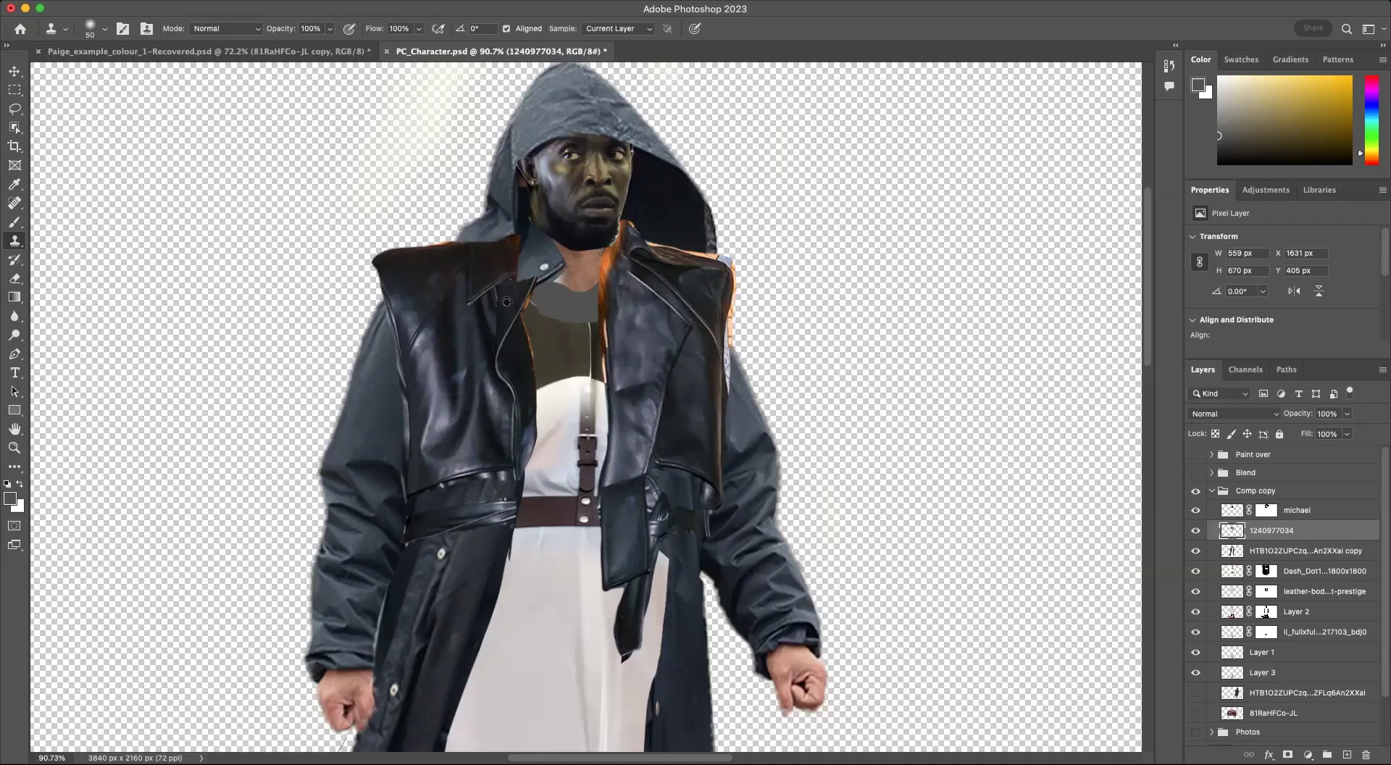
# Step: Clone dark leather over the remaining orange fringes on the collar and along both inner lapel edges
pyautogui.moveTo(523, 289); pyautogui.dragTo(535, 294)
pyautogui.keyDown('alt'); pyautogui.click(634, 236); pyautogui.keyUp('alt')
pyautogui.click(582, 322)
pyautogui.moveTo(618, 239); pyautogui.dragTo(611, 297)
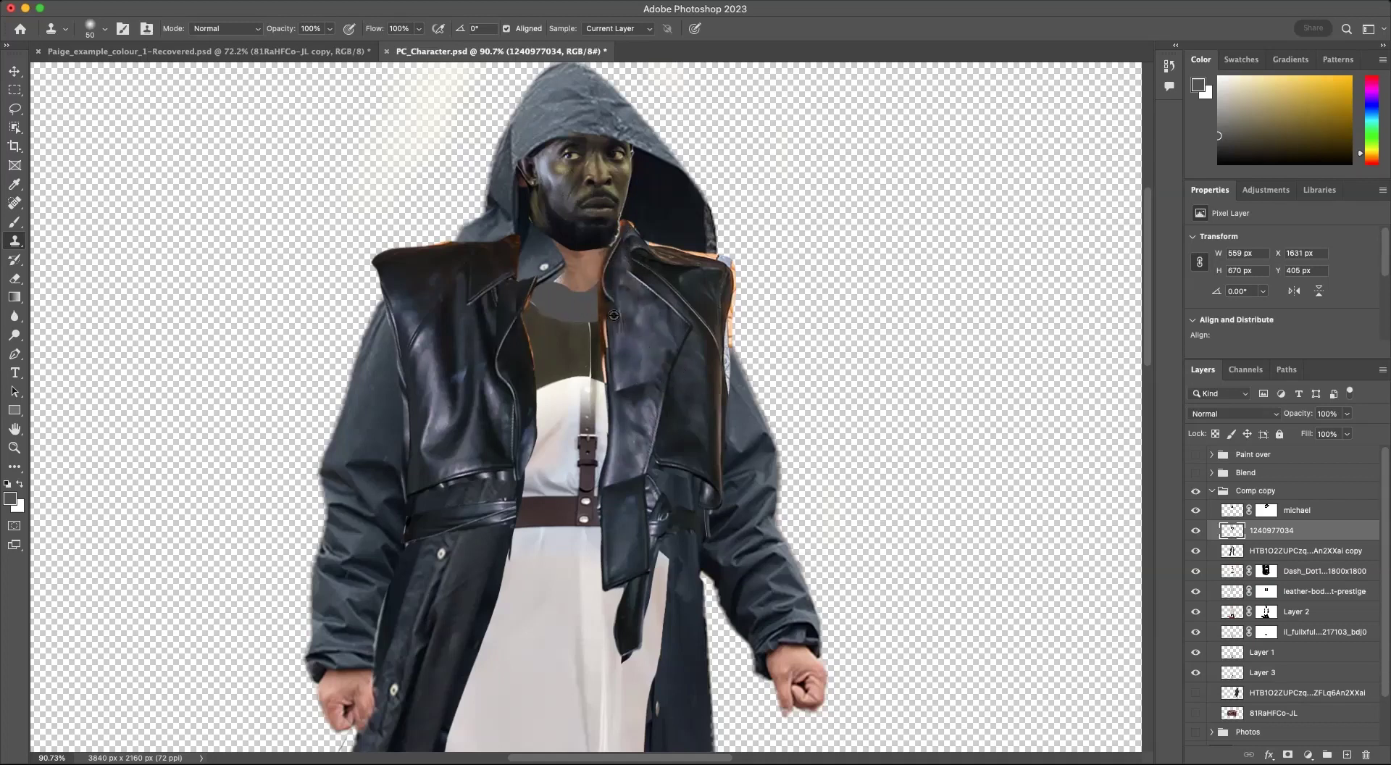
pyautogui.moveTo(556, 325)
pyautogui.mouseDown()
pyautogui.moveTo(696, 269)
pyautogui.moveTo(614, 317)
pyautogui.moveTo(549, 321)
pyautogui.moveTo(548, 298)
pyautogui.moveTo(539, 318)
pyautogui.moveTo(555, 377)
pyautogui.moveTo(550, 355)
pyautogui.moveTo(598, 303)
pyautogui.moveTo(585, 338)
pyautogui.moveTo(584, 303)
pyautogui.moveTo(587, 372)
pyautogui.mouseUp()
# Step: Erase the orange and white fringe around the vest's shoulders and outer right-hand edge
pyautogui.press('e')
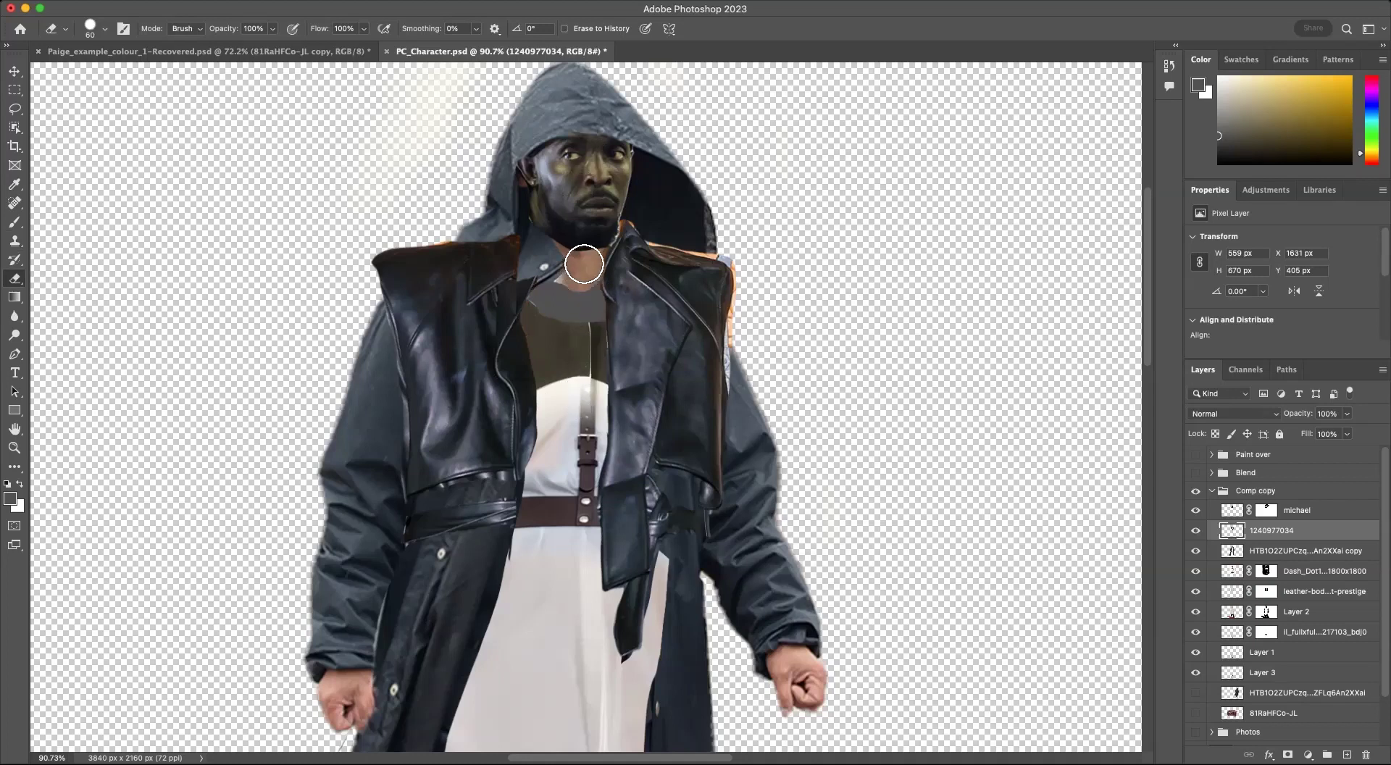
pyautogui.moveTo(601, 226)
pyautogui.mouseDown()
pyautogui.moveTo(630, 200)
pyautogui.moveTo(698, 202)
pyautogui.moveTo(682, 224)
pyautogui.moveTo(655, 220)
pyautogui.moveTo(740, 255)
pyautogui.moveTo(761, 327)
pyautogui.moveTo(746, 295)
pyautogui.moveTo(745, 411)
pyautogui.mouseUp()
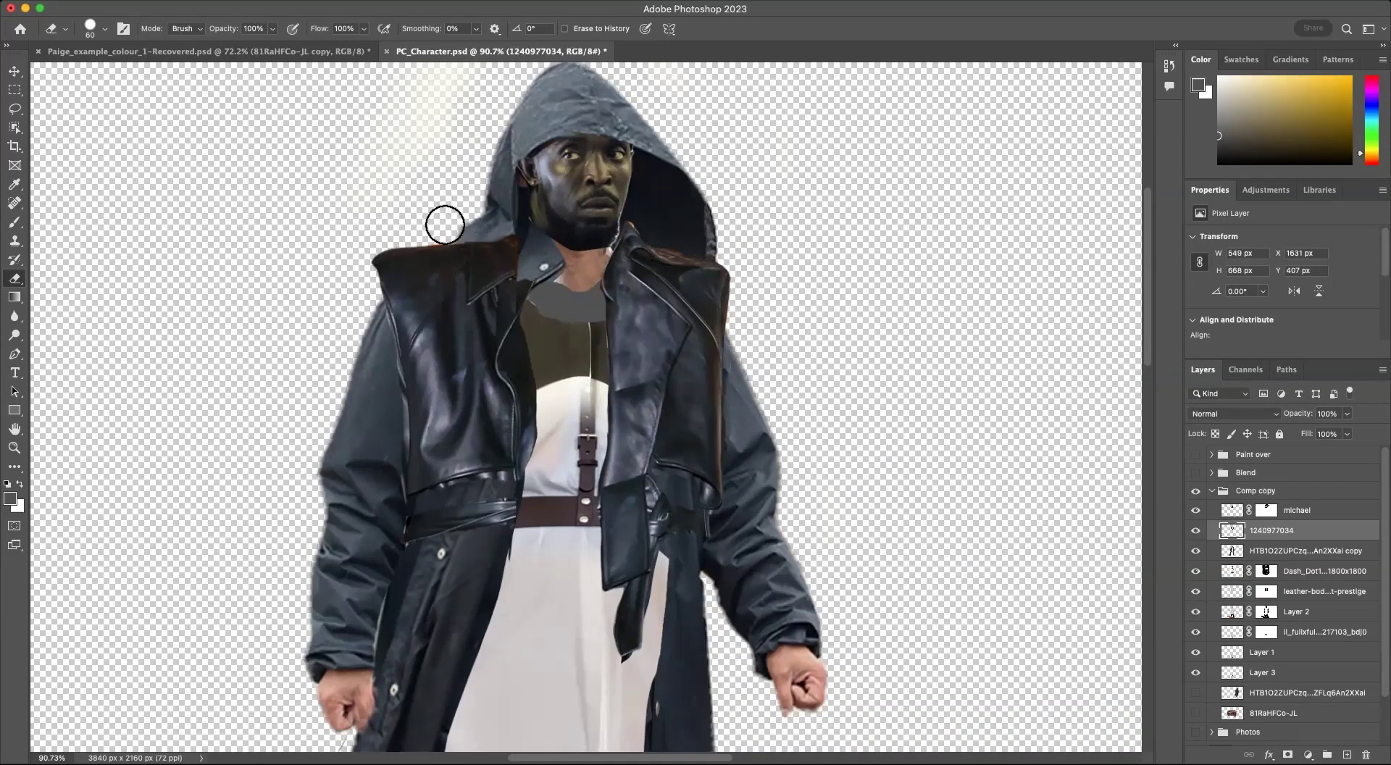
# Step: Switch the eraser to a soft round brush, try a 500 px dab on the left-hand side of the vest, and undo it
pyautogui.moveTo(860, 515); pyautogui.dragTo(785, 463)
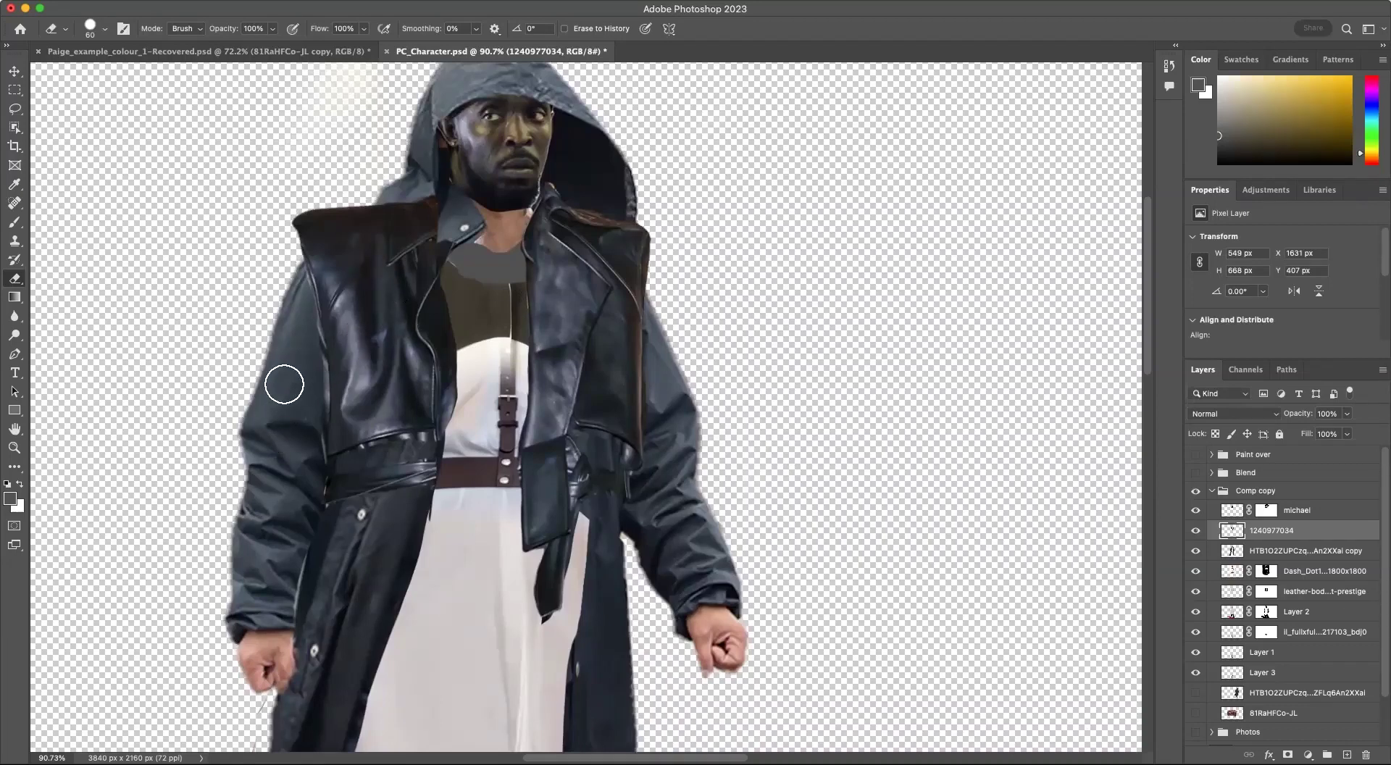
pyautogui.click(104, 29)
pyautogui.click(108, 215)
pyautogui.press('Return')
pyautogui.press(']')
pyautogui.press(']')
pyautogui.press(']')
pyautogui.press(']')
pyautogui.press(']')
pyautogui.press(']')
pyautogui.press(']')
pyautogui.press(']')
pyautogui.press(']')
pyautogui.press(']')
pyautogui.press(']')
pyautogui.press(']')
pyautogui.click(310, 341)
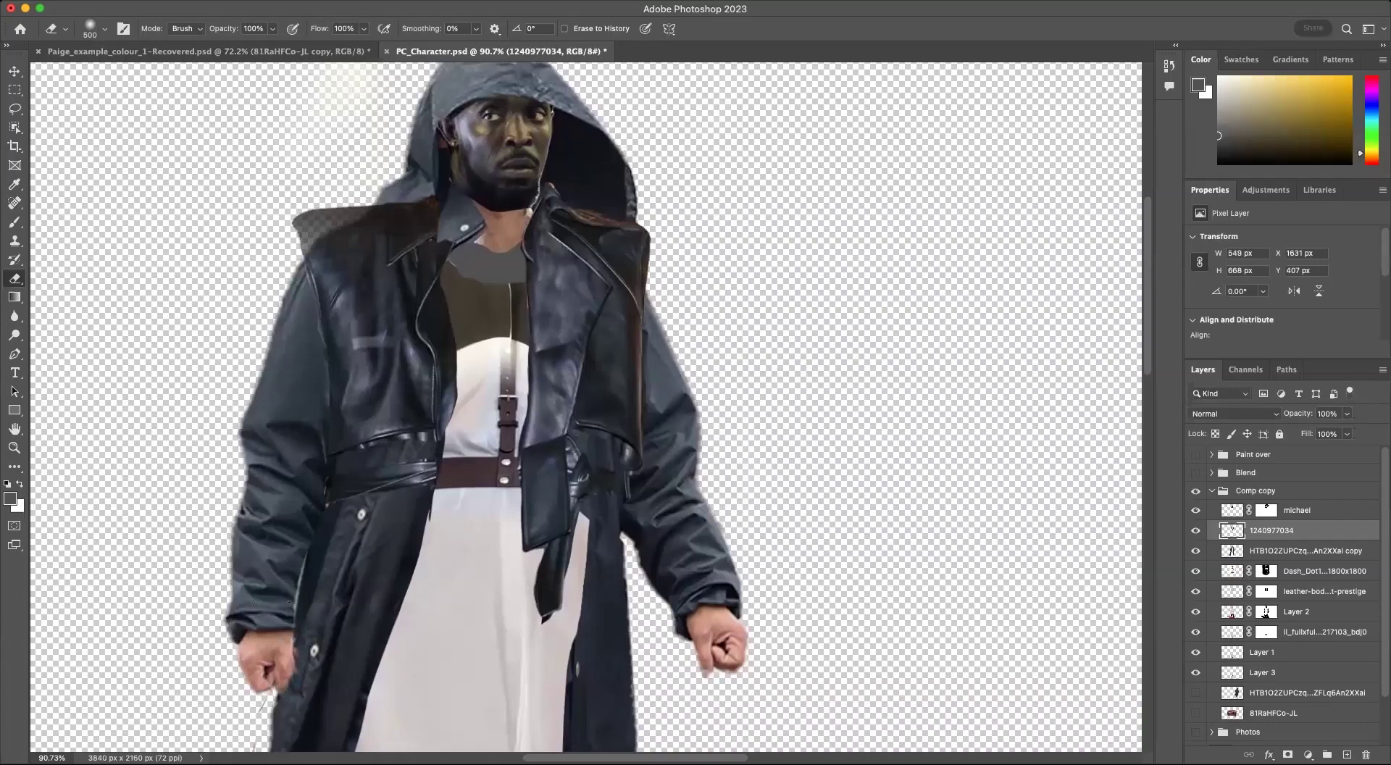
pyautogui.hotkey('ctrl', 'z')
# Step: Reduce the soft eraser to 200 px and fade the vest's left-hand side and waist into the coat underneath
pyautogui.press('[')
pyautogui.press('[')
pyautogui.press('[')
pyautogui.press('[')
pyautogui.moveTo(313, 505)
pyautogui.mouseDown()
pyautogui.moveTo(348, 304)
pyautogui.moveTo(341, 434)
pyautogui.moveTo(355, 290)
pyautogui.moveTo(369, 435)
pyautogui.mouseUp()
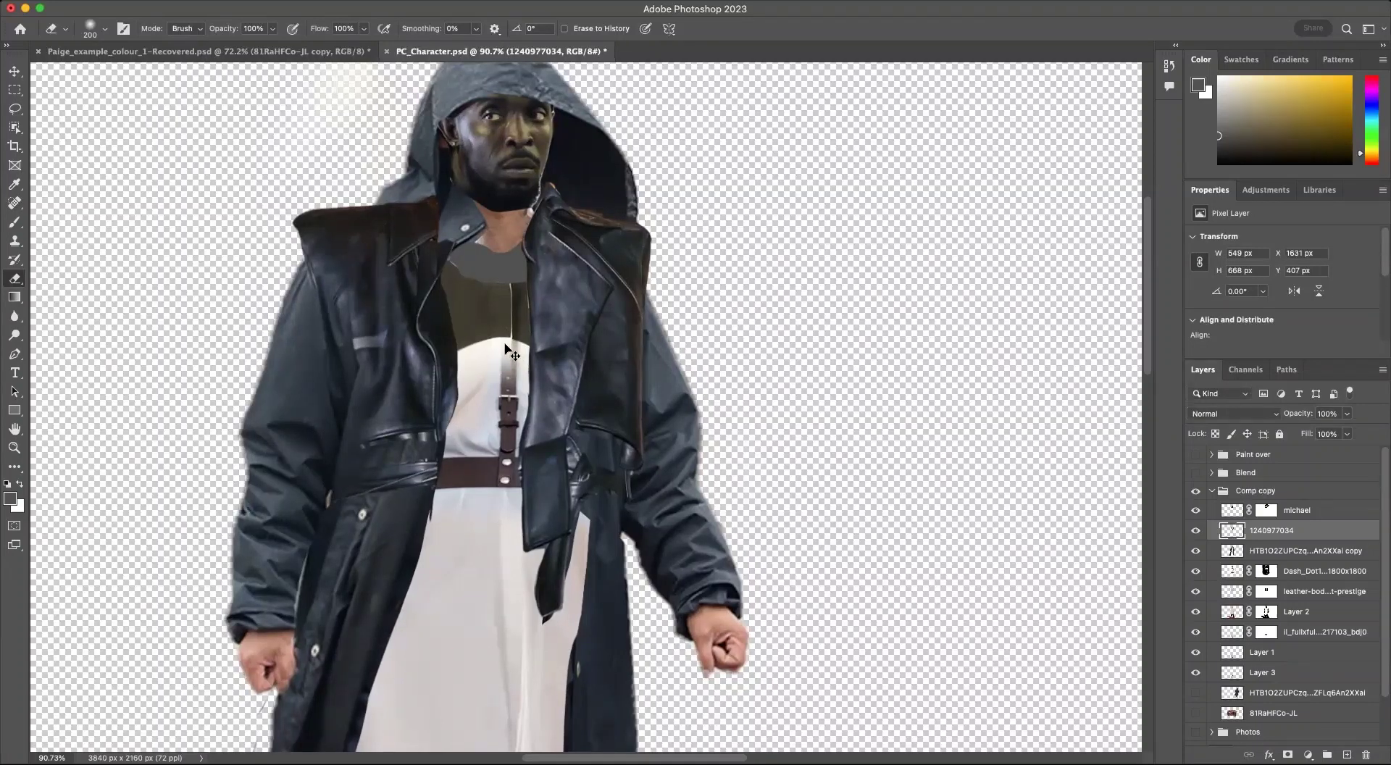
pyautogui.moveTo(405, 478)
pyautogui.mouseDown()
pyautogui.moveTo(382, 512)
pyautogui.moveTo(403, 499)
pyautogui.mouseUp()
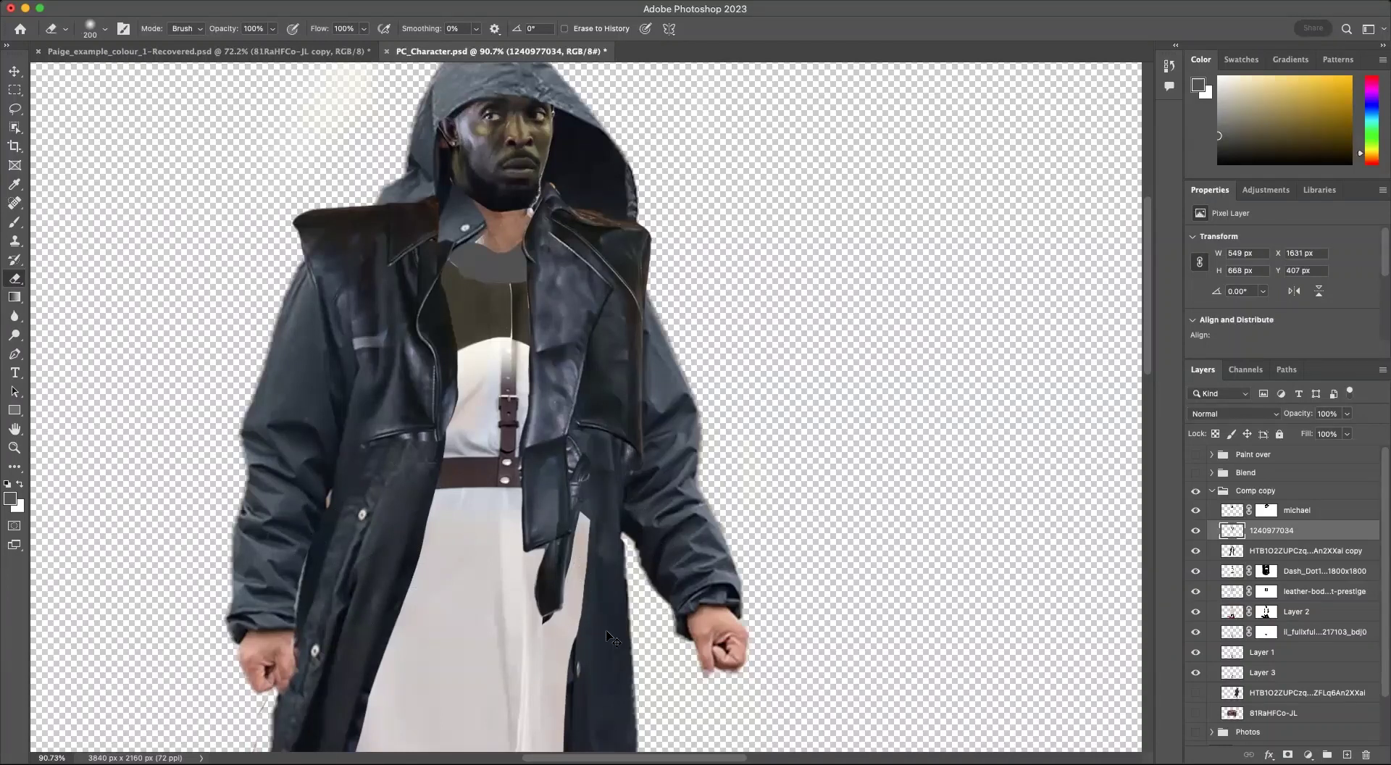
# Step: Reduce the eraser to 100 px and erase the vest's shoulder edges where they overlap the hood on both sides
pyautogui.scroll(2, 481, 398)
pyautogui.scroll(-6, 590, 264)
pyautogui.scroll(1, 635, 289)
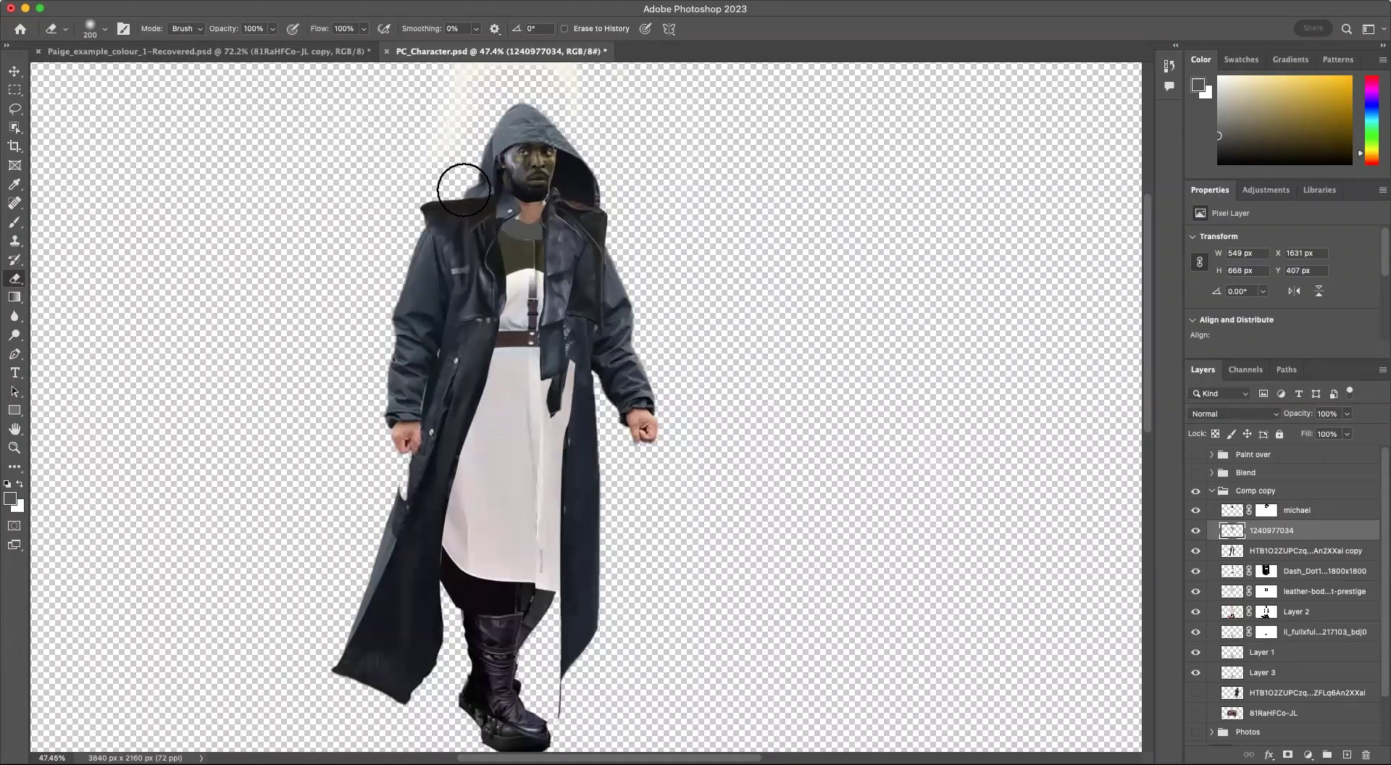
pyautogui.press('[')
pyautogui.press('[')
pyautogui.press('[')
pyautogui.press('[')
pyautogui.scroll(3, 497, 131)
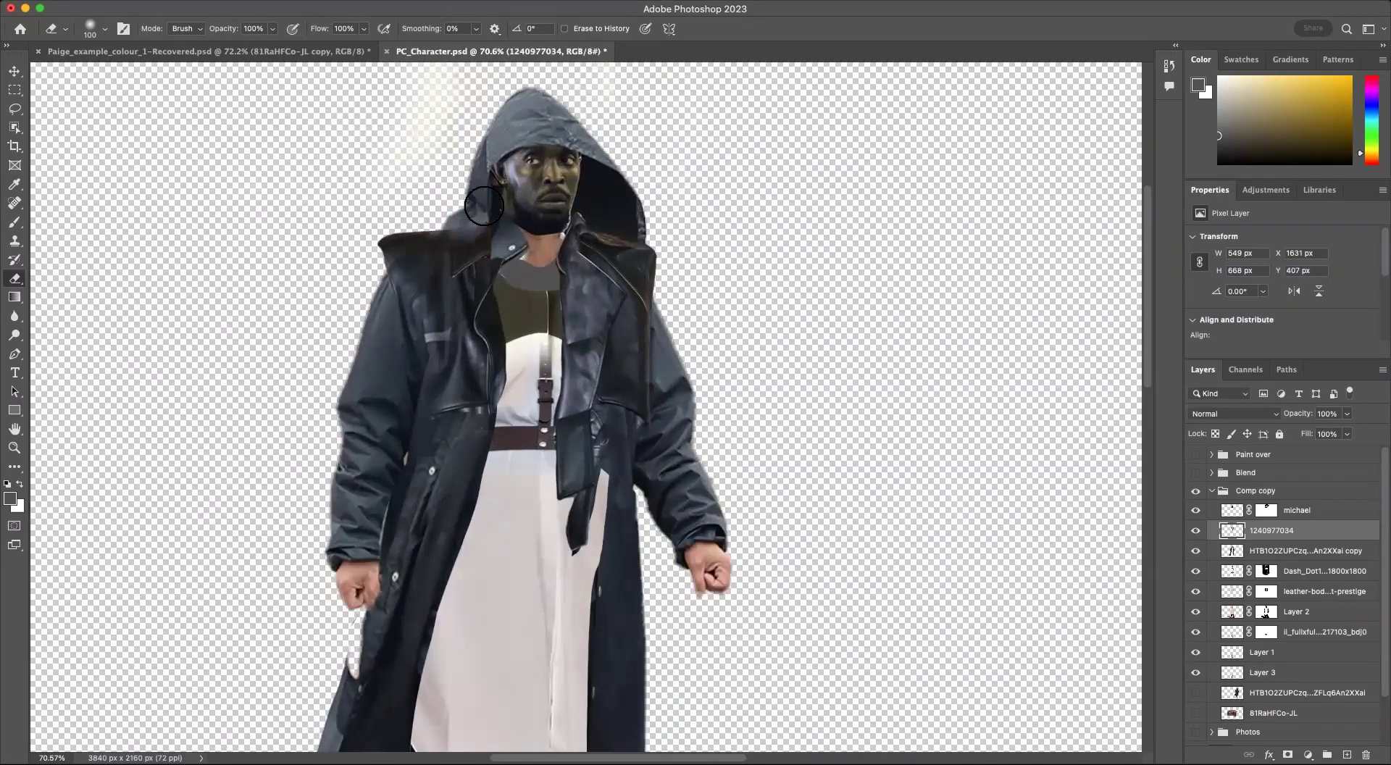
pyautogui.moveTo(456, 214)
pyautogui.mouseDown()
pyautogui.moveTo(460, 227)
pyautogui.moveTo(433, 230)
pyautogui.mouseUp()
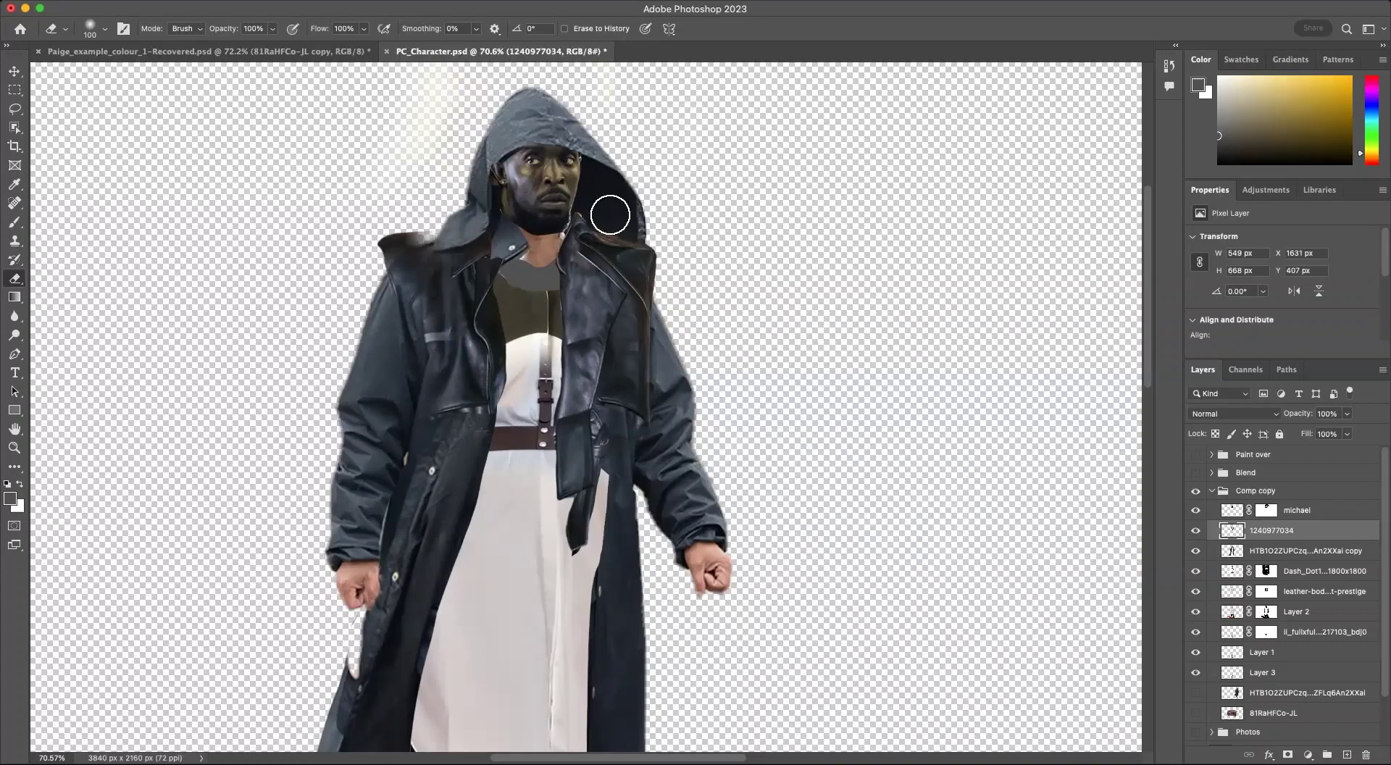
pyautogui.moveTo(621, 239)
pyautogui.mouseDown()
pyautogui.moveTo(591, 209)
pyautogui.moveTo(619, 247)
pyautogui.moveTo(625, 219)
pyautogui.moveTo(618, 254)
pyautogui.moveTo(632, 181)
pyautogui.mouseUp()
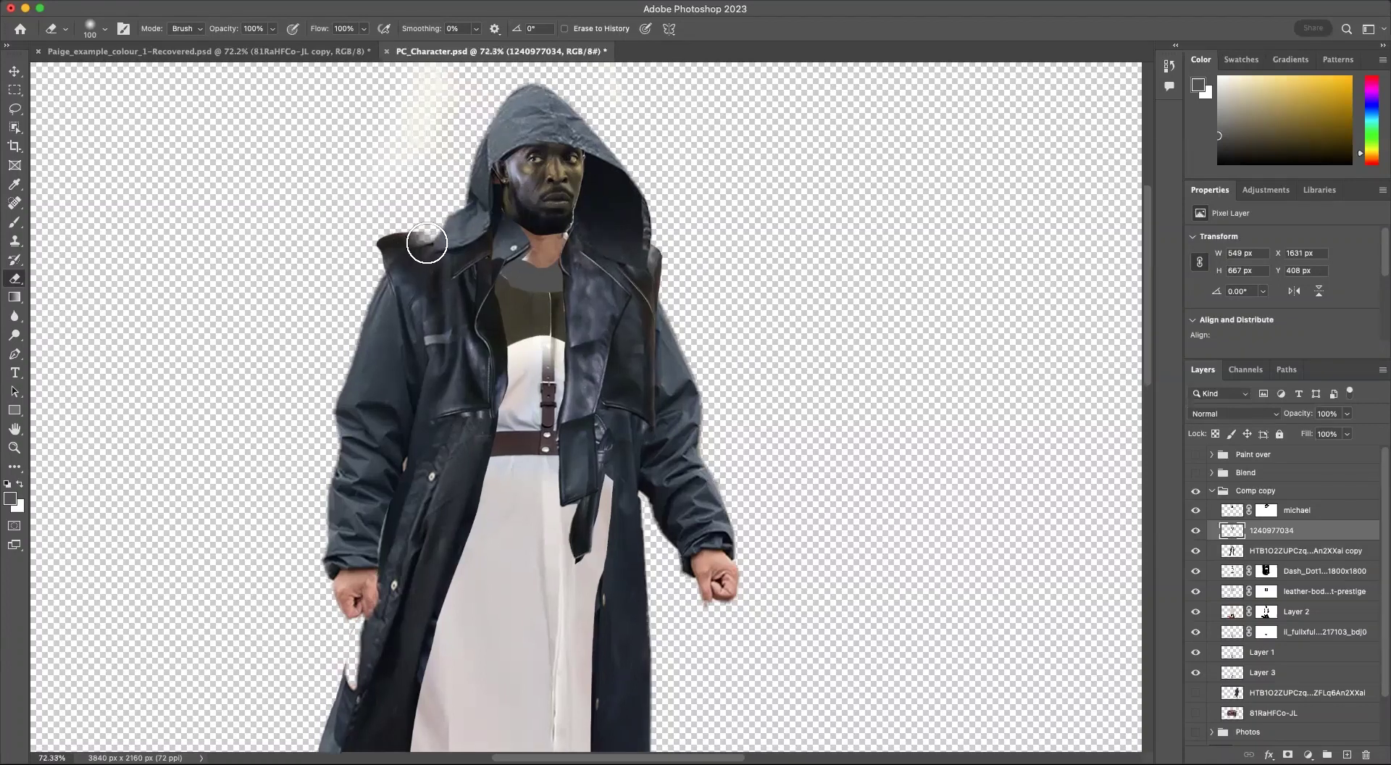
# Step: Use the Clone Stamp to rebuild the left-hand shoulder's top edge with dark leather and touch up the right-hand shoulder edge
pyautogui.scroll(3, 433, 241)
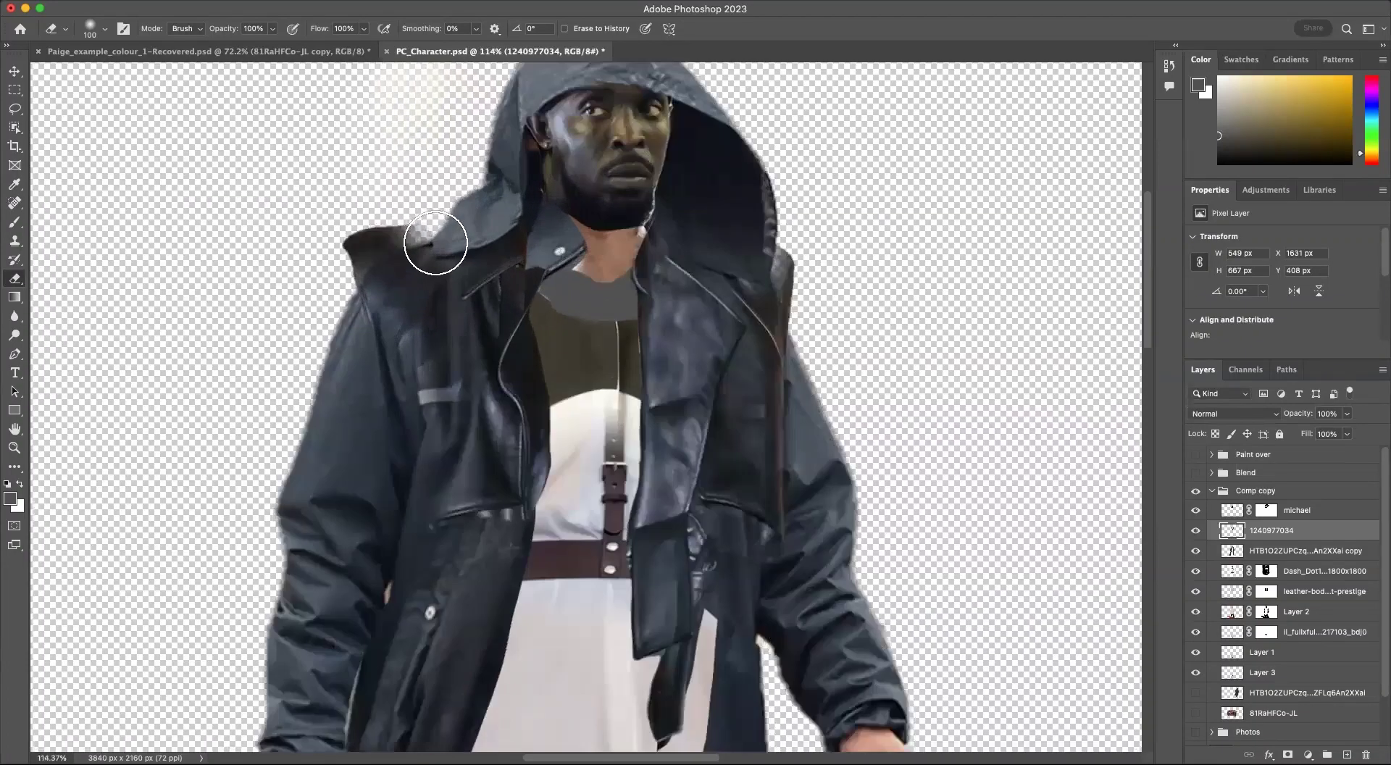
pyautogui.click(14, 240)
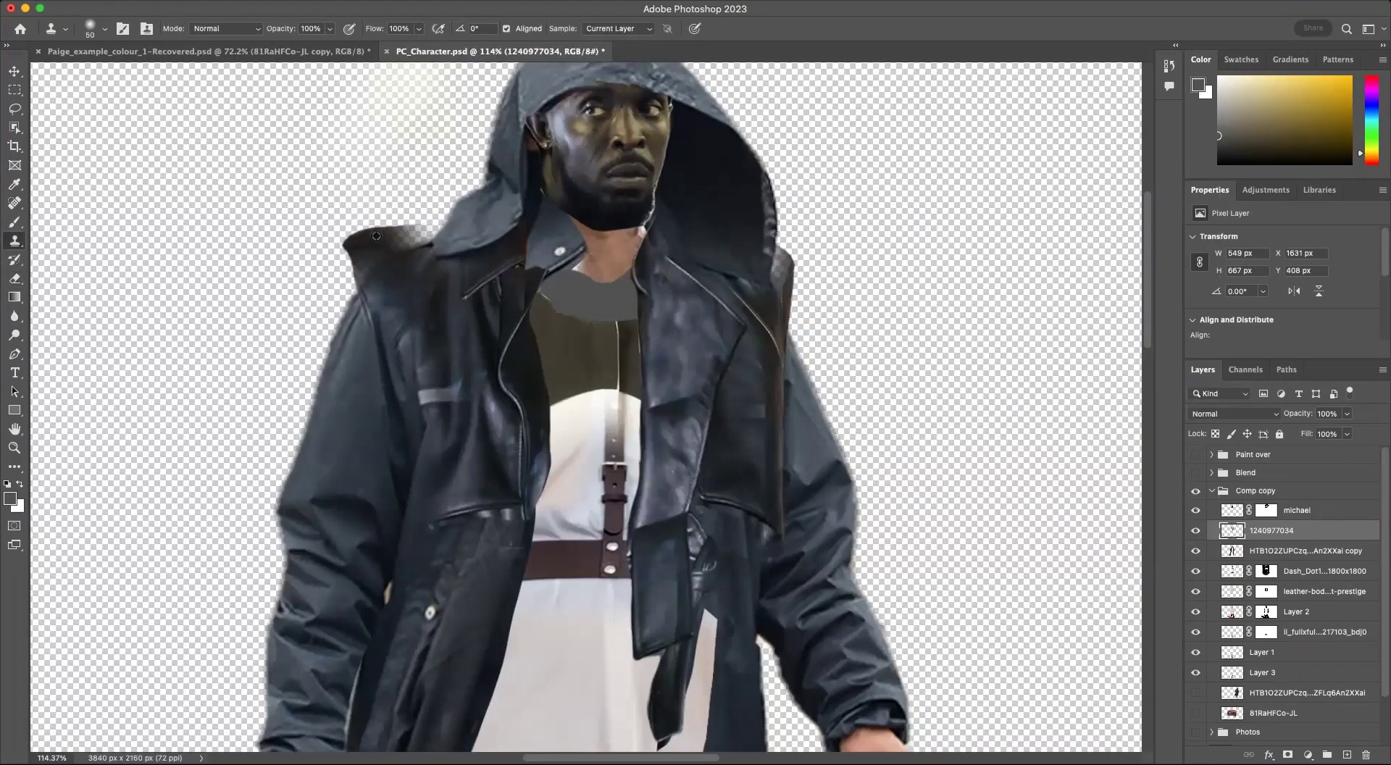
pyautogui.moveTo(399, 243)
pyautogui.mouseDown()
pyautogui.moveTo(436, 234)
pyautogui.moveTo(389, 238)
pyautogui.moveTo(425, 242)
pyautogui.moveTo(403, 230)
pyautogui.moveTo(456, 217)
pyautogui.mouseUp()
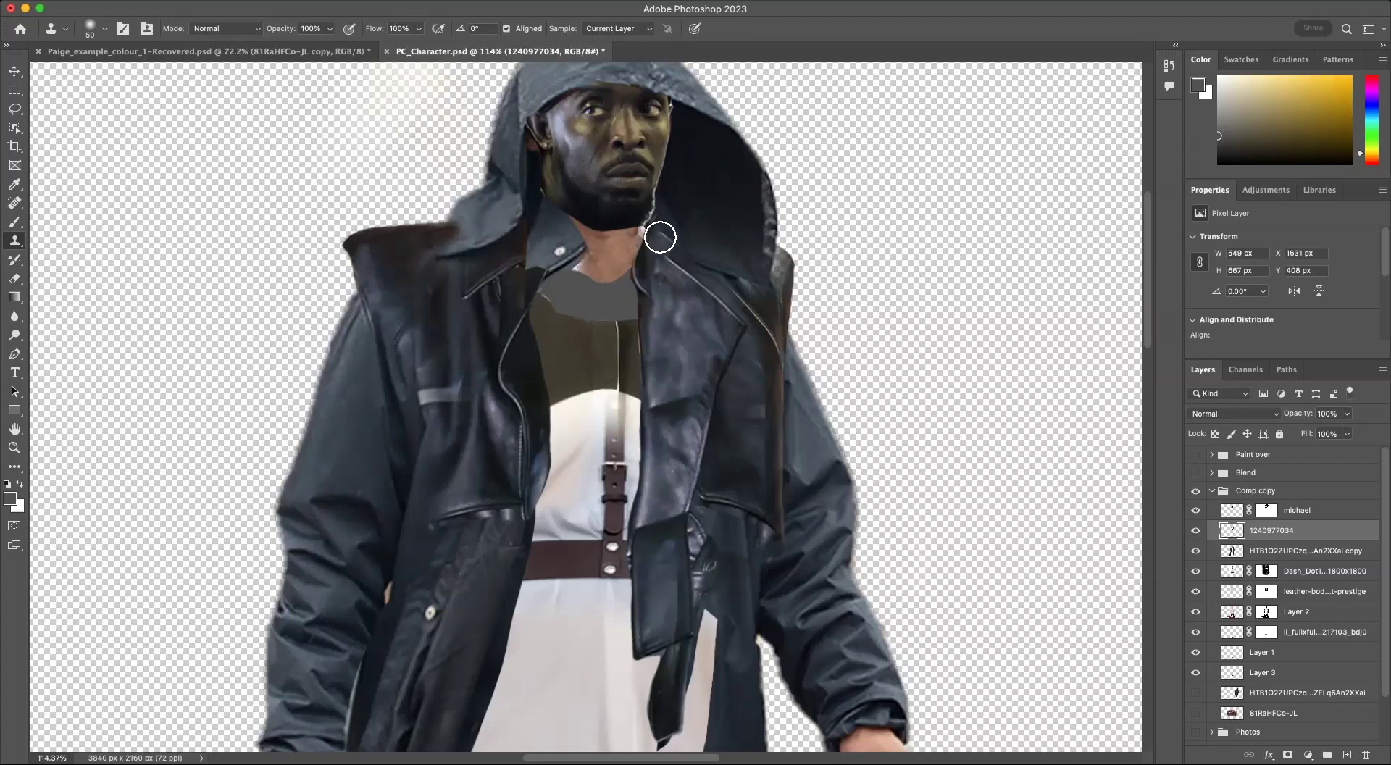
pyautogui.moveTo(781, 259)
pyautogui.mouseDown()
pyautogui.moveTo(773, 305)
pyautogui.moveTo(832, 284)
pyautogui.moveTo(781, 267)
pyautogui.mouseUp()
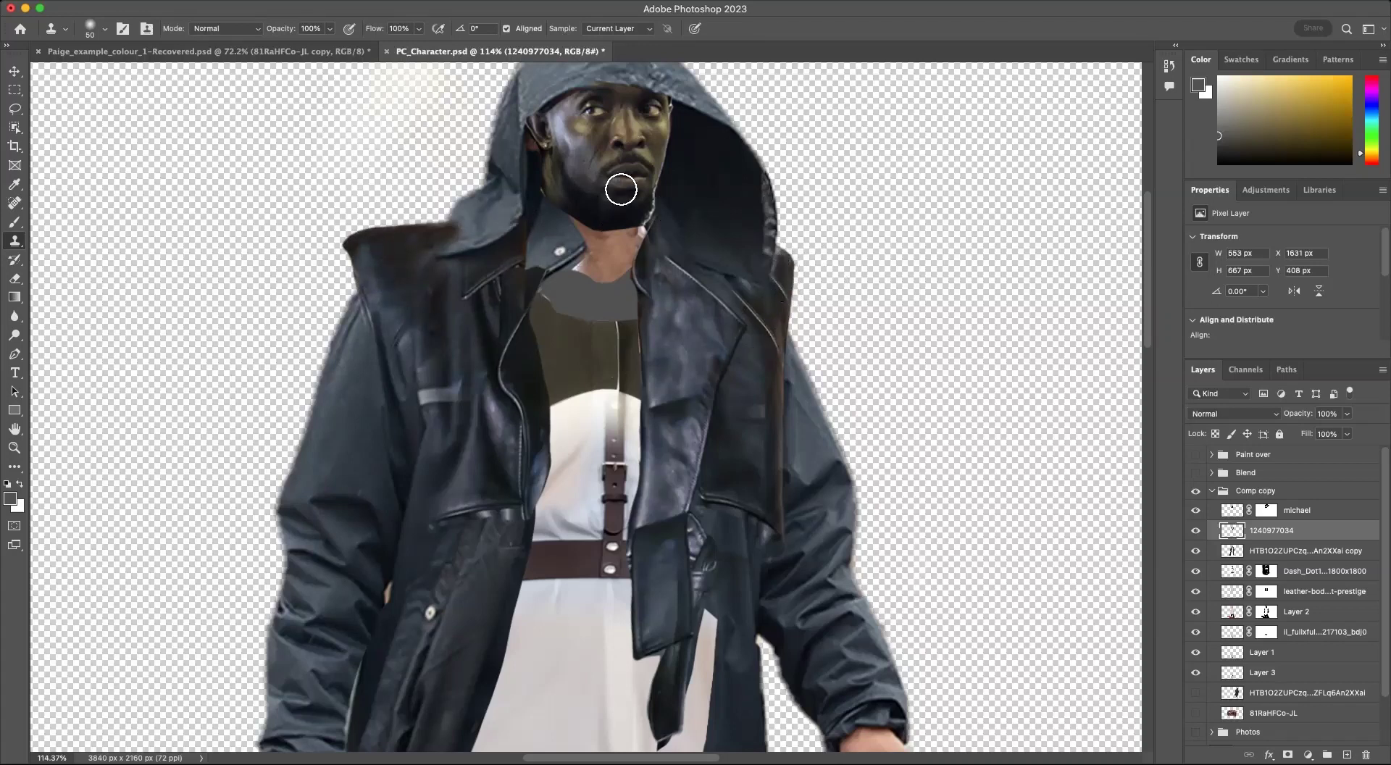
# Step: Try erasing the pointed tip of the vest's left-hand shoulder, and check the blend across the whole figure
pyautogui.press('e')
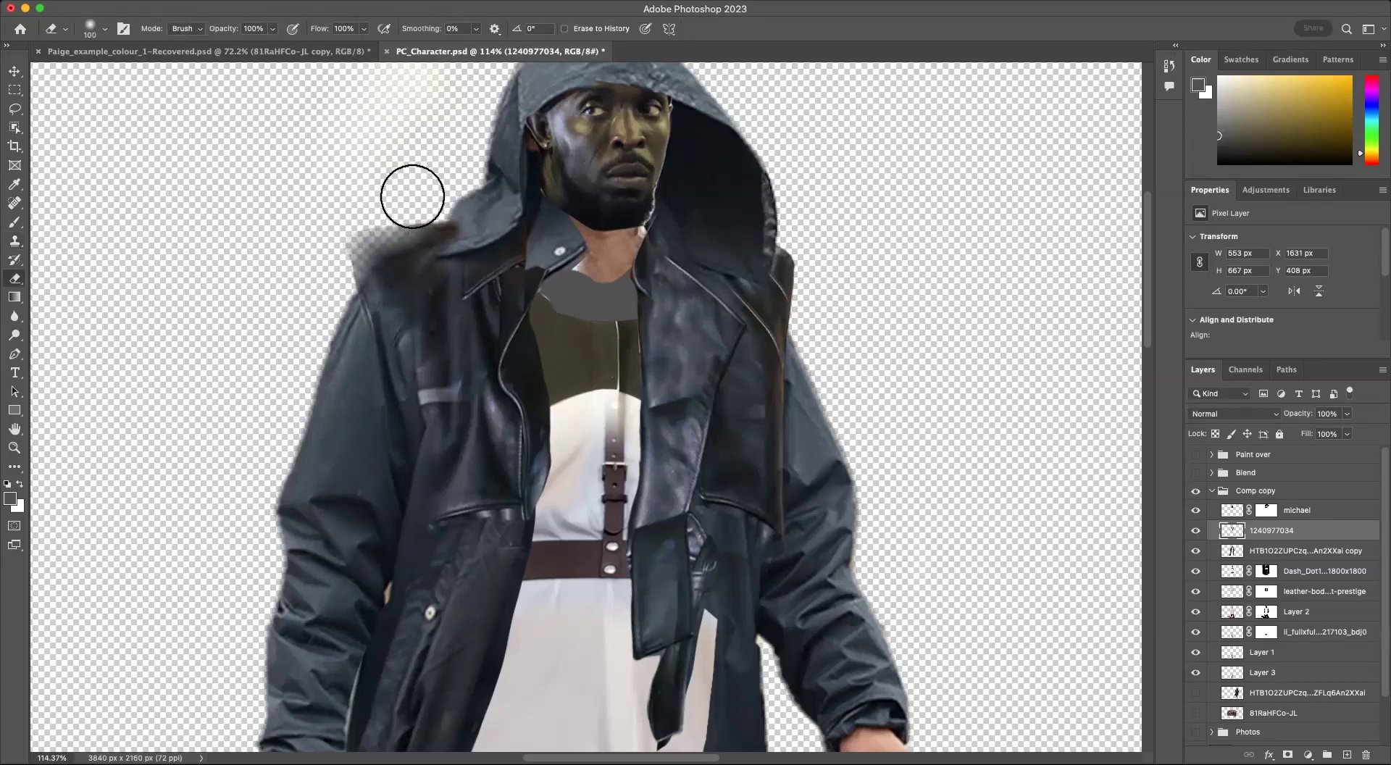
pyautogui.scroll(5, 532, 282)
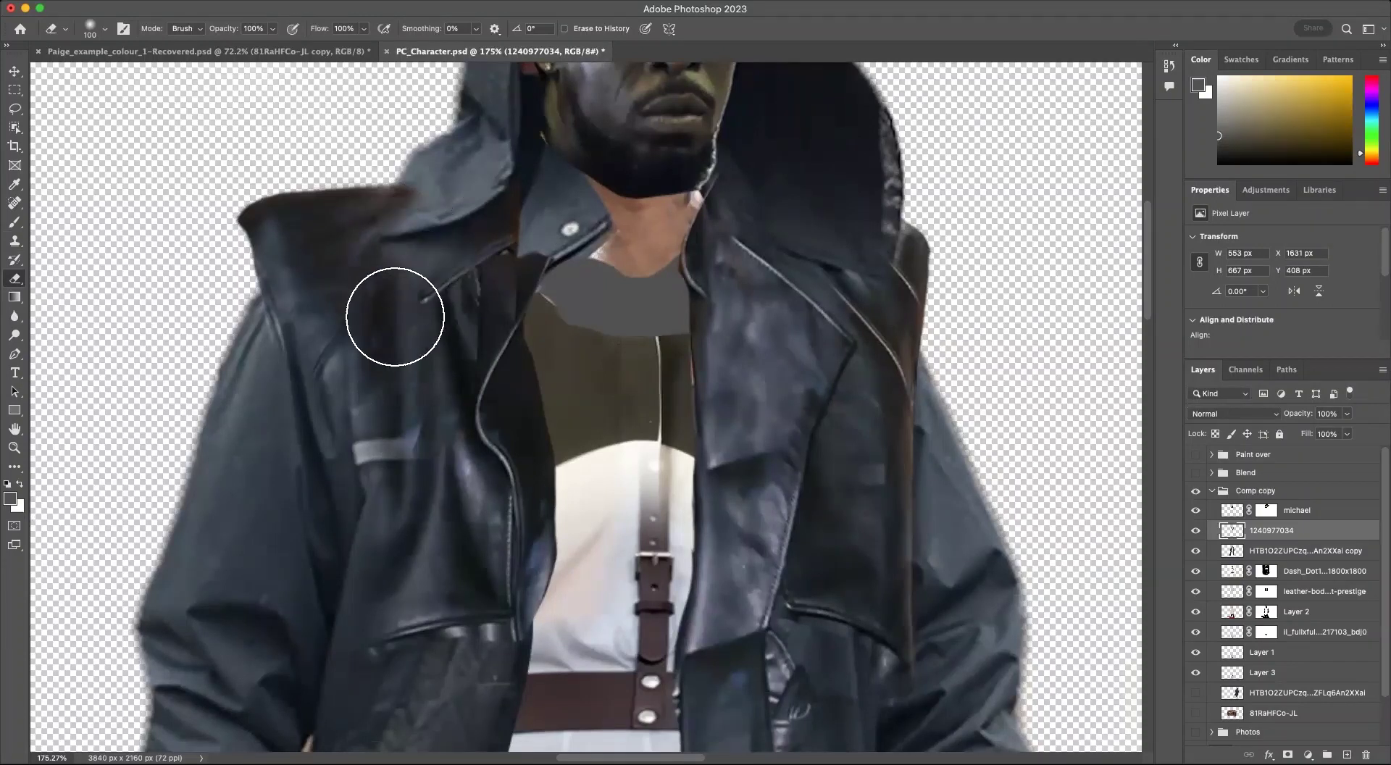
pyautogui.scroll(-5, 319, 315)
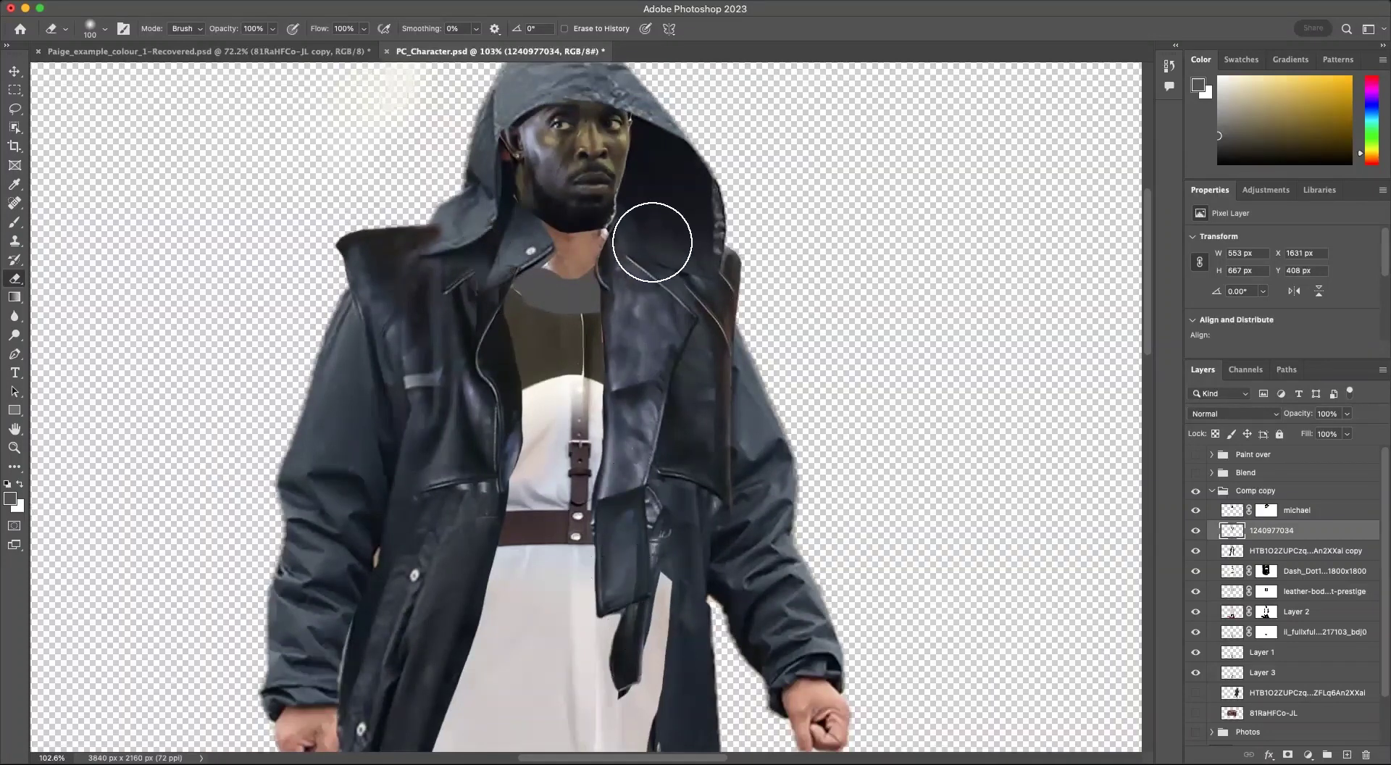
pyautogui.scroll(-5, 655, 242)
pyautogui.scroll(2, 550, 356)
pyautogui.scroll(-4, 645, 289)
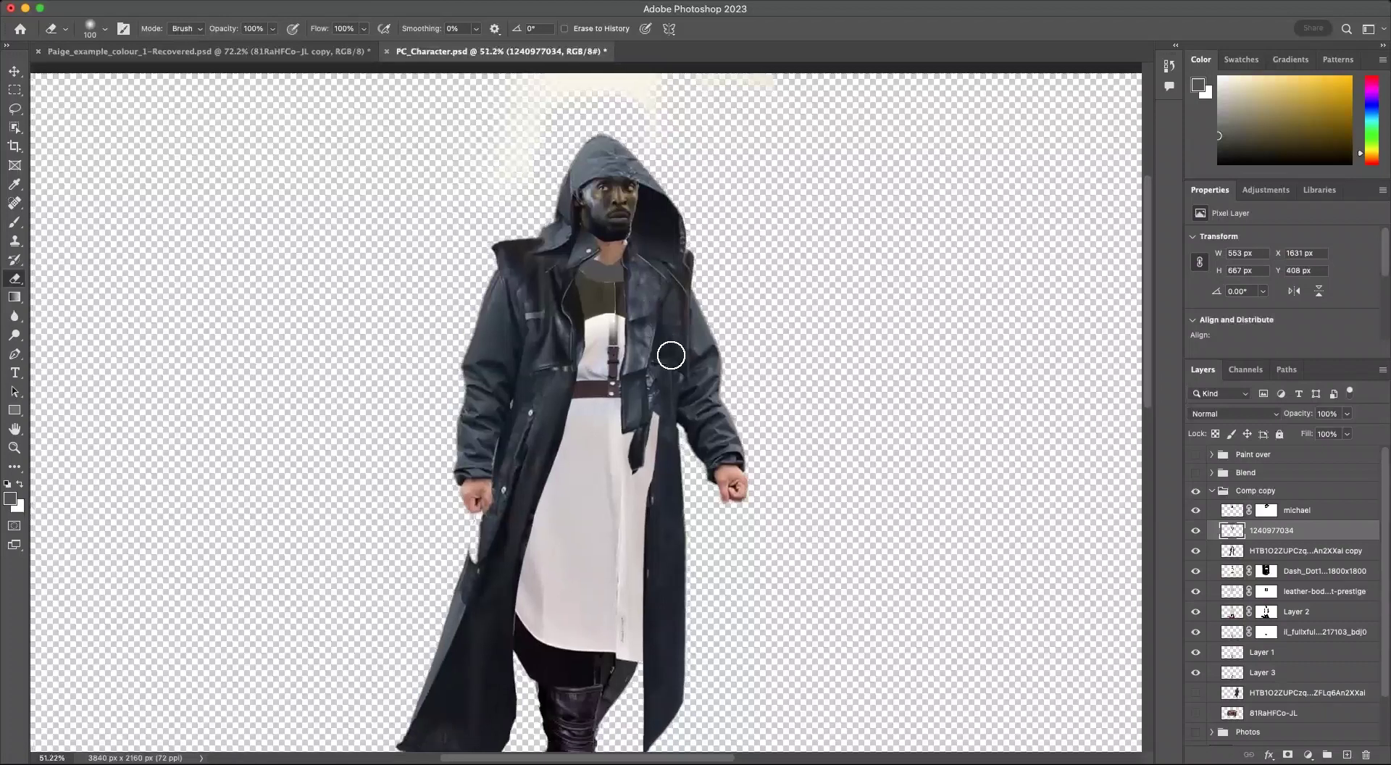
# Step: On the HTB1O2ZUPCzq copy coat layer, lasso both hands and the neck into one combined selection
pyautogui.click(1229, 554)
pyautogui.click(1196, 552)
pyautogui.click(1196, 552)
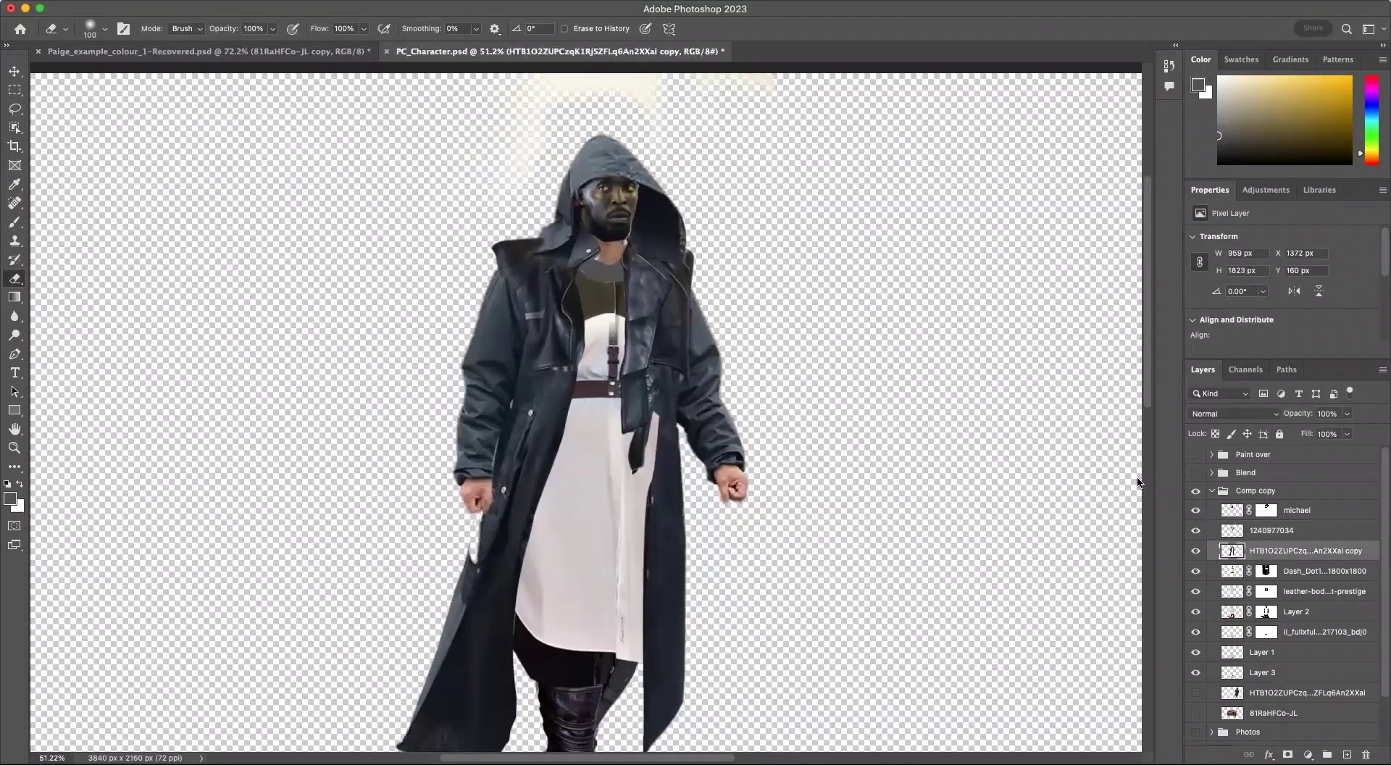
pyautogui.scroll(4, 708, 406)
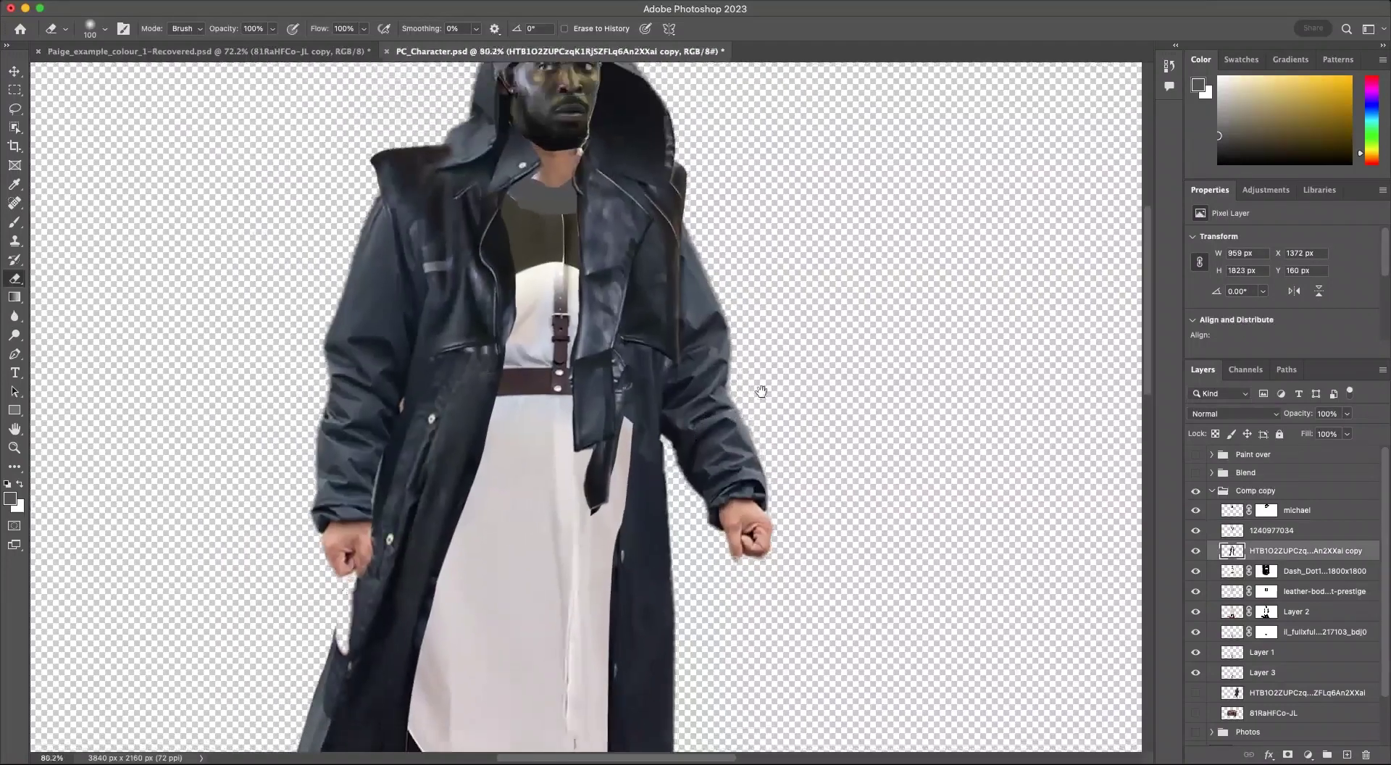
pyautogui.moveTo(760, 391); pyautogui.dragTo(776, 422)
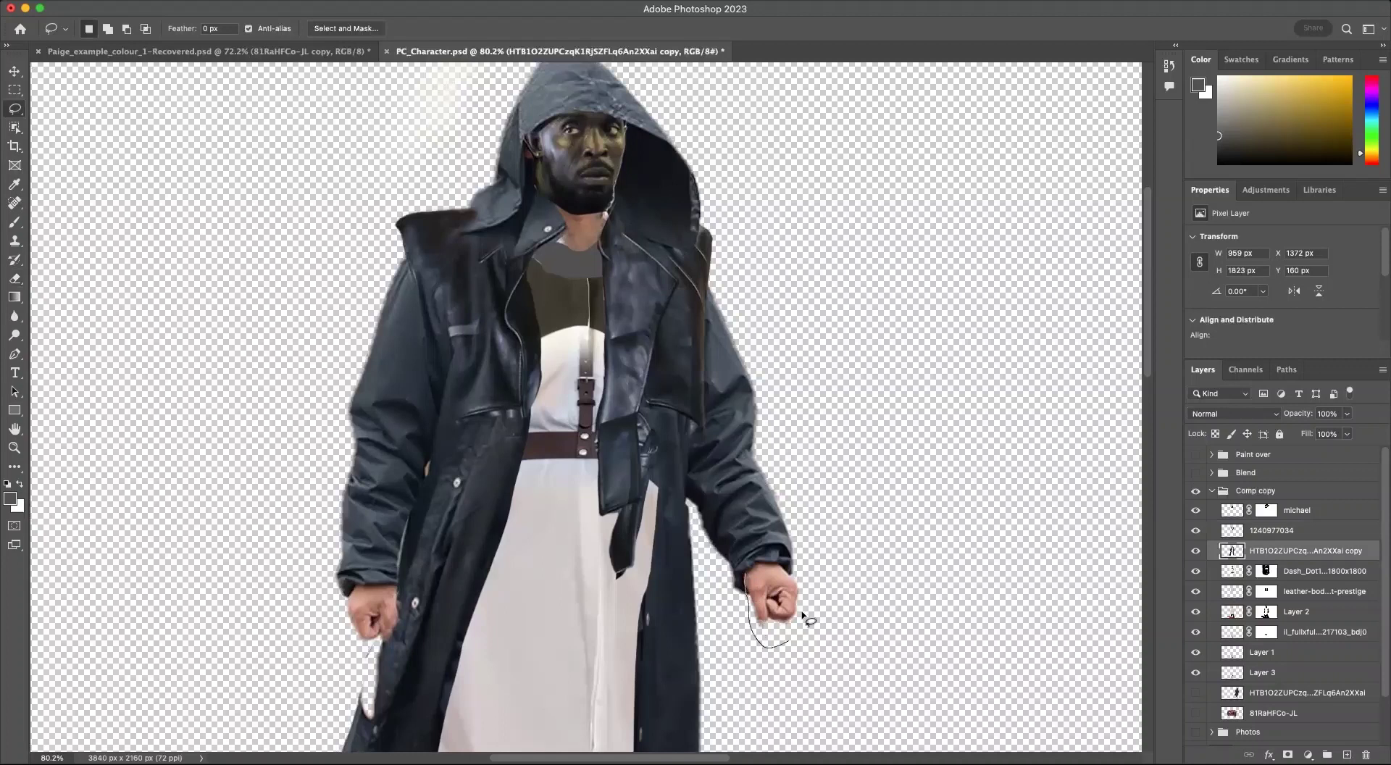
pyautogui.moveTo(753, 567); pyautogui.dragTo(752, 565)
pyautogui.press('shift')
pyautogui.moveTo(356, 584)
pyautogui.mouseDown()
pyautogui.moveTo(369, 670)
pyautogui.moveTo(398, 637)
pyautogui.moveTo(397, 587)
pyautogui.mouseUp()
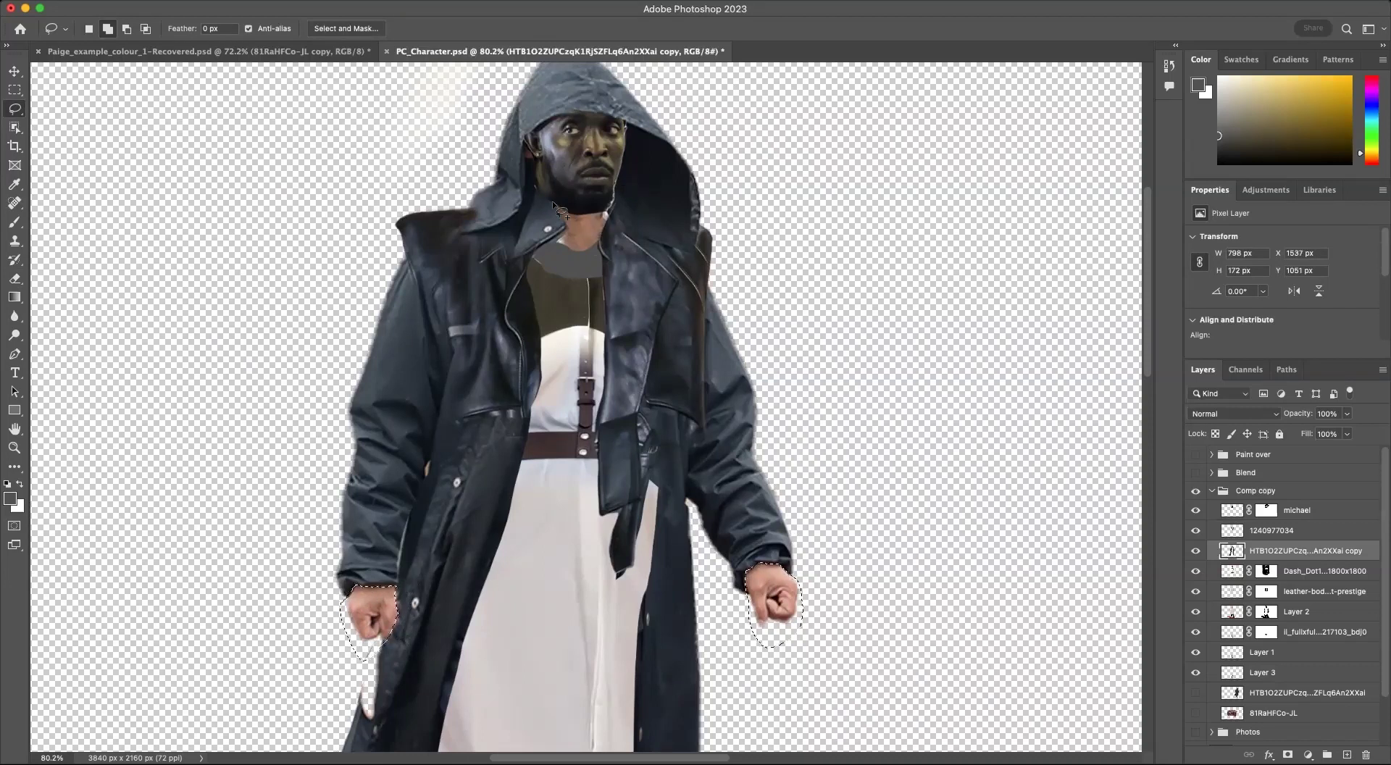
pyautogui.moveTo(587, 254)
pyautogui.mouseDown()
pyautogui.moveTo(607, 246)
pyautogui.moveTo(610, 200)
pyautogui.mouseUp()
# Step: Add a Color Balance adjustment limited to the selected hands and neck, and warm its midtones toward red
pyautogui.click(1262, 191)
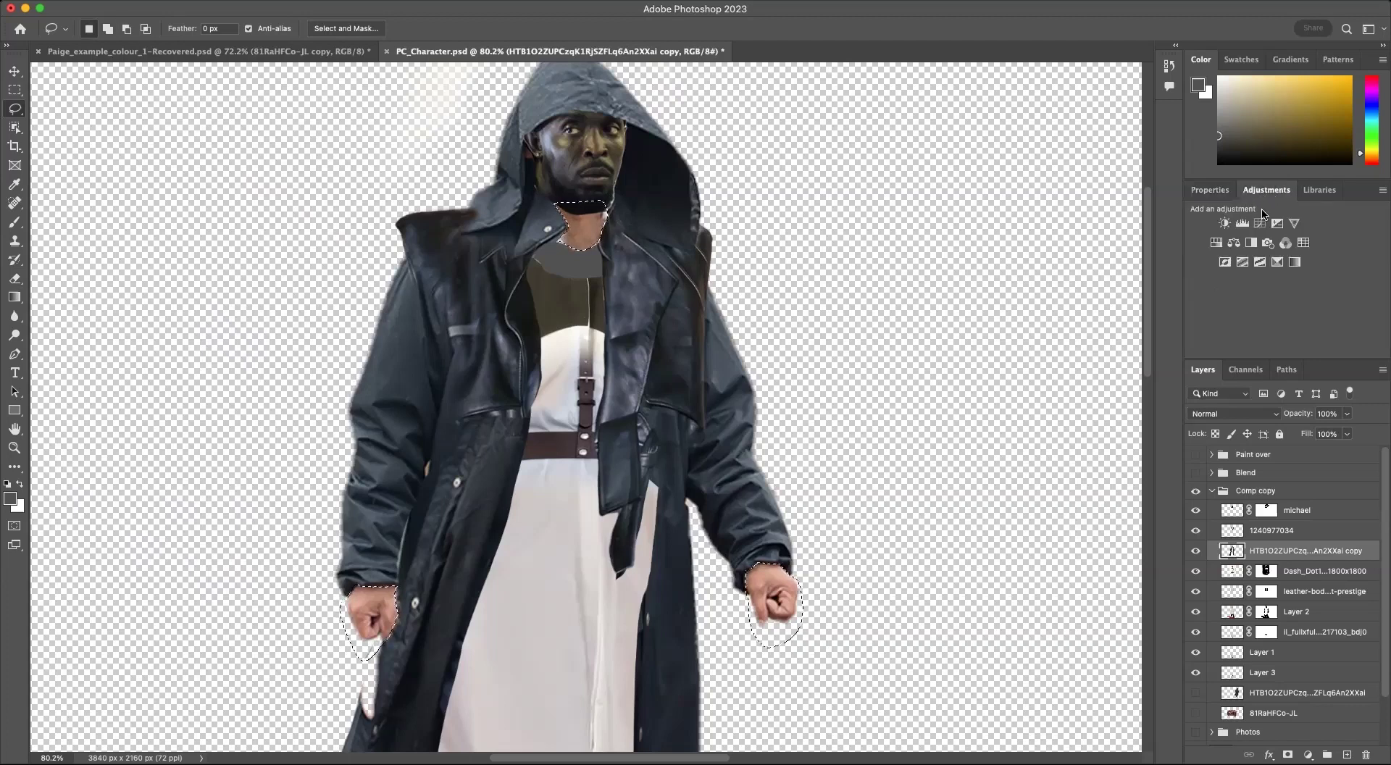
pyautogui.click(1233, 244)
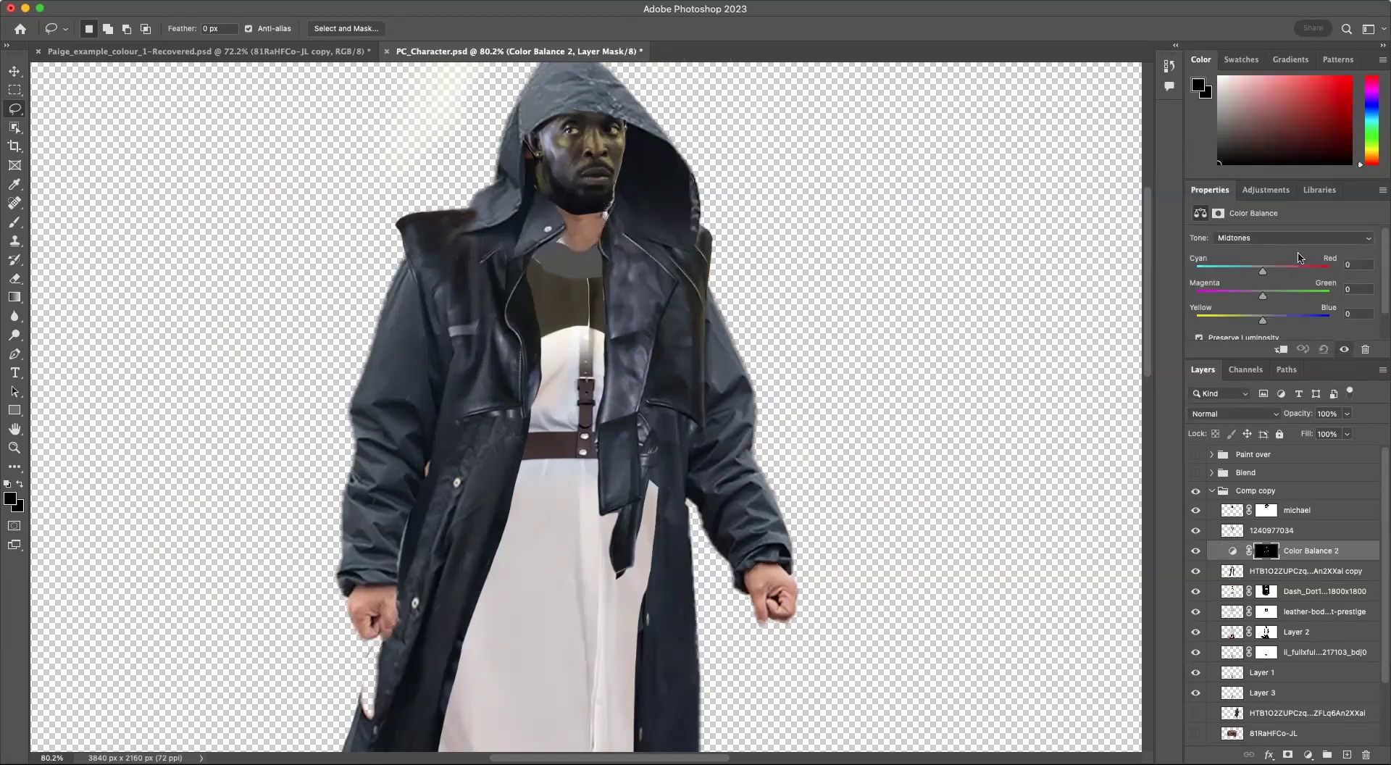
pyautogui.click(1275, 272)
pyautogui.moveTo(1286, 274); pyautogui.dragTo(1280, 273)
pyautogui.click(1275, 297)
pyautogui.click(1252, 293)
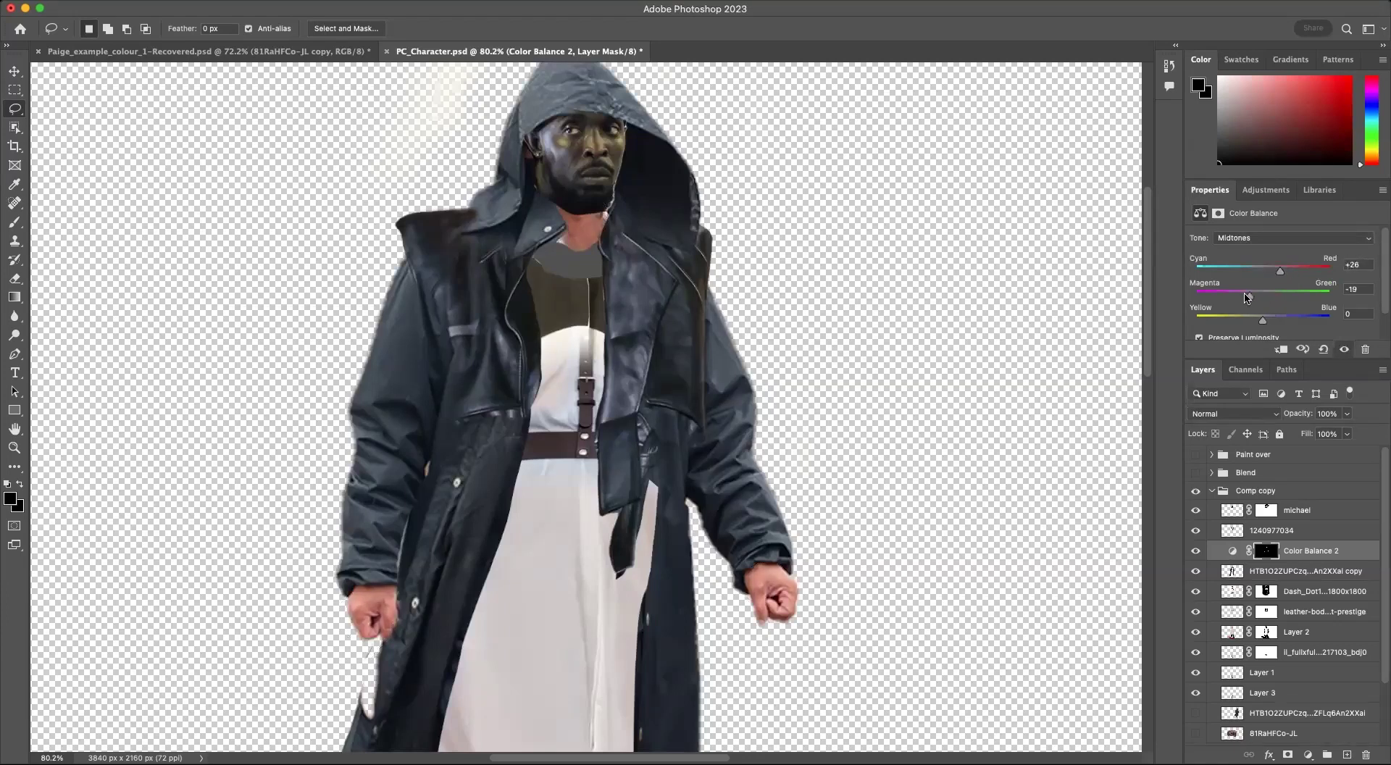
pyautogui.click(1281, 270)
pyautogui.click(1269, 296)
pyautogui.moveTo(1261, 326)
pyautogui.mouseDown()
pyautogui.moveTo(1284, 326)
pyautogui.moveTo(1241, 320)
pyautogui.moveTo(1264, 327)
pyautogui.mouseUp()
# Step: Display the Color Balance layer's mask on its own and clip the adjustment to the coat layer directly below
pyautogui.click(1265, 190)
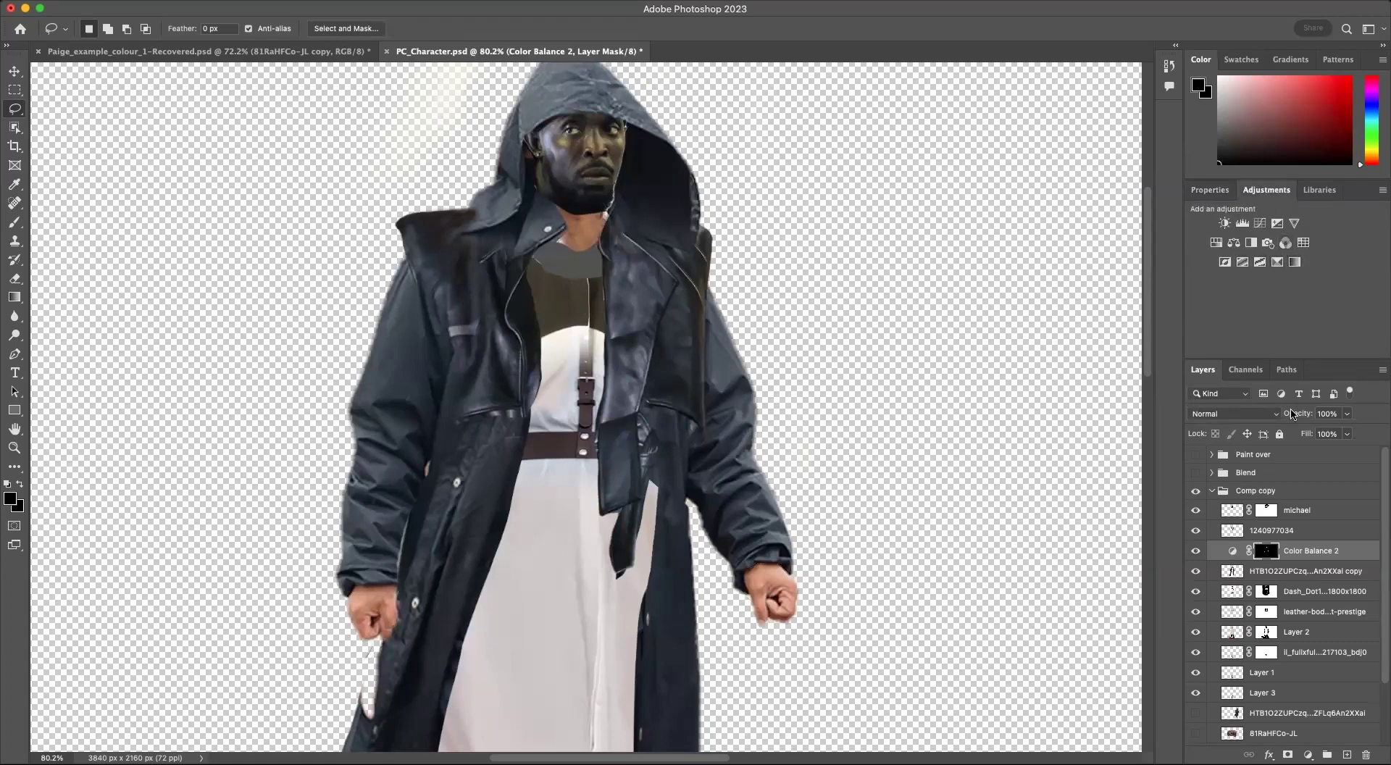
pyautogui.click(1310, 534)
pyautogui.click(1304, 555)
pyautogui.keyDown('alt'); pyautogui.click(1264, 554); pyautogui.keyUp('alt')
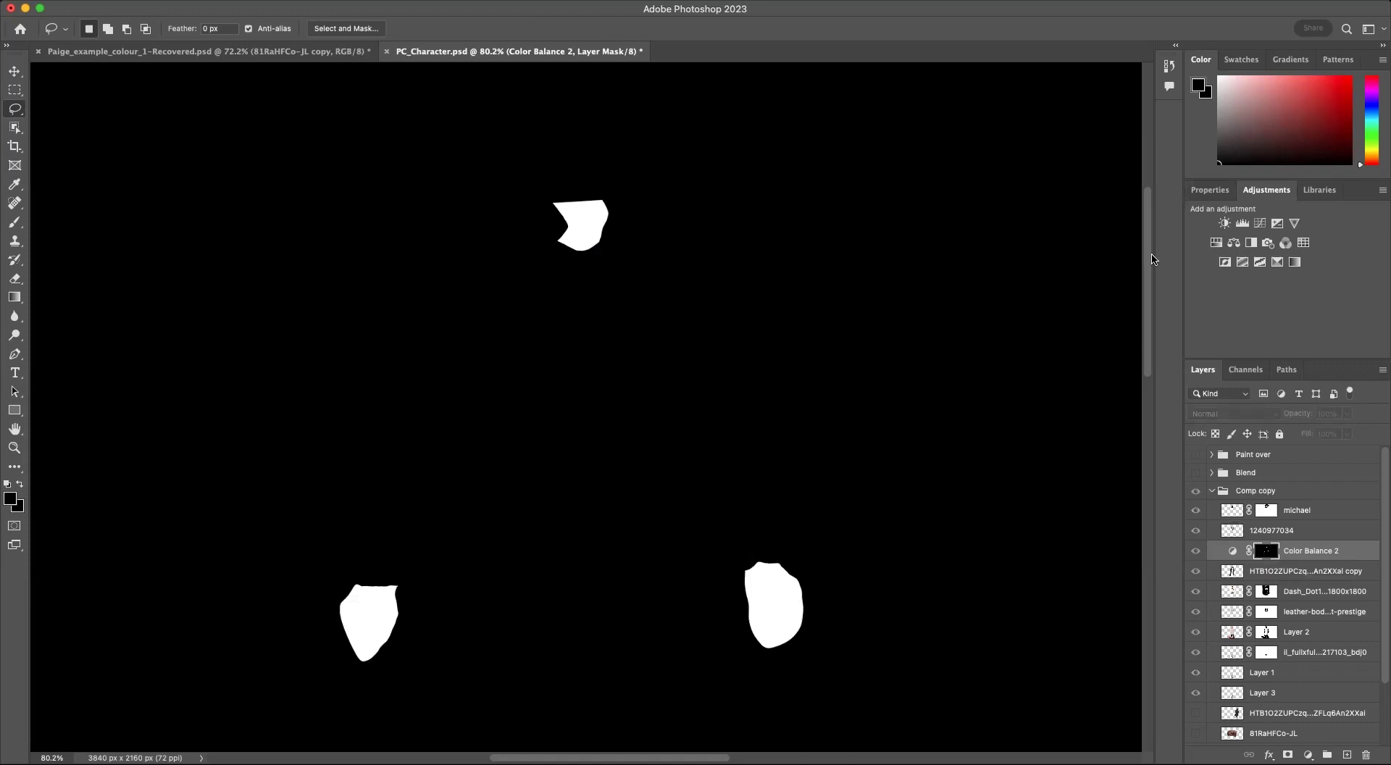
pyautogui.keyDown('alt'); pyautogui.click(1264, 558); pyautogui.keyUp('alt')
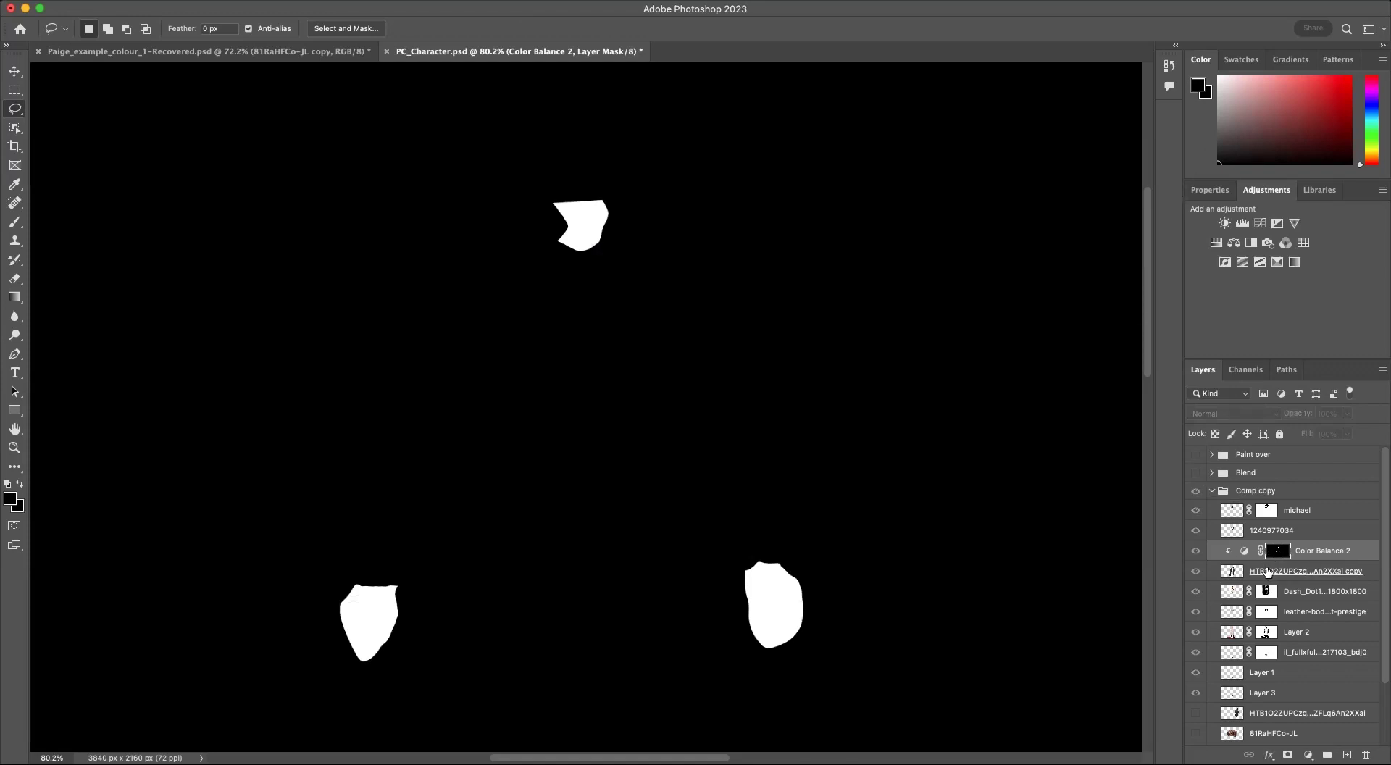
# Step: Return to the normal image view, release the Color Balance adjustment's clipping mask, and check the release in the history
pyautogui.keyDown('alt'); pyautogui.click(1266, 555); pyautogui.keyUp('alt')
pyautogui.keyDown('alt'); pyautogui.click(1266, 555); pyautogui.keyUp('alt')
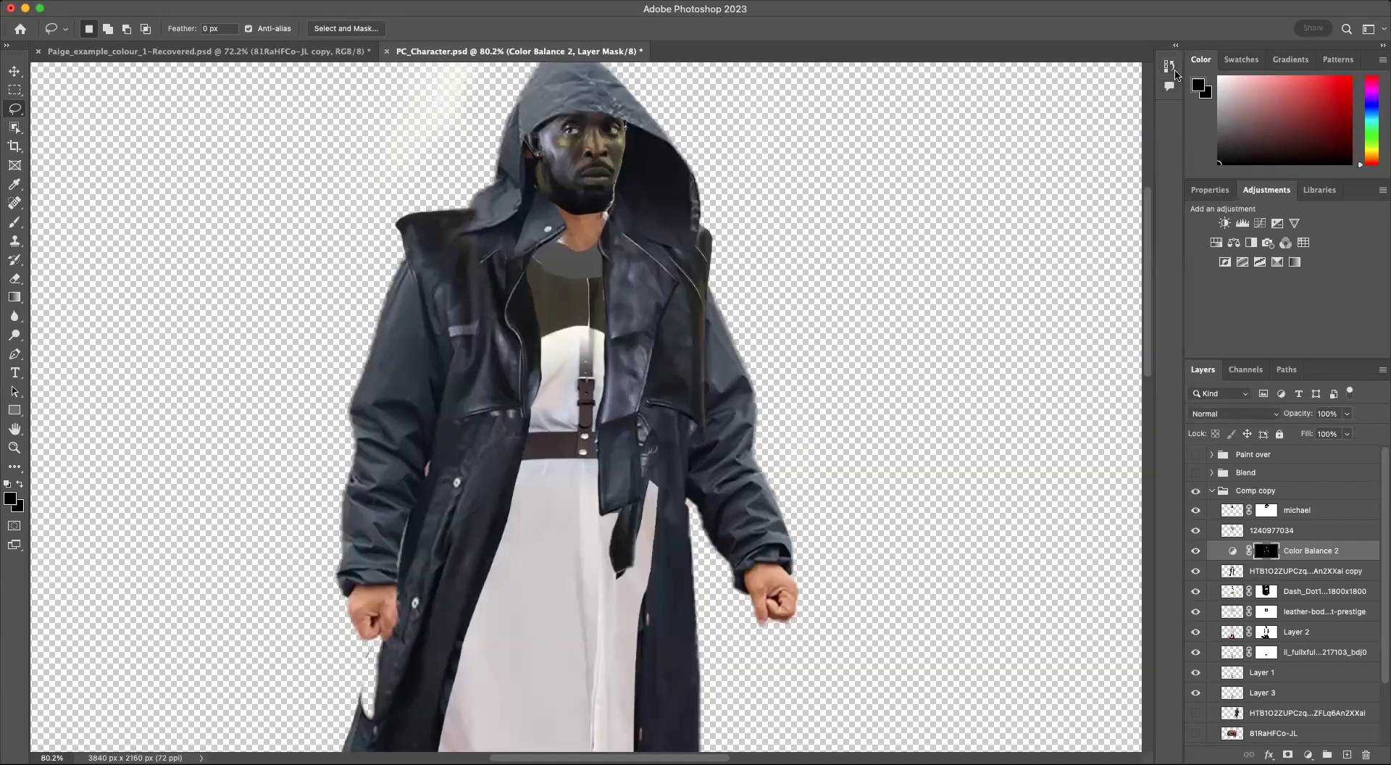
pyautogui.click(1168, 66)
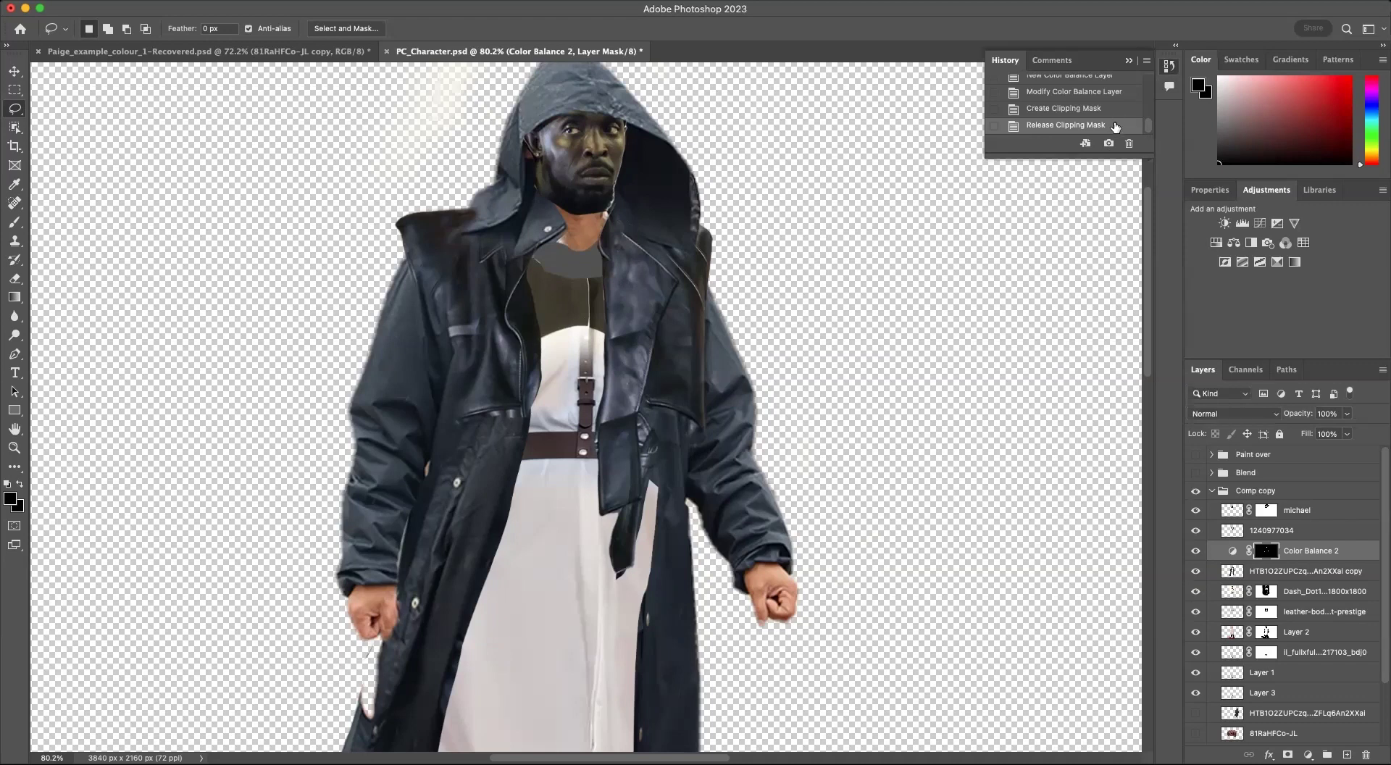
pyautogui.click(1169, 67)
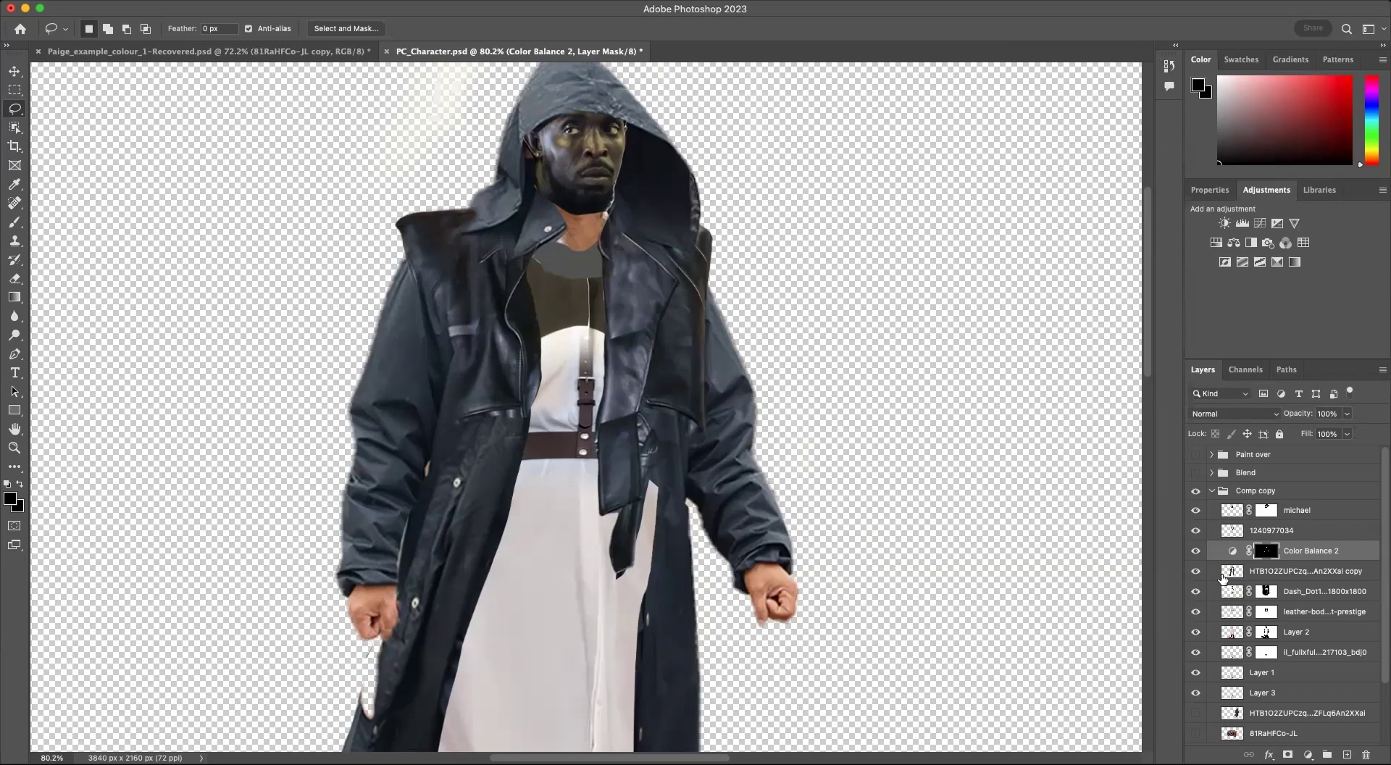
# Step: Add a Levels adjustment masked to the hands and neck, with the shadow input at 46 and midtones at 1.22
pyautogui.keyDown('super'); pyautogui.click(1266, 555); pyautogui.keyUp('super')
pyautogui.click(1242, 224)
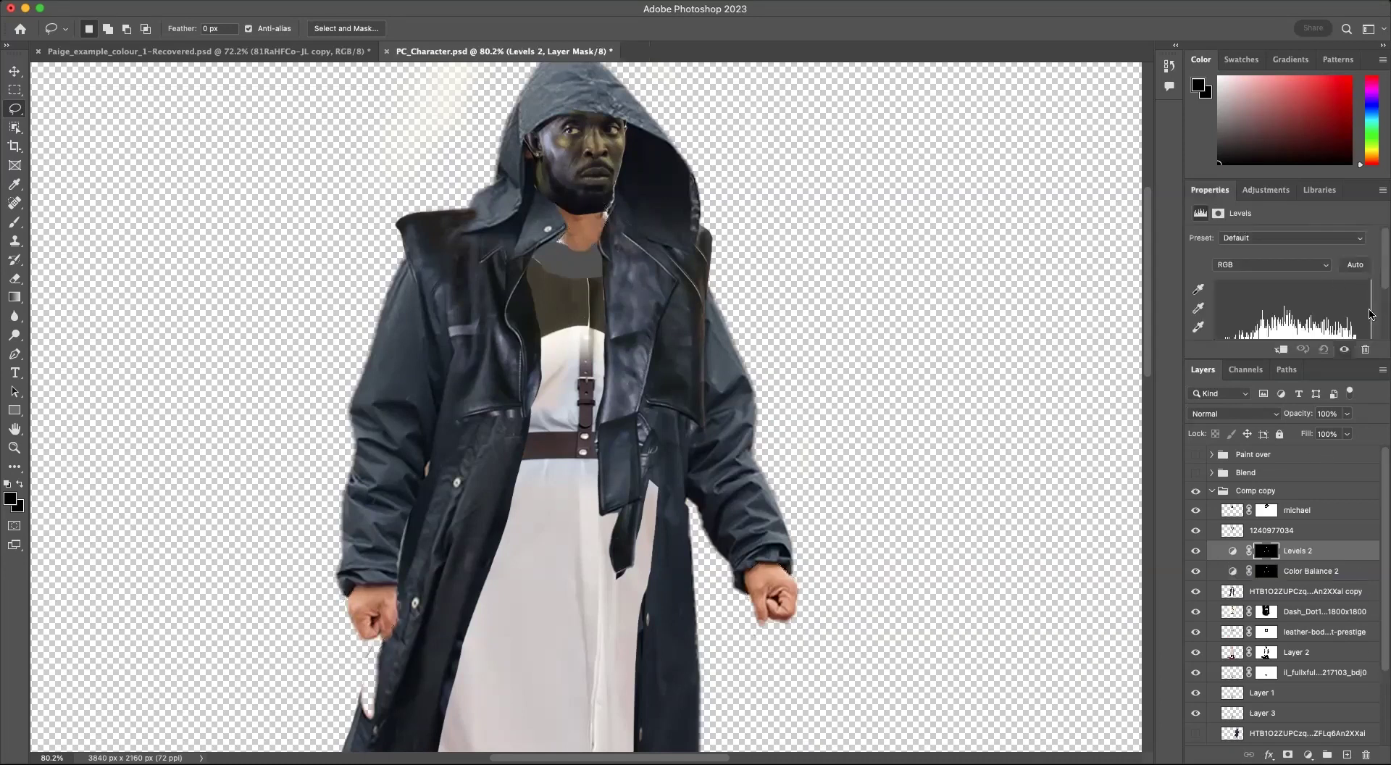
pyautogui.scroll(-2, 1380, 279)
pyautogui.moveTo(1217, 319); pyautogui.dragTo(1261, 316)
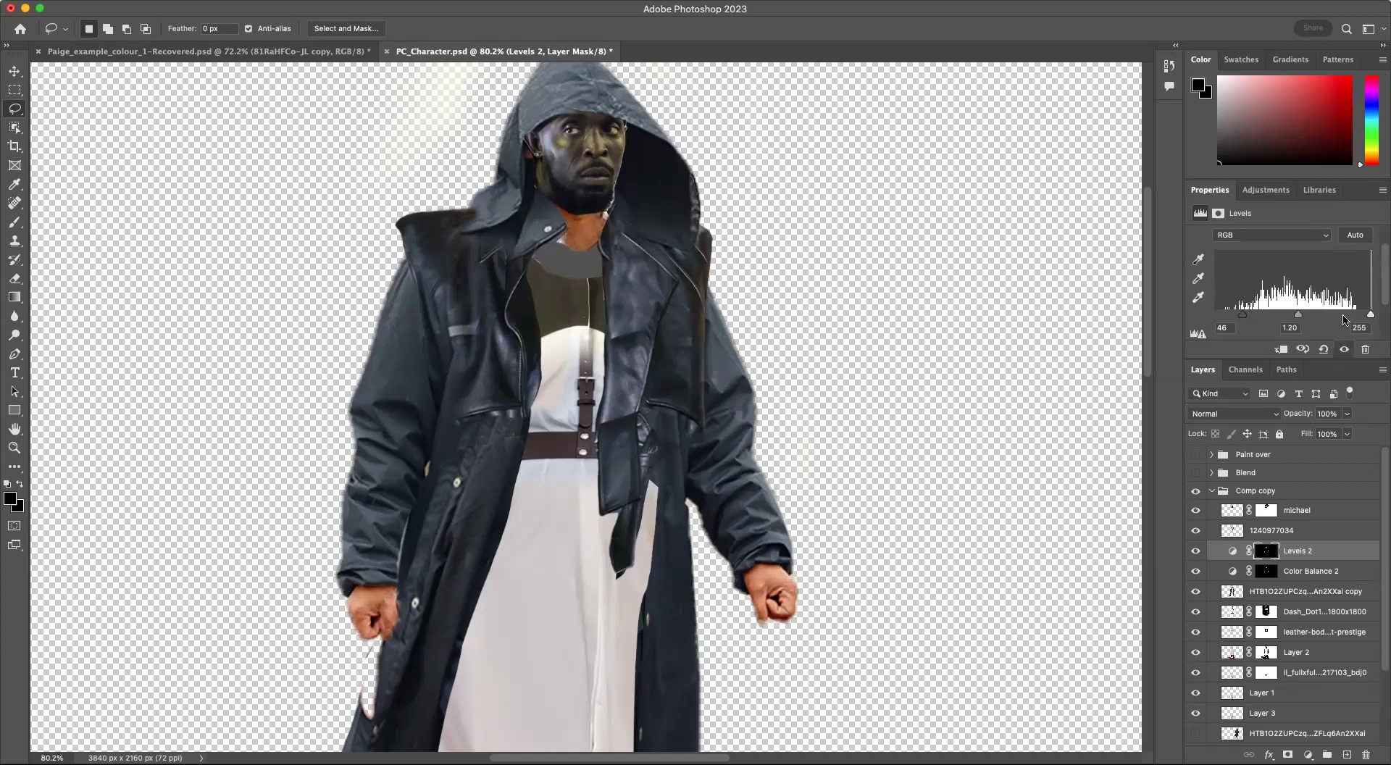
pyautogui.moveTo(1369, 316); pyautogui.dragTo(1383, 324)
pyautogui.moveTo(1243, 316)
pyautogui.mouseDown()
pyautogui.moveTo(1290, 317)
pyautogui.moveTo(1243, 317)
pyautogui.mouseUp()
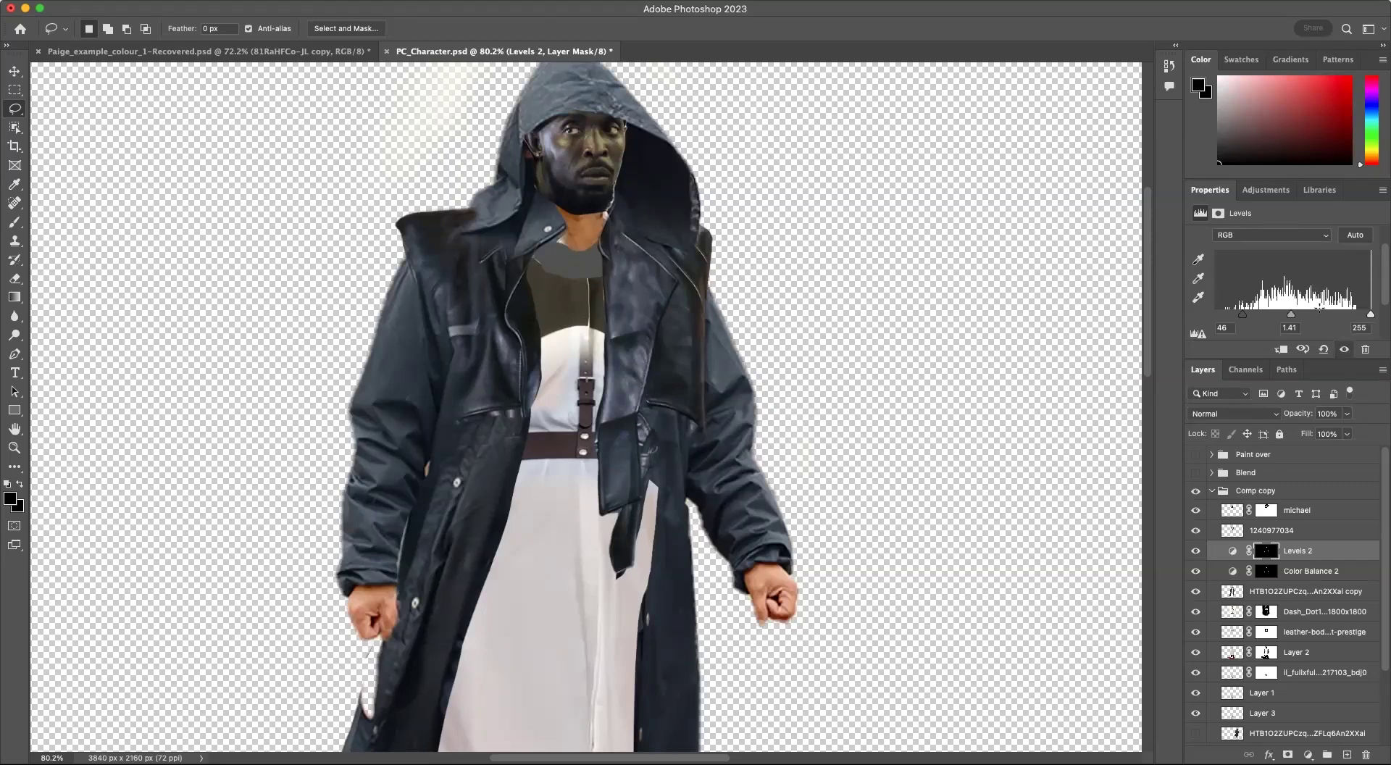
pyautogui.moveTo(1291, 315)
pyautogui.mouseDown()
pyautogui.moveTo(1308, 316)
pyautogui.moveTo(1297, 316)
pyautogui.mouseUp()
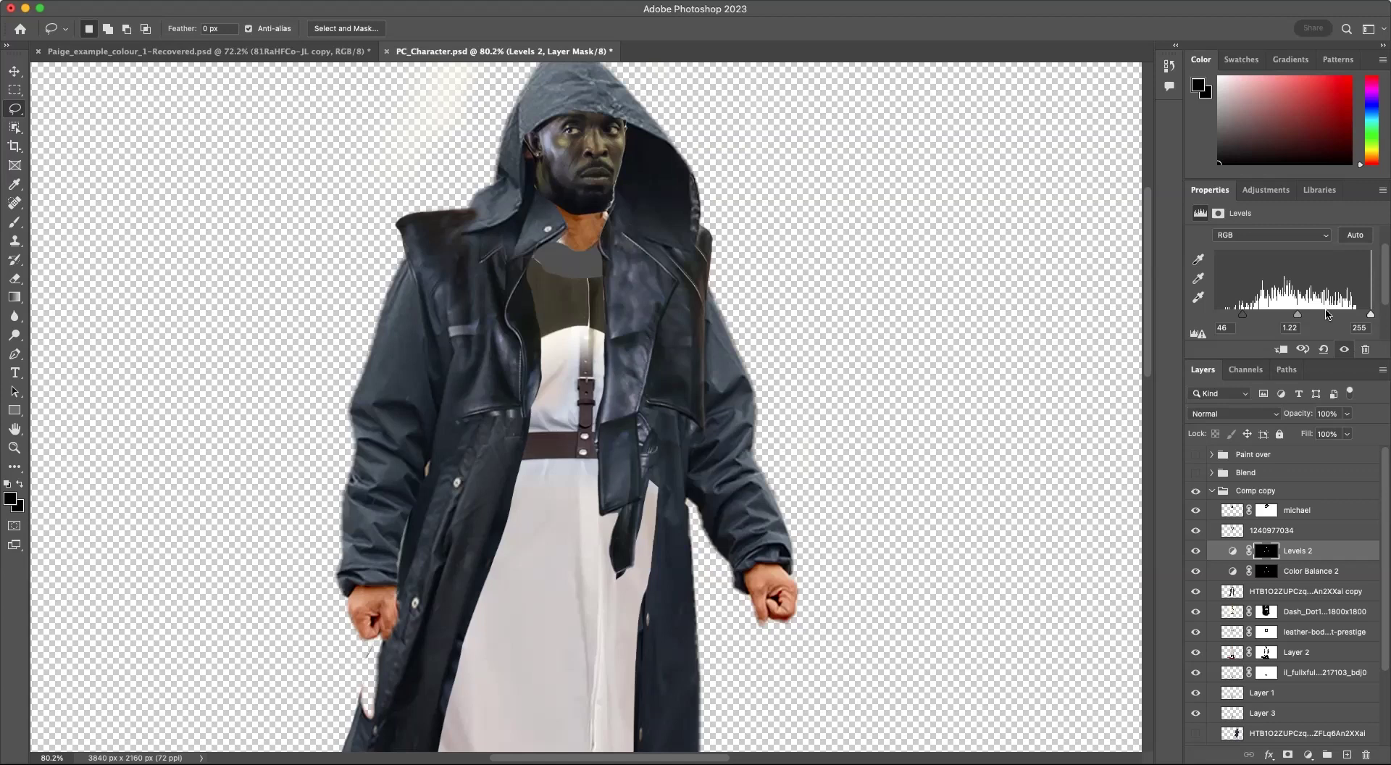
# Step: Try an unmasked Selective Color adjustment with Reds at Cyan +16, Magenta -8, Yellow -35 and Black +30
pyautogui.click(1267, 190)
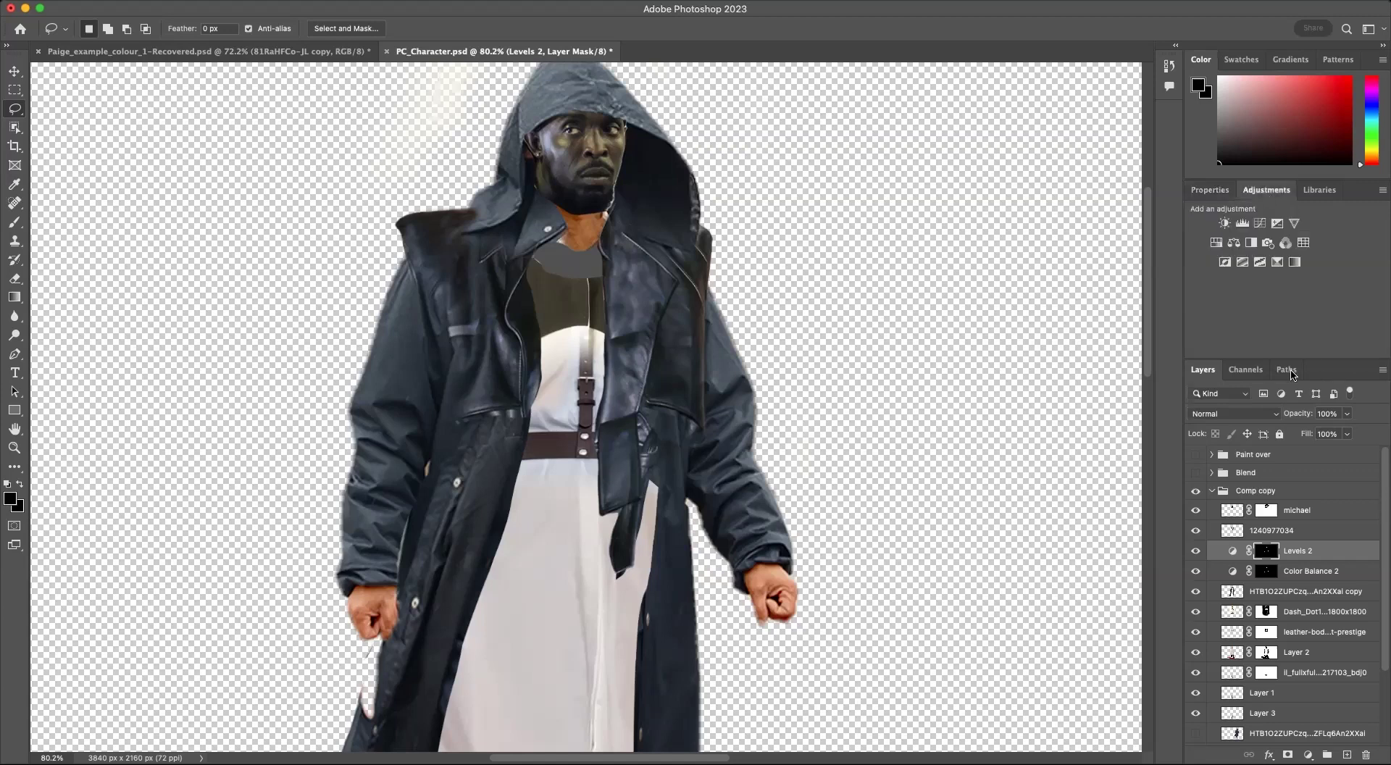
pyautogui.click(1279, 263)
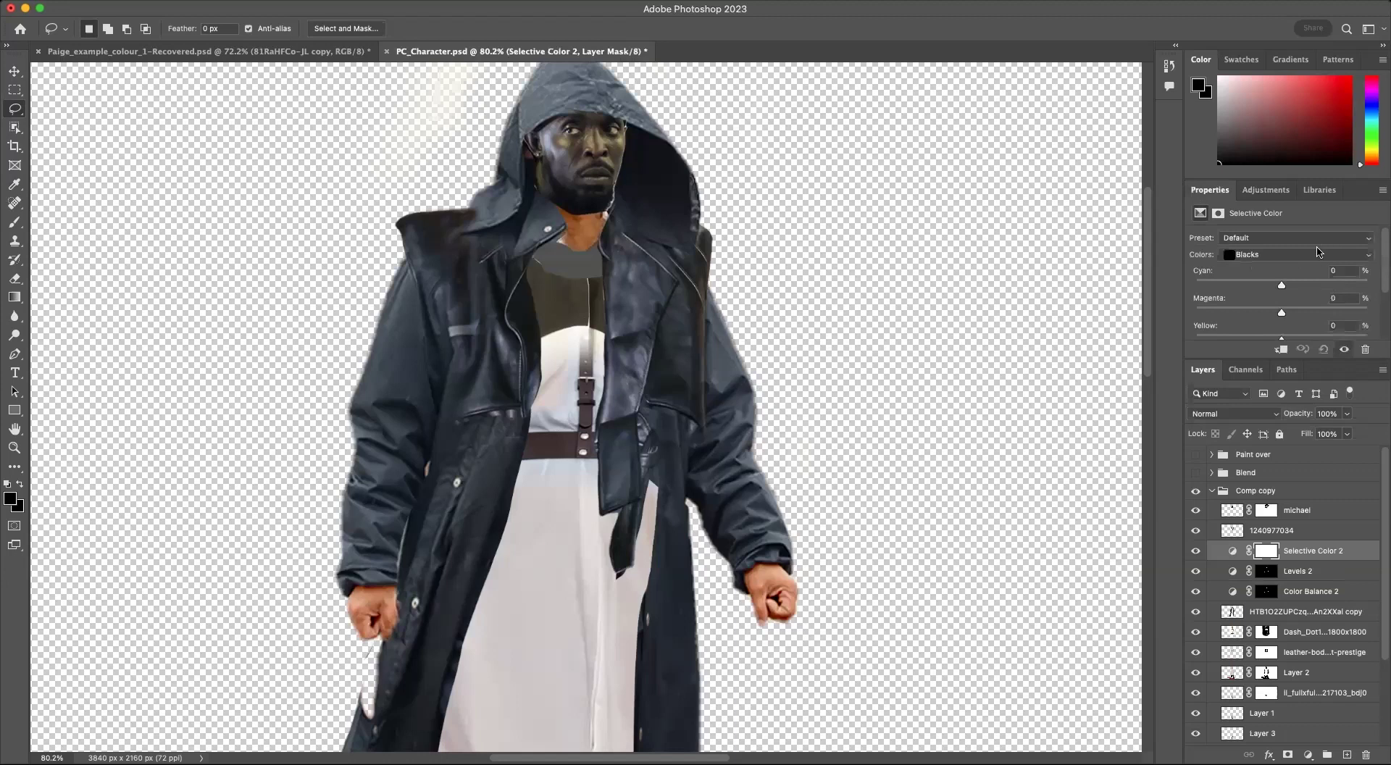
pyautogui.click(1336, 257)
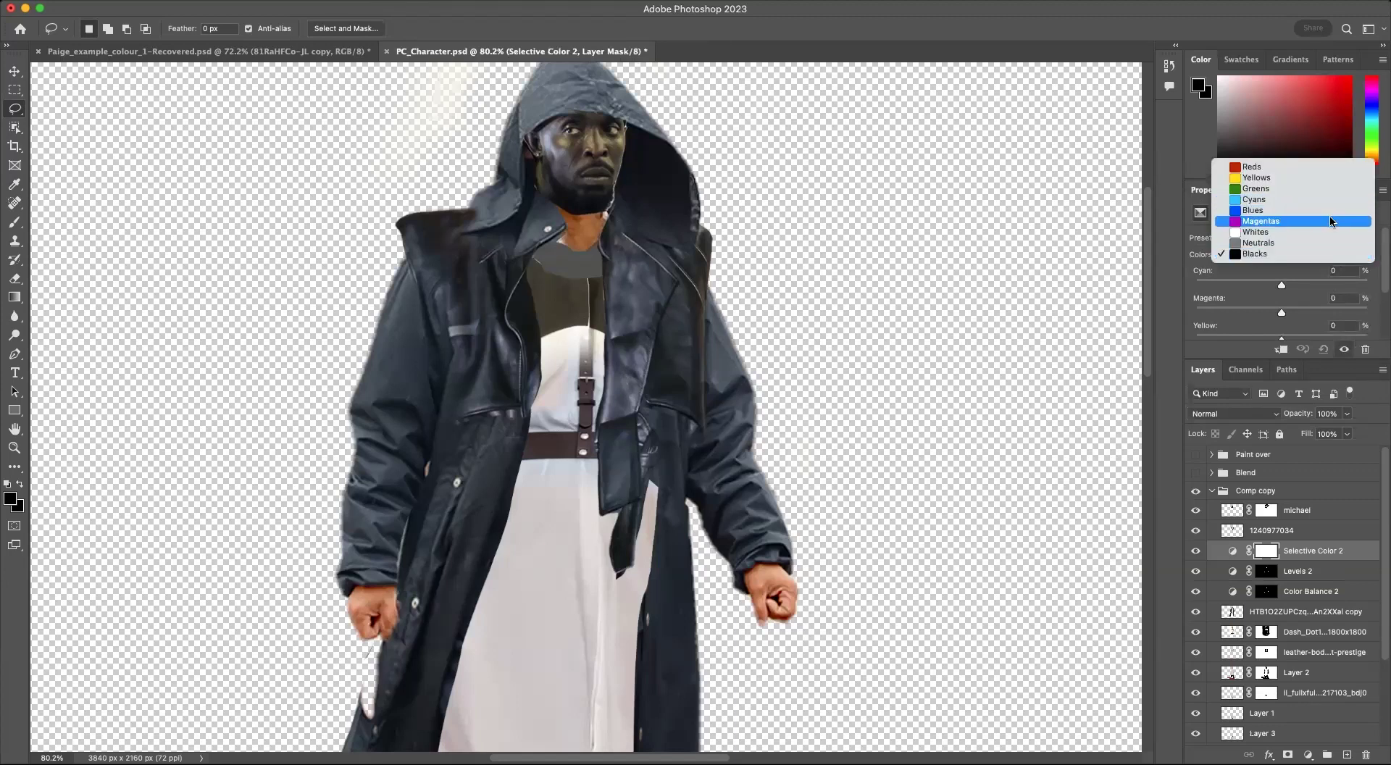
pyautogui.click(1329, 167)
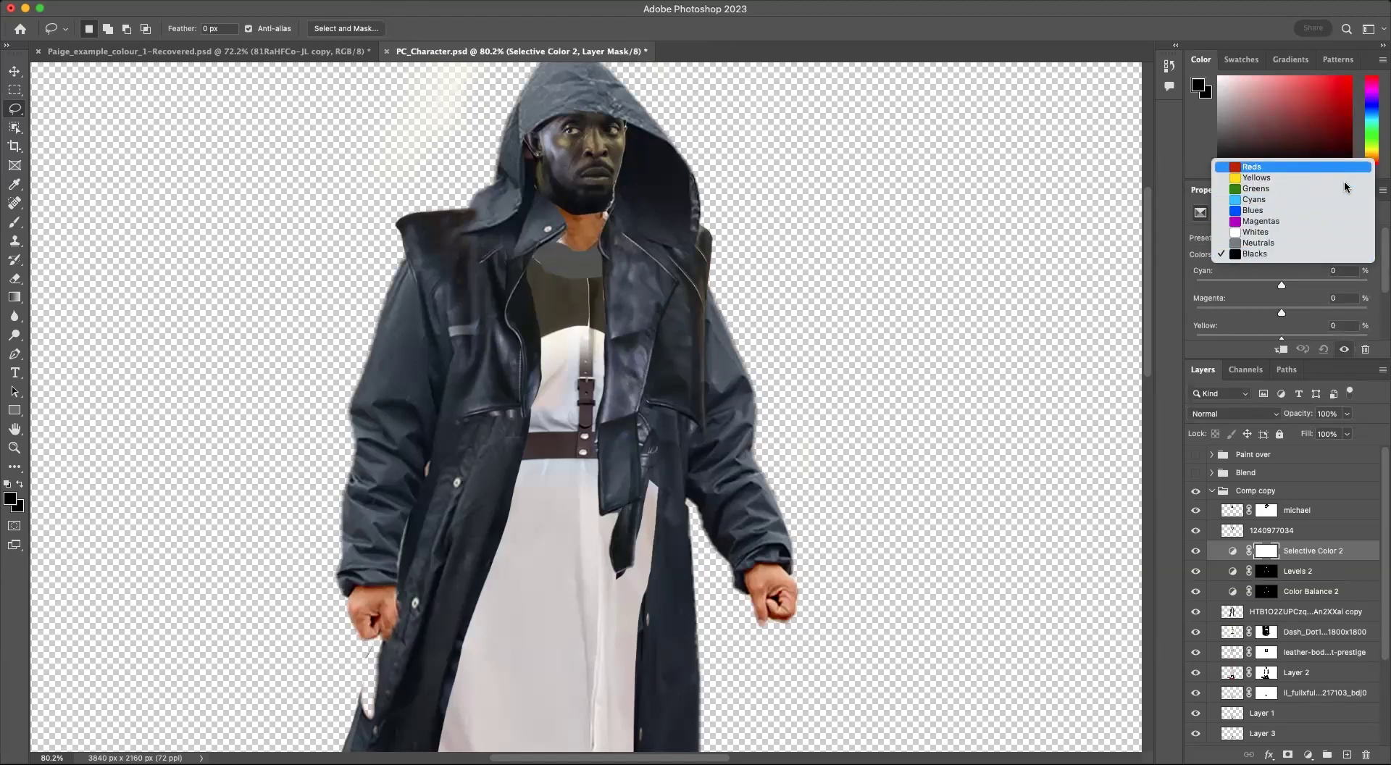
pyautogui.click(1283, 287)
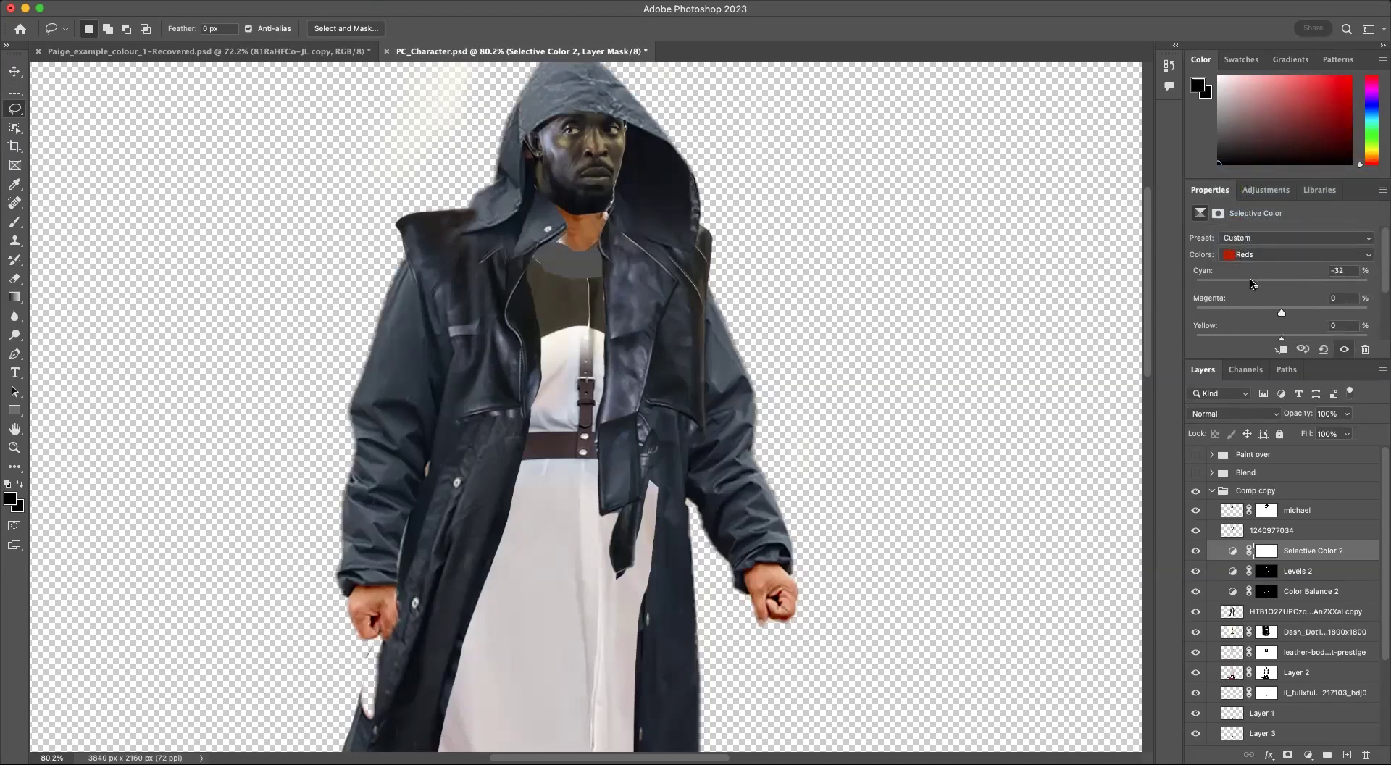
pyautogui.moveTo(1282, 287); pyautogui.dragTo(1313, 301)
pyautogui.scroll(-2, 1257, 338)
pyautogui.scroll(-1, 1381, 288)
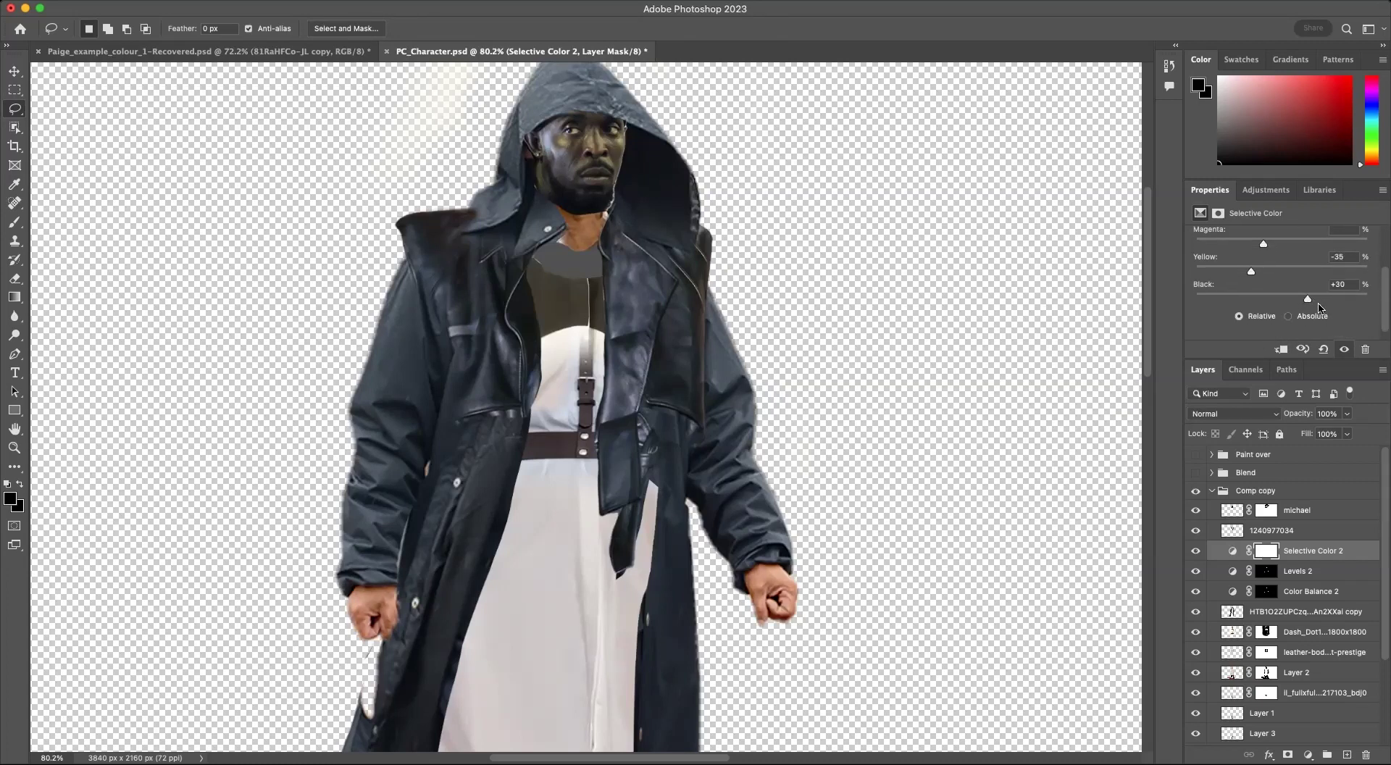
pyautogui.moveTo(1264, 245); pyautogui.dragTo(1276, 250)
pyautogui.scroll(2, 1383, 294)
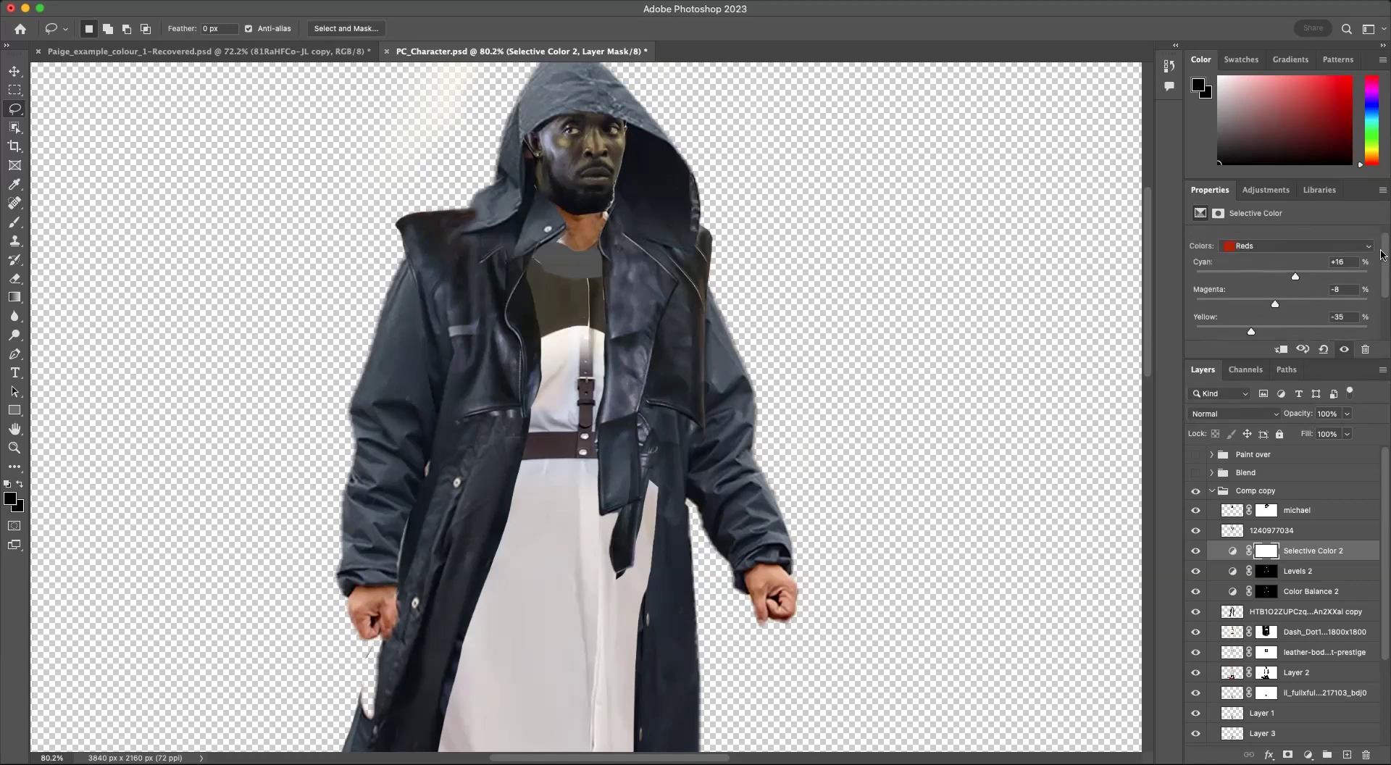
# Step: Set the Yellows of the unmasked Selective Color adjustment to Cyan +54, Magenta -7, Yellow -13 and Black +10
pyautogui.click(1326, 243)
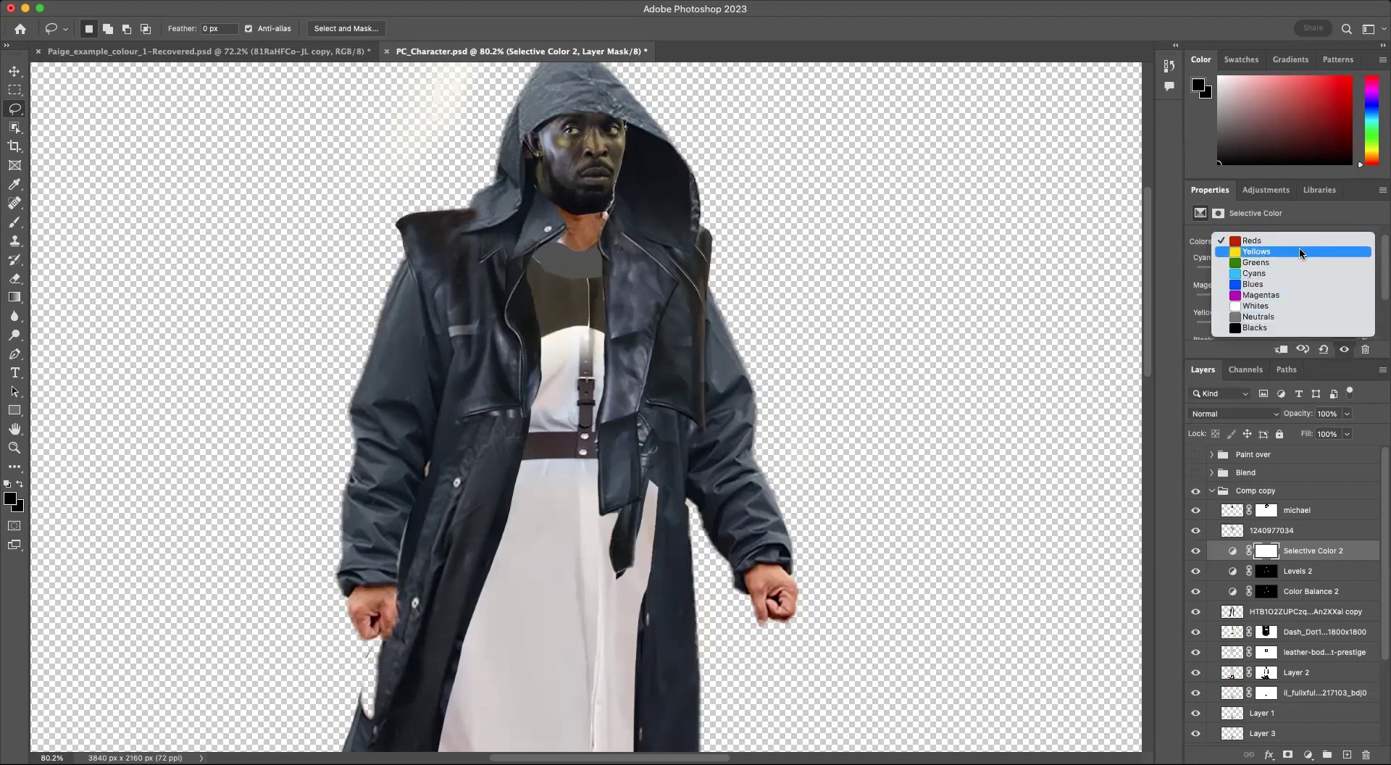
pyautogui.click(1303, 252)
pyautogui.moveTo(1282, 271); pyautogui.dragTo(1289, 310)
pyautogui.scroll(-2, 1275, 322)
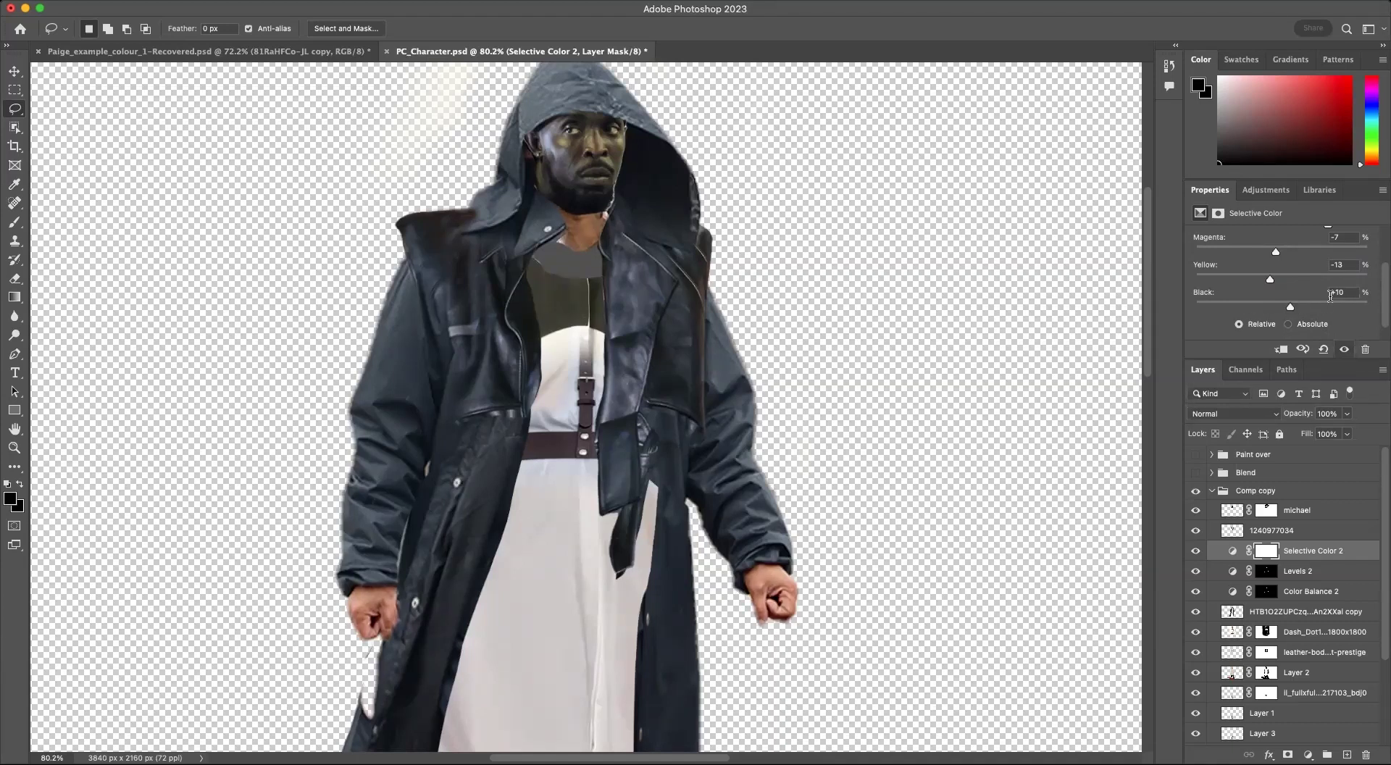
pyautogui.moveTo(1384, 276); pyautogui.dragTo(1381, 234)
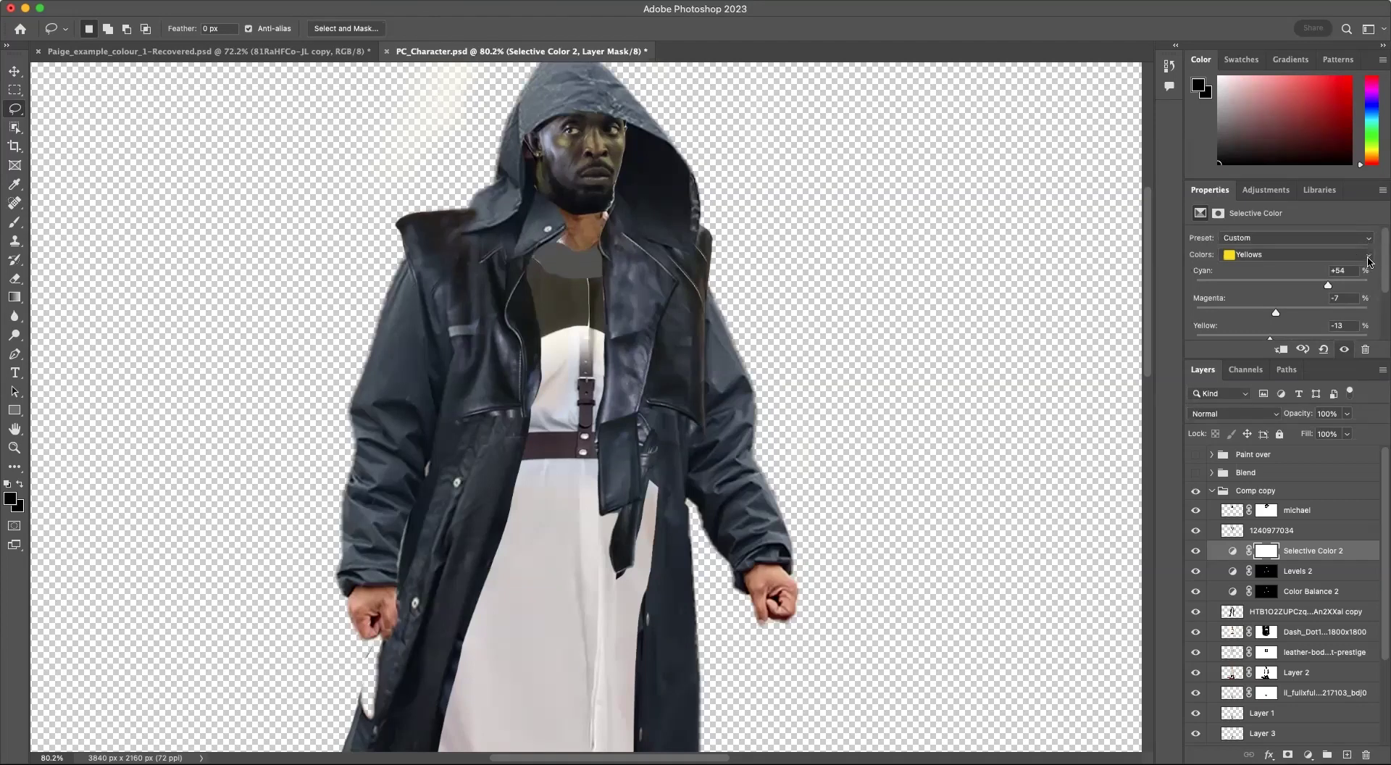
# Step: Try setting the Blacks' black amount to +6, and delete the unmasked Selective Color layer
pyautogui.click(1369, 258)
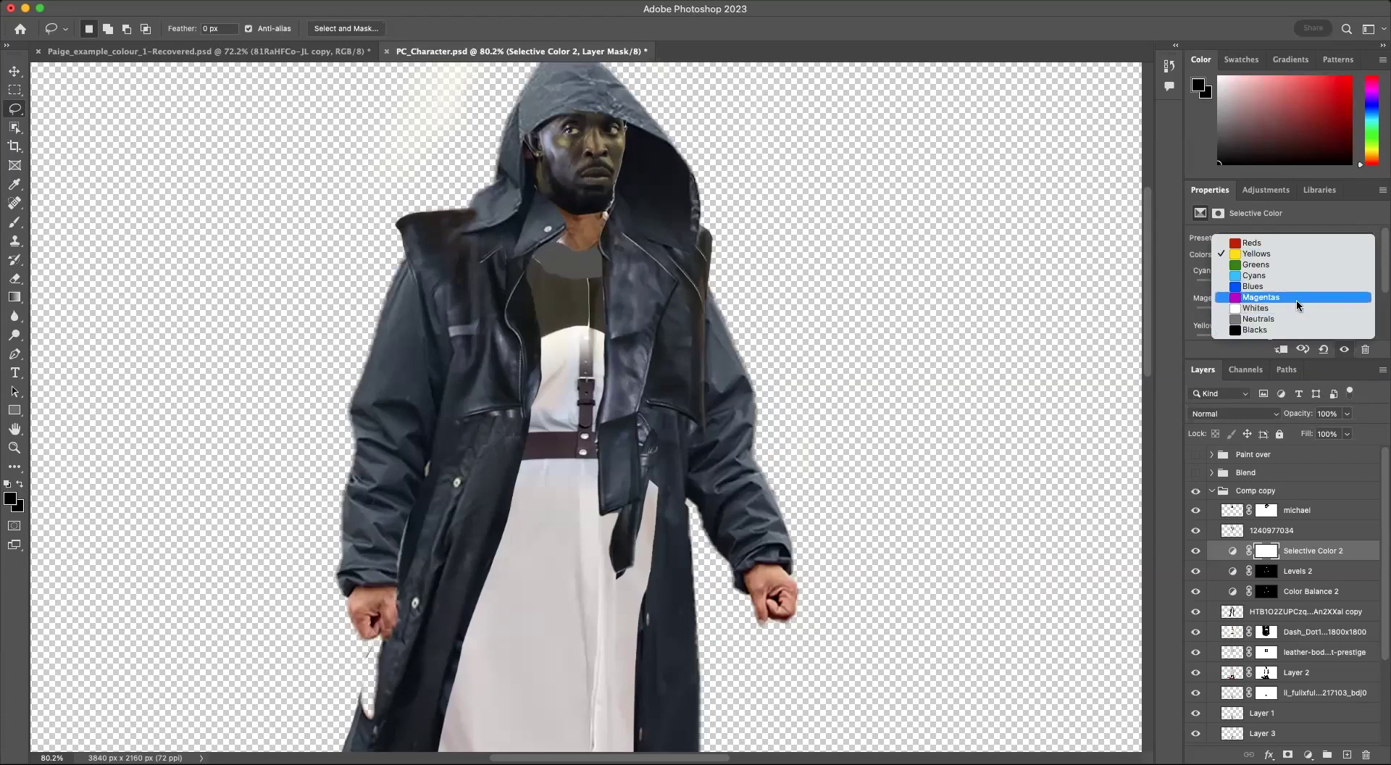
pyautogui.click(1295, 330)
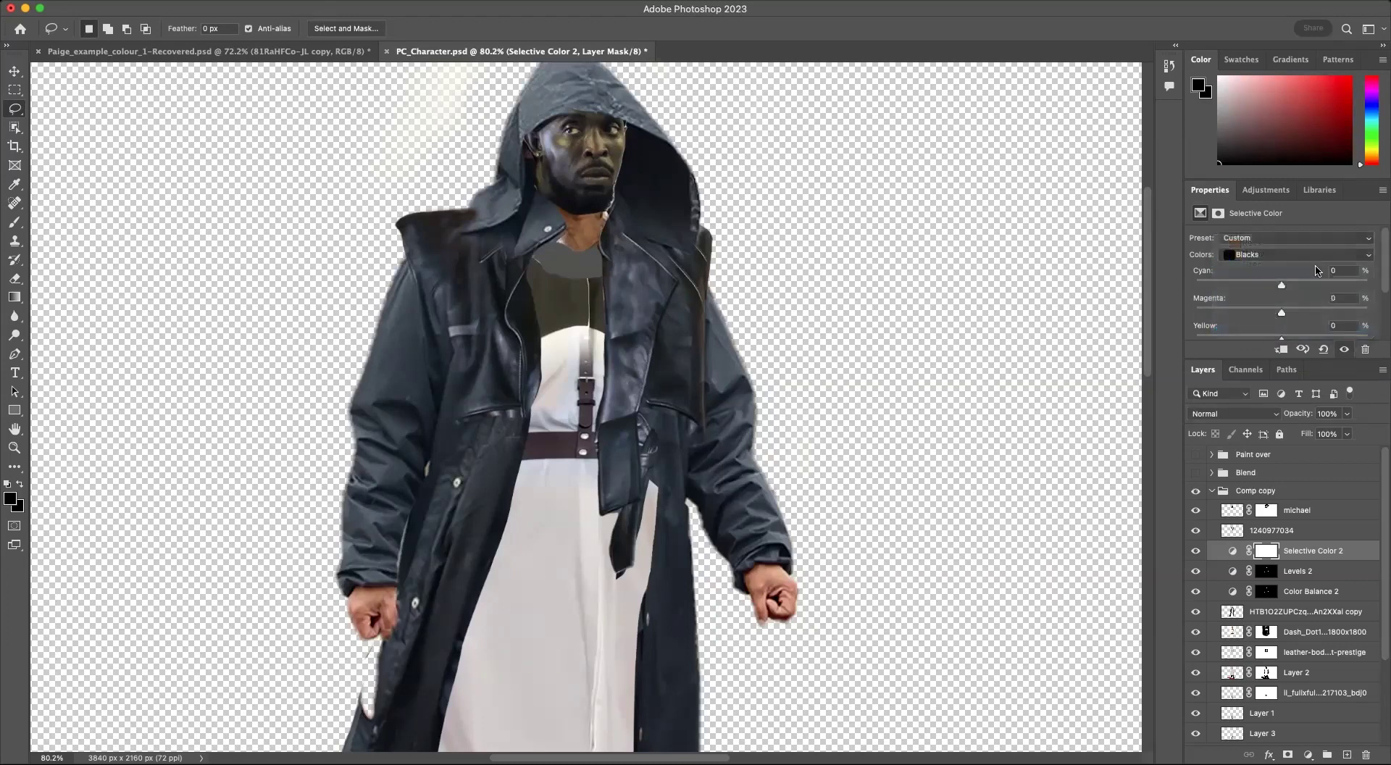
pyautogui.scroll(-3, 1316, 282)
pyautogui.moveTo(1283, 316)
pyautogui.mouseDown()
pyautogui.moveTo(1306, 317)
pyautogui.moveTo(1287, 317)
pyautogui.mouseUp()
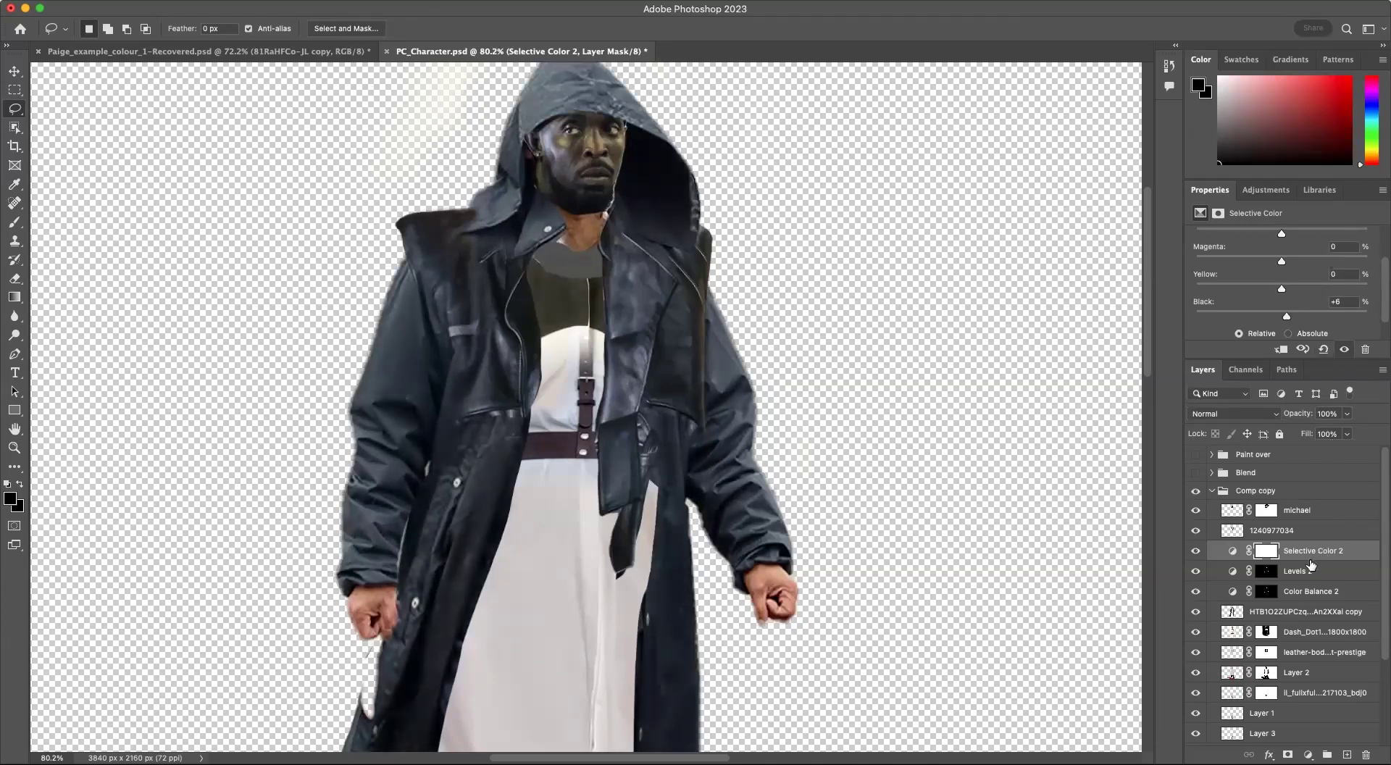
pyautogui.press('super+z')
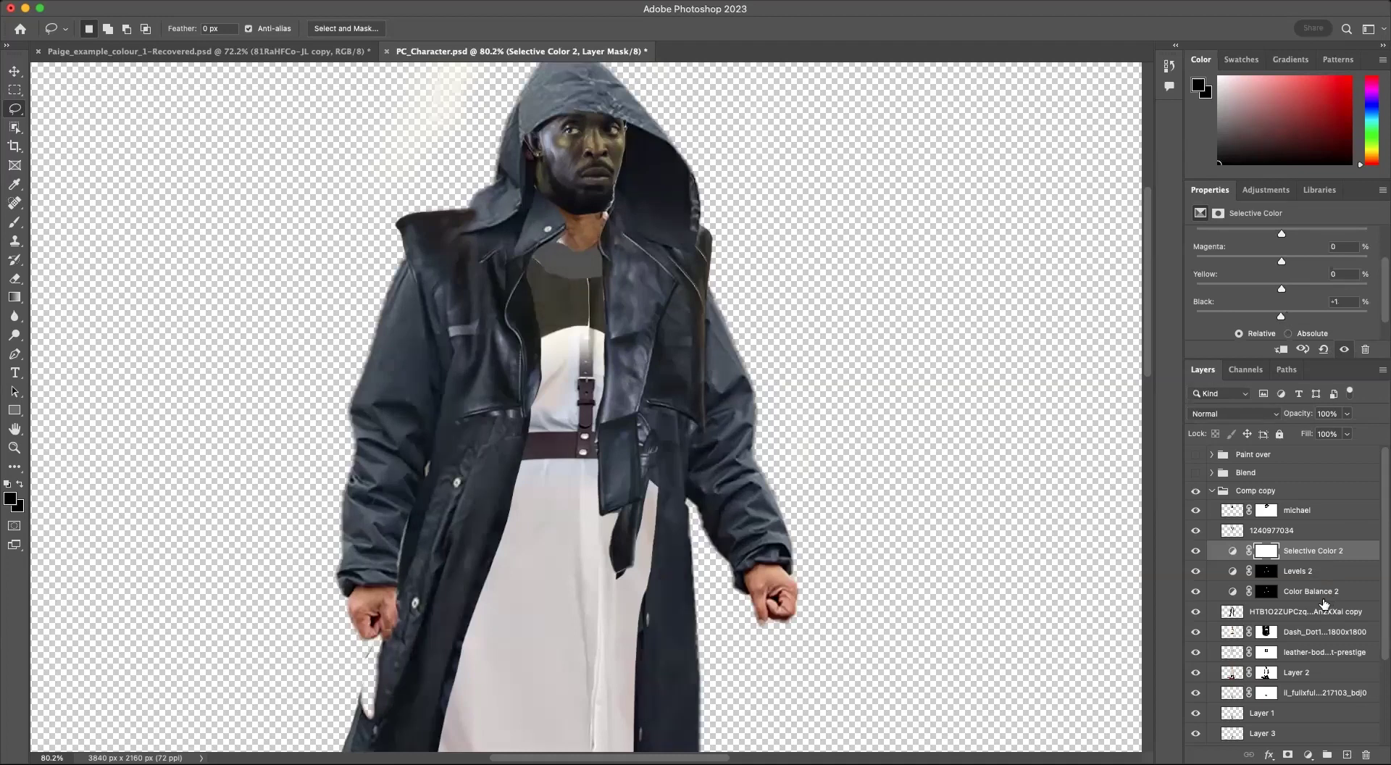
pyautogui.click(1363, 752)
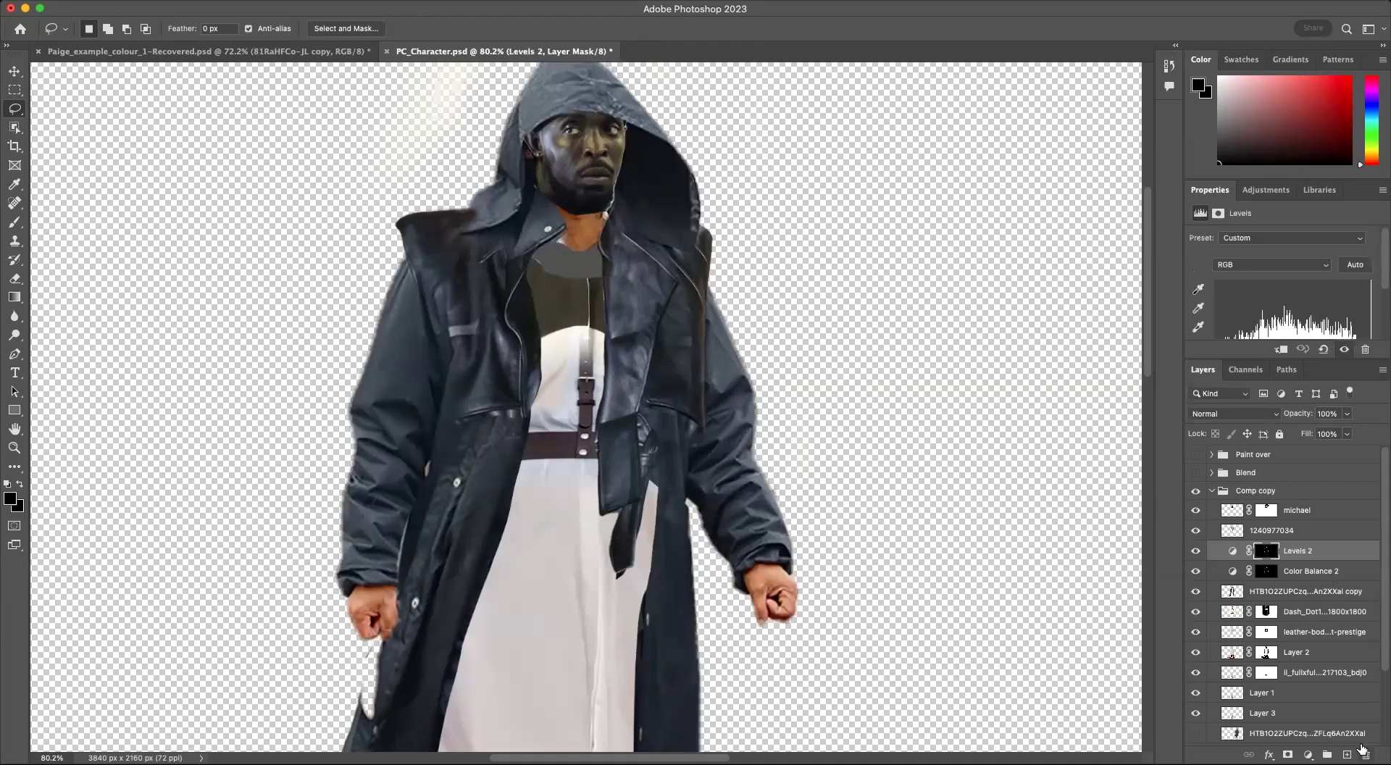
# Step: Add a Selective Color adjustment masked to the hands and neck, with Reds at Cyan +28, Magenta +3 and Yellow -27
pyautogui.keyDown('super'); pyautogui.click(1267, 555); pyautogui.keyUp('super')
pyautogui.click(1267, 189)
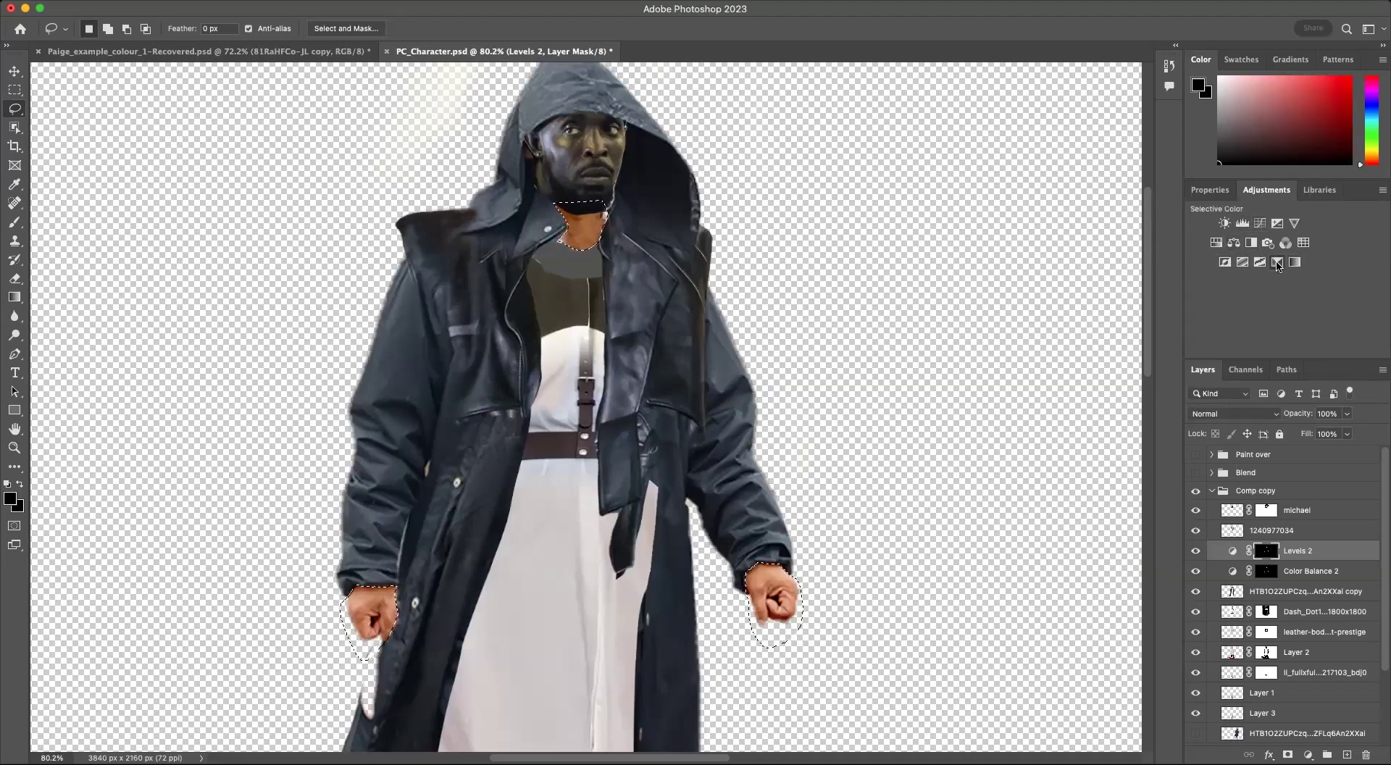
pyautogui.click(1278, 262)
pyautogui.click(1286, 257)
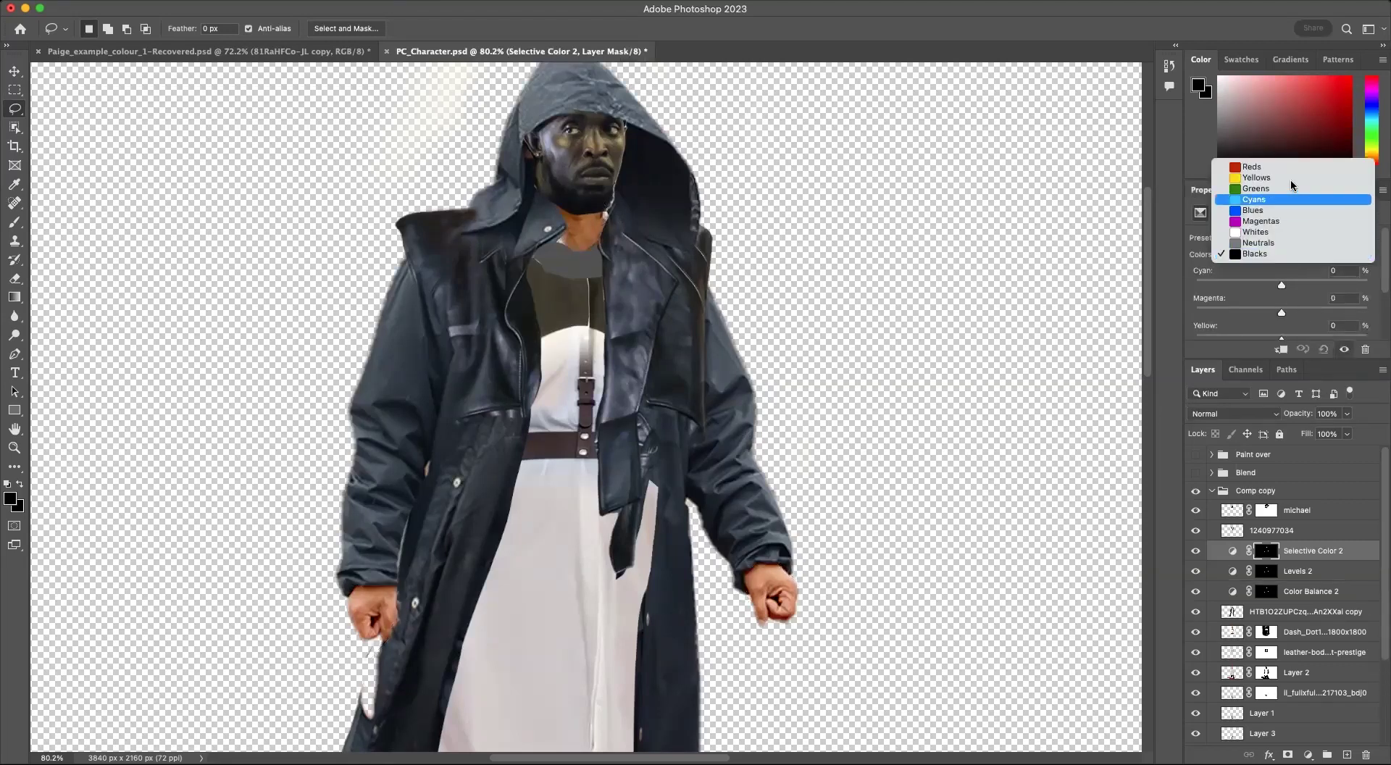
pyautogui.click(1303, 164)
pyautogui.moveTo(1297, 287); pyautogui.dragTo(1296, 337)
pyautogui.click(1298, 311)
pyautogui.scroll(-2, 1369, 308)
pyautogui.moveTo(1321, 255); pyautogui.dragTo(1284, 282)
pyautogui.scroll(2, 1365, 245)
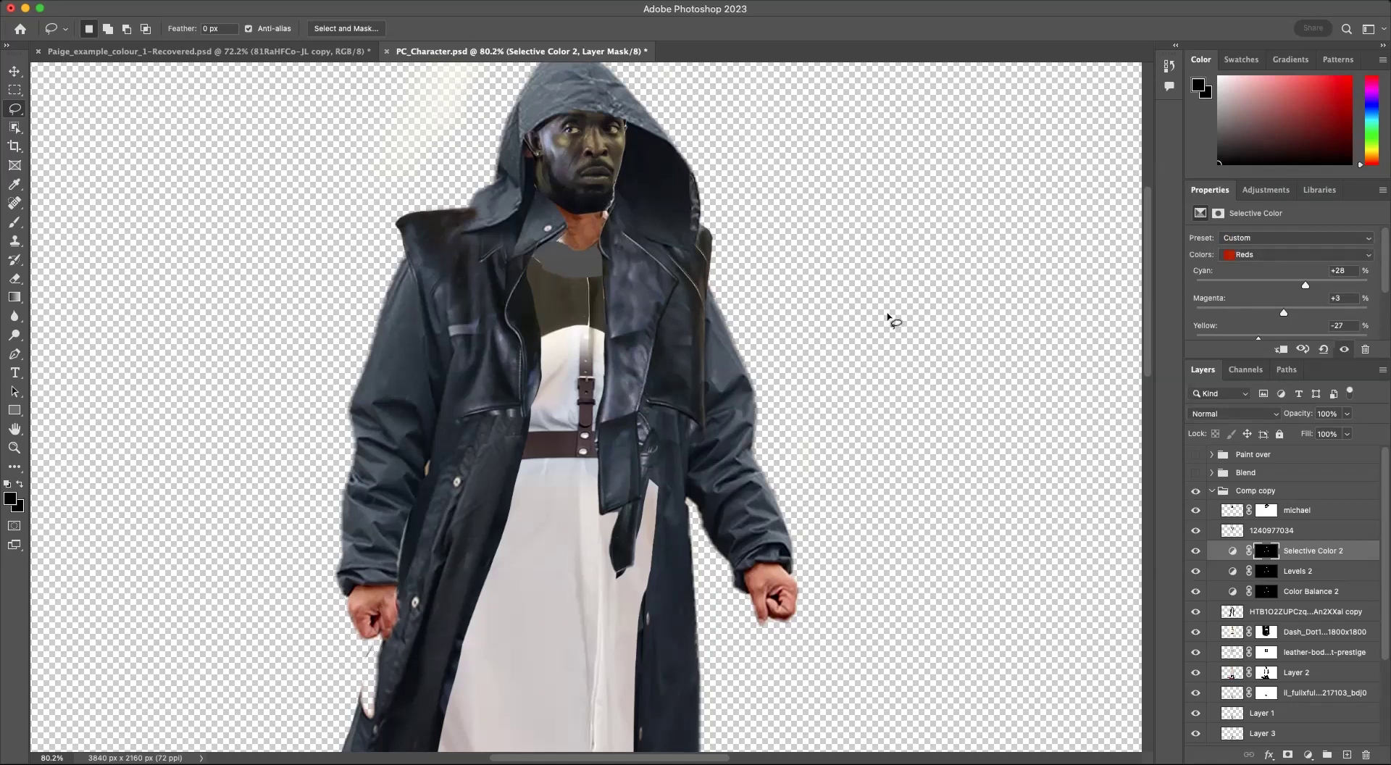
# Step: Check the skin tones on the whole figure, select the face layer, and look through the available image adjustments
pyautogui.scroll(-1, 885, 312)
pyautogui.scroll(-5, 885, 313)
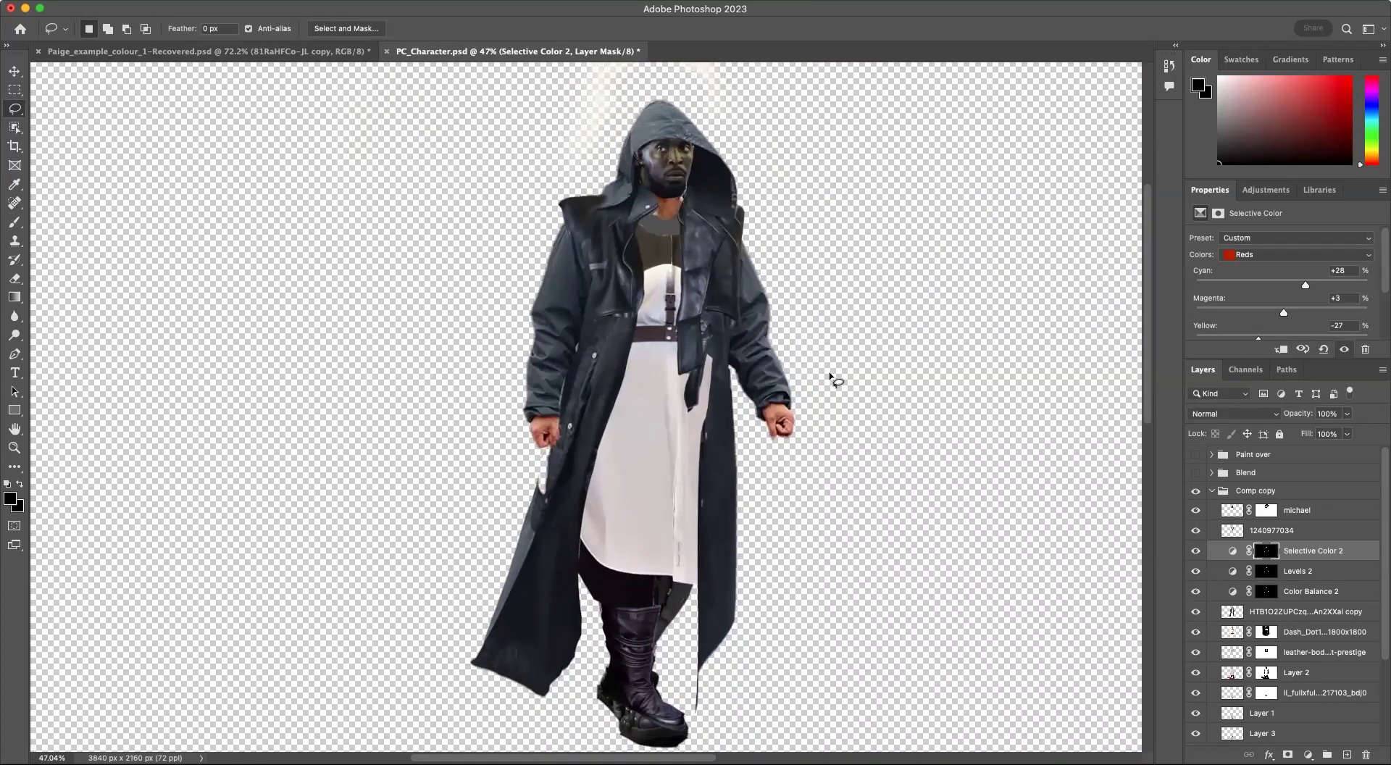
pyautogui.moveTo(591, 257); pyautogui.dragTo(608, 257)
pyautogui.click(1329, 511)
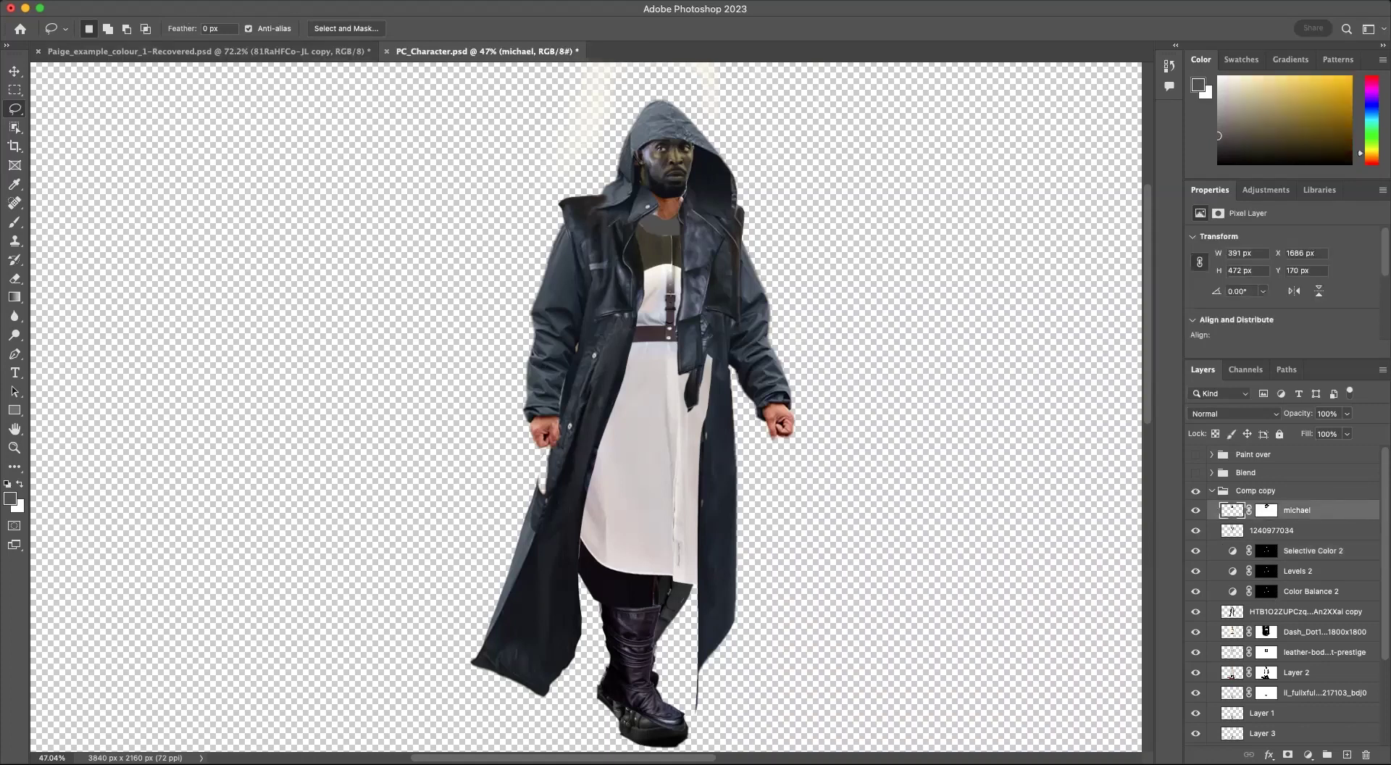
pyautogui.click(174, 0)
pyautogui.moveTo(261, 30)
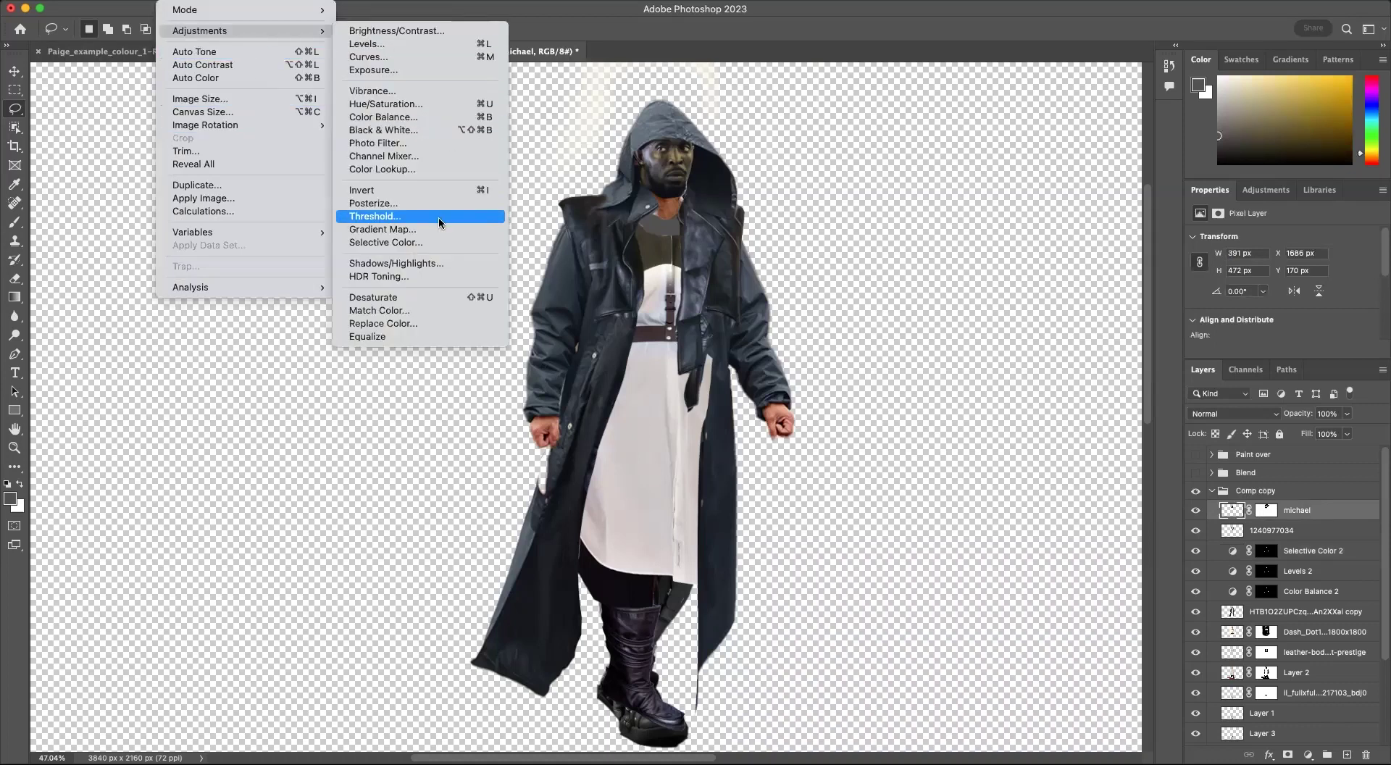
pyautogui.press('Escape')
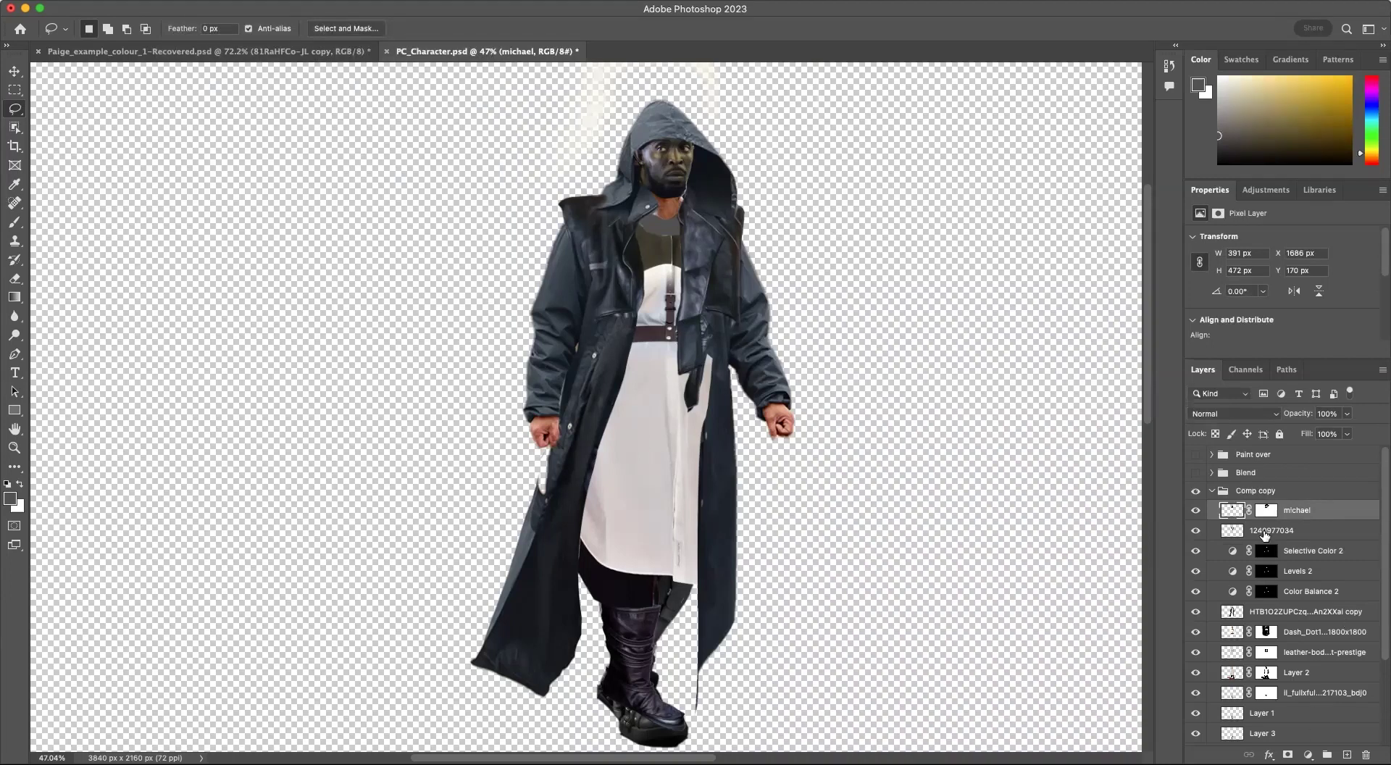
# Step: Collapse the Comp copy group and compare it with the Blend group, leaving only Blend shown for a closer look at the torso
pyautogui.click(1213, 492)
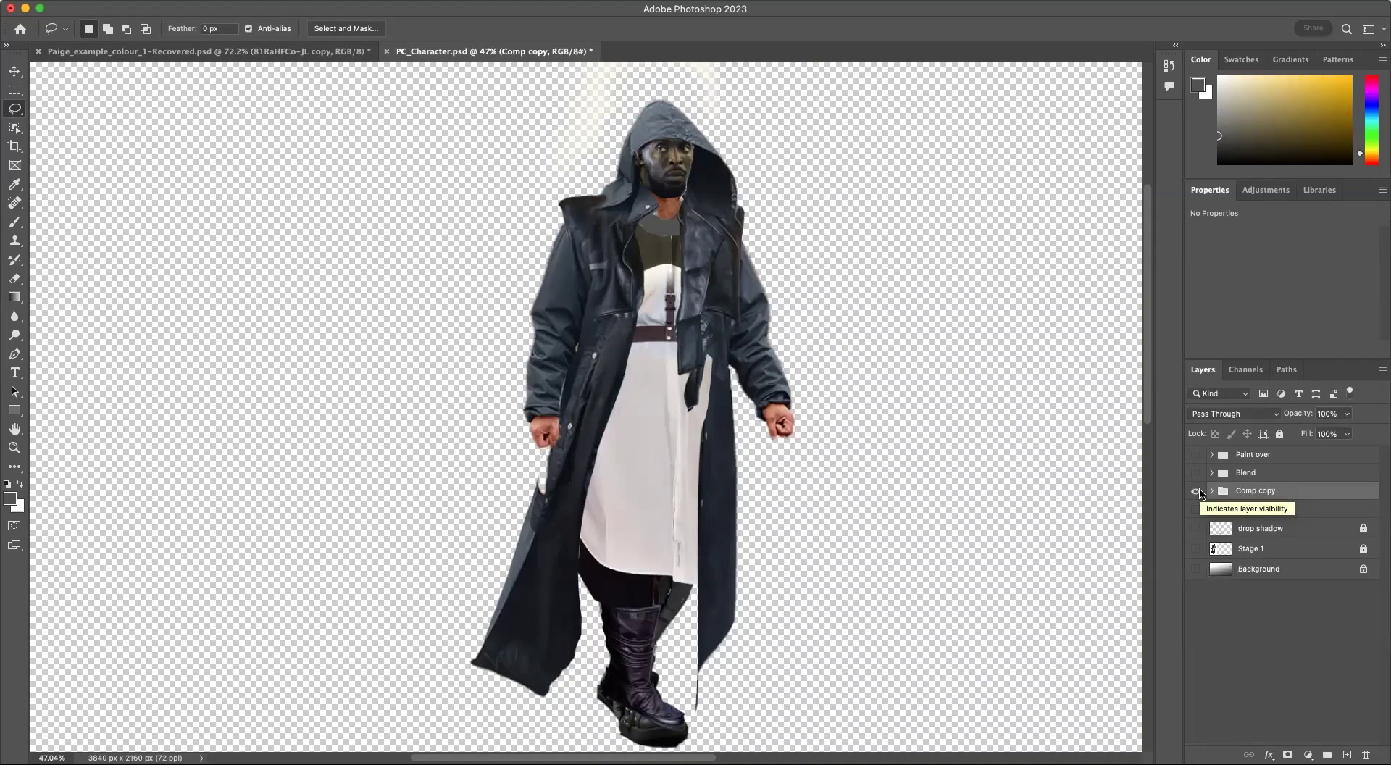
pyautogui.click(1195, 473)
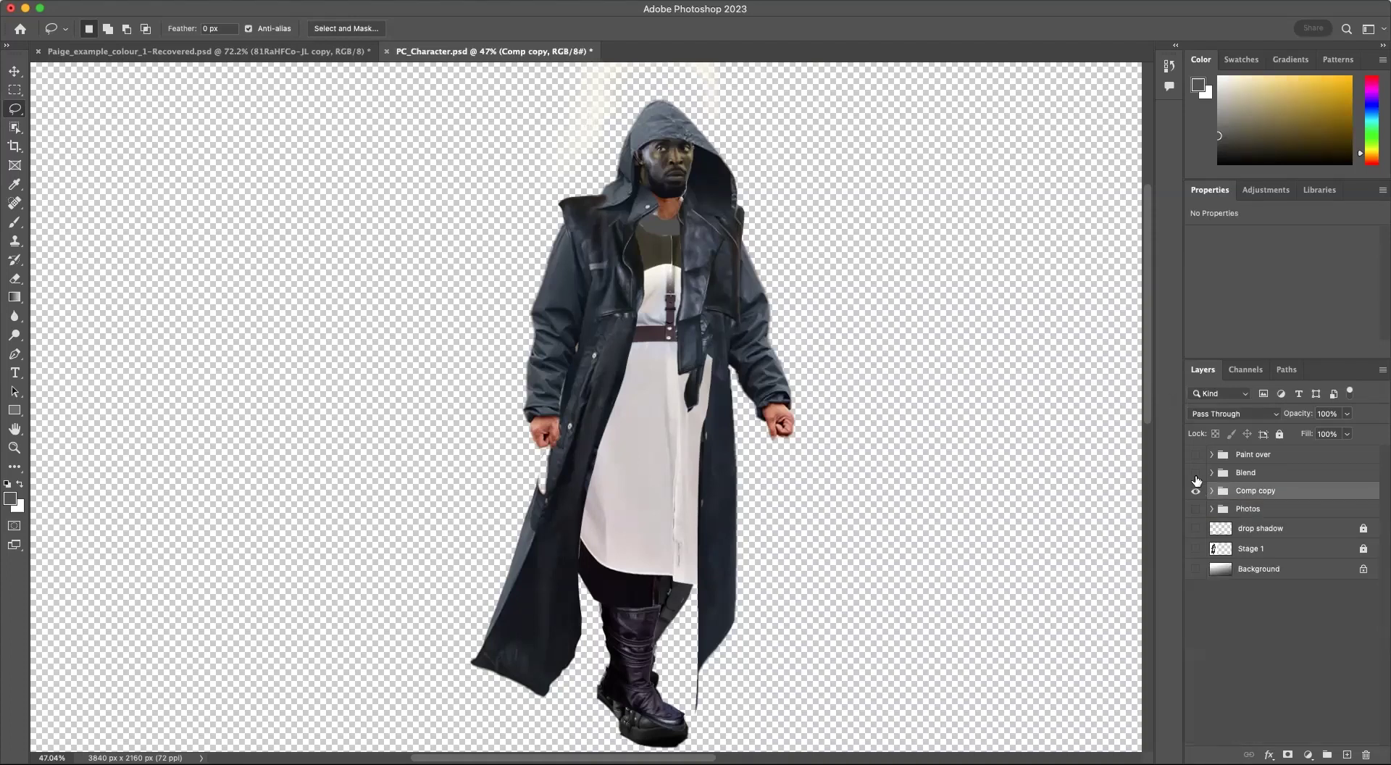
pyautogui.click(1195, 491)
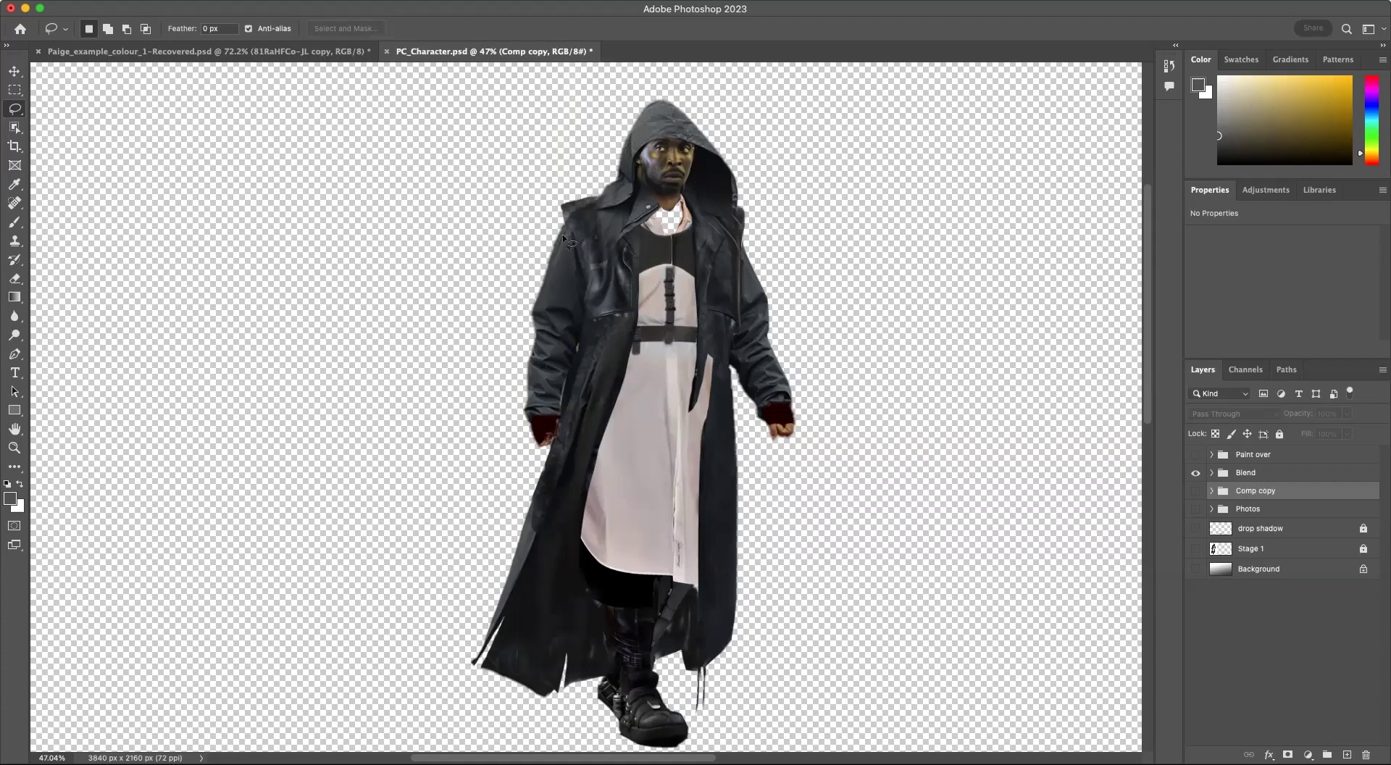
pyautogui.click(1195, 491)
pyautogui.click(1196, 474)
pyautogui.click(1195, 491)
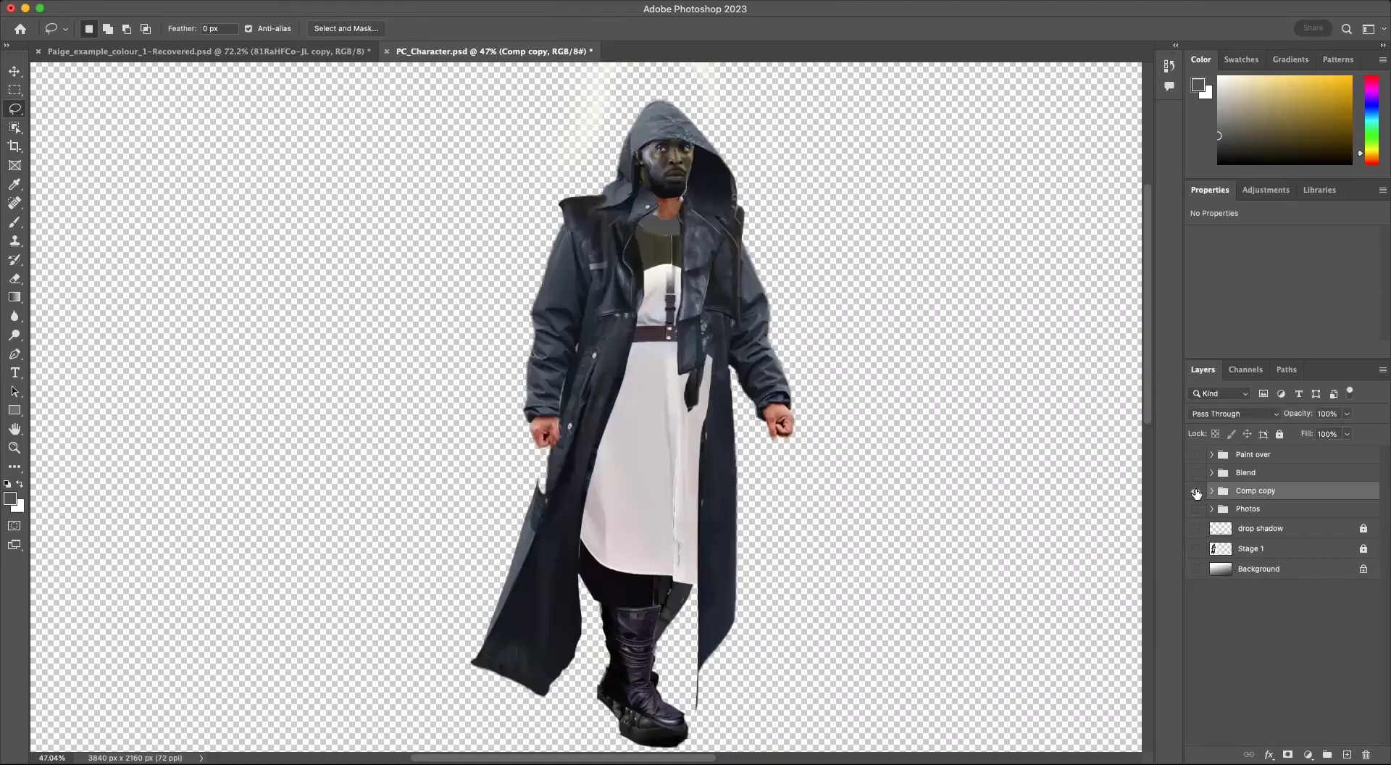
pyautogui.click(1195, 491)
pyautogui.click(1196, 473)
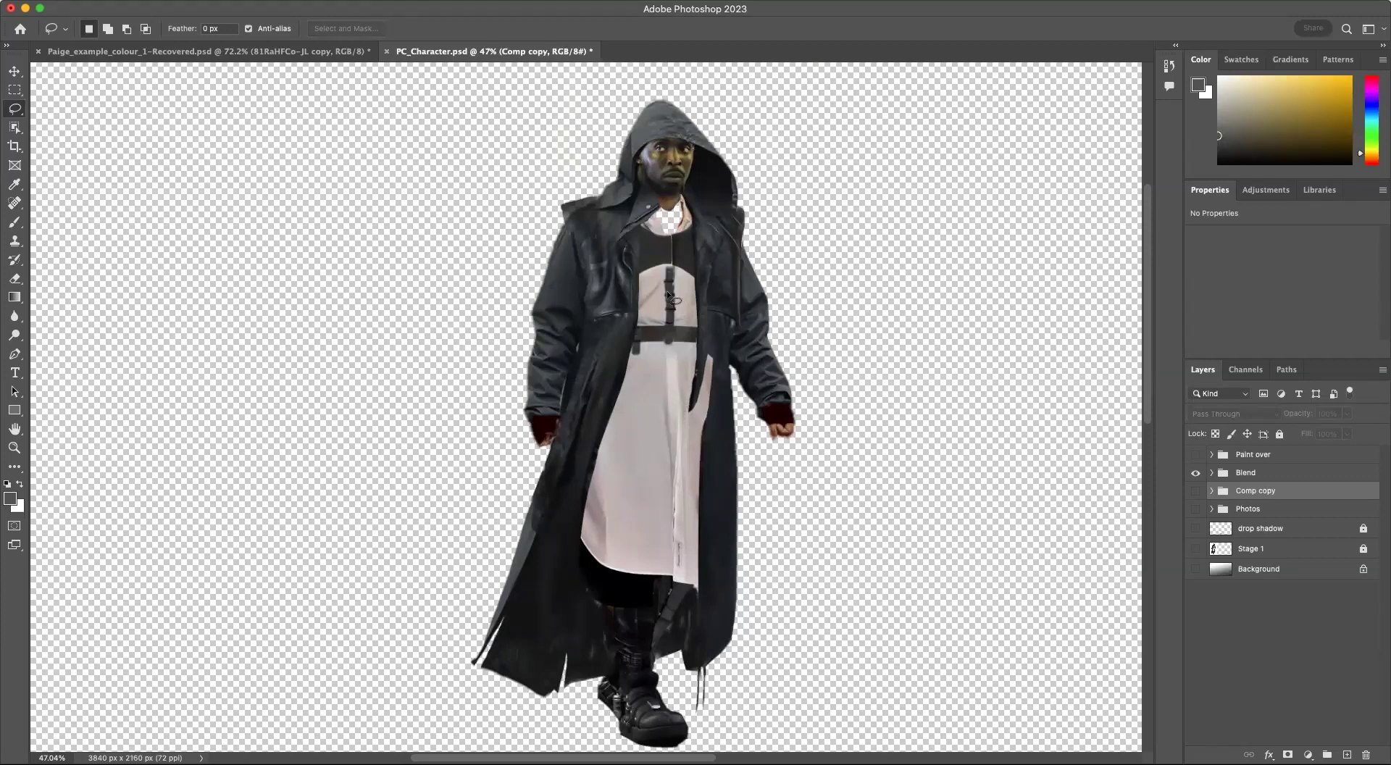
pyautogui.scroll(10, 668, 296)
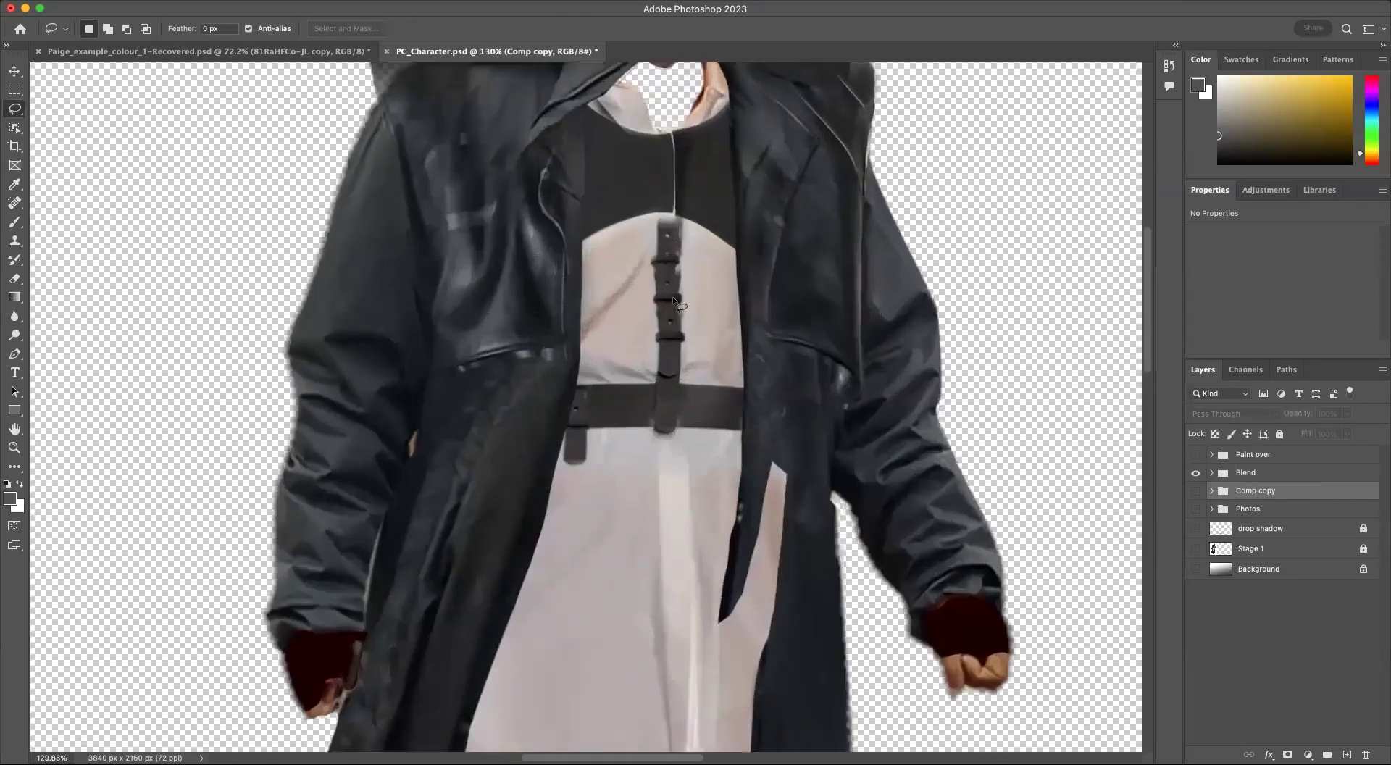
# Step: Examine the torso straps and clothing up close and check the whole figure from hood to boots
pyautogui.scroll(2, 673, 298)
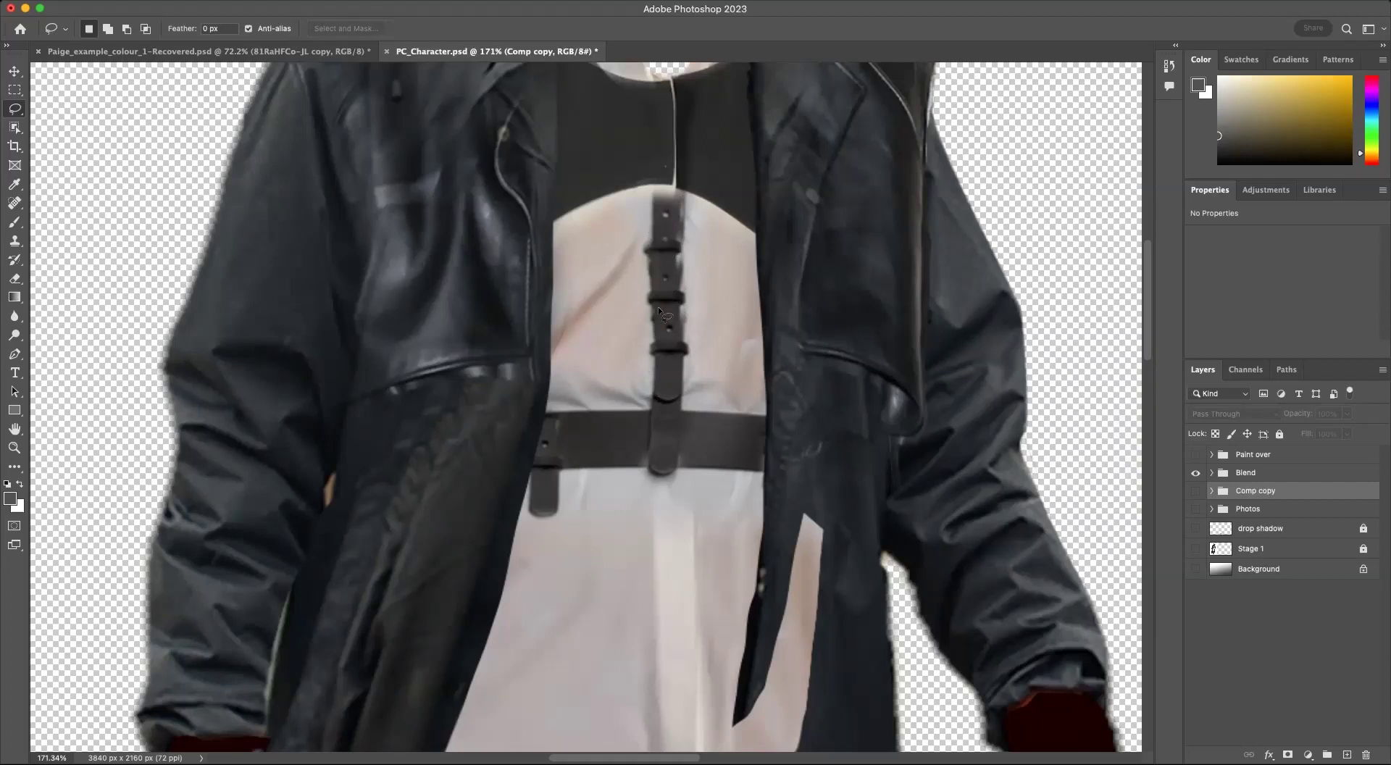
pyautogui.scroll(-4, 673, 216)
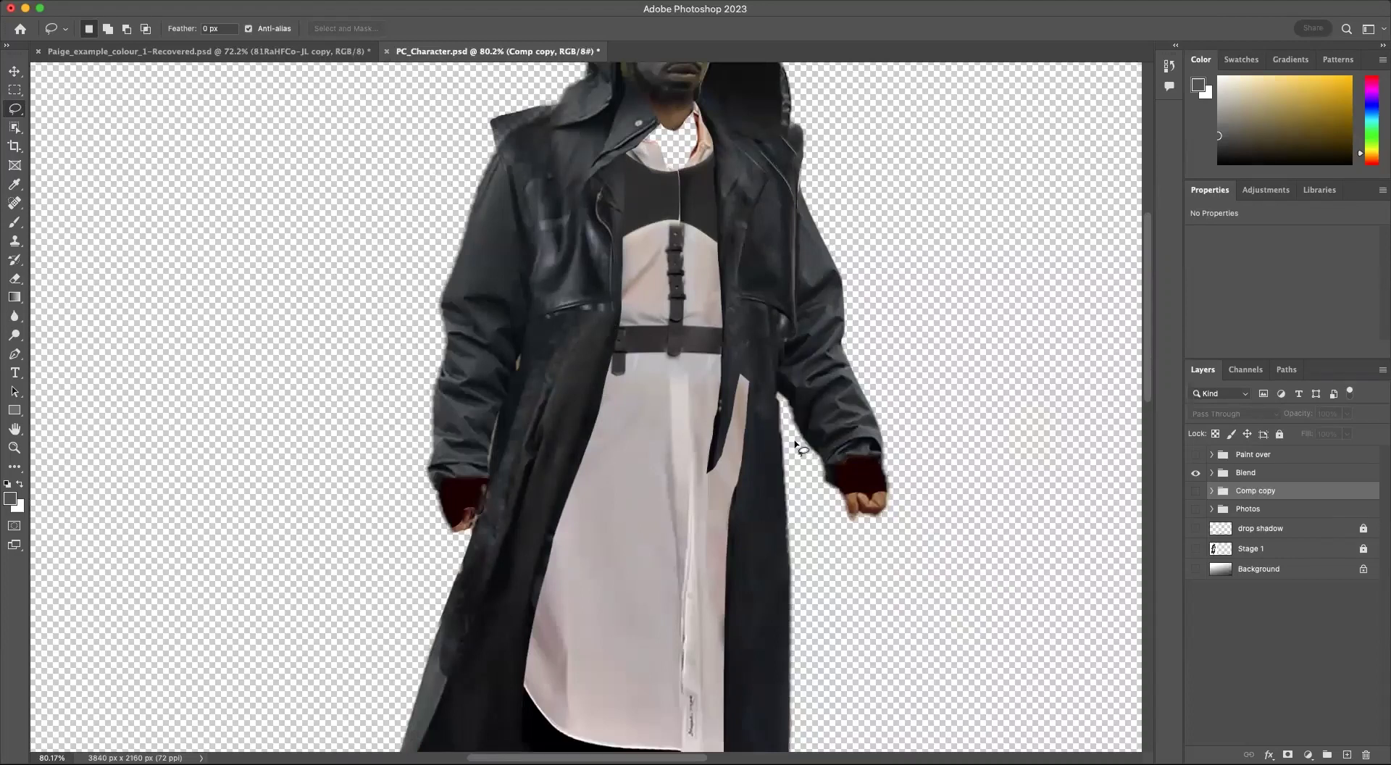
pyautogui.scroll(-2, 793, 441)
pyautogui.scroll(-1, 794, 444)
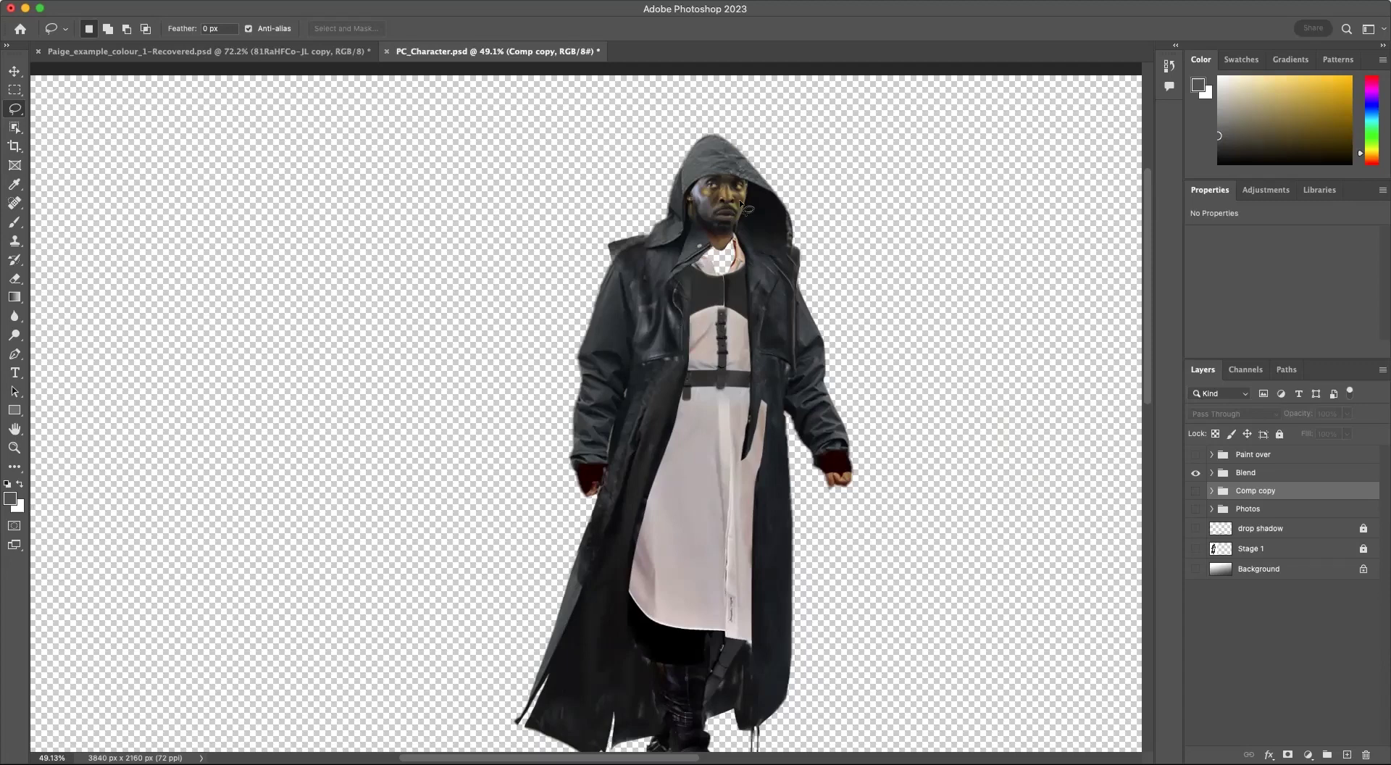
pyautogui.scroll(-3, 731, 240)
pyautogui.scroll(-2, 732, 240)
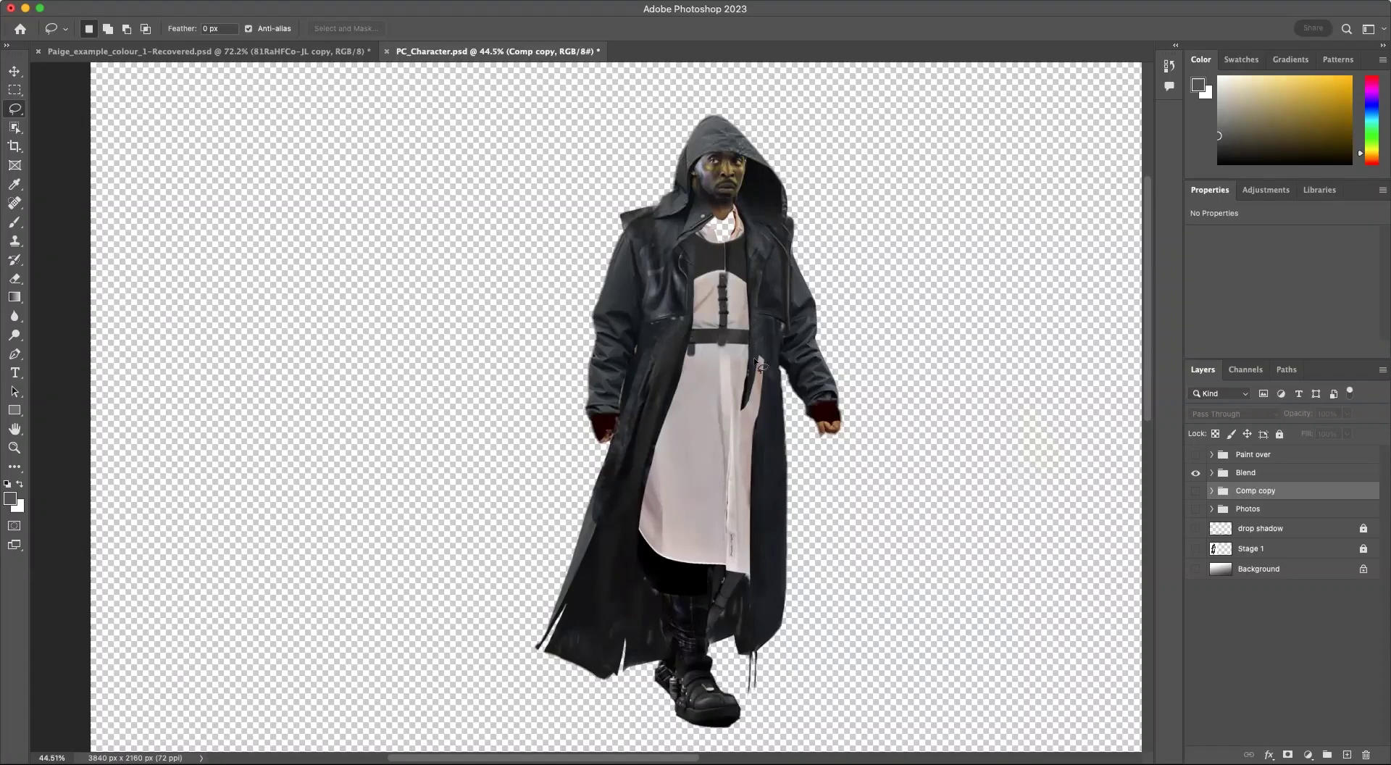
# Step: Compare the Paint over group with the Blend group, leaving only Blend shown
pyautogui.click(1212, 475)
pyautogui.click(1212, 475)
pyautogui.click(1195, 455)
pyautogui.click(1195, 472)
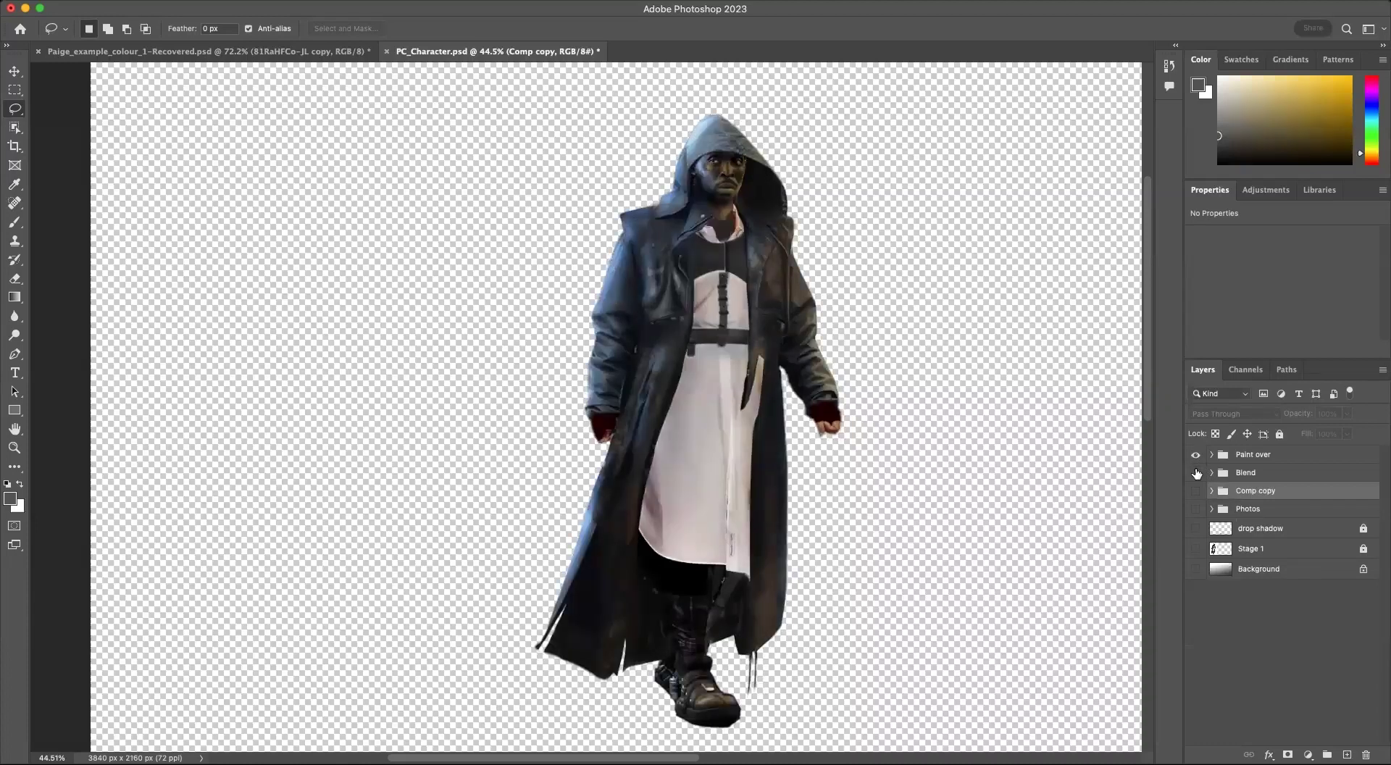
pyautogui.click(1195, 472)
pyautogui.click(1195, 455)
pyautogui.click(1213, 474)
pyautogui.click(1213, 473)
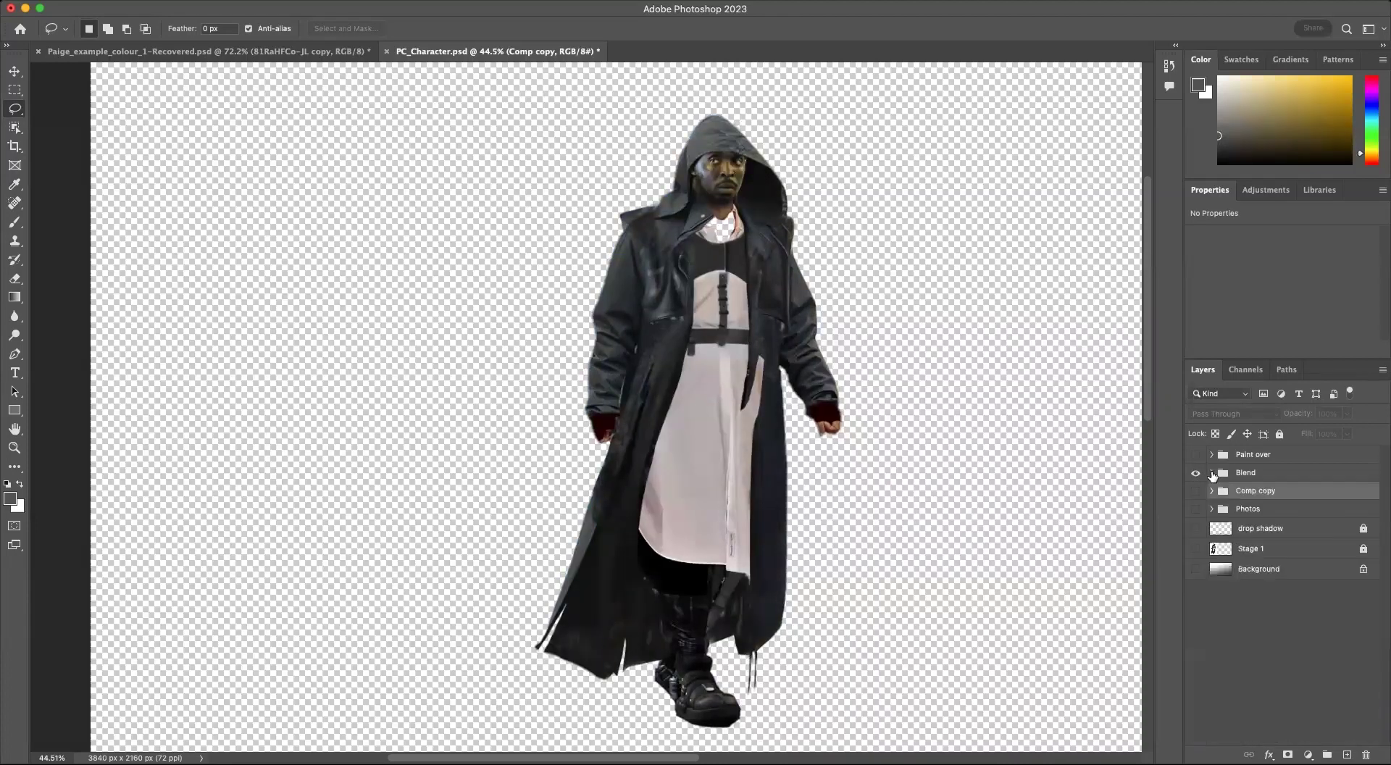
# Step: Add a new layer above the face layer in the Blend group, fill it with white and set its blend mode to Color
pyautogui.click(1212, 473)
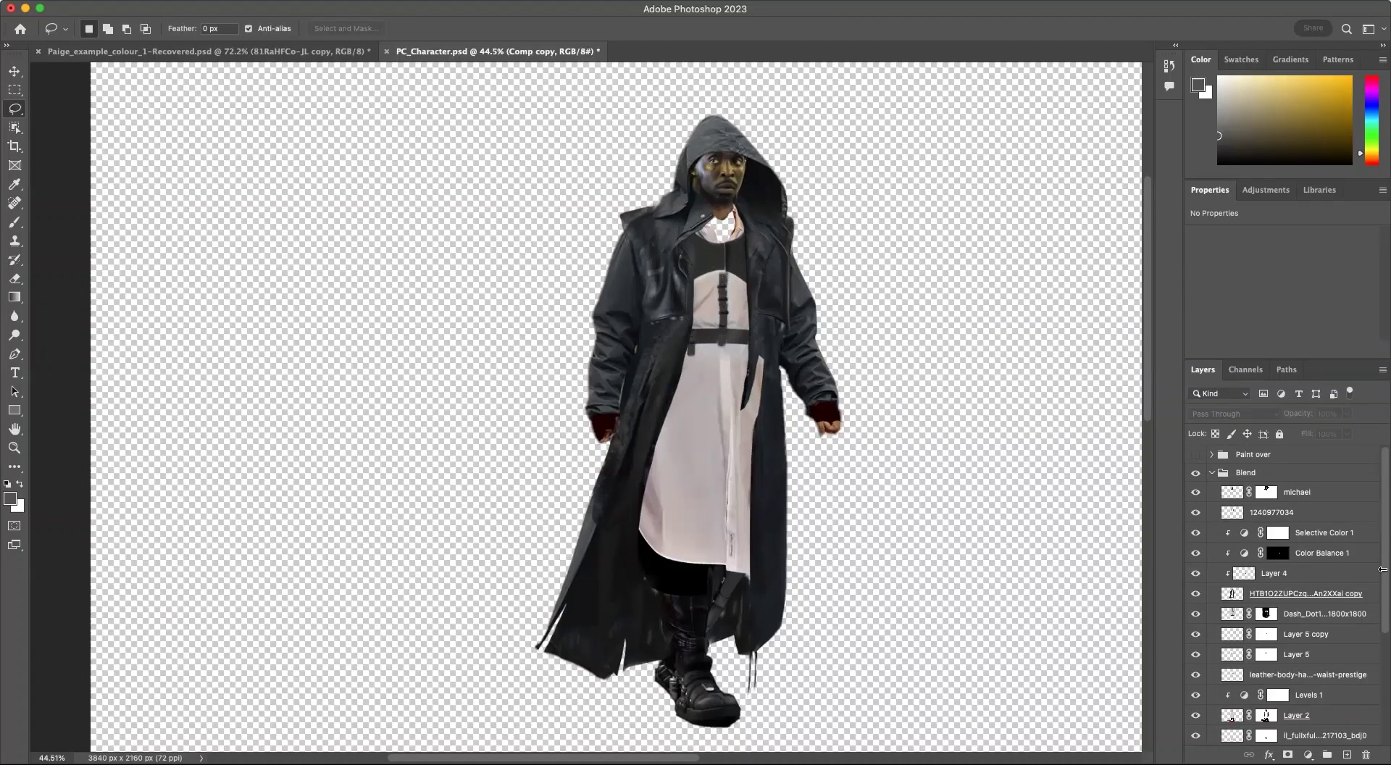
pyautogui.click(1233, 494)
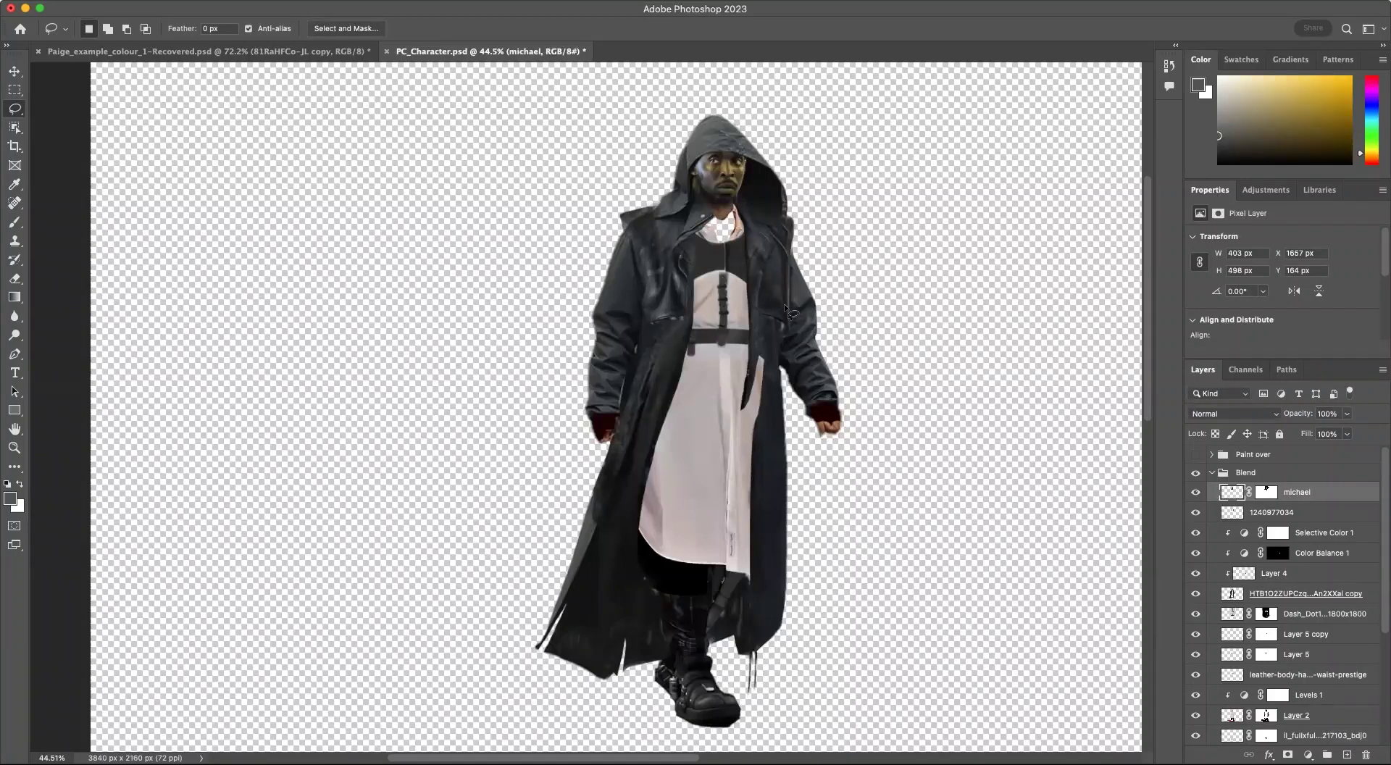
pyautogui.click(1347, 749)
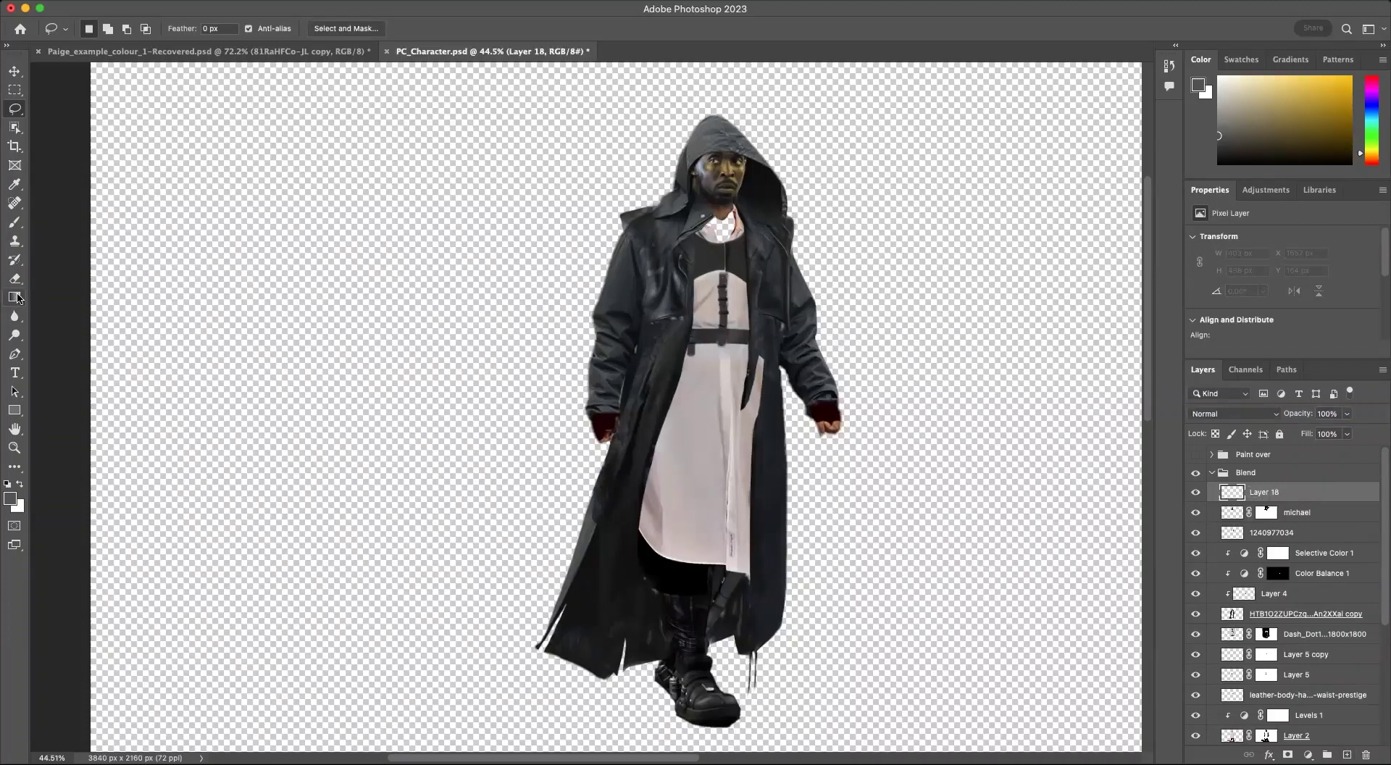
pyautogui.click(15, 297)
pyautogui.click(86, 309)
pyautogui.press('x')
pyautogui.click(759, 222)
pyautogui.click(1226, 415)
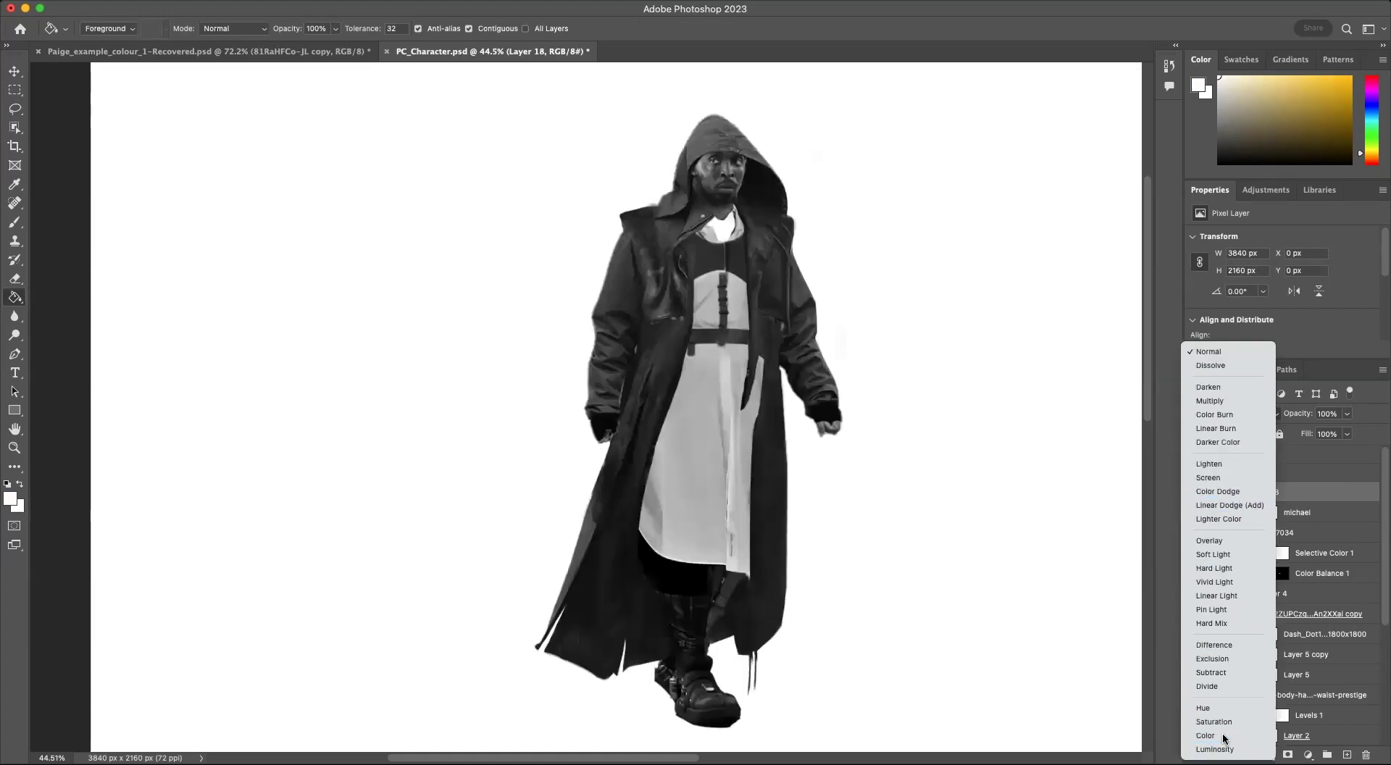
pyautogui.click(1217, 735)
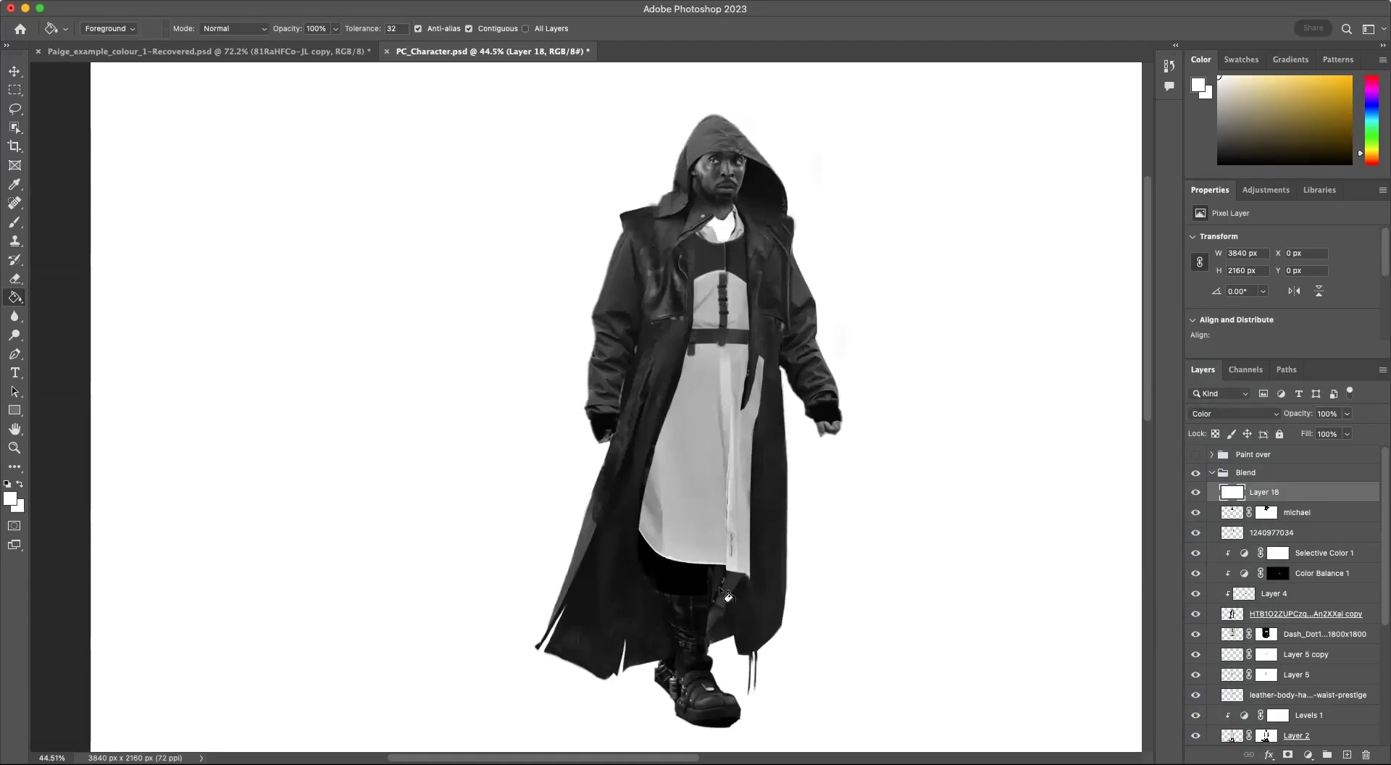
# Step: Compare the figure in colour and in greyscale using the white Color-mode layer, leaving the layer visible
pyautogui.click(1195, 492)
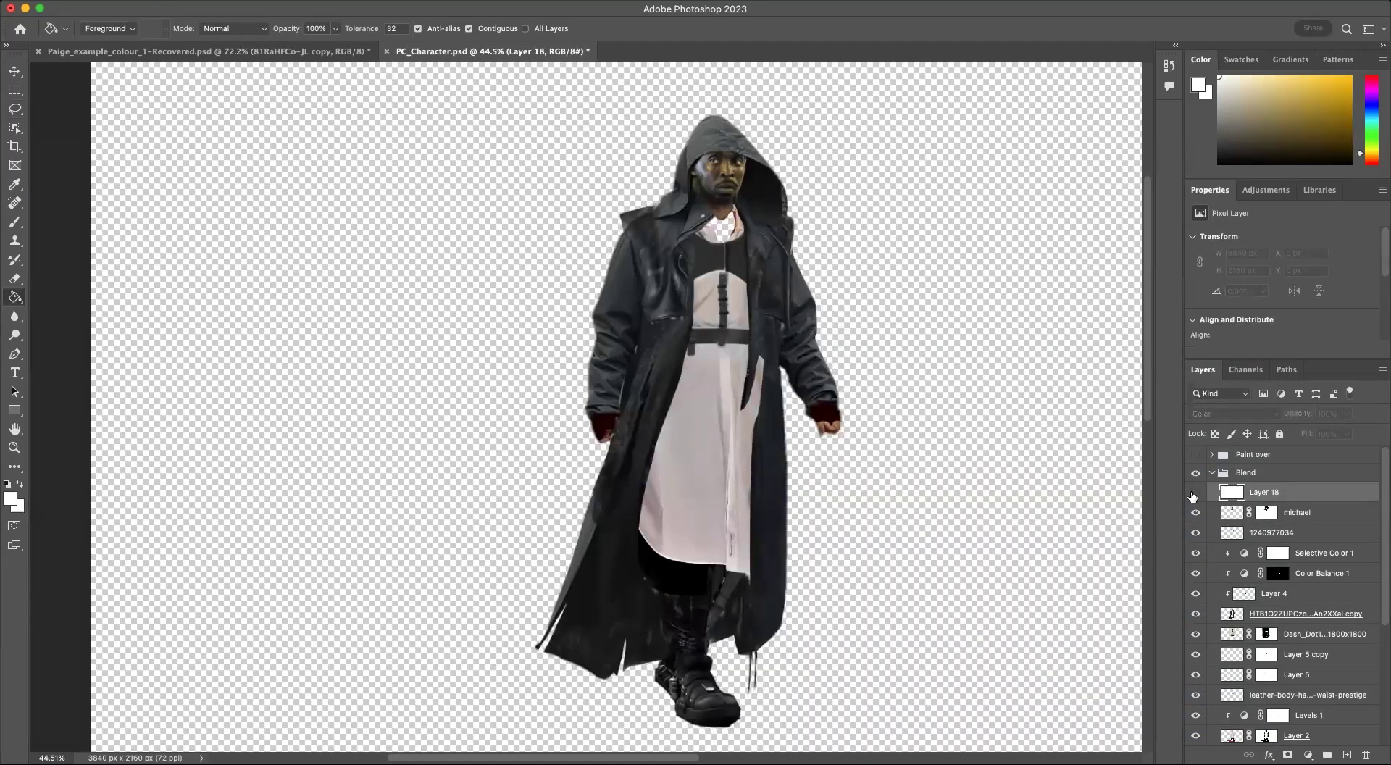
pyautogui.click(1195, 493)
pyautogui.click(1195, 494)
pyautogui.click(1195, 493)
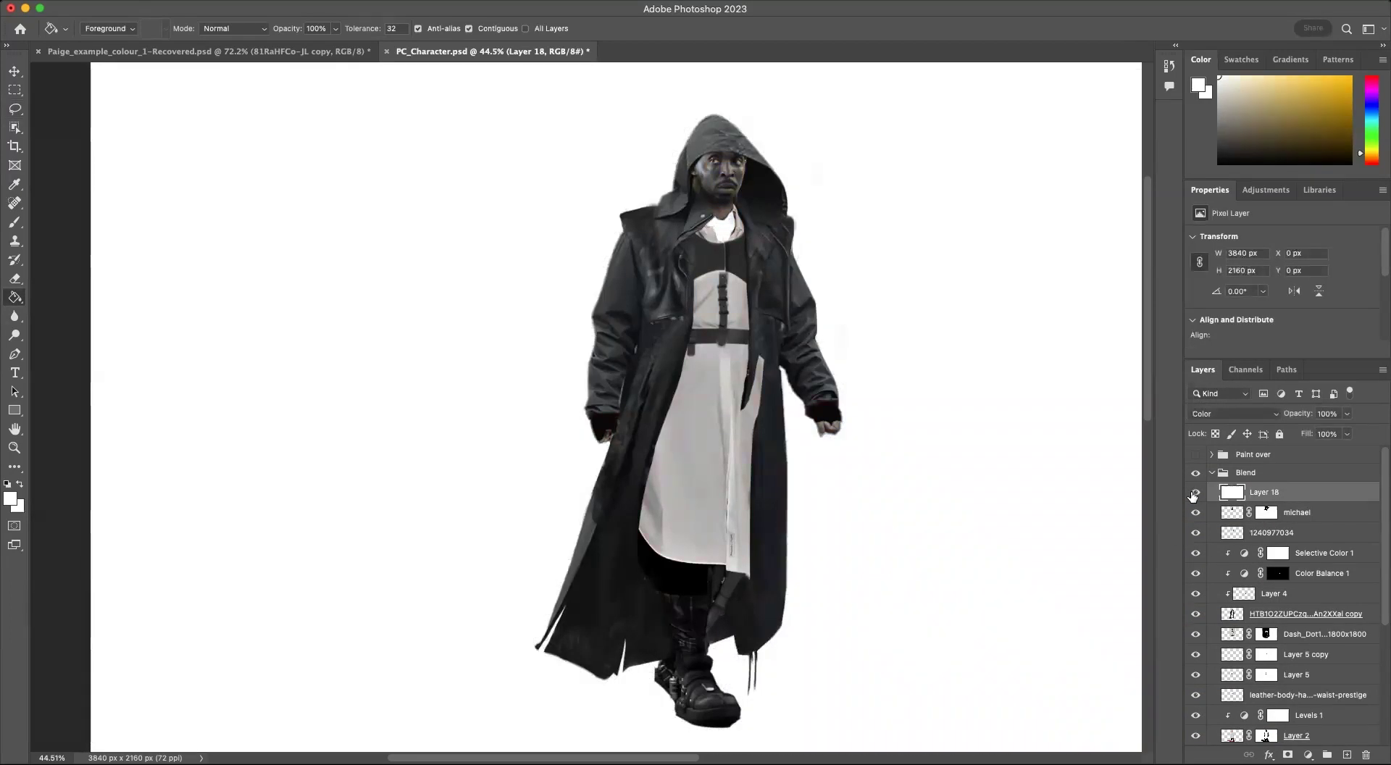
pyautogui.click(1194, 493)
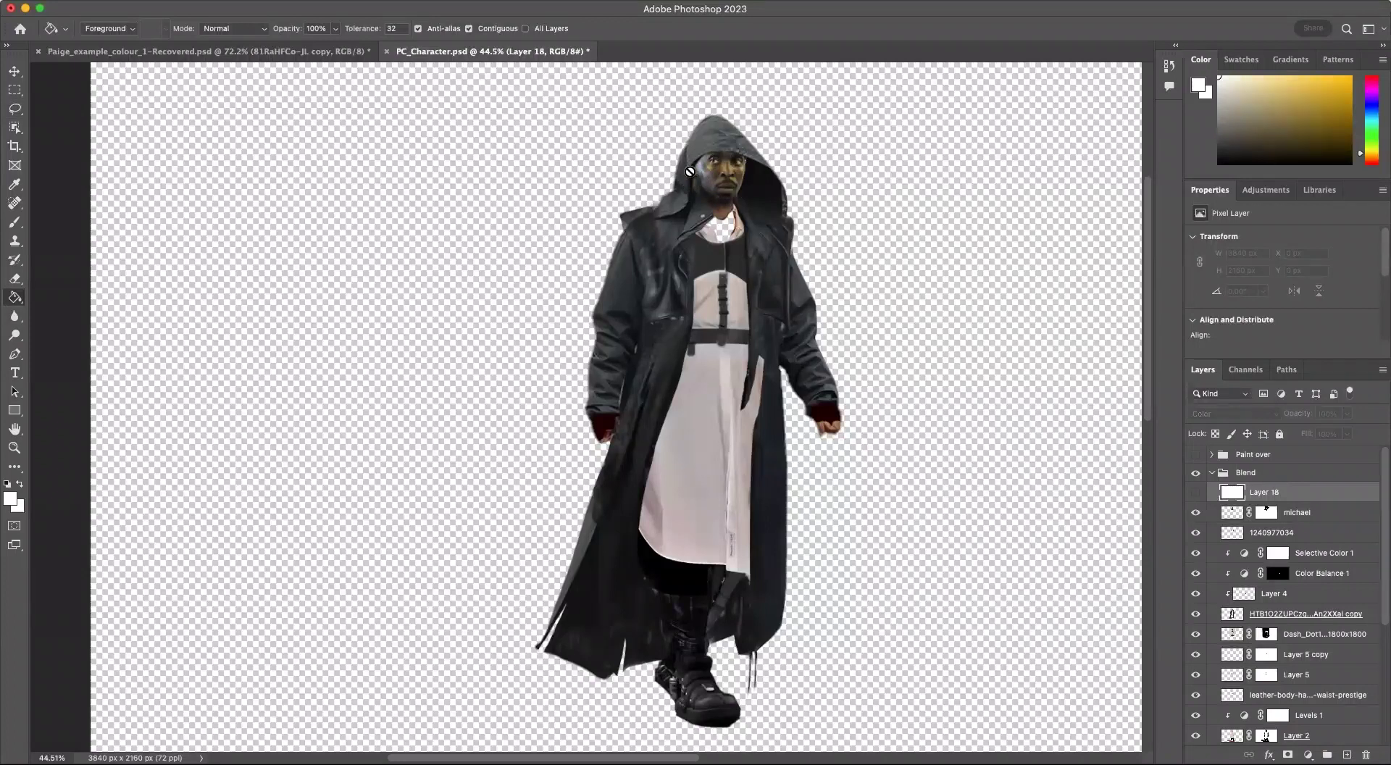
pyautogui.click(1196, 492)
pyautogui.click(1196, 492)
pyautogui.click(1196, 491)
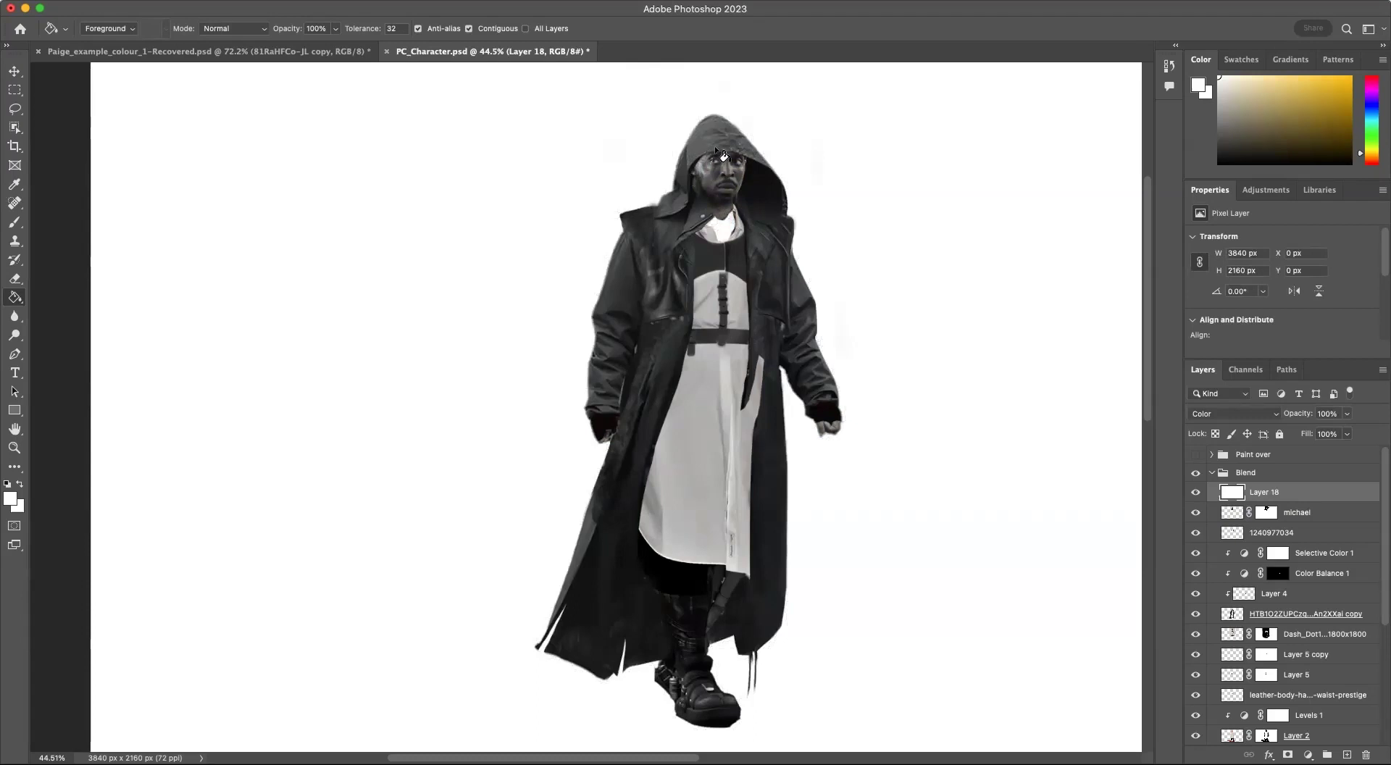
# Step: Add a Levels adjustment above the face layer with a black input of 13 and midtones of 2.11
pyautogui.click(1234, 515)
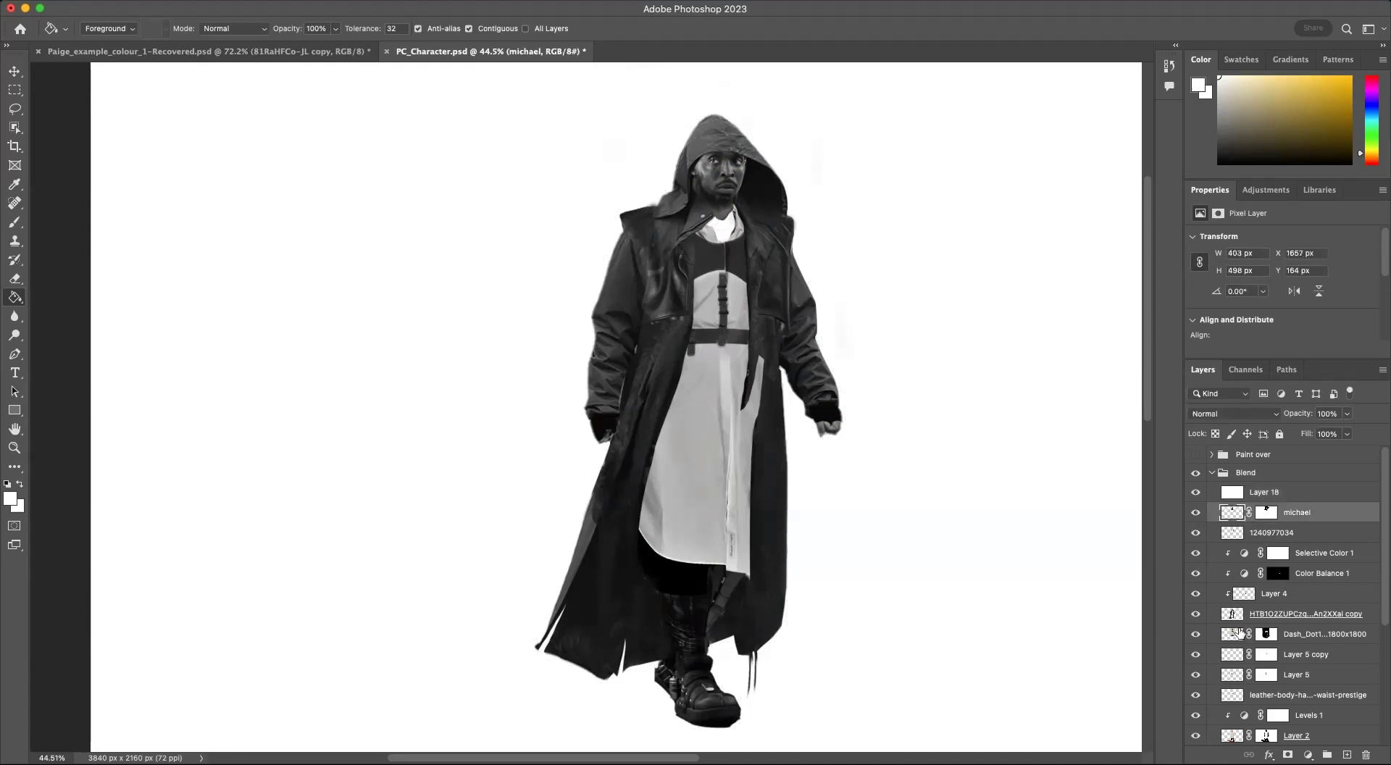
pyautogui.click(1273, 193)
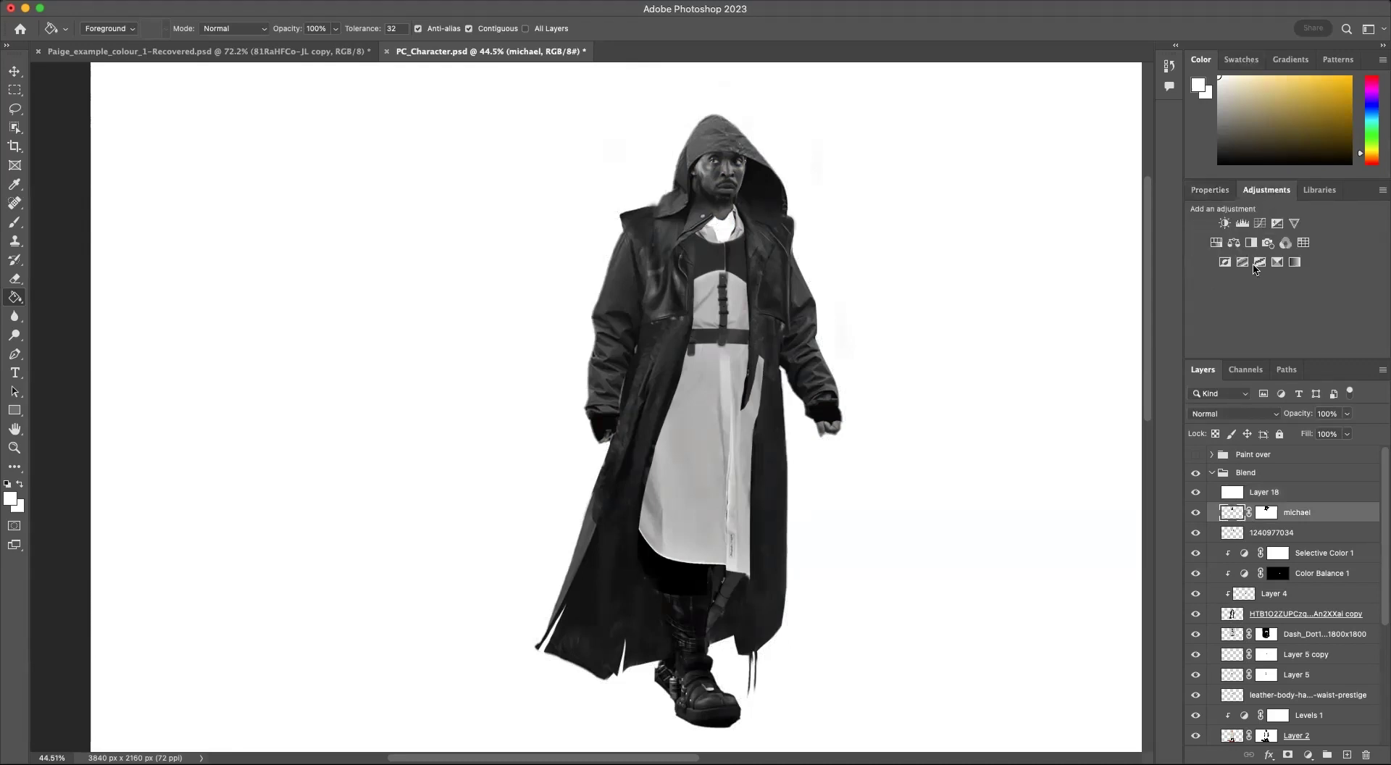
pyautogui.click(1242, 223)
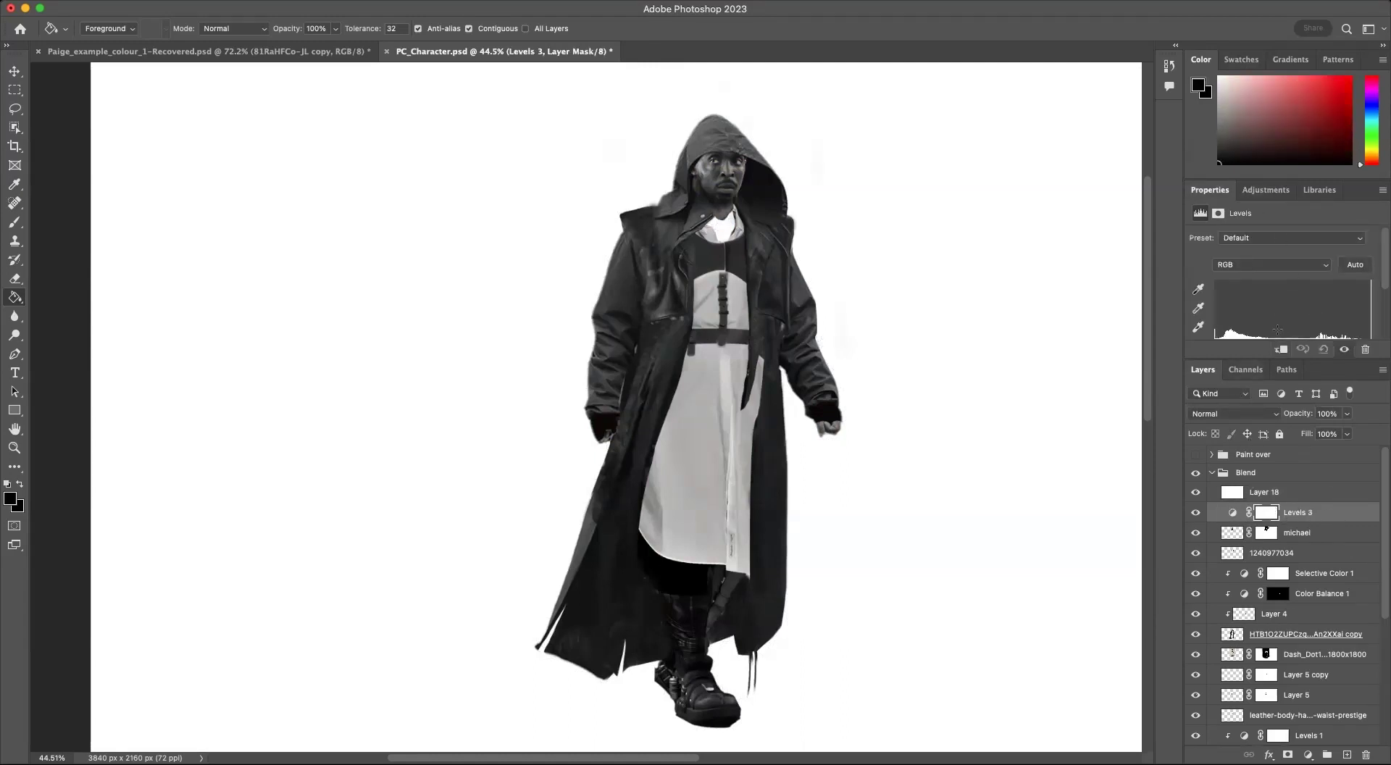
pyautogui.scroll(-2, 1382, 271)
pyautogui.moveTo(1219, 315); pyautogui.dragTo(1272, 314)
pyautogui.moveTo(1374, 315)
pyautogui.mouseDown()
pyautogui.moveTo(1319, 313)
pyautogui.moveTo(1382, 316)
pyautogui.mouseUp()
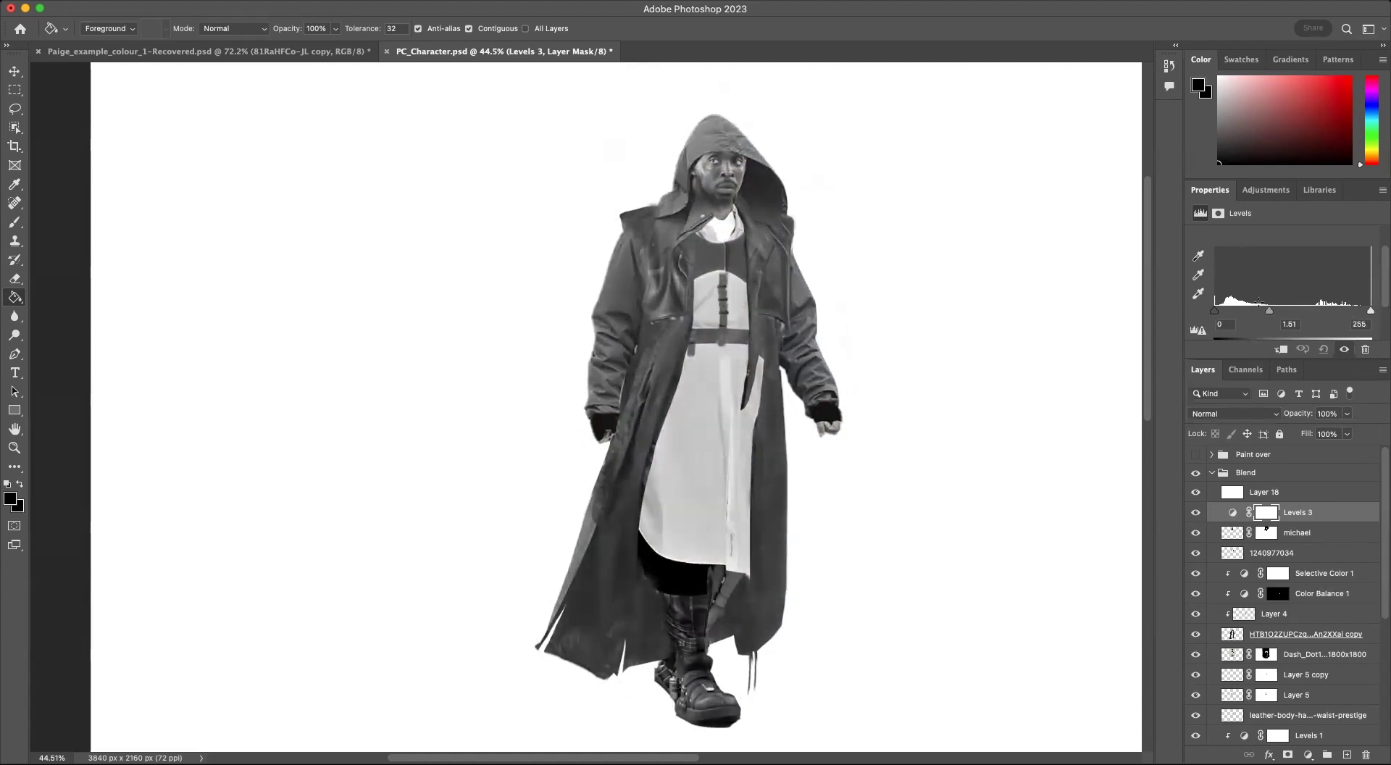
pyautogui.moveTo(1267, 313)
pyautogui.mouseDown()
pyautogui.moveTo(1220, 313)
pyautogui.moveTo(1255, 314)
pyautogui.mouseUp()
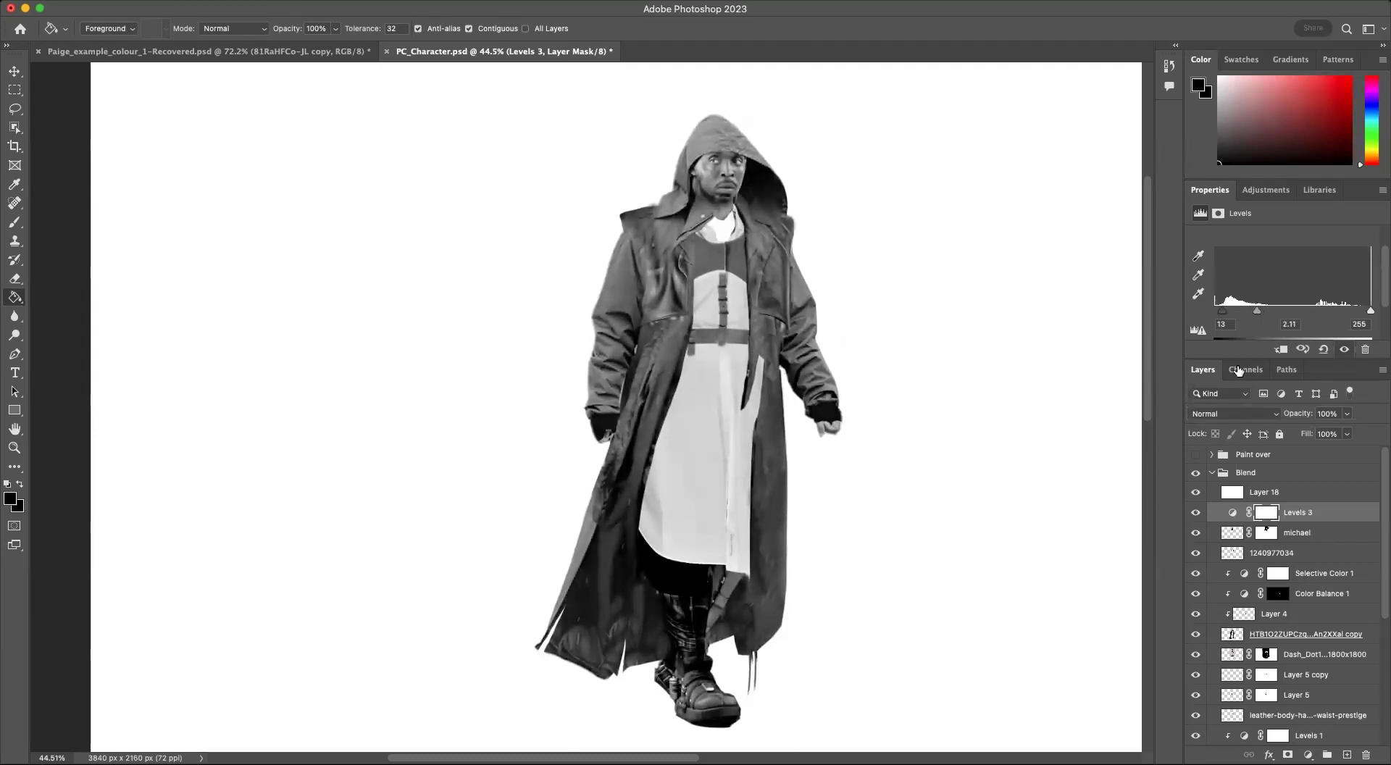
# Step: Compare the greyscale values of the figure with and without the new Levels adjustment
pyautogui.click(1196, 513)
pyautogui.click(1197, 512)
pyautogui.click(1197, 512)
pyautogui.click(1196, 512)
pyautogui.click(1197, 512)
pyautogui.click(1197, 513)
pyautogui.click(1196, 512)
pyautogui.click(1196, 513)
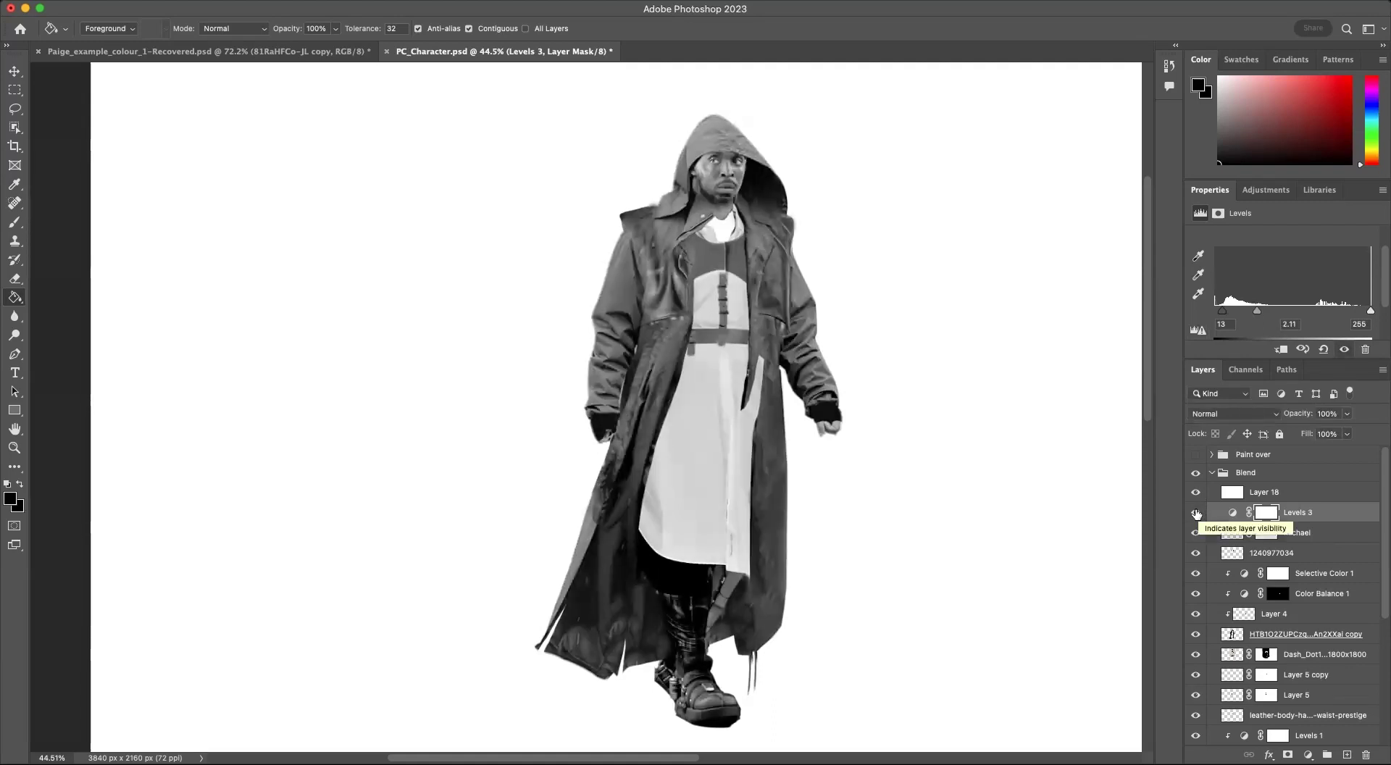
pyautogui.click(1196, 512)
pyautogui.click(1196, 512)
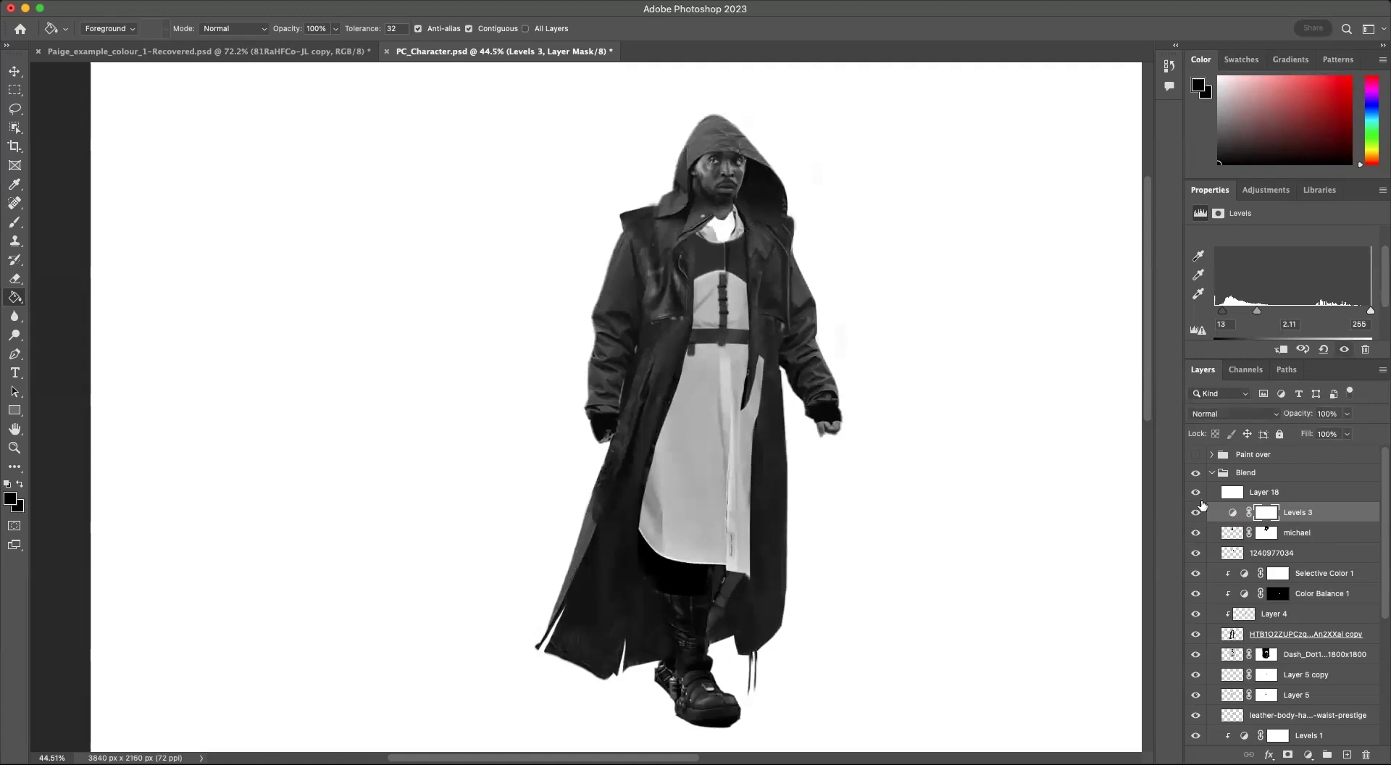
# Step: Set the Levels black input to 5 and midtones to 1.39, and compare the figure with and without the adjustment
pyautogui.moveTo(1259, 312)
pyautogui.mouseDown()
pyautogui.moveTo(1217, 318)
pyautogui.moveTo(1278, 318)
pyautogui.mouseUp()
pyautogui.click(1198, 513)
pyautogui.click(1197, 513)
pyautogui.click(1197, 512)
pyautogui.click(1198, 512)
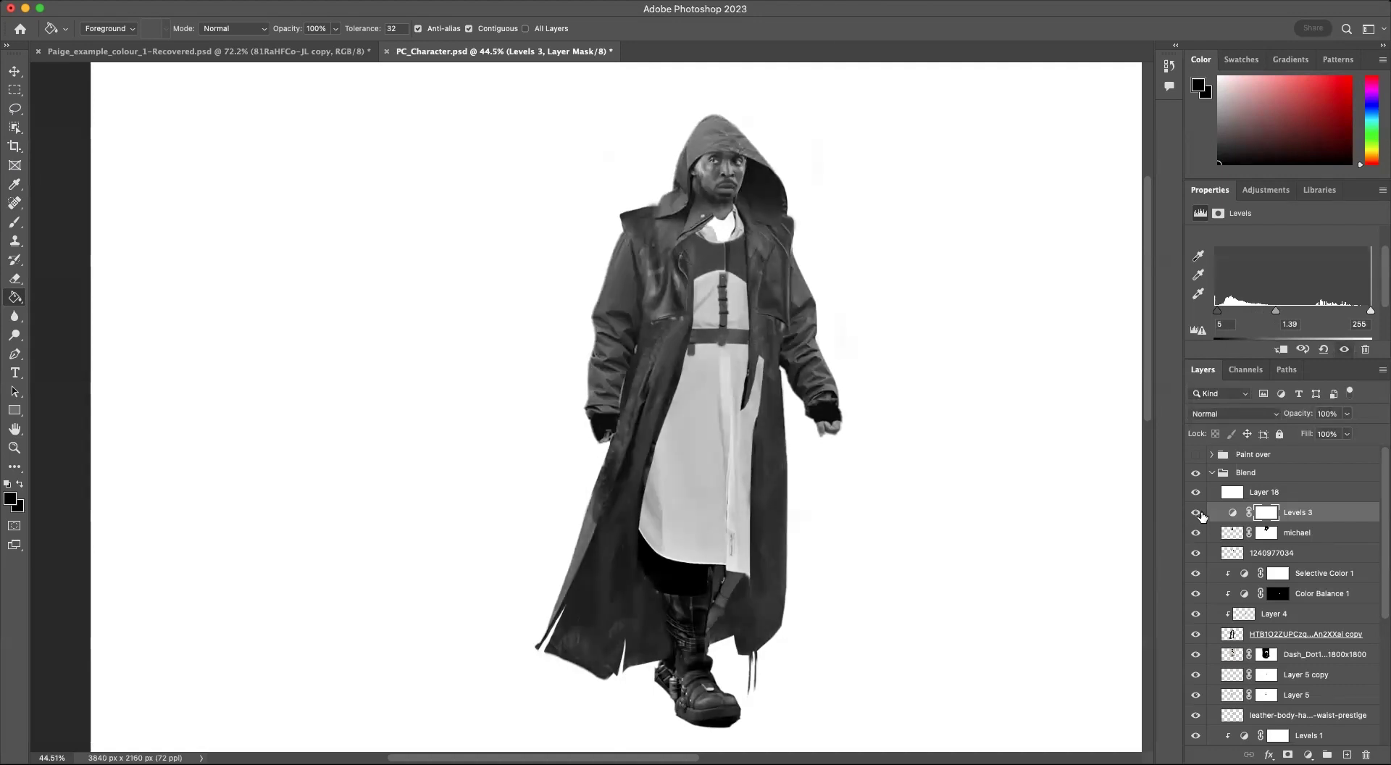
# Step: Check the levelled figure in colour and greyscale, leaving the white Color-mode layer hidden and the Levels adjustment selected
pyautogui.click(1197, 493)
pyautogui.click(1197, 494)
pyautogui.click(1196, 494)
pyautogui.click(1198, 496)
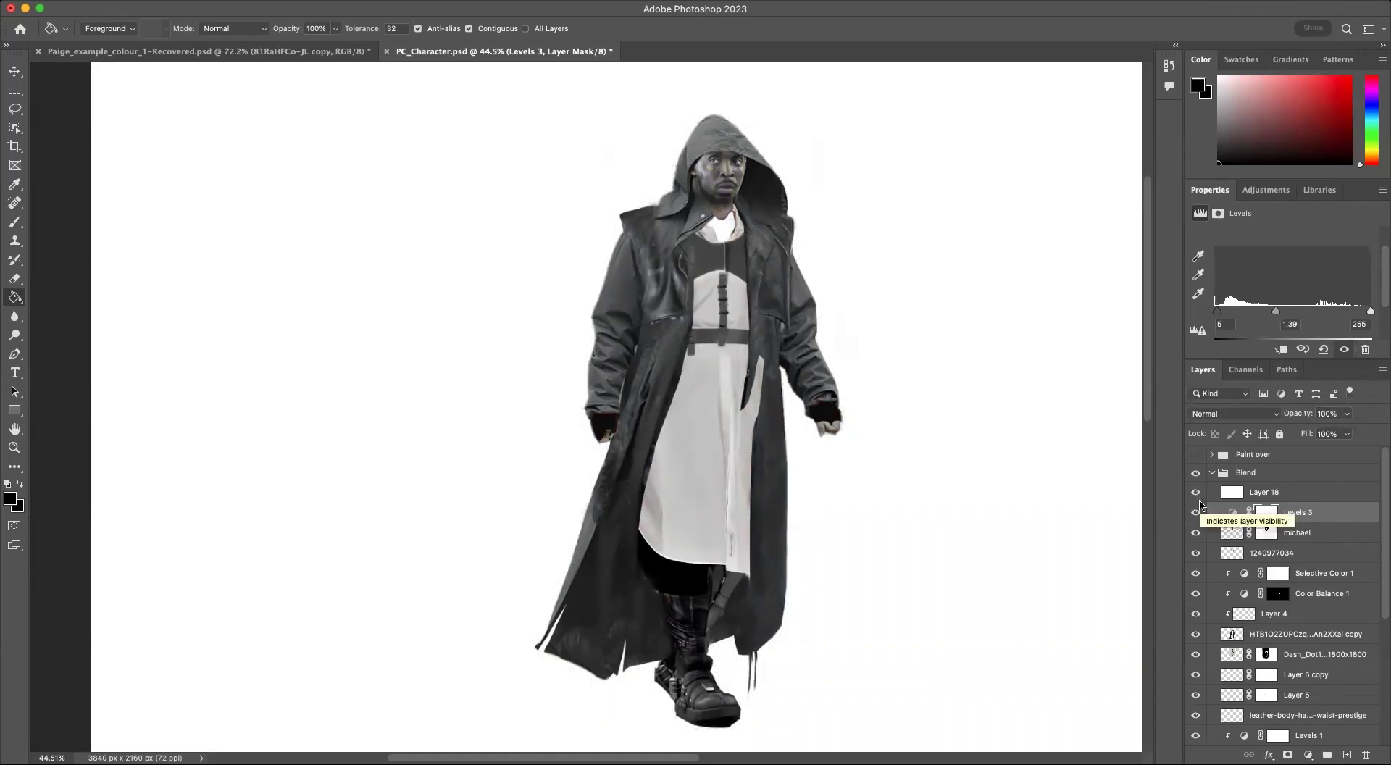
pyautogui.click(1264, 491)
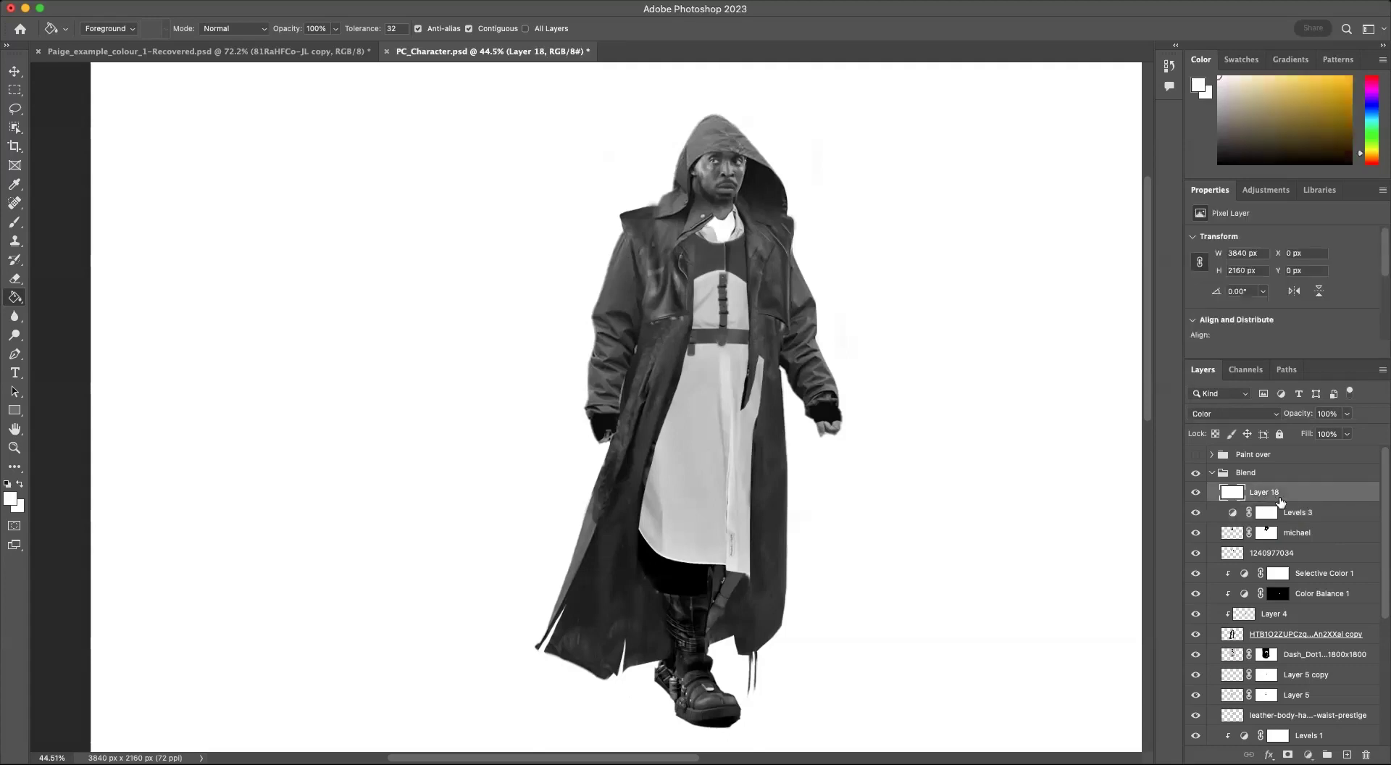
pyautogui.click(1315, 518)
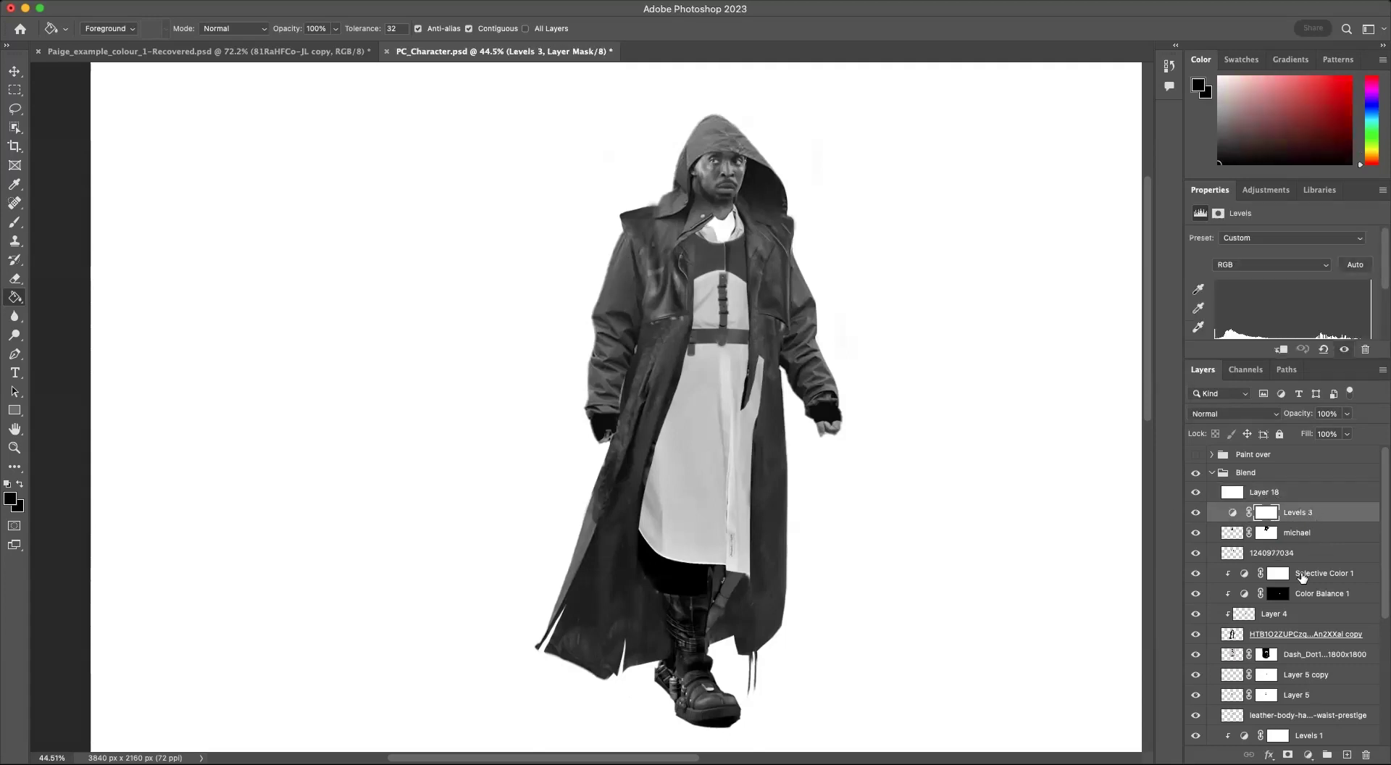
pyautogui.click(1196, 493)
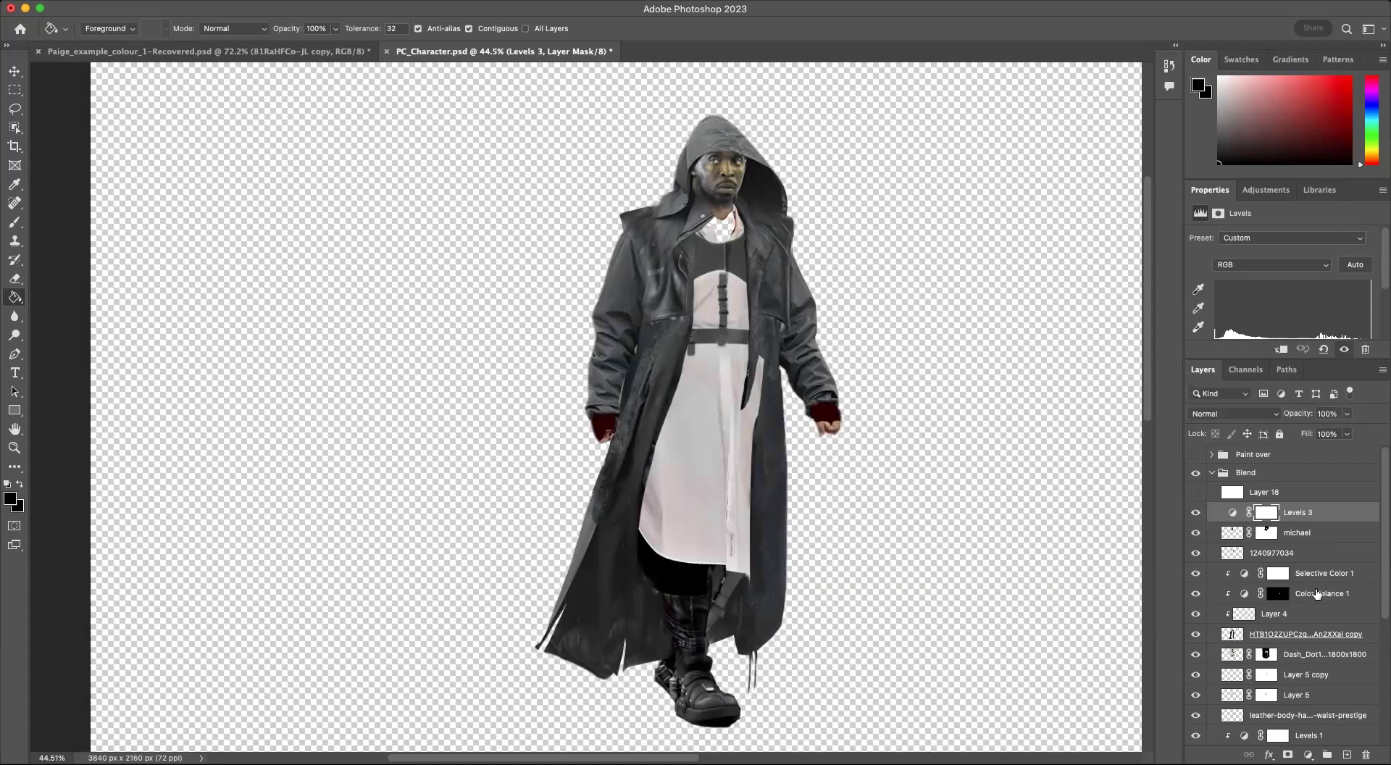
# Step: Add a new layer directly above Background and fill it with white
pyautogui.scroll(-5, 1317, 595)
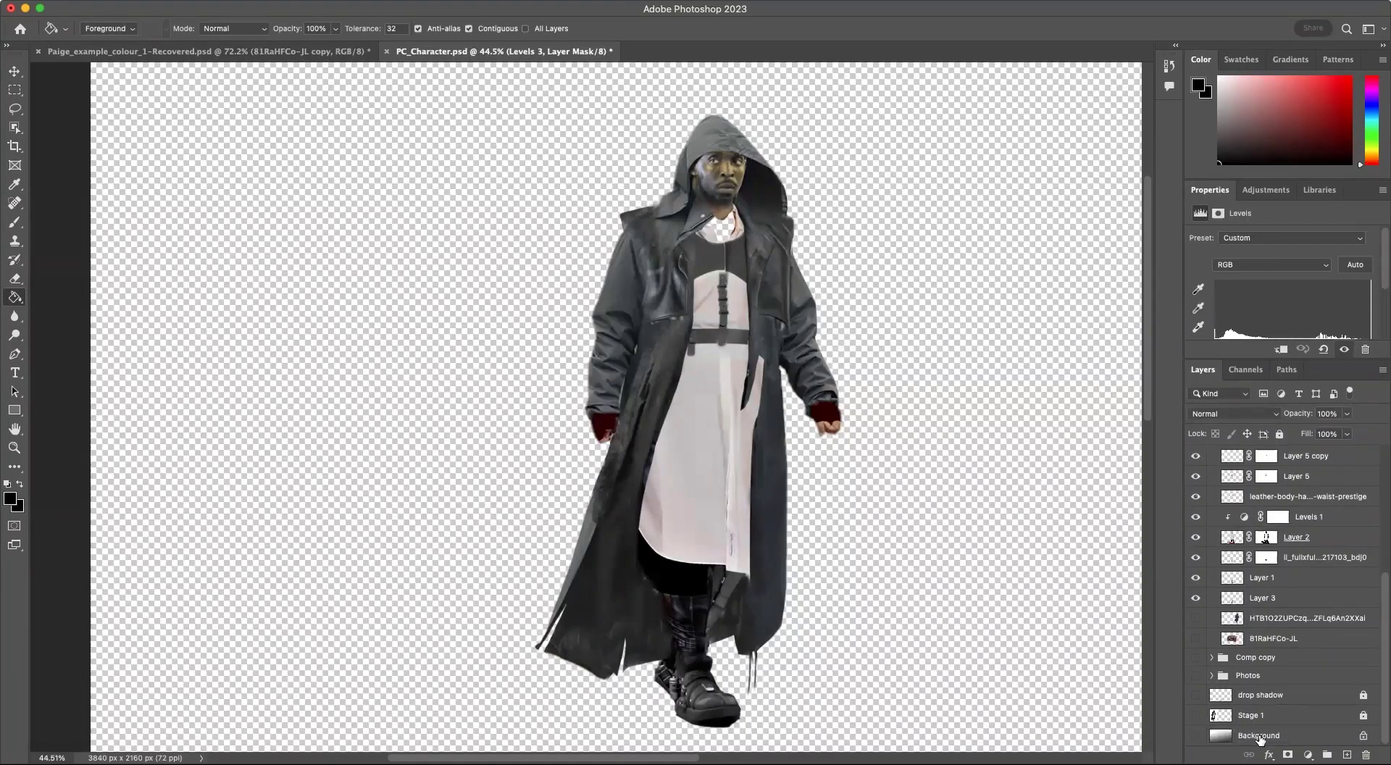
pyautogui.click(1259, 736)
pyautogui.click(1347, 754)
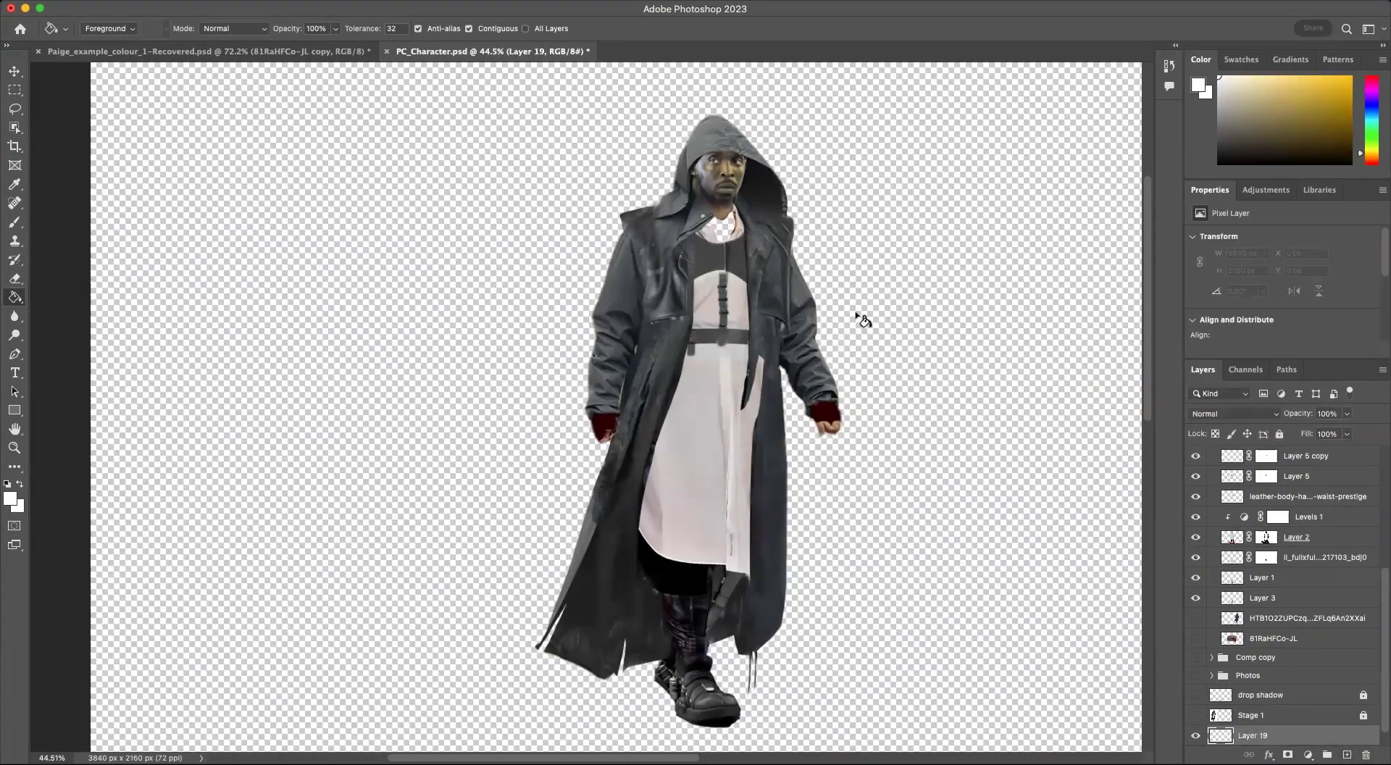
pyautogui.click(987, 350)
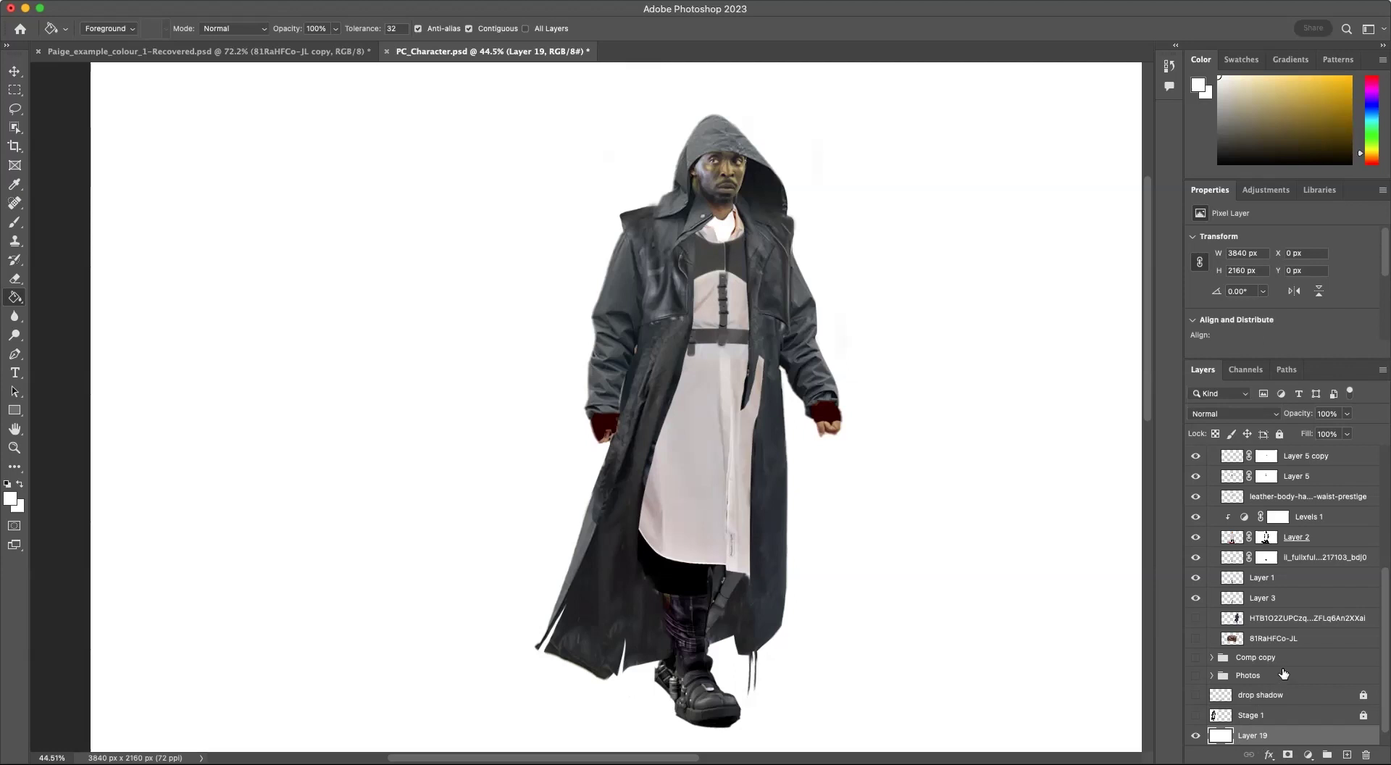
# Step: Compare the figure against the gradient Background and the white backdrop layer, leaving the white layer visible
pyautogui.scroll(-1, 1279, 678)
pyautogui.click(1197, 717)
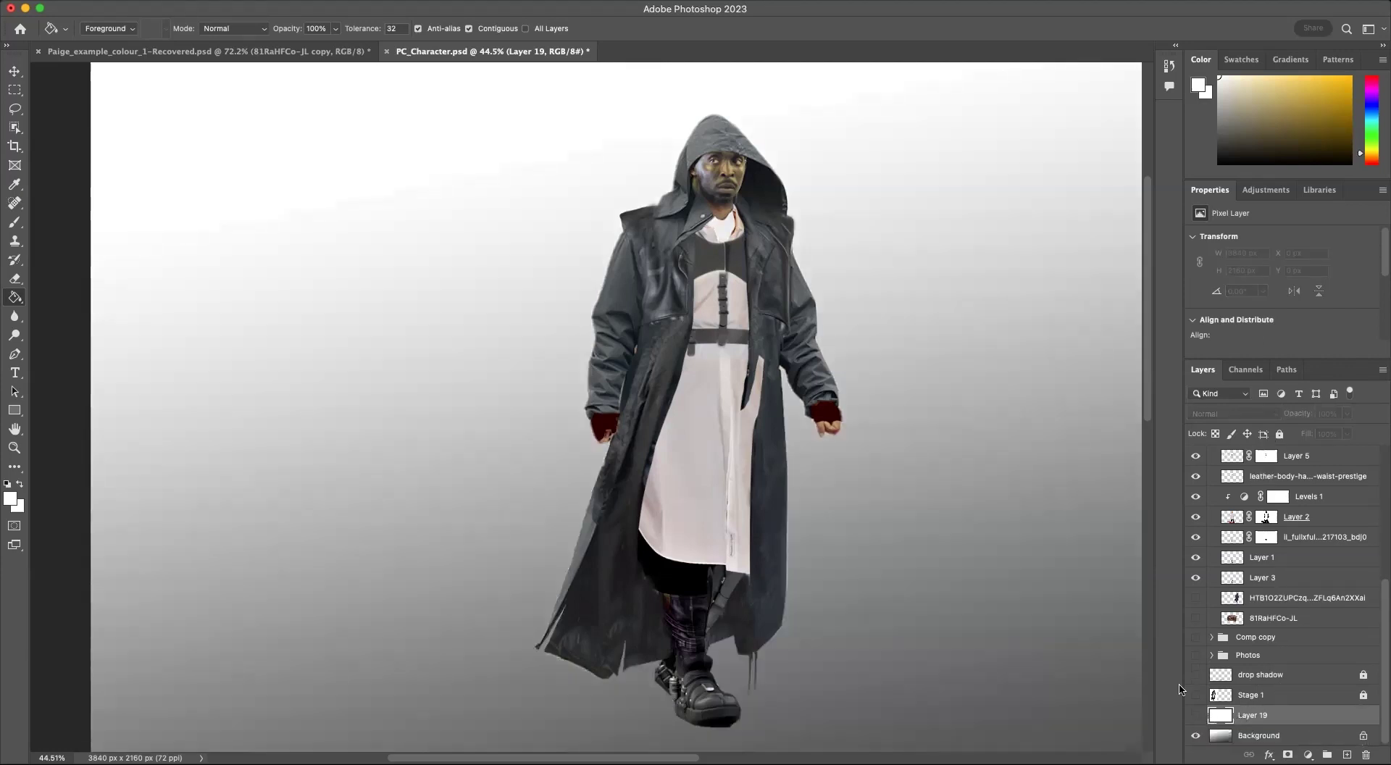
pyautogui.scroll(-3, 814, 474)
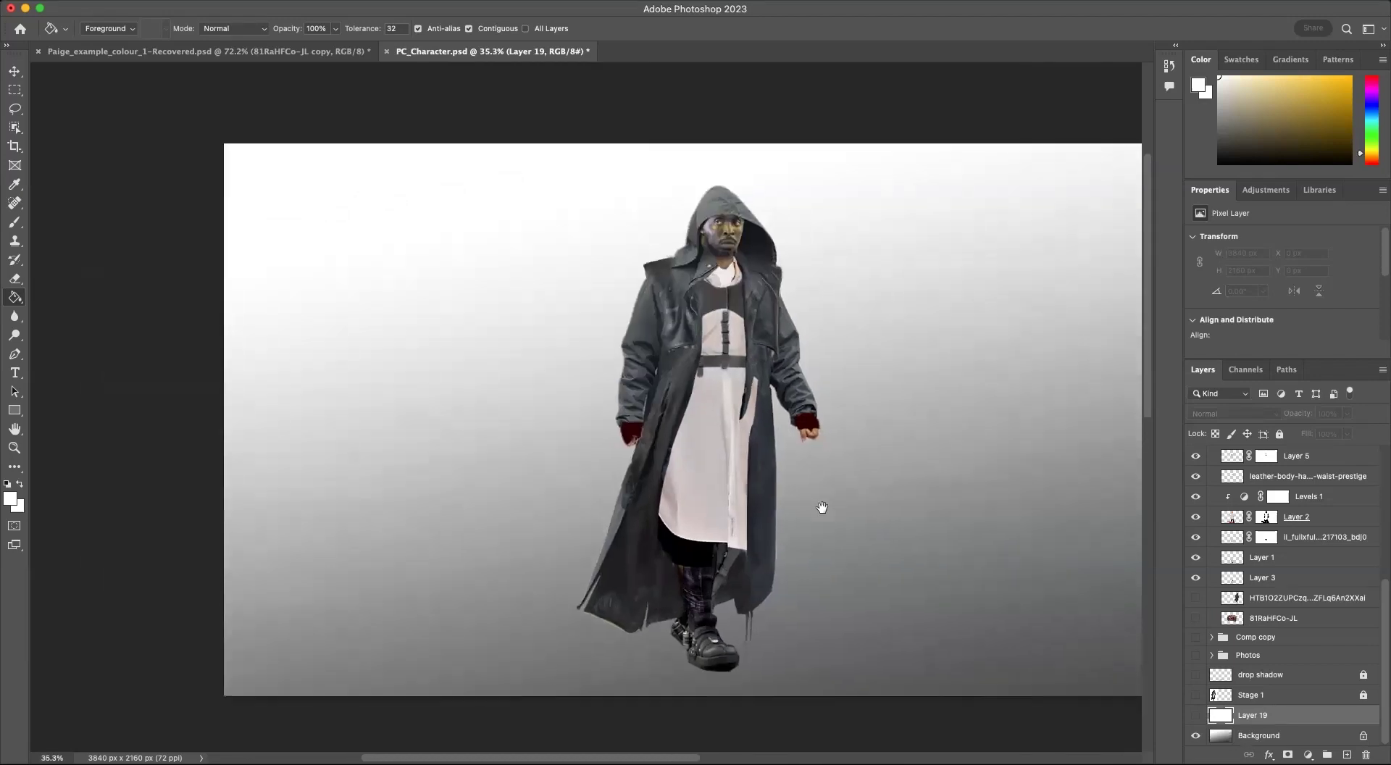
pyautogui.click(1196, 715)
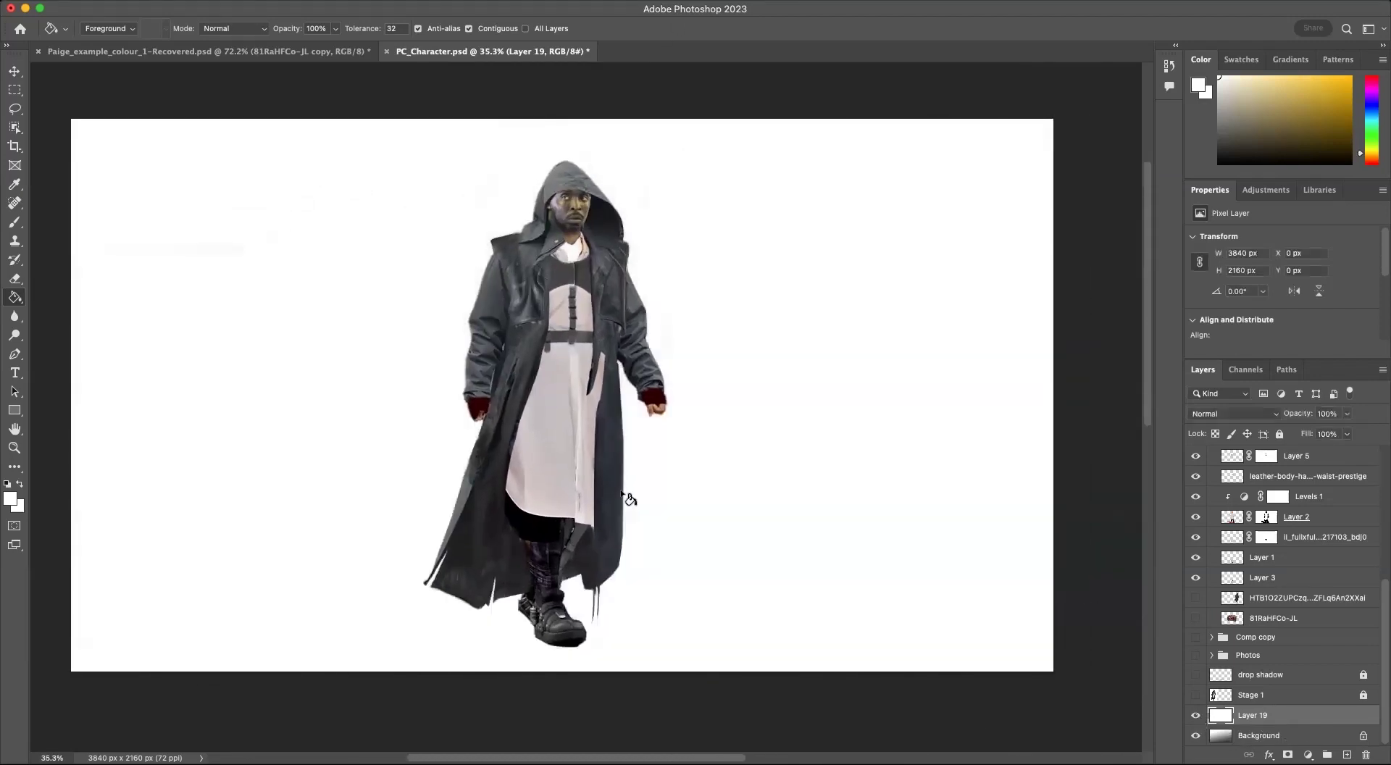
# Step: Draw a dark grey to transparent gradient from the bottom of the canvas upward on the white backdrop layer
pyautogui.rightClick(15, 298)
pyautogui.click(92, 300)
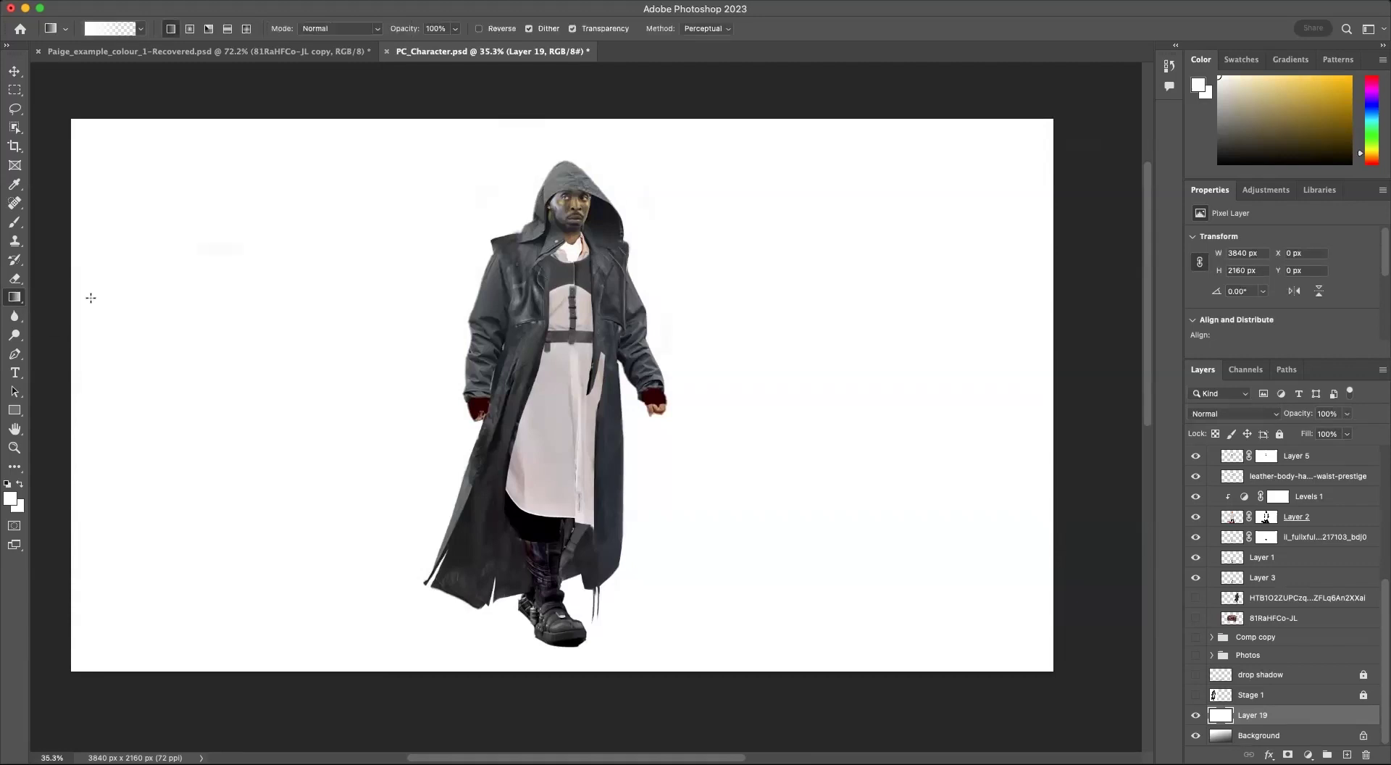
pyautogui.click(139, 30)
pyautogui.click(140, 30)
pyautogui.moveTo(1241, 115); pyautogui.dragTo(1202, 144)
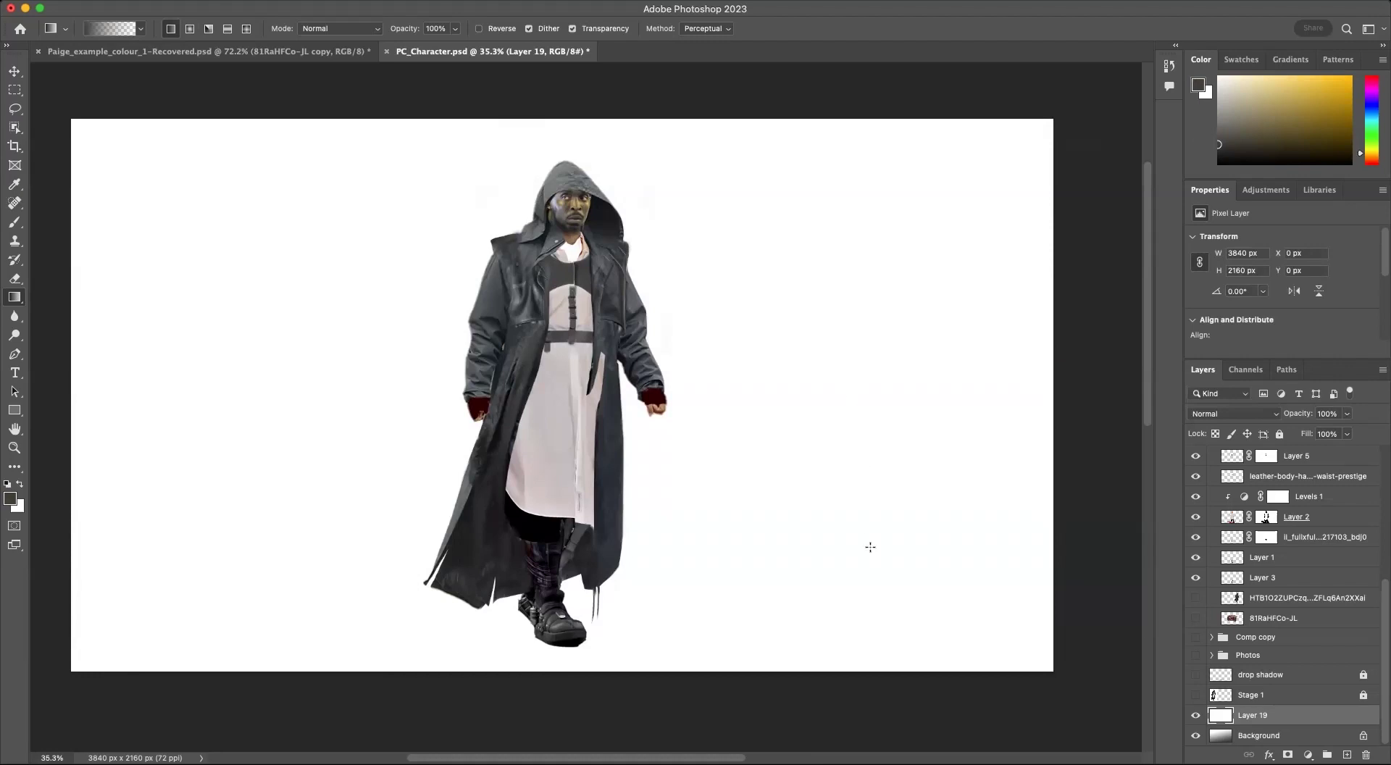
pyautogui.moveTo(842, 693); pyautogui.dragTo(583, 15)
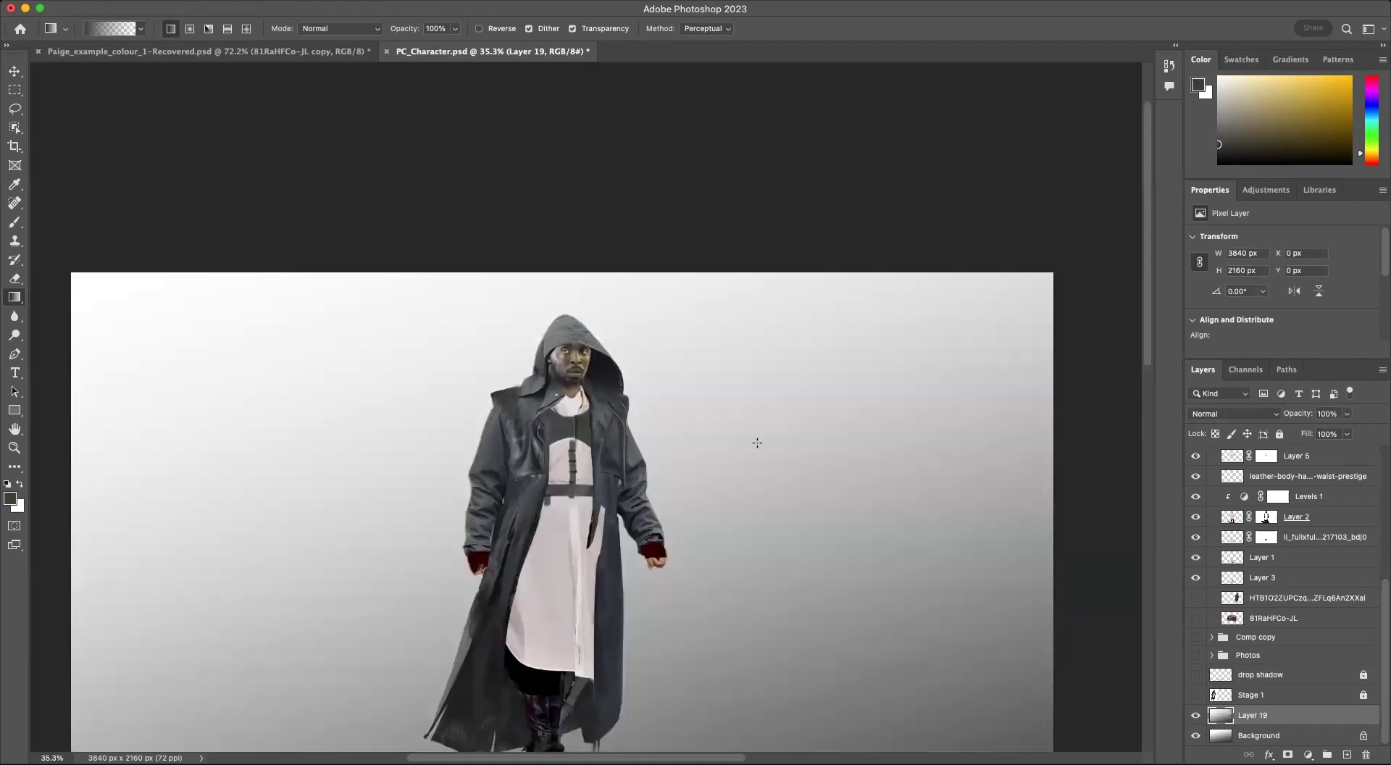
pyautogui.scroll(-4, 757, 443)
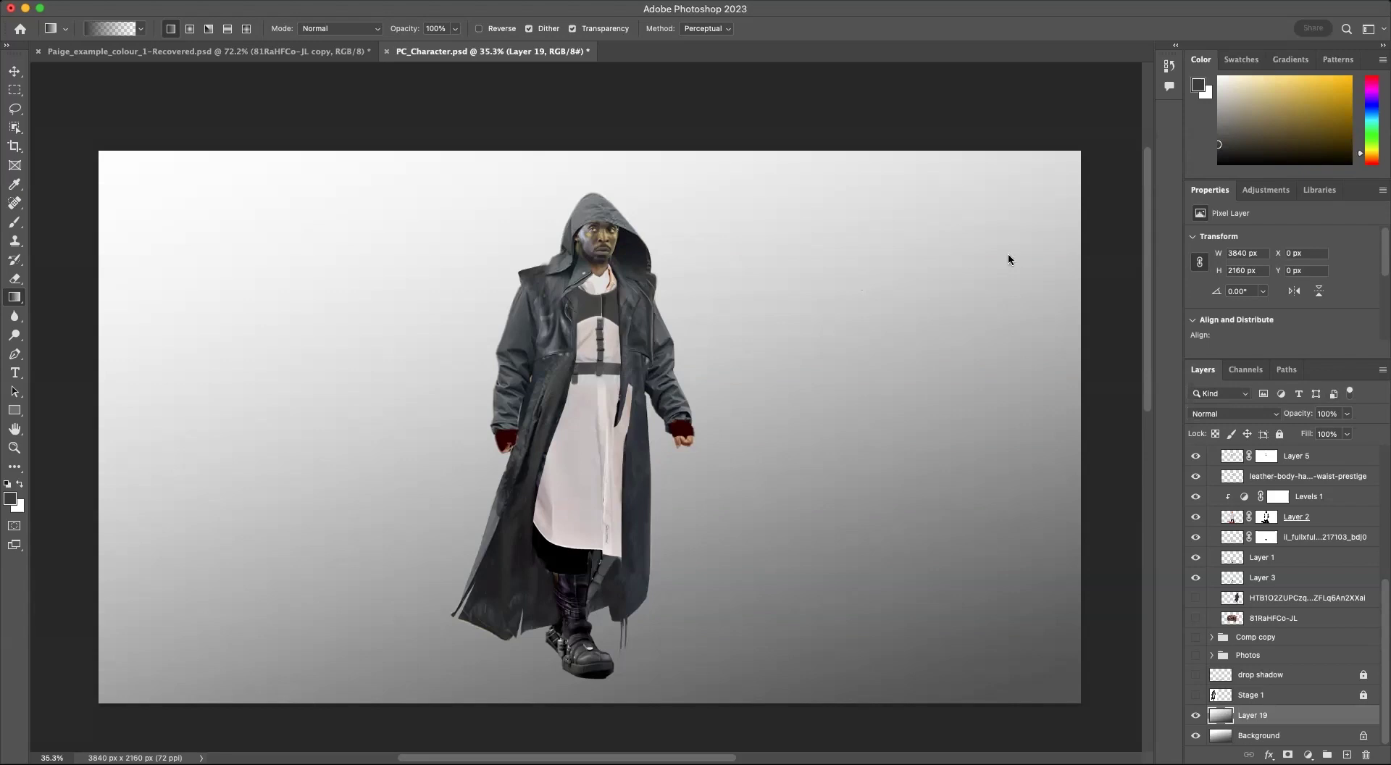
# Step: Delete the backdrop layer above Background, and show and select the drop shadow layer
pyautogui.click(1366, 754)
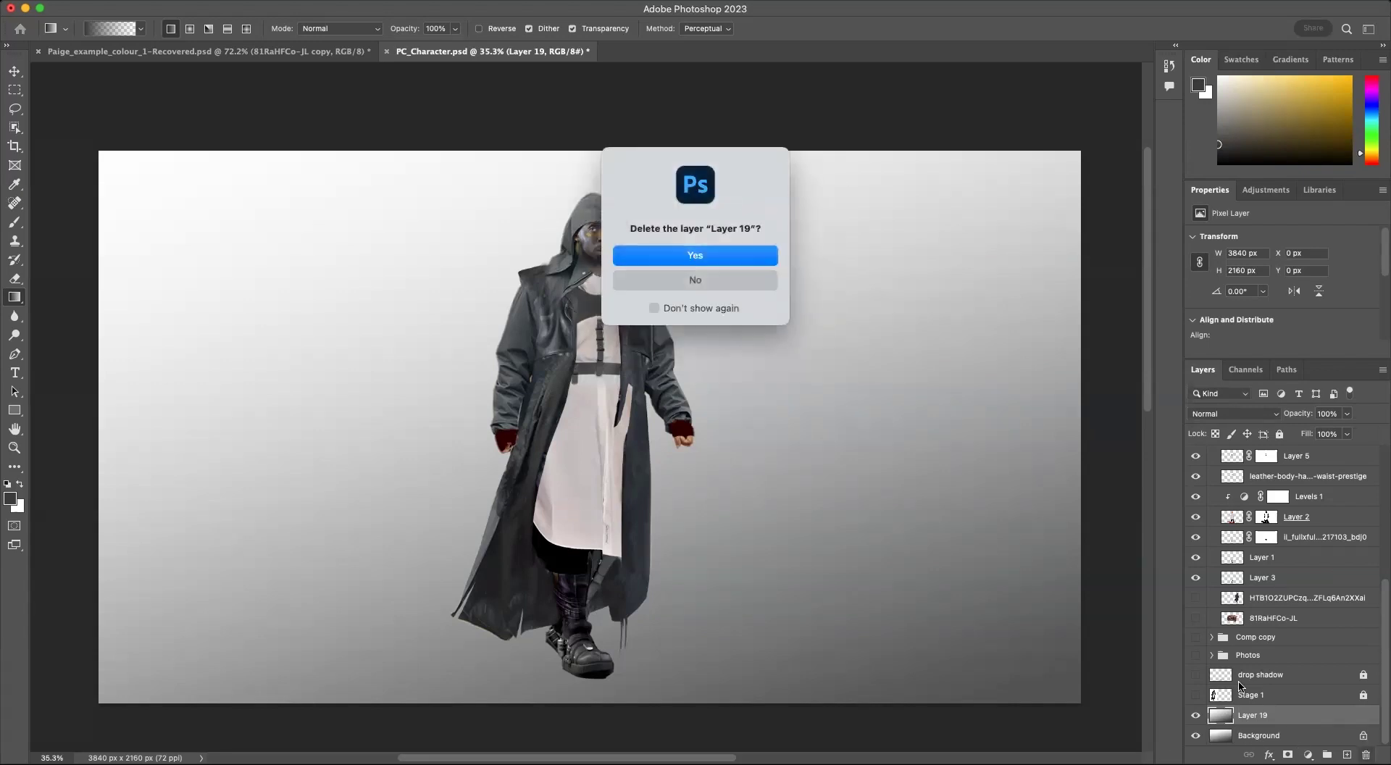
pyautogui.click(742, 257)
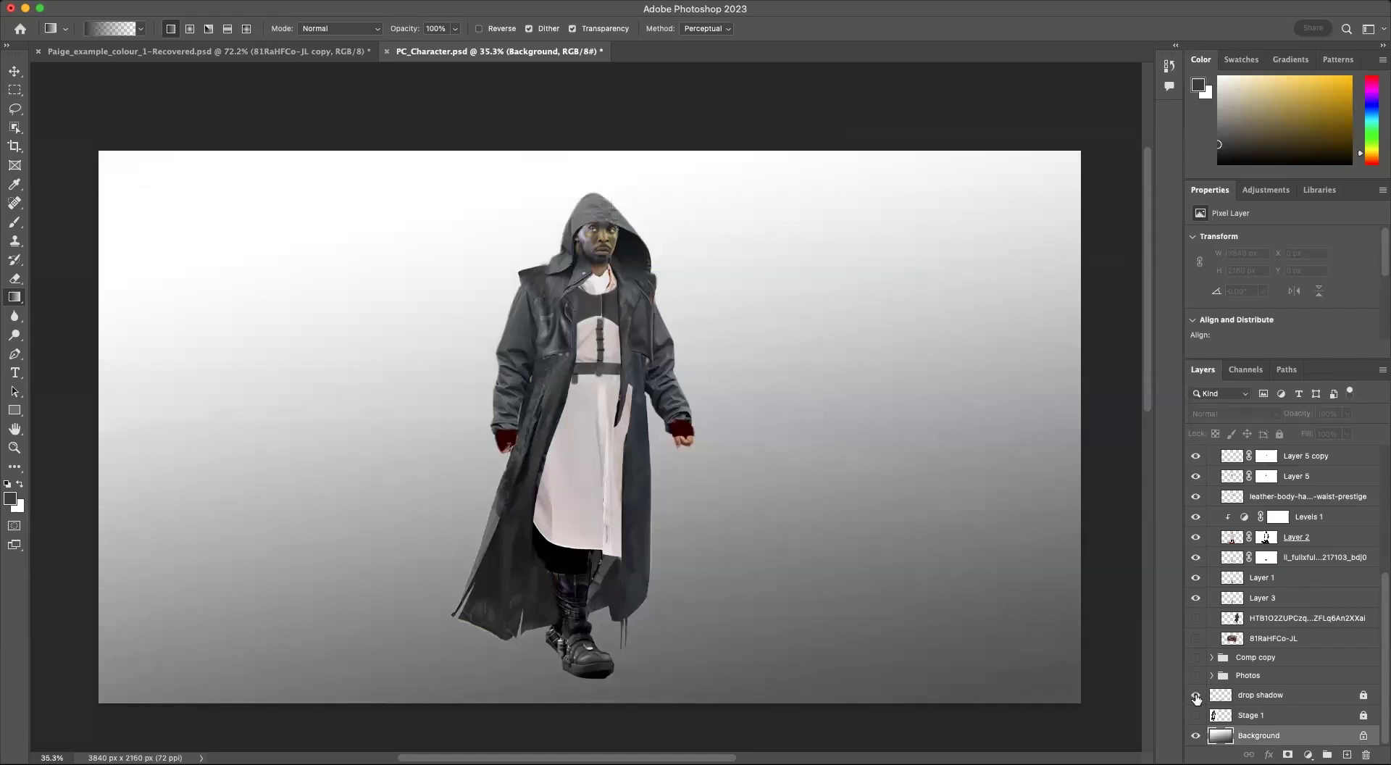
pyautogui.click(1195, 696)
pyautogui.click(1282, 697)
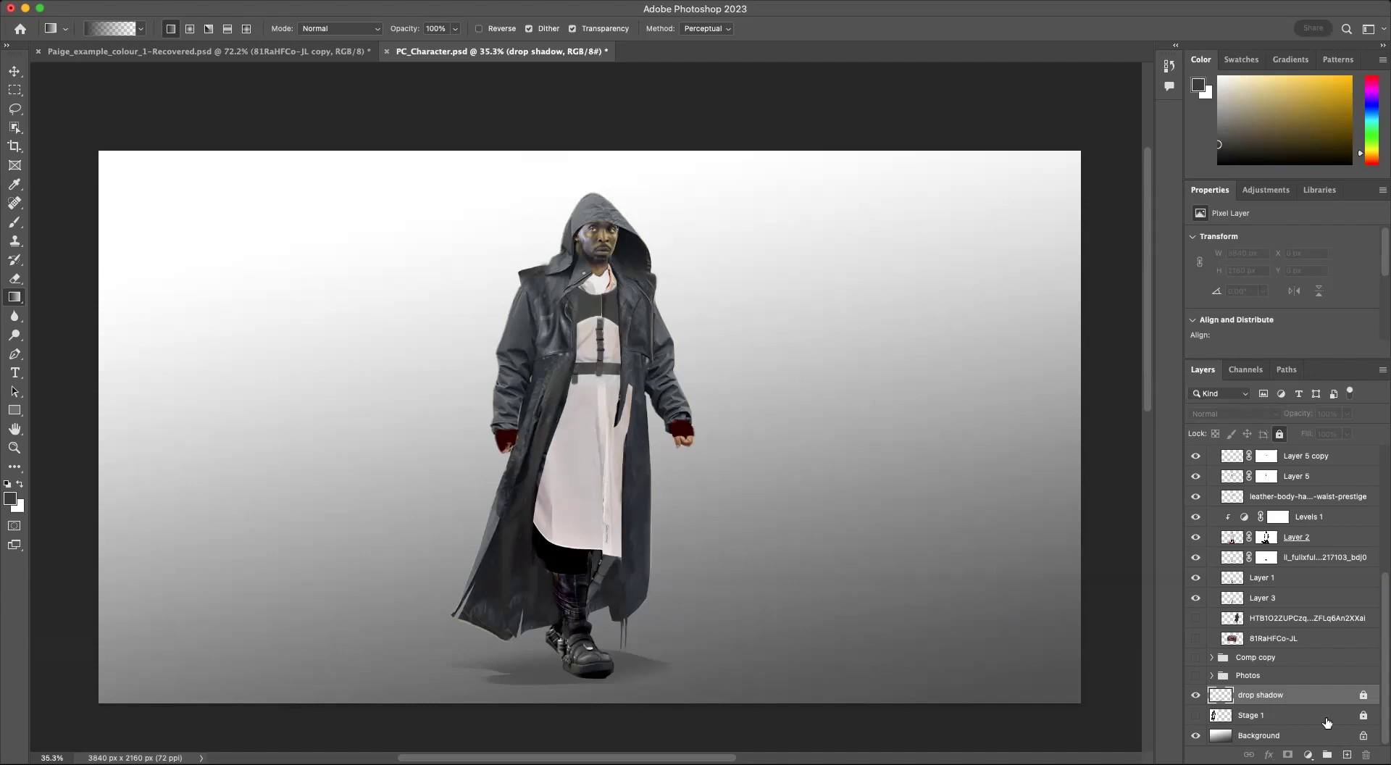
# Step: On a new layer above the drop shadow, lasso a flat shadow shape beside the figure's feet, fill it with a dark grey gradient and deselect
pyautogui.click(1346, 754)
pyautogui.press('l')
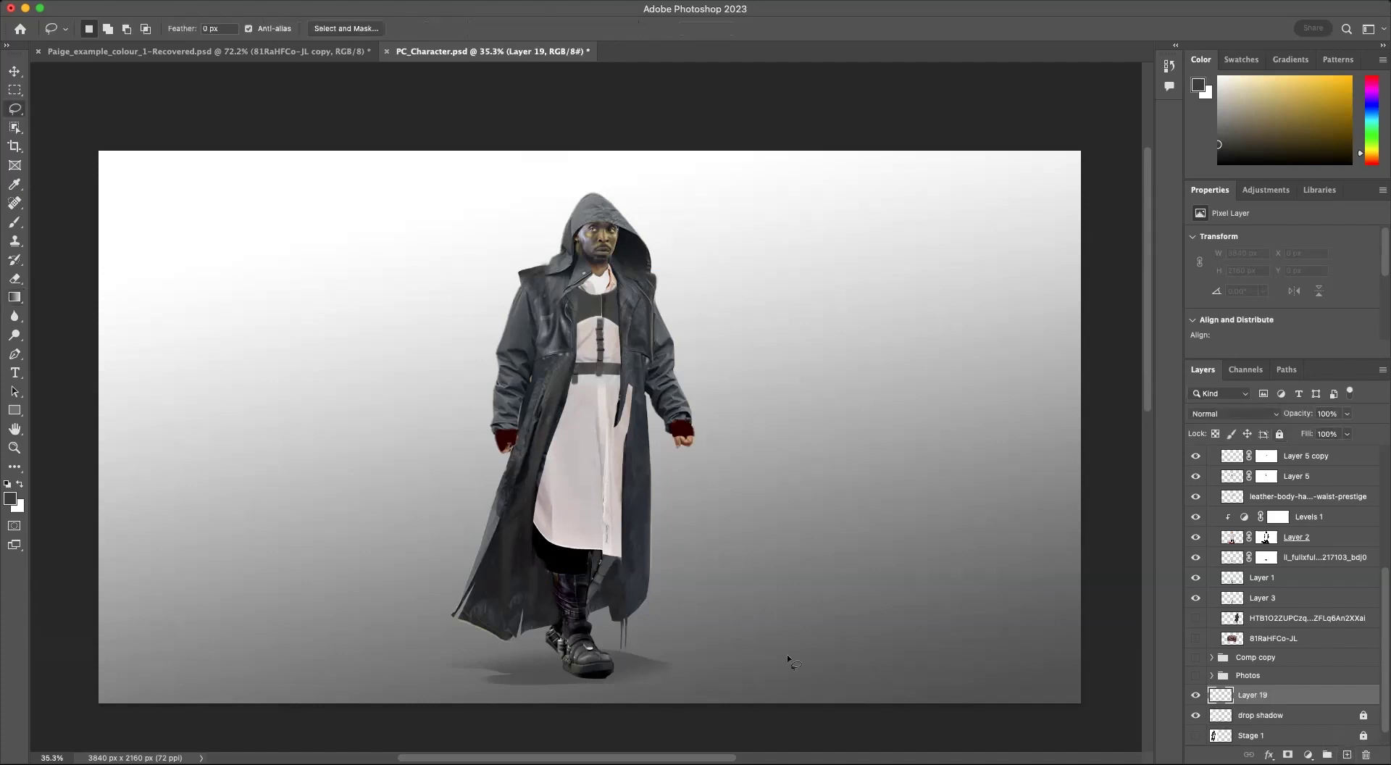
pyautogui.moveTo(826, 655)
pyautogui.mouseDown()
pyautogui.moveTo(934, 670)
pyautogui.moveTo(714, 677)
pyautogui.moveTo(768, 656)
pyautogui.moveTo(940, 652)
pyautogui.mouseUp()
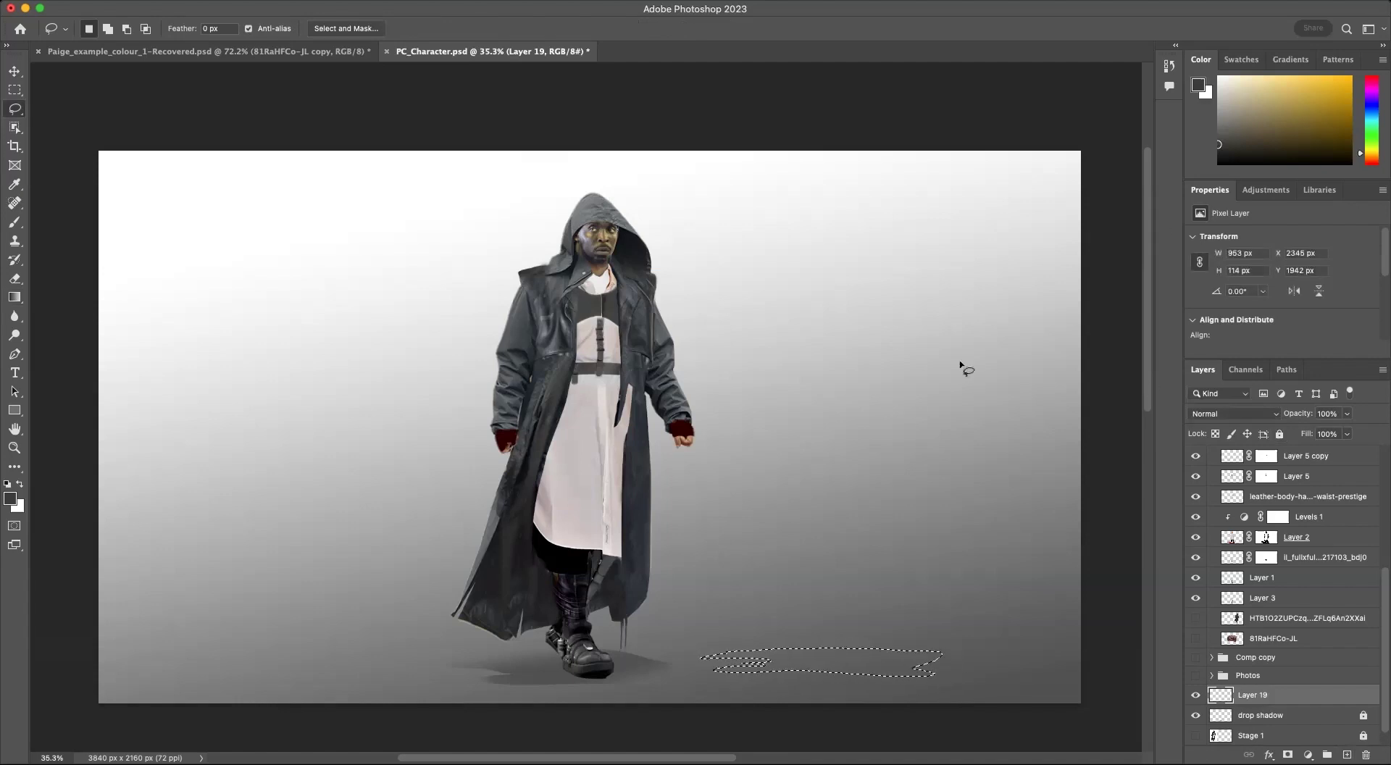
pyautogui.press('g')
pyautogui.moveTo(928, 398); pyautogui.dragTo(930, 399)
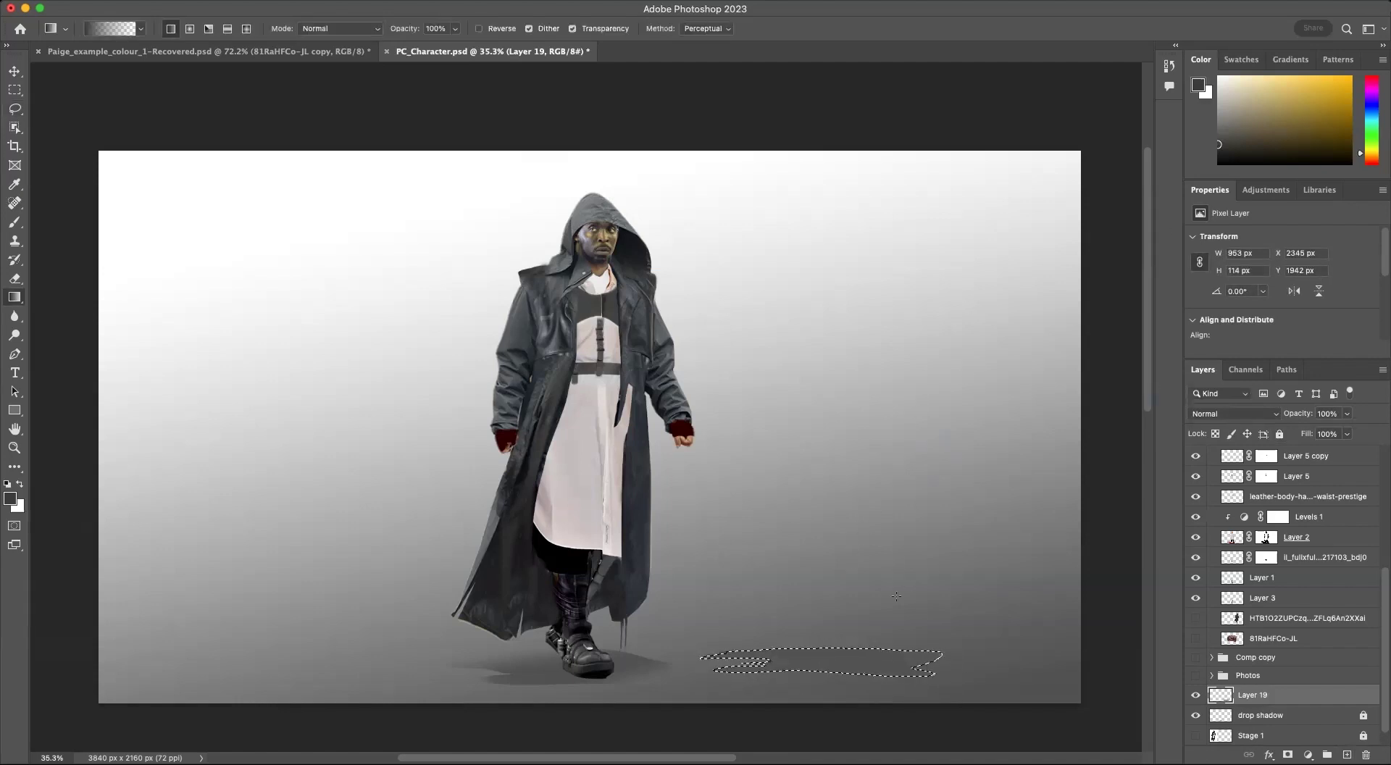
pyautogui.press('m')
pyautogui.hotkey('ctrl', 'd')
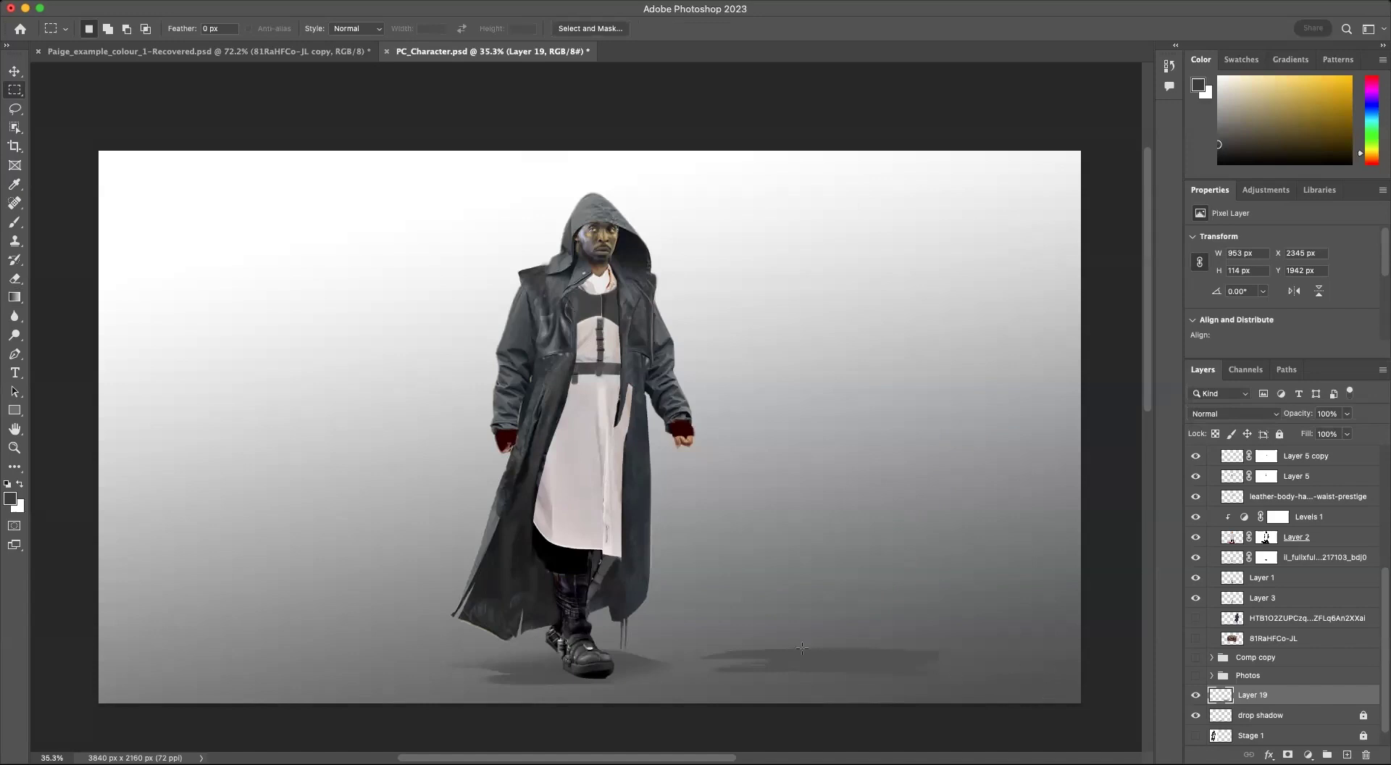
# Step: Soften the ends of the sample shadow shape with a Soft Round eraser at 400 px, and delete its layer
pyautogui.press('e')
pyautogui.click(104, 29)
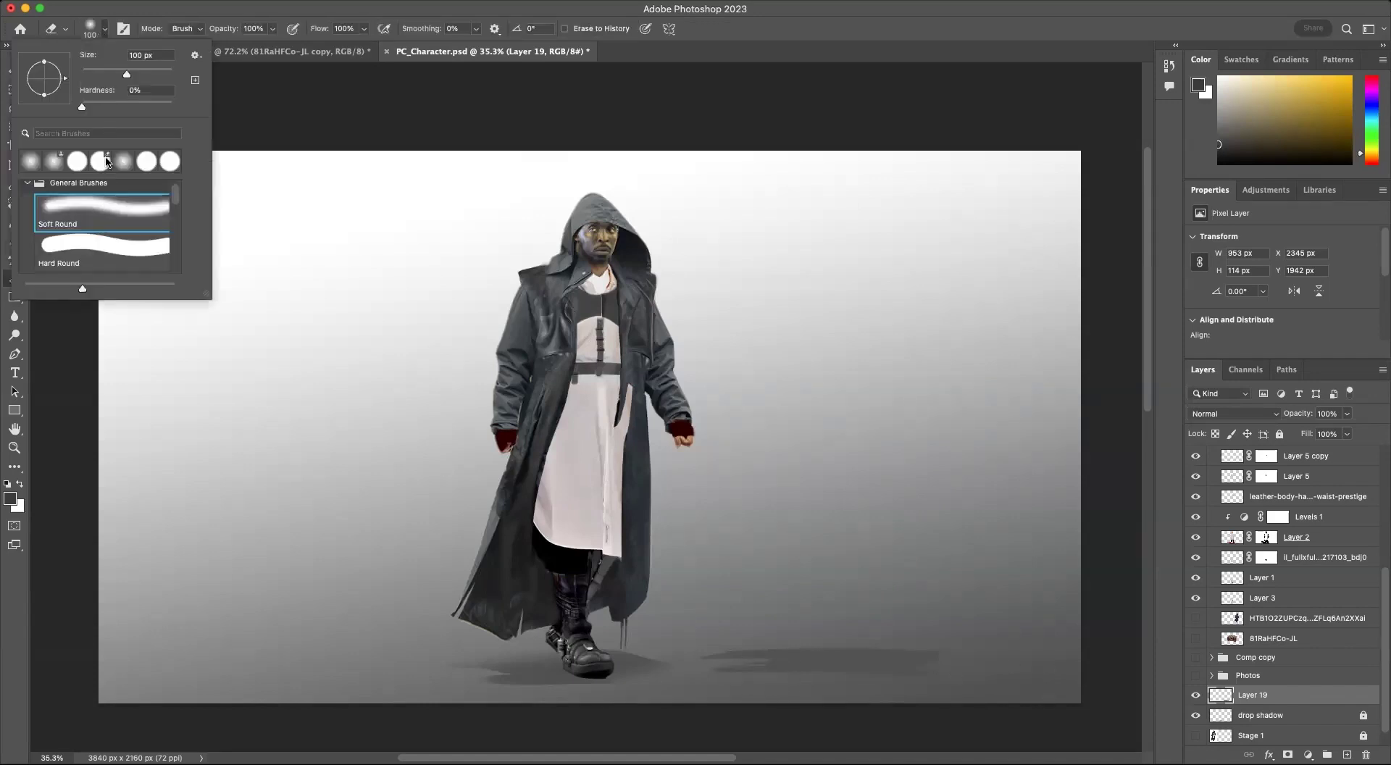
pyautogui.click(250, 24)
pyautogui.press(']')
pyautogui.press(']')
pyautogui.press(']')
pyautogui.press(']')
pyautogui.press(']')
pyautogui.press(']')
pyautogui.press(']')
pyautogui.moveTo(737, 662); pyautogui.dragTo(735, 646)
pyautogui.moveTo(908, 639); pyautogui.dragTo(1102, 648)
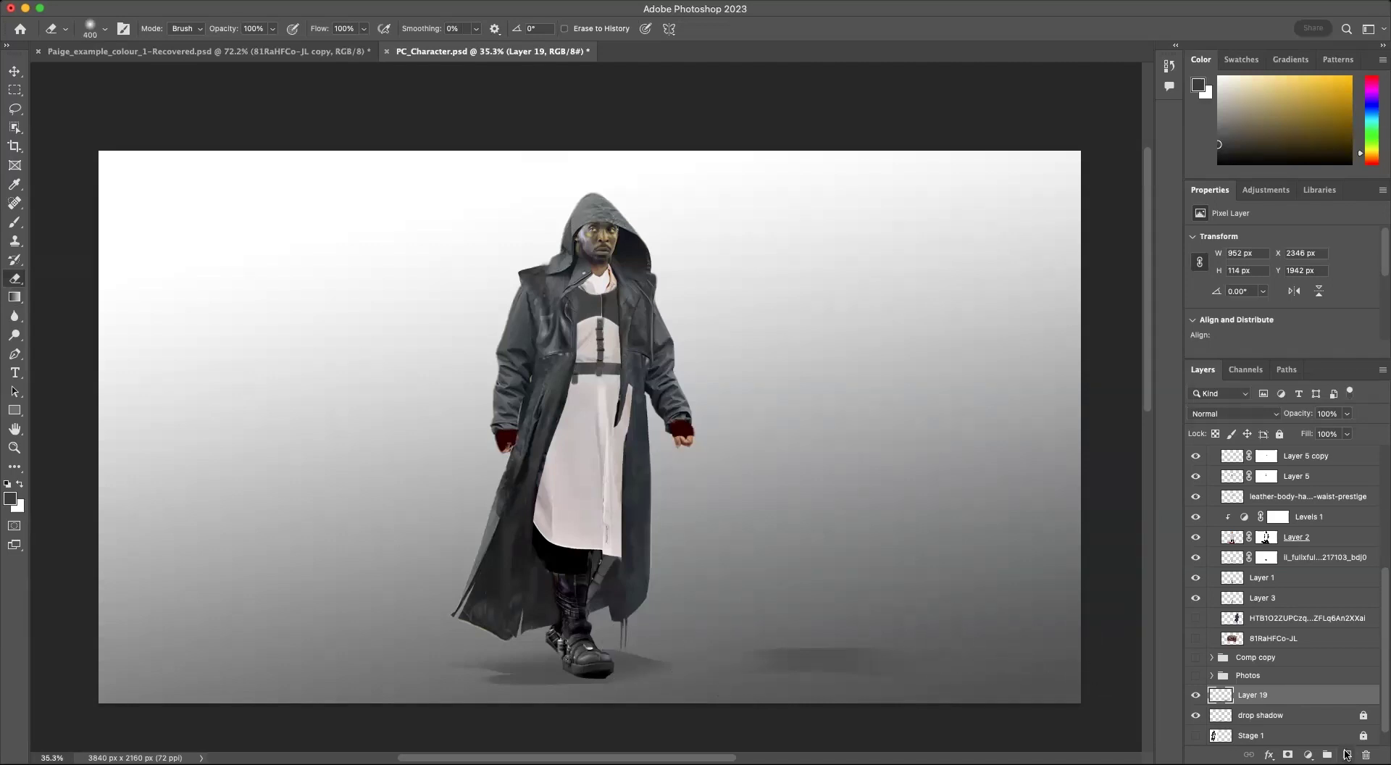
pyautogui.click(1366, 755)
pyautogui.click(742, 257)
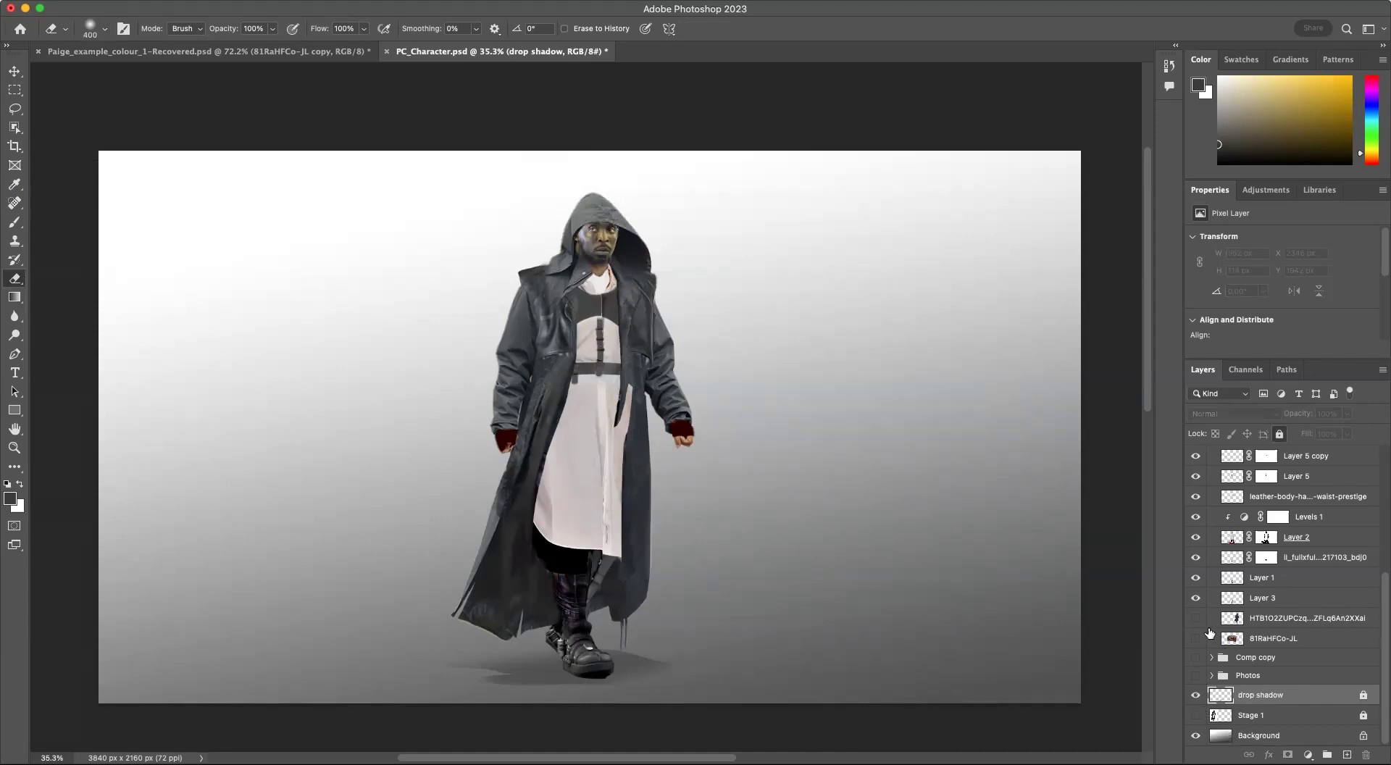
# Step: Select the Levels 3 adjustment layer, and hide the Background and drop shadow layers to isolate the figure
pyautogui.moveTo(1383, 580); pyautogui.dragTo(1383, 495)
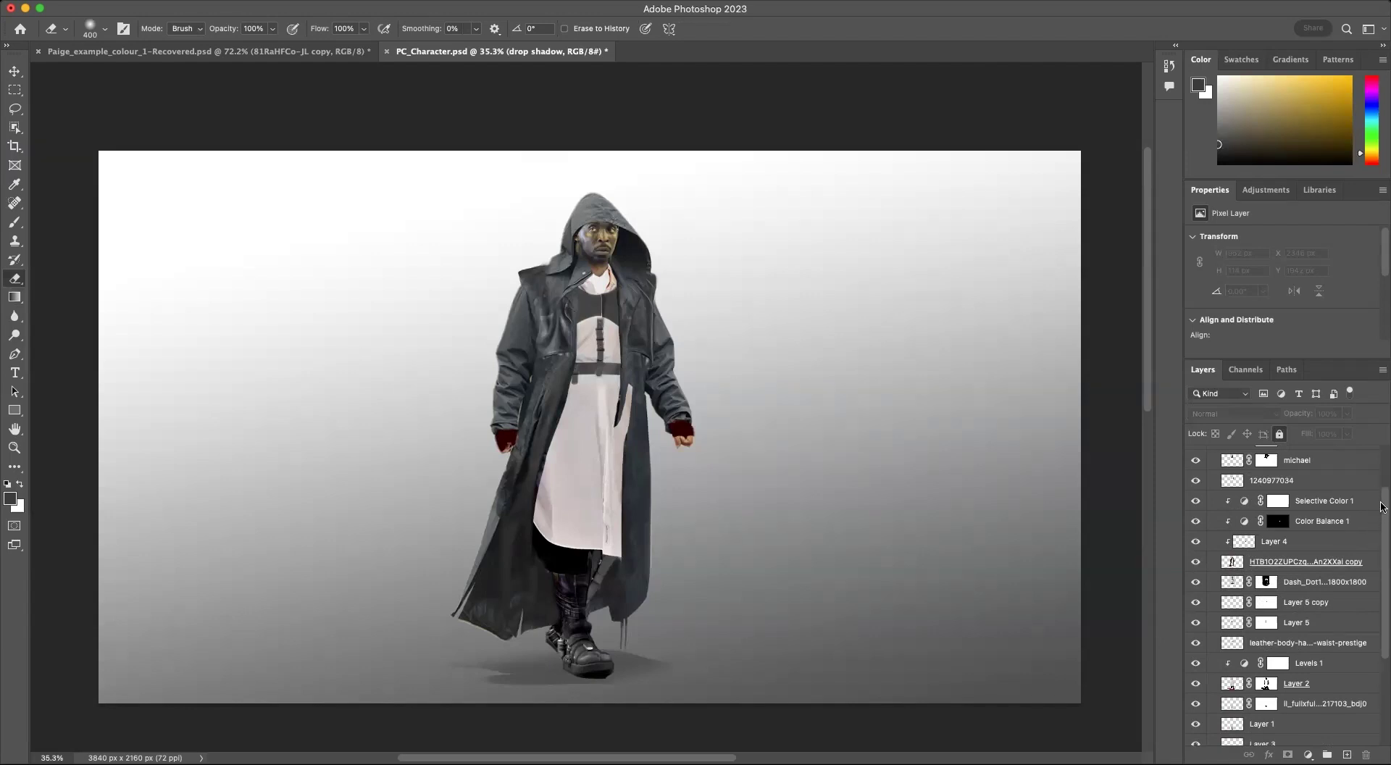
pyautogui.moveTo(1382, 499); pyautogui.dragTo(1383, 461)
pyautogui.click(1230, 512)
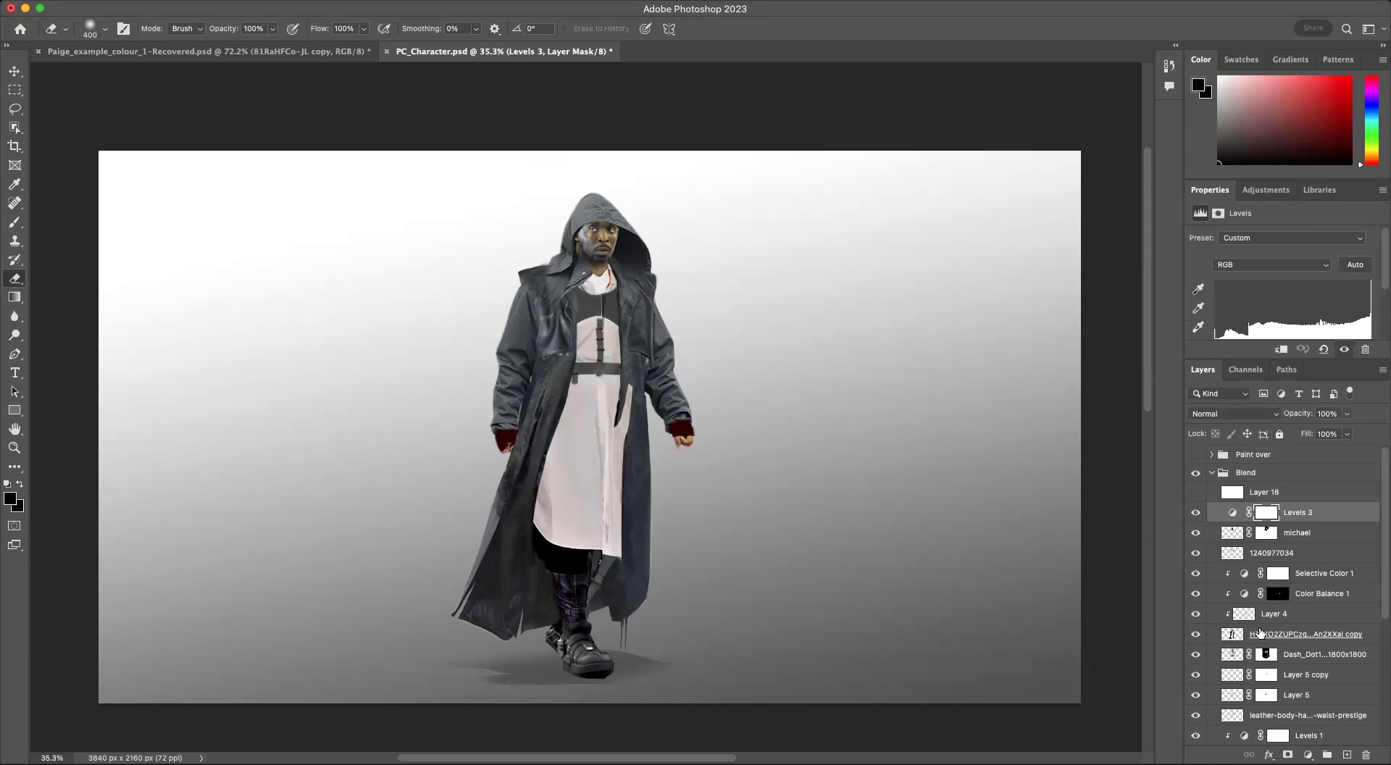
pyautogui.scroll(-10, 1267, 633)
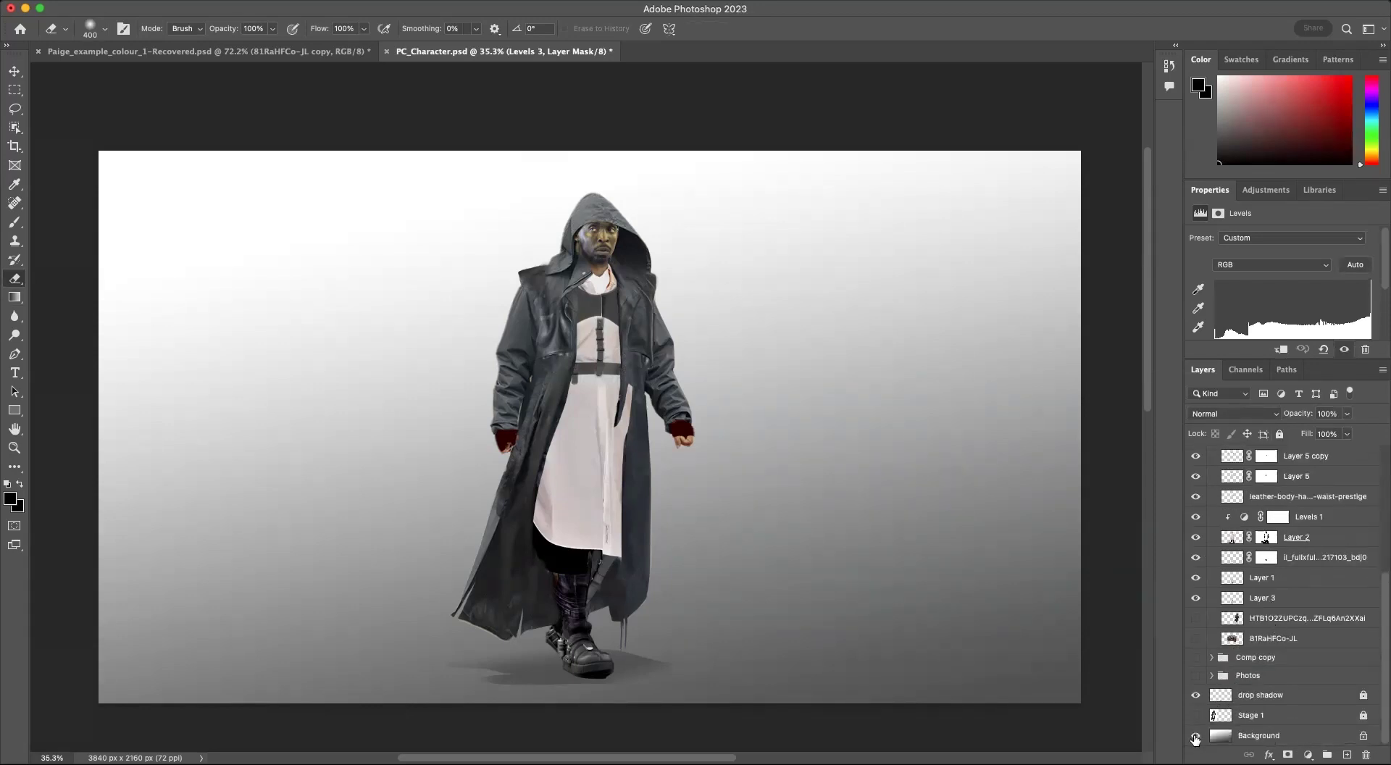
pyautogui.click(1195, 736)
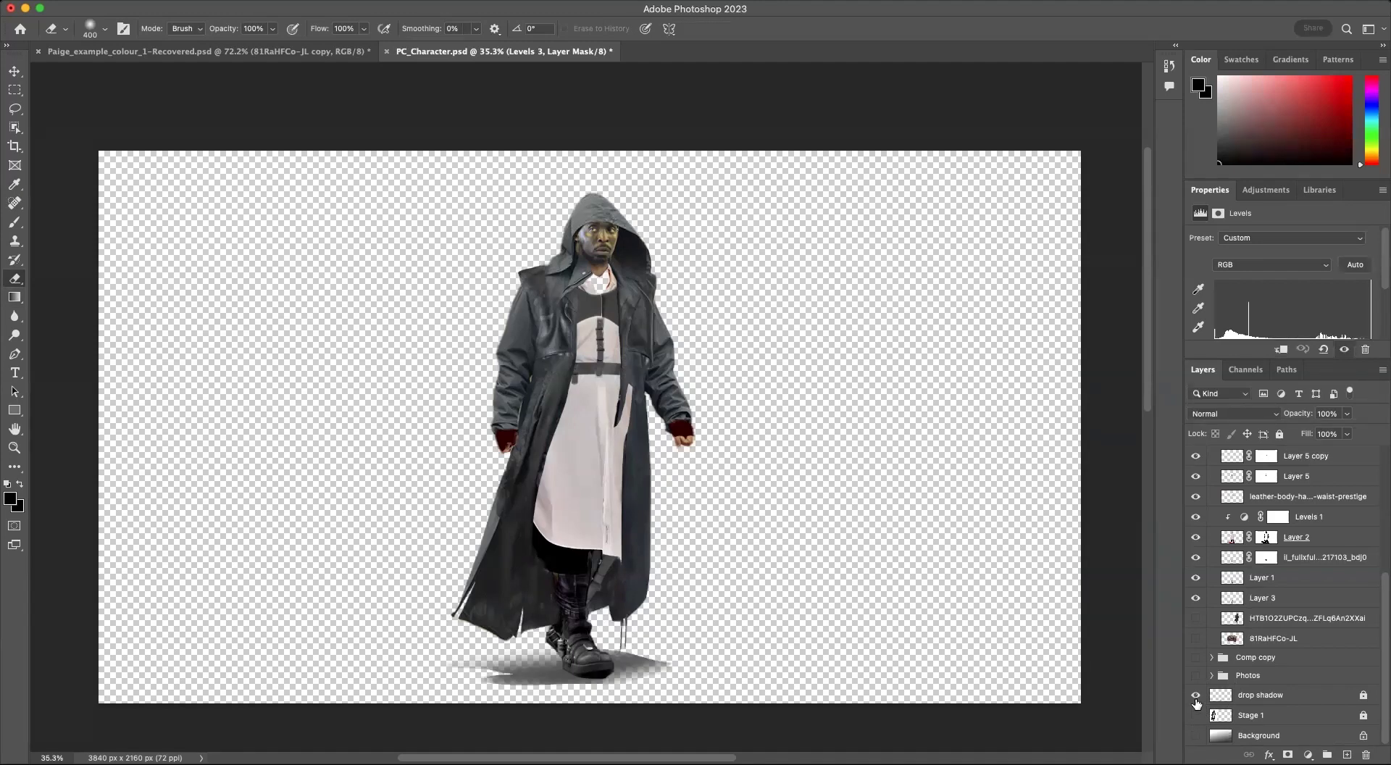
pyautogui.click(1196, 696)
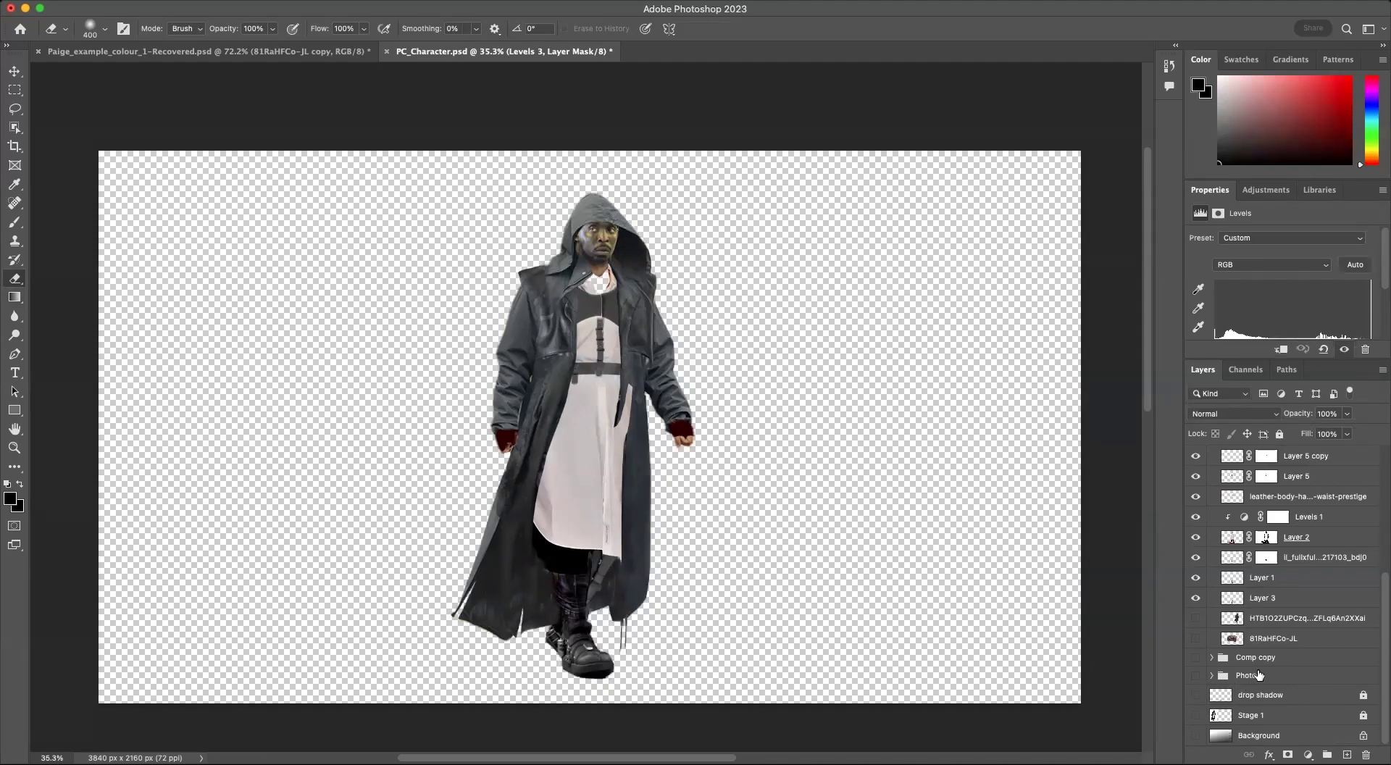
# Step: Compare the figure with and without Levels 3, and stamp all visible layers into a new merged layer above it
pyautogui.scroll(5, 1257, 677)
pyautogui.scroll(3, 1257, 677)
pyautogui.click(1196, 513)
pyautogui.click(1197, 513)
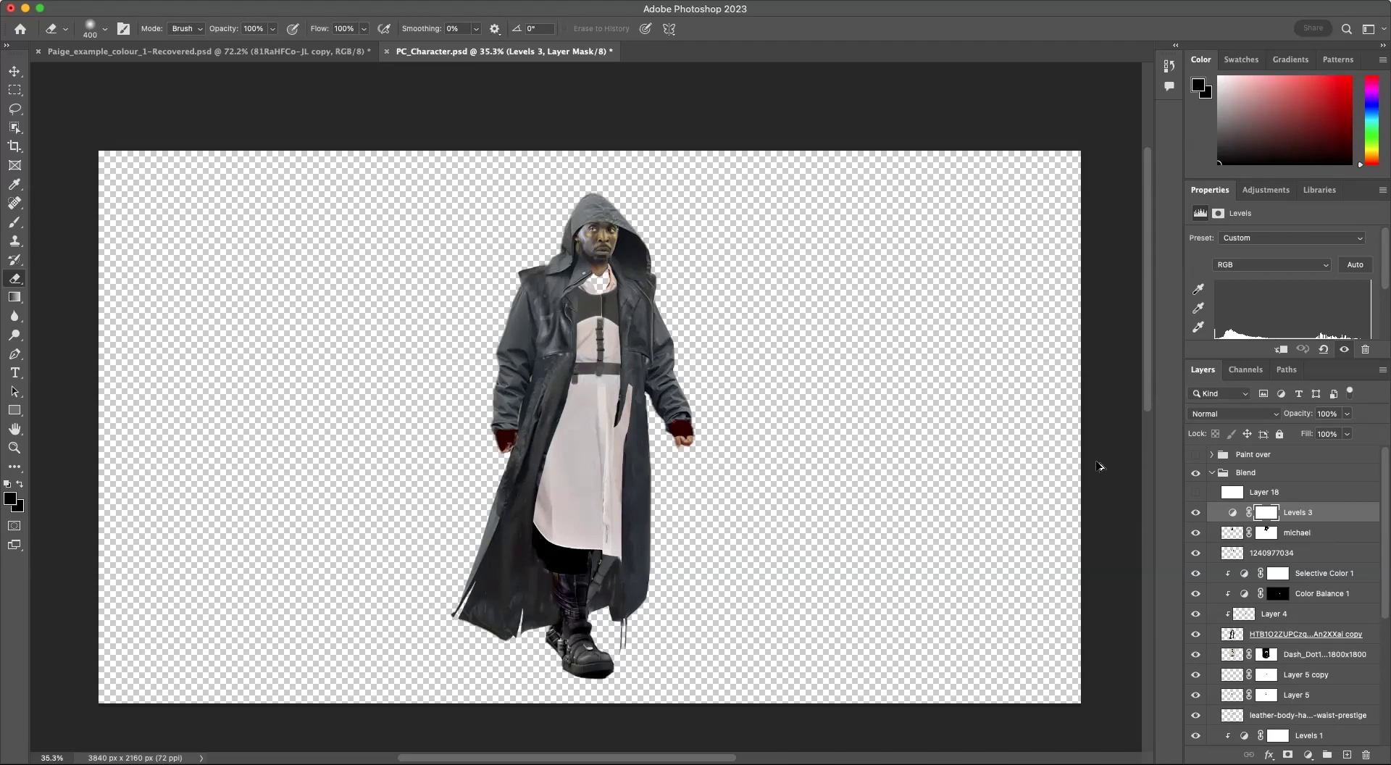
pyautogui.press('super+alt+shift+e')
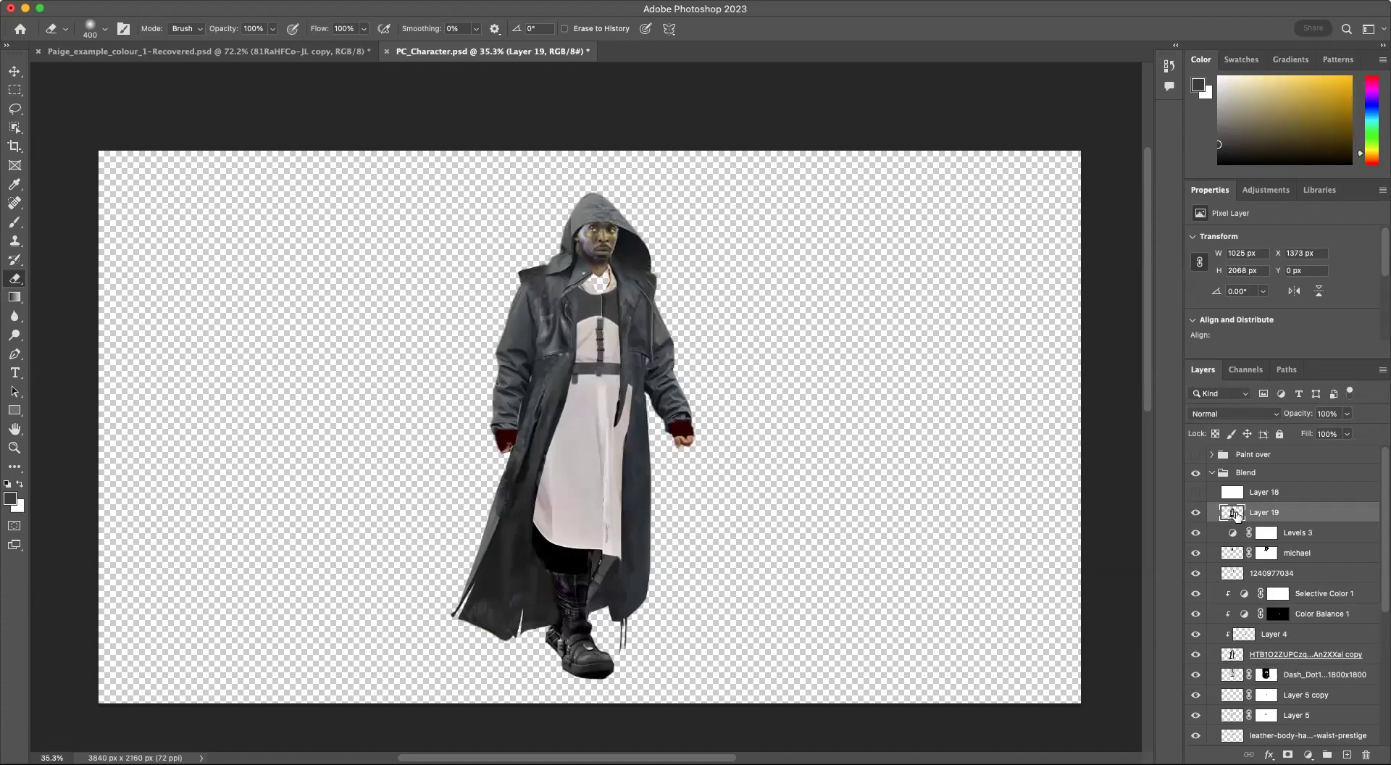
# Step: Load the merged figure's outline as a selection and create a new group masked to that selection
pyautogui.press('super+plus')
pyautogui.keyDown('super'); pyautogui.click(1233, 513); pyautogui.keyUp('super')
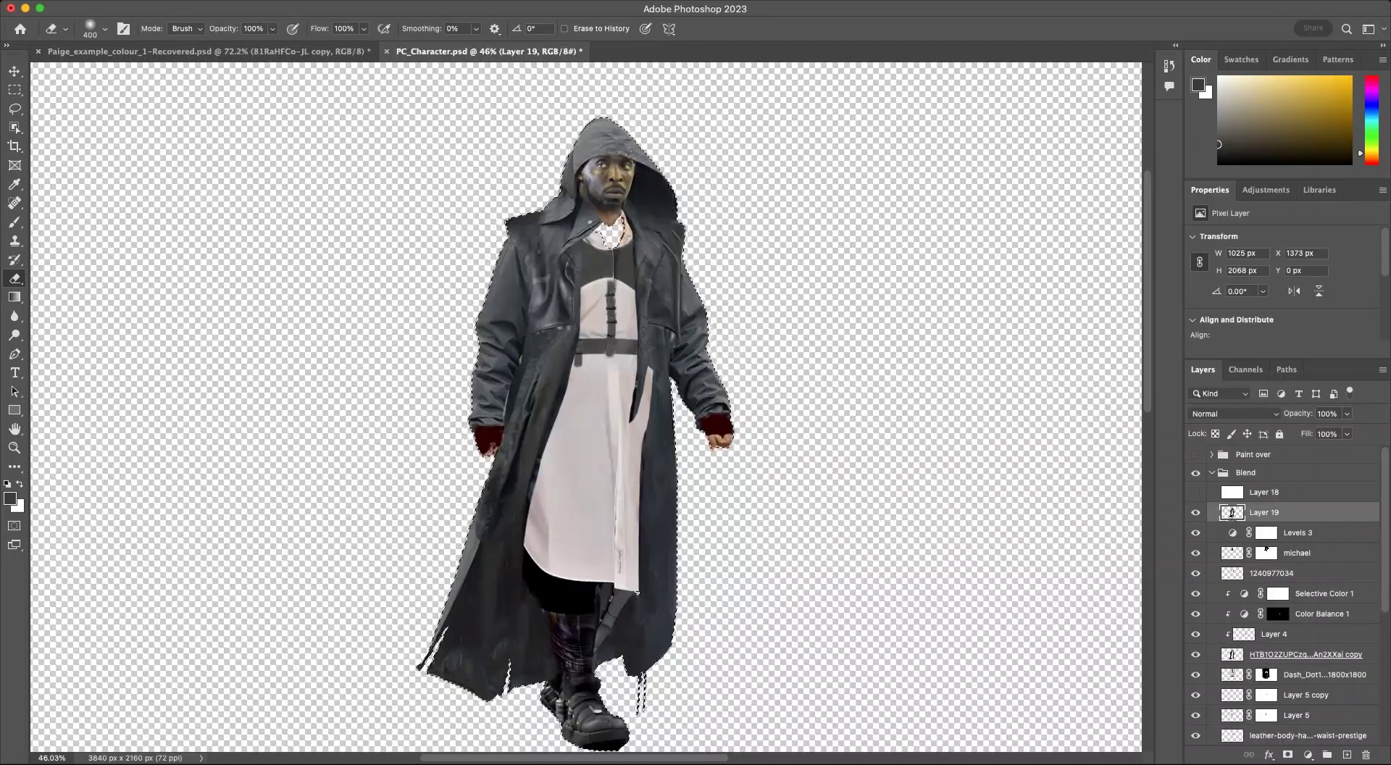
pyautogui.press('l')
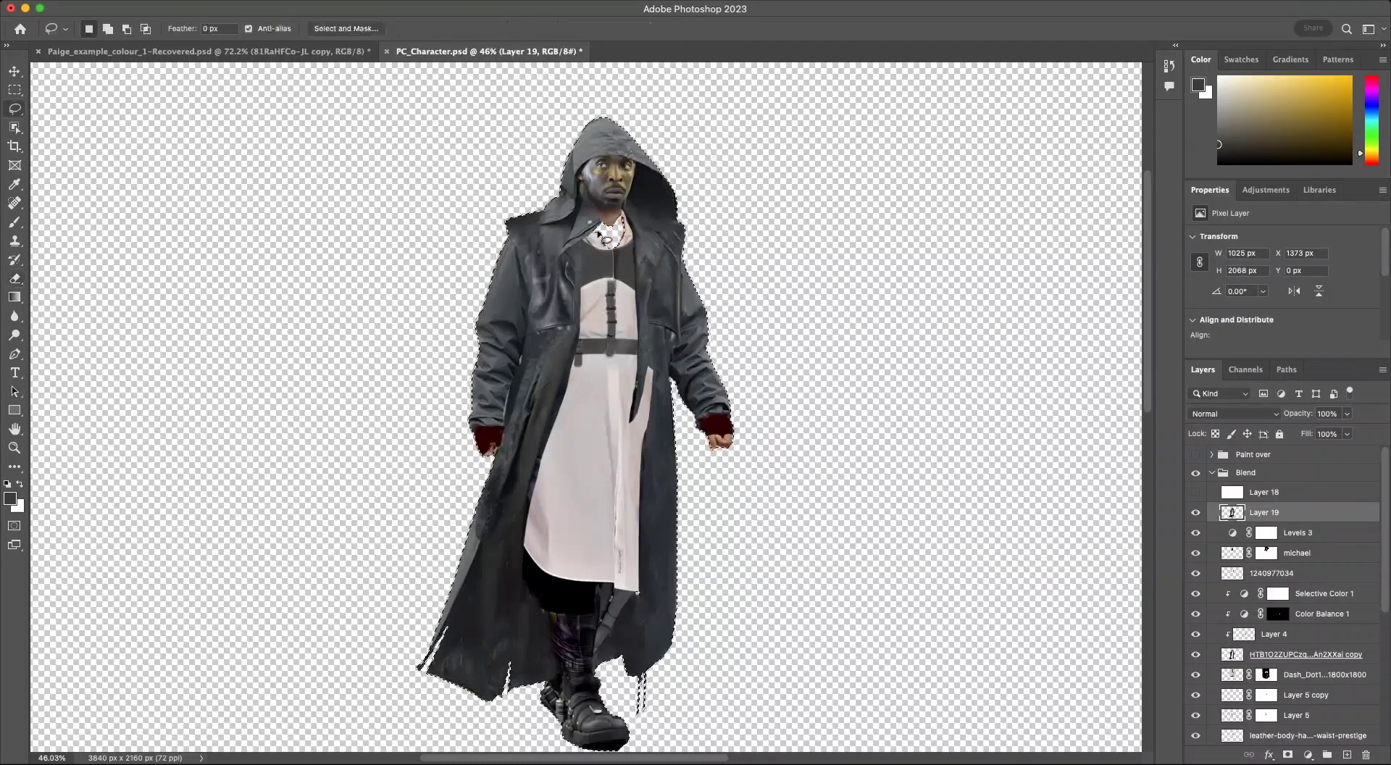
pyautogui.press('shift')
pyautogui.moveTo(648, 205); pyautogui.dragTo(641, 210)
pyautogui.click(1328, 754)
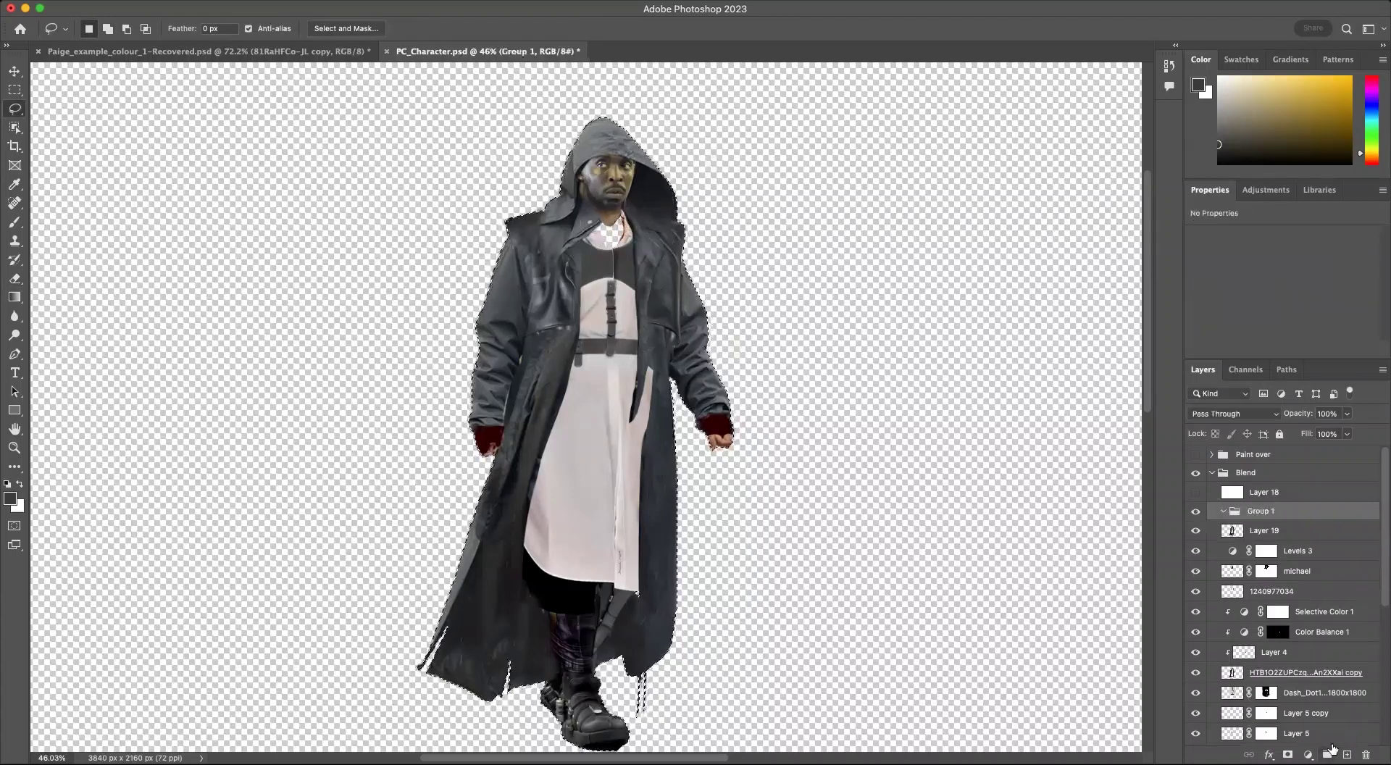
pyautogui.click(1289, 754)
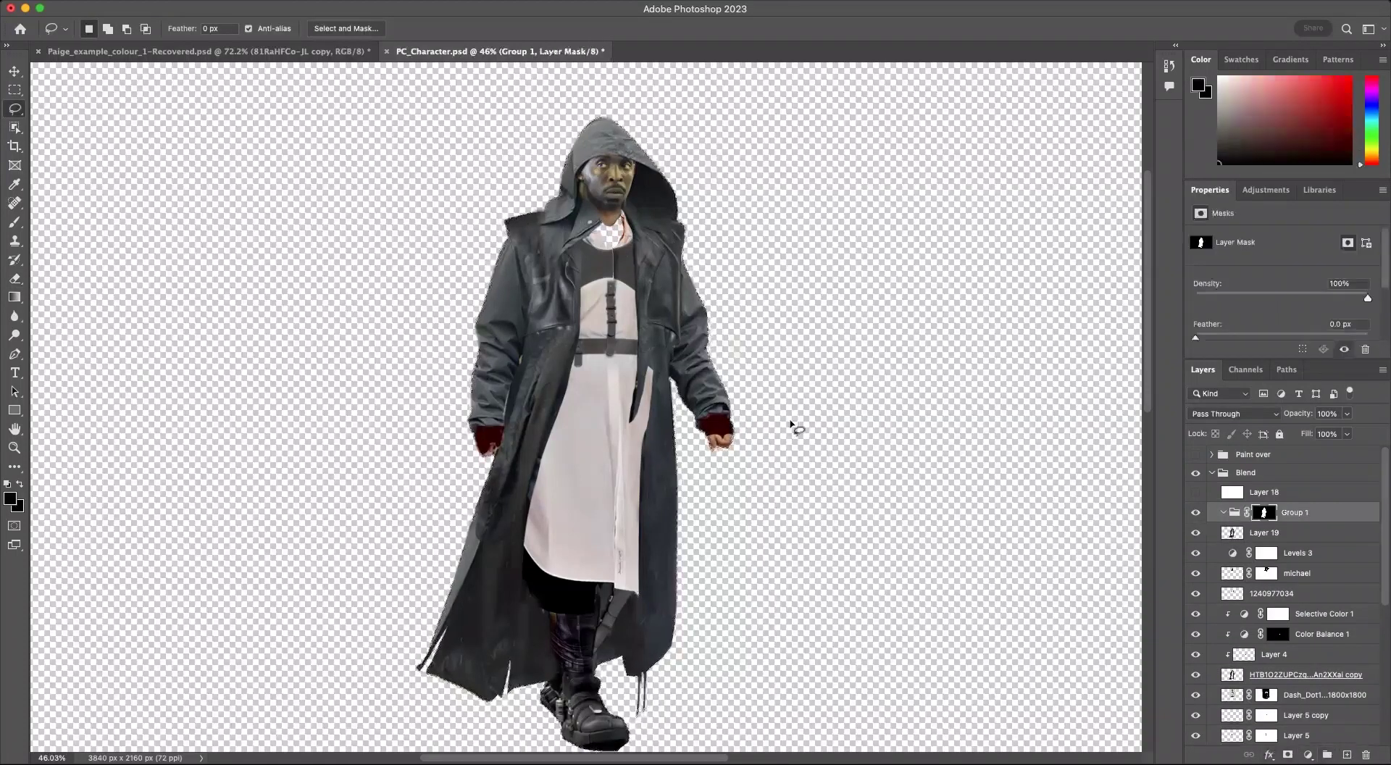
# Step: Delete the merged figure layer and add an empty layer inside the masked group
pyautogui.click(1228, 534)
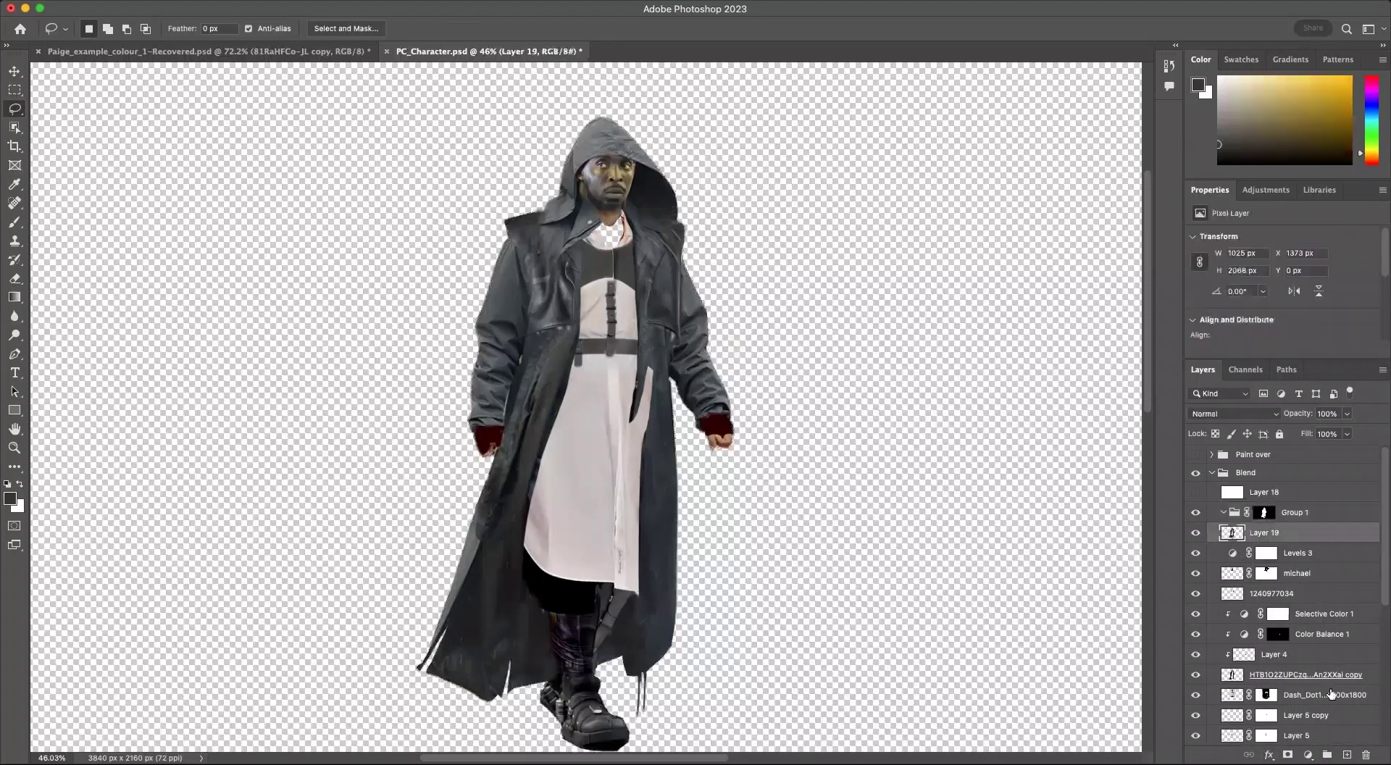
pyautogui.click(1366, 754)
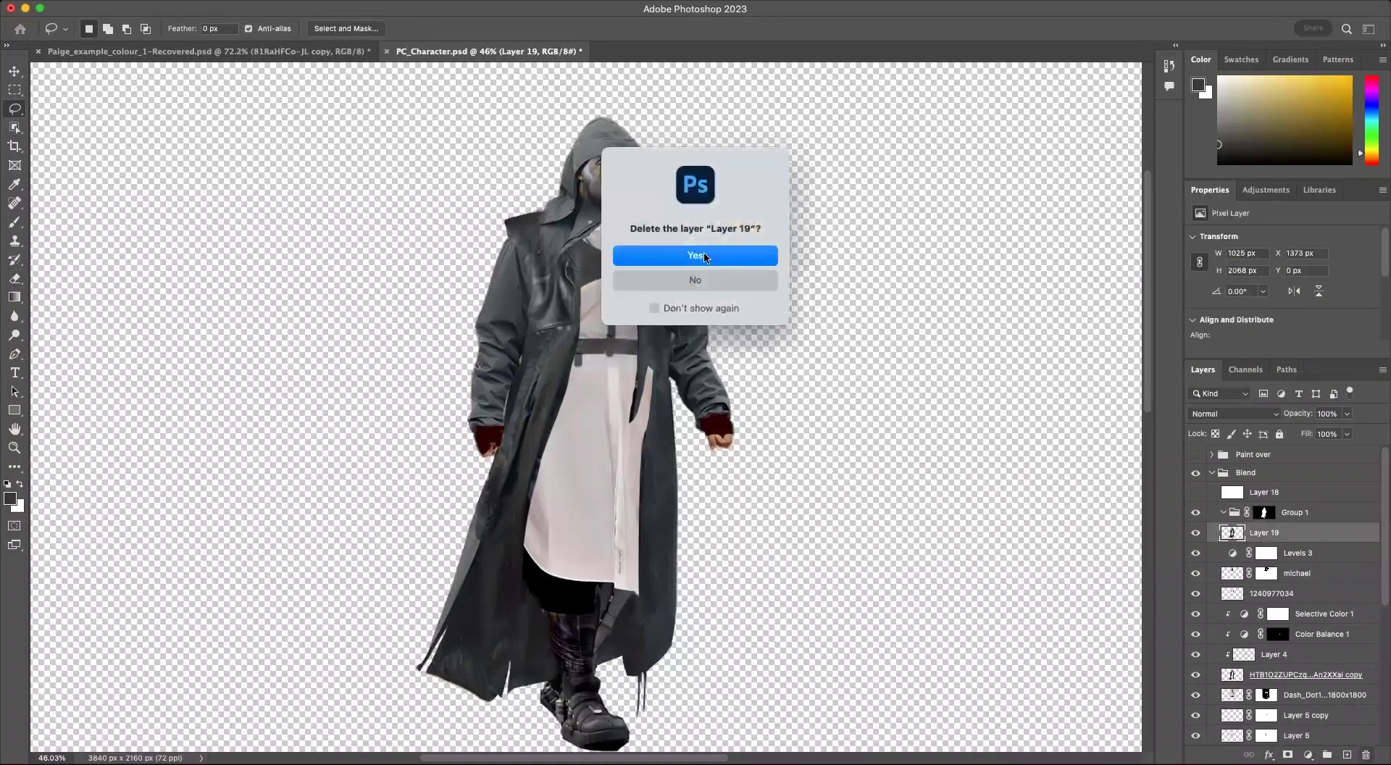
pyautogui.click(704, 256)
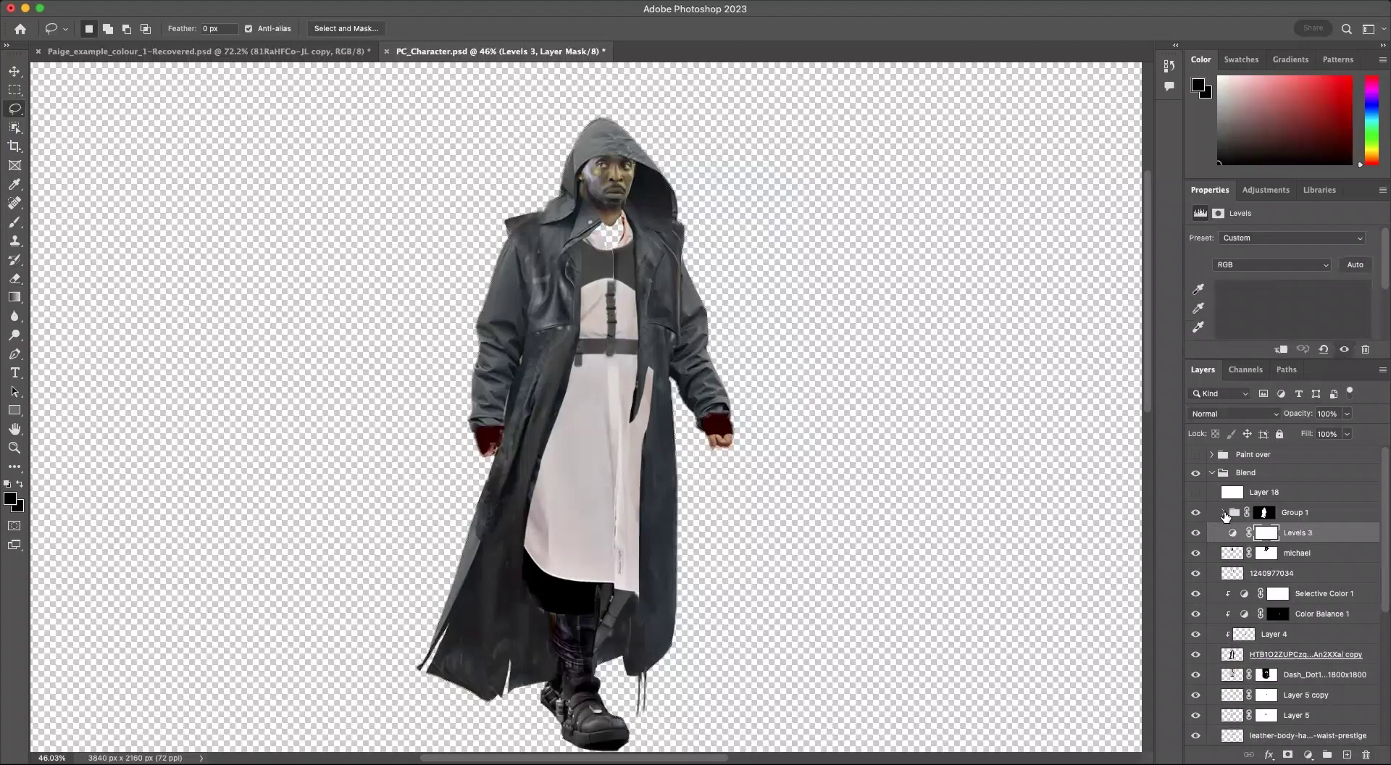
pyautogui.click(1264, 513)
pyautogui.press('super+z')
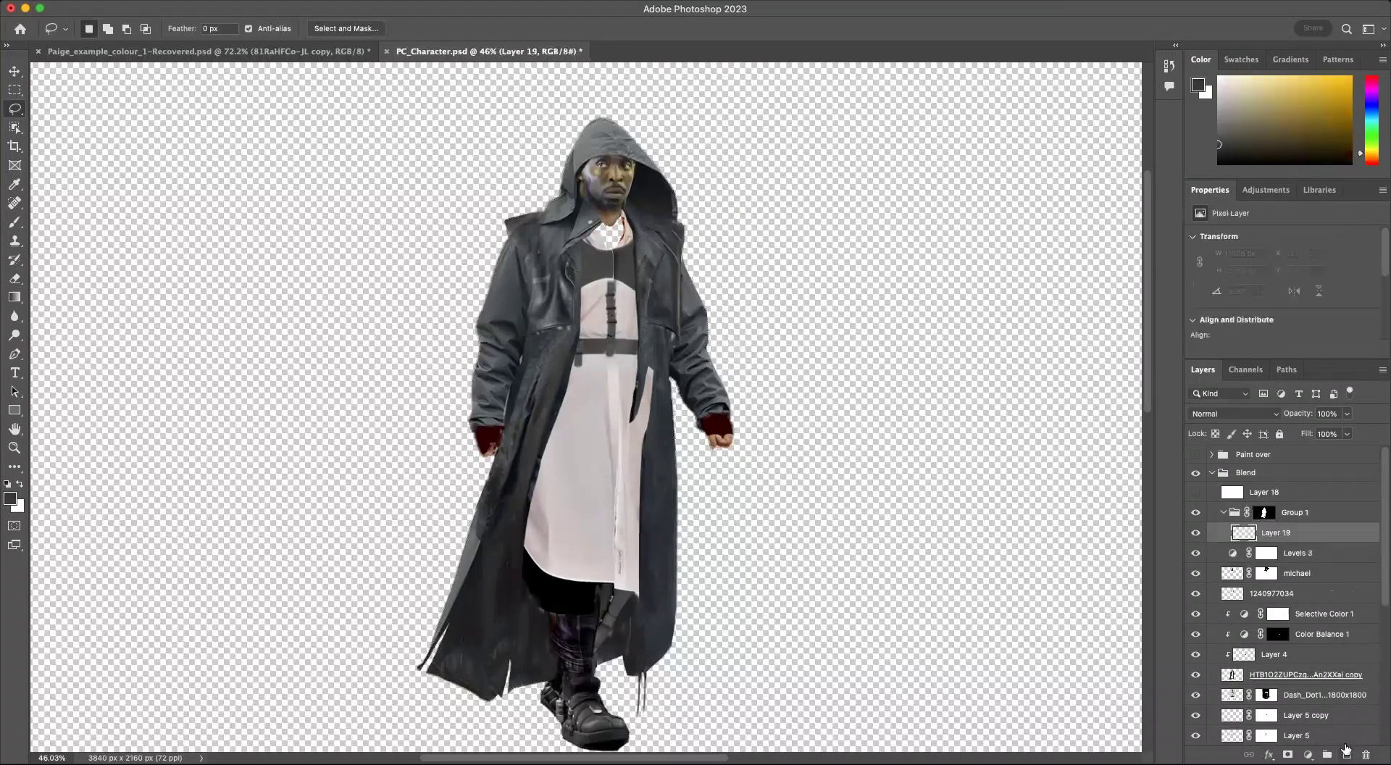
# Step: Try a bright yellow to transparent gradient across the figure from left to right on the group's empty layer, and undo it
pyautogui.click(1350, 76)
pyautogui.press('g')
pyautogui.moveTo(341, 388); pyautogui.dragTo(958, 400)
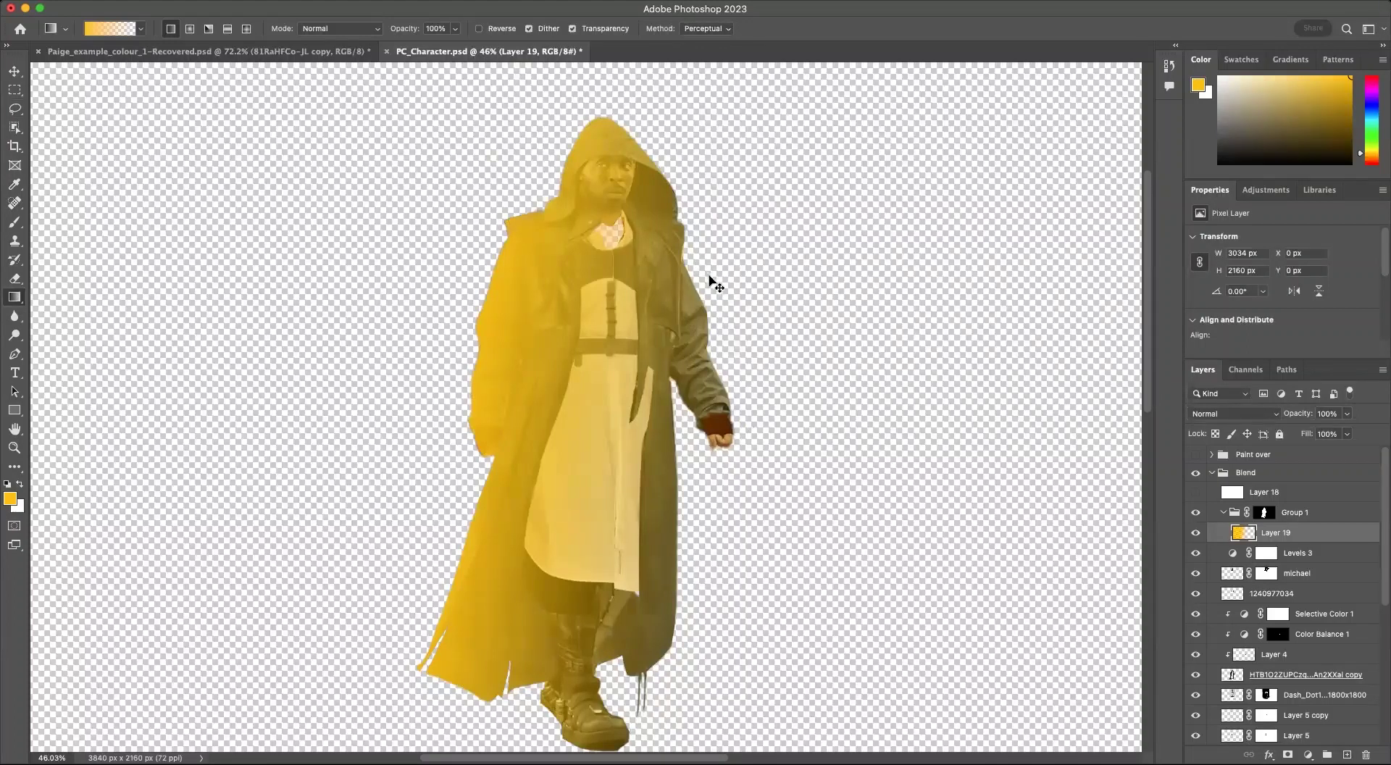
pyautogui.press('super+z')
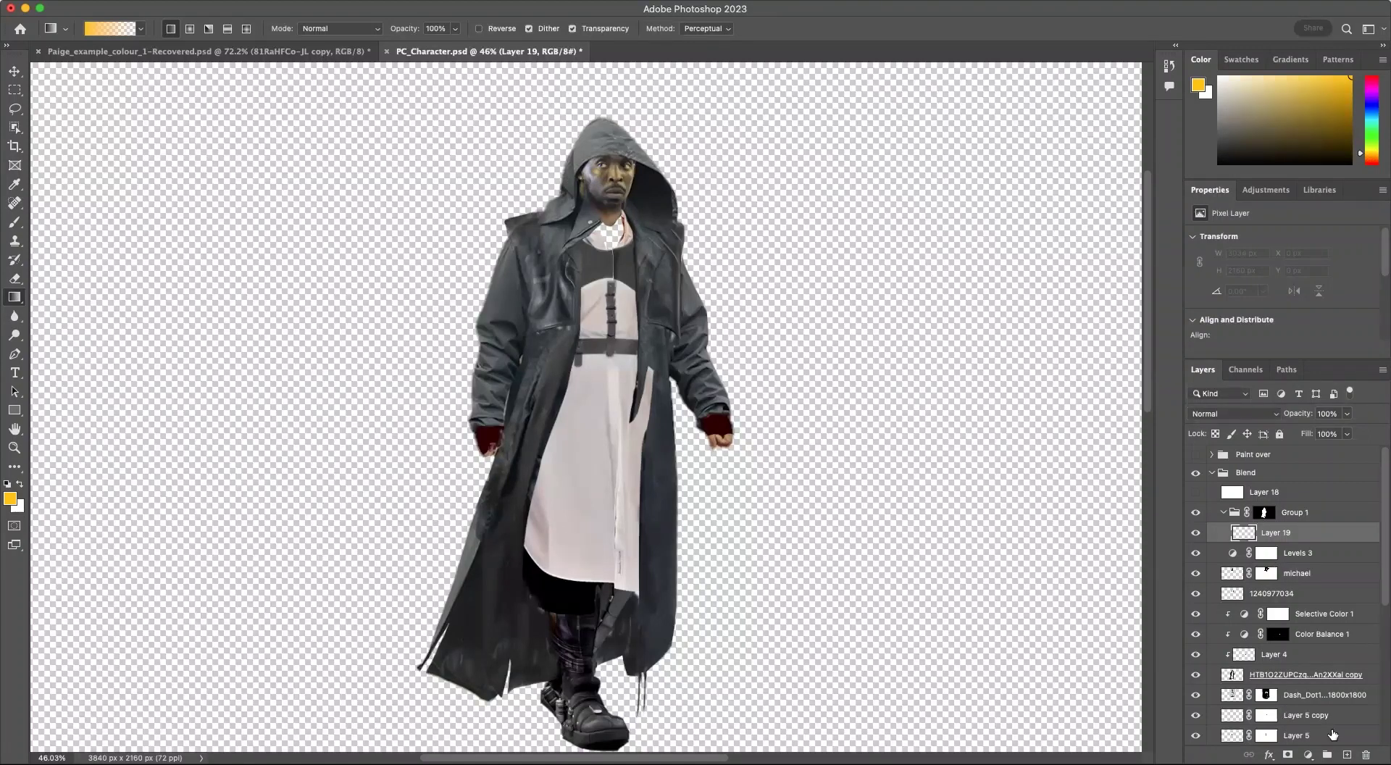
# Step: Make the empty layer inside the masked group active and set the foreground colour to a dark navy blue
pyautogui.click(1318, 515)
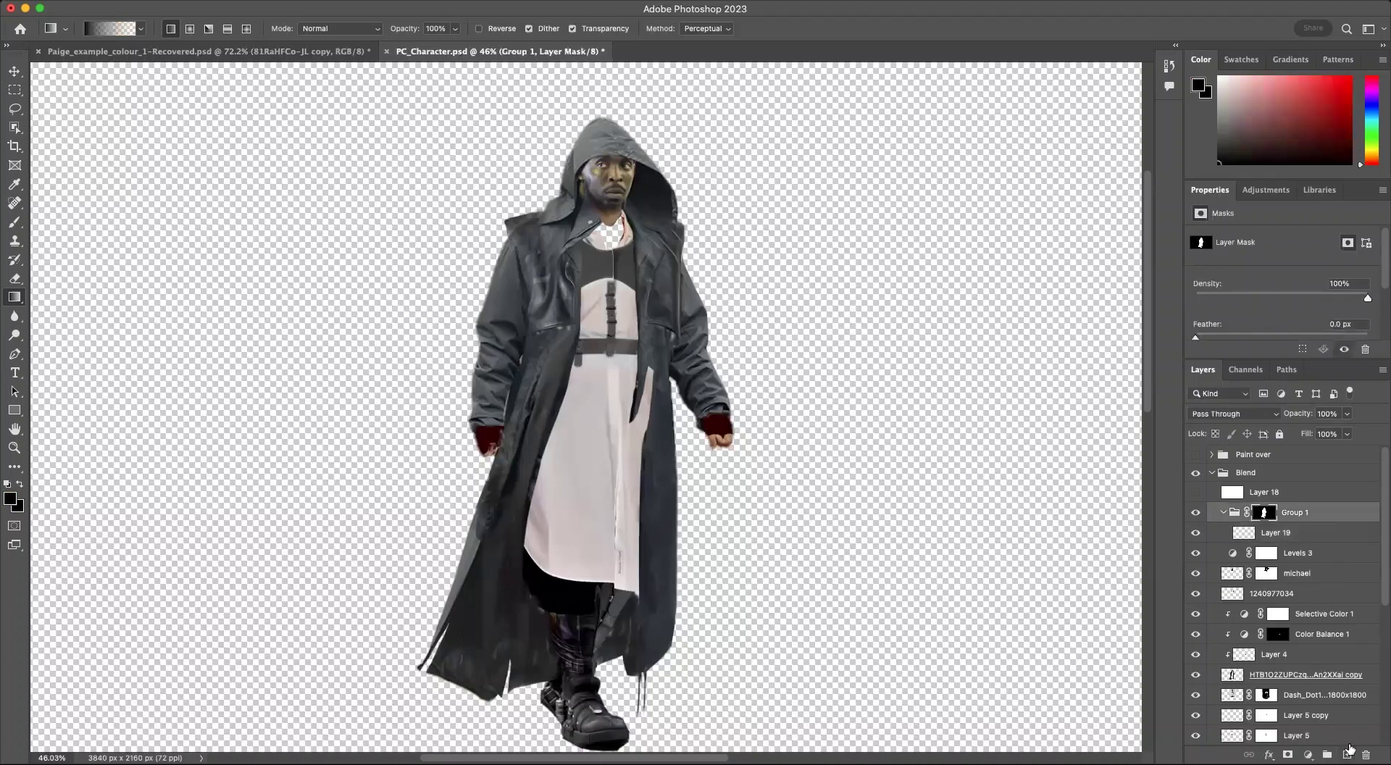
pyautogui.click(1291, 537)
pyautogui.click(1195, 533)
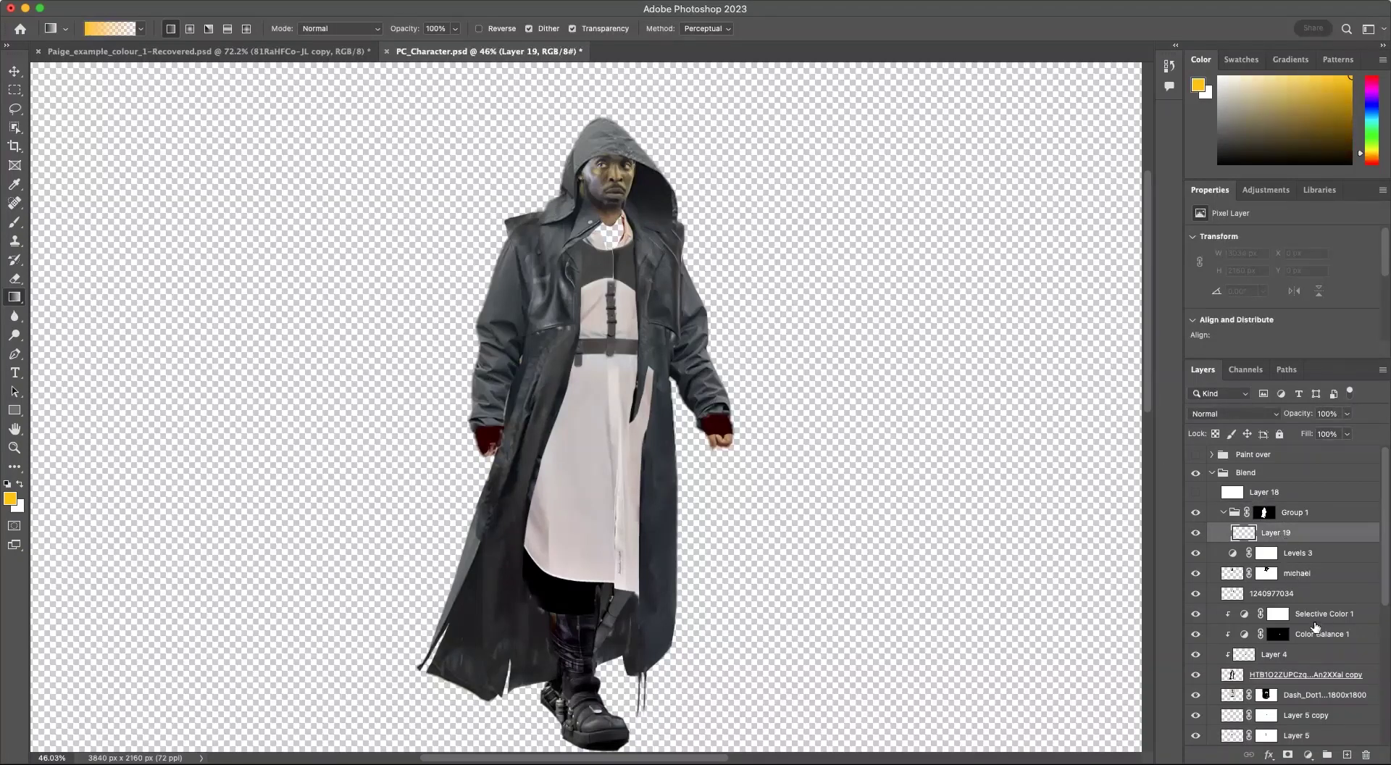
pyautogui.click(1371, 110)
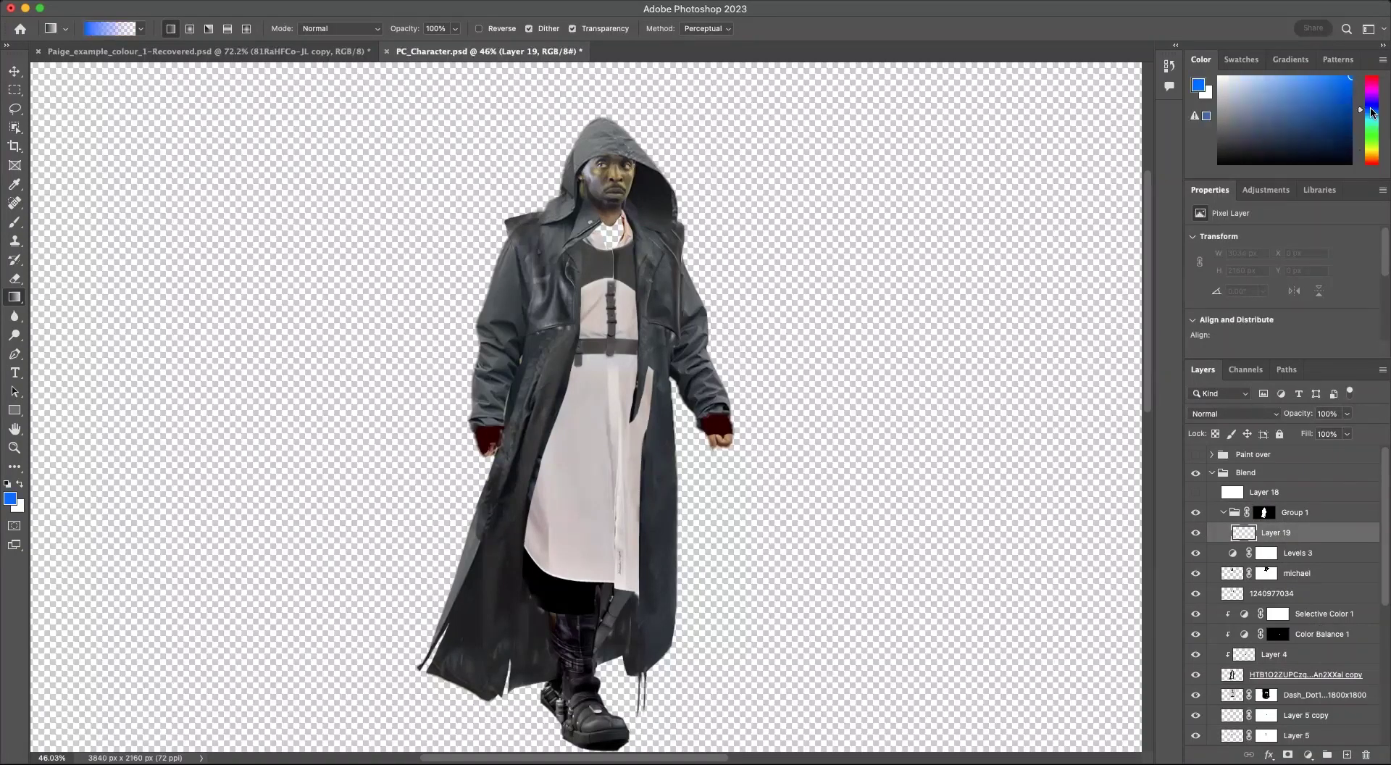
pyautogui.click(1290, 142)
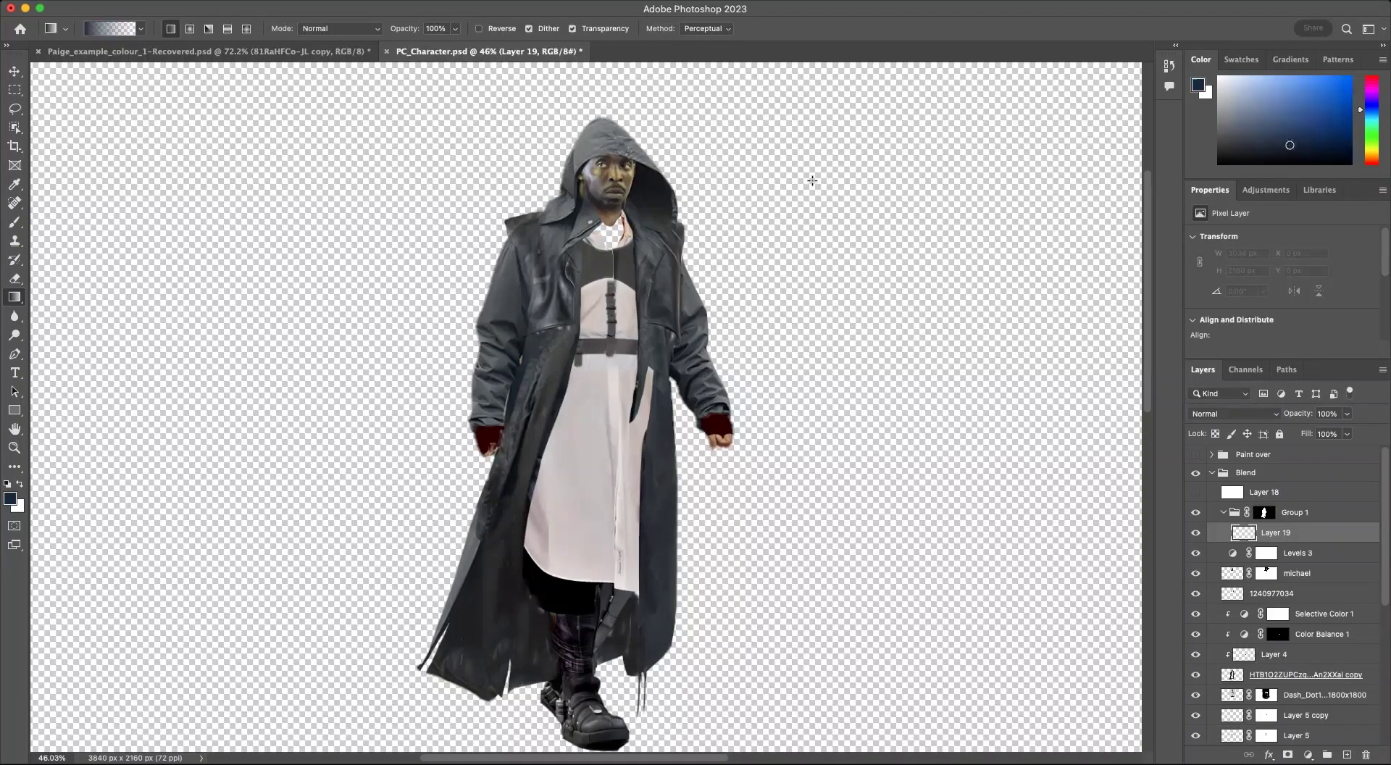
# Step: Try a hard-edged navy brush stroke across the figure's chest and arms, and undo it
pyautogui.press('b')
pyautogui.moveTo(515, 225)
pyautogui.mouseDown()
pyautogui.moveTo(726, 435)
pyautogui.moveTo(597, 364)
pyautogui.moveTo(767, 298)
pyautogui.moveTo(732, 280)
pyautogui.moveTo(474, 355)
pyautogui.moveTo(719, 438)
pyautogui.mouseUp()
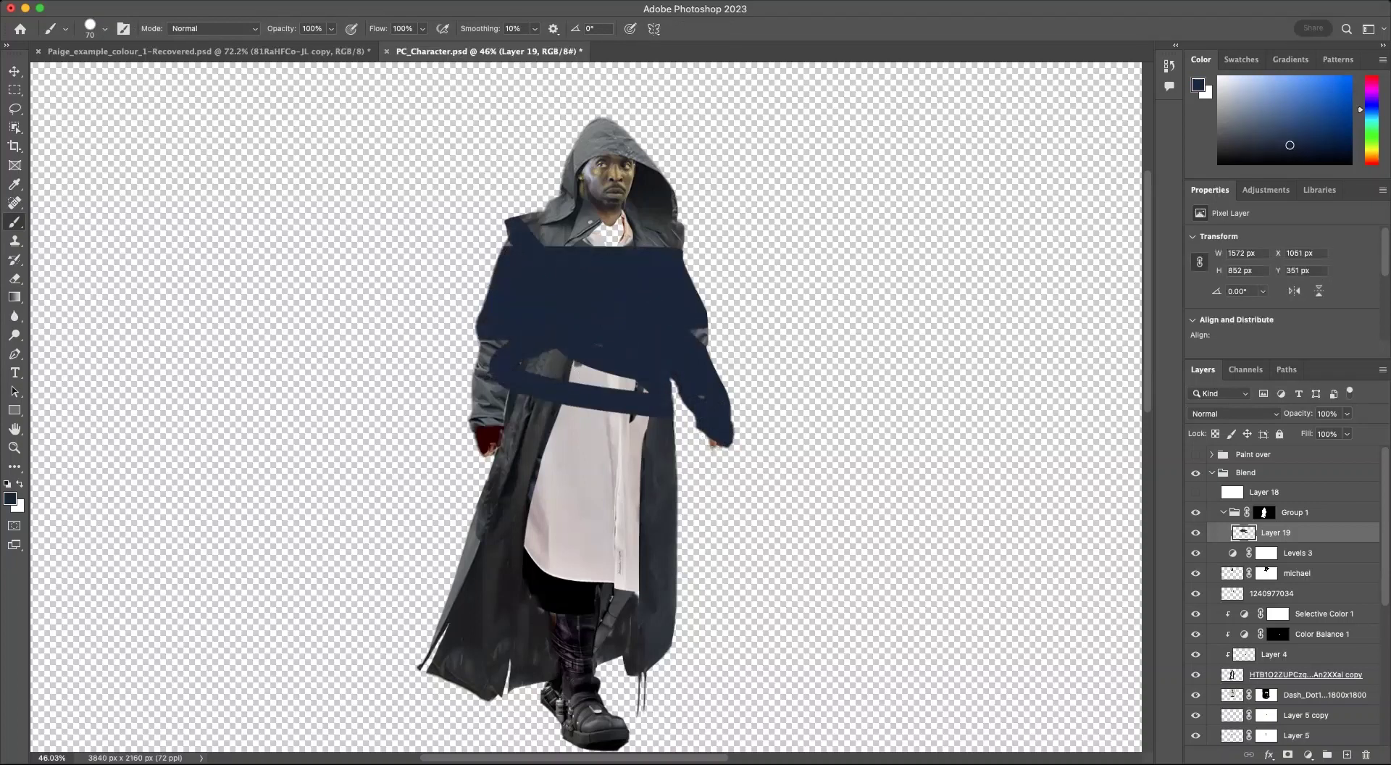
pyautogui.press('super+z')
# Step: Choose the Soft Round brush from the General Brushes
pyautogui.click(108, 31)
pyautogui.click(109, 225)
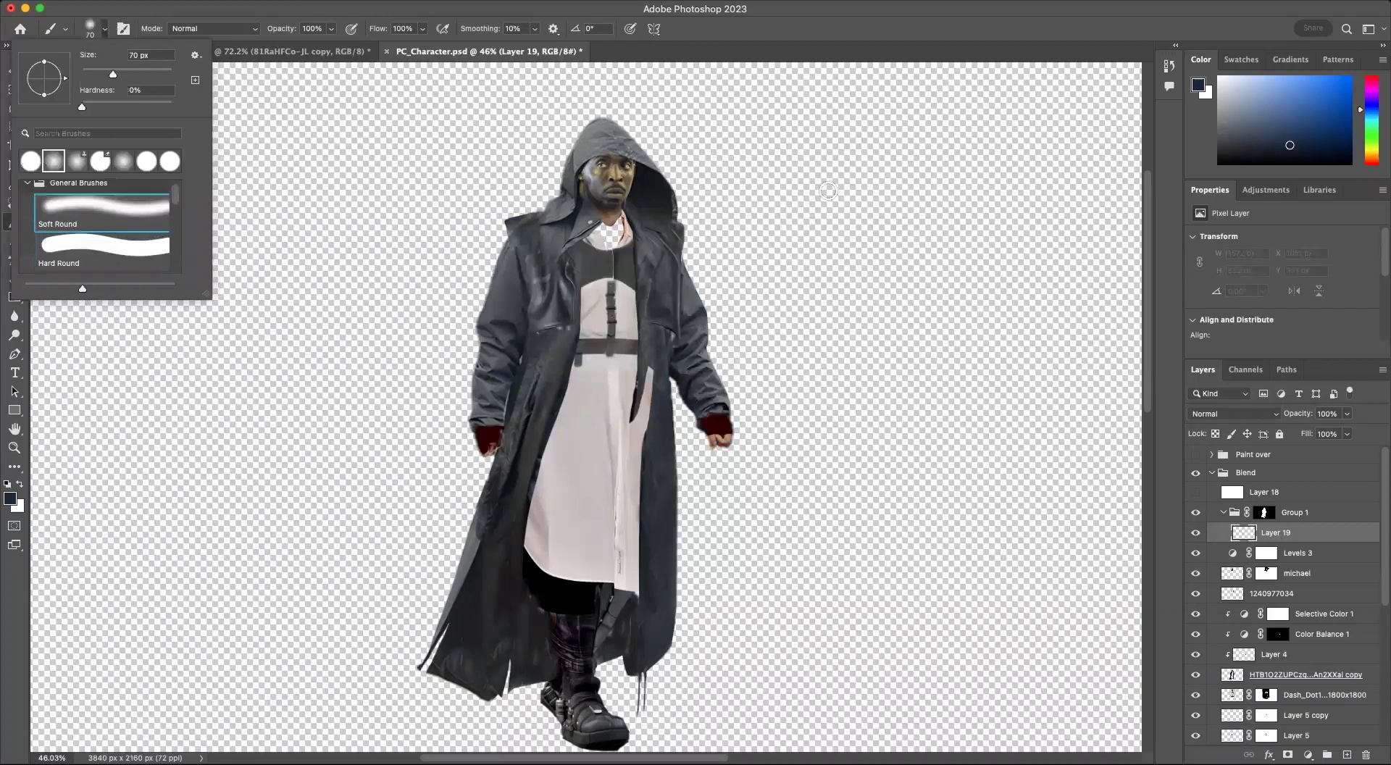
pyautogui.click(1019, 53)
# Step: Enlarge the brush to 125 px, try soft navy strokes down the white tunic, and undo them
pyautogui.moveTo(572, 362); pyautogui.dragTo(535, 583)
pyautogui.press(']')
pyautogui.press(']')
pyautogui.press(']')
pyautogui.press(']')
pyautogui.moveTo(577, 357)
pyautogui.mouseDown()
pyautogui.moveTo(526, 555)
pyautogui.moveTo(550, 485)
pyautogui.mouseUp()
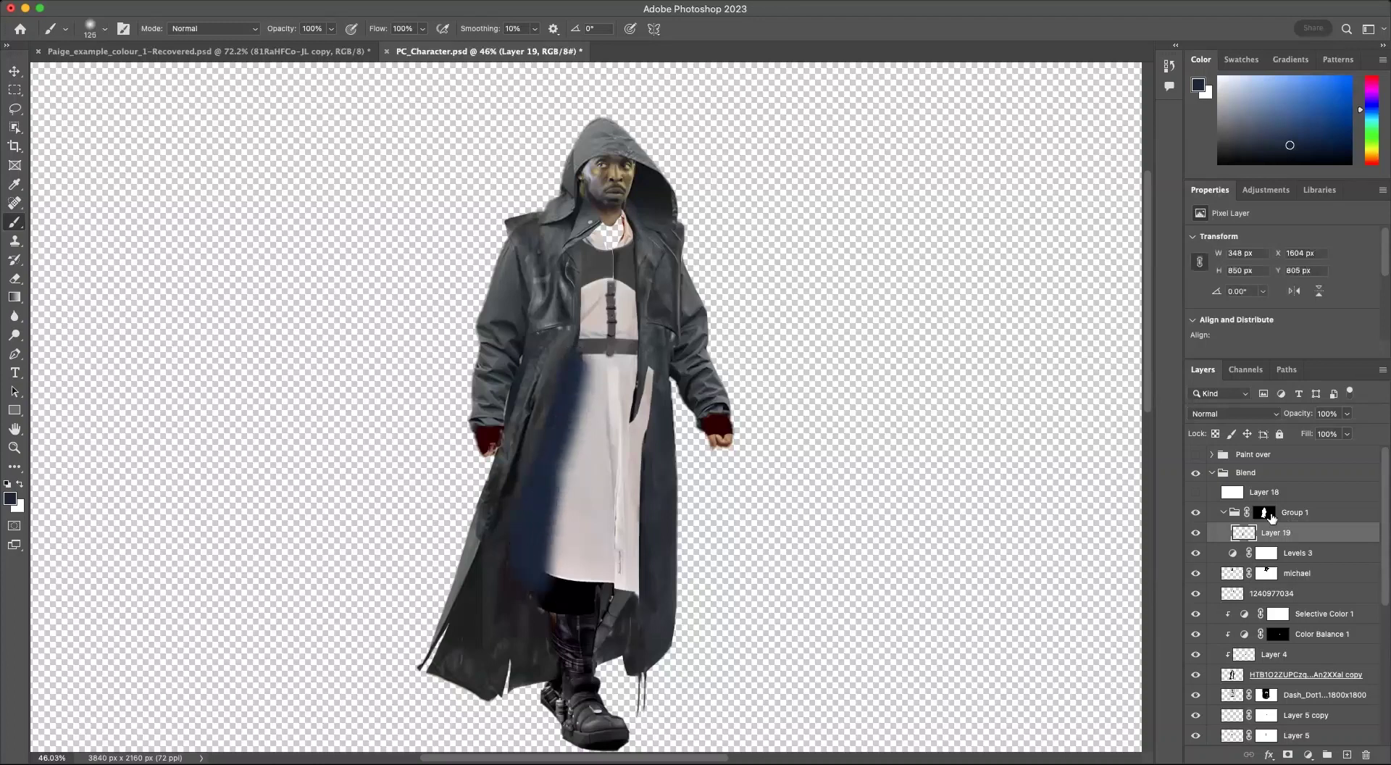
pyautogui.moveTo(574, 362)
pyautogui.mouseDown()
pyautogui.moveTo(533, 521)
pyautogui.moveTo(590, 376)
pyautogui.moveTo(581, 509)
pyautogui.moveTo(548, 636)
pyautogui.mouseUp()
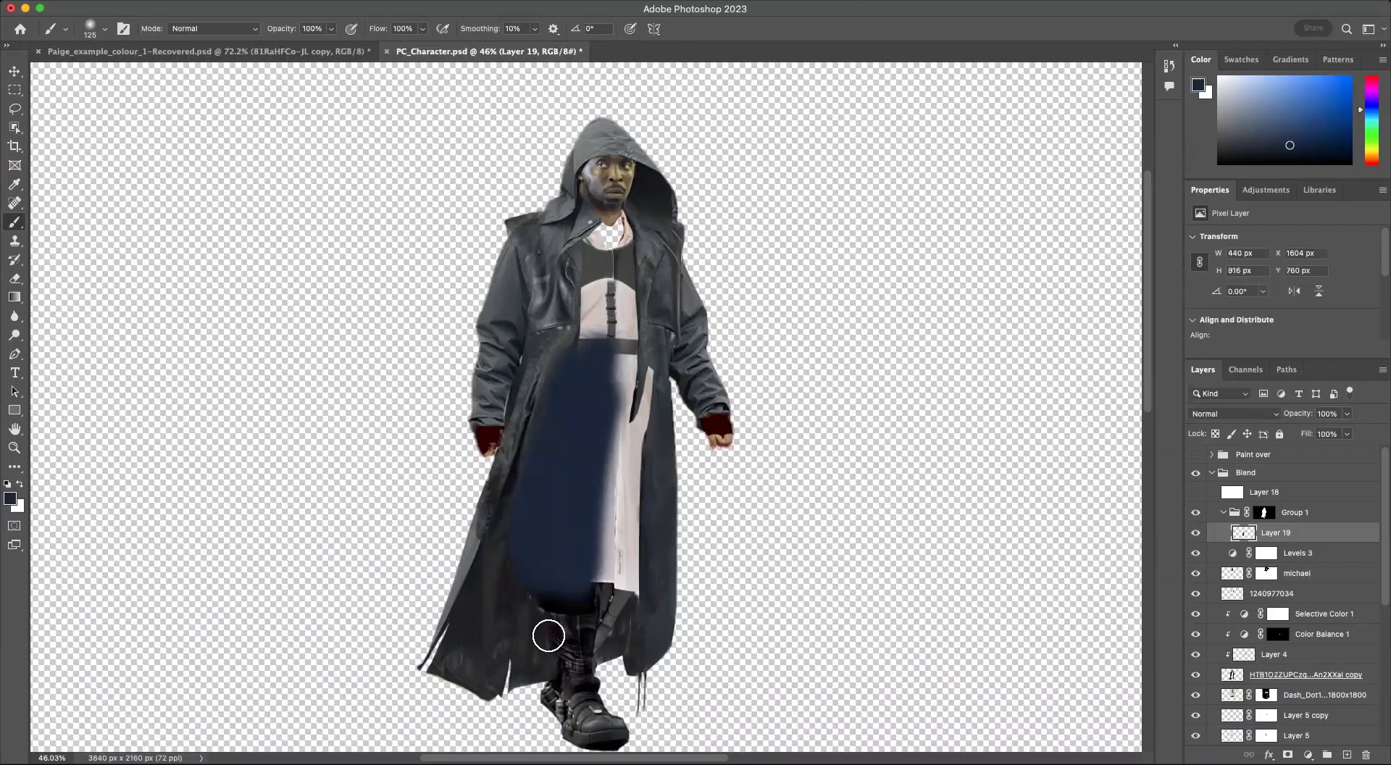
pyautogui.press('super+z')
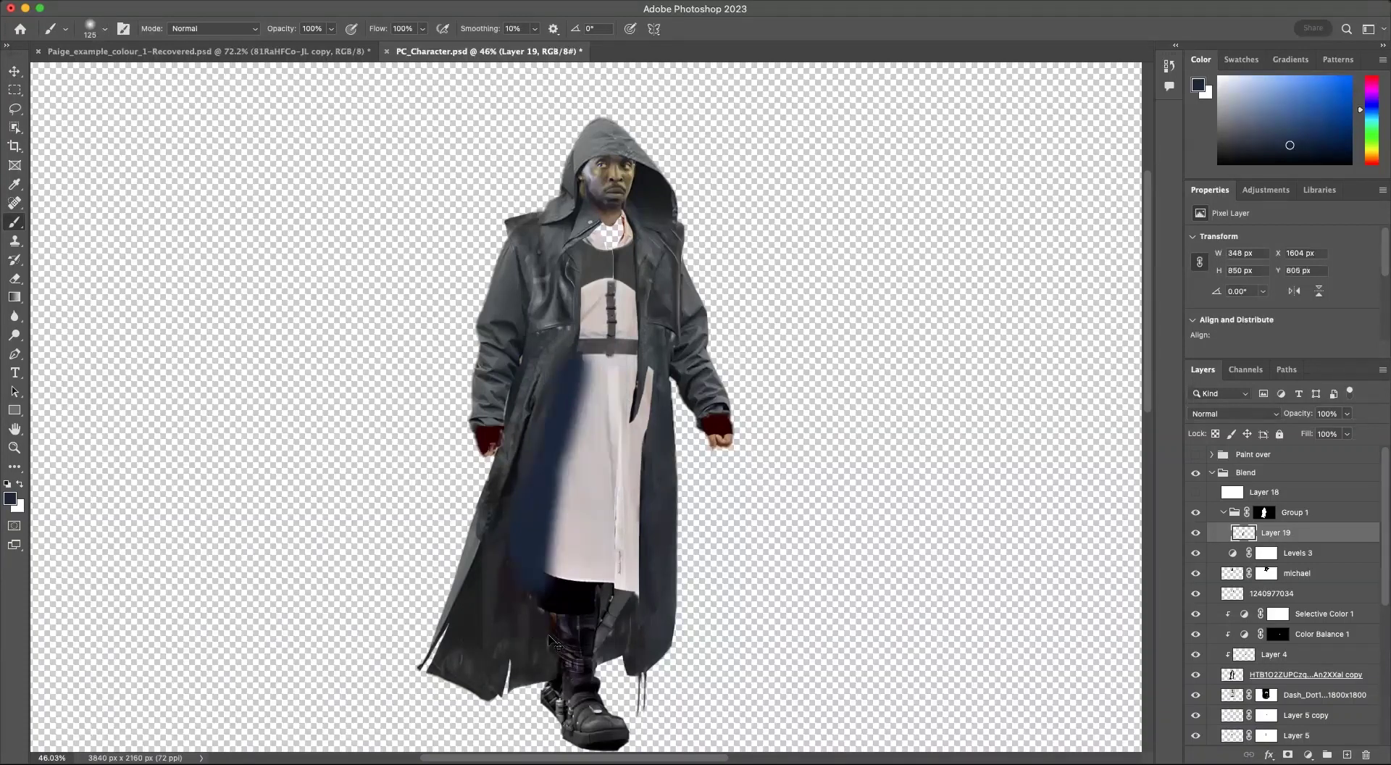
pyautogui.press('super+z')
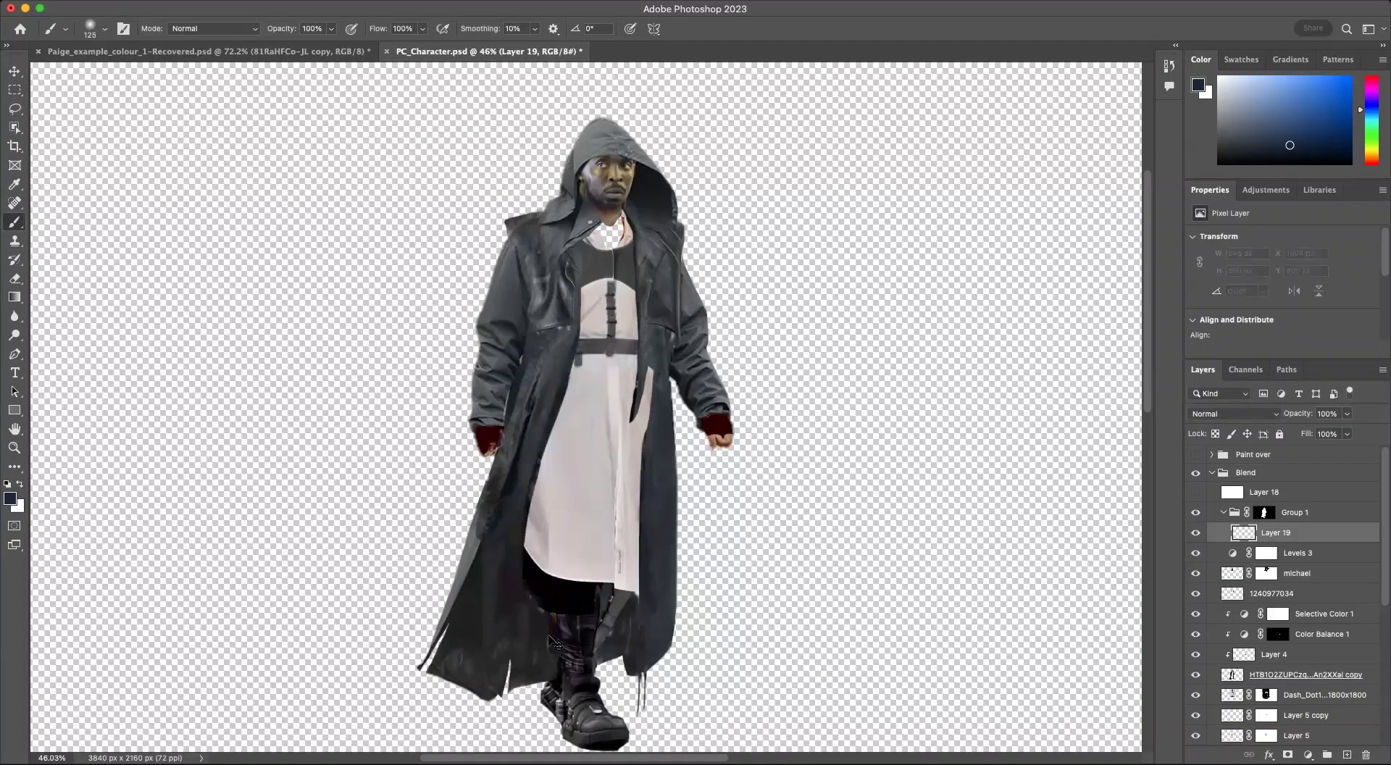
# Step: Set Layer 19's blend mode to Soft Light, and try navy strokes over the tunic, coat and face before undoing them
pyautogui.click(1238, 416)
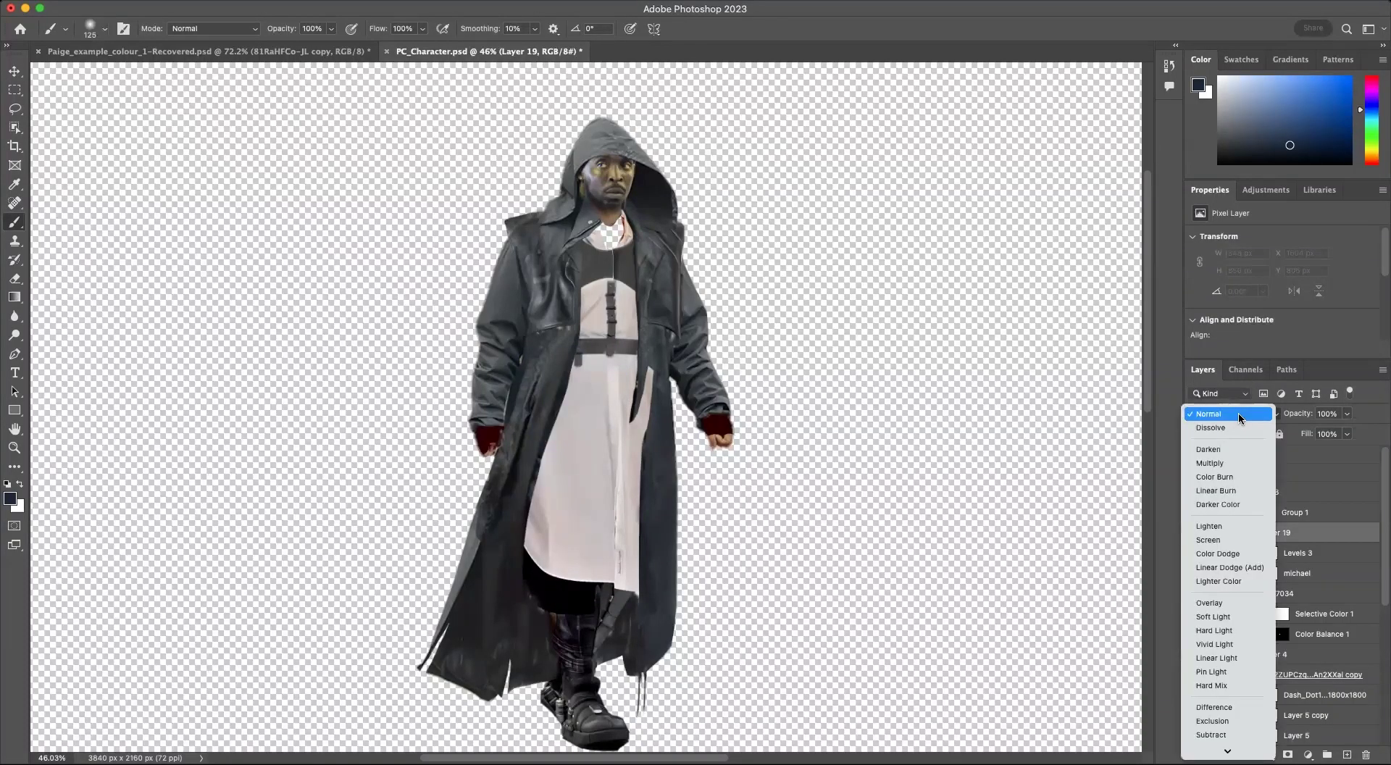
pyautogui.click(1242, 619)
pyautogui.moveTo(596, 600)
pyautogui.mouseDown()
pyautogui.moveTo(586, 556)
pyautogui.moveTo(544, 512)
pyautogui.moveTo(492, 551)
pyautogui.mouseUp()
pyautogui.moveTo(624, 403)
pyautogui.mouseDown()
pyautogui.moveTo(502, 319)
pyautogui.moveTo(533, 225)
pyautogui.moveTo(610, 265)
pyautogui.moveTo(615, 458)
pyautogui.moveTo(661, 537)
pyautogui.mouseUp()
pyautogui.moveTo(592, 159)
pyautogui.mouseDown()
pyautogui.moveTo(648, 210)
pyautogui.moveTo(639, 467)
pyautogui.mouseUp()
pyautogui.press('super+z')
pyautogui.press('super+z')
pyautogui.press('super+z')
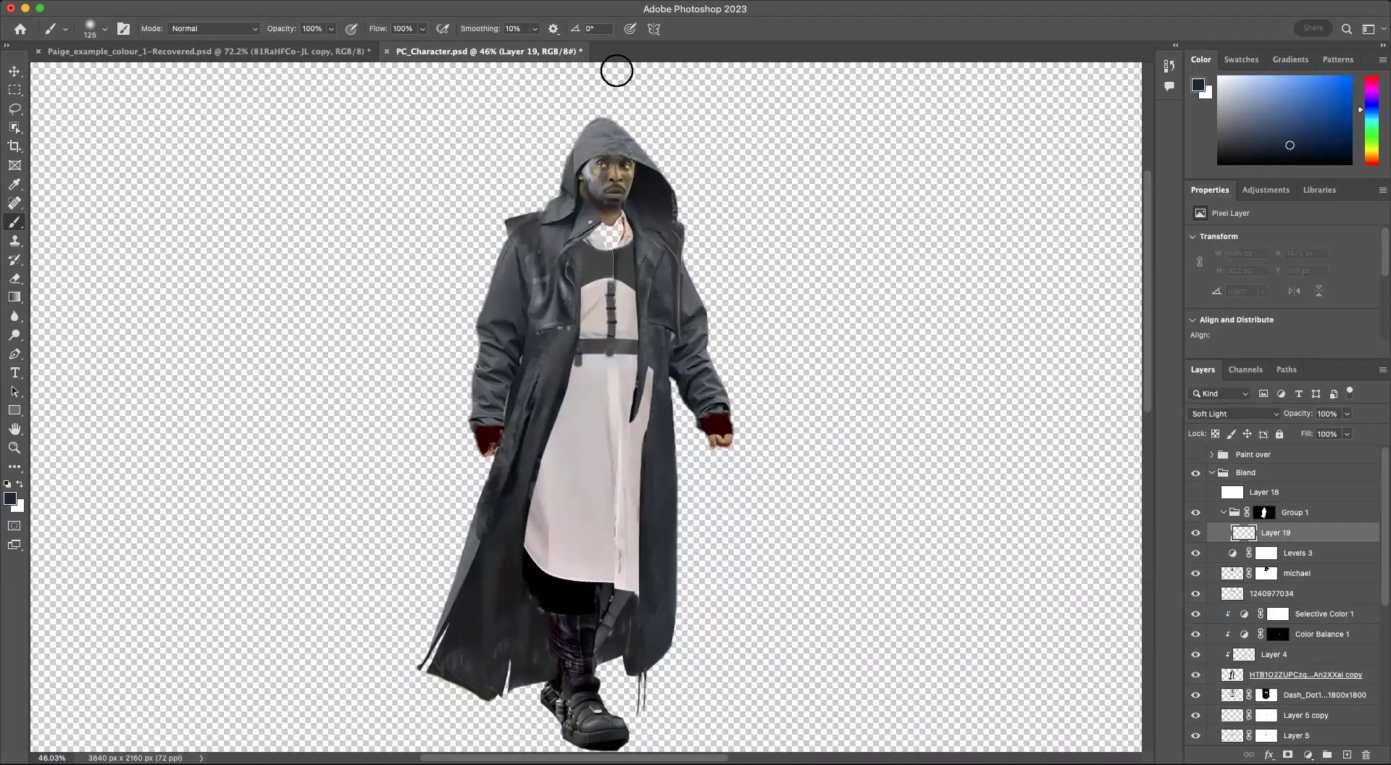
# Step: Try soft navy shading over the face and hood, and erase it again
pyautogui.moveTo(588, 176)
pyautogui.mouseDown()
pyautogui.moveTo(590, 162)
pyautogui.moveTo(618, 155)
pyautogui.mouseUp()
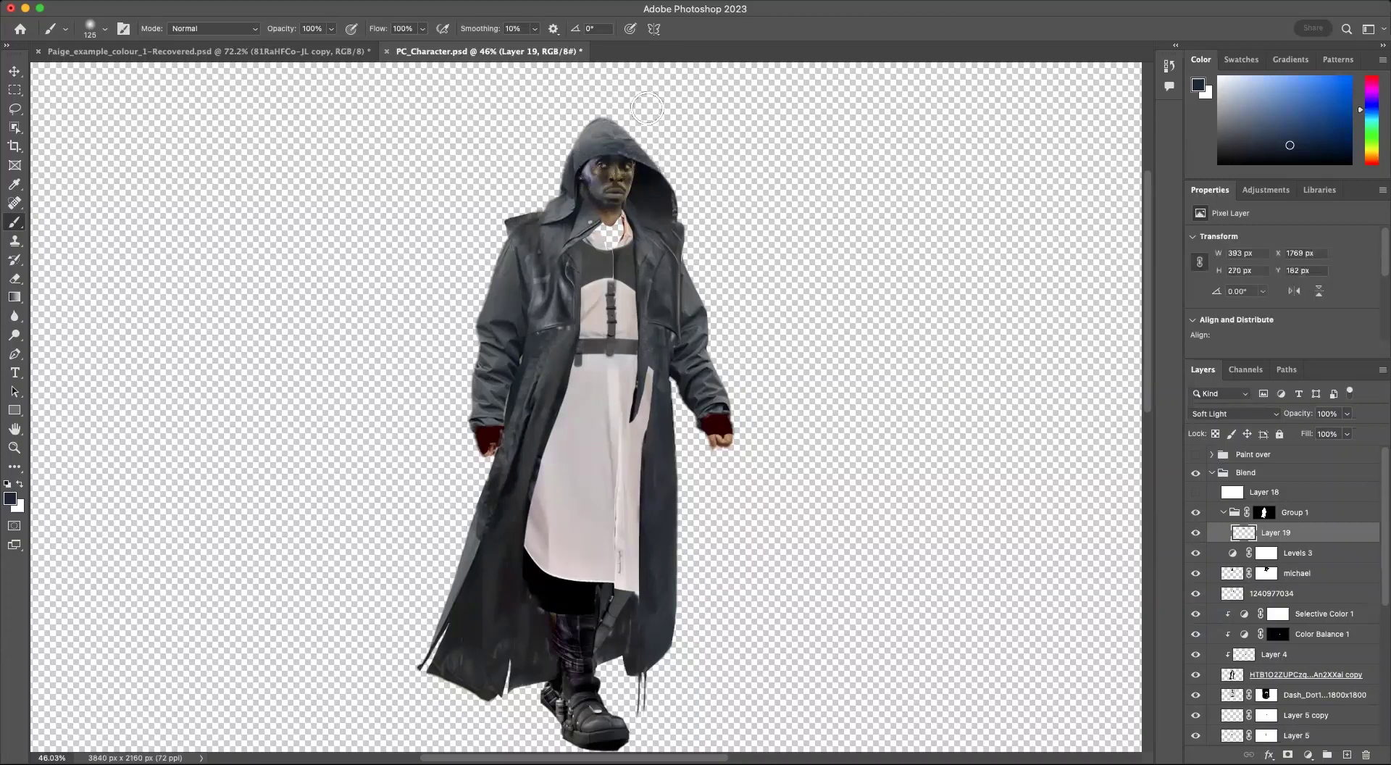
pyautogui.press('e')
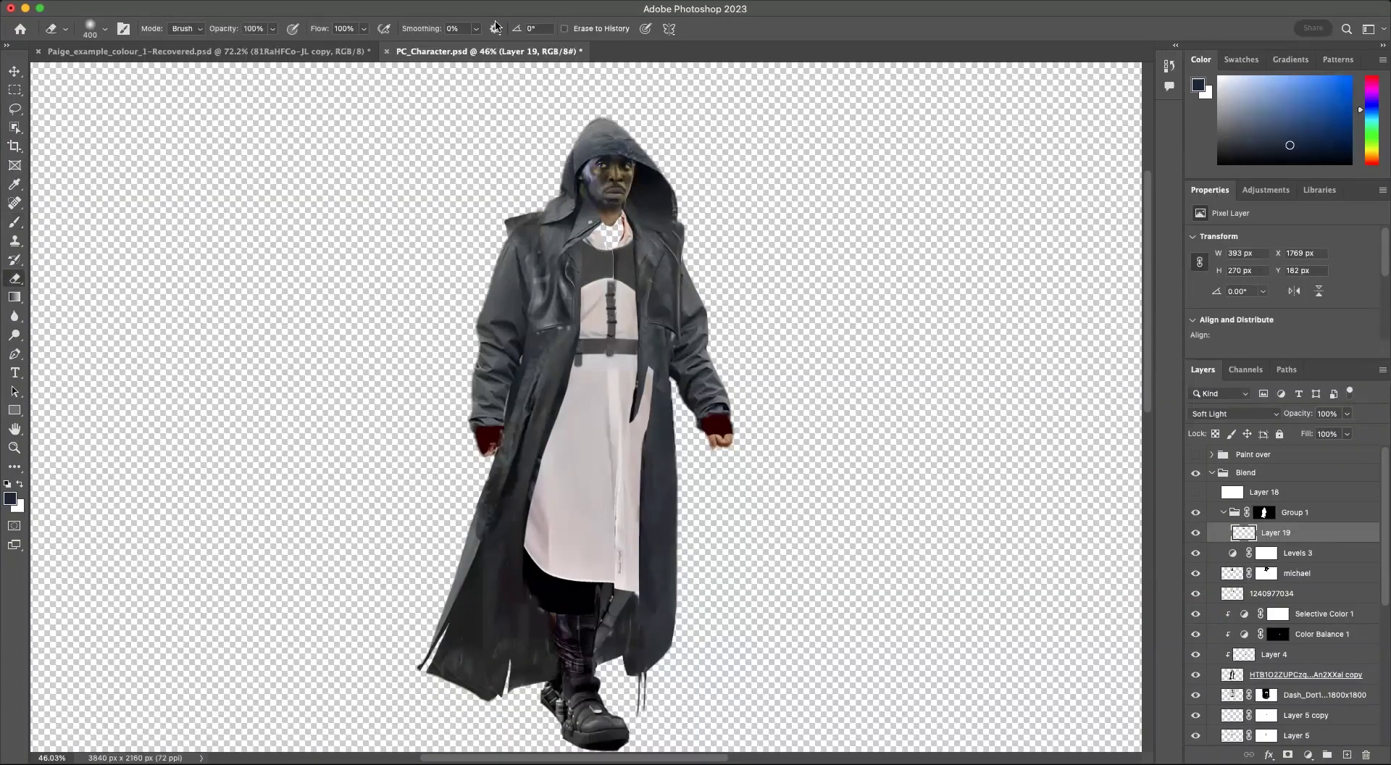
pyautogui.moveTo(587, 165); pyautogui.dragTo(621, 172)
# Step: With a smaller soft brush, paint navy shading over the face edge, the inside of the hood and the collar
pyautogui.scroll(6, 621, 242)
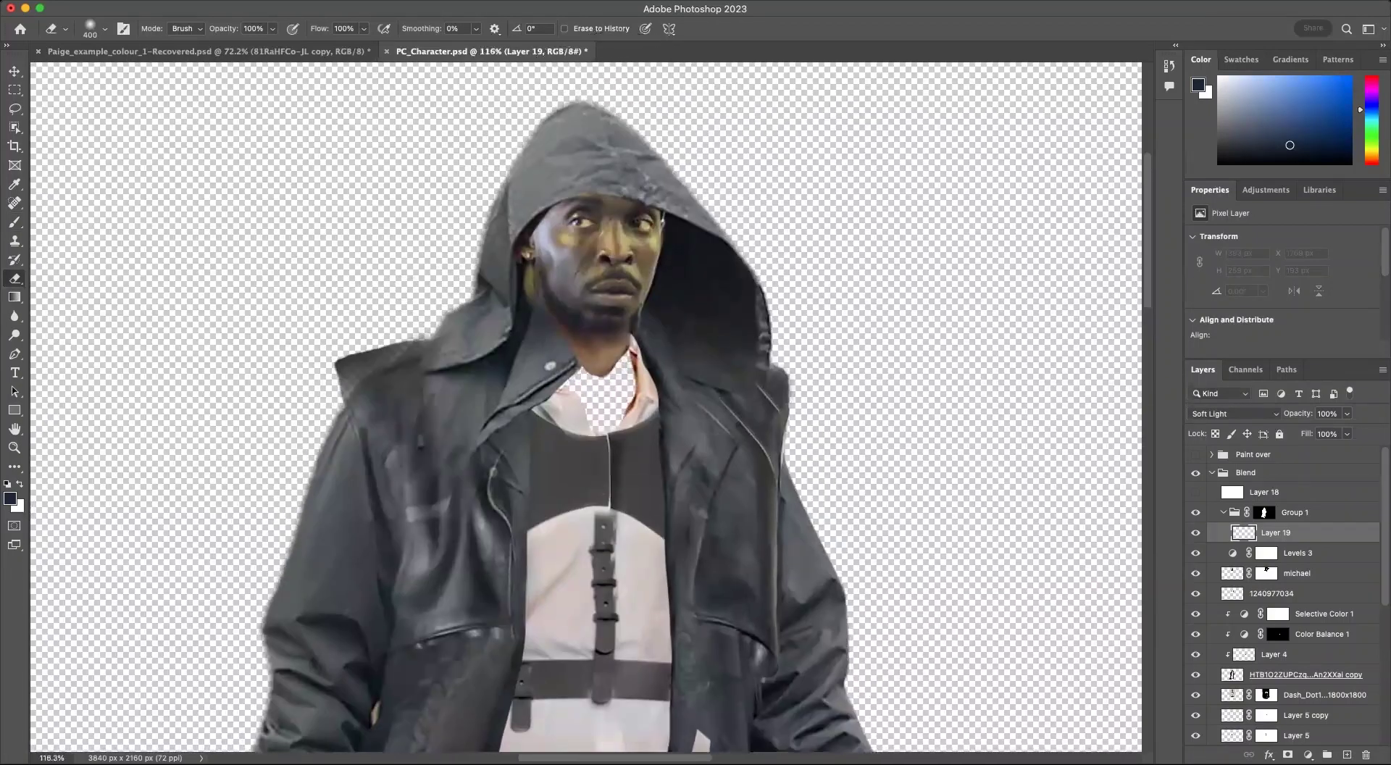
pyautogui.press('b')
pyautogui.moveTo(623, 210)
pyautogui.mouseDown()
pyautogui.moveTo(556, 244)
pyautogui.moveTo(528, 280)
pyautogui.mouseUp()
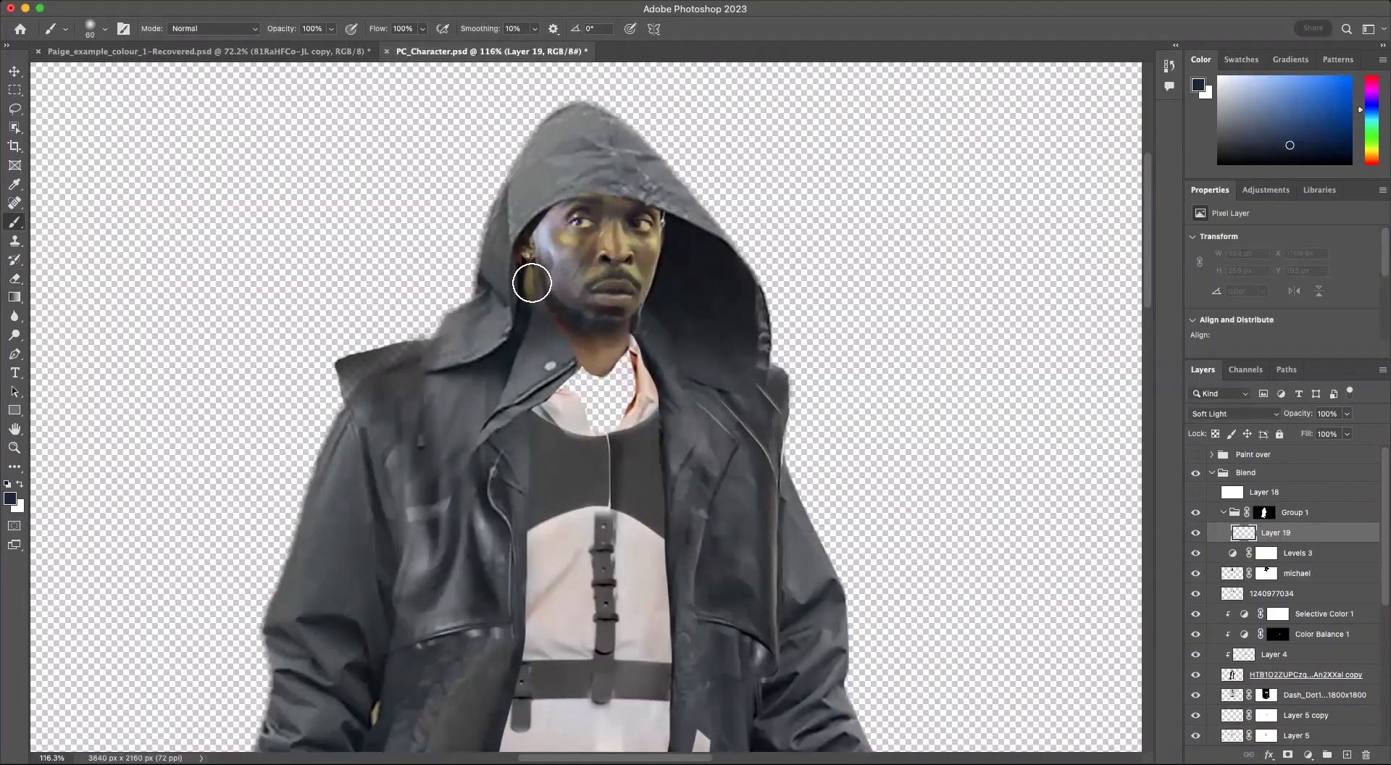
pyautogui.press('[')
pyautogui.press('[')
pyautogui.moveTo(631, 225)
pyautogui.mouseDown()
pyautogui.moveTo(665, 252)
pyautogui.moveTo(697, 368)
pyautogui.moveTo(750, 311)
pyautogui.mouseUp()
pyautogui.moveTo(518, 314)
pyautogui.mouseDown()
pyautogui.moveTo(570, 398)
pyautogui.moveTo(556, 414)
pyautogui.moveTo(598, 368)
pyautogui.moveTo(587, 348)
pyautogui.moveTo(579, 397)
pyautogui.moveTo(533, 436)
pyautogui.moveTo(536, 515)
pyautogui.mouseUp()
# Step: Paint navy shading down the open coat's inner edge and the adjoining side of the tunic
pyautogui.scroll(-5, 536, 514)
pyautogui.moveTo(490, 230)
pyautogui.mouseDown()
pyautogui.moveTo(456, 289)
pyautogui.moveTo(481, 203)
pyautogui.moveTo(457, 482)
pyautogui.mouseUp()
pyautogui.scroll(-5, 562, 158)
pyautogui.moveTo(562, 159)
pyautogui.mouseDown()
pyautogui.moveTo(632, 122)
pyautogui.moveTo(484, 376)
pyautogui.moveTo(503, 301)
pyautogui.moveTo(406, 601)
pyautogui.mouseUp()
pyautogui.scroll(-5, 573, 145)
pyautogui.moveTo(573, 145)
pyautogui.mouseDown()
pyautogui.moveTo(545, 190)
pyautogui.moveTo(484, 403)
pyautogui.moveTo(466, 527)
pyautogui.moveTo(445, 552)
pyautogui.moveTo(466, 513)
pyautogui.moveTo(484, 553)
pyautogui.mouseUp()
pyautogui.moveTo(584, 234); pyautogui.dragTo(546, 411)
pyautogui.moveTo(440, 578)
pyautogui.mouseDown()
pyautogui.moveTo(431, 399)
pyautogui.moveTo(471, 239)
pyautogui.mouseUp()
# Step: Paint navy shading over the flap beside the tunic, the figure's left sleeve and that side's long coat panel
pyautogui.moveTo(707, 283); pyautogui.dragTo(681, 389)
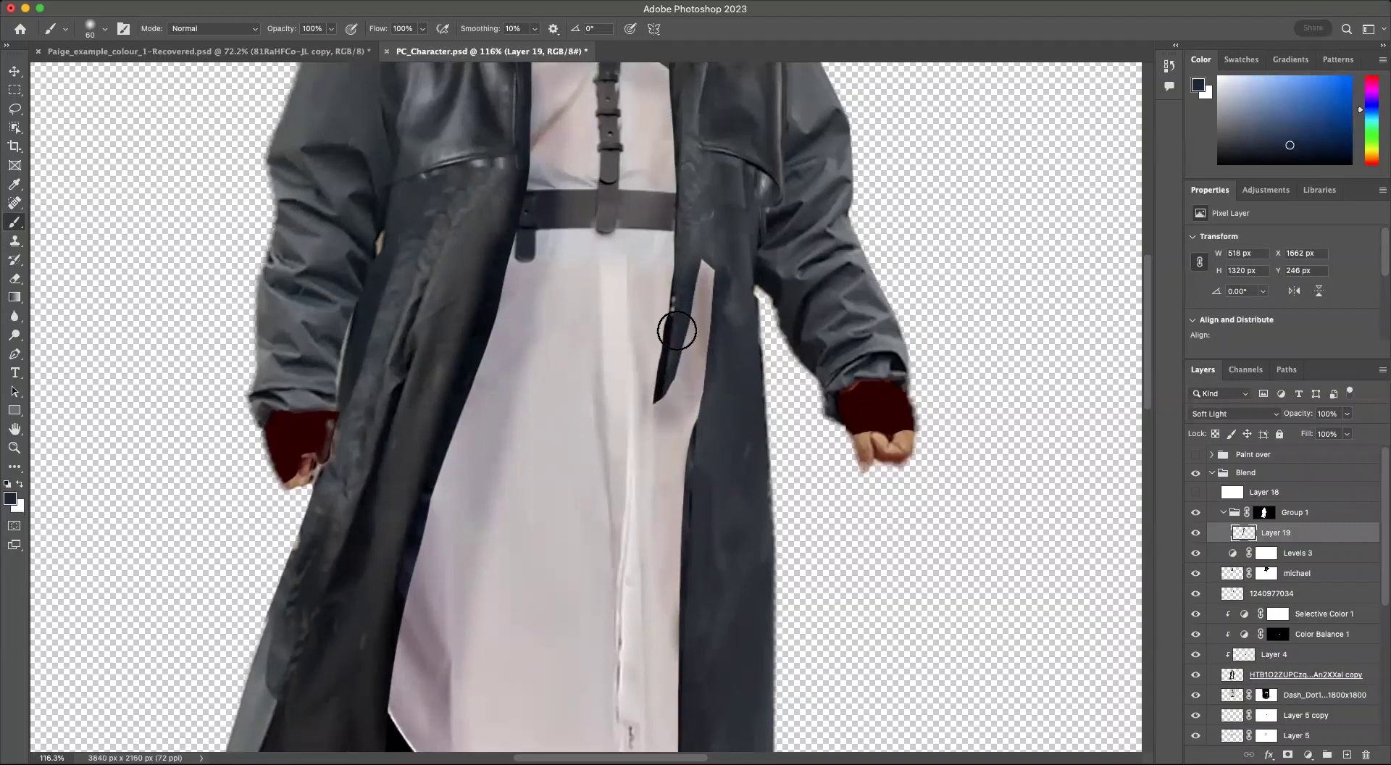
pyautogui.moveTo(674, 232)
pyautogui.mouseDown()
pyautogui.moveTo(589, 237)
pyautogui.moveTo(729, 301)
pyautogui.moveTo(699, 270)
pyautogui.moveTo(745, 437)
pyautogui.moveTo(676, 546)
pyautogui.moveTo(695, 612)
pyautogui.mouseUp()
pyautogui.scroll(4, 608, 253)
pyautogui.scroll(6, 614, 264)
pyautogui.scroll(-10, 692, 580)
pyautogui.hscroll(6, 692, 580)
pyautogui.moveTo(637, 261)
pyautogui.mouseDown()
pyautogui.moveTo(655, 307)
pyautogui.moveTo(654, 252)
pyautogui.moveTo(648, 264)
pyautogui.moveTo(671, 261)
pyautogui.moveTo(616, 259)
pyautogui.moveTo(631, 323)
pyautogui.moveTo(604, 433)
pyautogui.moveTo(656, 551)
pyautogui.moveTo(678, 558)
pyautogui.moveTo(684, 577)
pyautogui.moveTo(666, 578)
pyautogui.moveTo(717, 623)
pyautogui.mouseUp()
pyautogui.scroll(-10, 613, 500)
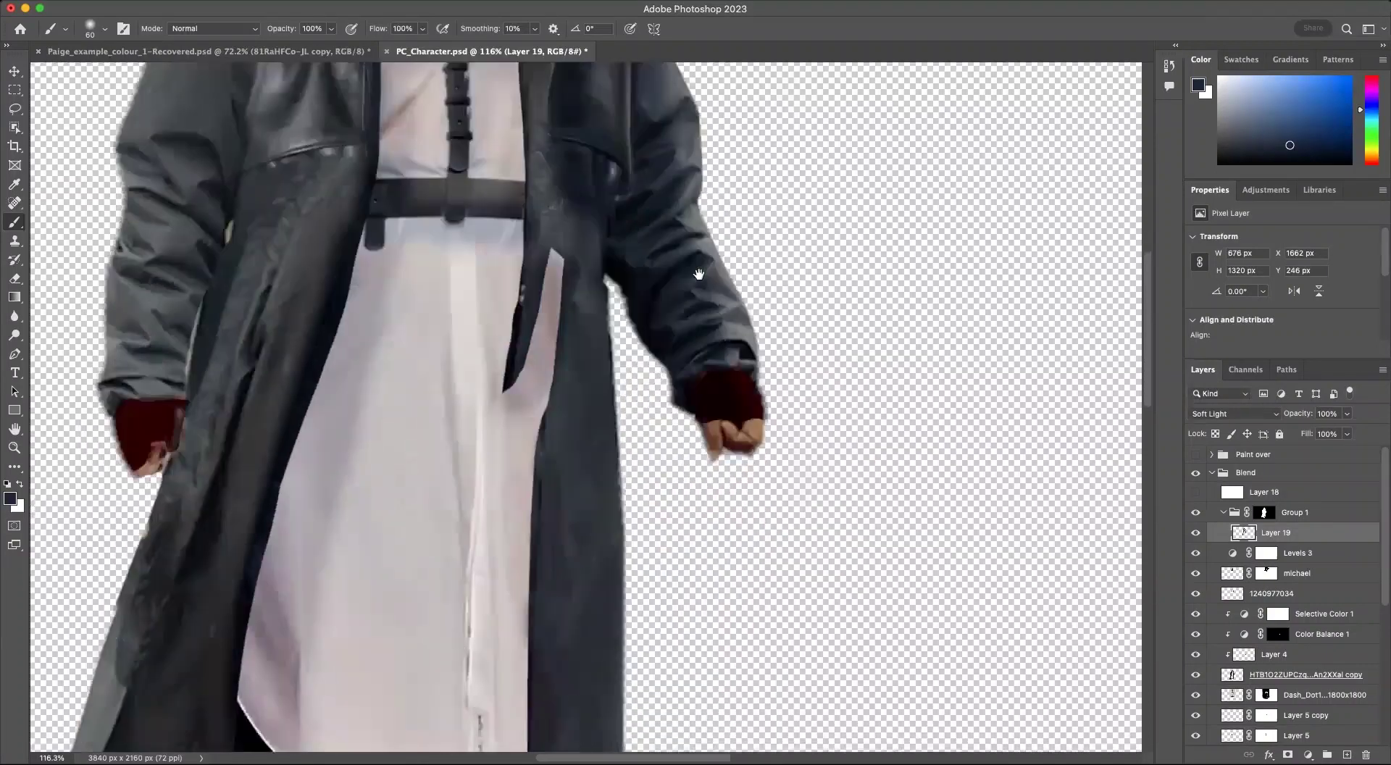
pyautogui.moveTo(574, 140); pyautogui.dragTo(565, 696)
# Step: Shade the lower coat around the legs in navy, and undo the last stroke on the coat's outer edge
pyautogui.scroll(-2, 758, 221)
pyautogui.scroll(-5, 758, 222)
pyautogui.moveTo(599, 428)
pyautogui.mouseDown()
pyautogui.moveTo(556, 459)
pyautogui.moveTo(522, 551)
pyautogui.moveTo(495, 416)
pyautogui.moveTo(487, 543)
pyautogui.moveTo(323, 357)
pyautogui.moveTo(276, 348)
pyautogui.moveTo(230, 701)
pyautogui.moveTo(332, 435)
pyautogui.moveTo(352, 651)
pyautogui.mouseUp()
pyautogui.moveTo(208, 293)
pyautogui.mouseDown()
pyautogui.moveTo(187, 387)
pyautogui.moveTo(87, 599)
pyautogui.mouseUp()
pyautogui.scroll(5, 504, 444)
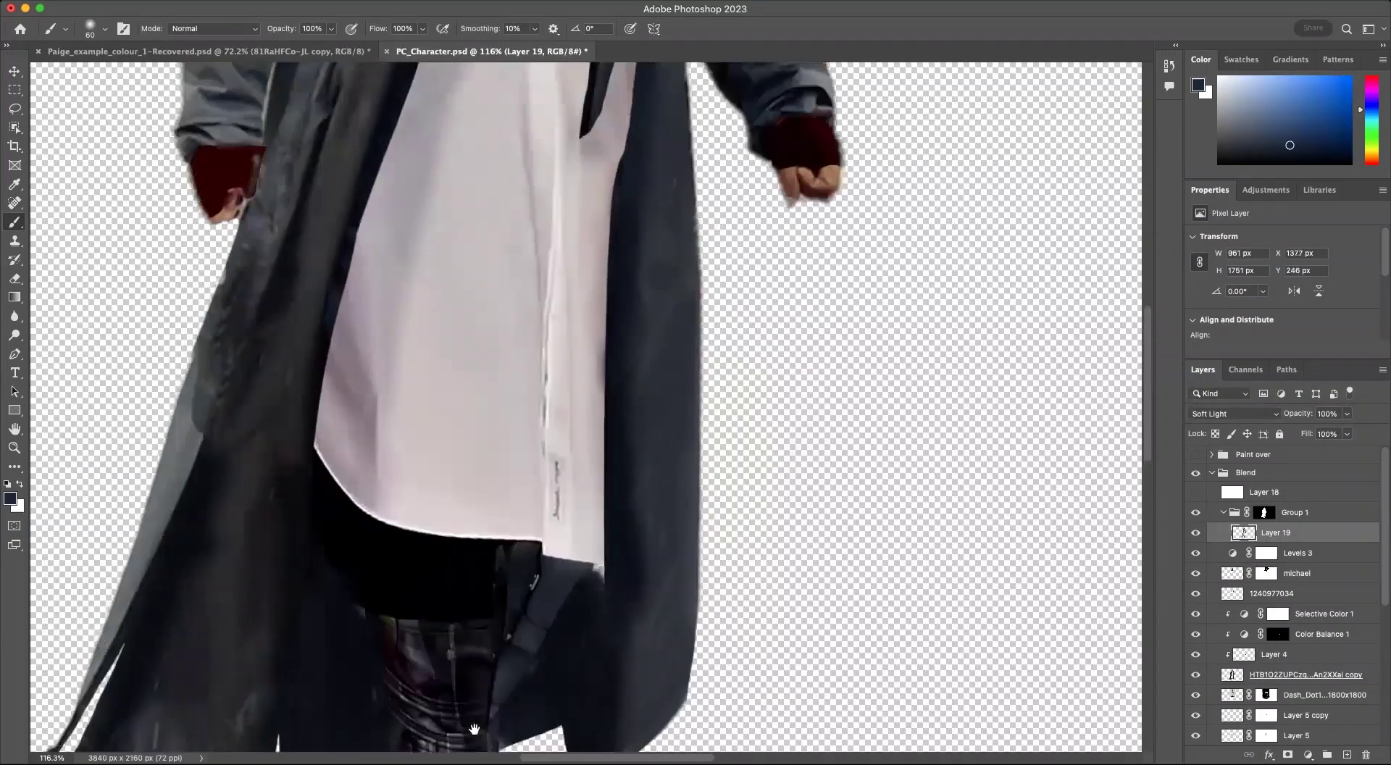
pyautogui.hscroll(-2, 504, 444)
pyautogui.scroll(-5, 435, 420)
pyautogui.hotkey('ctrl', 'z')
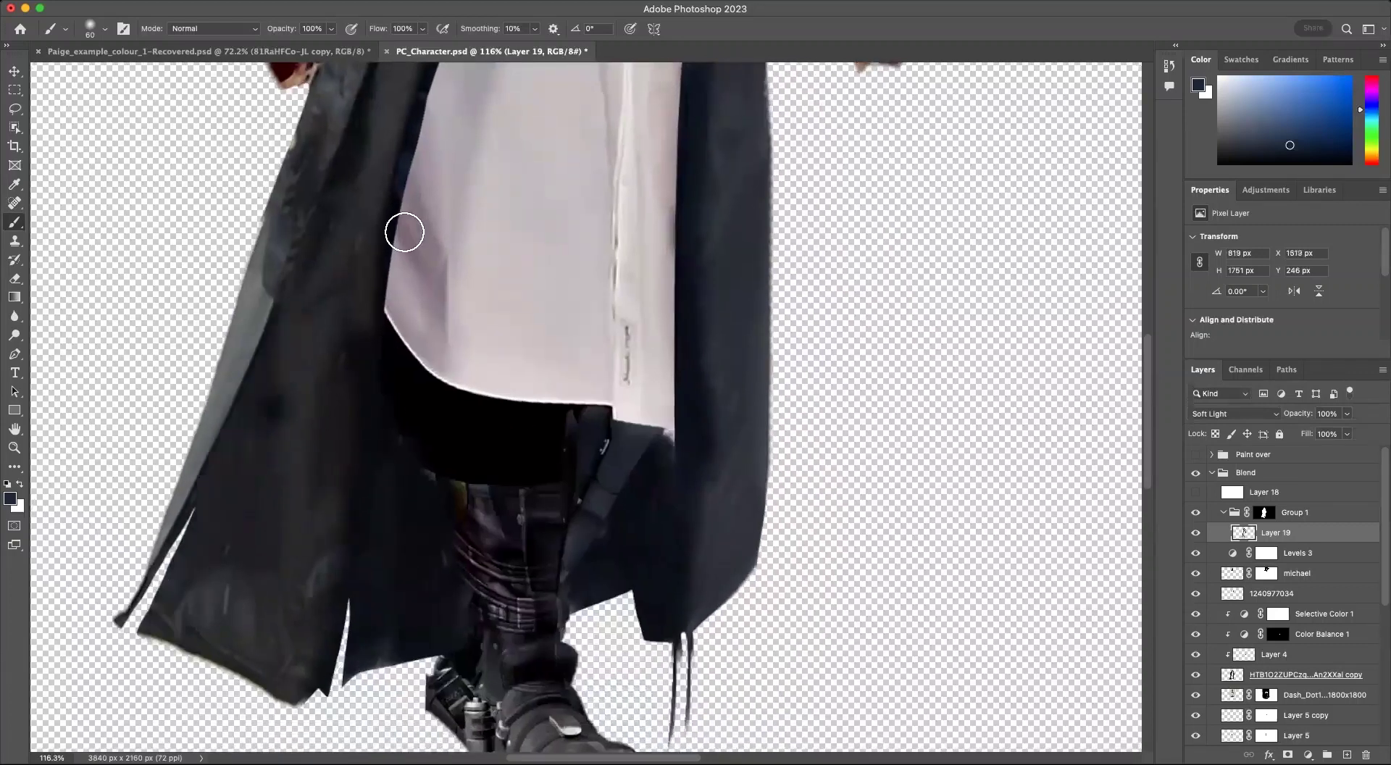
# Step: Paint navy shading over the coat's lower folds, the trousers and the boots
pyautogui.moveTo(253, 402)
pyautogui.mouseDown()
pyautogui.moveTo(168, 639)
pyautogui.moveTo(268, 370)
pyautogui.moveTo(184, 634)
pyautogui.moveTo(280, 488)
pyautogui.moveTo(289, 332)
pyautogui.mouseUp()
pyautogui.moveTo(610, 497); pyautogui.dragTo(620, 313)
pyautogui.moveTo(462, 544)
pyautogui.mouseDown()
pyautogui.moveTo(568, 652)
pyautogui.moveTo(510, 639)
pyautogui.mouseUp()
pyautogui.moveTo(471, 413); pyautogui.dragTo(498, 572)
pyautogui.moveTo(537, 316)
pyautogui.mouseDown()
pyautogui.moveTo(565, 329)
pyautogui.moveTo(497, 578)
pyautogui.moveTo(536, 556)
pyautogui.moveTo(507, 638)
pyautogui.moveTo(481, 633)
pyautogui.moveTo(565, 521)
pyautogui.mouseUp()
# Step: Paint navy shading over the neck opening, face and hood, and down the figure's right sleeve
pyautogui.scroll(10, 739, 649)
pyautogui.scroll(8, 565, 522)
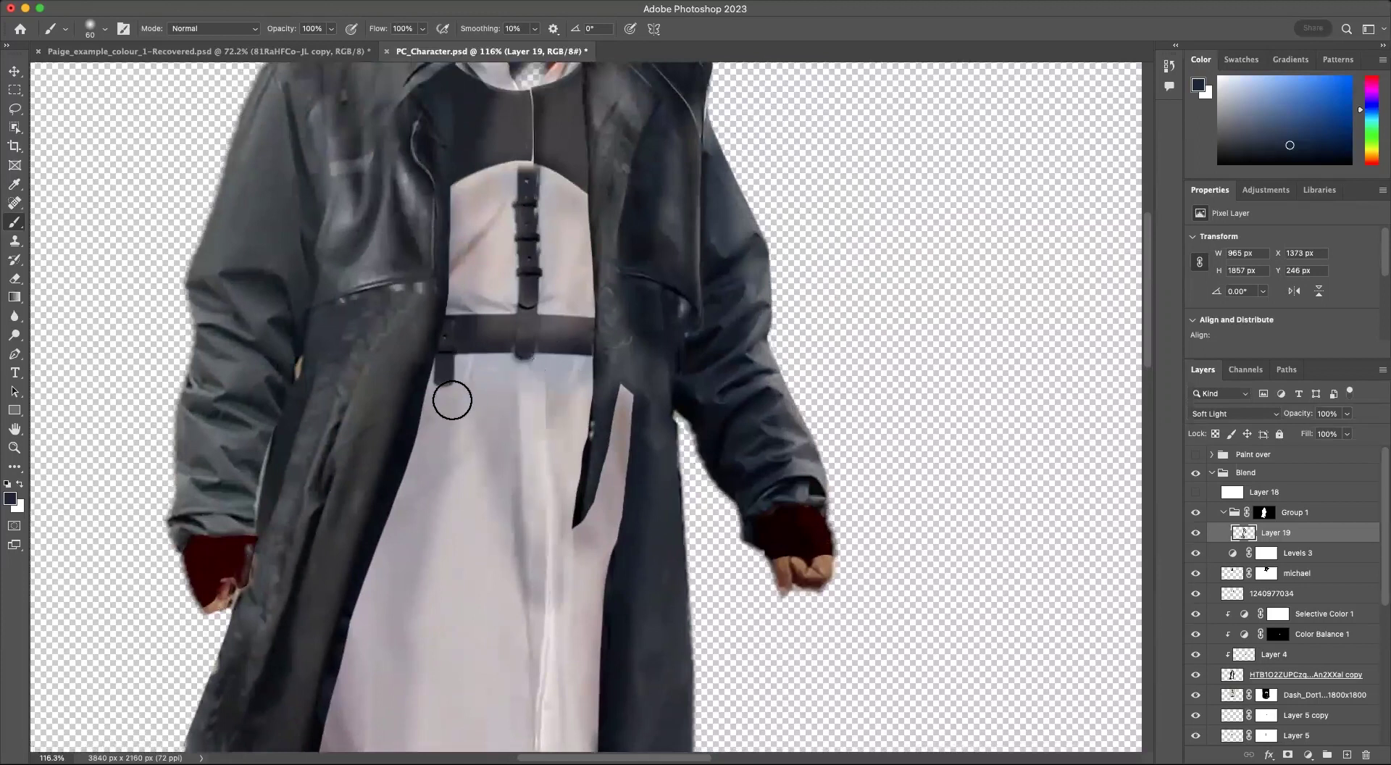
pyautogui.scroll(10, 450, 395)
pyautogui.moveTo(561, 213)
pyautogui.mouseDown()
pyautogui.moveTo(595, 238)
pyautogui.moveTo(546, 336)
pyautogui.mouseUp()
pyautogui.moveTo(585, 135)
pyautogui.mouseDown()
pyautogui.moveTo(619, 202)
pyautogui.moveTo(575, 152)
pyautogui.moveTo(603, 211)
pyautogui.moveTo(559, 174)
pyautogui.moveTo(443, 313)
pyautogui.moveTo(470, 240)
pyautogui.moveTo(446, 332)
pyautogui.moveTo(442, 240)
pyautogui.moveTo(439, 330)
pyautogui.mouseUp()
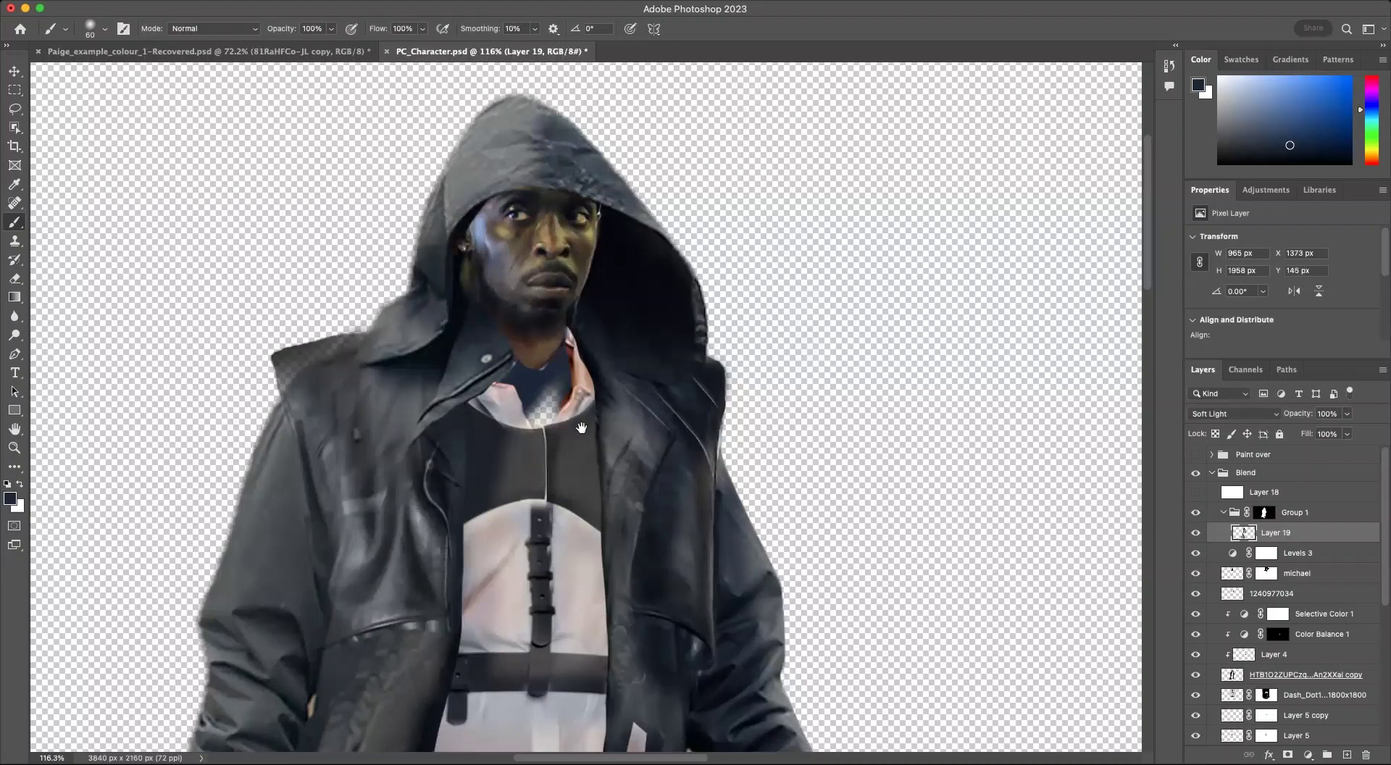
pyautogui.scroll(-6, 611, 248)
pyautogui.hscroll(-2, 611, 249)
pyautogui.moveTo(376, 286)
pyautogui.mouseDown()
pyautogui.moveTo(376, 387)
pyautogui.moveTo(302, 664)
pyautogui.mouseUp()
pyautogui.hscroll(2, 505, 462)
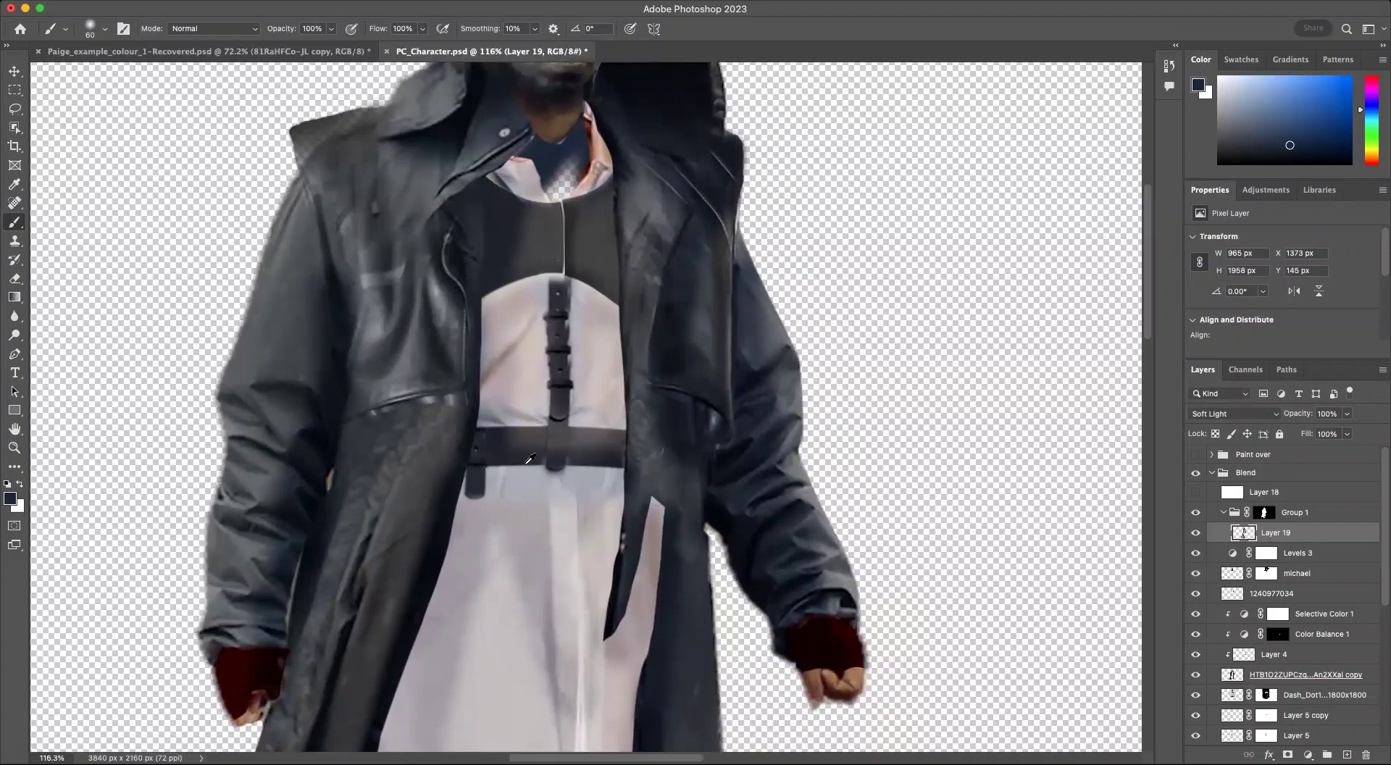
pyautogui.scroll(-5, 504, 461)
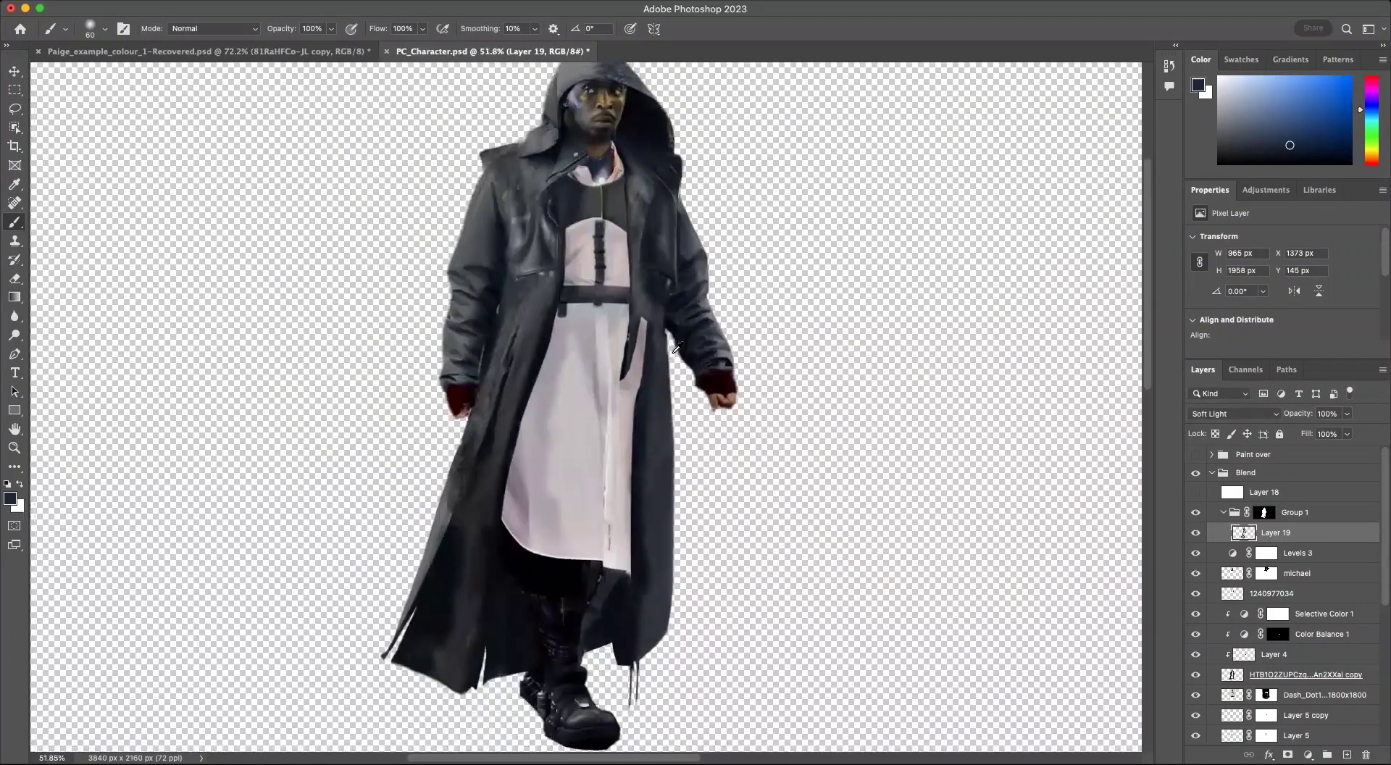
# Step: Compare the whole figure with and without the Soft Light shading on Layer 19
pyautogui.scroll(-2, 686, 323)
pyautogui.click(1196, 537)
pyautogui.click(1196, 537)
pyautogui.click(1196, 536)
pyautogui.click(1196, 537)
pyautogui.click(1196, 537)
pyautogui.click(1196, 536)
pyautogui.click(1196, 537)
pyautogui.click(1196, 537)
pyautogui.click(1196, 537)
pyautogui.click(1196, 537)
pyautogui.click(1196, 537)
pyautogui.click(1196, 536)
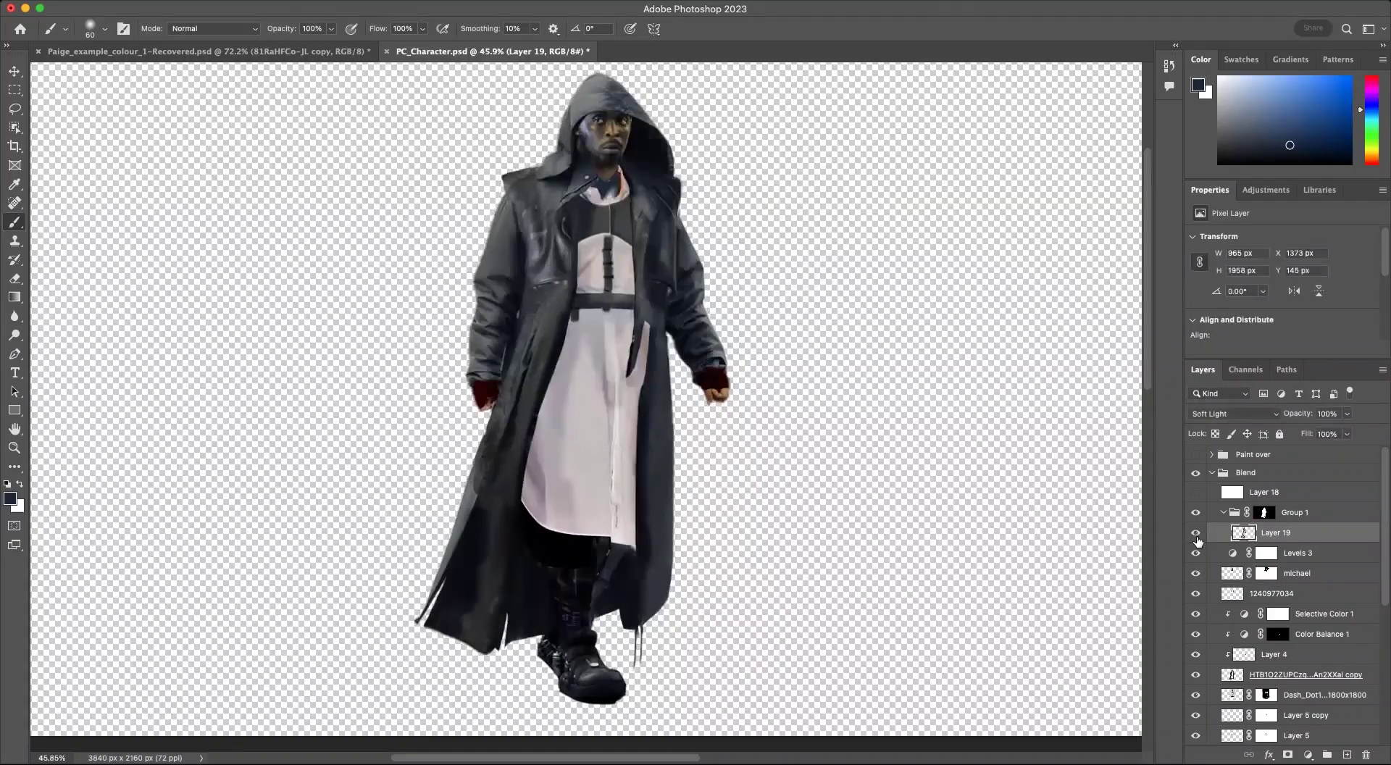
# Step: Add a new layer above Layer 19 and pick a light blue based on the highlight on the face
pyautogui.click(1346, 750)
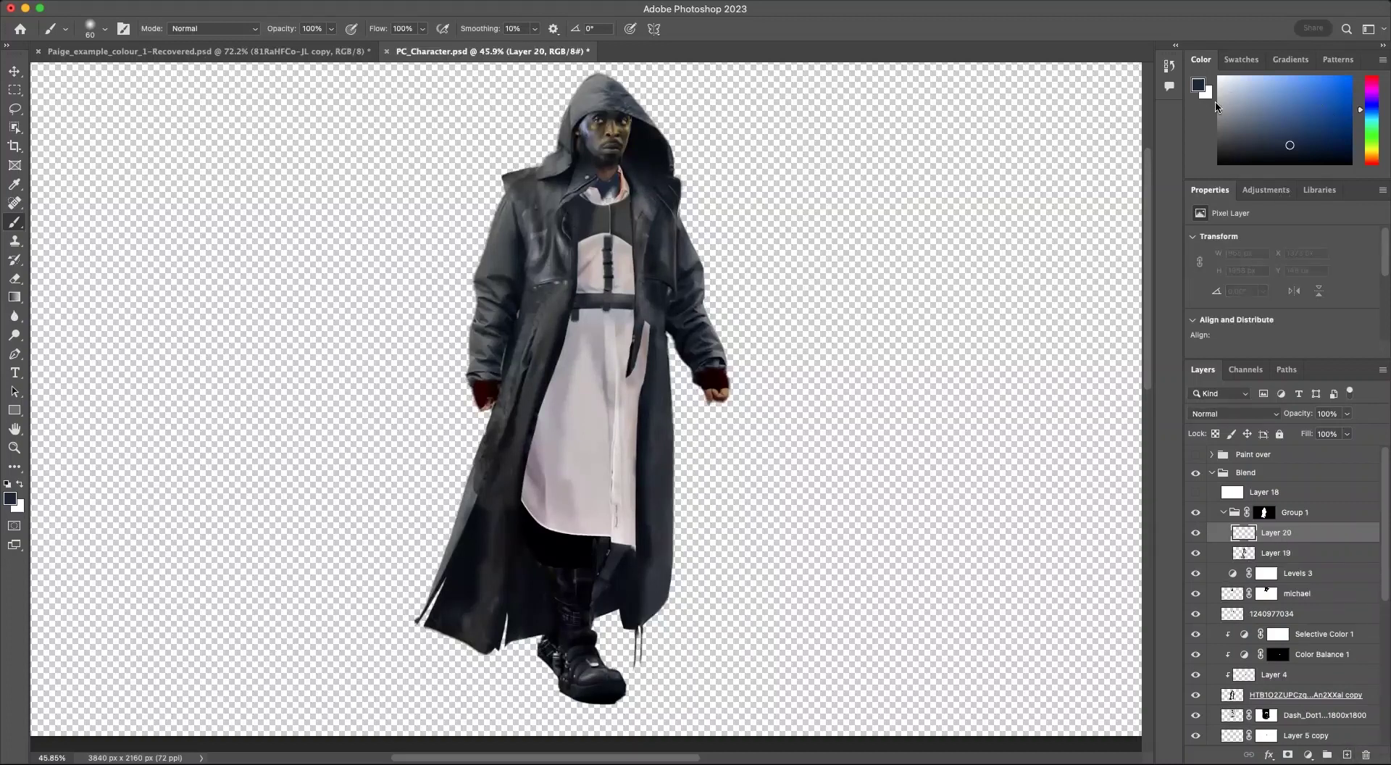
pyautogui.scroll(5, 582, 102)
pyautogui.keyDown('alt'); pyautogui.click(618, 194); pyautogui.keyUp('alt')
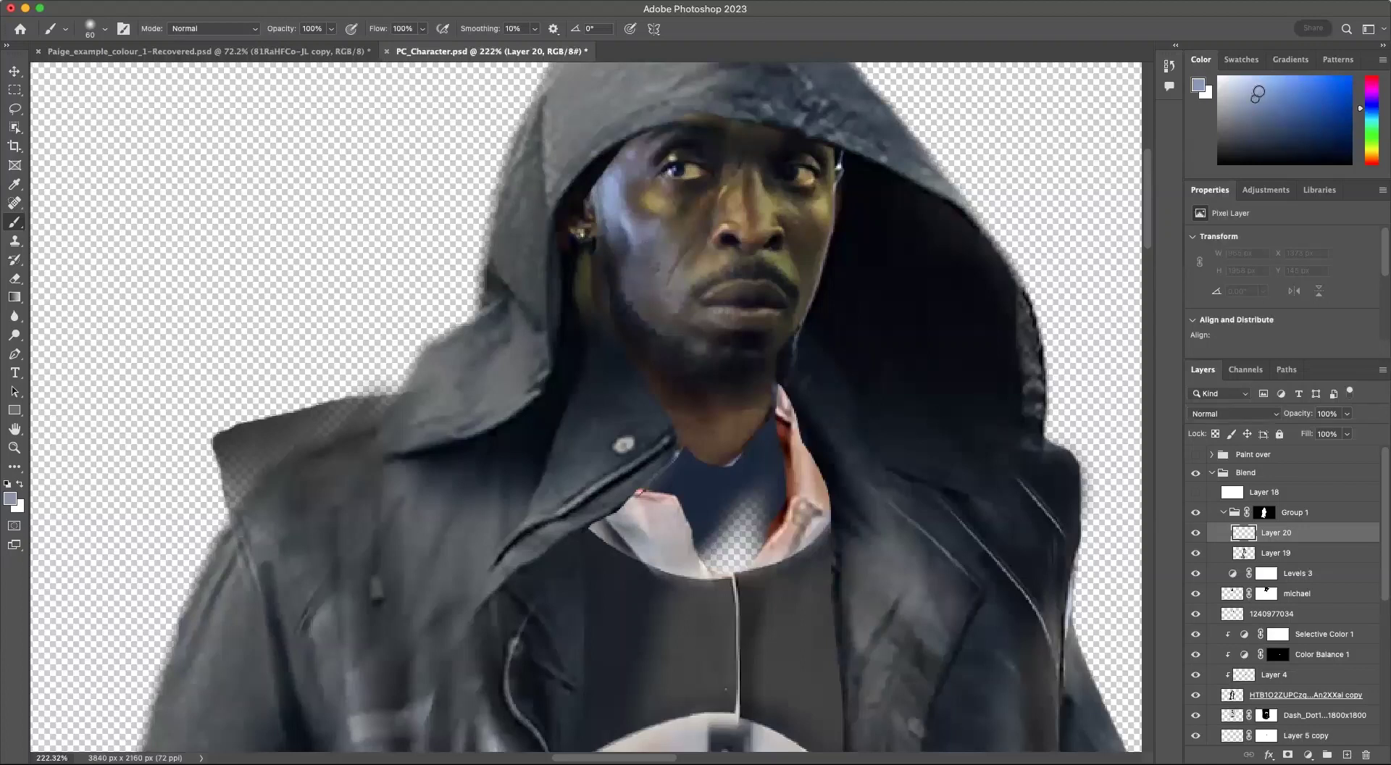
pyautogui.scroll(-5, 580, 319)
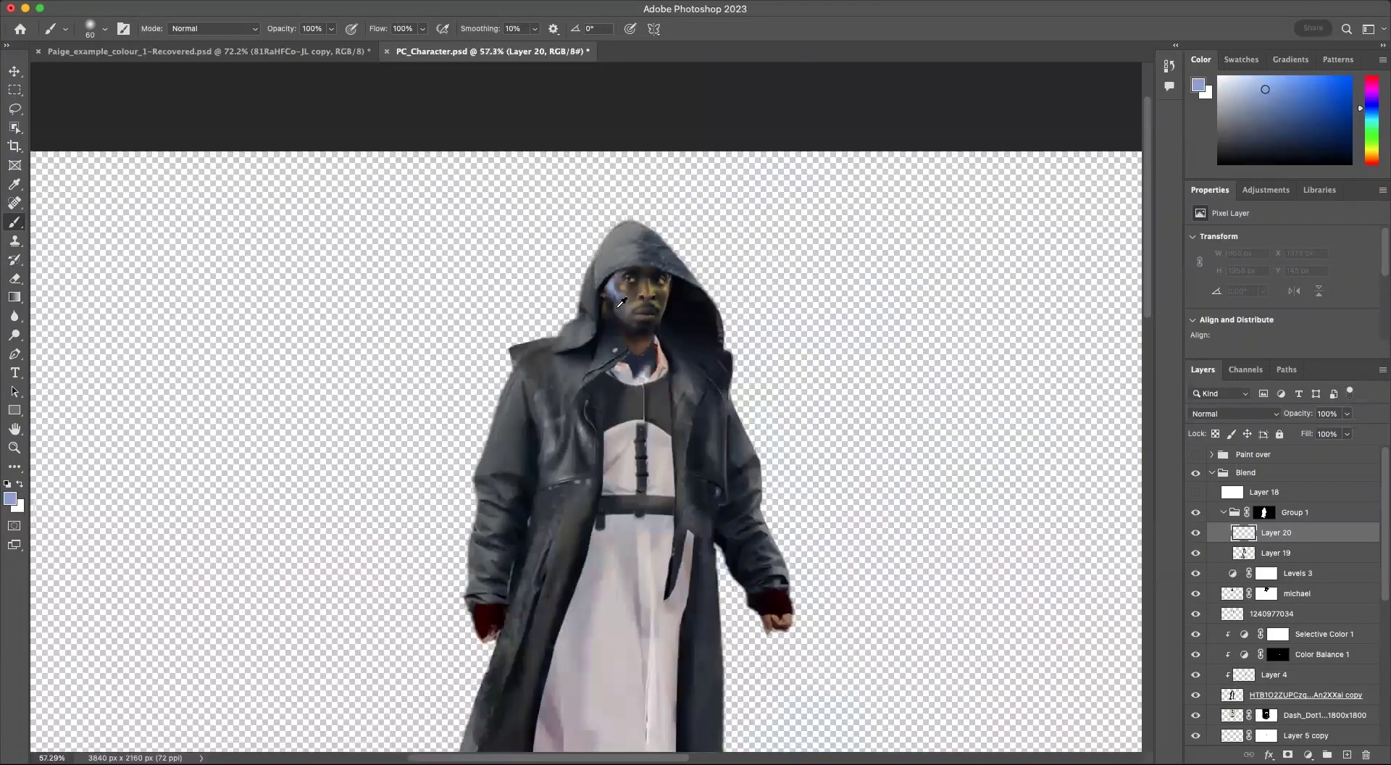
# Step: Paint soft light-blue highlights on the lit side of the hood, the shoulder and the upper coat
pyautogui.moveTo(587, 221); pyautogui.dragTo(628, 239)
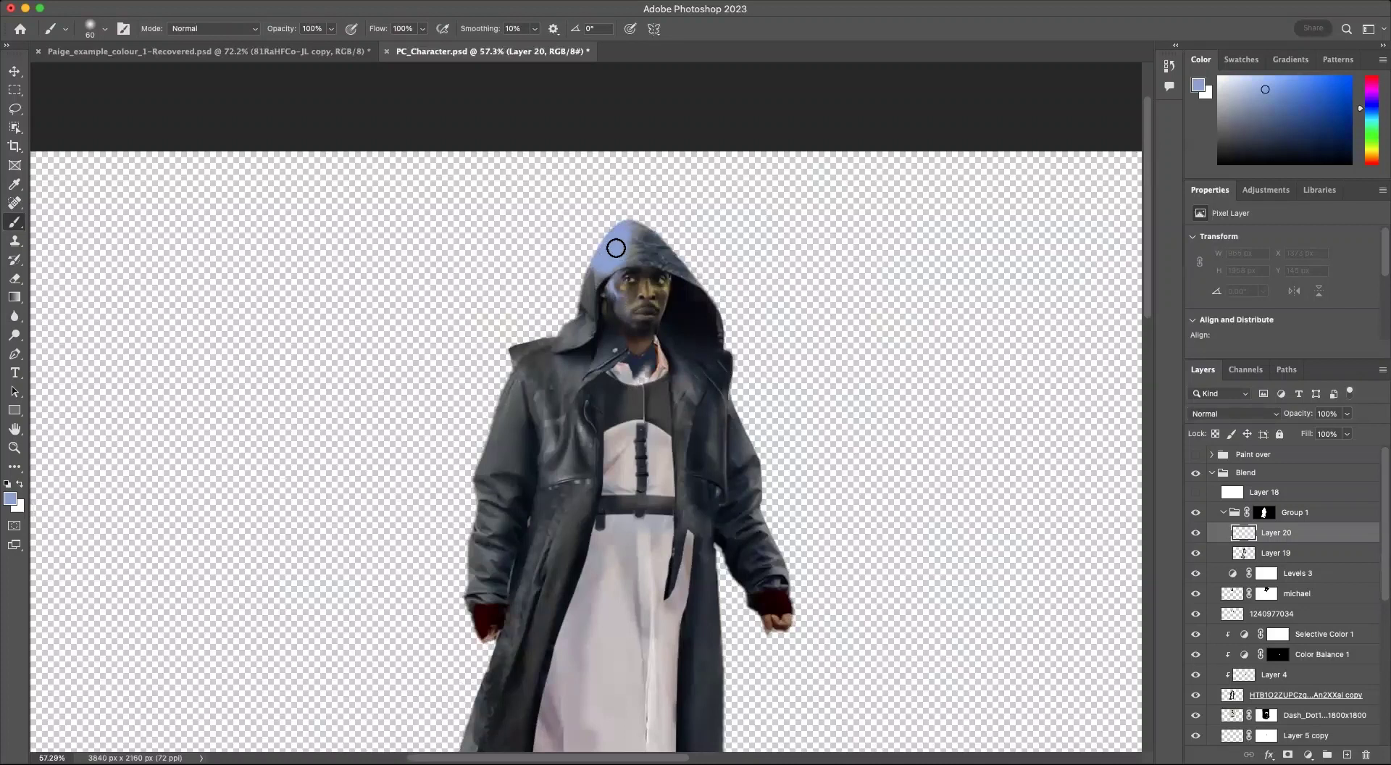
pyautogui.scroll(-5, 753, 210)
pyautogui.moveTo(586, 145)
pyautogui.mouseDown()
pyautogui.moveTo(522, 179)
pyautogui.moveTo(494, 284)
pyautogui.moveTo(511, 297)
pyautogui.moveTo(519, 217)
pyautogui.moveTo(539, 189)
pyautogui.moveTo(623, 162)
pyautogui.moveTo(578, 170)
pyautogui.moveTo(626, 148)
pyautogui.mouseUp()
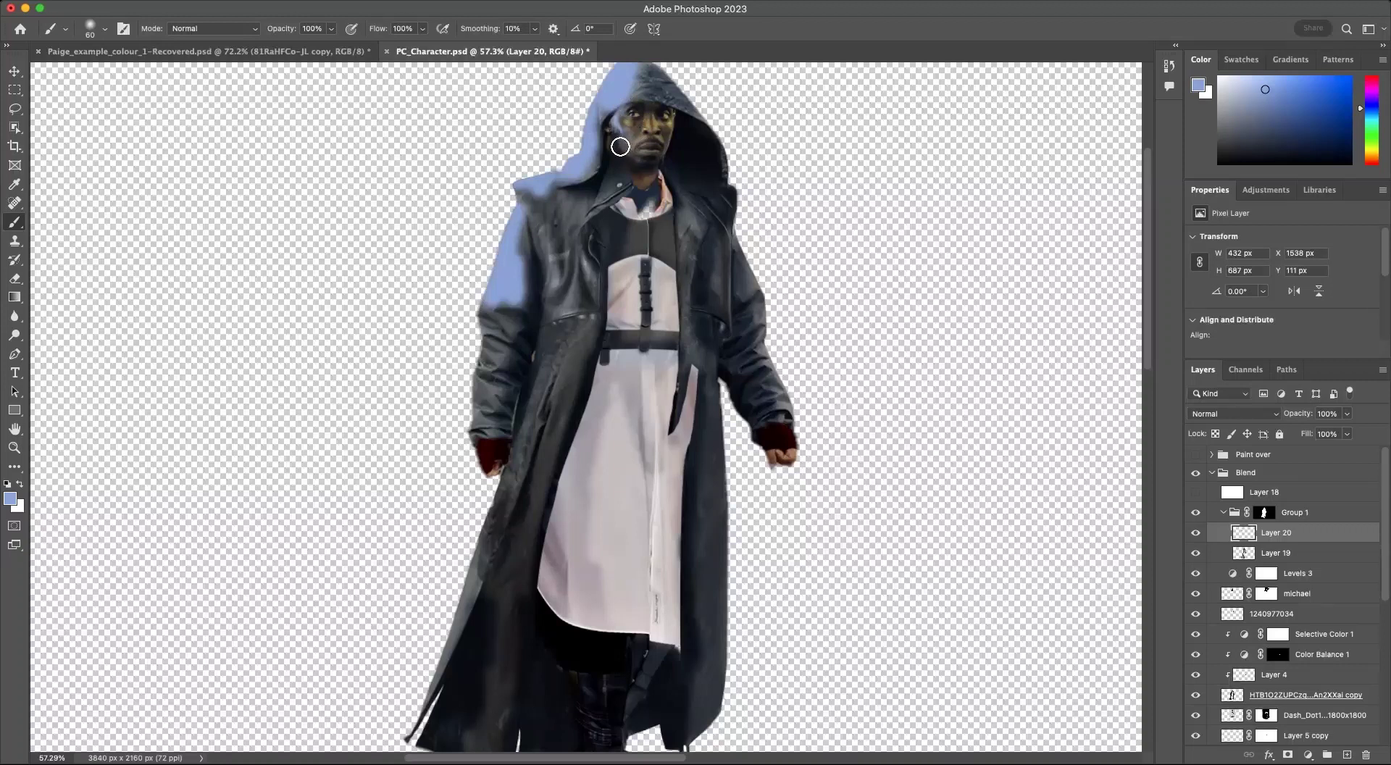
pyautogui.moveTo(601, 193)
pyautogui.mouseDown()
pyautogui.moveTo(580, 217)
pyautogui.moveTo(552, 211)
pyautogui.moveTo(562, 282)
pyautogui.mouseUp()
# Step: Paint light-blue highlights along the lit sleeve, the coat front and the coat's flared outer edge
pyautogui.moveTo(487, 315)
pyautogui.mouseDown()
pyautogui.moveTo(497, 360)
pyautogui.moveTo(480, 371)
pyautogui.moveTo(507, 320)
pyautogui.moveTo(482, 415)
pyautogui.mouseUp()
pyautogui.moveTo(555, 326)
pyautogui.mouseDown()
pyautogui.moveTo(500, 497)
pyautogui.moveTo(514, 497)
pyautogui.mouseUp()
pyautogui.scroll(-3, 641, 412)
pyautogui.moveTo(498, 426); pyautogui.dragTo(407, 641)
pyautogui.moveTo(496, 442)
pyautogui.mouseDown()
pyautogui.moveTo(503, 391)
pyautogui.moveTo(395, 654)
pyautogui.mouseUp()
# Step: Try light-blue strokes on the tunic, and paint highlights on the opposite lapel and the lit side of the face
pyautogui.moveTo(652, 352)
pyautogui.mouseDown()
pyautogui.moveTo(597, 522)
pyautogui.moveTo(584, 518)
pyautogui.mouseUp()
pyautogui.moveTo(539, 459); pyautogui.dragTo(521, 601)
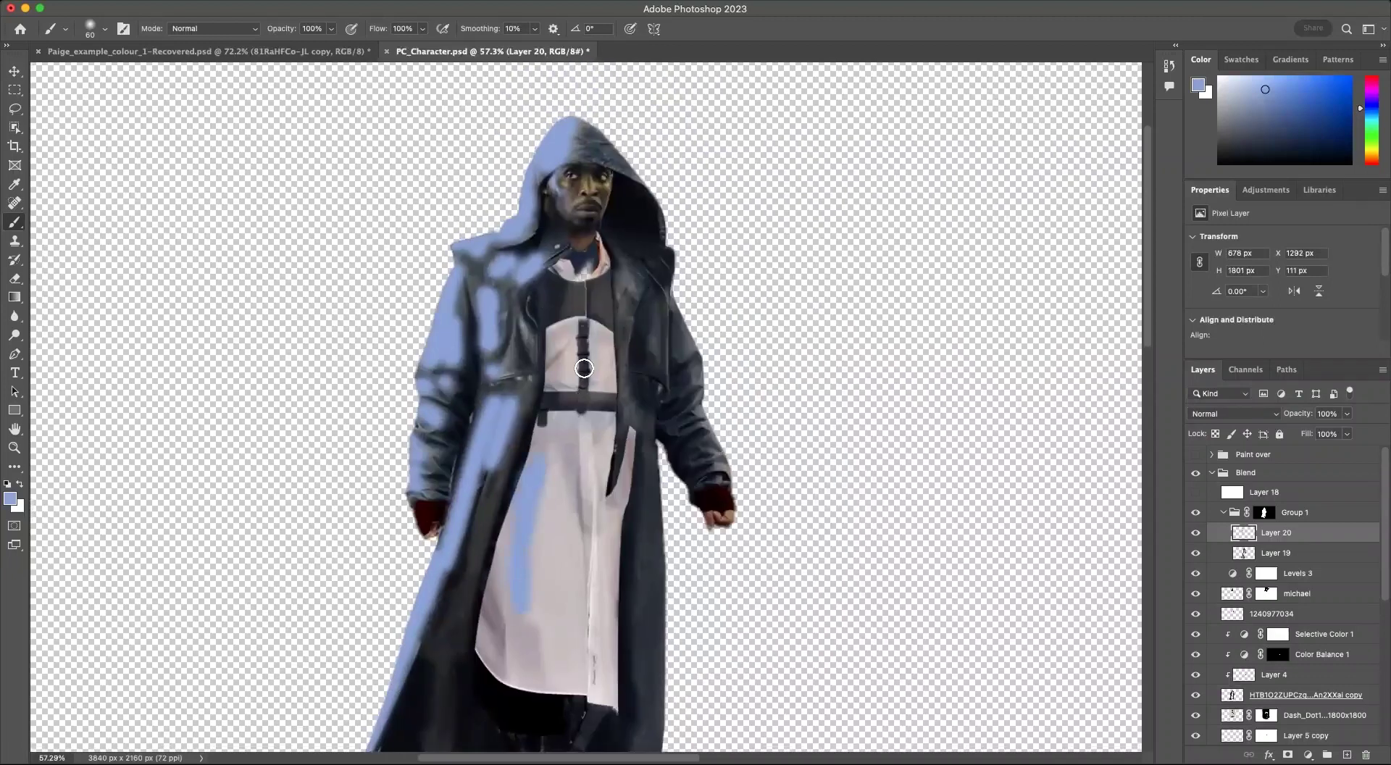
pyautogui.moveTo(609, 309)
pyautogui.mouseDown()
pyautogui.moveTo(623, 330)
pyautogui.moveTo(639, 284)
pyautogui.mouseUp()
pyautogui.moveTo(559, 187); pyautogui.dragTo(572, 190)
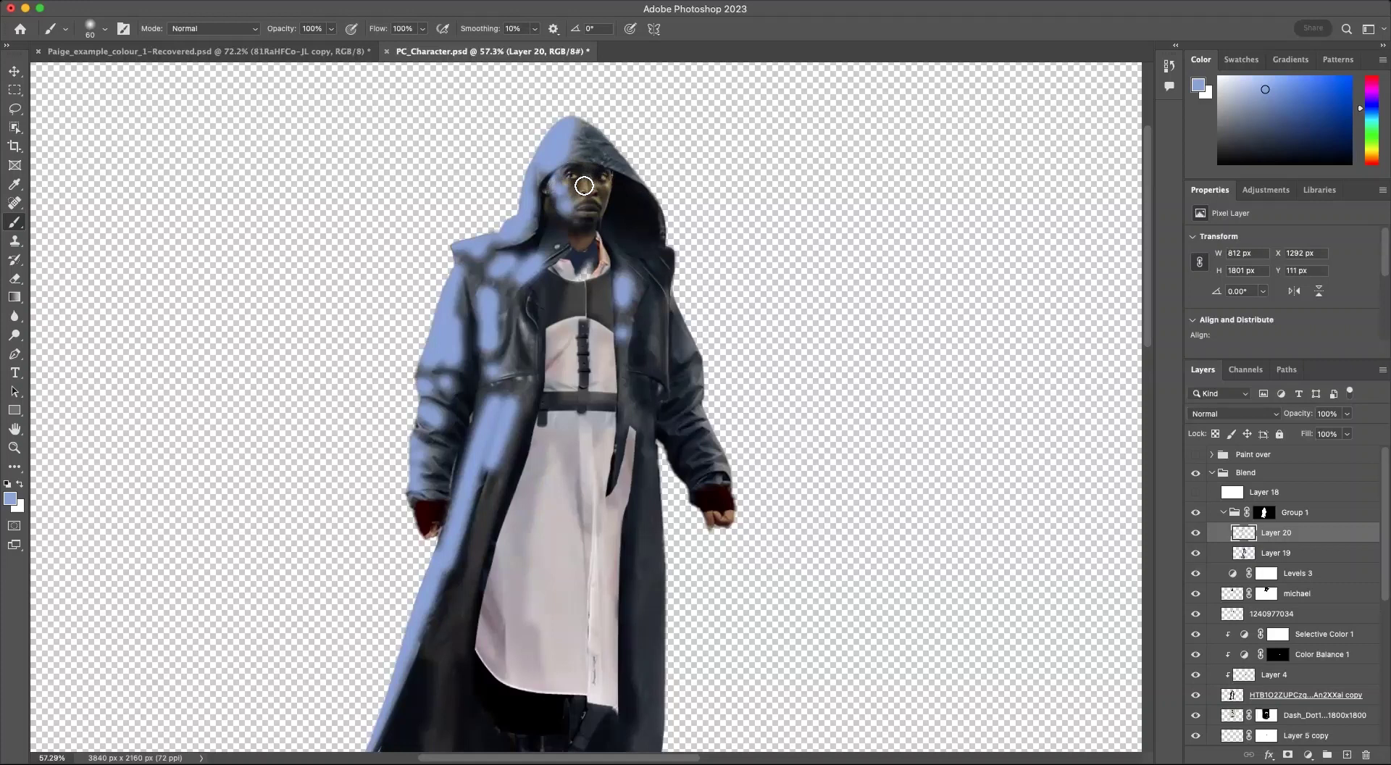
# Step: Add light-blue highlights to the boots, the far edge of the coat and both hands
pyautogui.scroll(-3, 700, 280)
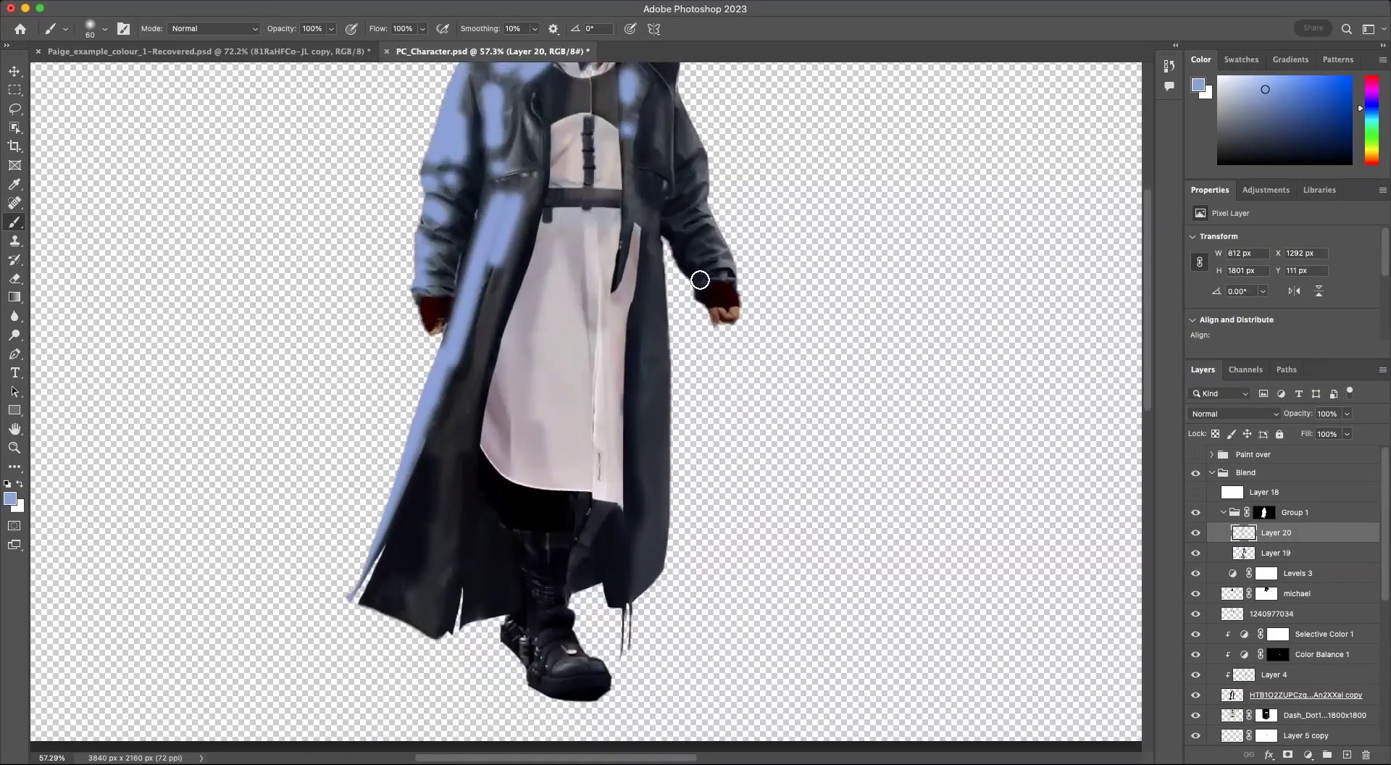
pyautogui.moveTo(529, 655)
pyautogui.mouseDown()
pyautogui.moveTo(534, 604)
pyautogui.moveTo(548, 676)
pyautogui.moveTo(556, 660)
pyautogui.moveTo(506, 641)
pyautogui.mouseUp()
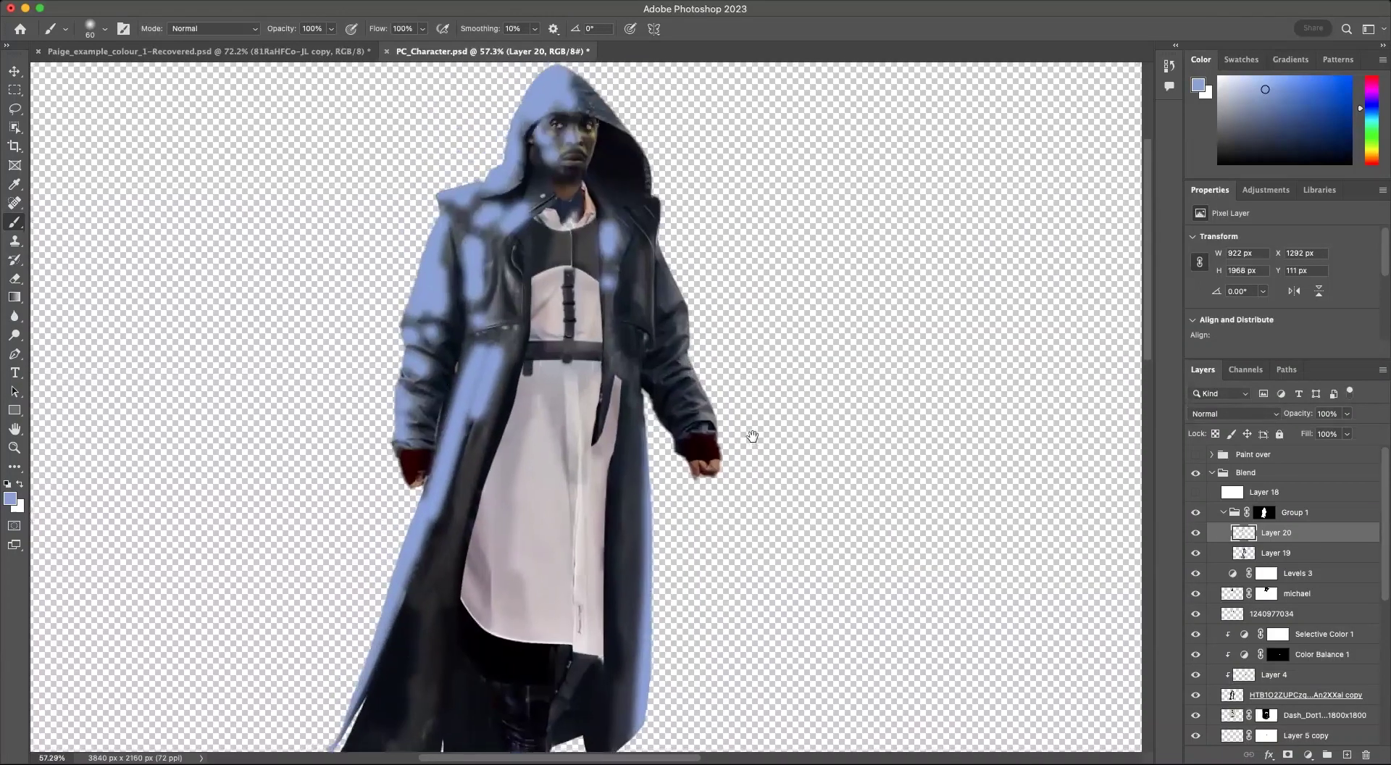
pyautogui.scroll(2, 751, 435)
pyautogui.moveTo(656, 483)
pyautogui.mouseDown()
pyautogui.moveTo(661, 643)
pyautogui.moveTo(698, 477)
pyautogui.moveTo(661, 462)
pyautogui.moveTo(657, 693)
pyautogui.moveTo(693, 506)
pyautogui.moveTo(677, 442)
pyautogui.moveTo(692, 478)
pyautogui.mouseUp()
pyautogui.moveTo(413, 487); pyautogui.dragTo(410, 475)
pyautogui.moveTo(835, 330); pyautogui.dragTo(825, 345)
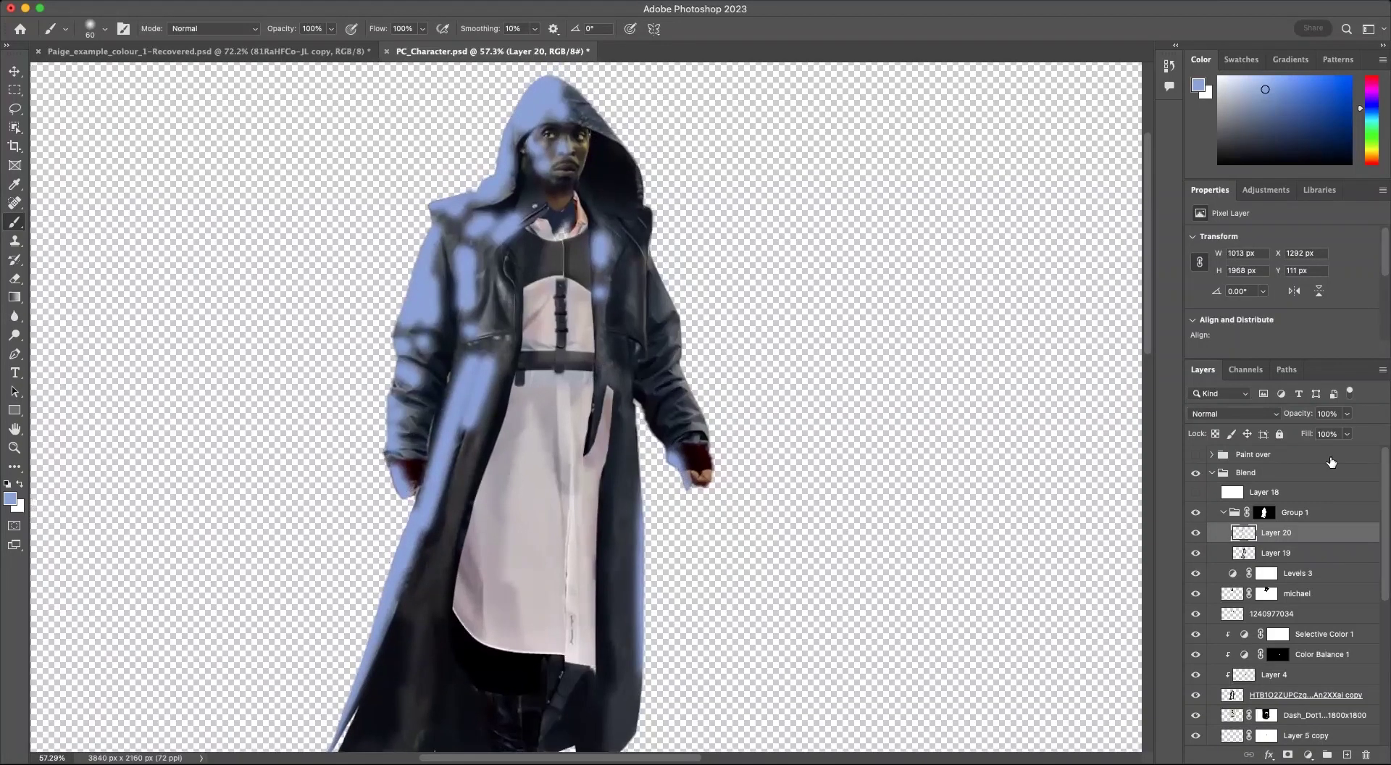
# Step: Set the light-blue highlight layer's blend mode to Soft Light and reduce the eraser size to 175
pyautogui.click(1229, 415)
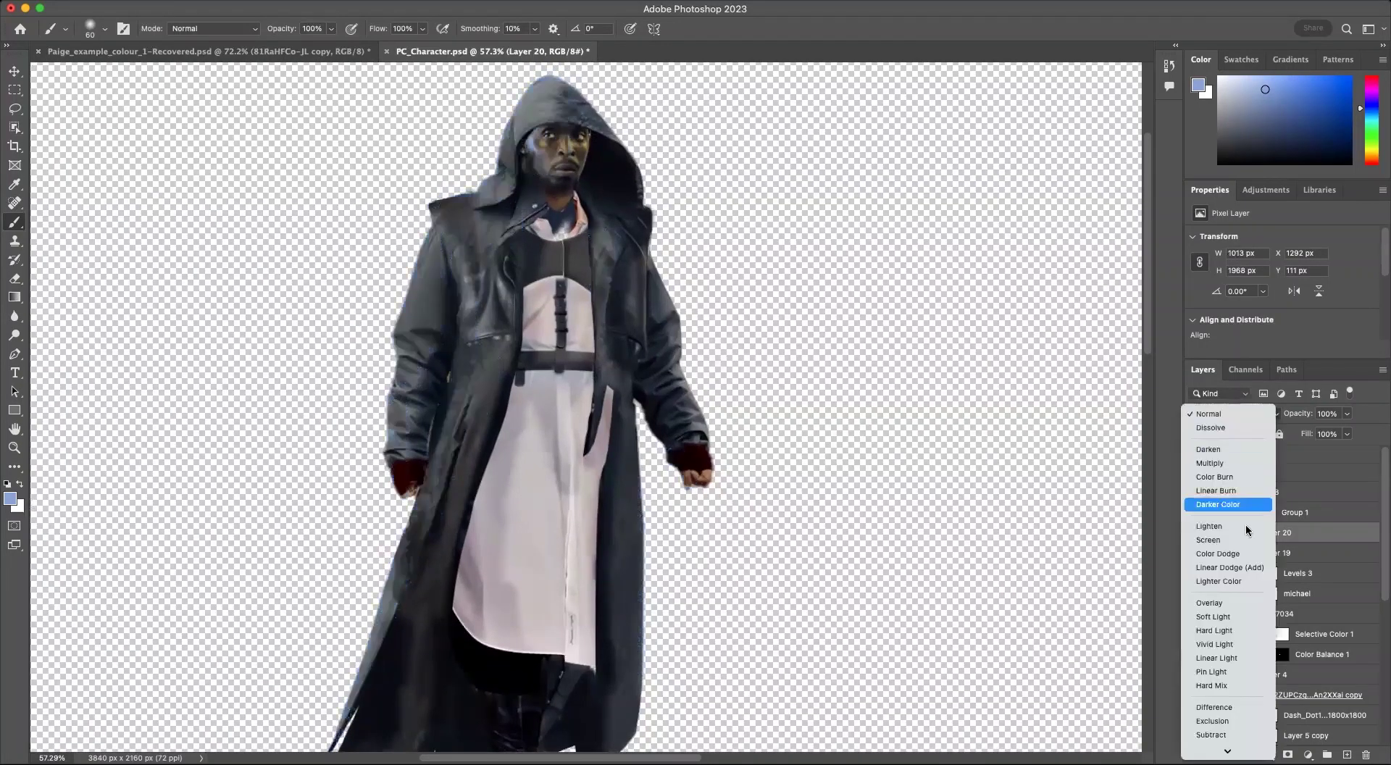
pyautogui.click(1240, 616)
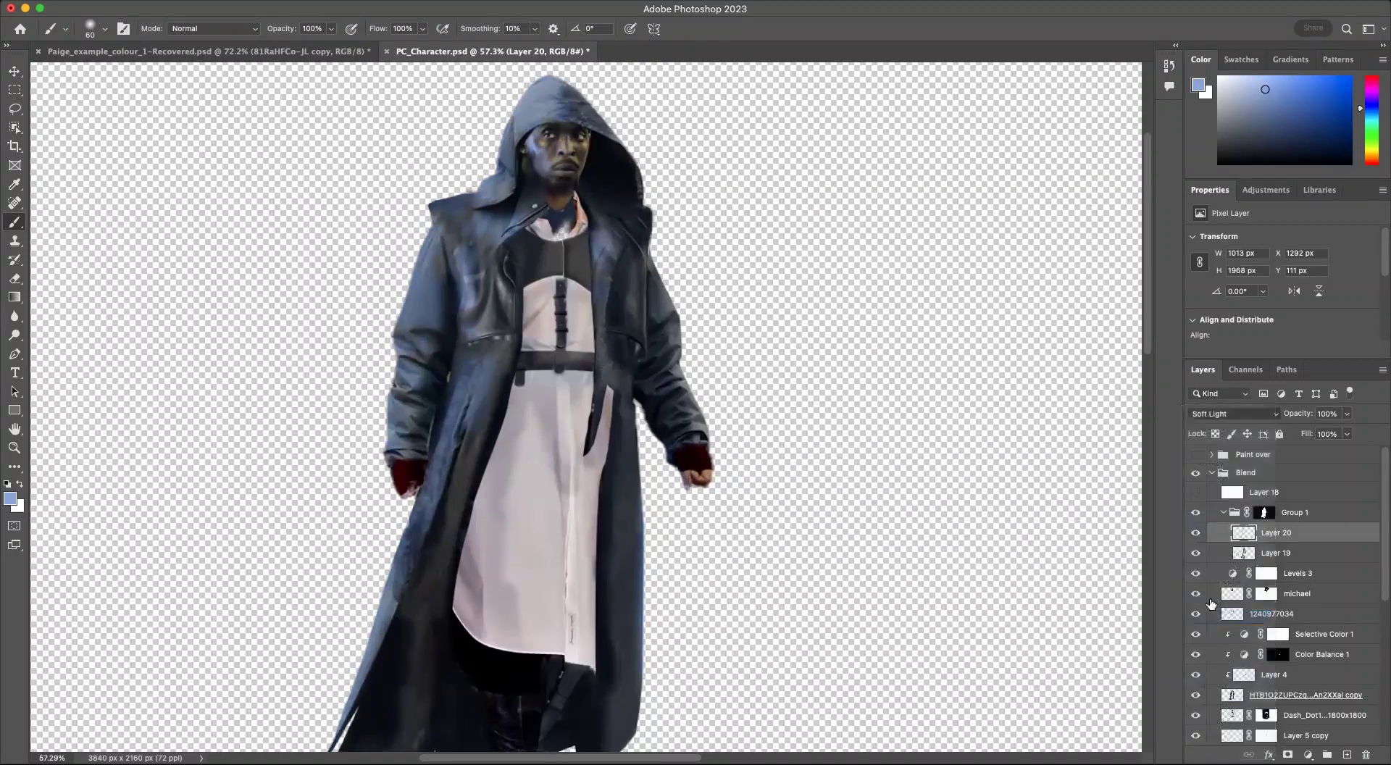
pyautogui.moveTo(387, 613); pyautogui.dragTo(423, 570)
pyautogui.press('e')
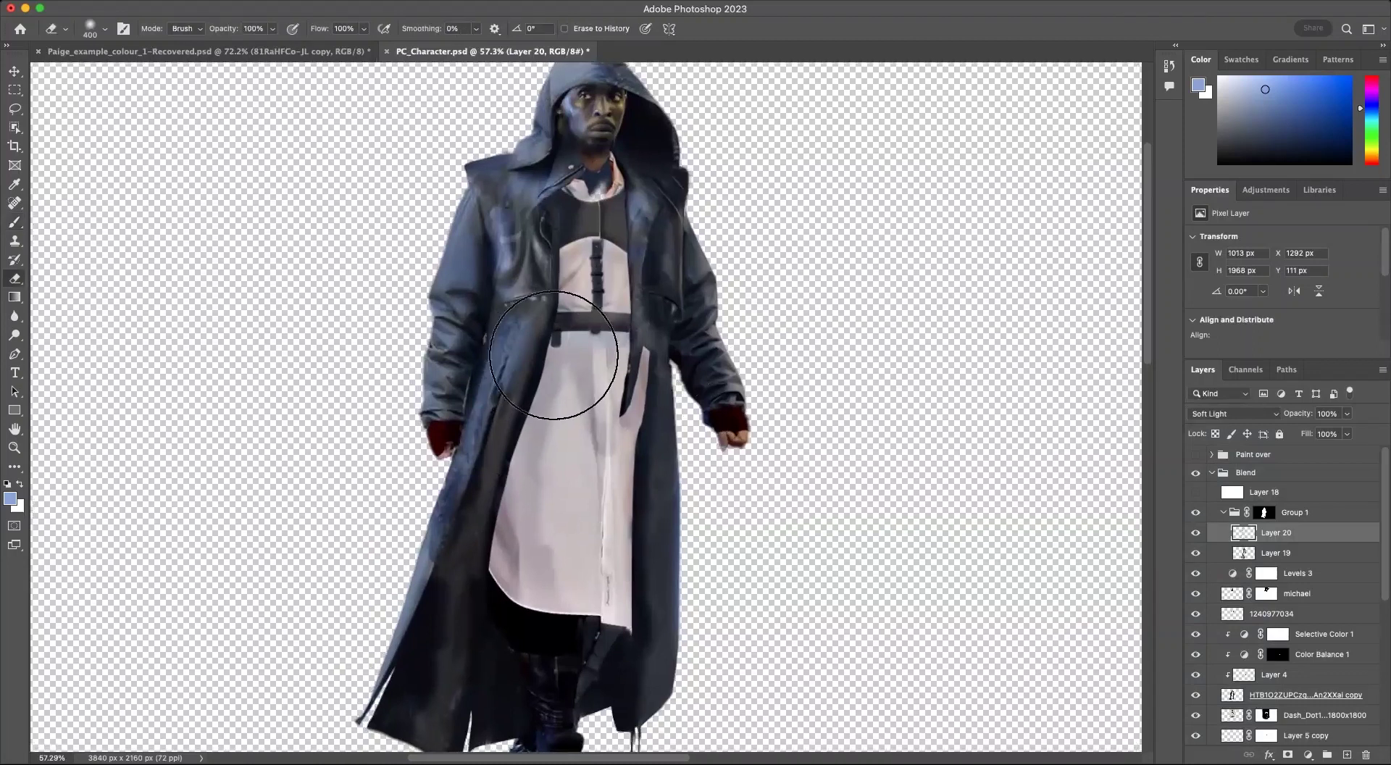
pyautogui.press('[')
pyautogui.press('[')
pyautogui.press('[')
pyautogui.press('[')
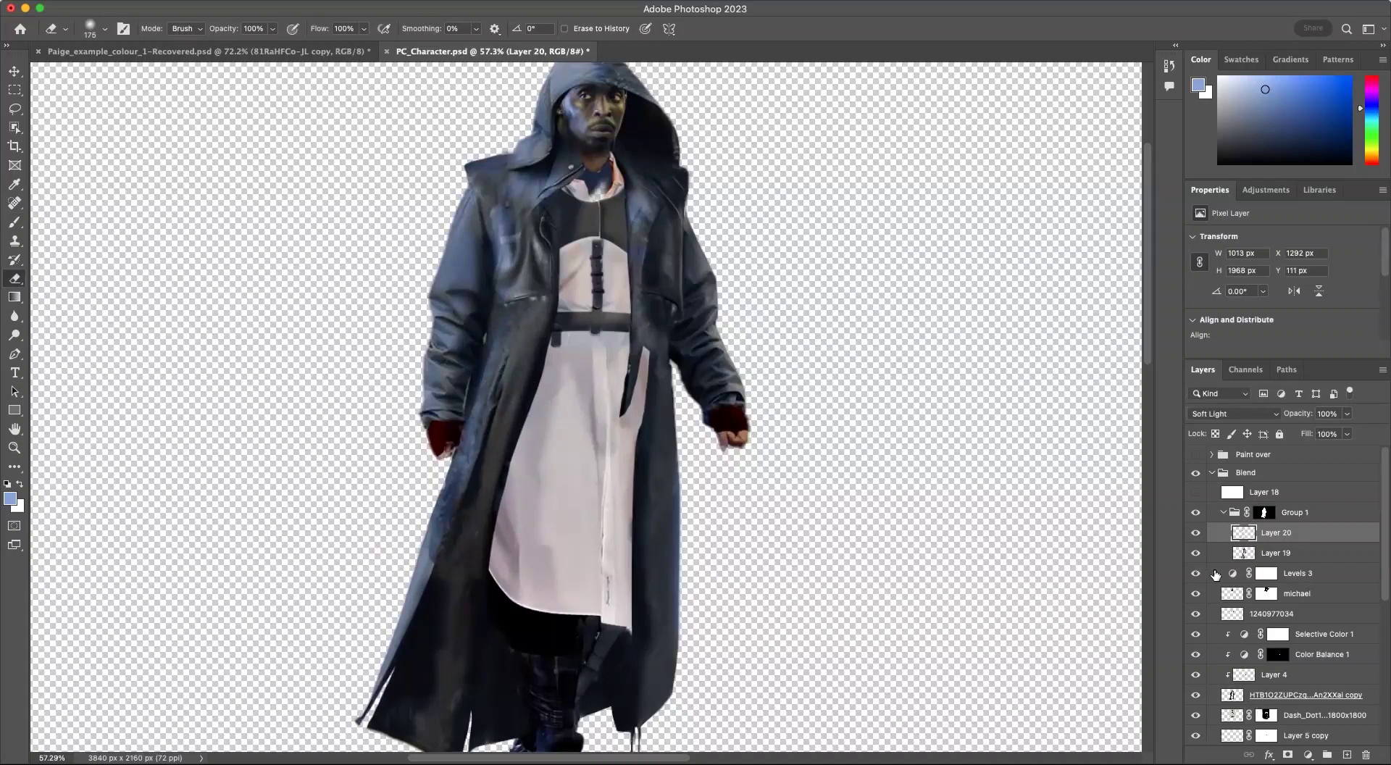
# Step: Compare the whole figure with and without the light-blue highlight layer and the masked group's painting
pyautogui.click(1195, 532)
pyautogui.scroll(-2, 776, 429)
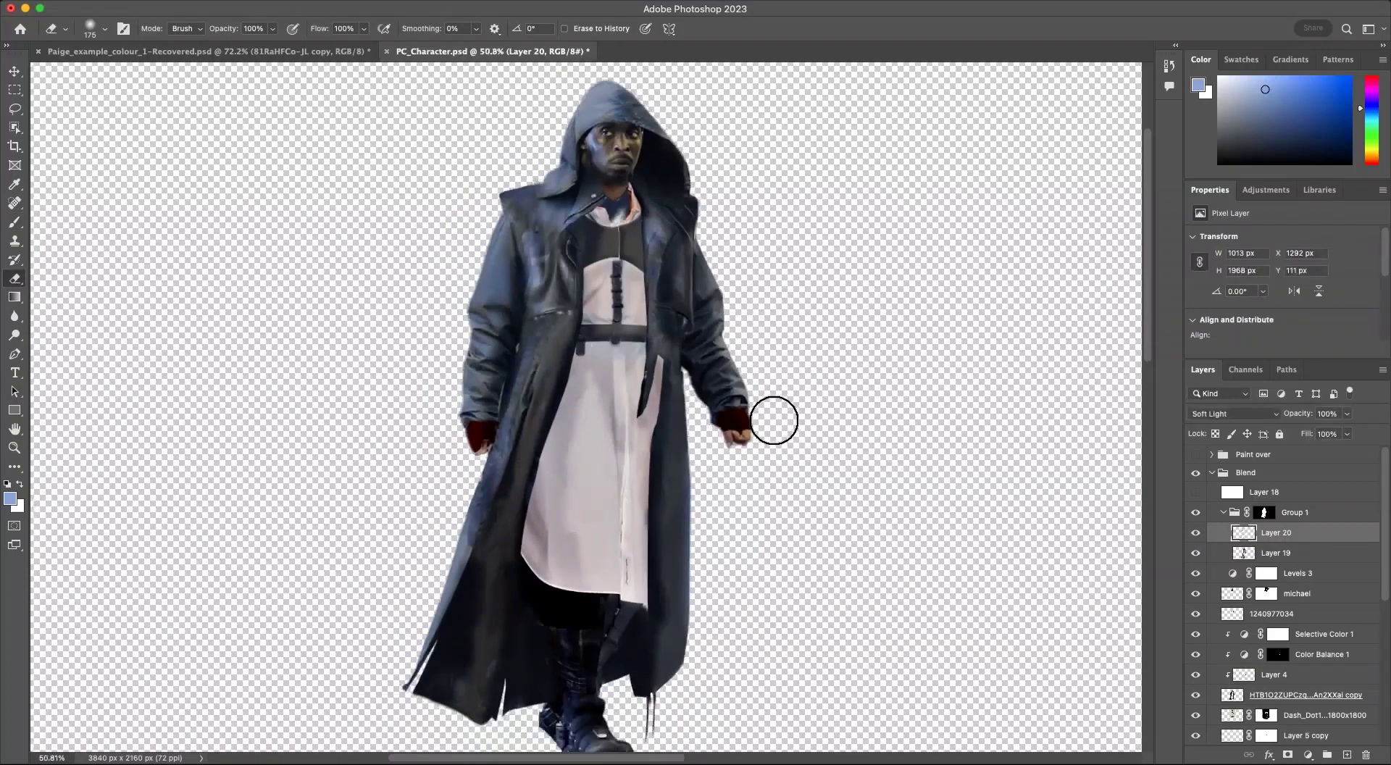
pyautogui.scroll(-1, 913, 447)
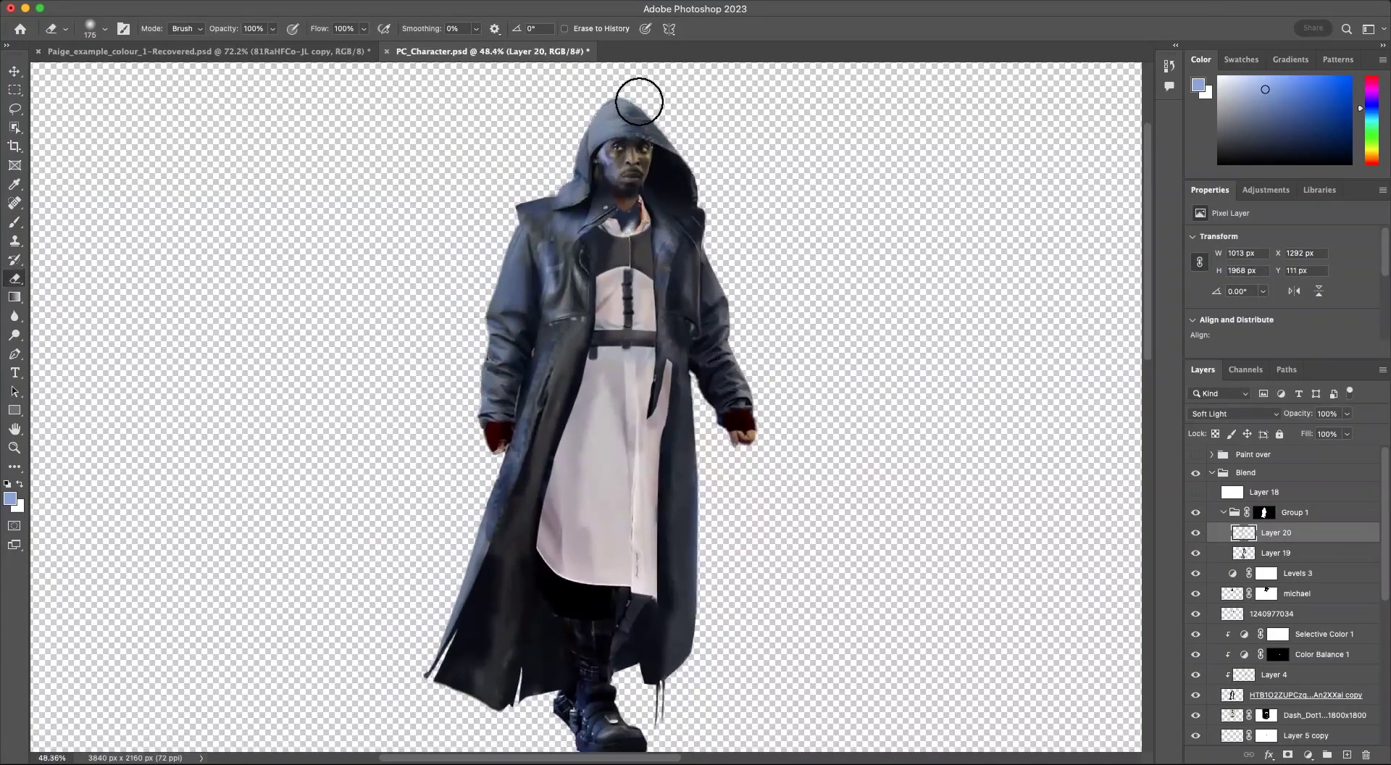
pyautogui.click(1196, 533)
pyautogui.click(1196, 533)
pyautogui.click(1194, 532)
pyautogui.click(1194, 532)
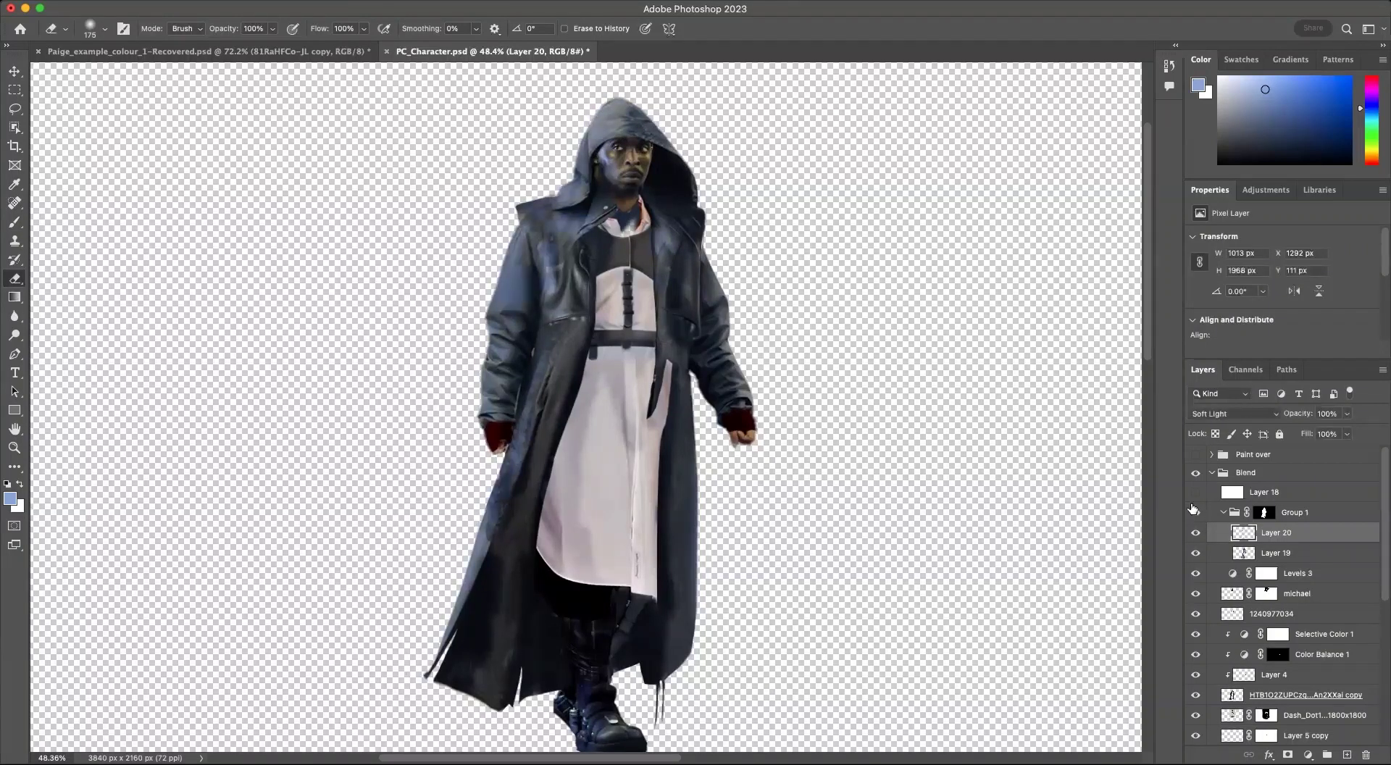
pyautogui.click(1194, 511)
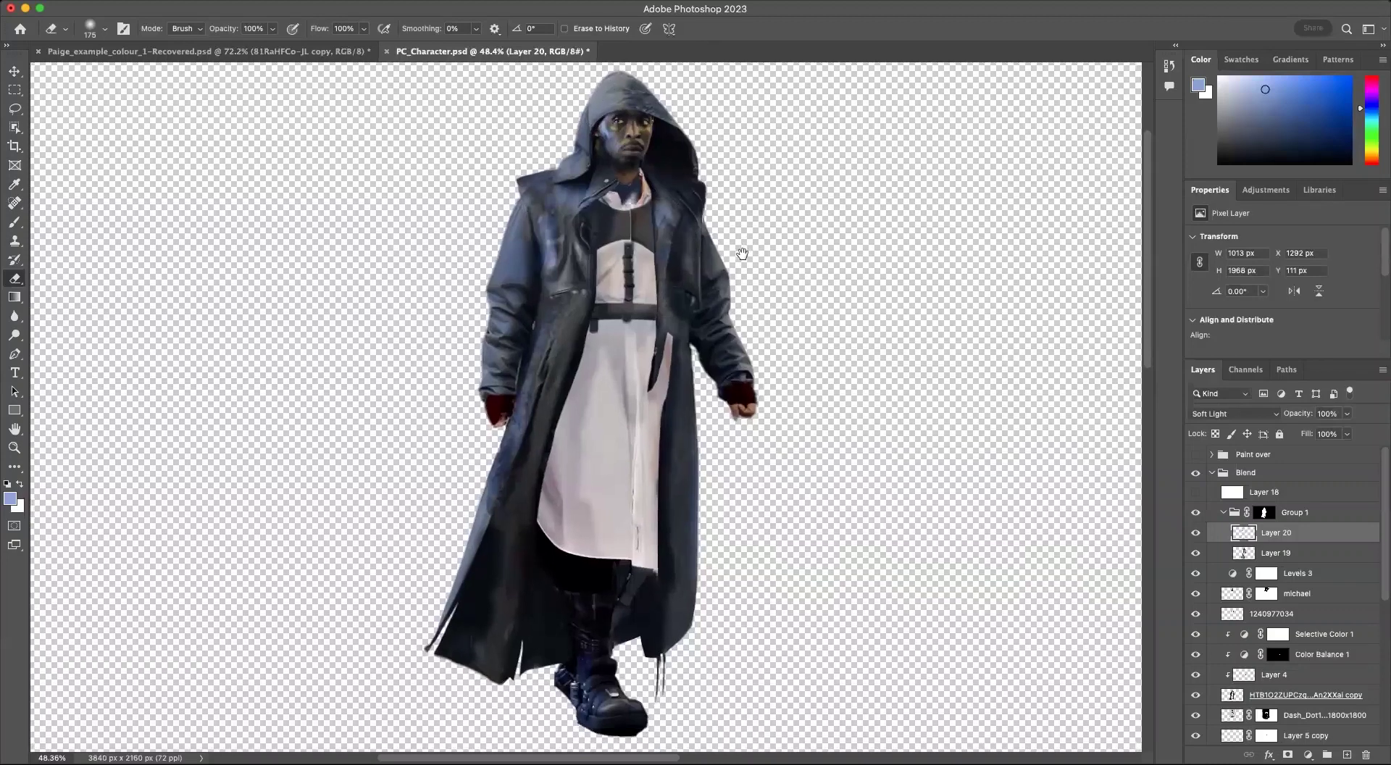
pyautogui.click(1197, 535)
pyautogui.click(1196, 535)
# Step: Add a new layer above the light-blue highlights and sample a golden yellow from the skin below the eye
pyautogui.click(1345, 754)
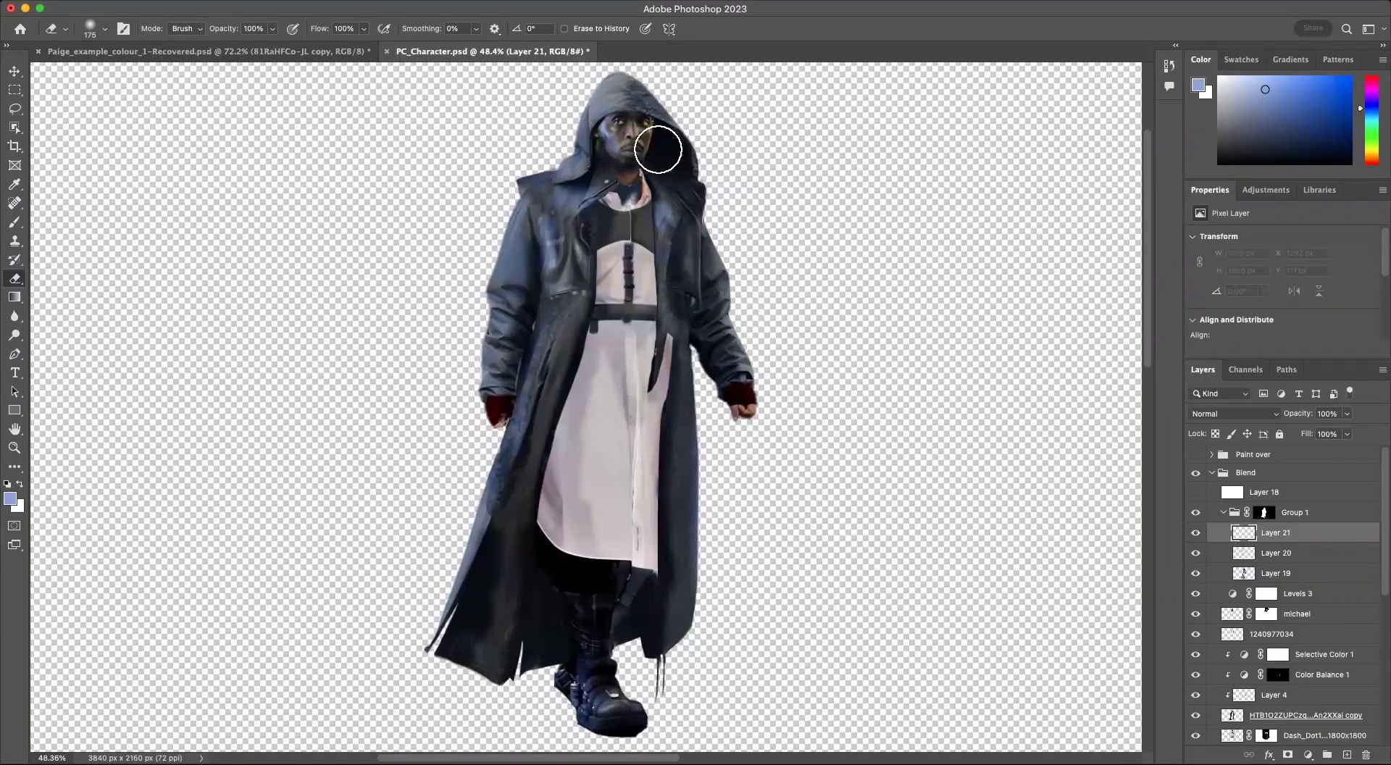
pyautogui.scroll(8, 587, 107)
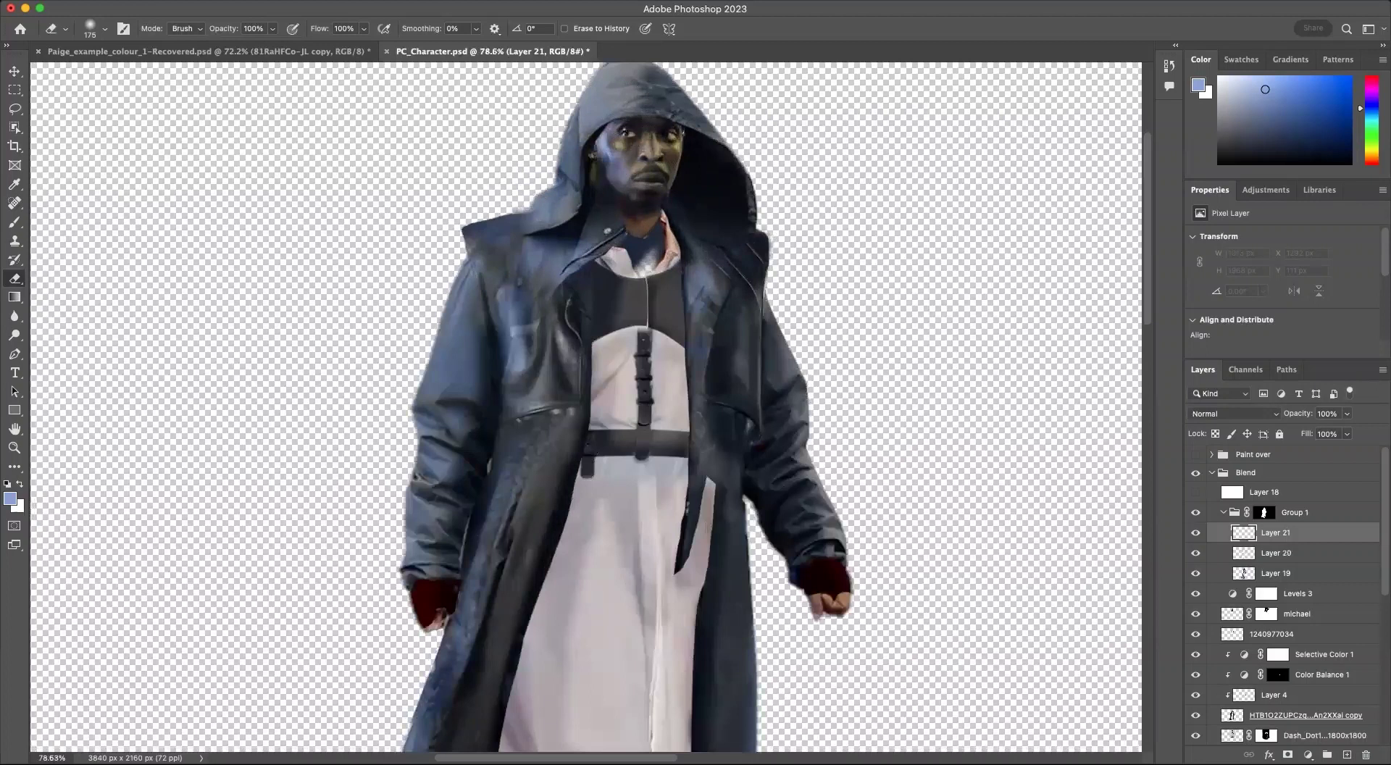
pyautogui.press('i')
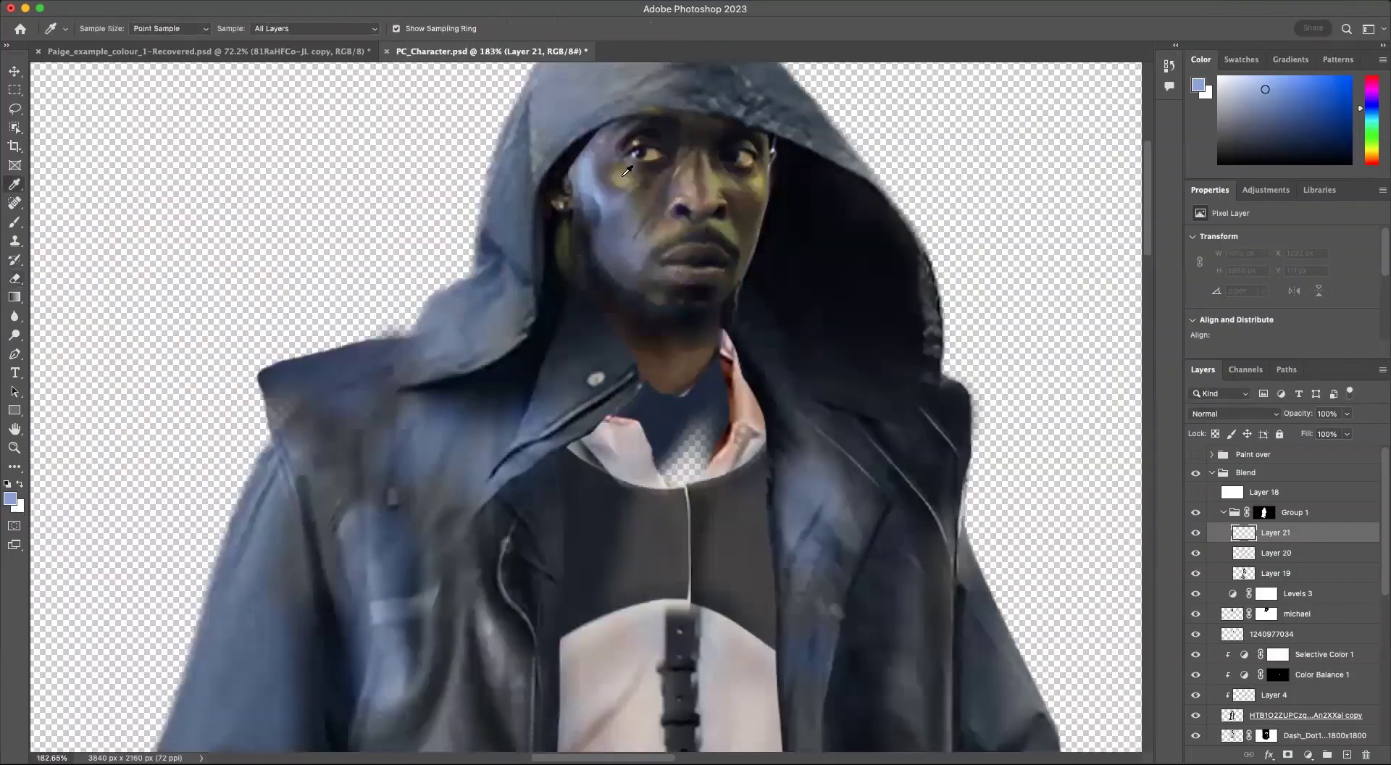
pyautogui.click(623, 178)
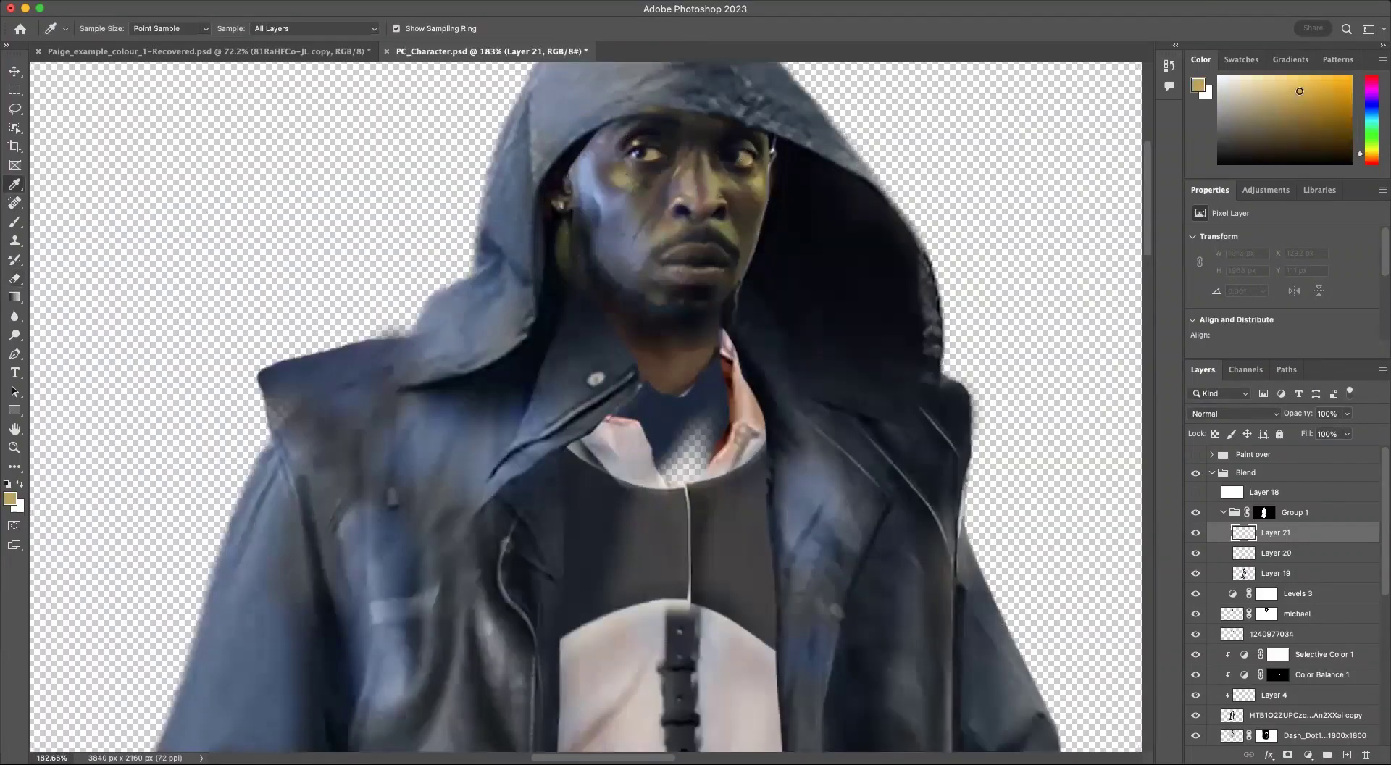
pyautogui.scroll(-10, 817, 244)
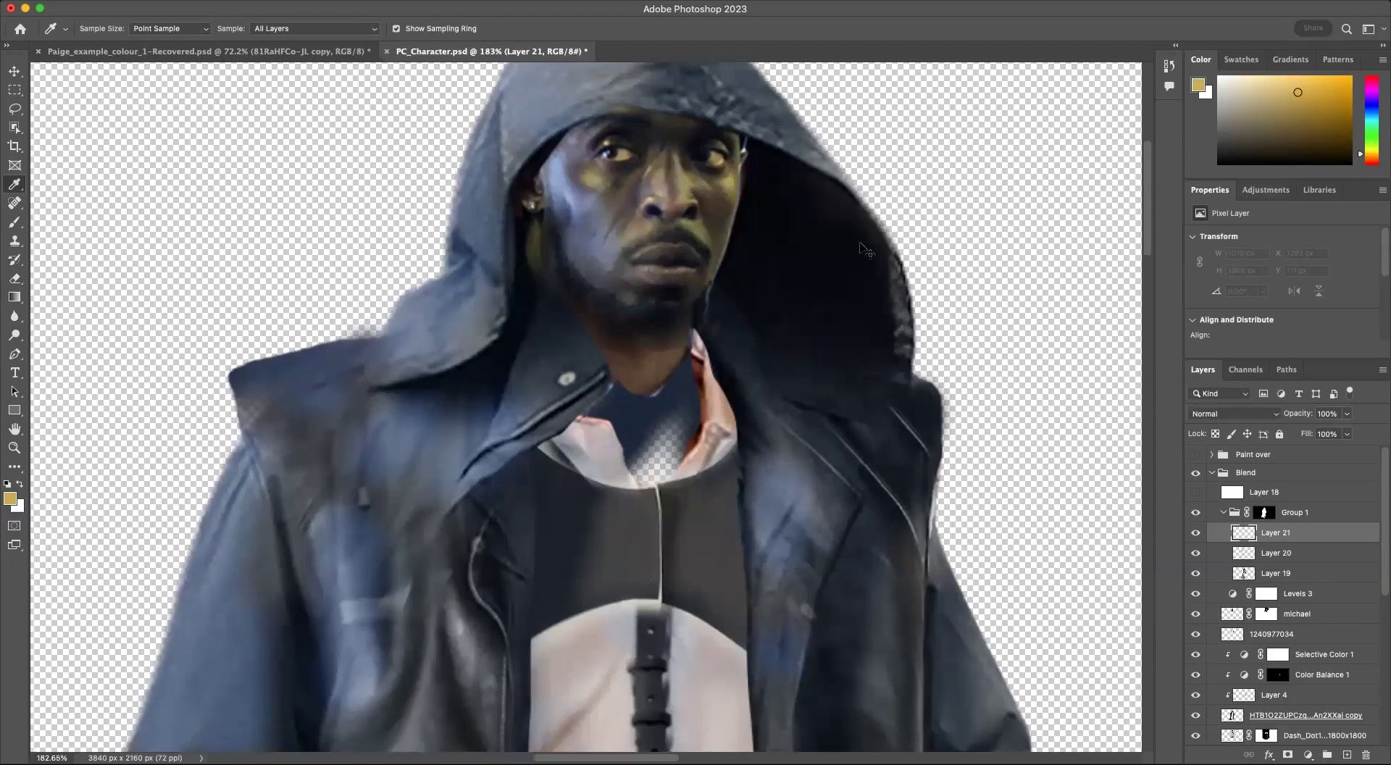
pyautogui.scroll(2, 817, 243)
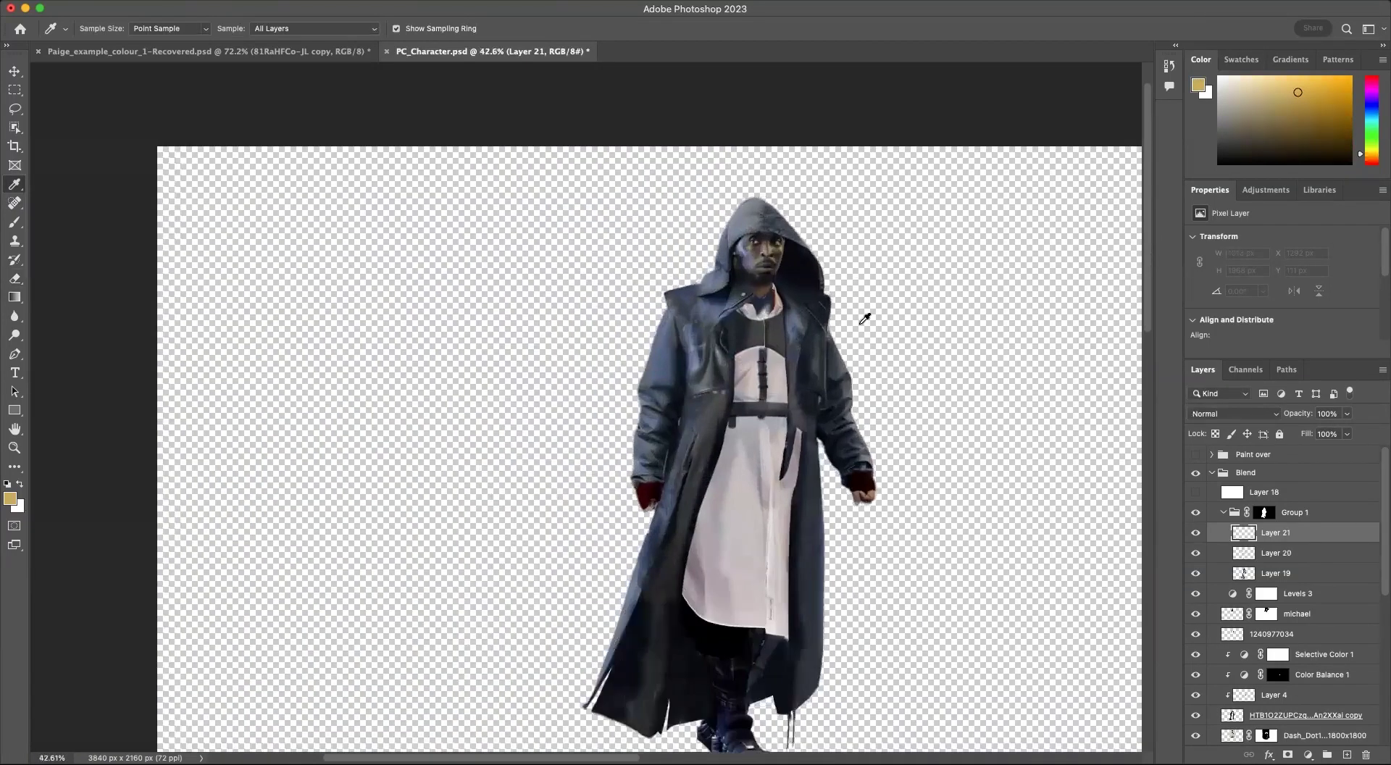
pyautogui.moveTo(674, 386); pyautogui.dragTo(566, 332)
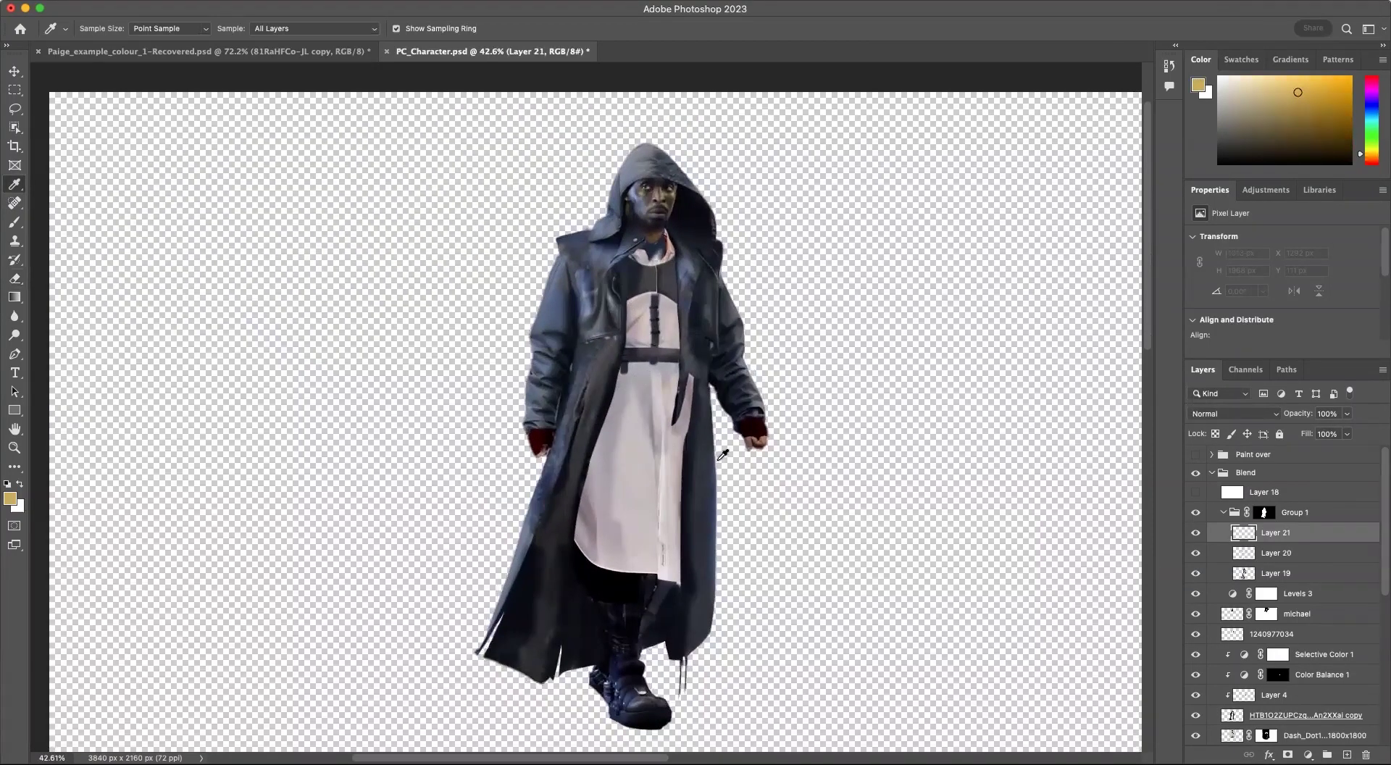
# Step: Paint golden-yellow light along the shadowed side of the hood, the sleeve and the coat's outer edge
pyautogui.press('b')
pyautogui.moveTo(713, 435)
pyautogui.mouseDown()
pyautogui.moveTo(705, 639)
pyautogui.moveTo(708, 405)
pyautogui.moveTo(722, 432)
pyautogui.moveTo(739, 295)
pyautogui.moveTo(761, 443)
pyautogui.mouseUp()
pyautogui.moveTo(705, 181)
pyautogui.mouseDown()
pyautogui.moveTo(688, 154)
pyautogui.moveTo(733, 251)
pyautogui.moveTo(711, 334)
pyautogui.moveTo(714, 275)
pyautogui.moveTo(707, 294)
pyautogui.mouseUp()
pyautogui.press('w')
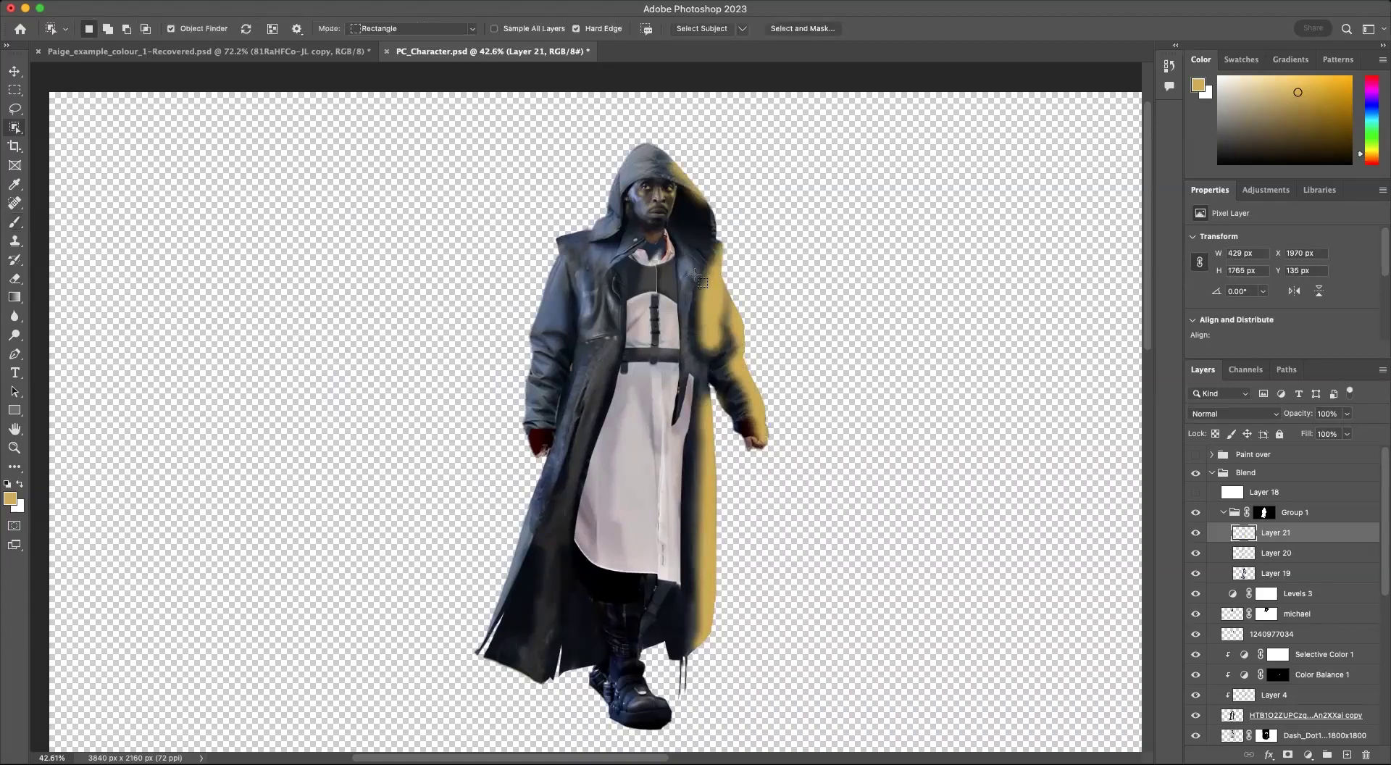
# Step: Paint yellow light on the tunic skirt and the front boot, and erase the excess on the boot's shaft
pyautogui.press('b')
pyautogui.moveTo(649, 686)
pyautogui.mouseDown()
pyautogui.moveTo(641, 695)
pyautogui.moveTo(645, 612)
pyautogui.mouseUp()
pyautogui.moveTo(643, 467); pyautogui.dragTo(646, 605)
pyautogui.press('w')
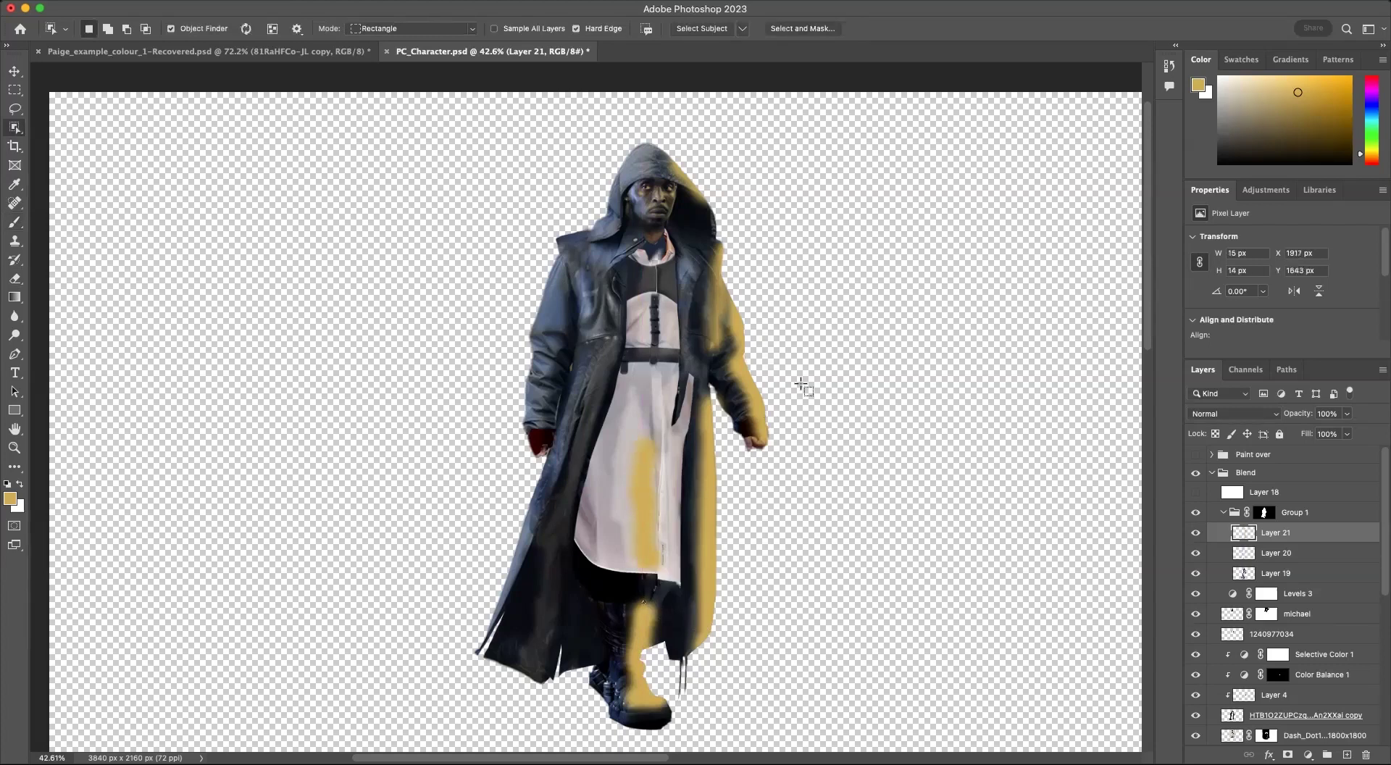
pyautogui.press('m')
pyautogui.click(835, 509)
pyautogui.press('e')
pyautogui.moveTo(643, 617)
pyautogui.mouseDown()
pyautogui.moveTo(640, 632)
pyautogui.moveTo(612, 637)
pyautogui.mouseUp()
# Step: Add yellow touches to the face, the chest, the lapel and the coat front below the waist
pyautogui.press('b')
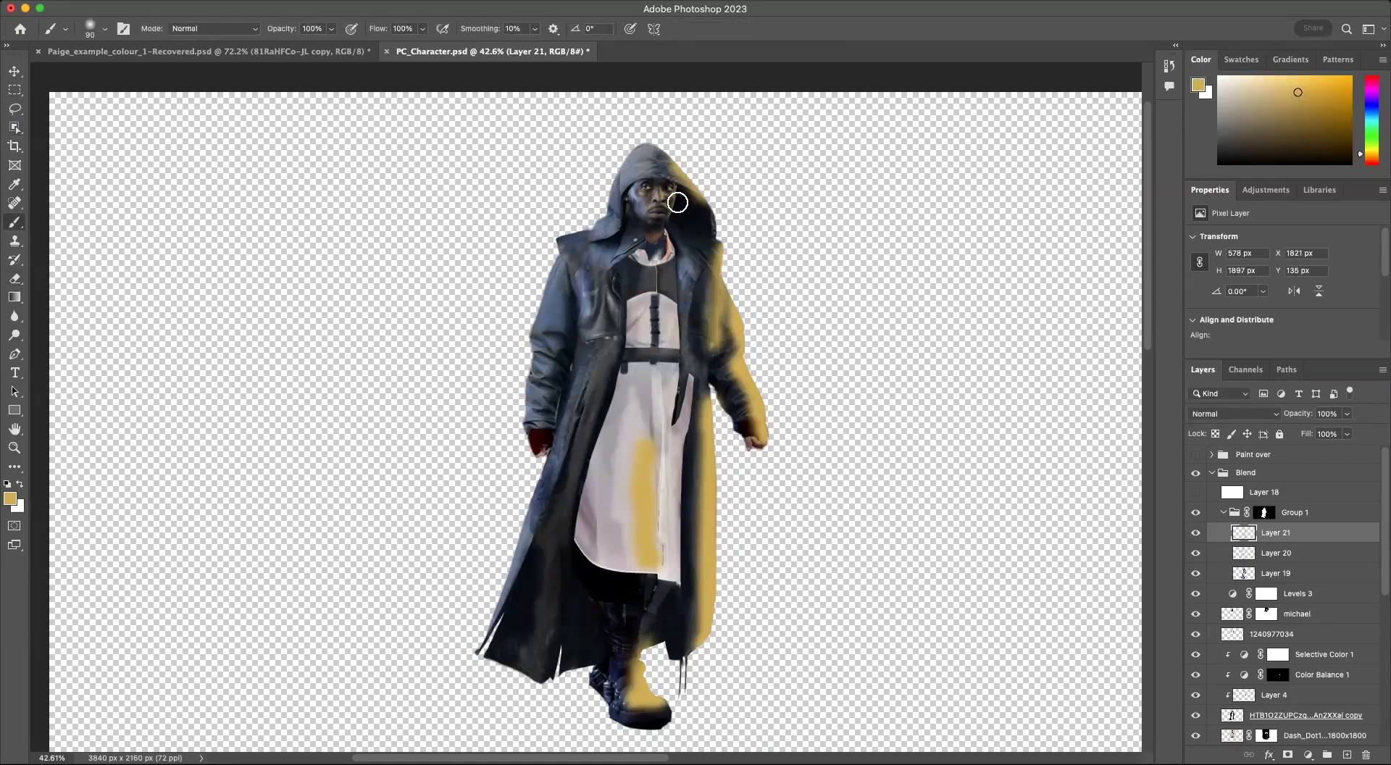
pyautogui.moveTo(662, 208)
pyautogui.mouseDown()
pyautogui.moveTo(662, 287)
pyautogui.moveTo(698, 188)
pyautogui.moveTo(616, 307)
pyautogui.mouseUp()
pyautogui.click(595, 411)
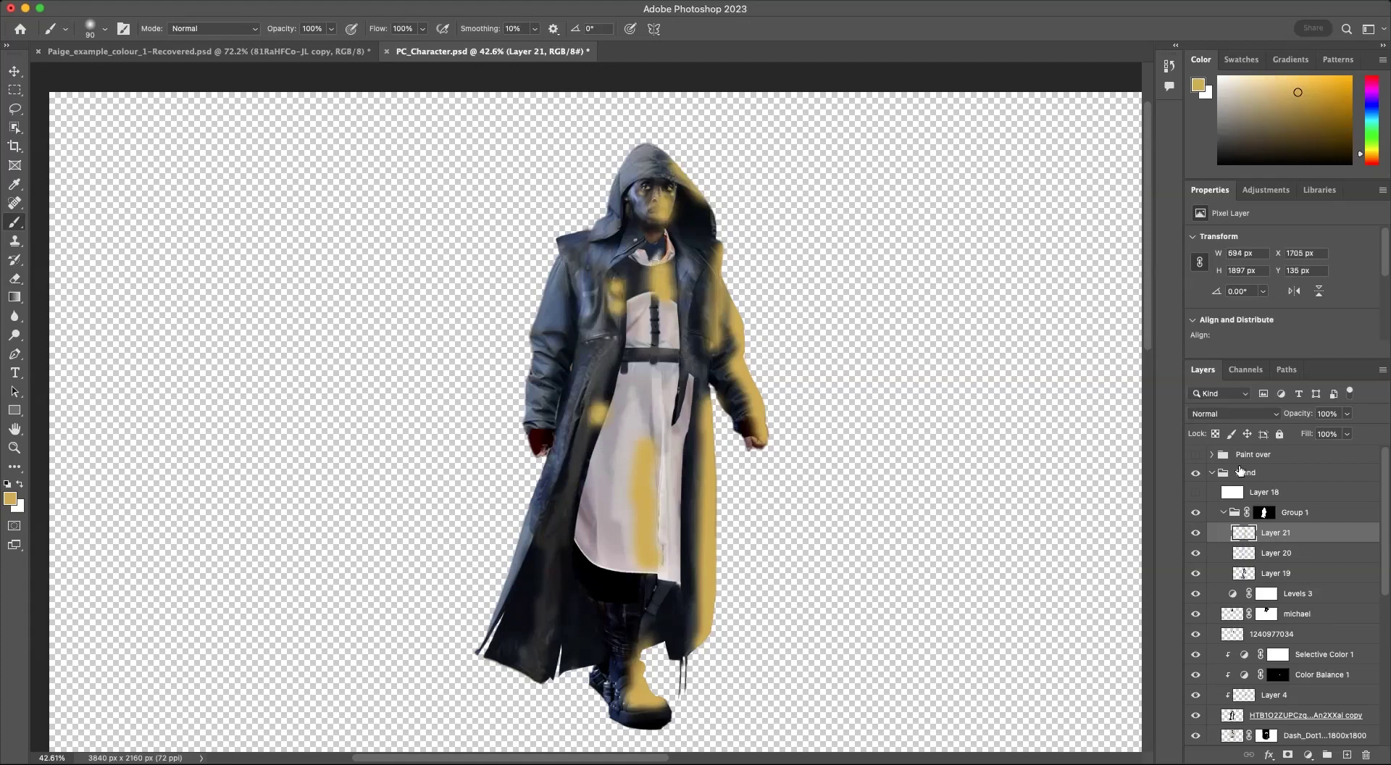
# Step: Blend the yellow light layer with Soft Light at 53% opacity
pyautogui.click(1237, 414)
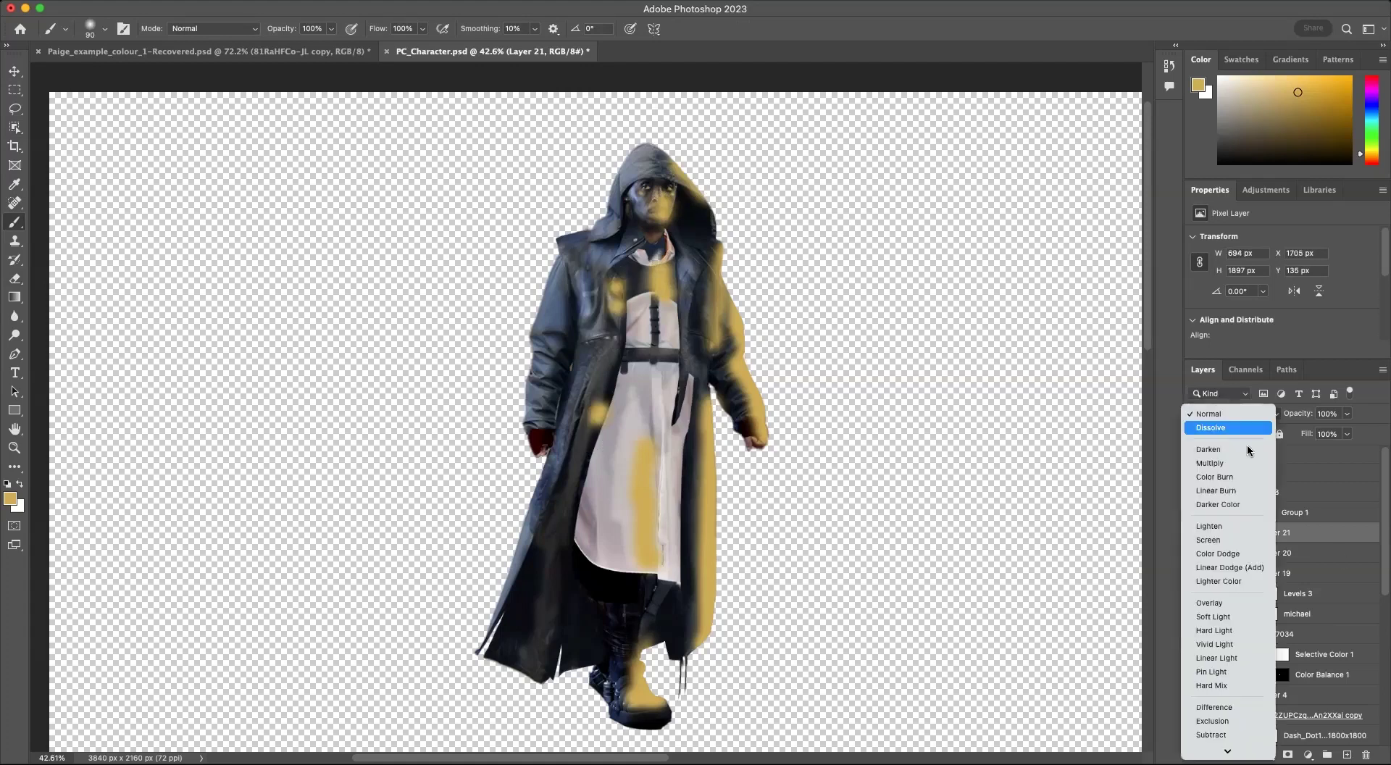
pyautogui.click(1244, 617)
pyautogui.click(1347, 433)
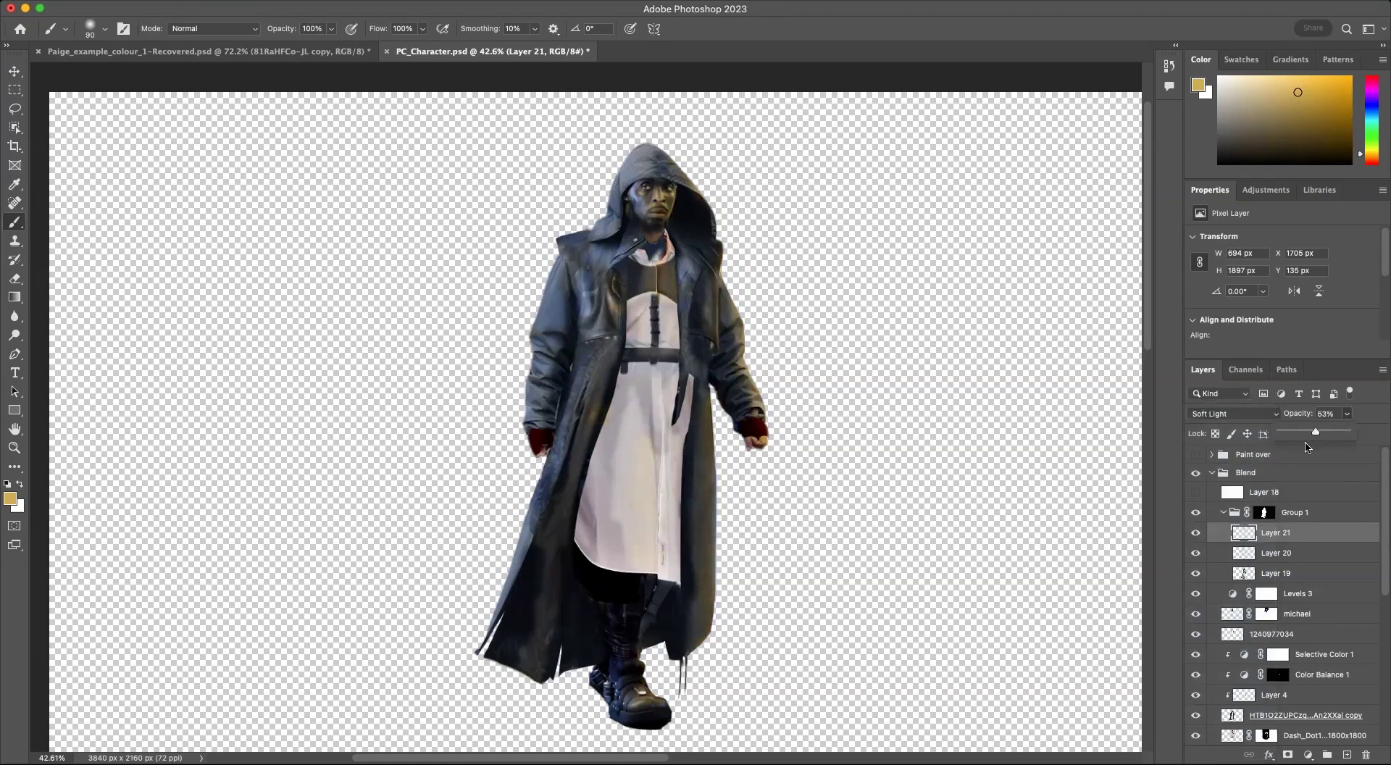
pyautogui.press('e')
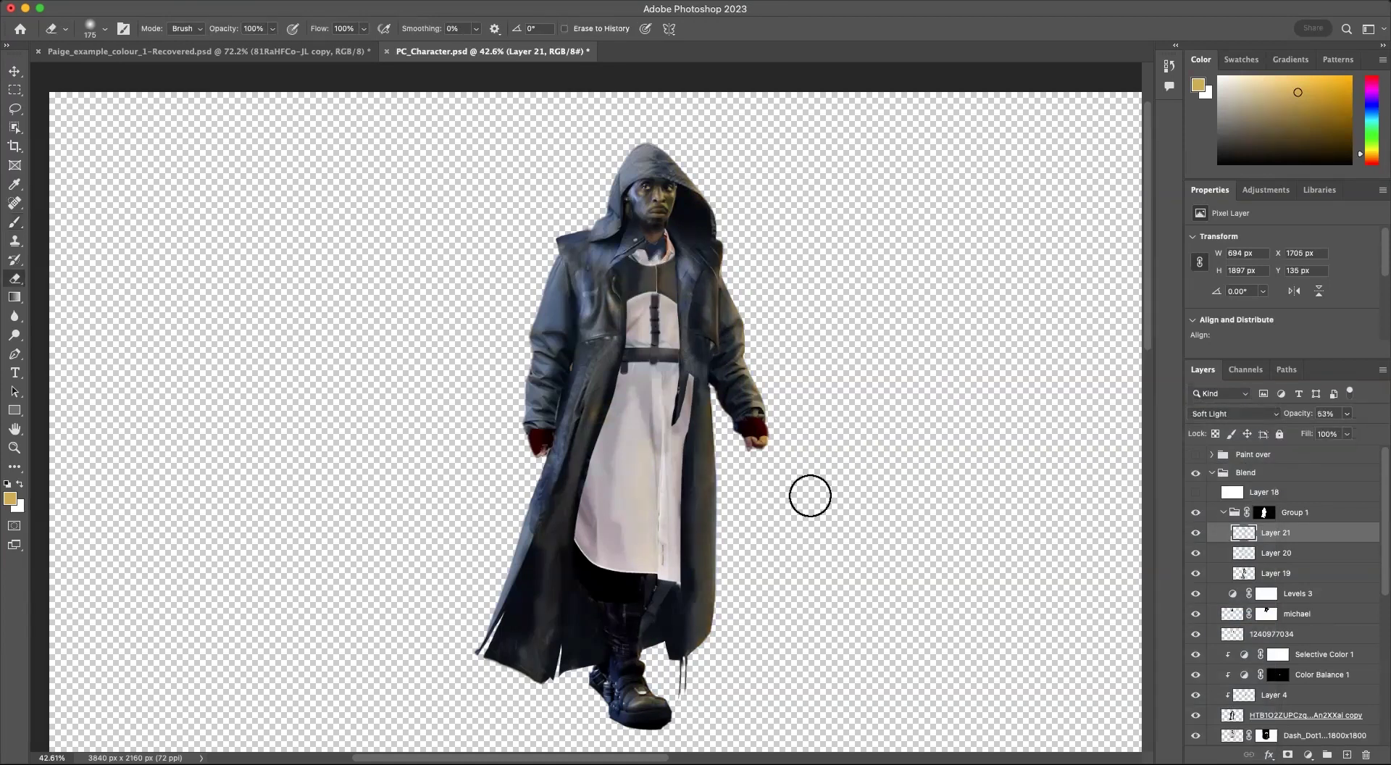
# Step: Add a new layer directly below the yellow light layer and sample a blue from the lit side of the face
pyautogui.click(1319, 562)
pyautogui.hotkey('ctrl', 'shift', 'alt', 'n')
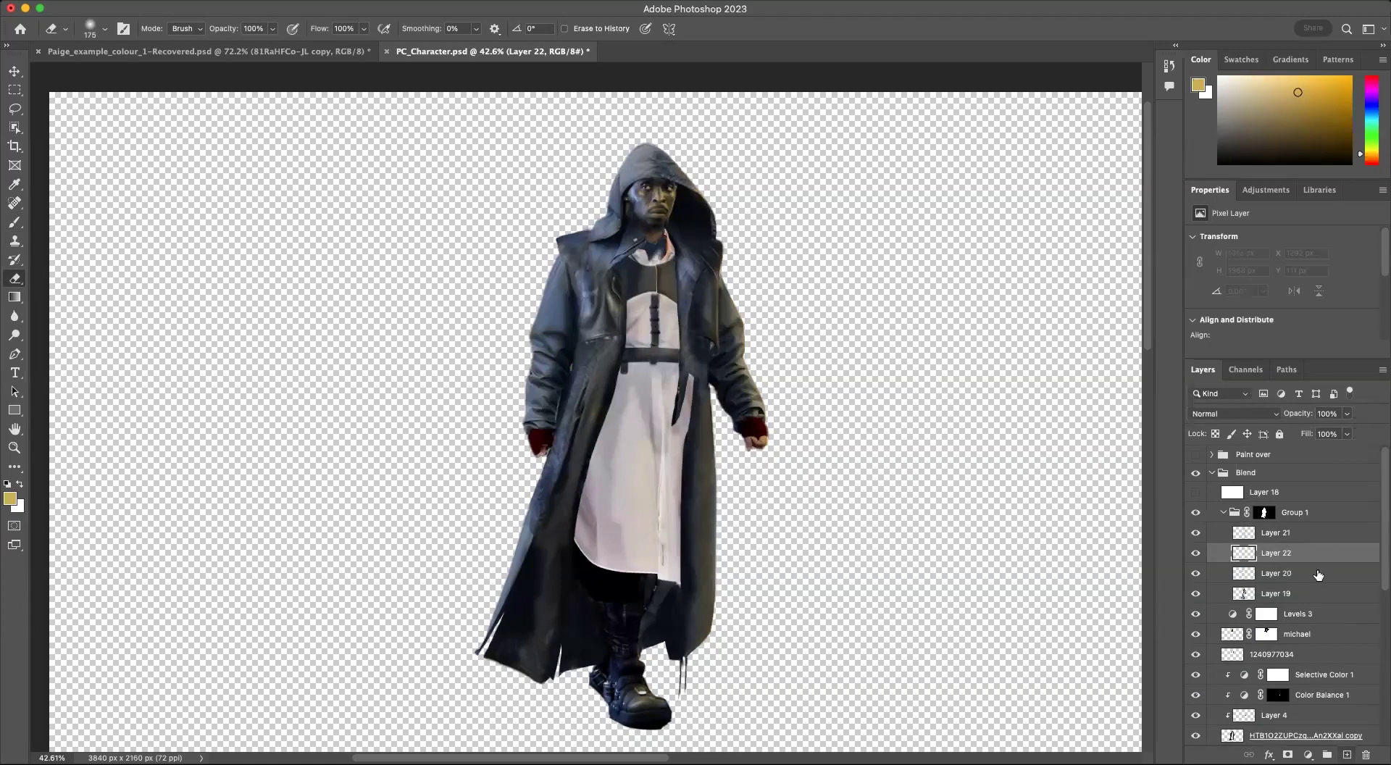
pyautogui.moveTo(1369, 126); pyautogui.dragTo(1369, 115)
pyautogui.press('i')
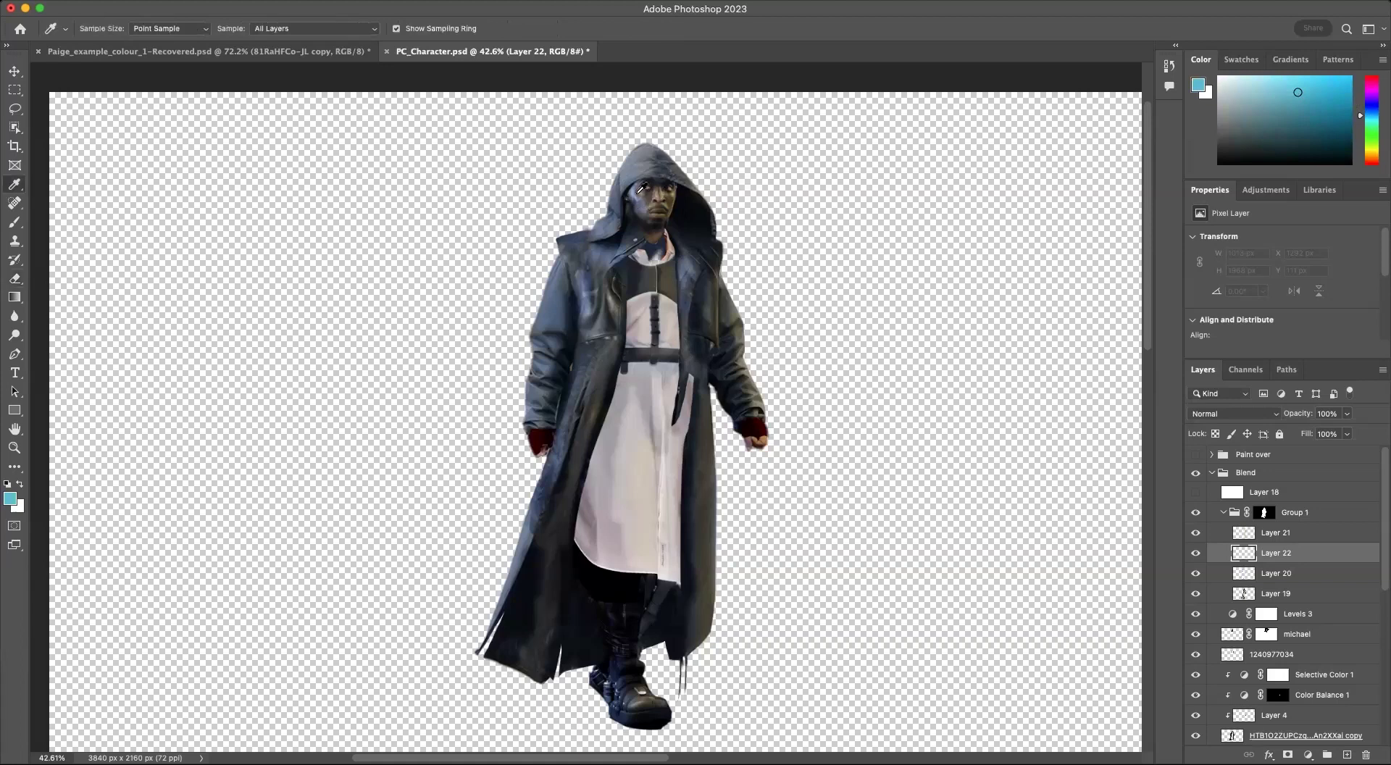
pyautogui.click(641, 189)
# Step: Paint a soft blue rim light along the lit edge of the hood, shoulder, sleeve and coat
pyautogui.press('e')
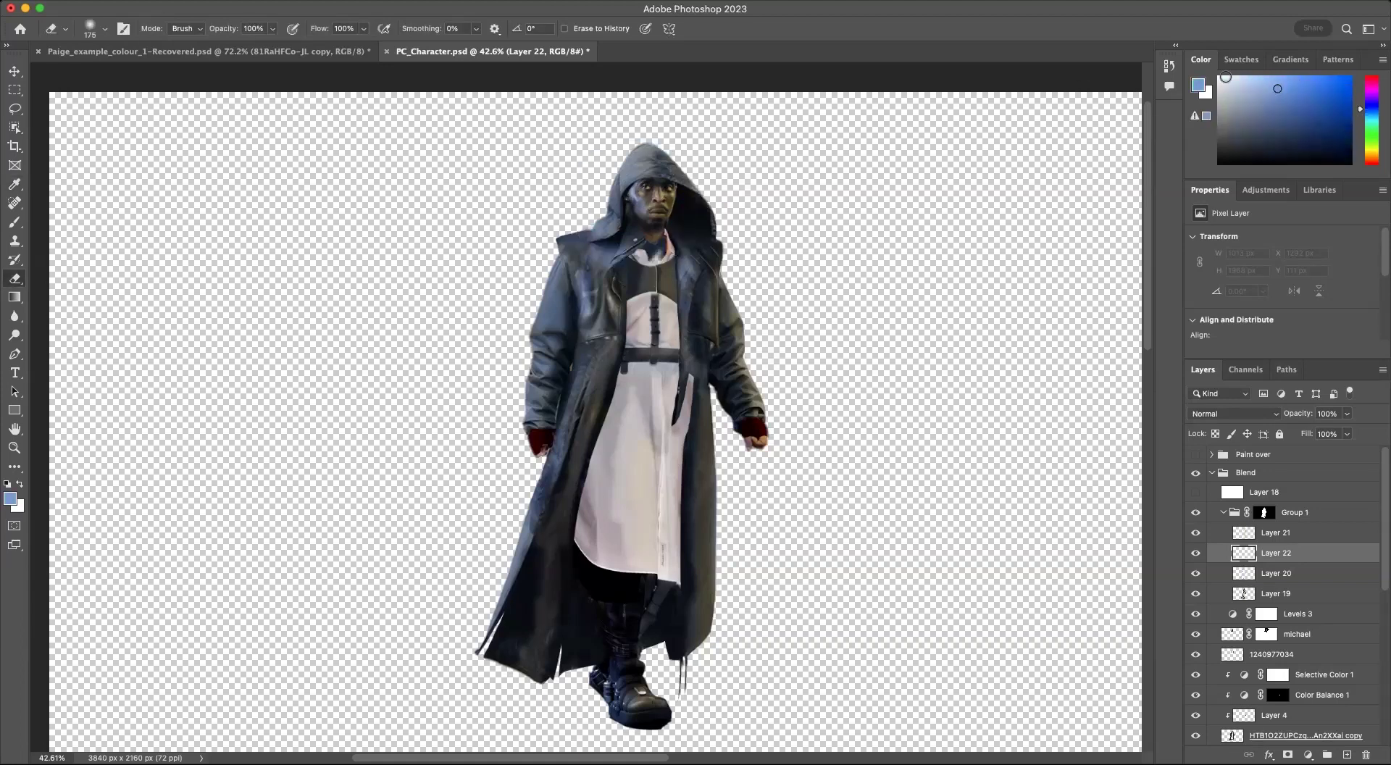
pyautogui.press('b')
pyautogui.moveTo(634, 140)
pyautogui.mouseDown()
pyautogui.moveTo(557, 233)
pyautogui.moveTo(557, 302)
pyautogui.moveTo(525, 322)
pyautogui.moveTo(512, 393)
pyautogui.moveTo(534, 468)
pyautogui.mouseUp()
pyautogui.moveTo(571, 304)
pyautogui.mouseDown()
pyautogui.moveTo(528, 322)
pyautogui.moveTo(524, 384)
pyautogui.mouseUp()
# Step: Show the grey gradient background and the drop shadow beneath the character, leaving the Stage 1 layer hidden
pyautogui.scroll(-10, 1366, 610)
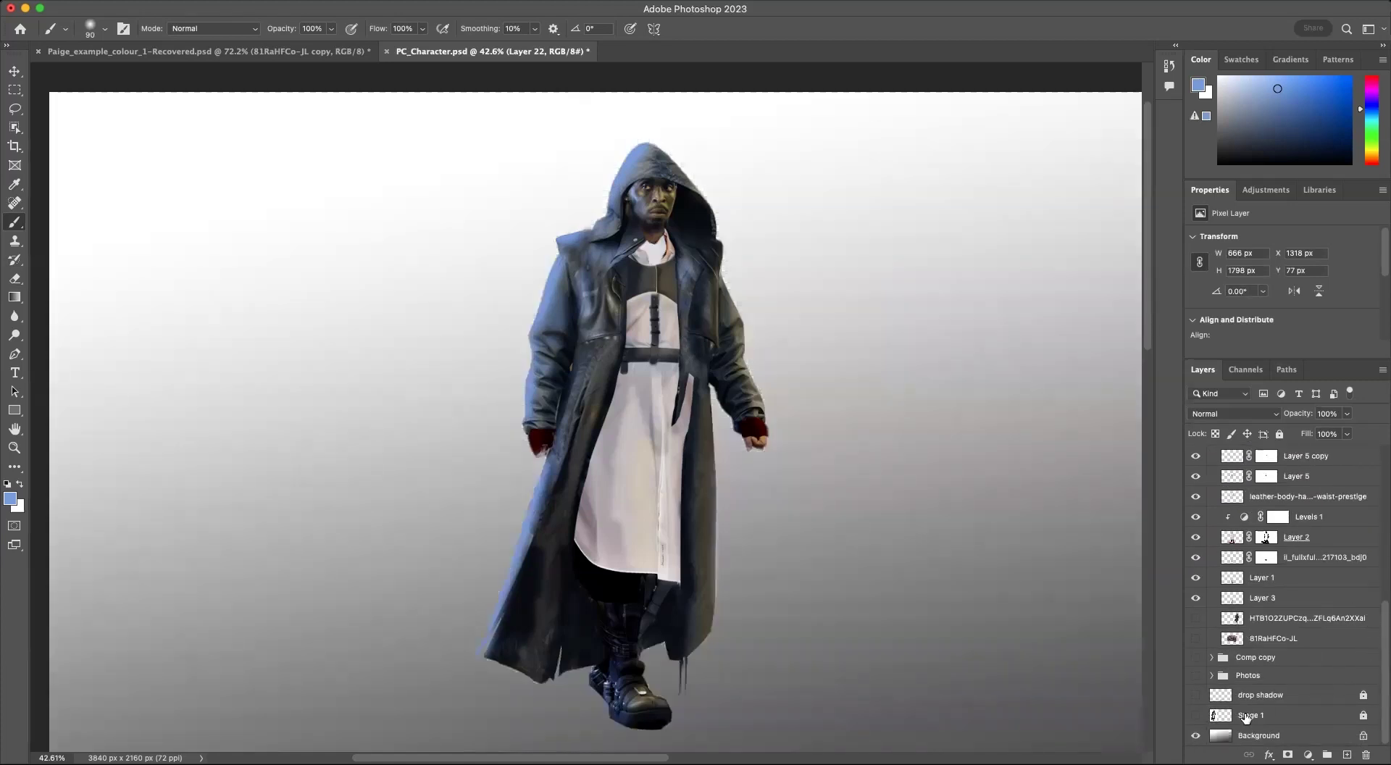
pyautogui.click(1195, 715)
pyautogui.click(1195, 715)
pyautogui.click(1196, 695)
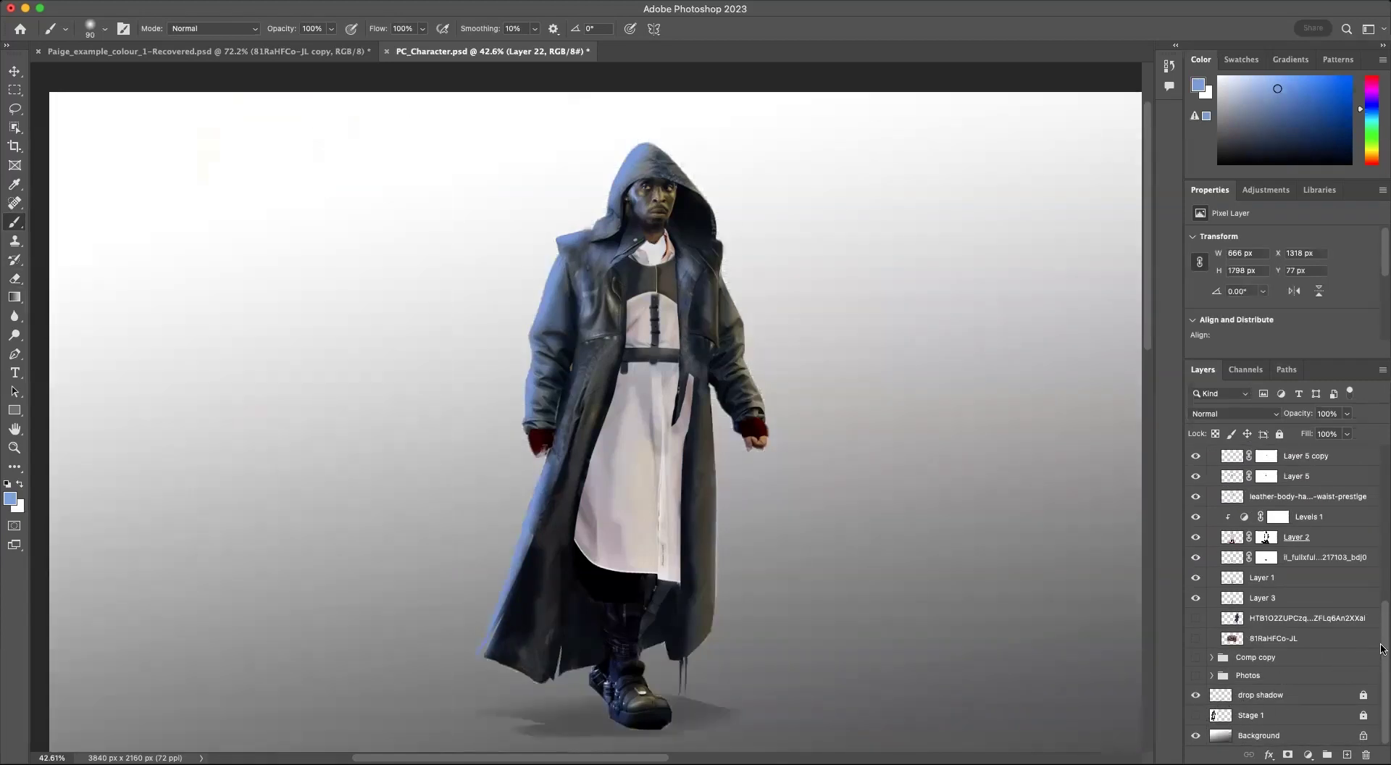
pyautogui.moveTo(1384, 652); pyautogui.dragTo(1383, 384)
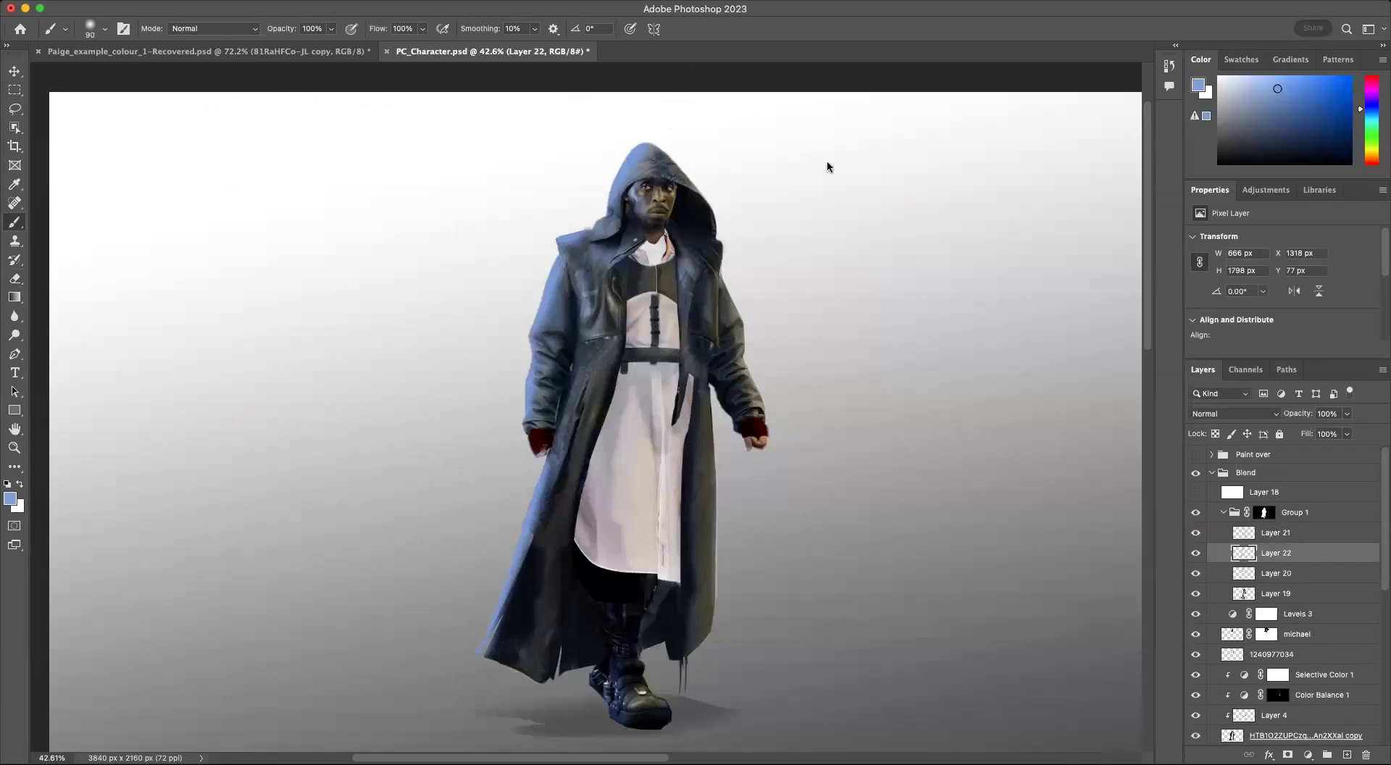
# Step: Choose a paler blue and paint it along the lit edges of the sleeve, hood, flared coat and shoulder
pyautogui.click(1254, 77)
pyautogui.moveTo(551, 305); pyautogui.dragTo(537, 283)
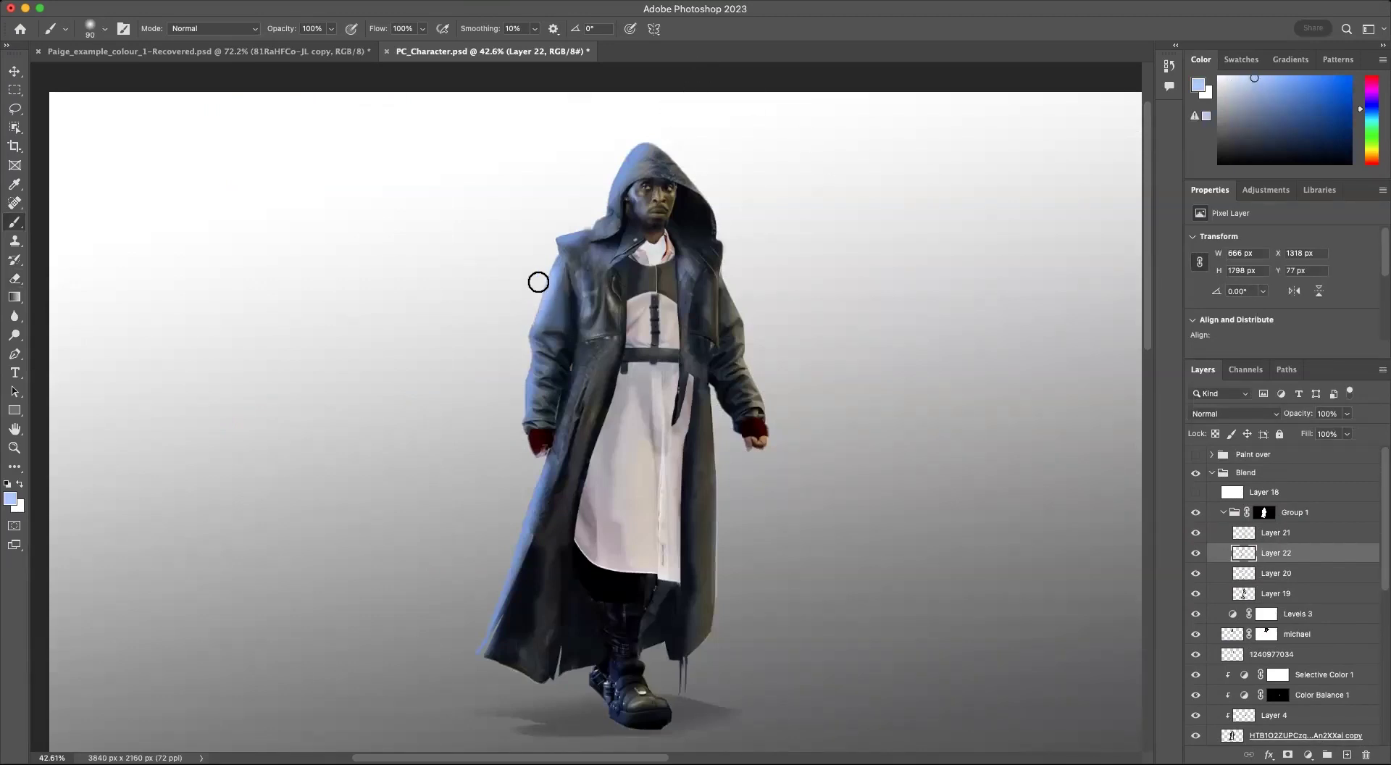
pyautogui.moveTo(606, 174); pyautogui.dragTo(636, 137)
pyautogui.moveTo(532, 481); pyautogui.dragTo(495, 616)
pyautogui.moveTo(554, 238); pyautogui.dragTo(605, 225)
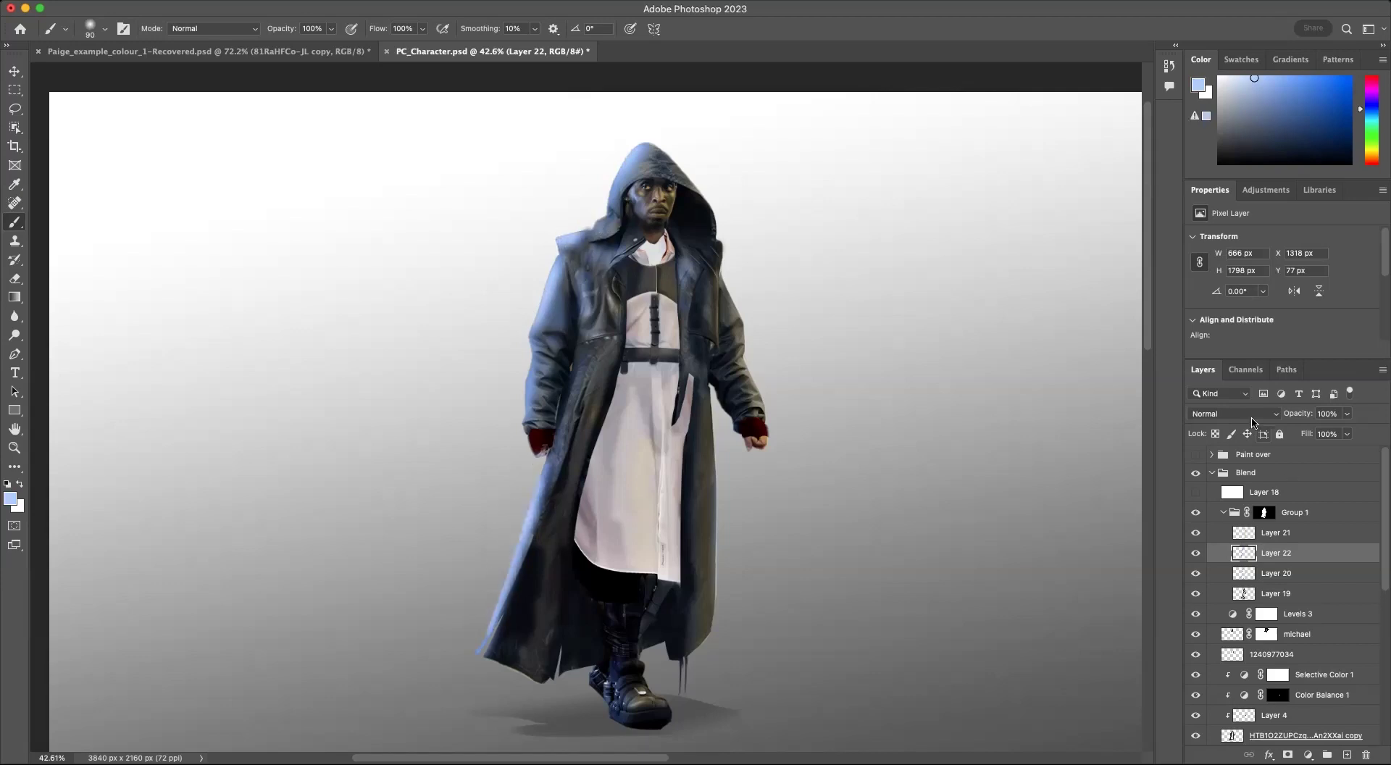
# Step: Set the blue rim-light layer's blend mode to Soft Light and collapse its group
pyautogui.click(1252, 417)
pyautogui.click(1236, 617)
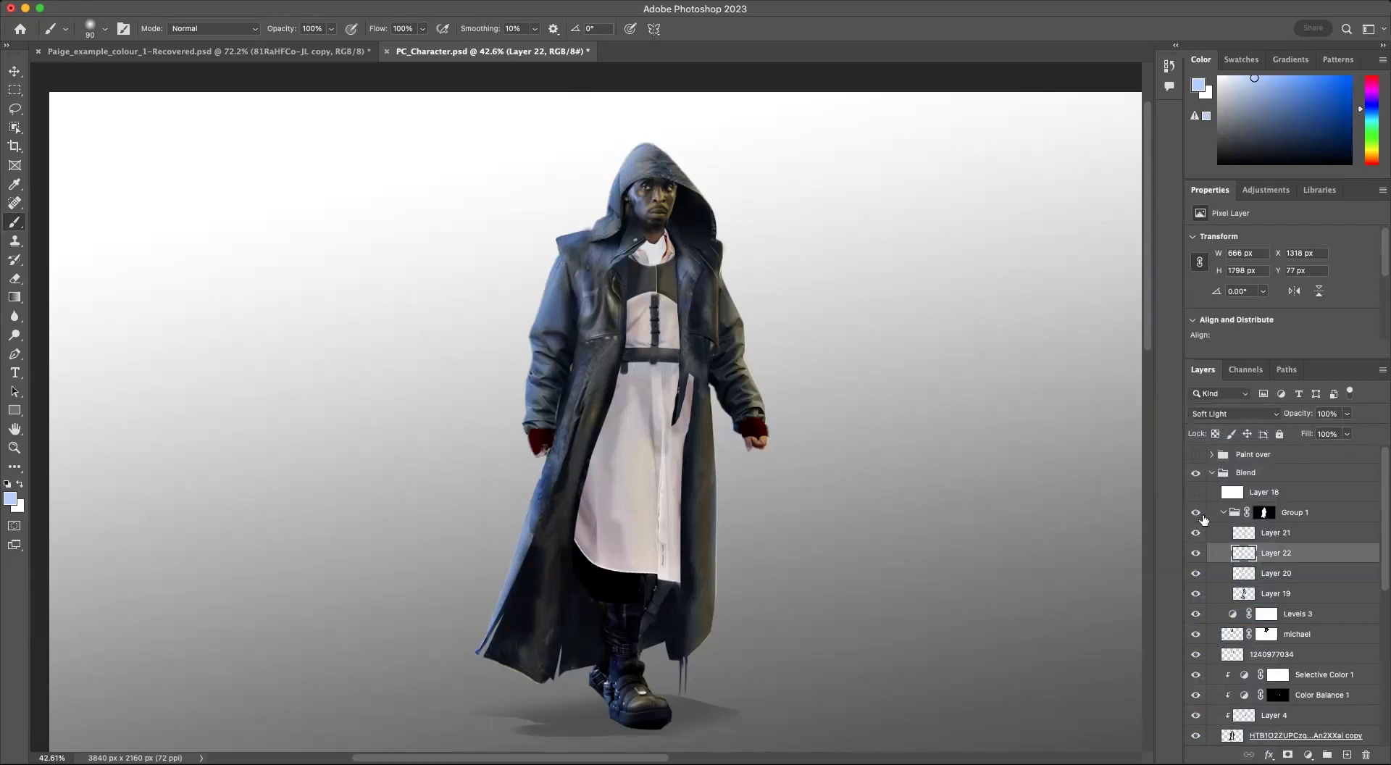
pyautogui.click(1222, 513)
# Step: Compare the character with and without the Group 1 lighting by toggling that group's visibility
pyautogui.click(1195, 514)
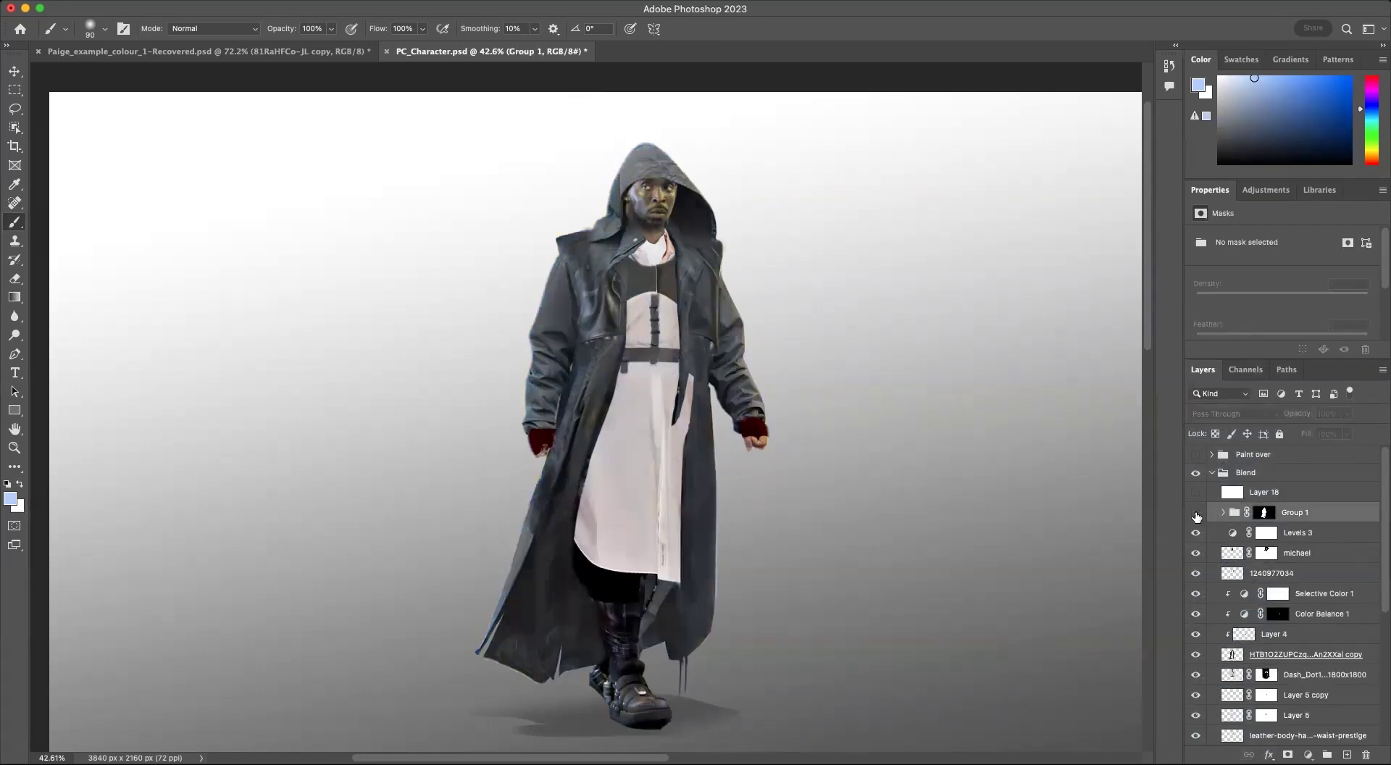
pyautogui.click(1195, 514)
pyautogui.click(1196, 513)
pyautogui.click(1196, 514)
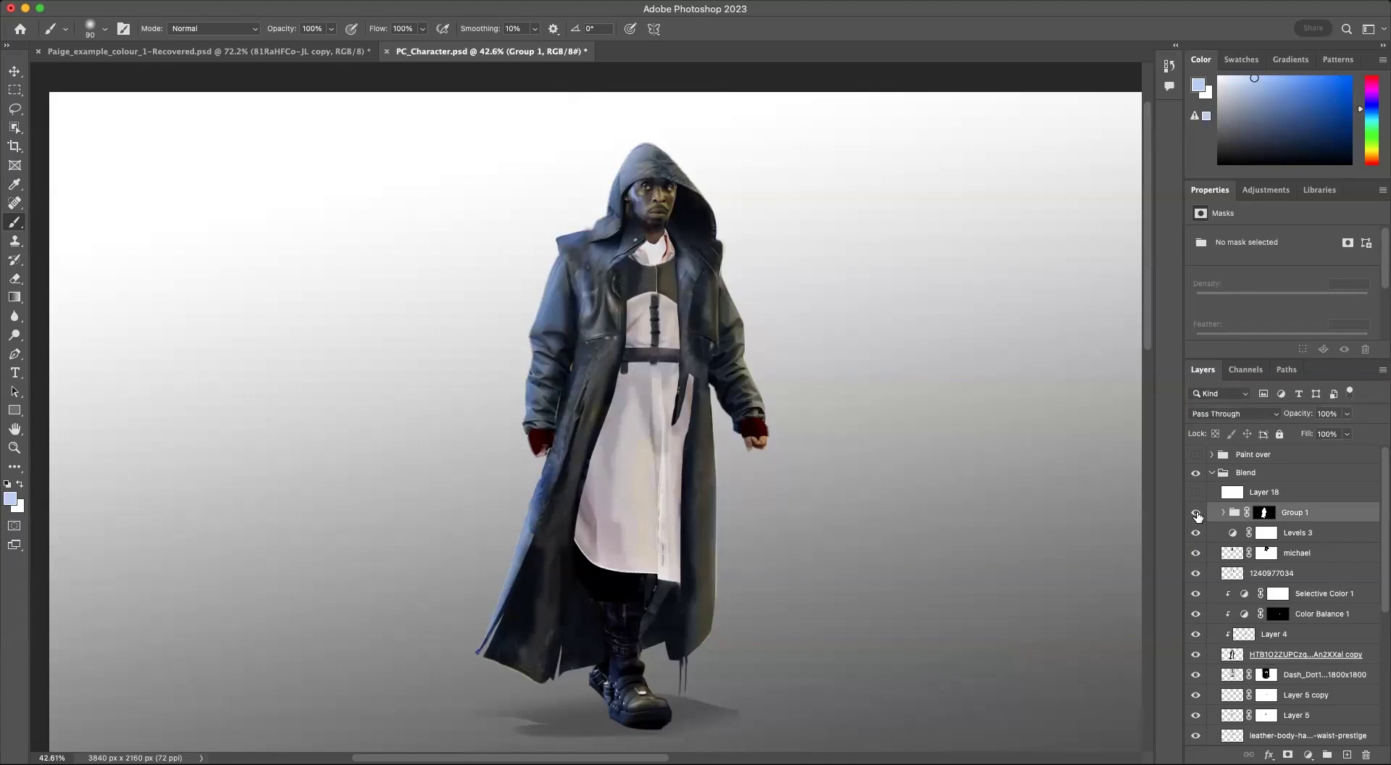
pyautogui.click(1222, 513)
pyautogui.click(1221, 513)
pyautogui.click(1196, 514)
pyautogui.click(1195, 514)
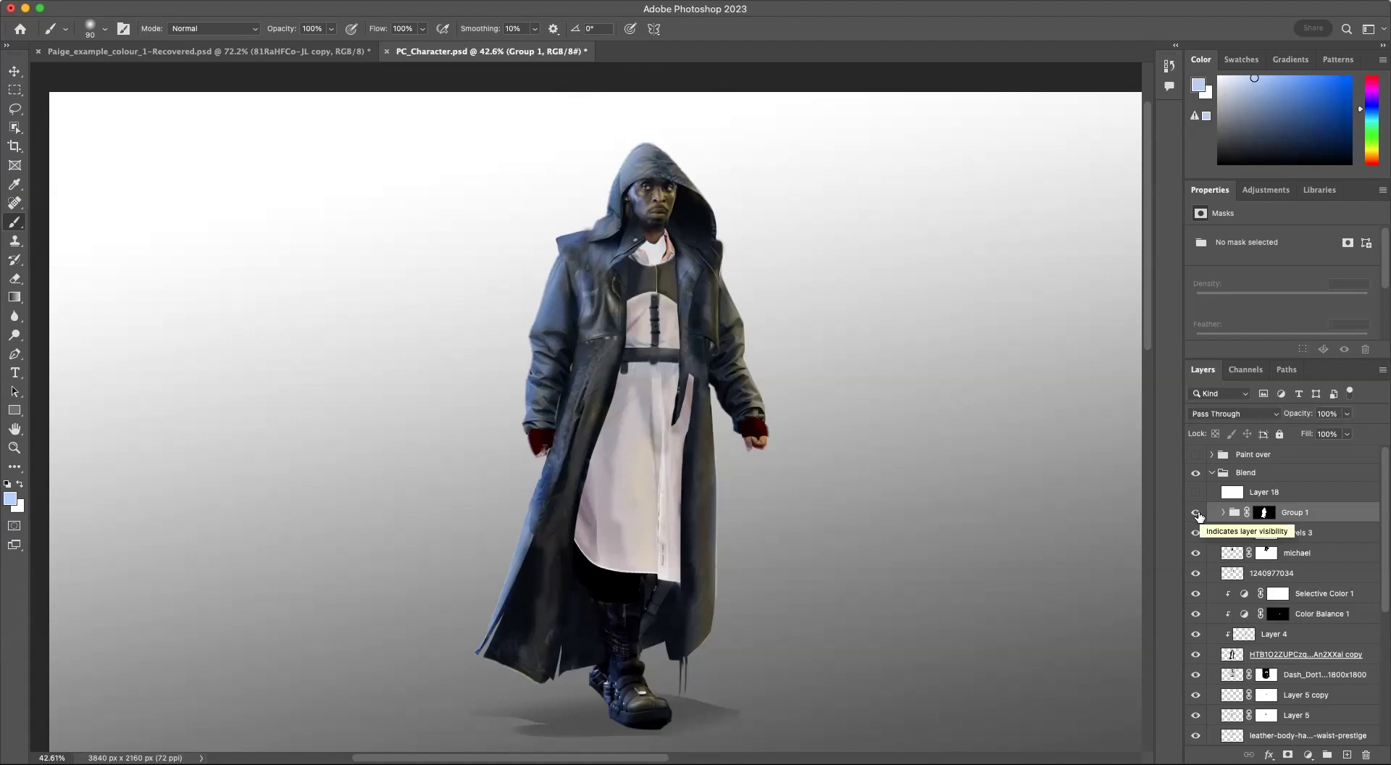
pyautogui.click(1196, 513)
pyautogui.click(1196, 514)
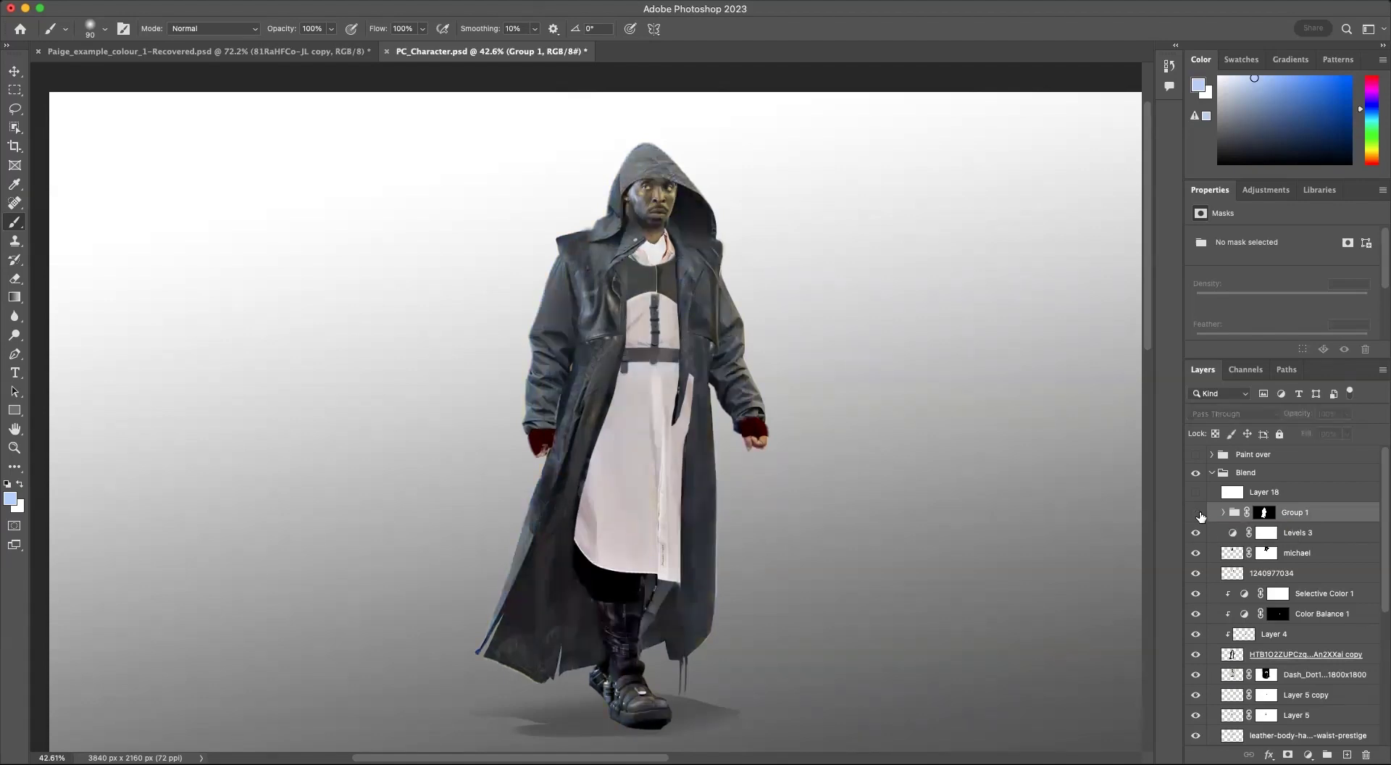
pyautogui.click(1196, 513)
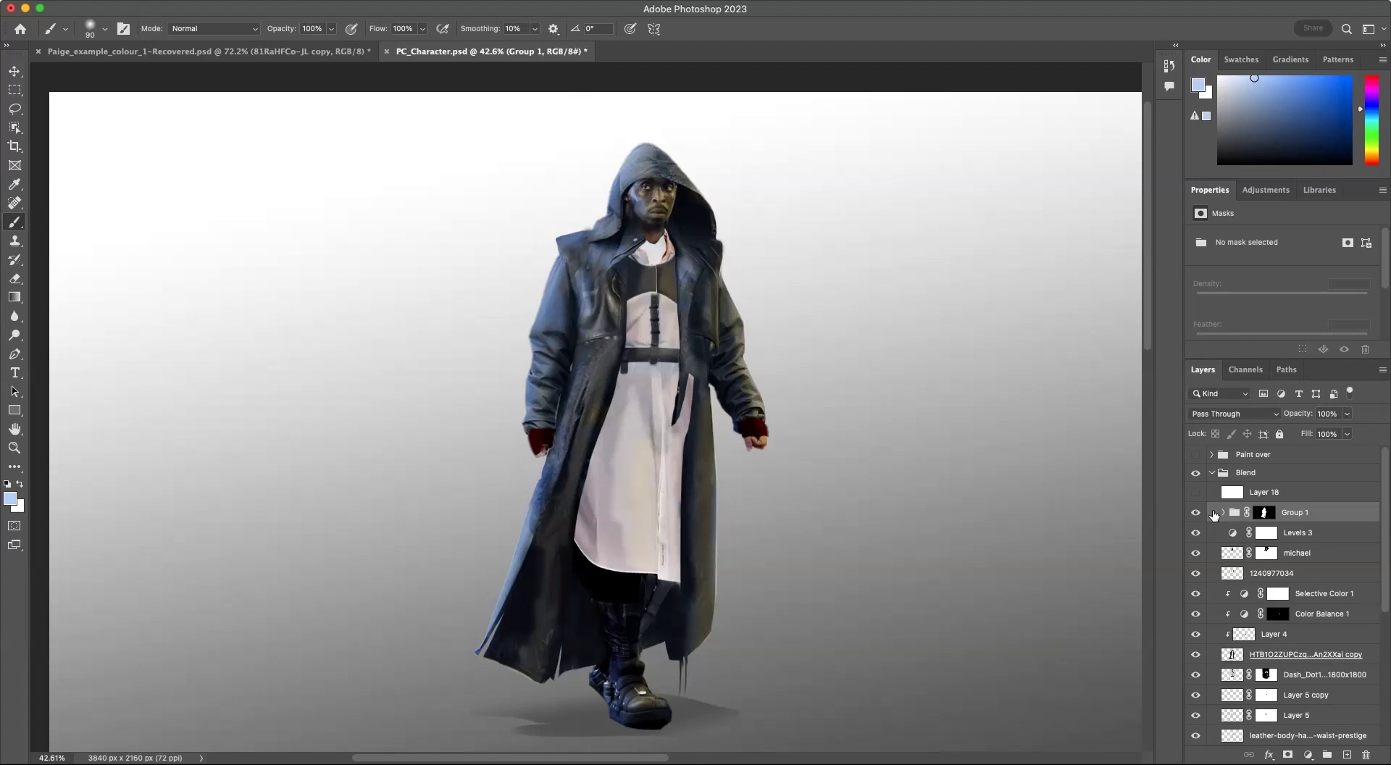
# Step: Collapse and hide the Blend group, and view the earlier Comp copy and Photos stages one at a time
pyautogui.click(1211, 472)
pyautogui.click(1196, 472)
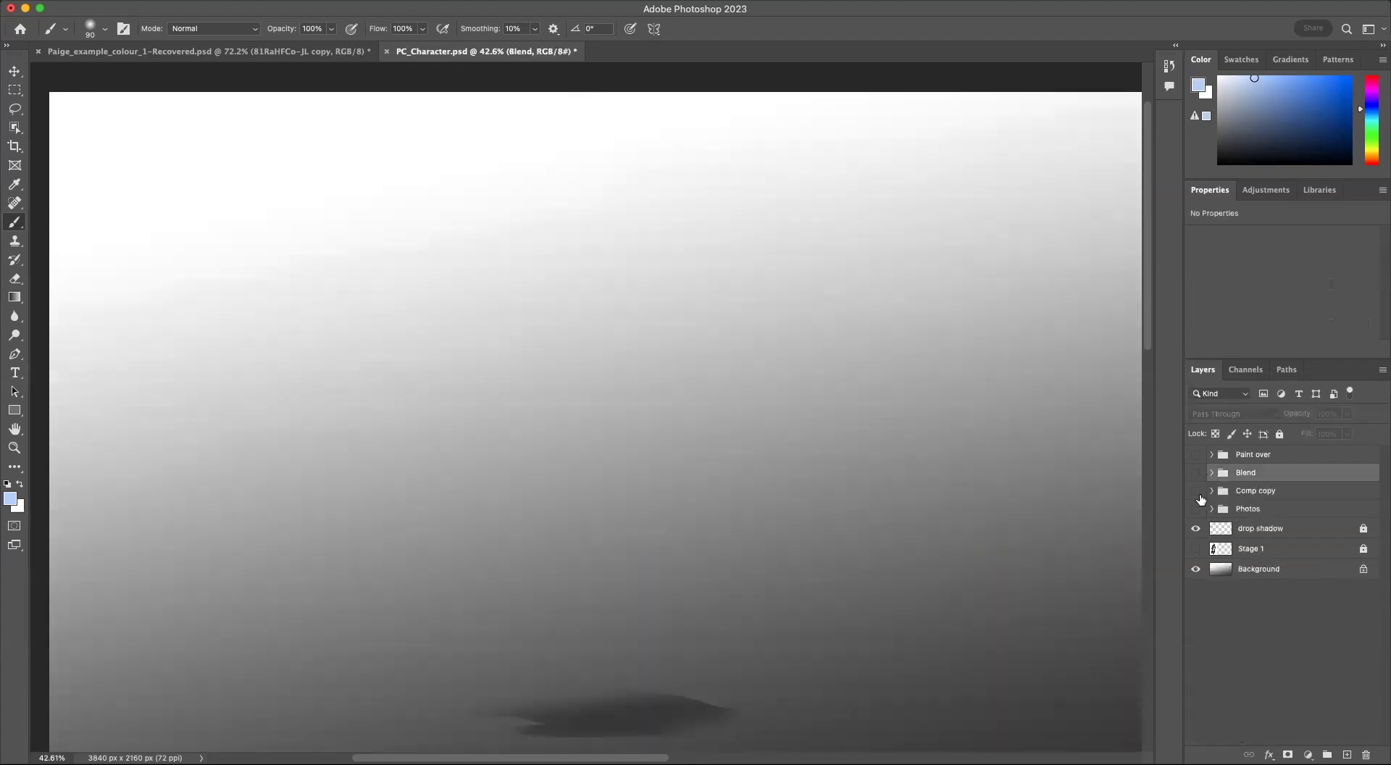
pyautogui.click(1195, 492)
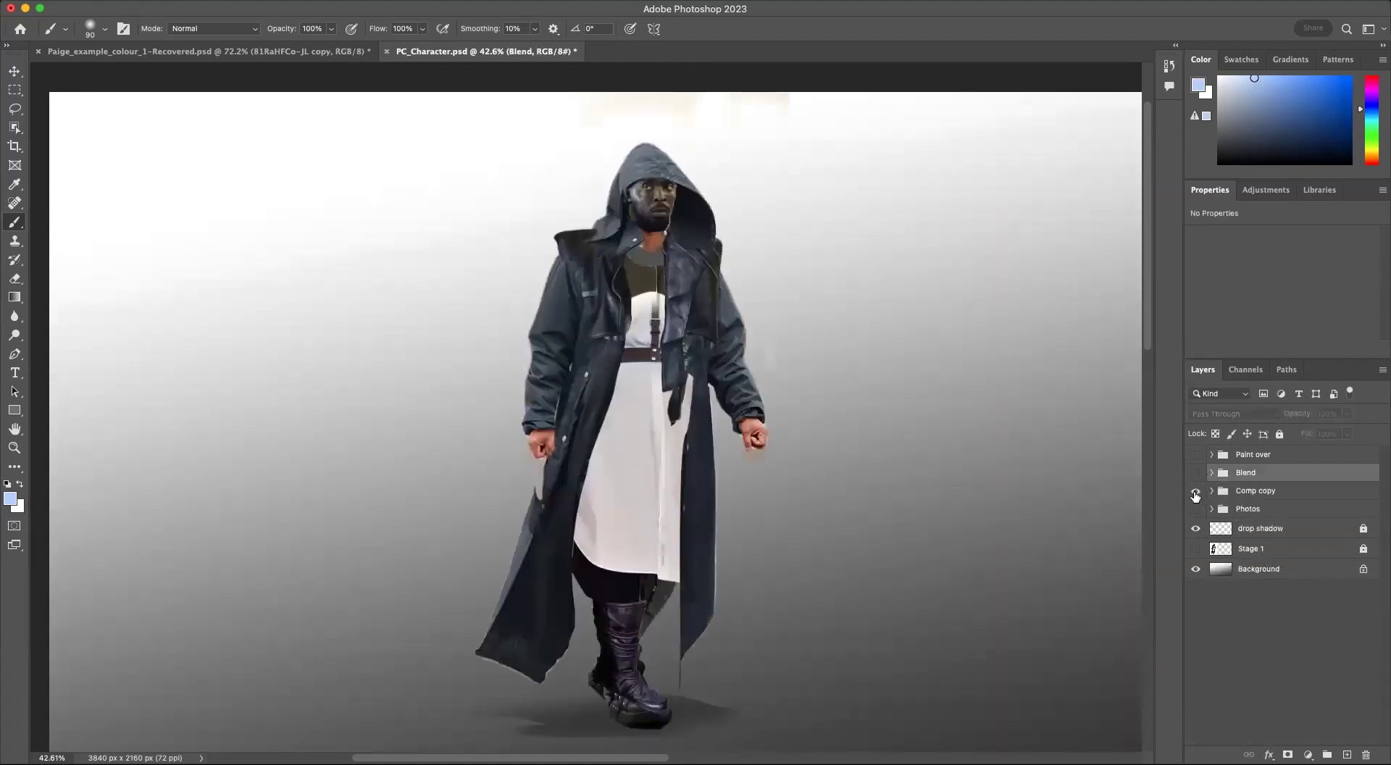
pyautogui.click(1196, 492)
pyautogui.click(1195, 509)
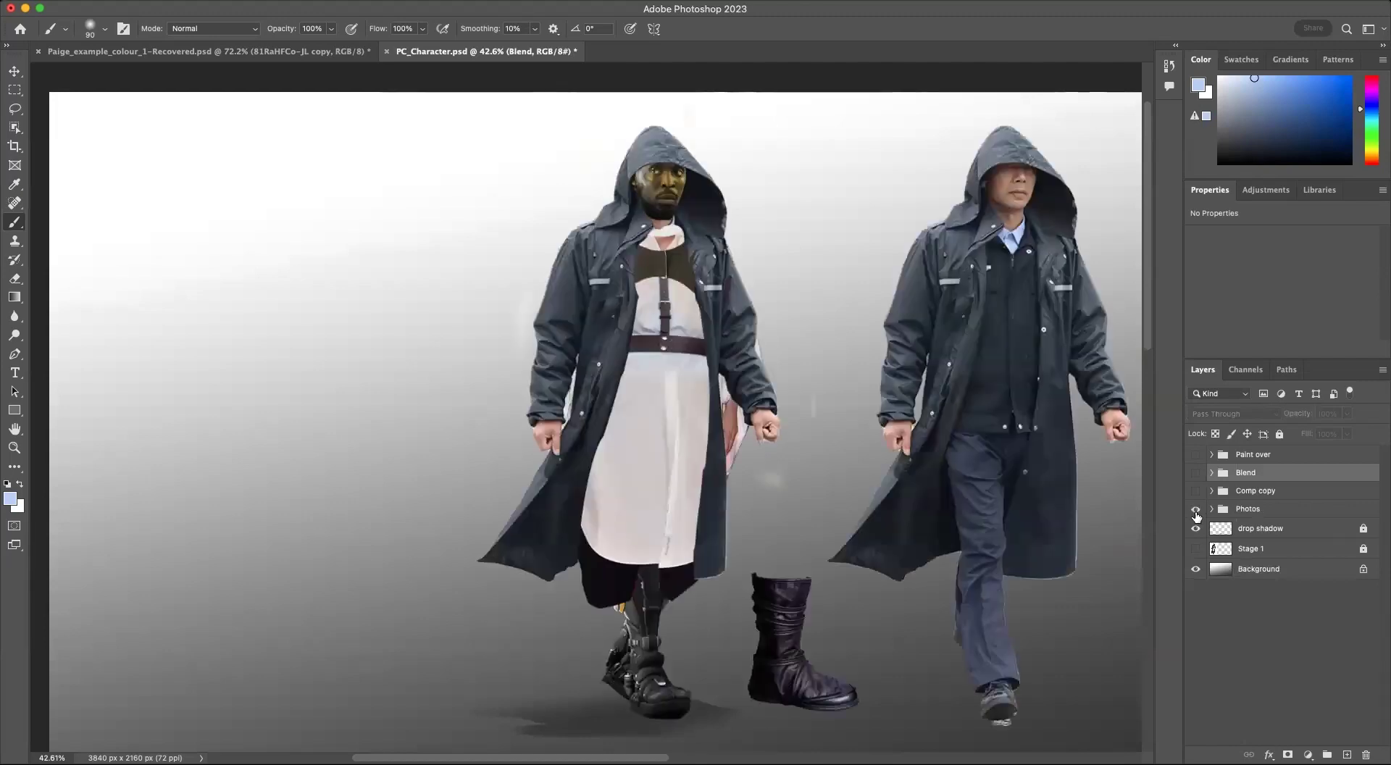
pyautogui.click(1196, 509)
pyautogui.click(1195, 491)
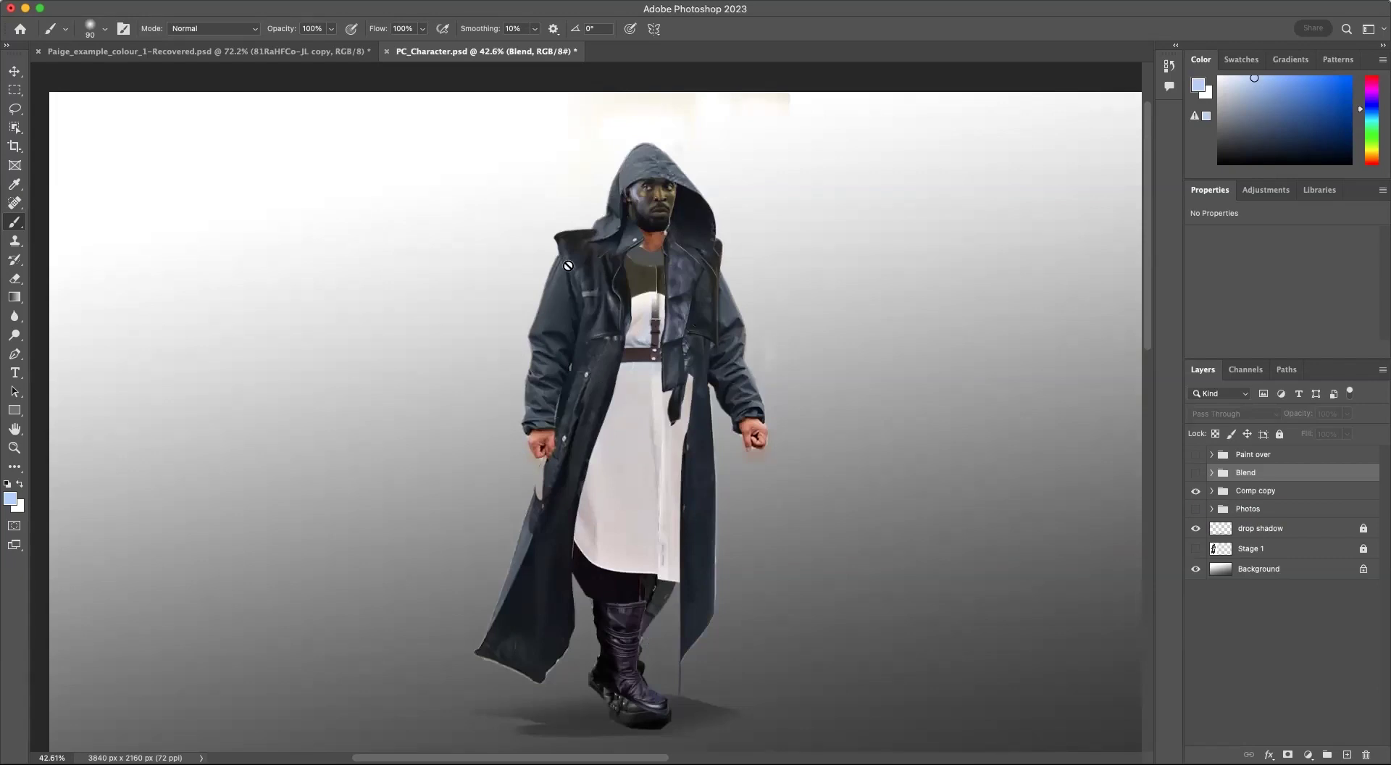
# Step: Compare the Blend group with the Comp copy group by switching their visibility
pyautogui.click(1195, 472)
pyautogui.click(1195, 491)
pyautogui.click(1195, 472)
pyautogui.click(1195, 491)
pyautogui.click(1195, 474)
# Step: Show Stage 1 beside the Blend version for comparison, hiding the drop shadow and Comp copy and keeping the gradient background visible
pyautogui.click(1196, 528)
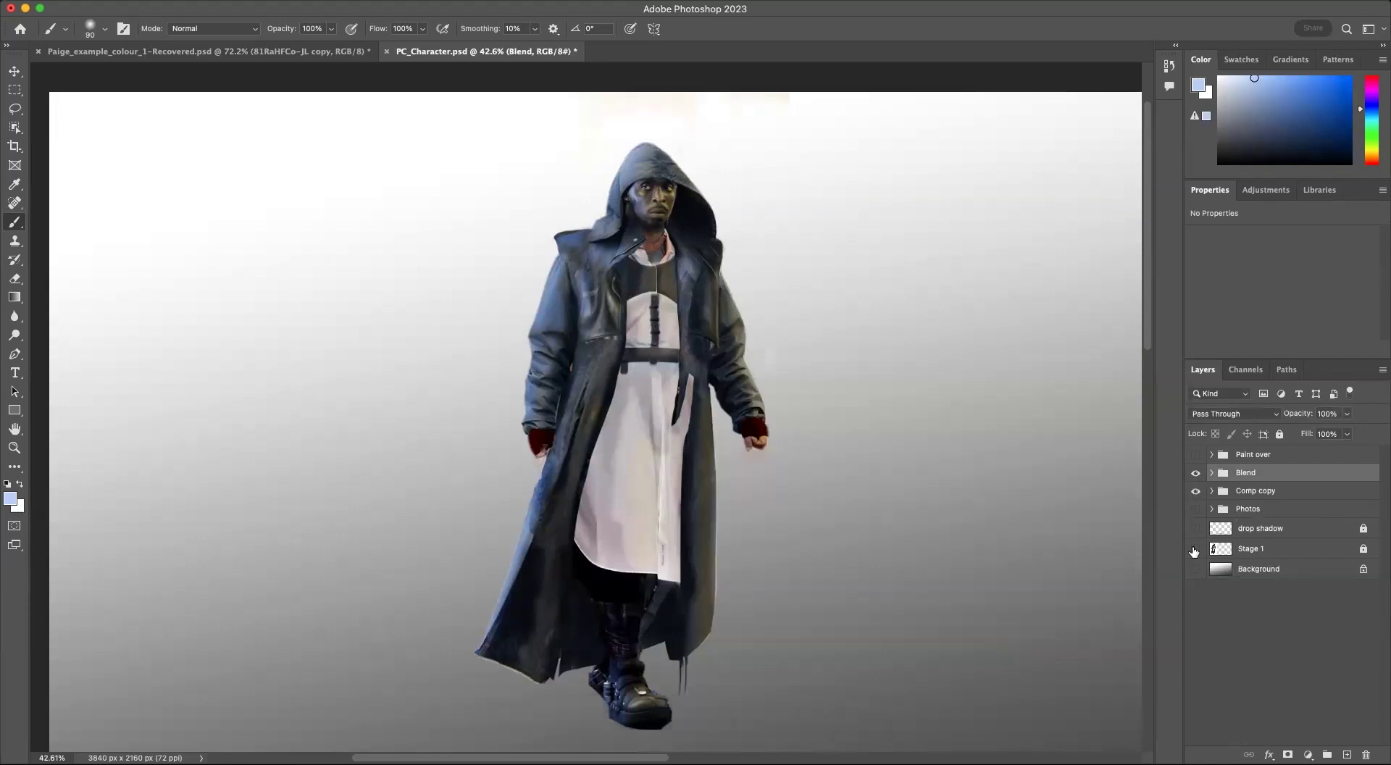
pyautogui.click(1195, 568)
pyautogui.click(1195, 549)
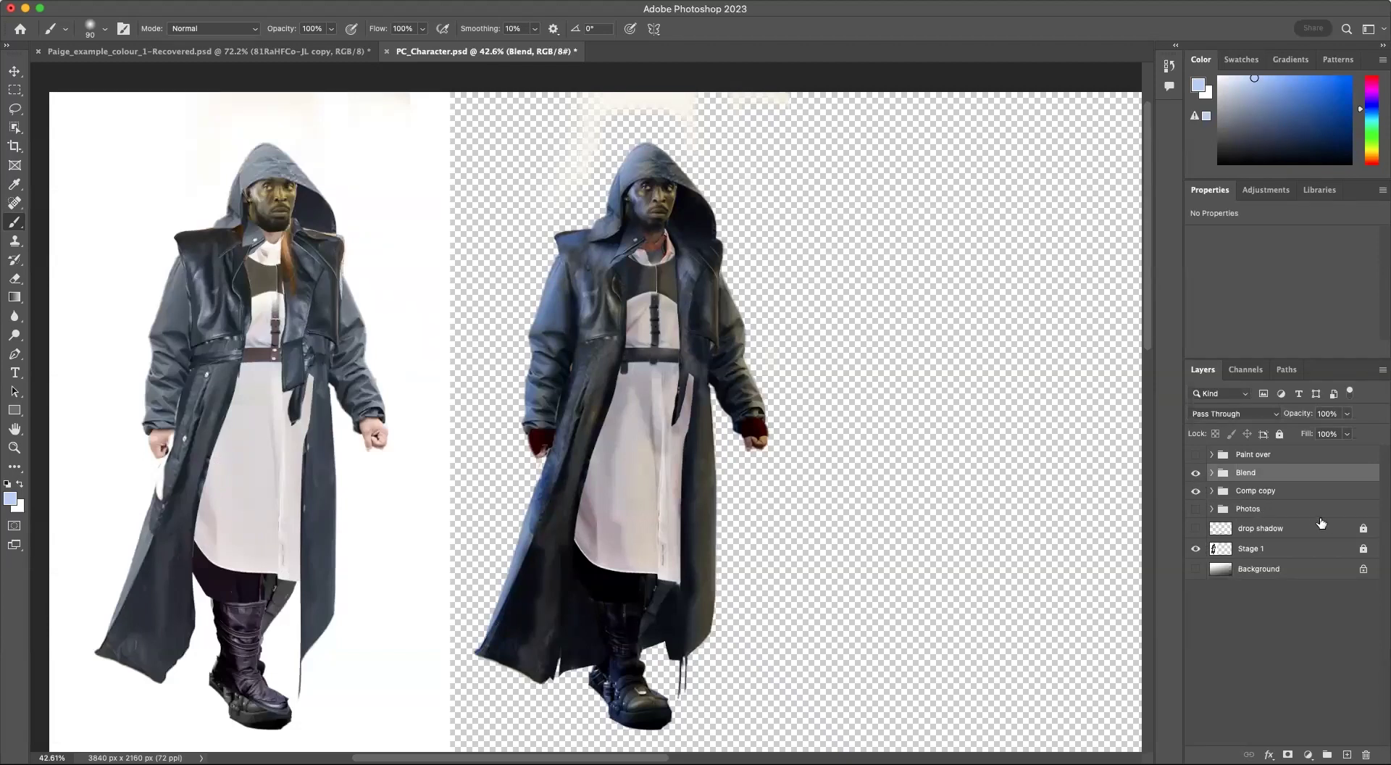
pyautogui.click(1196, 473)
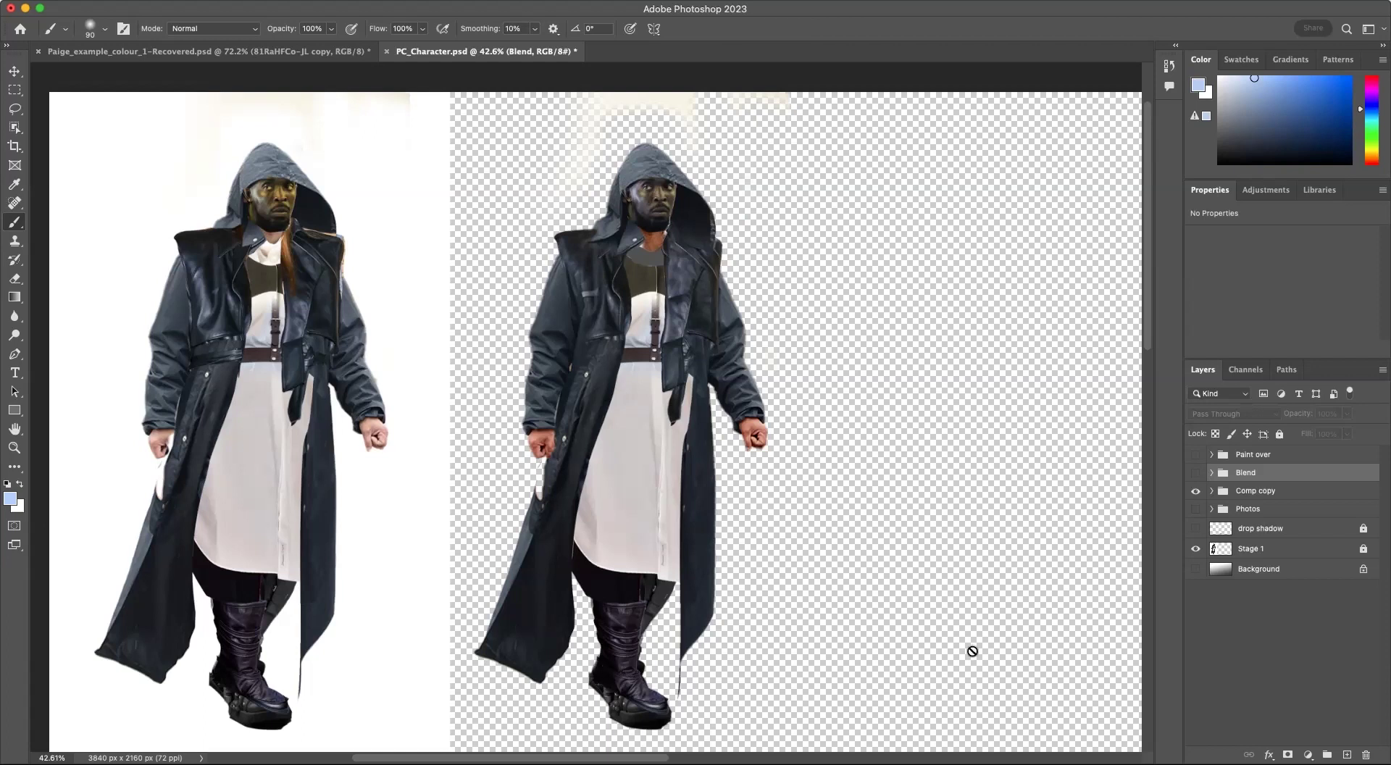
pyautogui.click(1196, 475)
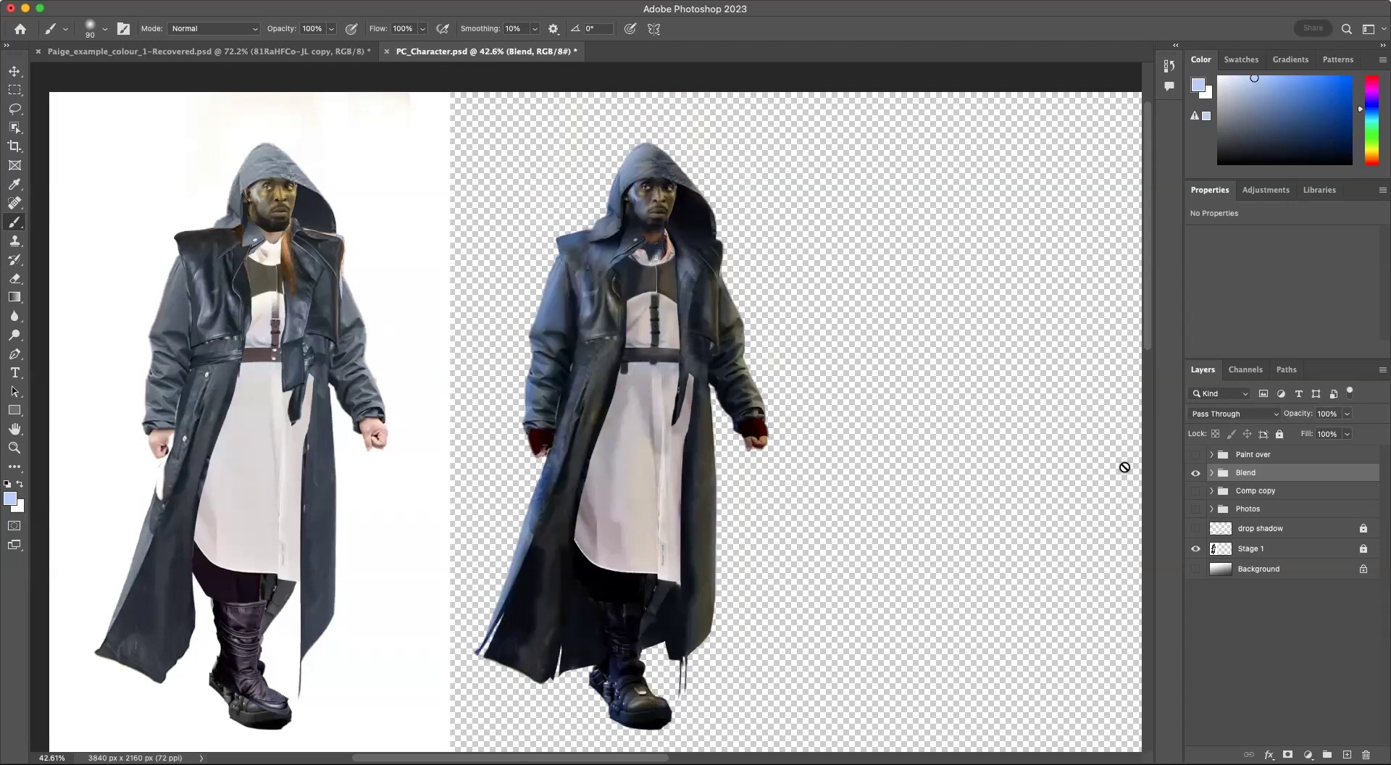
pyautogui.click(1195, 570)
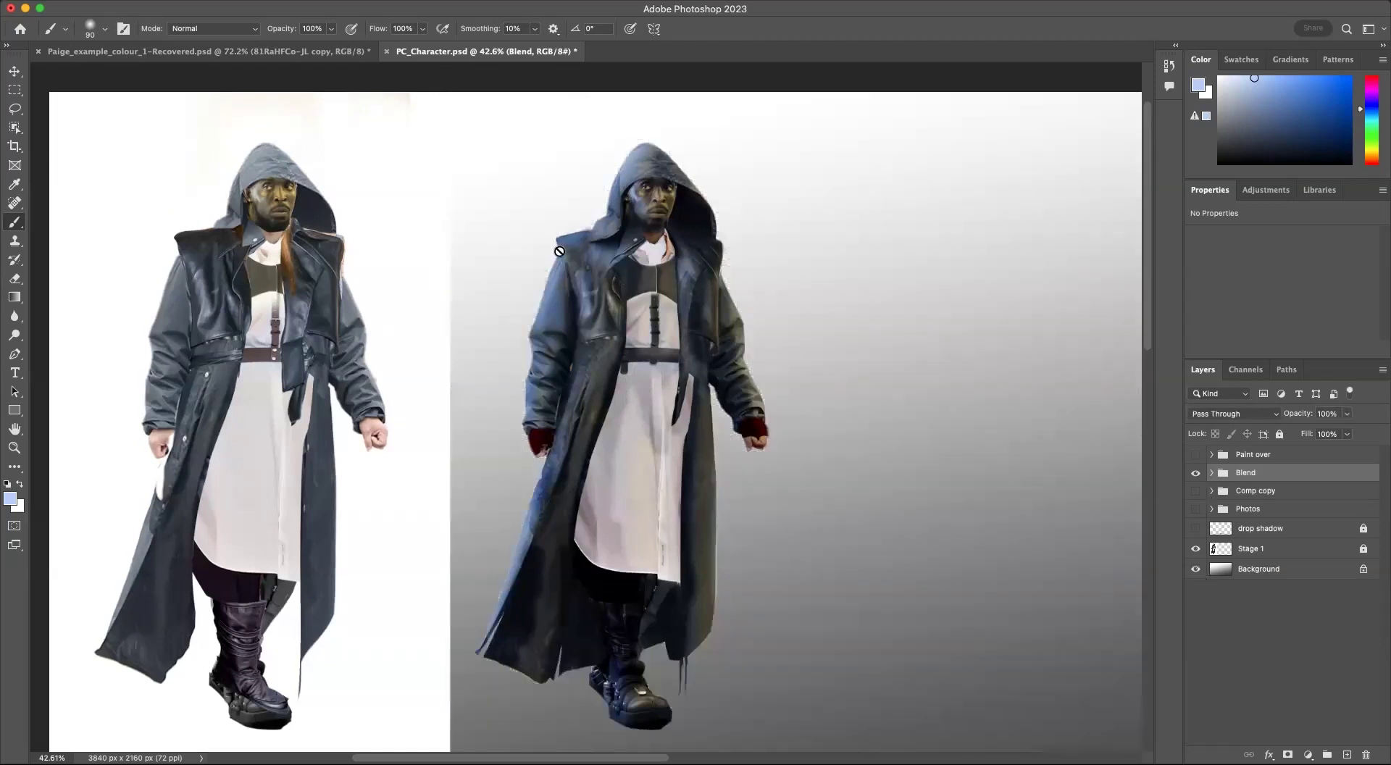
# Step: Show the Paint over group with the drop shadow, and hide the Blend group and Stage 1 layer
pyautogui.click(1195, 455)
pyautogui.click(1196, 473)
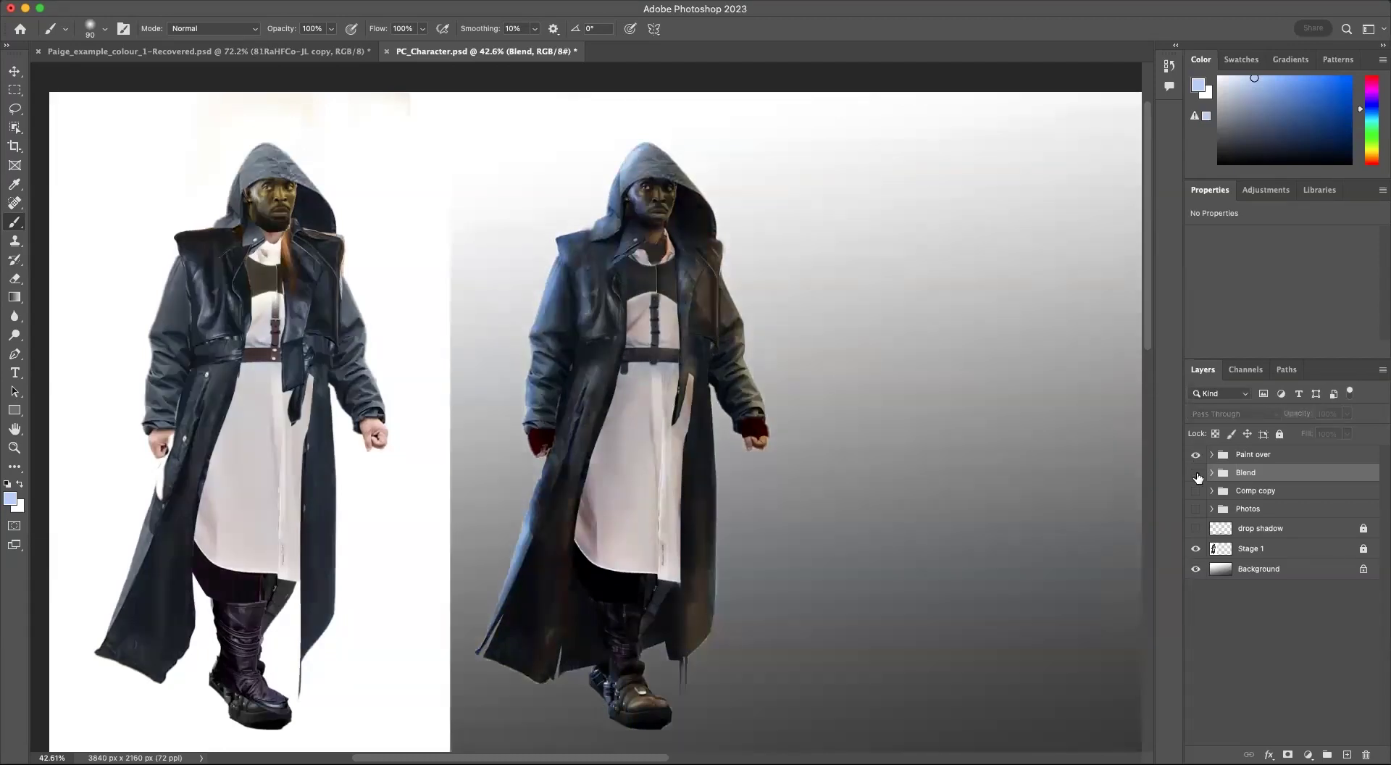
pyautogui.click(1196, 548)
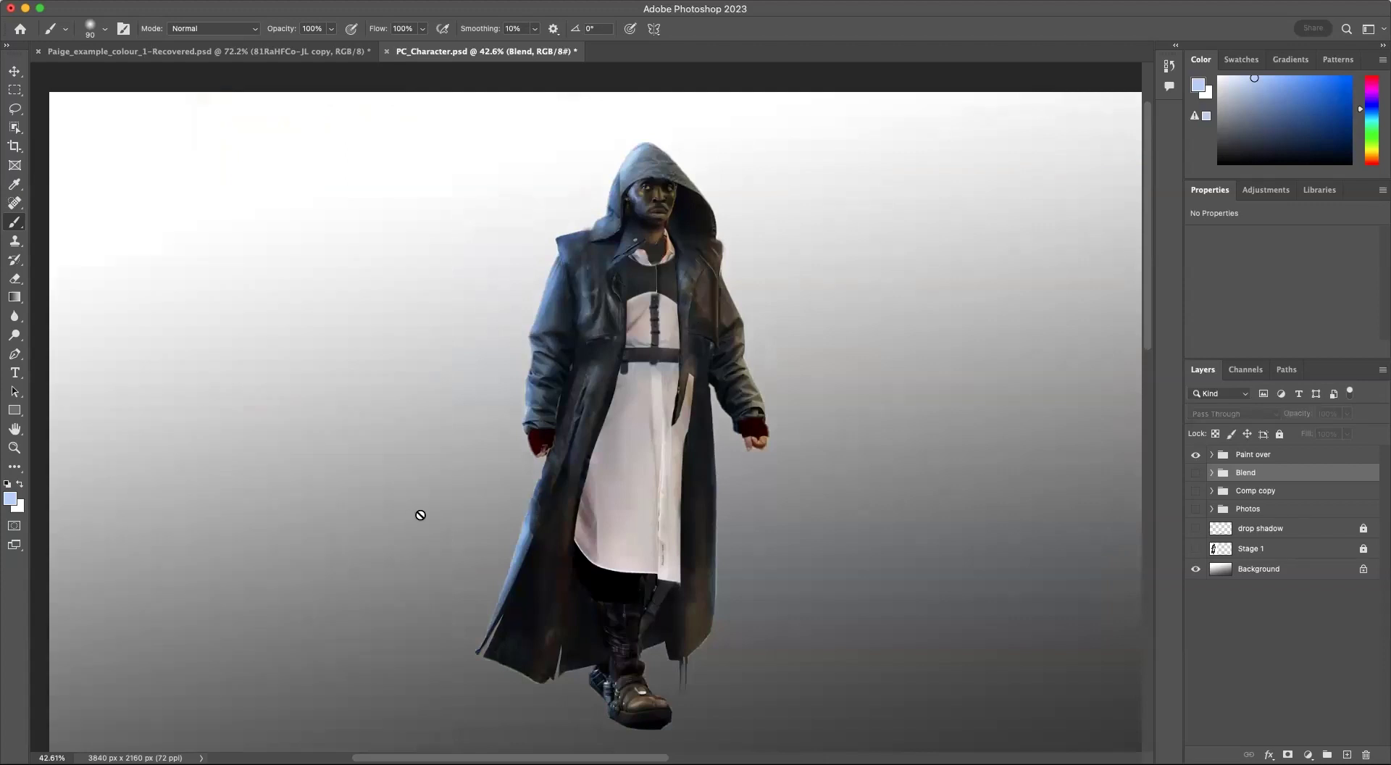
pyautogui.click(1195, 528)
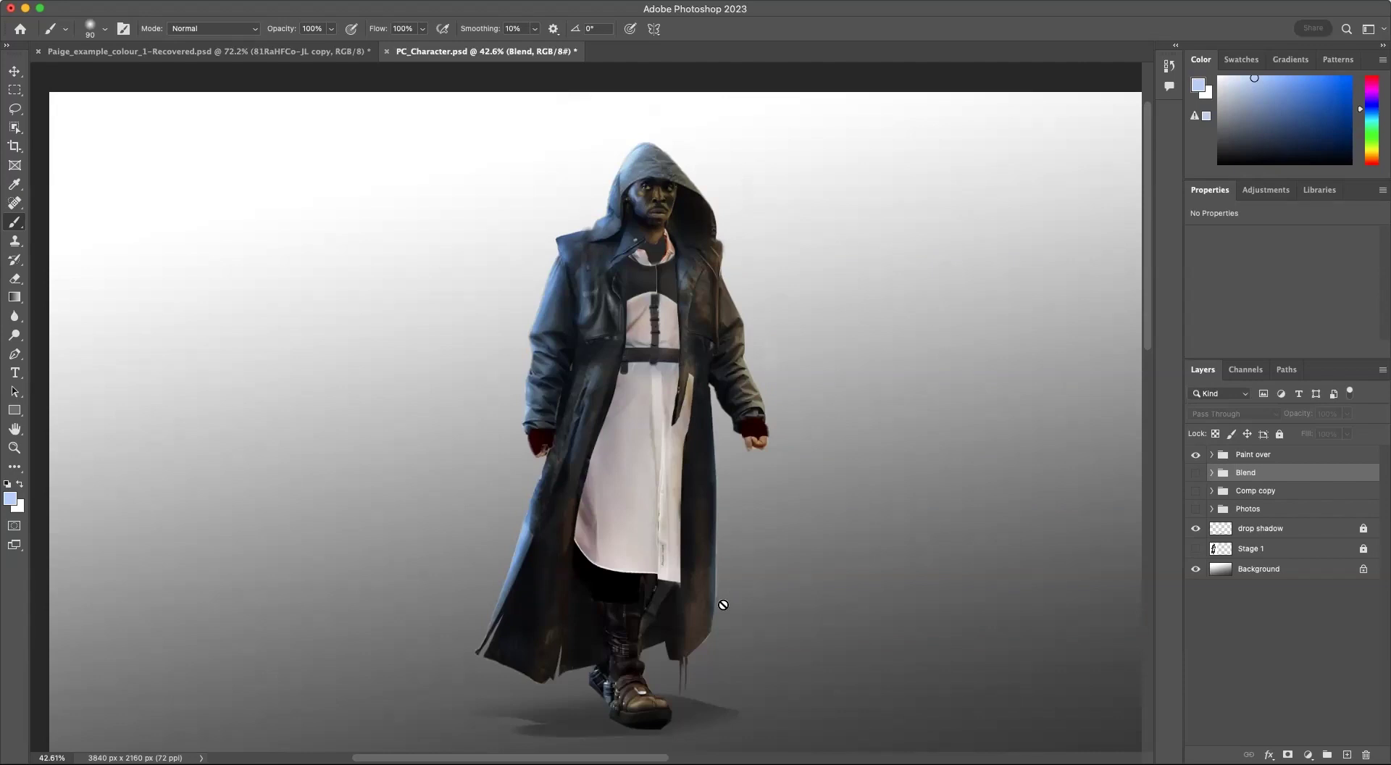
# Step: Examine the painted-over character as a whole and up close on the face, hood, coat and chest straps
pyautogui.moveTo(609, 307); pyautogui.dragTo(685, 312)
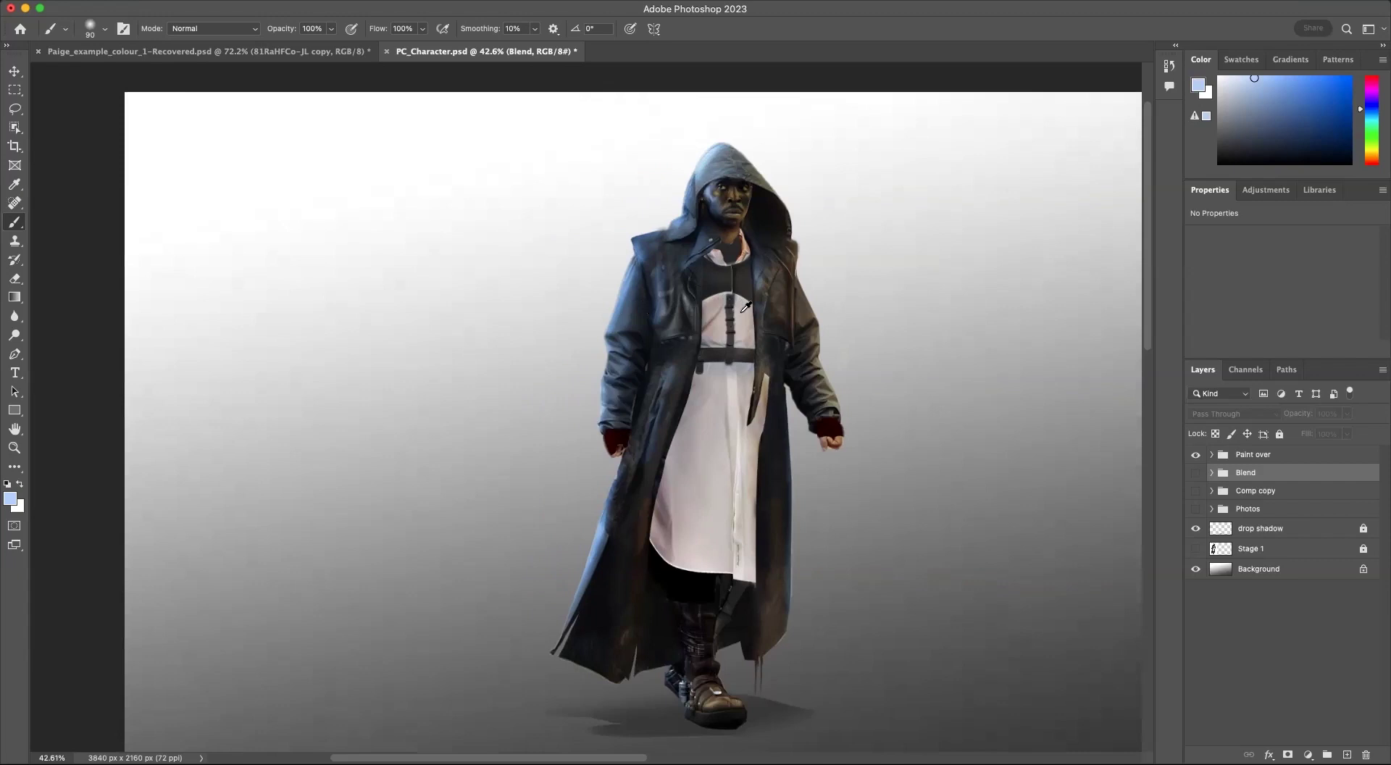
pyautogui.moveTo(845, 372); pyautogui.dragTo(754, 356)
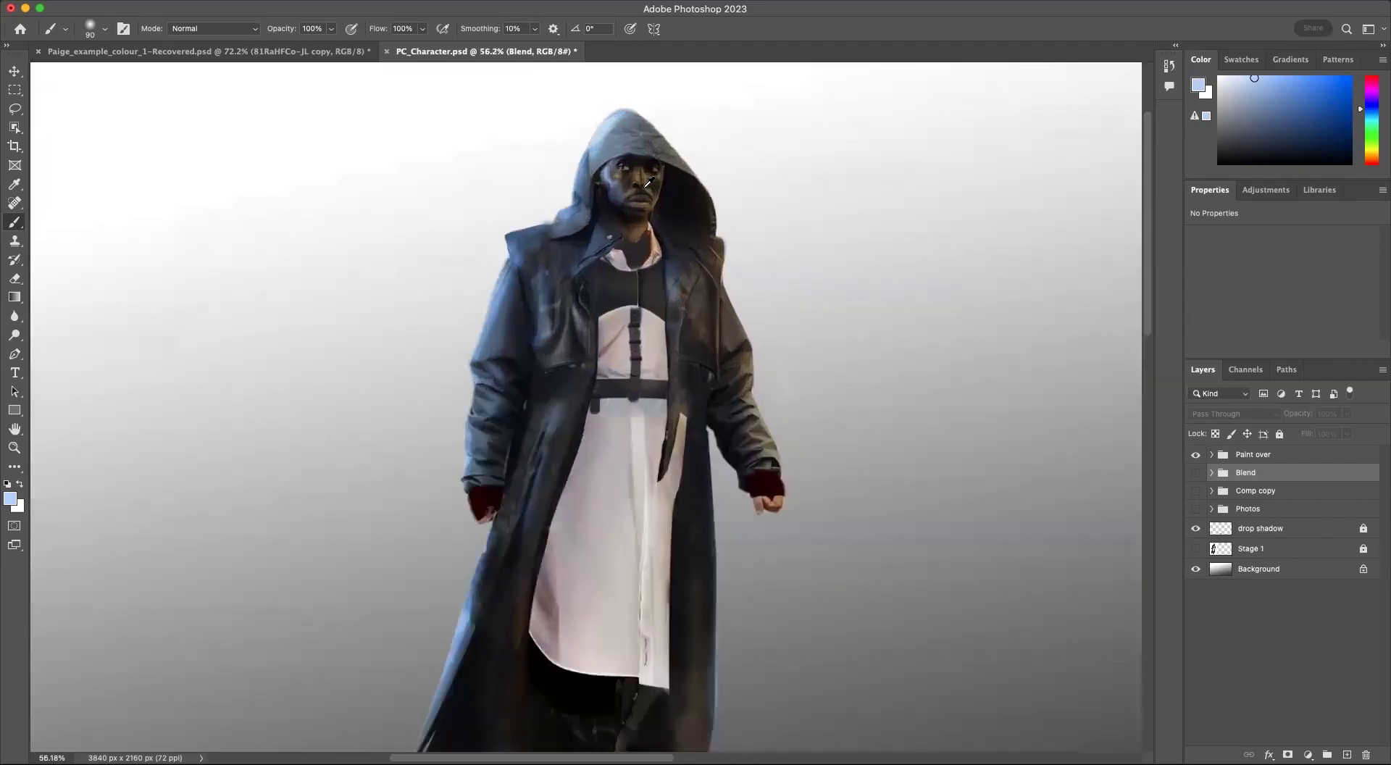
pyautogui.scroll(5, 659, 180)
pyautogui.moveTo(652, 326); pyautogui.dragTo(852, 367)
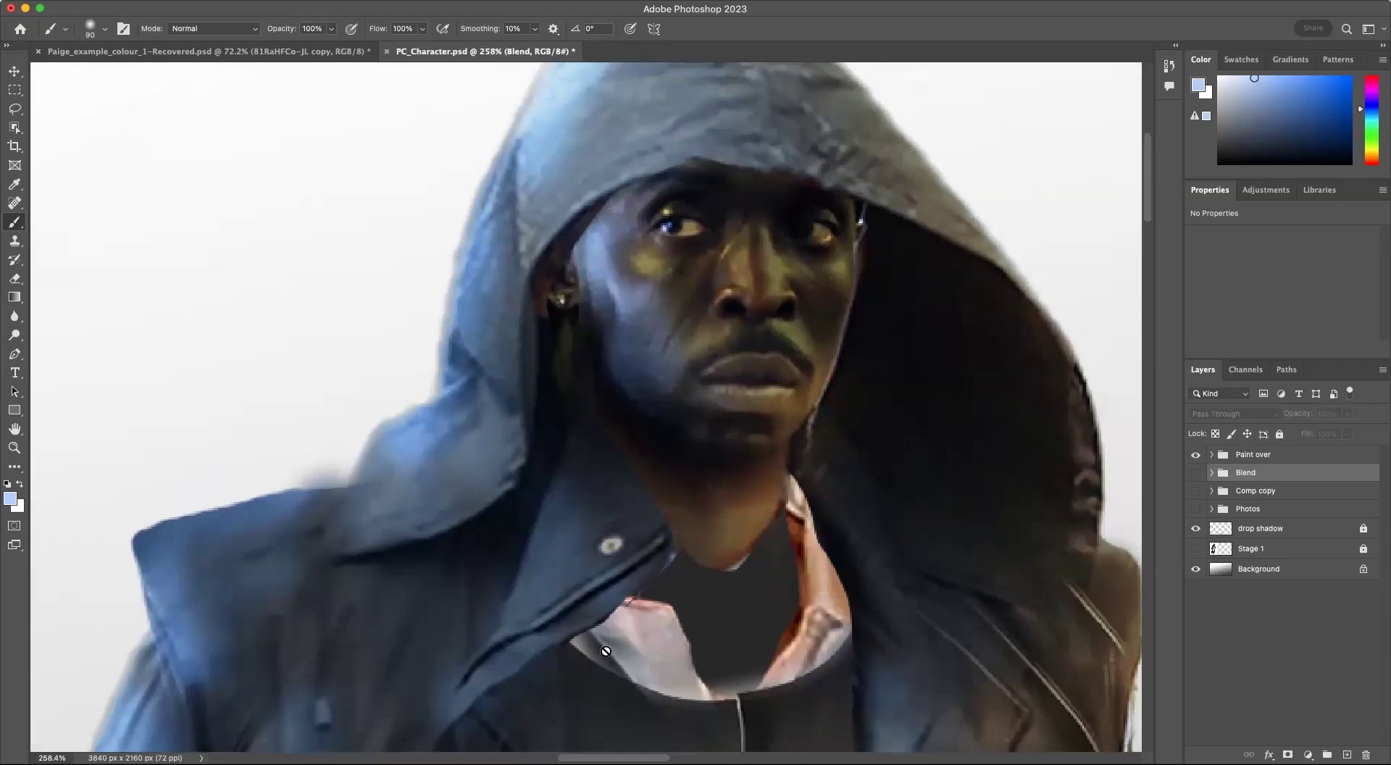
pyautogui.scroll(-10, 604, 648)
pyautogui.hscroll(-3, 604, 648)
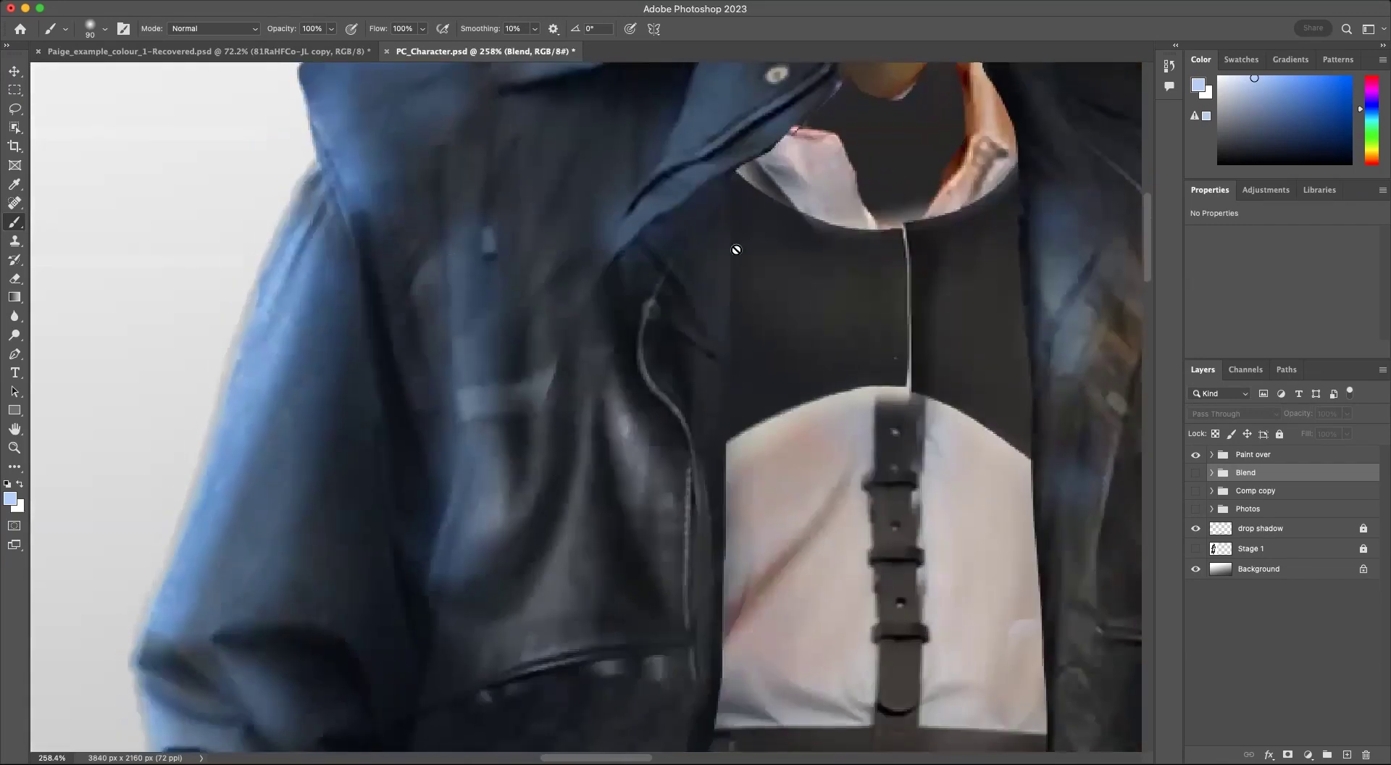
pyautogui.scroll(-4, 624, 586)
pyautogui.hscroll(4, 623, 587)
pyautogui.scroll(-6, 583, 518)
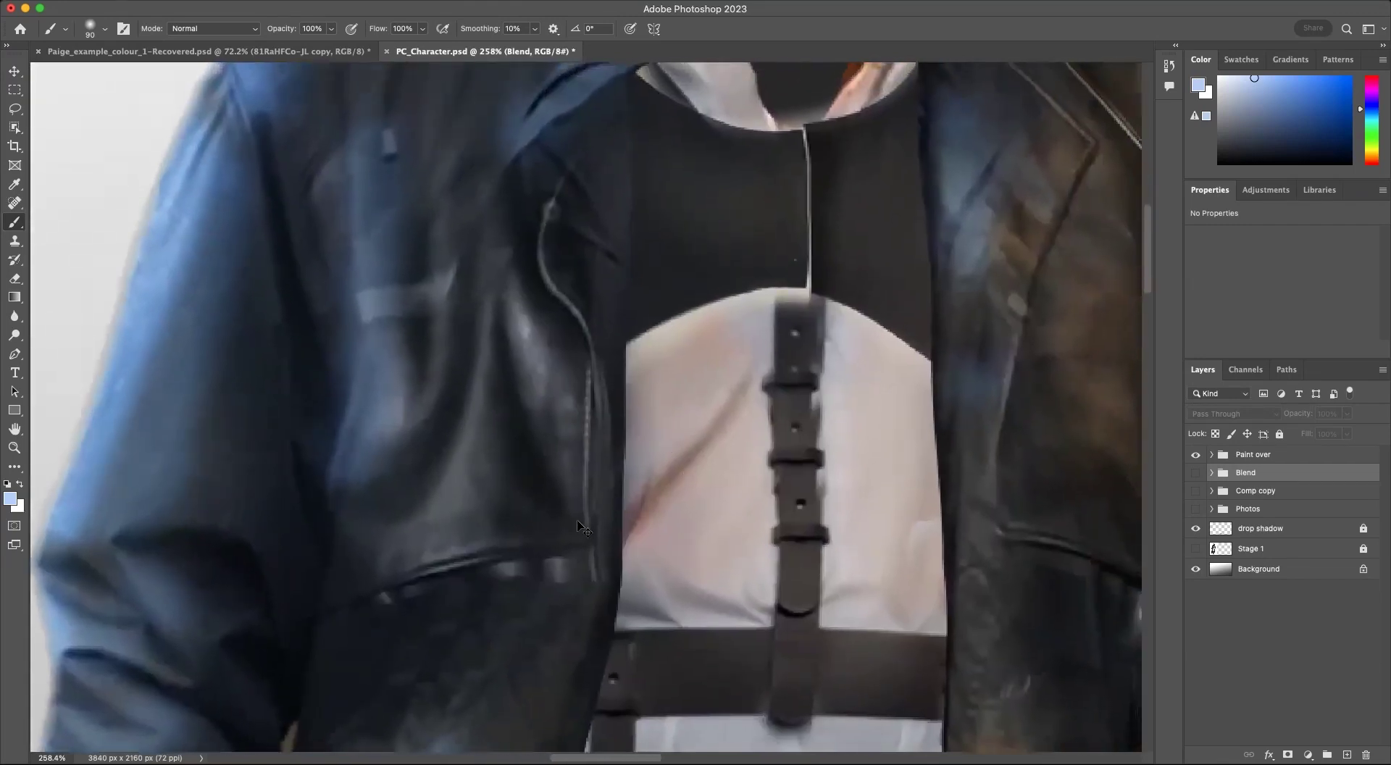
pyautogui.scroll(-3, 582, 511)
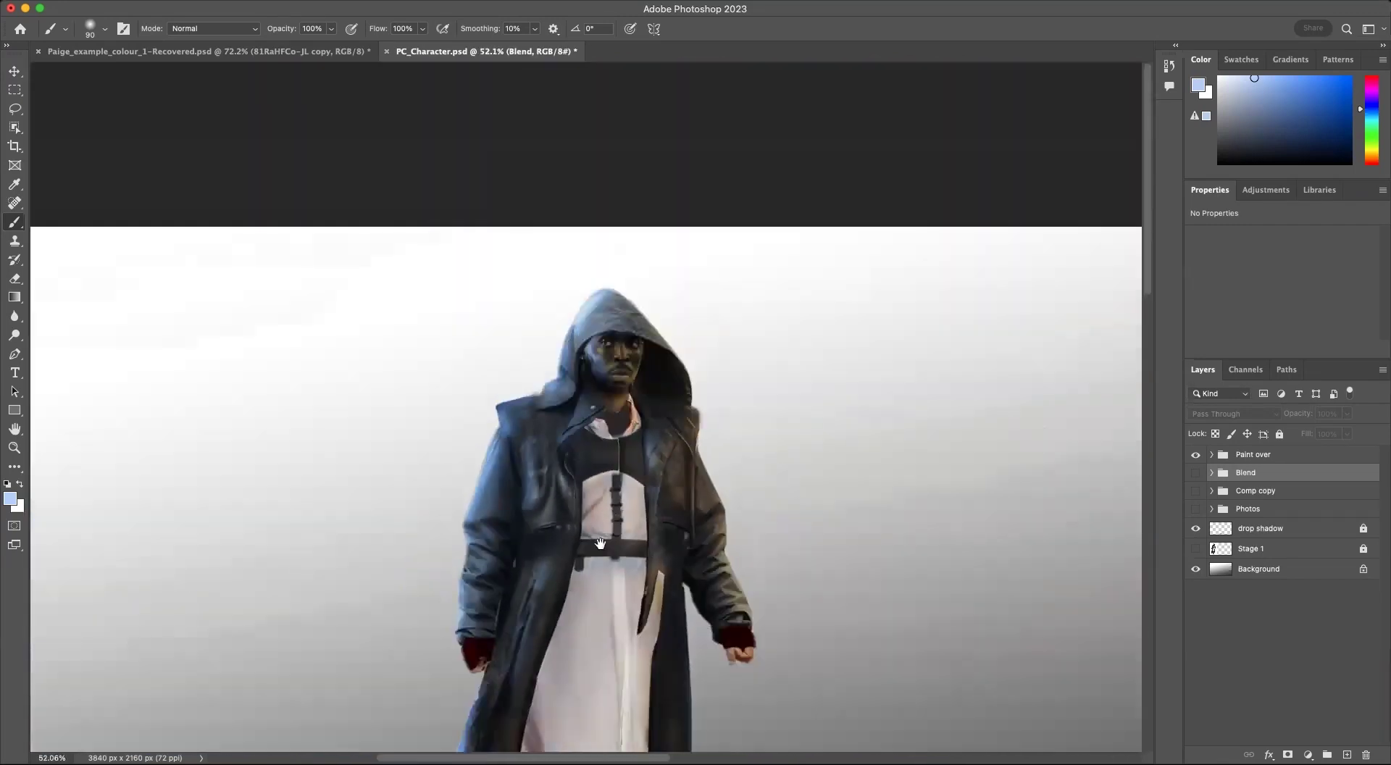
pyautogui.scroll(1, 620, 405)
pyautogui.moveTo(631, 480)
pyautogui.mouseDown()
pyautogui.moveTo(625, 454)
pyautogui.moveTo(639, 468)
pyautogui.mouseUp()
pyautogui.scroll(1, 636, 465)
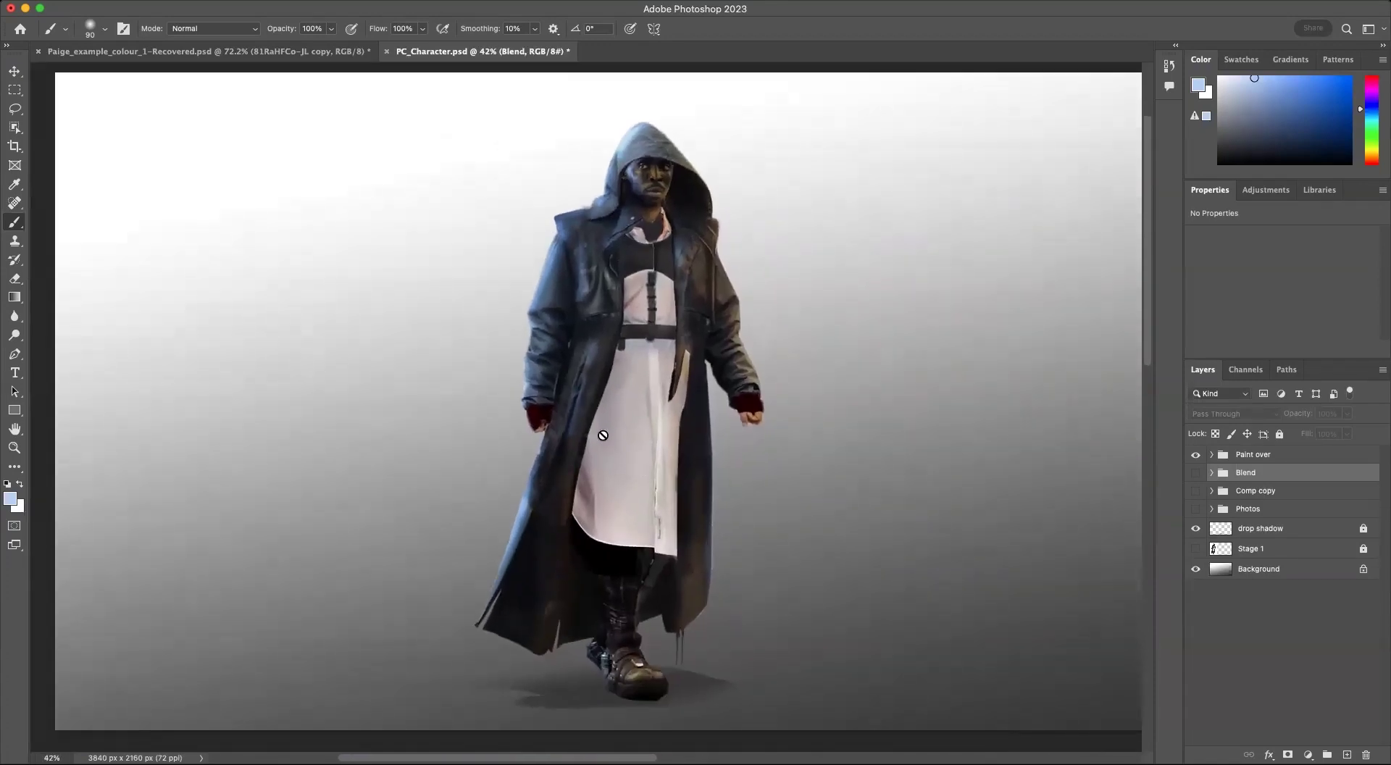
# Step: Switch to Paige_example_colour_1-Recovered.psd and hide the small fitted chest layer, keeping the large chest copy visible
pyautogui.click(292, 55)
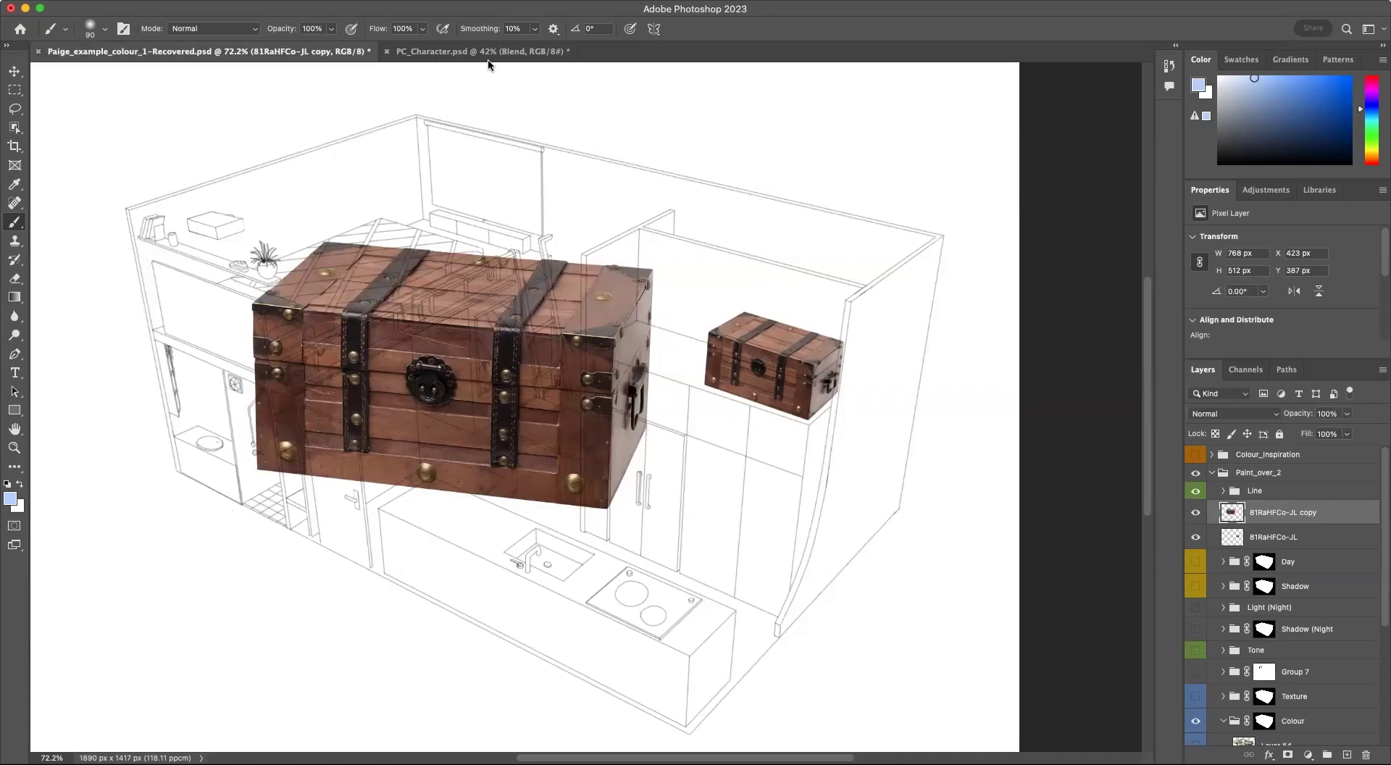
pyautogui.click(471, 52)
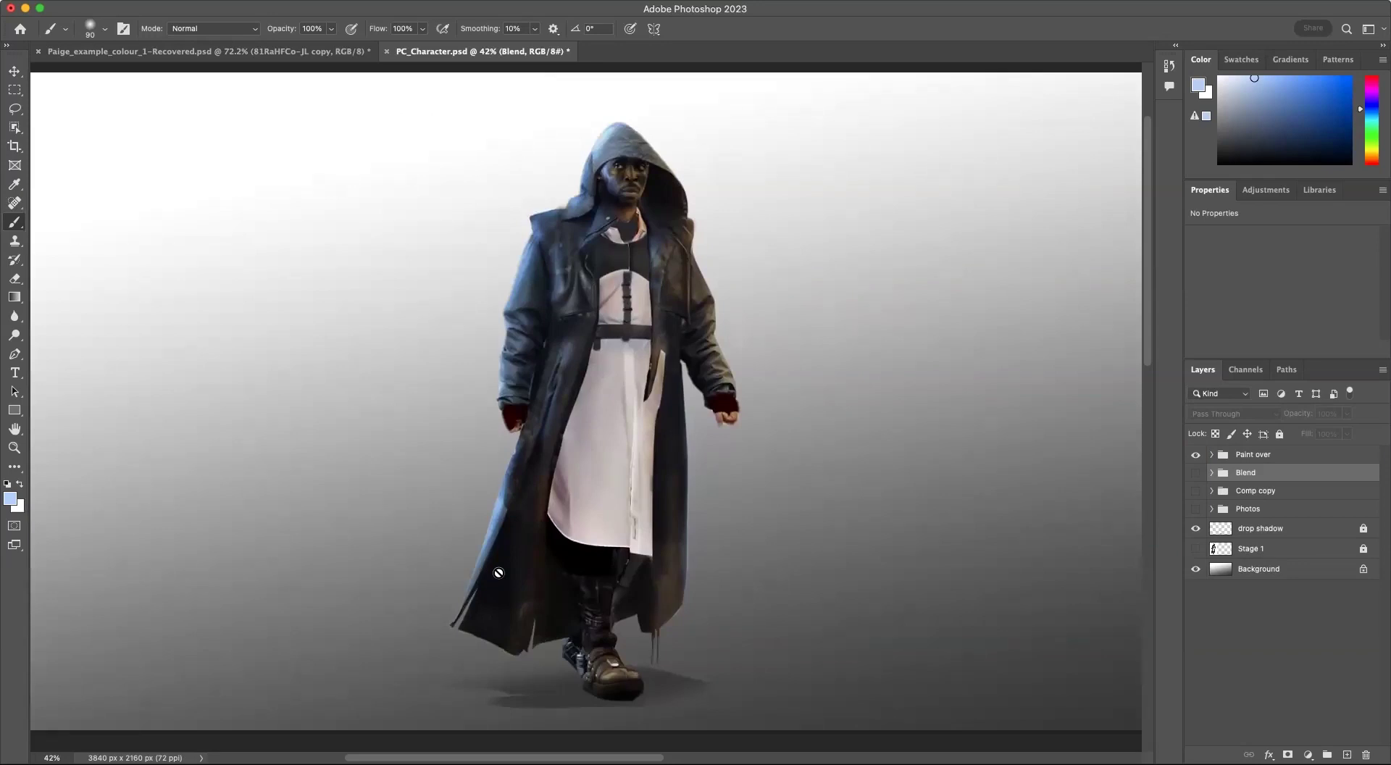
pyautogui.click(205, 58)
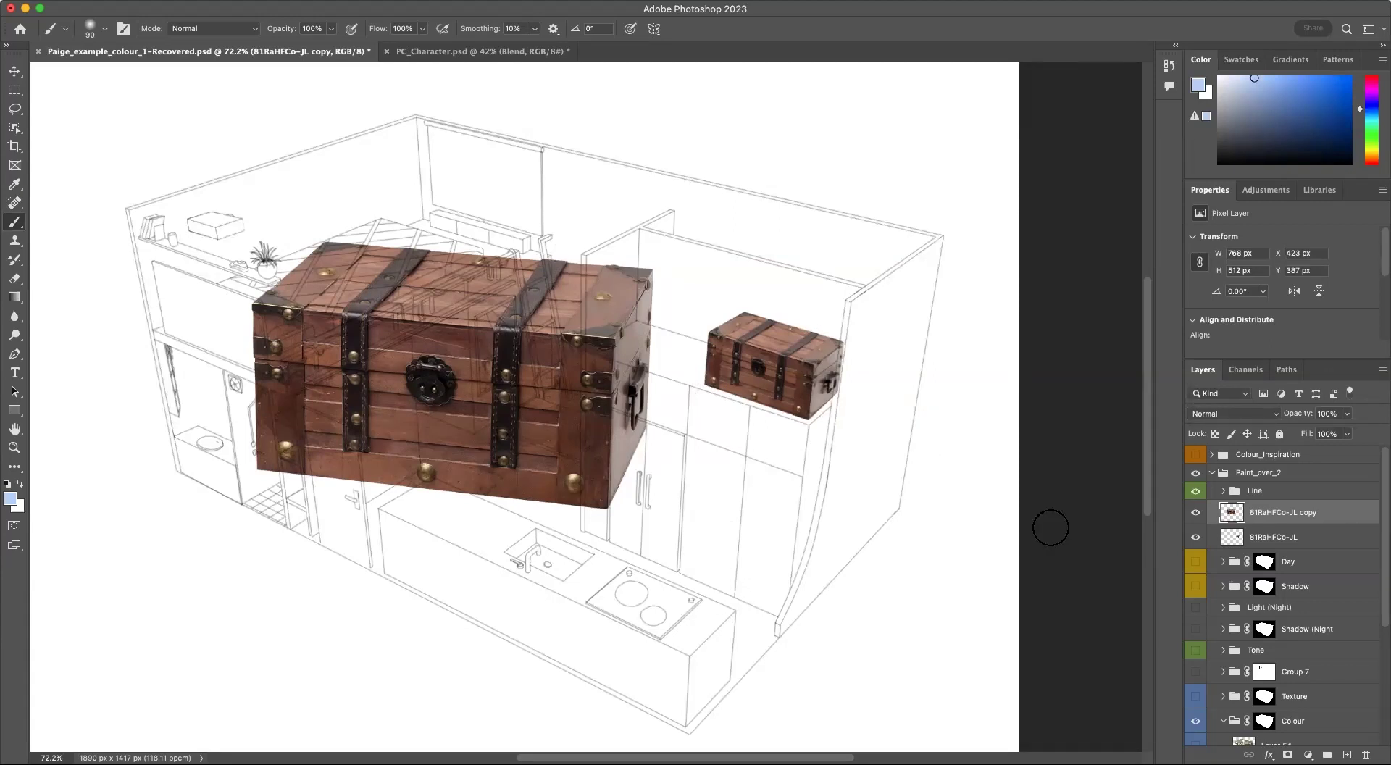
pyautogui.click(1196, 536)
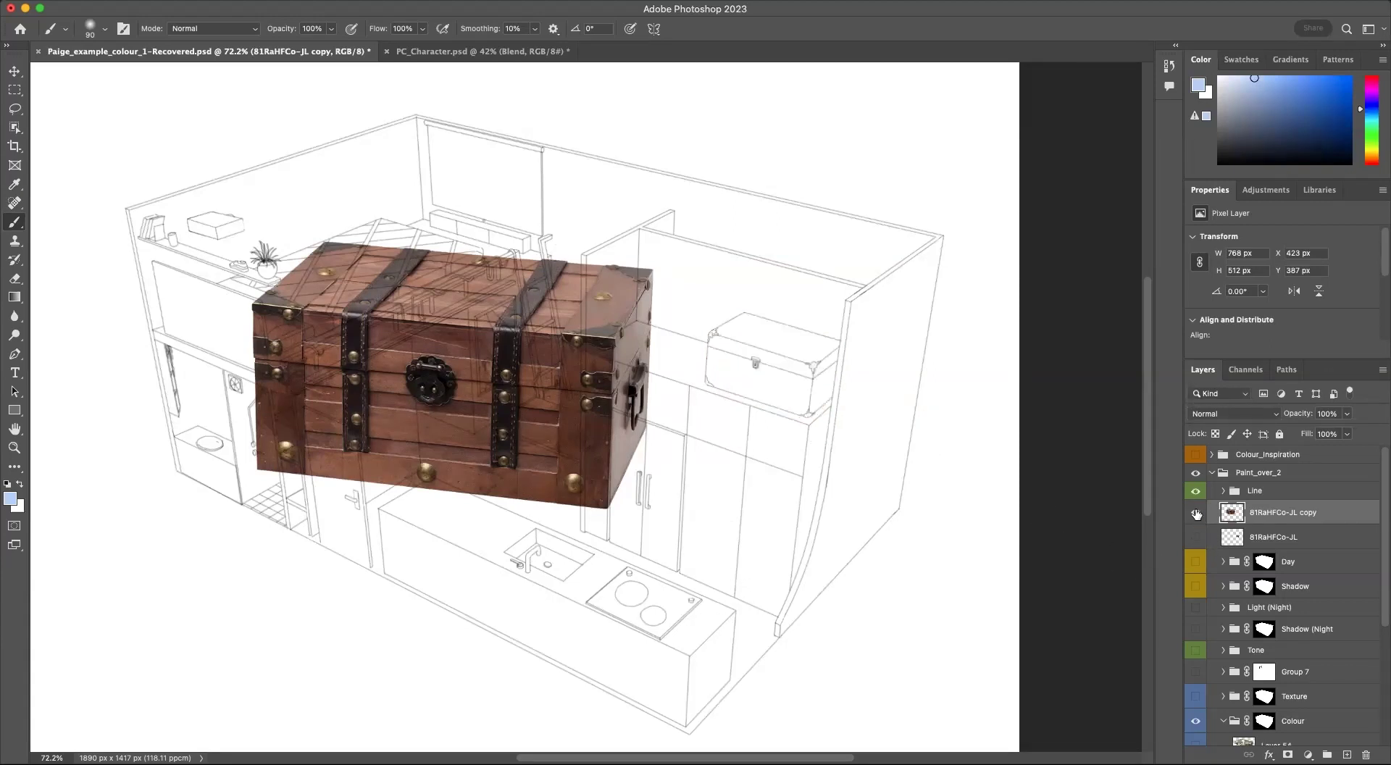
pyautogui.click(1195, 512)
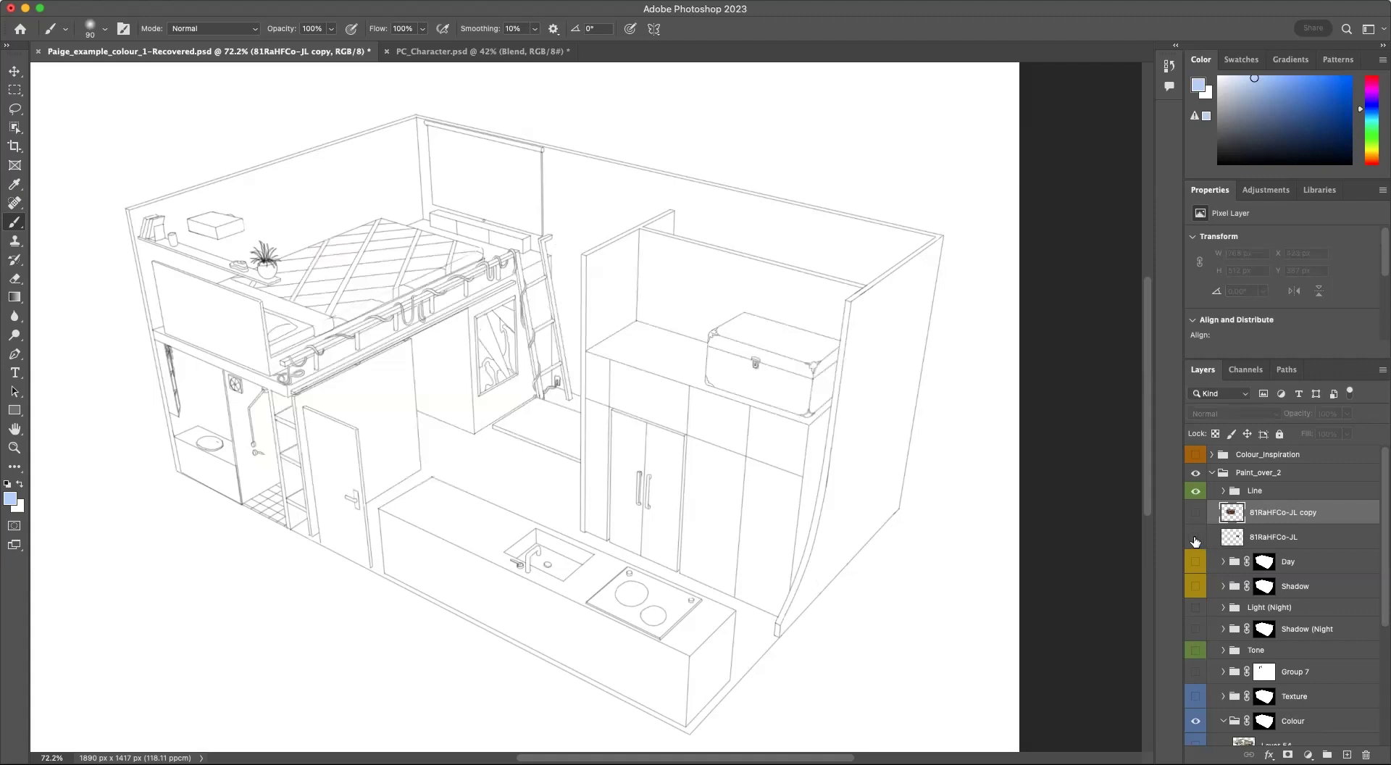
pyautogui.click(1195, 512)
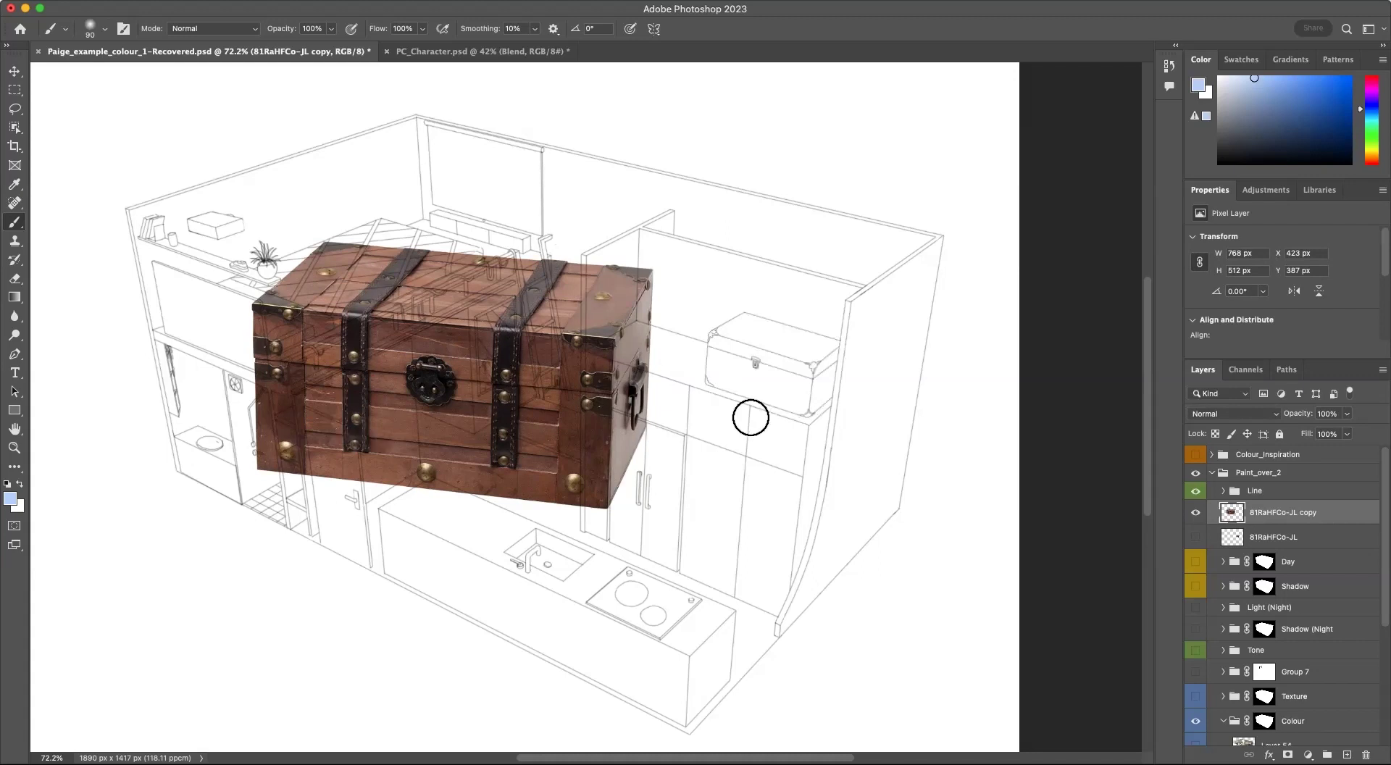
pyautogui.click(1196, 514)
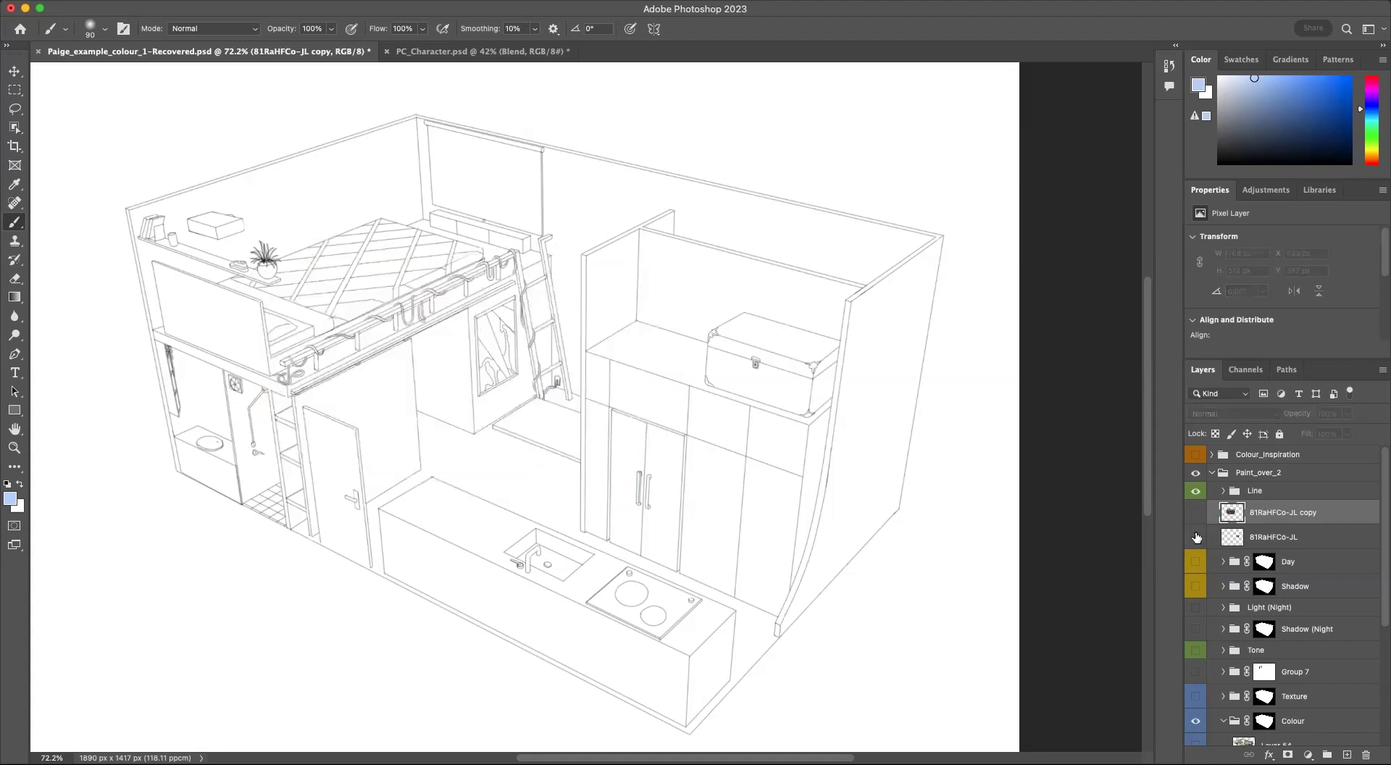
pyautogui.click(1195, 512)
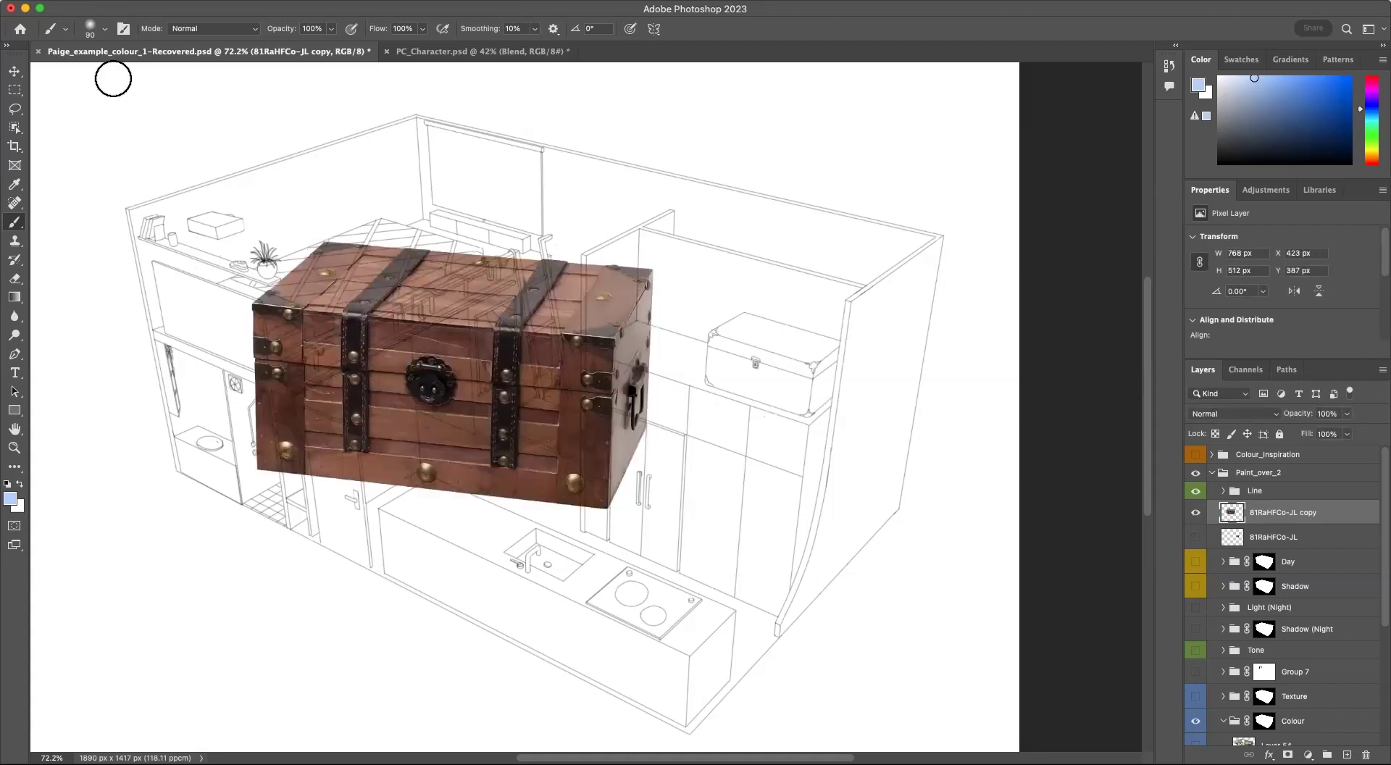
# Step: Scale the large chest copy to 33.47% and position it just above the drawn chest on the cupboard
pyautogui.press('super+t')
pyautogui.moveTo(654, 239); pyautogui.dragTo(441, 387)
pyautogui.moveTo(343, 458); pyautogui.dragTo(778, 297)
pyautogui.moveTo(864, 230); pyautogui.dragTo(836, 250)
pyautogui.moveTo(787, 319); pyautogui.dragTo(831, 353)
pyautogui.moveTo(882, 281); pyautogui.dragTo(871, 290)
pyautogui.moveTo(828, 336); pyautogui.dragTo(799, 292)
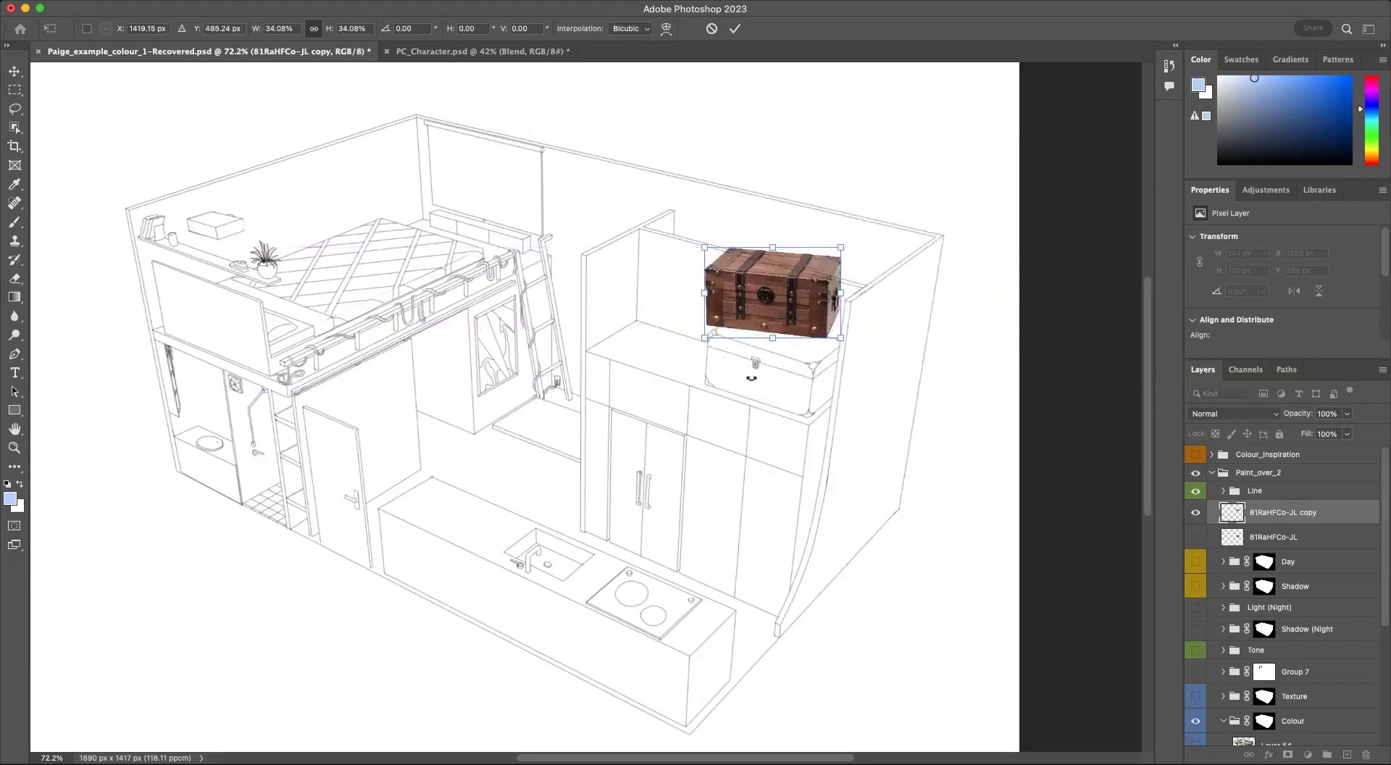
pyautogui.moveTo(842, 252); pyautogui.dragTo(838, 248)
pyautogui.scroll(5, 840, 319)
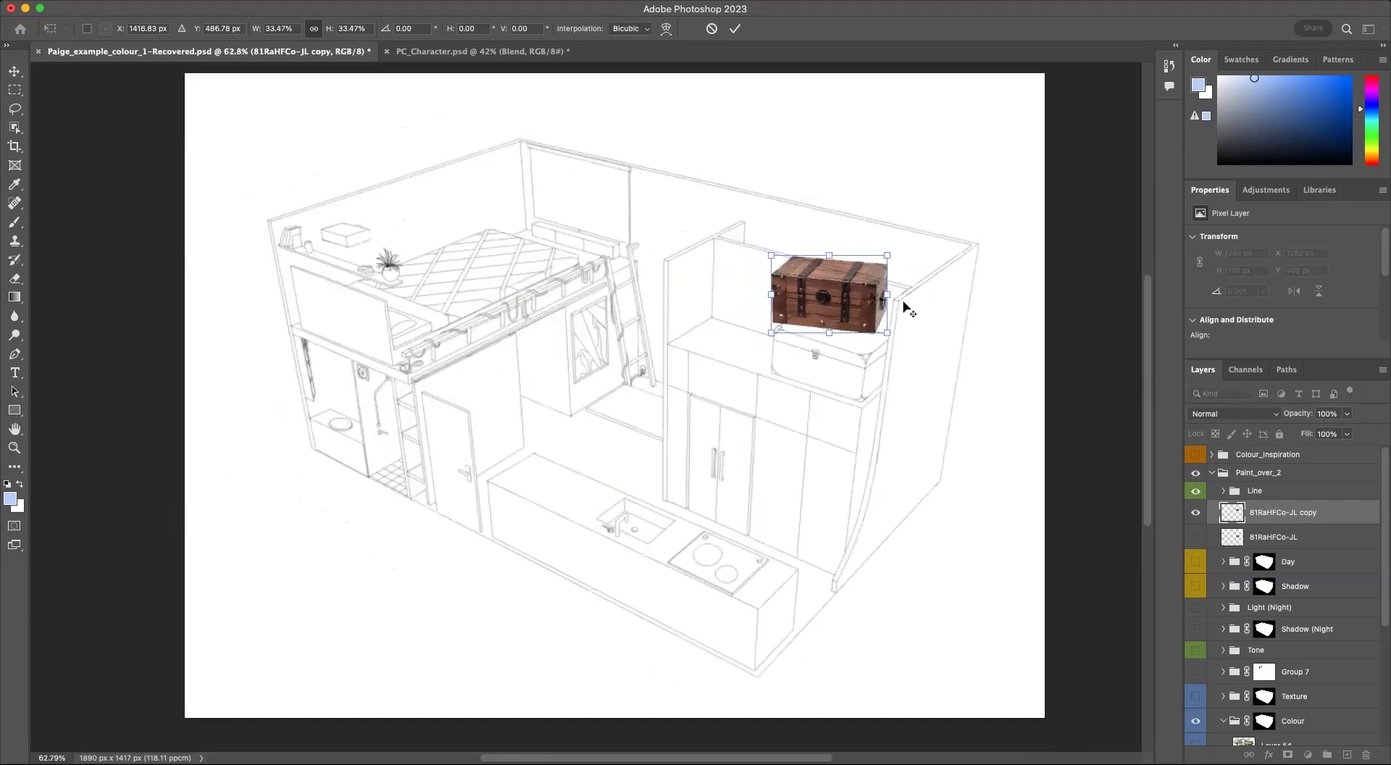
pyautogui.scroll(3, 904, 308)
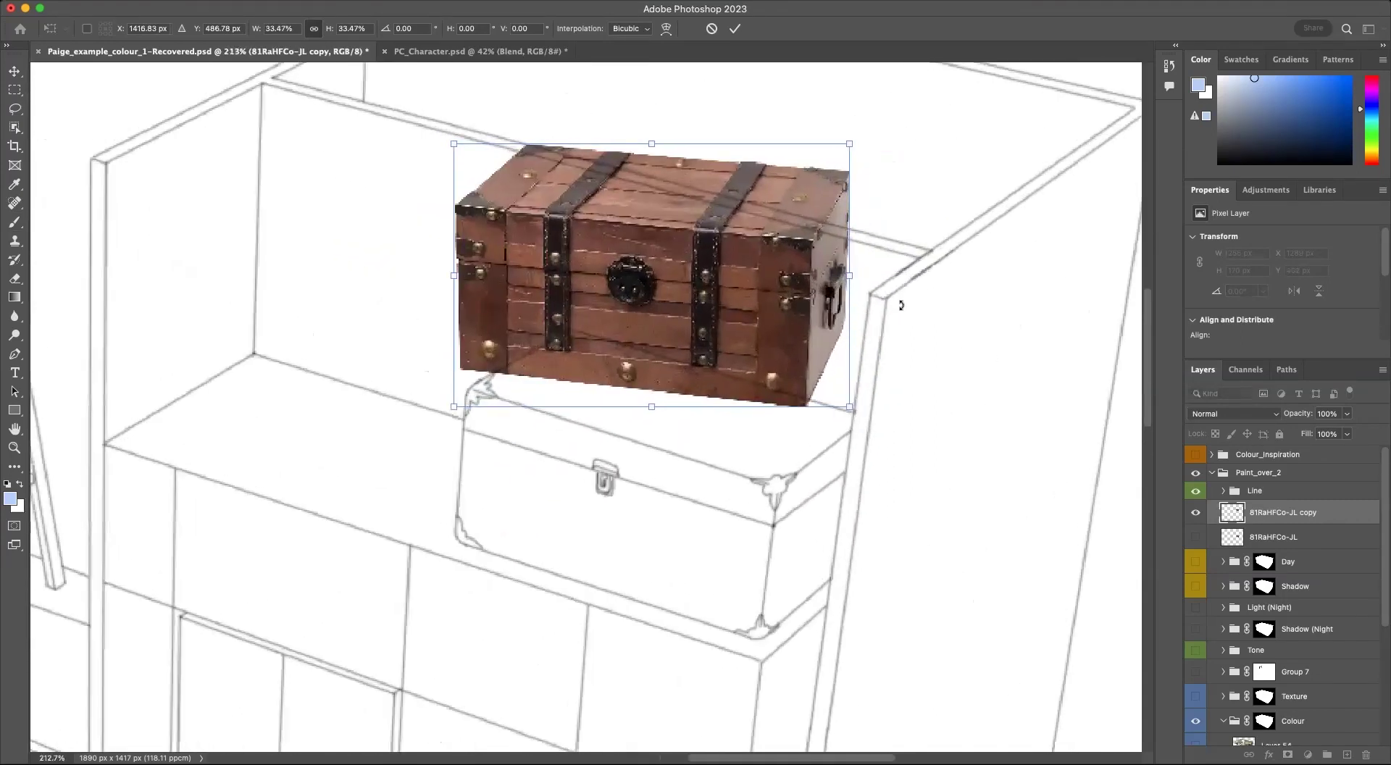
pyautogui.press('Return')
# Step: Start a Perspective Warp on the chest copy and fit a first plane to the corners of its front face
pyautogui.scroll(1, 898, 324)
pyautogui.moveTo(857, 325); pyautogui.dragTo(777, 345)
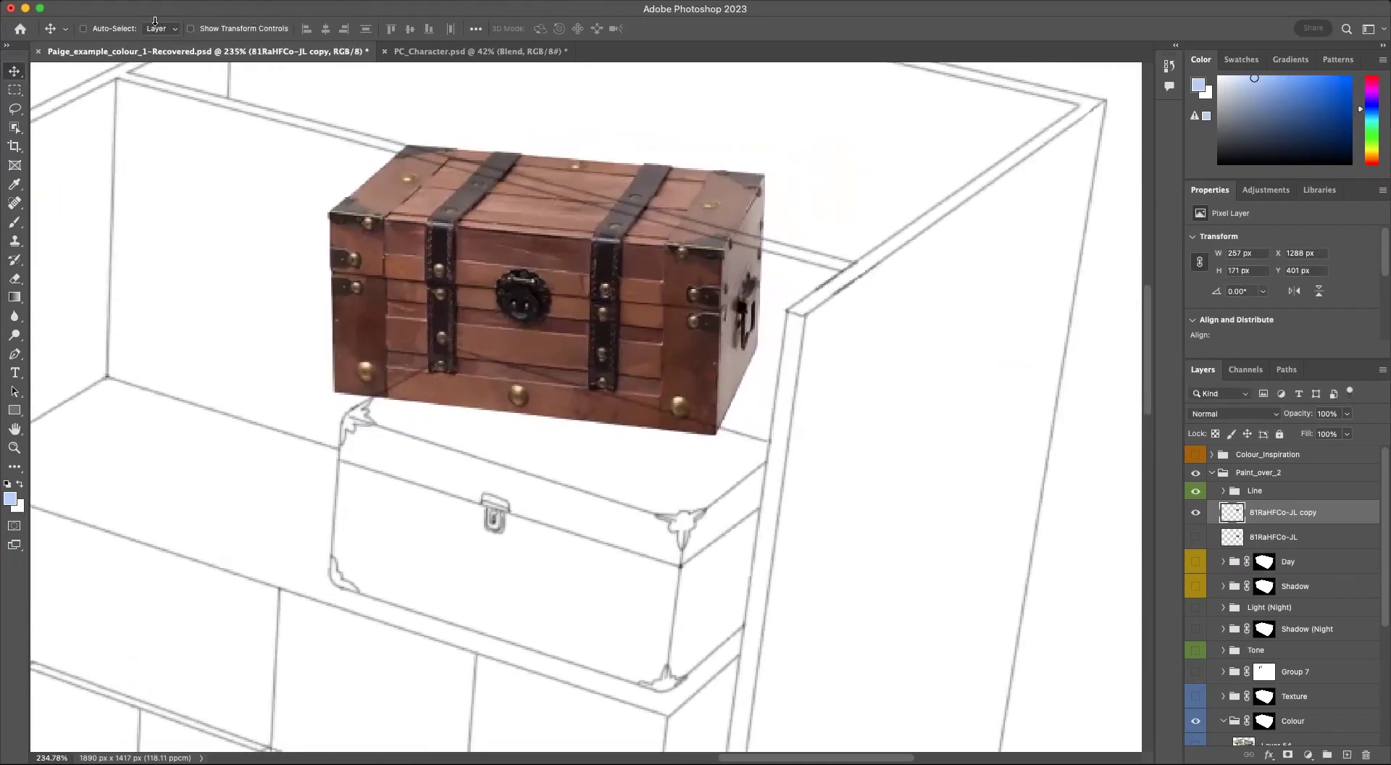
pyautogui.click(174, 2)
pyautogui.moveTo(141, 3)
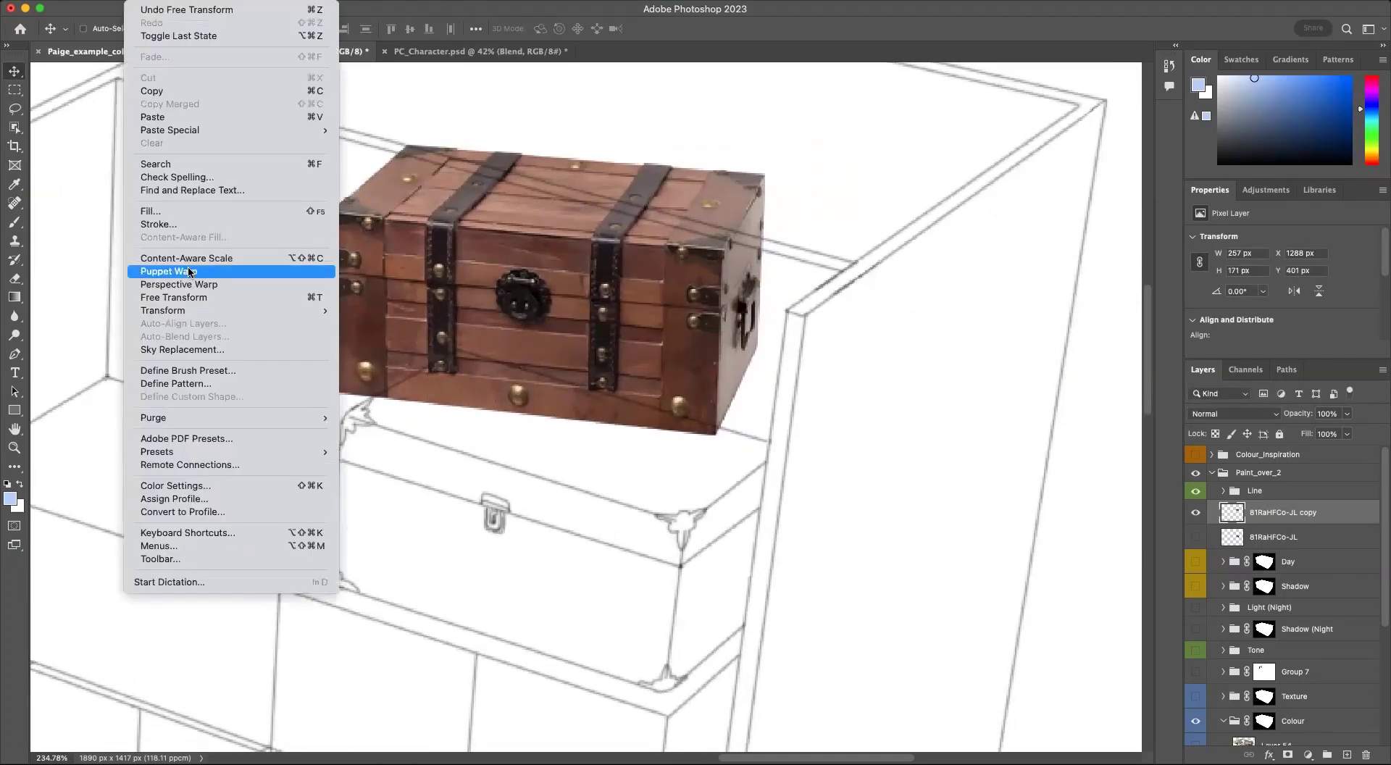
pyautogui.click(201, 290)
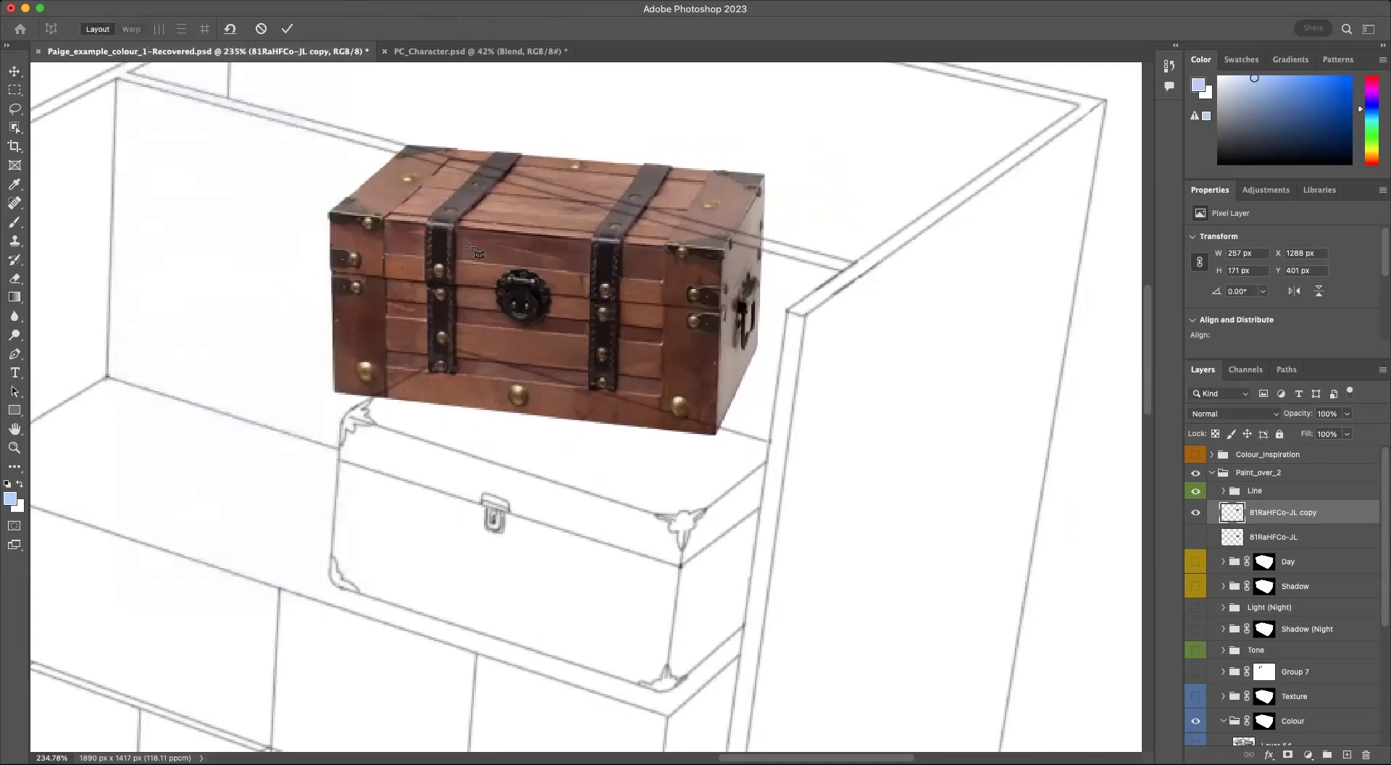
pyautogui.moveTo(328, 212); pyautogui.dragTo(797, 451)
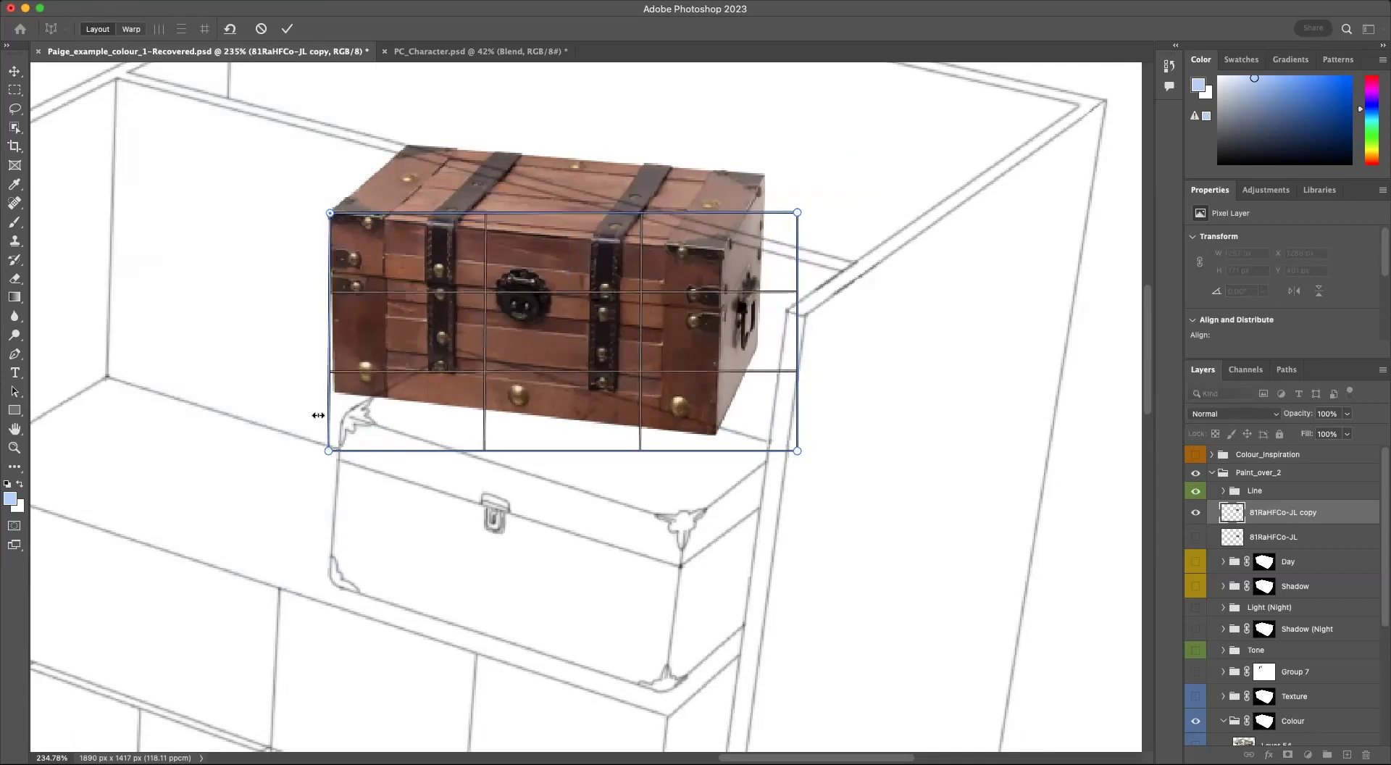
pyautogui.moveTo(329, 451); pyautogui.dragTo(334, 396)
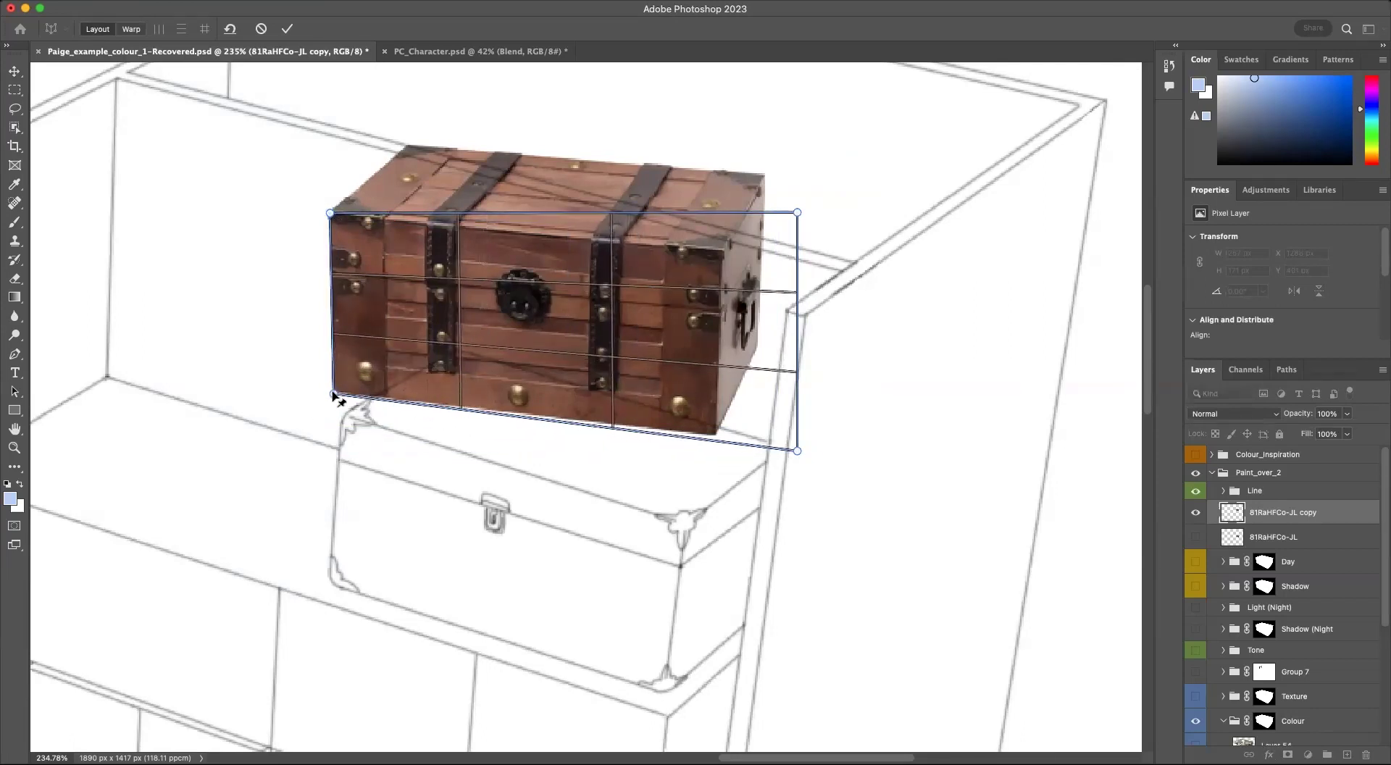
pyautogui.moveTo(797, 451); pyautogui.dragTo(715, 434)
pyautogui.moveTo(797, 212); pyautogui.dragTo(723, 250)
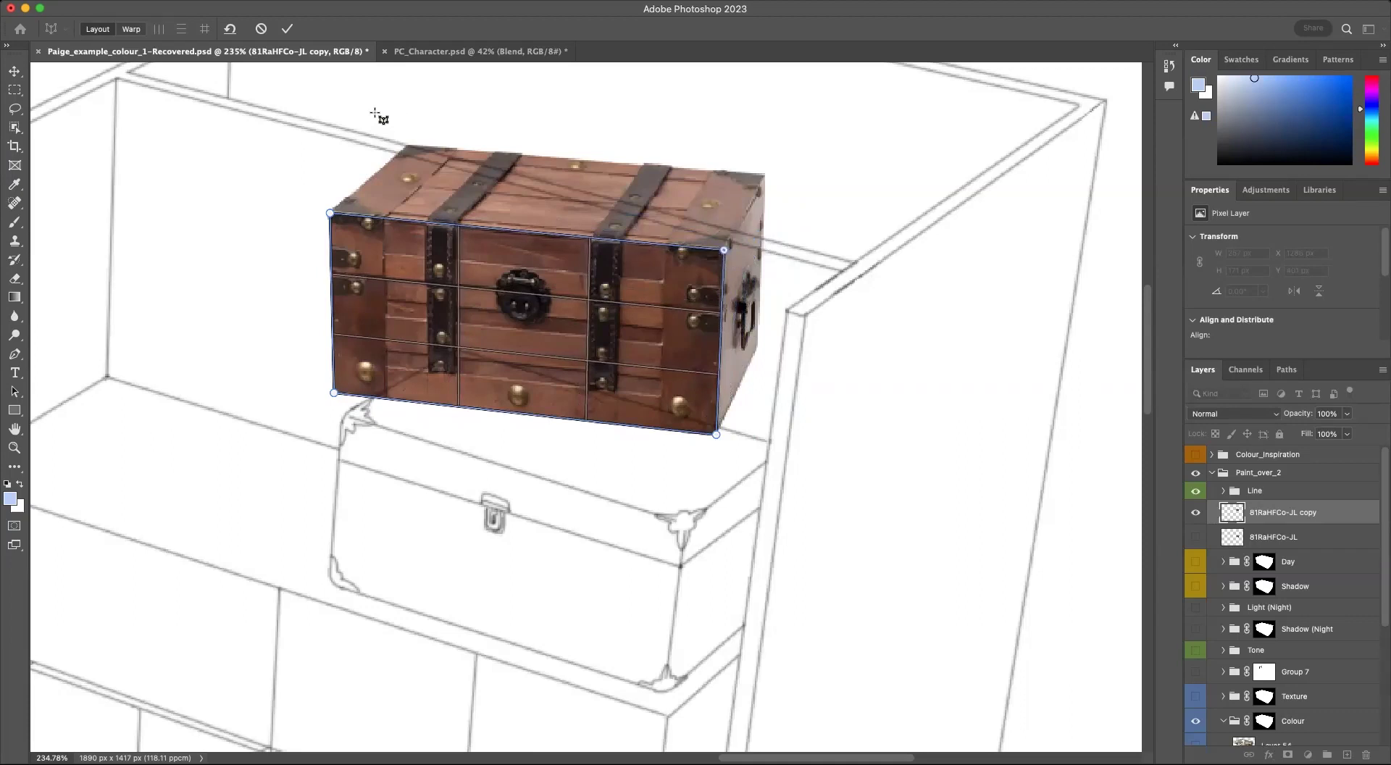
# Step: Add a second perspective plane joined to the front one and fit it to the chest's lid
pyautogui.moveTo(360, 97); pyautogui.dragTo(746, 188)
pyautogui.moveTo(361, 186); pyautogui.dragTo(331, 213)
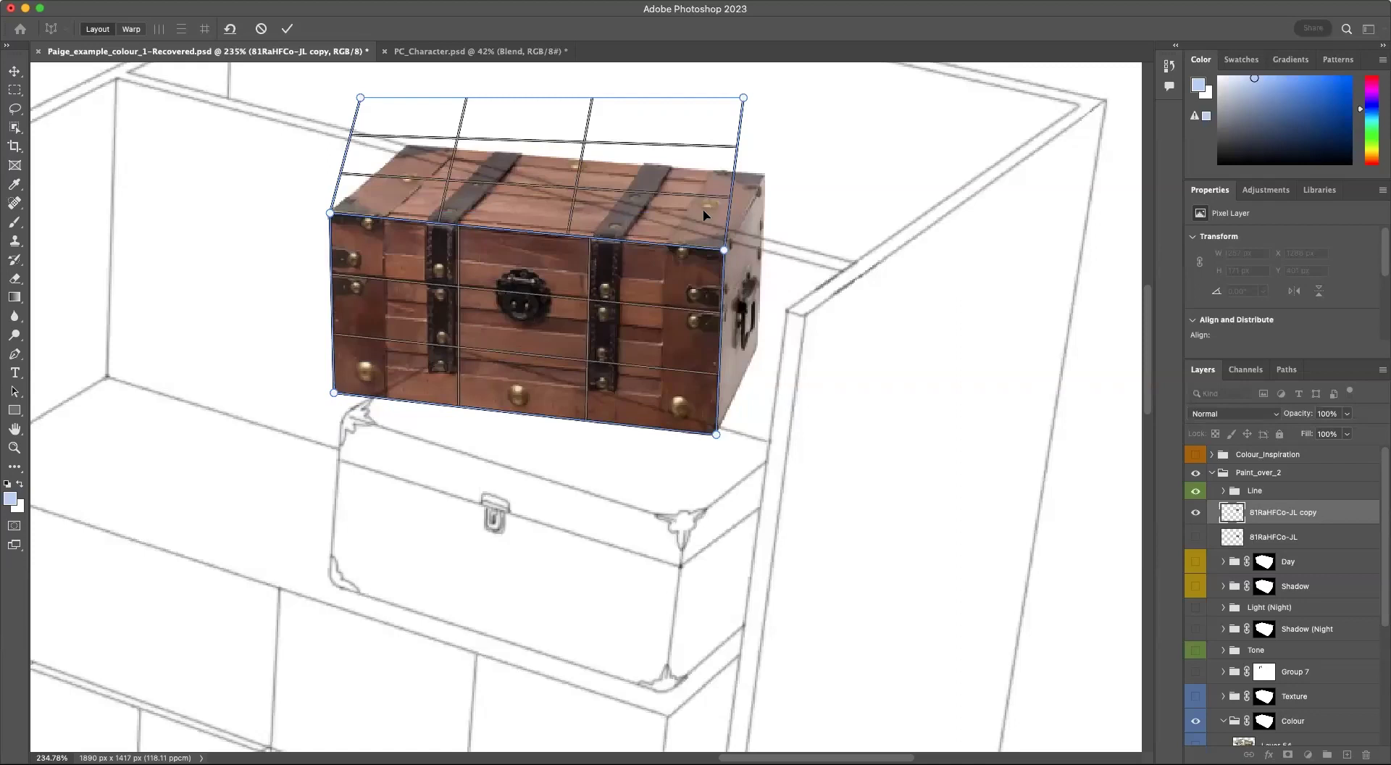
pyautogui.moveTo(411, 154); pyautogui.dragTo(407, 147)
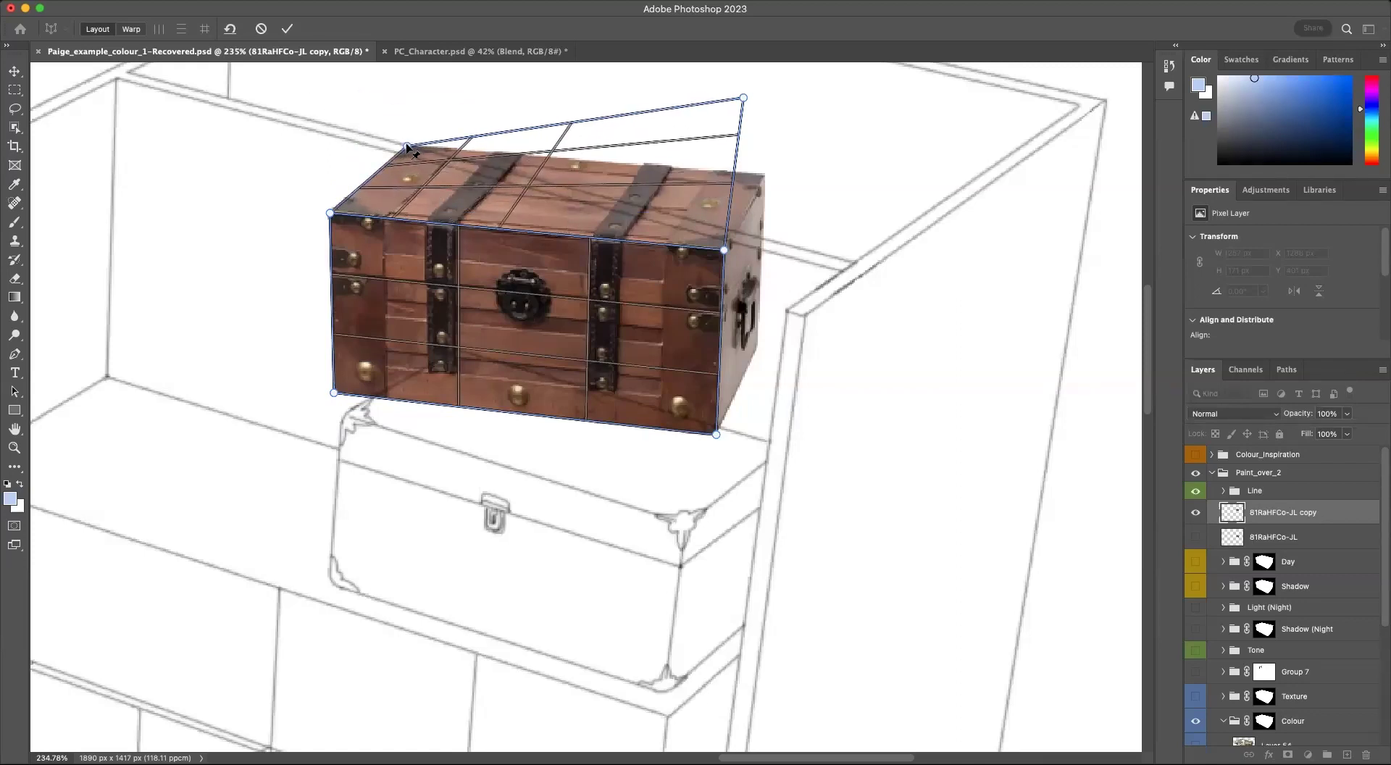
pyautogui.moveTo(743, 97); pyautogui.dragTo(765, 175)
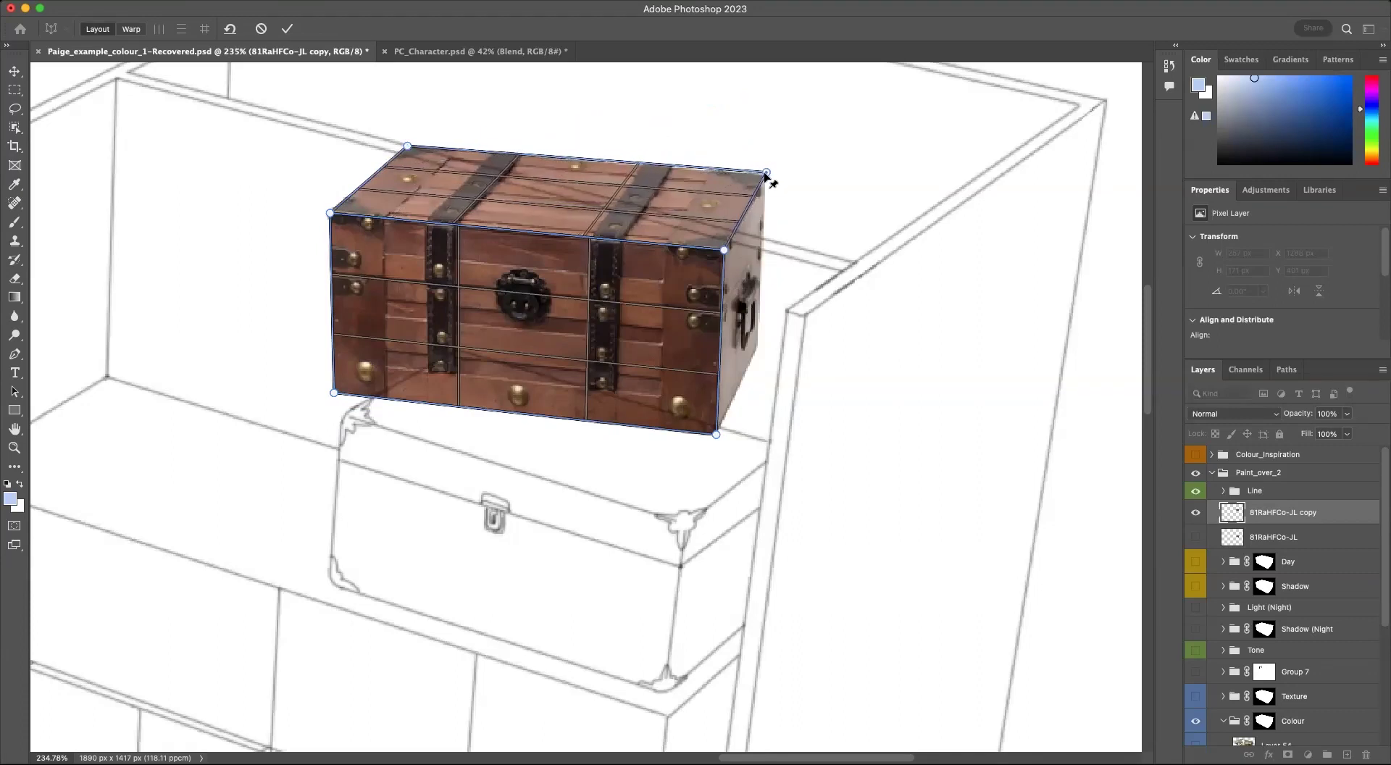
# Step: Add a third perspective plane joined to the others and fit it to the chest's handle side
pyautogui.moveTo(881, 177); pyautogui.dragTo(795, 345)
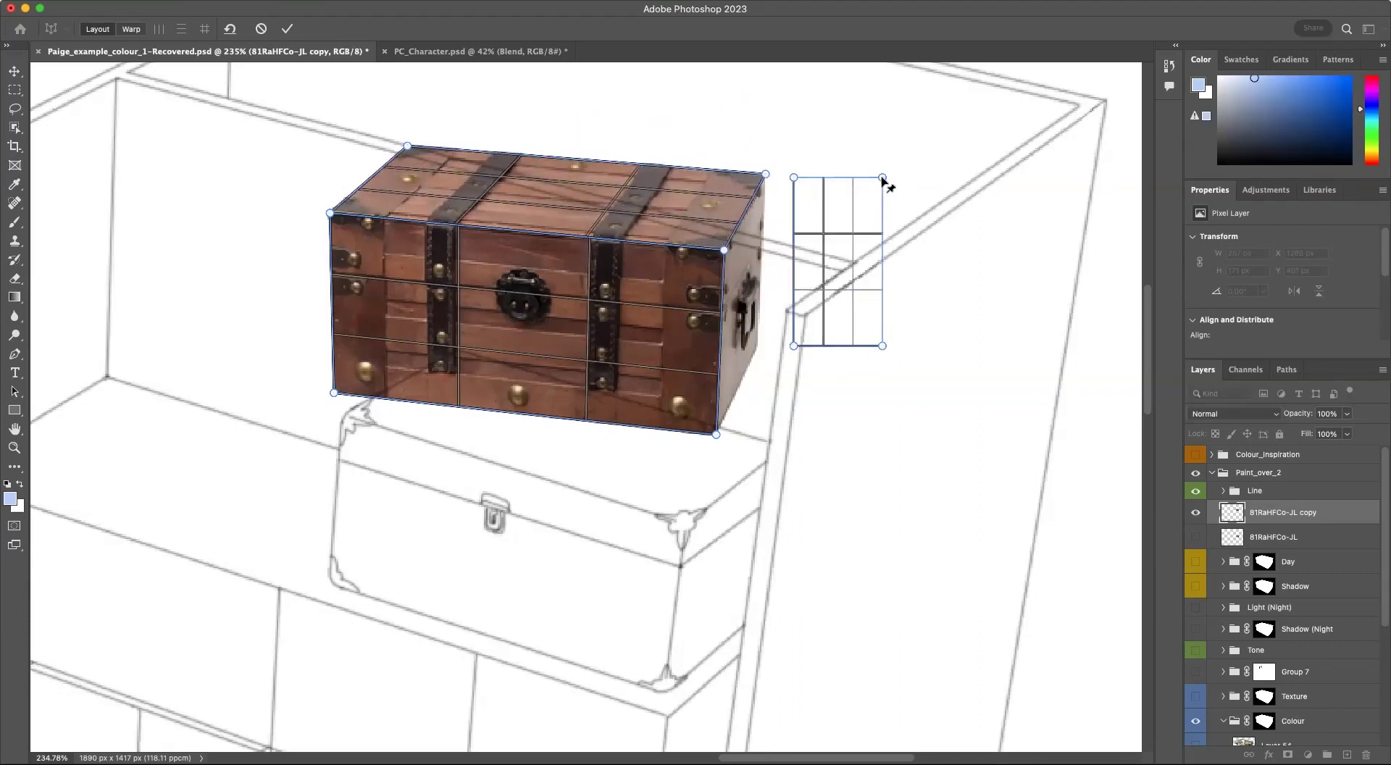
pyautogui.moveTo(795, 177); pyautogui.dragTo(724, 258)
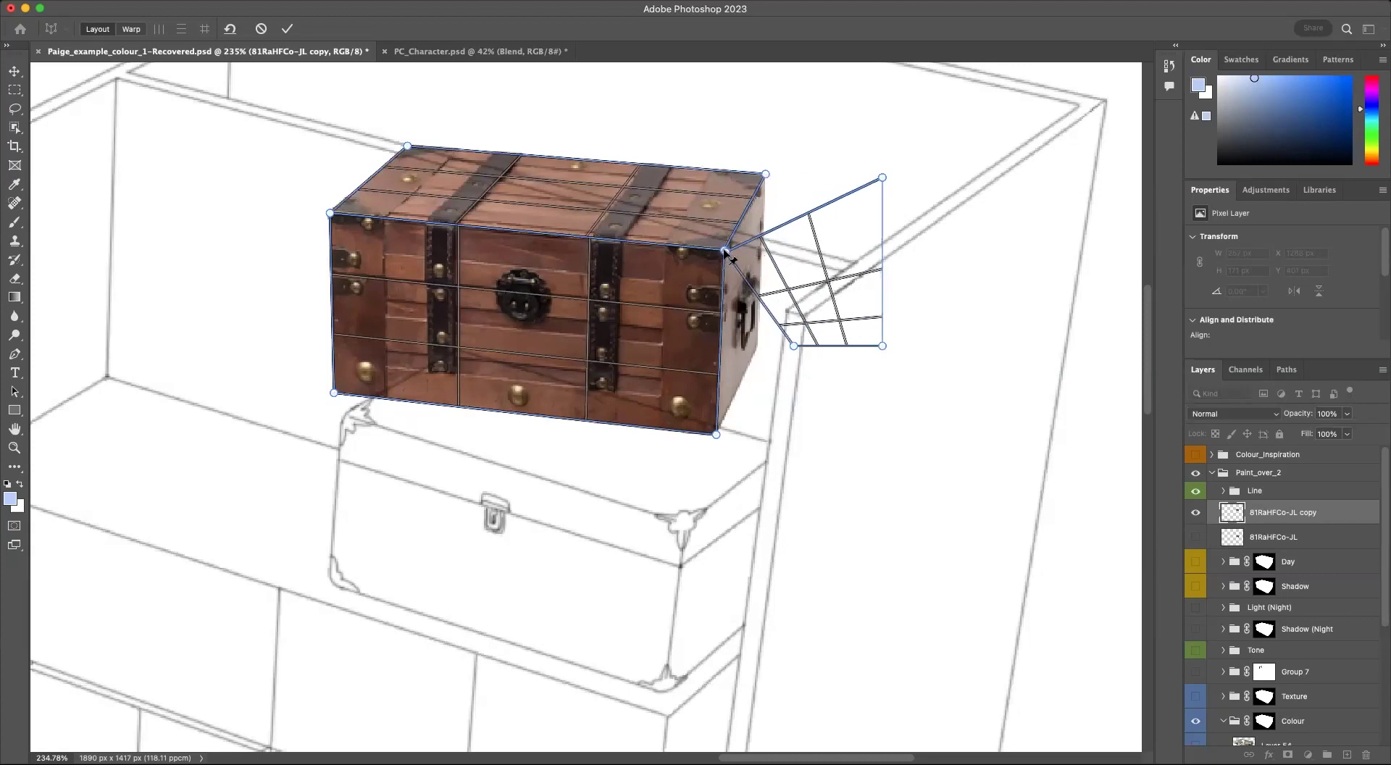
pyautogui.moveTo(794, 346); pyautogui.dragTo(717, 433)
pyautogui.moveTo(883, 346); pyautogui.dragTo(758, 349)
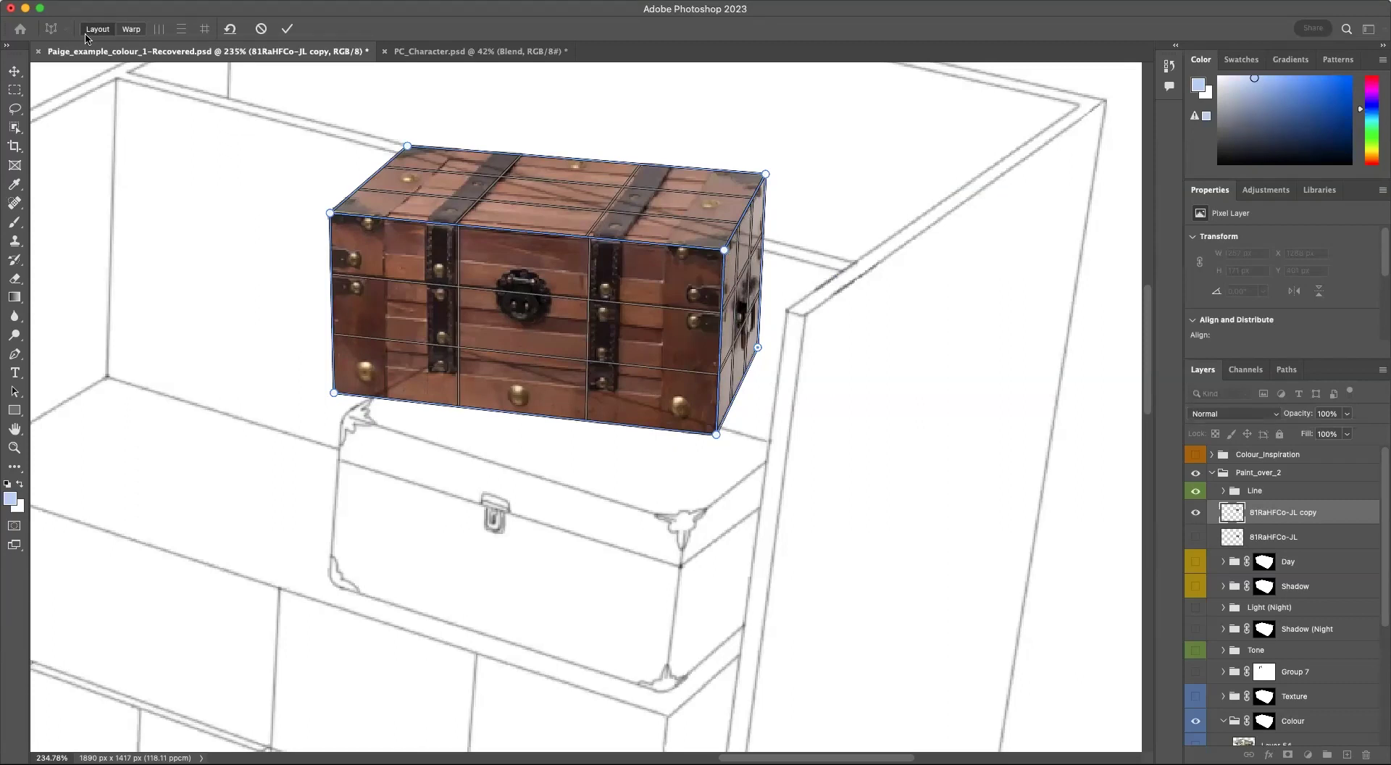
# Step: Switch Perspective Warp to warp mode and move the chest's corner pins roughly onto the drawn chest's corners
pyautogui.click(134, 31)
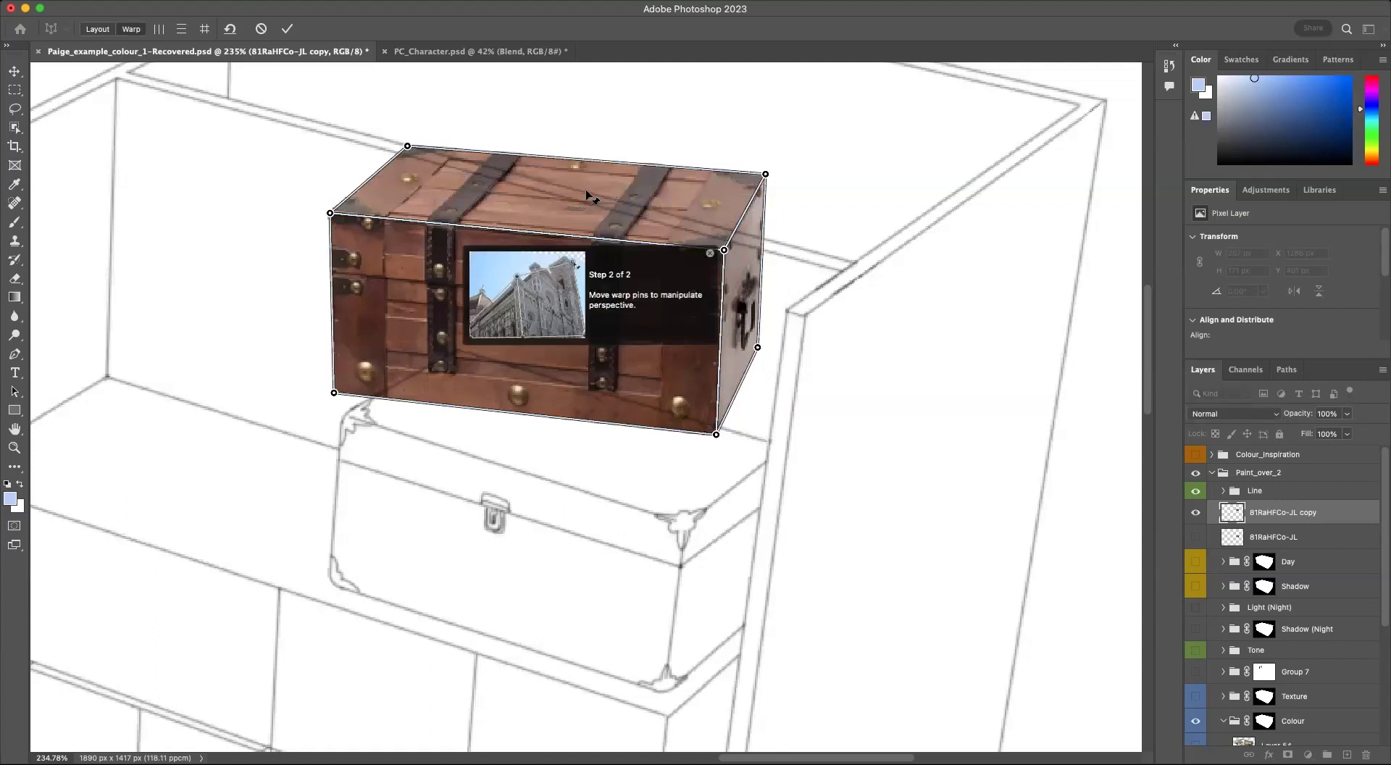
pyautogui.moveTo(335, 395); pyautogui.dragTo(333, 584)
pyautogui.moveTo(717, 437); pyautogui.dragTo(664, 694)
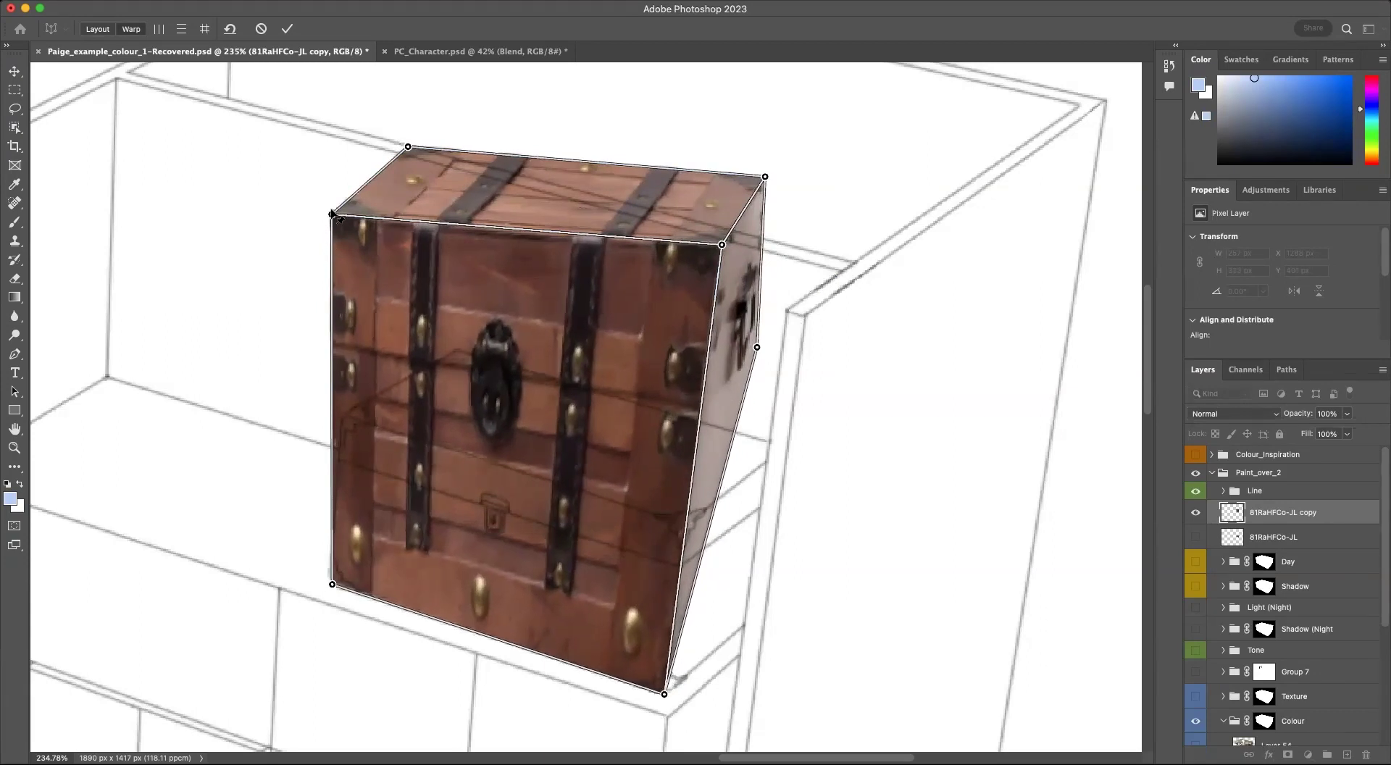
pyautogui.moveTo(336, 225); pyautogui.dragTo(343, 416)
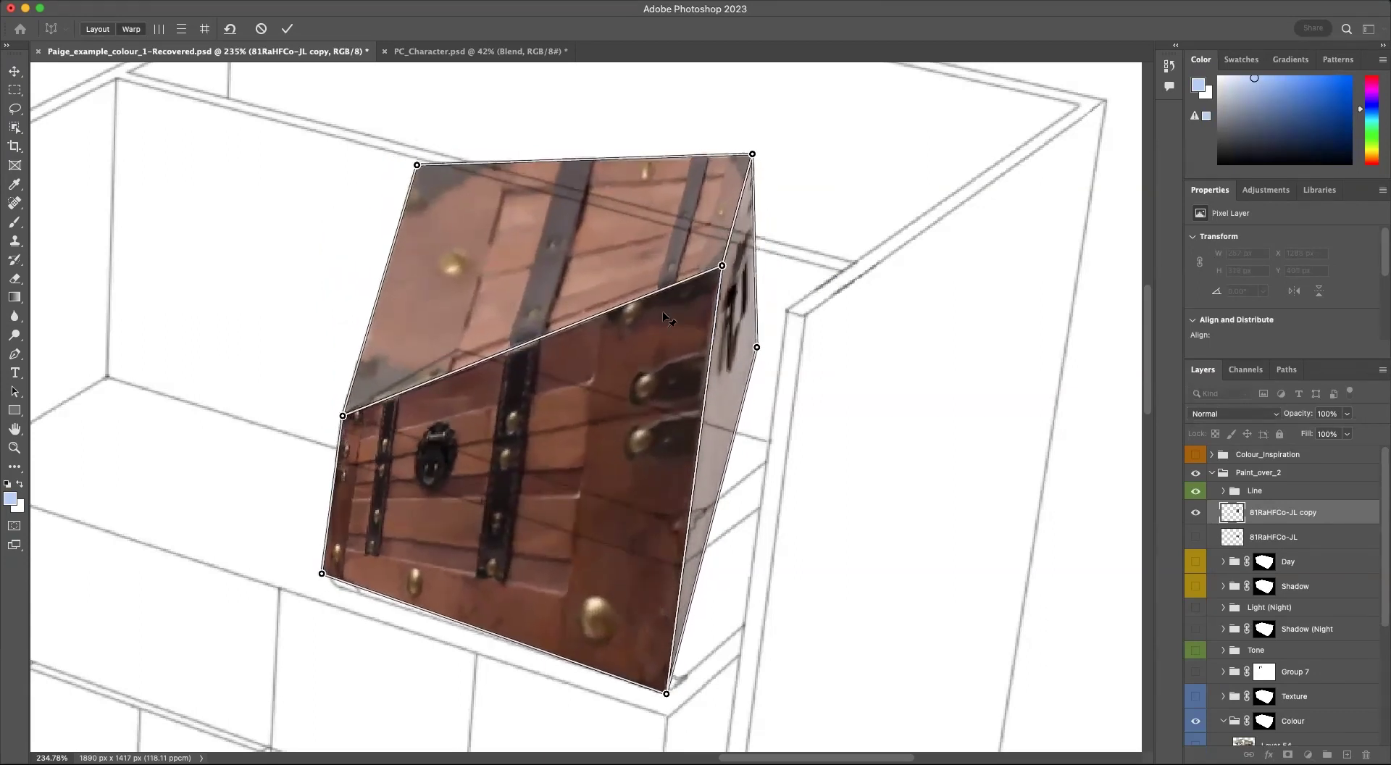
pyautogui.moveTo(724, 267); pyautogui.dragTo(681, 520)
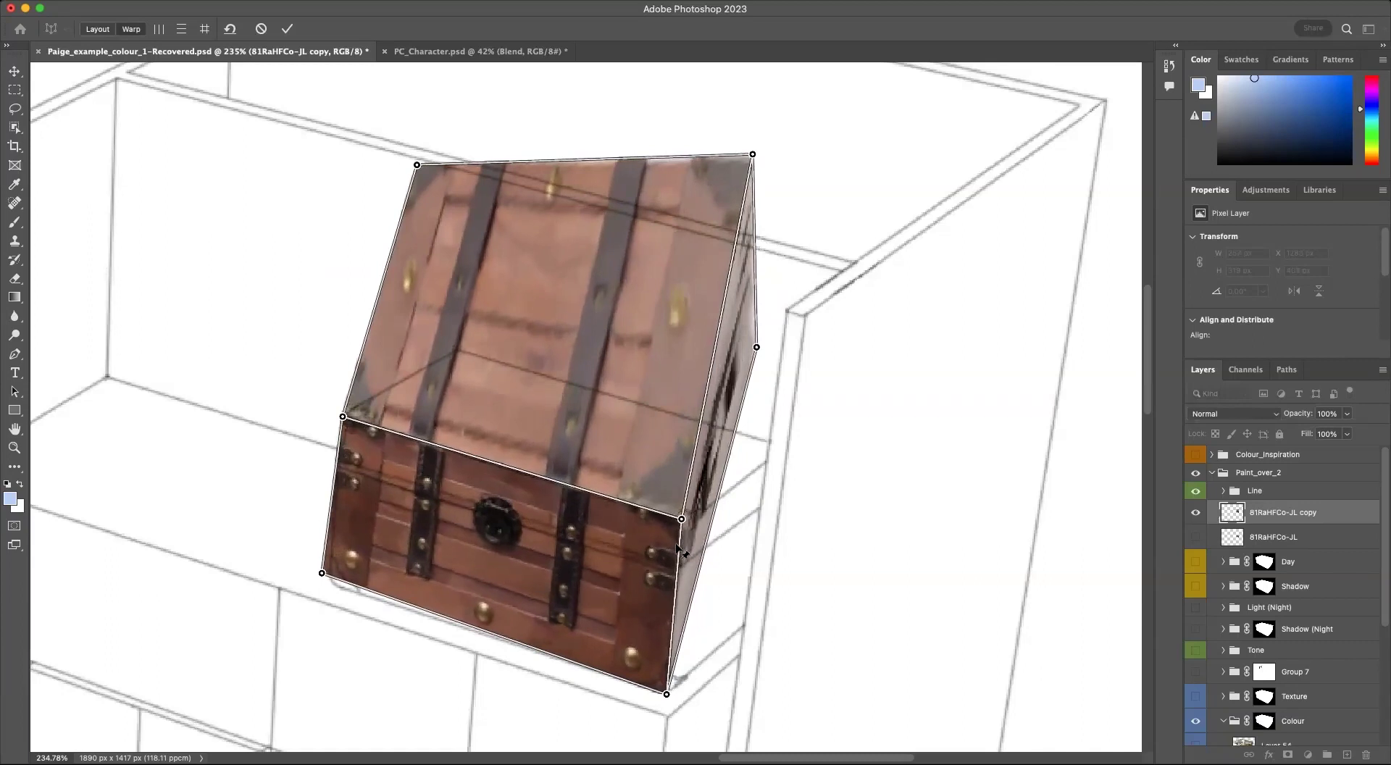
pyautogui.moveTo(416, 165); pyautogui.dragTo(453, 328)
pyautogui.moveTo(756, 347); pyautogui.dragTo(774, 596)
pyautogui.moveTo(753, 155); pyautogui.dragTo(800, 443)
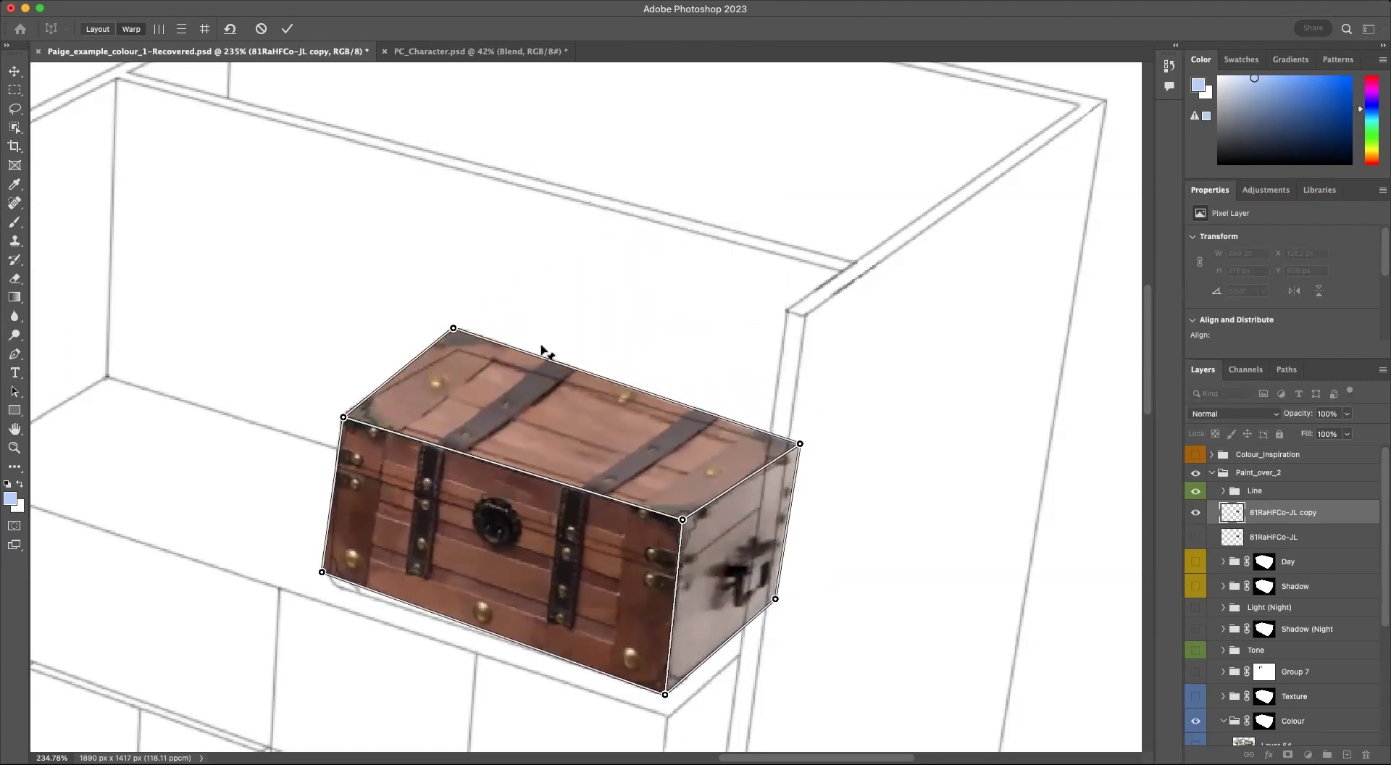
# Step: Fine-tune the lid, front and side corner pins to match the drawn chest, and apply the perspective warp
pyautogui.moveTo(461, 355); pyautogui.dragTo(457, 348)
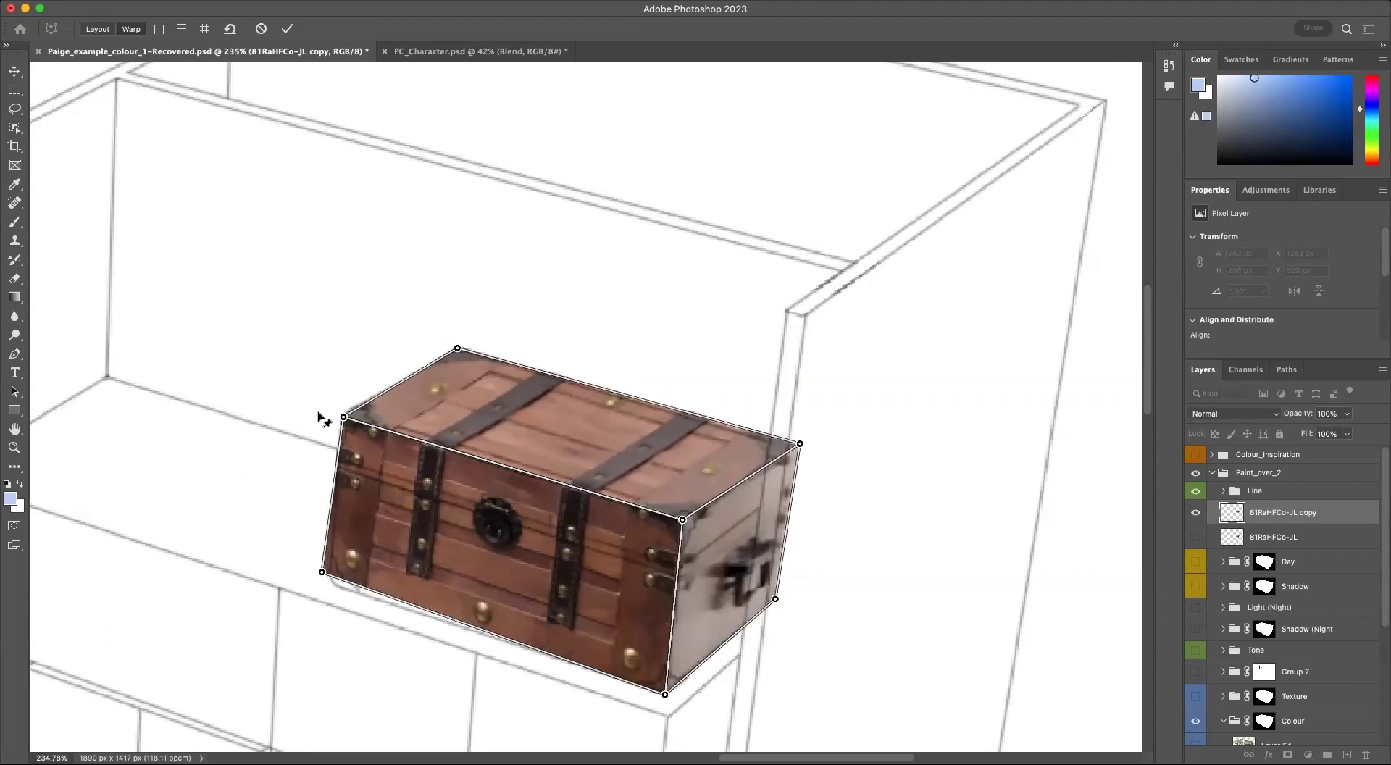
pyautogui.moveTo(322, 573); pyautogui.dragTo(327, 589)
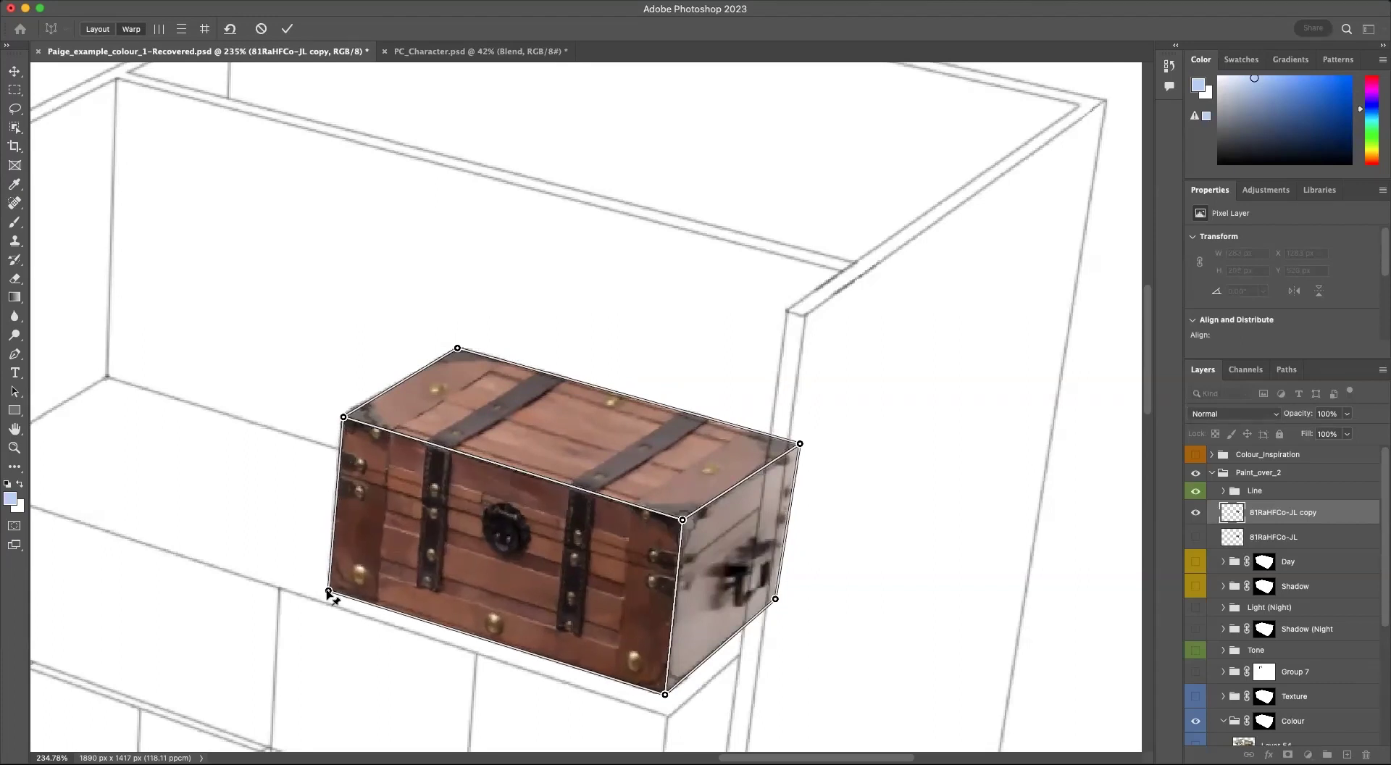
pyautogui.moveTo(343, 418); pyautogui.dragTo(341, 416)
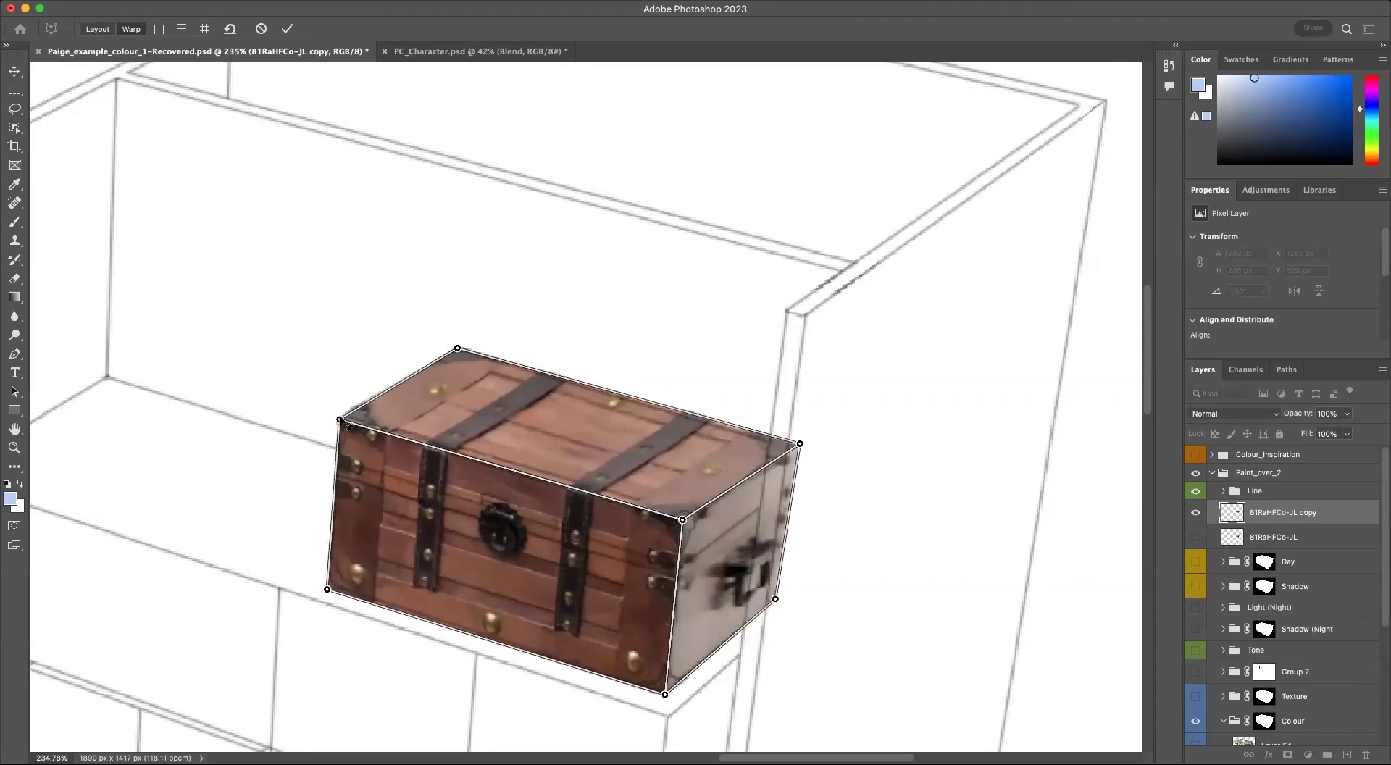
pyautogui.moveTo(684, 520); pyautogui.dragTo(686, 521)
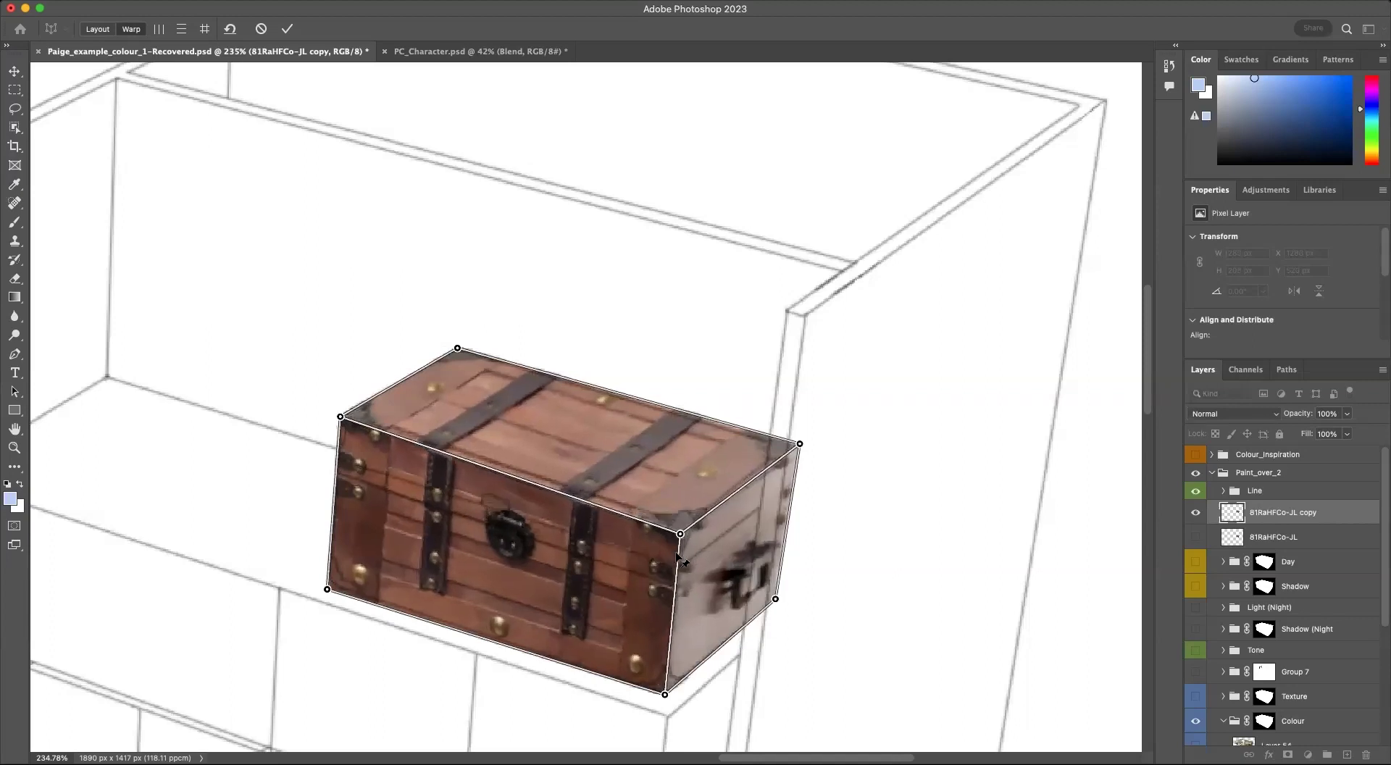
pyautogui.moveTo(676, 696); pyautogui.dragTo(675, 696)
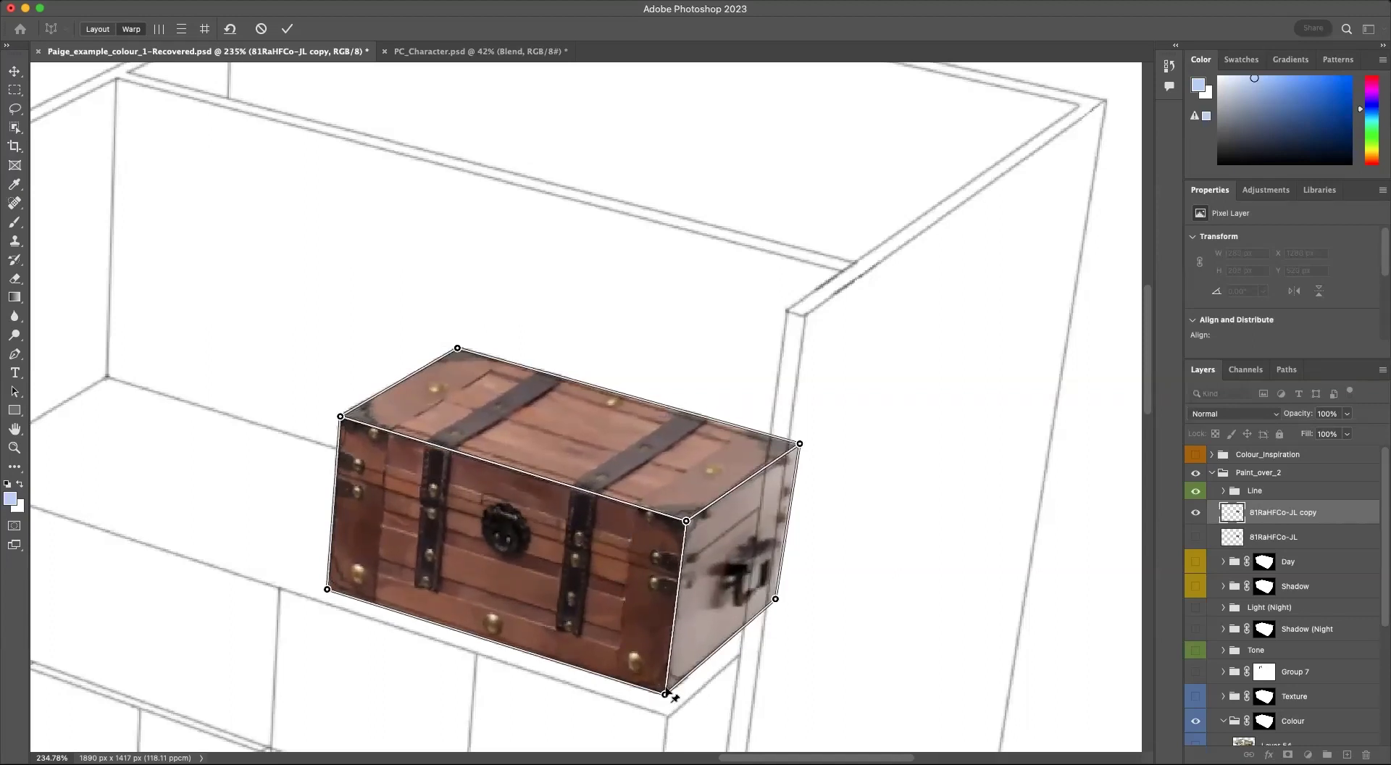
pyautogui.moveTo(775, 600); pyautogui.dragTo(773, 604)
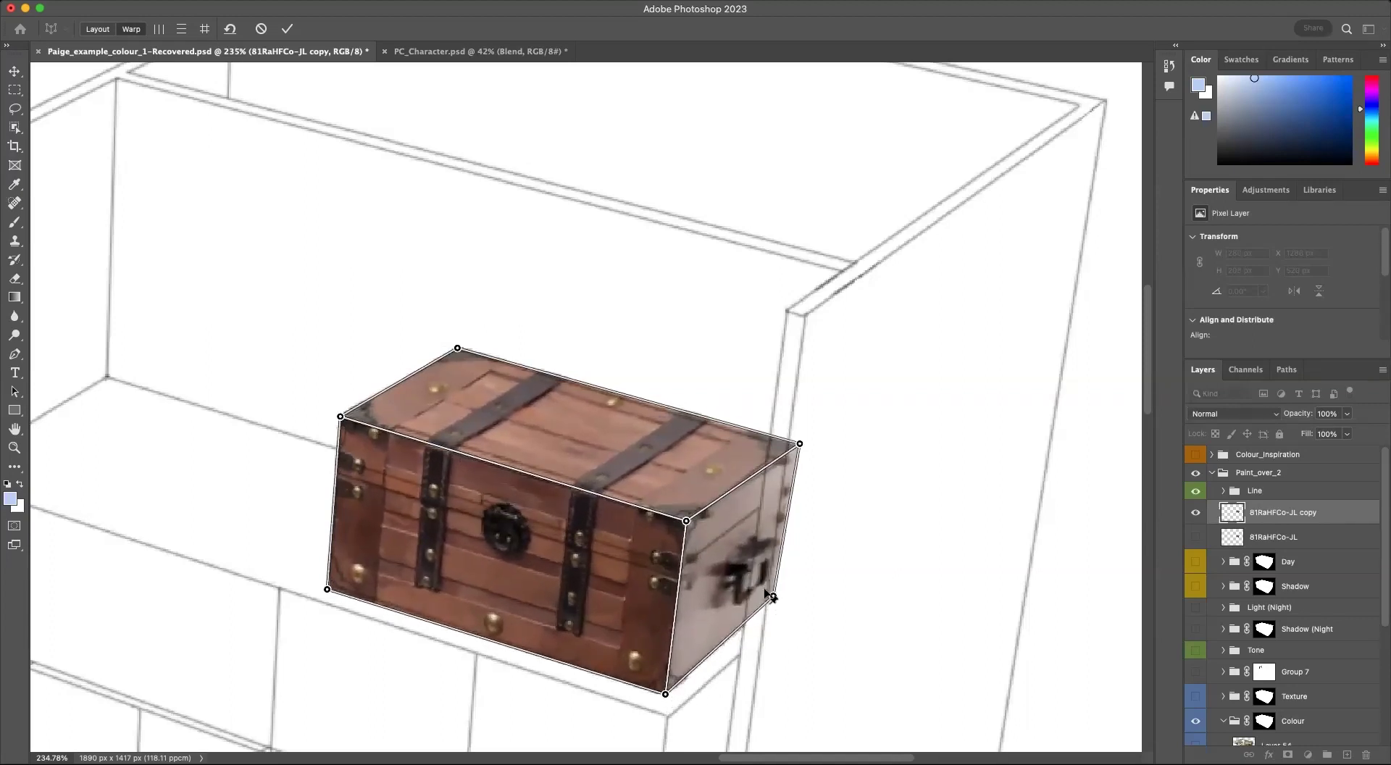
pyautogui.moveTo(800, 444); pyautogui.dragTo(789, 448)
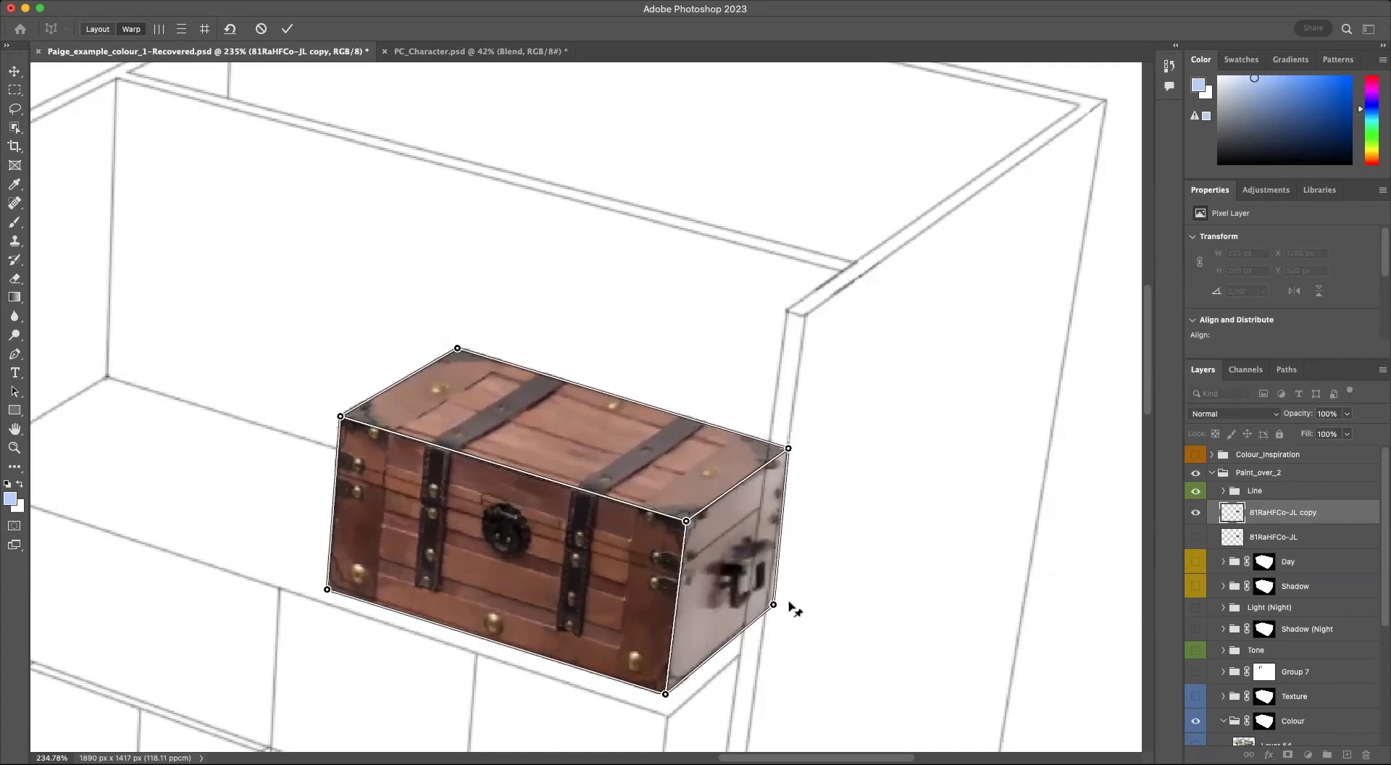
pyautogui.moveTo(773, 605); pyautogui.dragTo(765, 613)
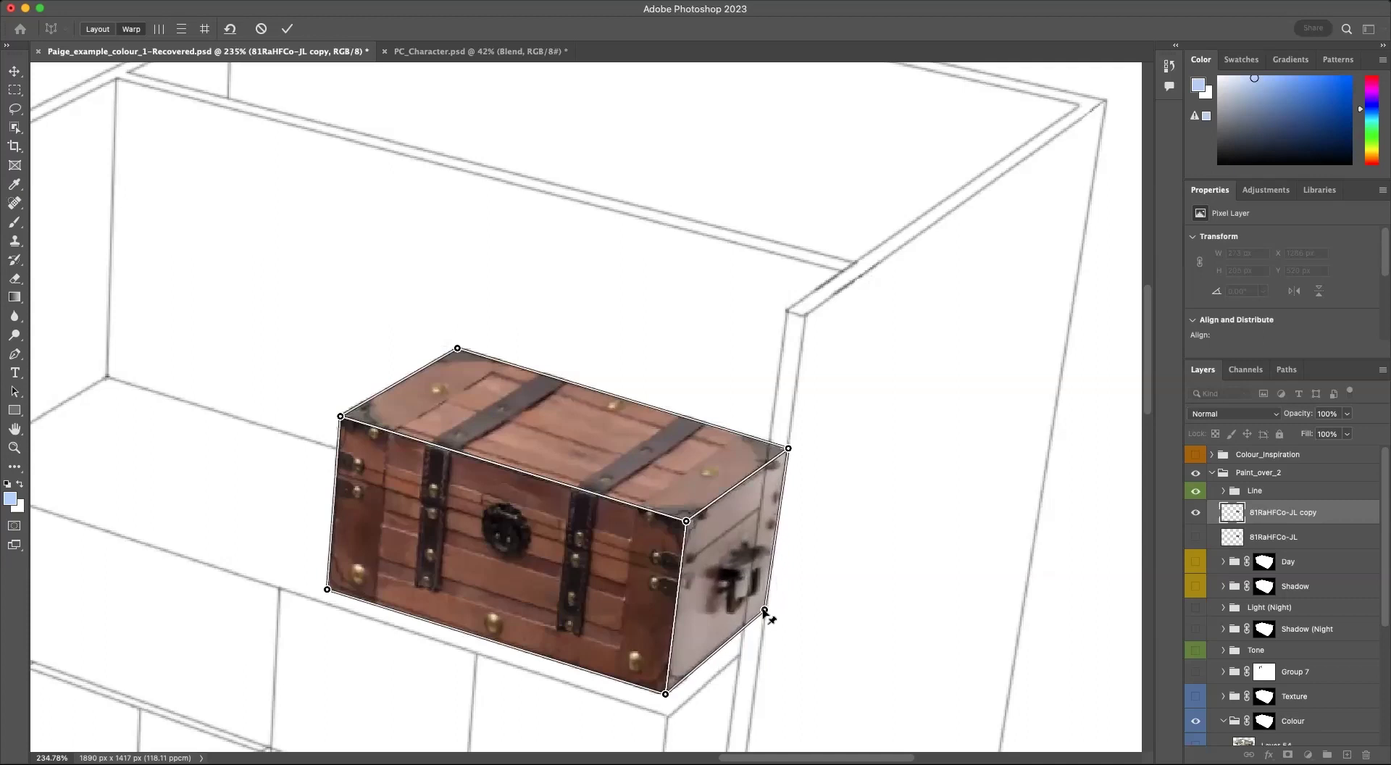
pyautogui.press('Return')
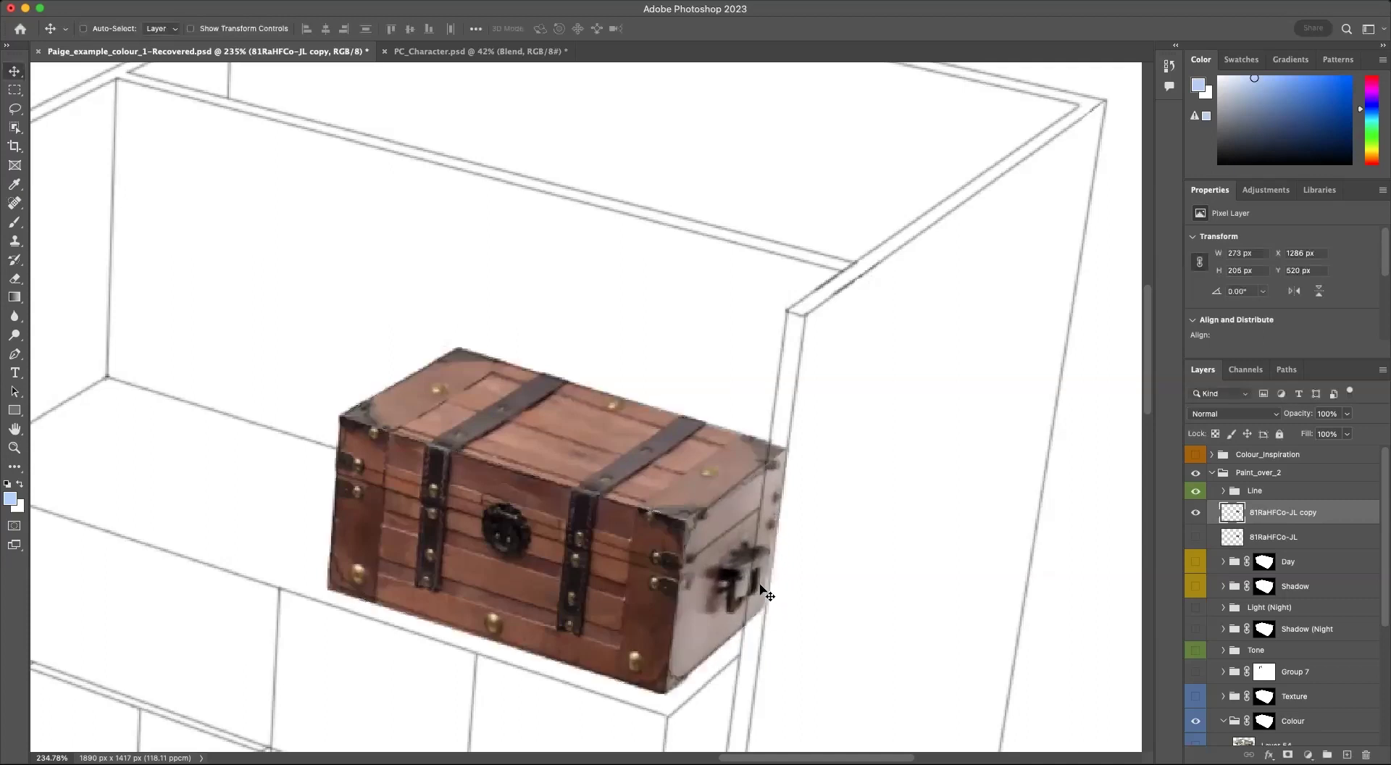
# Step: View the fitted chest within the whole room drawing, and switch to PC_Character.psd
pyautogui.press('super')
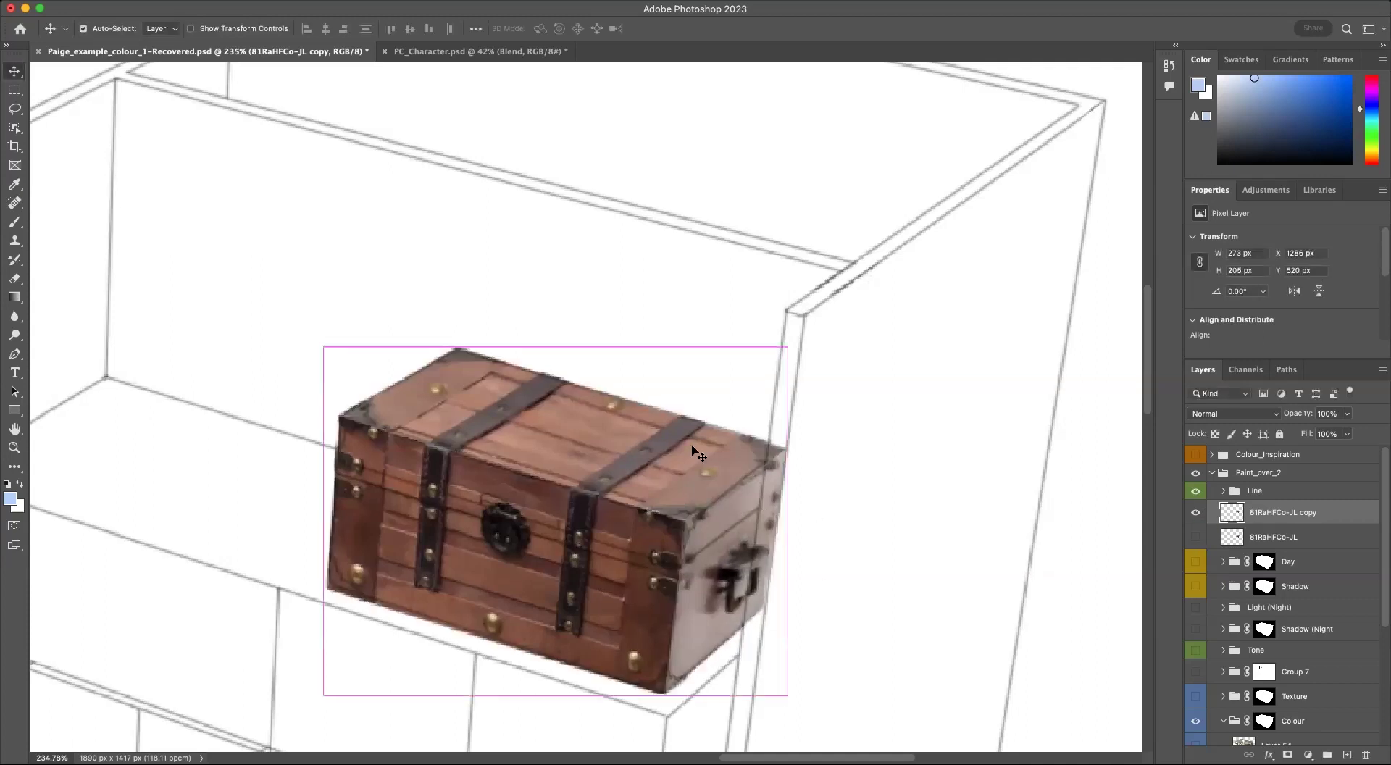
pyautogui.scroll(-10, 697, 454)
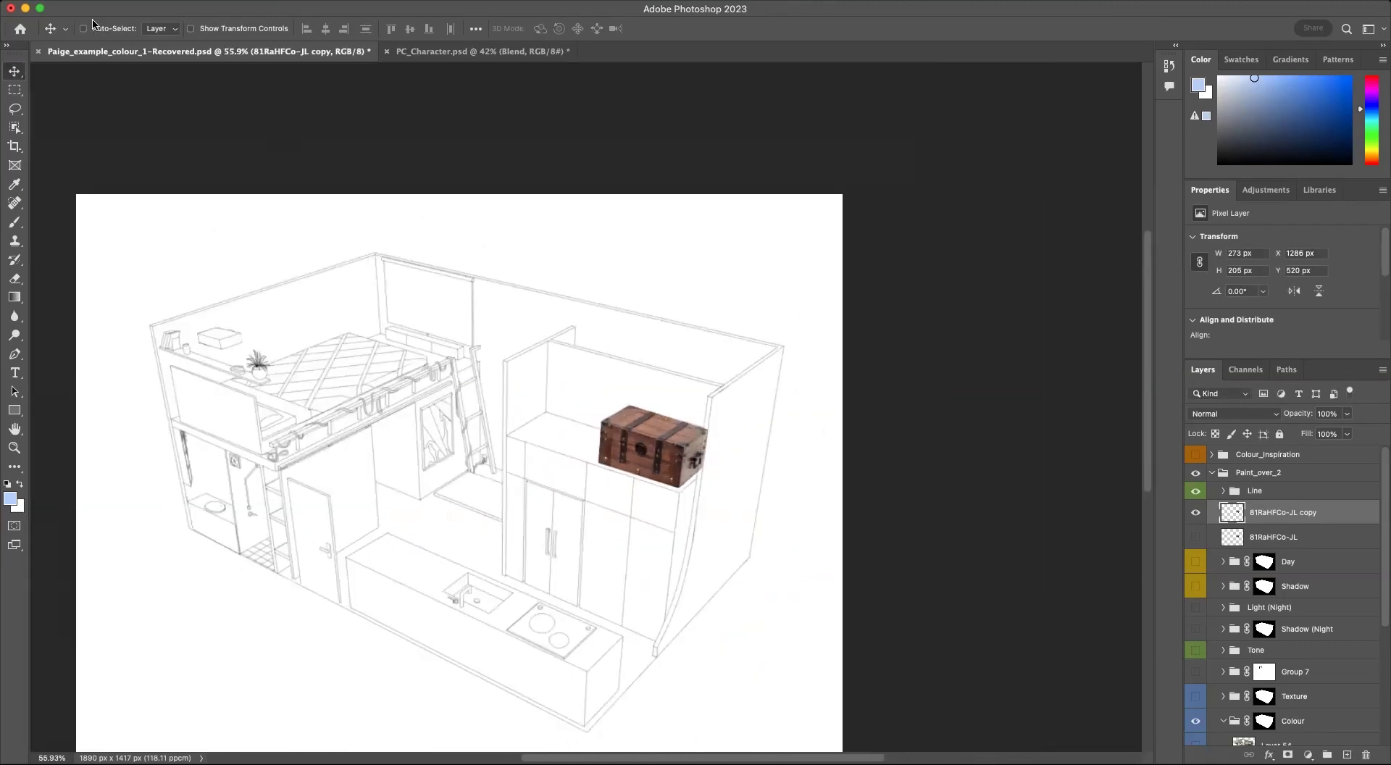
pyautogui.click(145, 0)
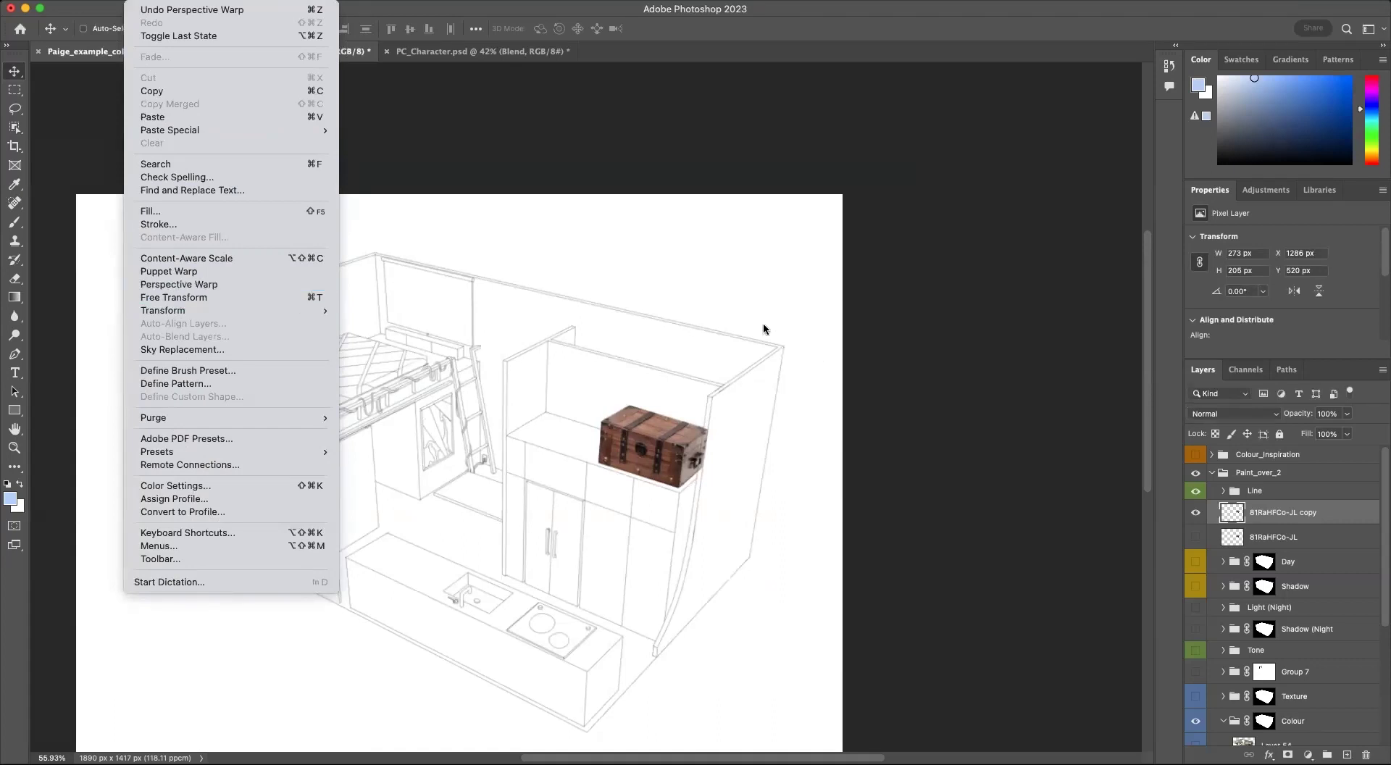
pyautogui.click(463, 59)
pyautogui.click(471, 52)
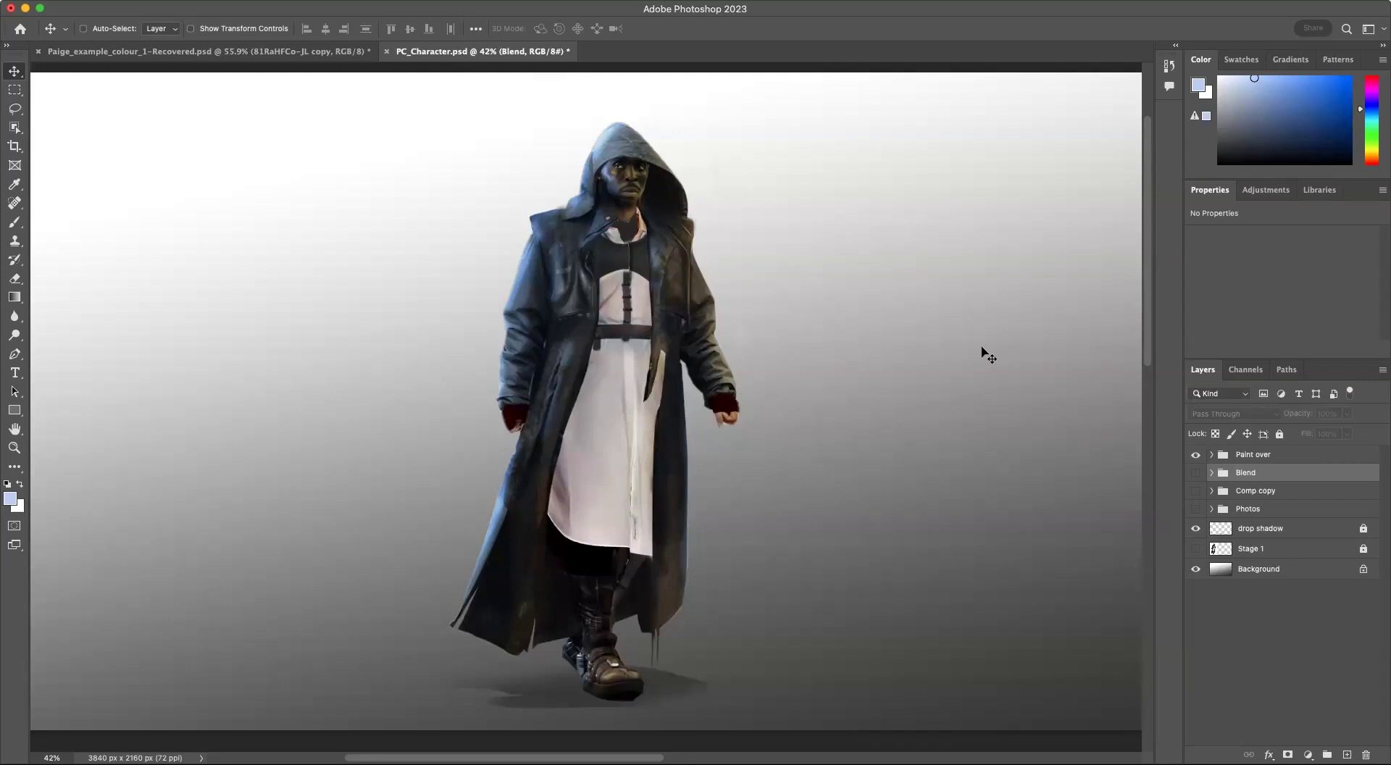
# Step: Look through the layers inside the Paint over group, including the Lighting mask, and collapse the group again
pyautogui.click(178, 0)
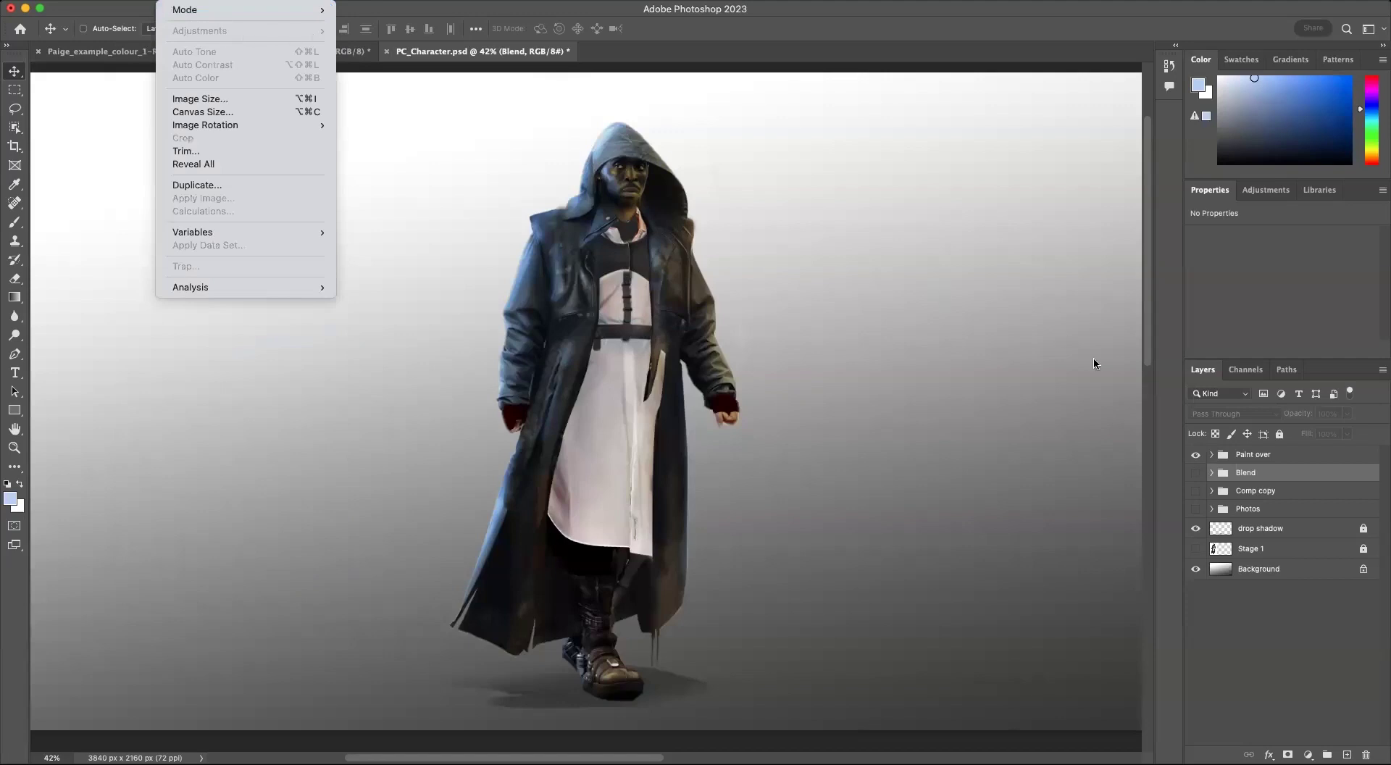
pyautogui.click(1214, 476)
pyautogui.click(1211, 454)
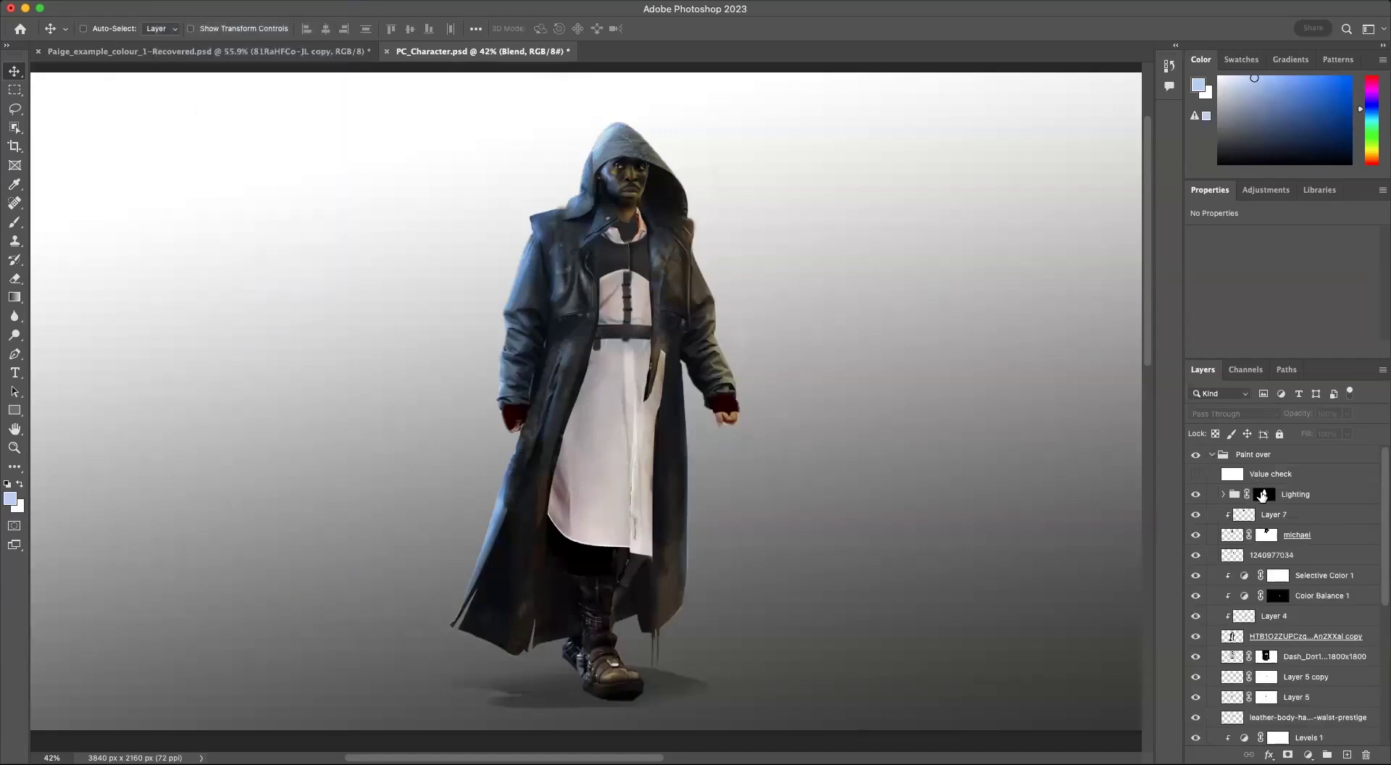
pyautogui.click(1263, 495)
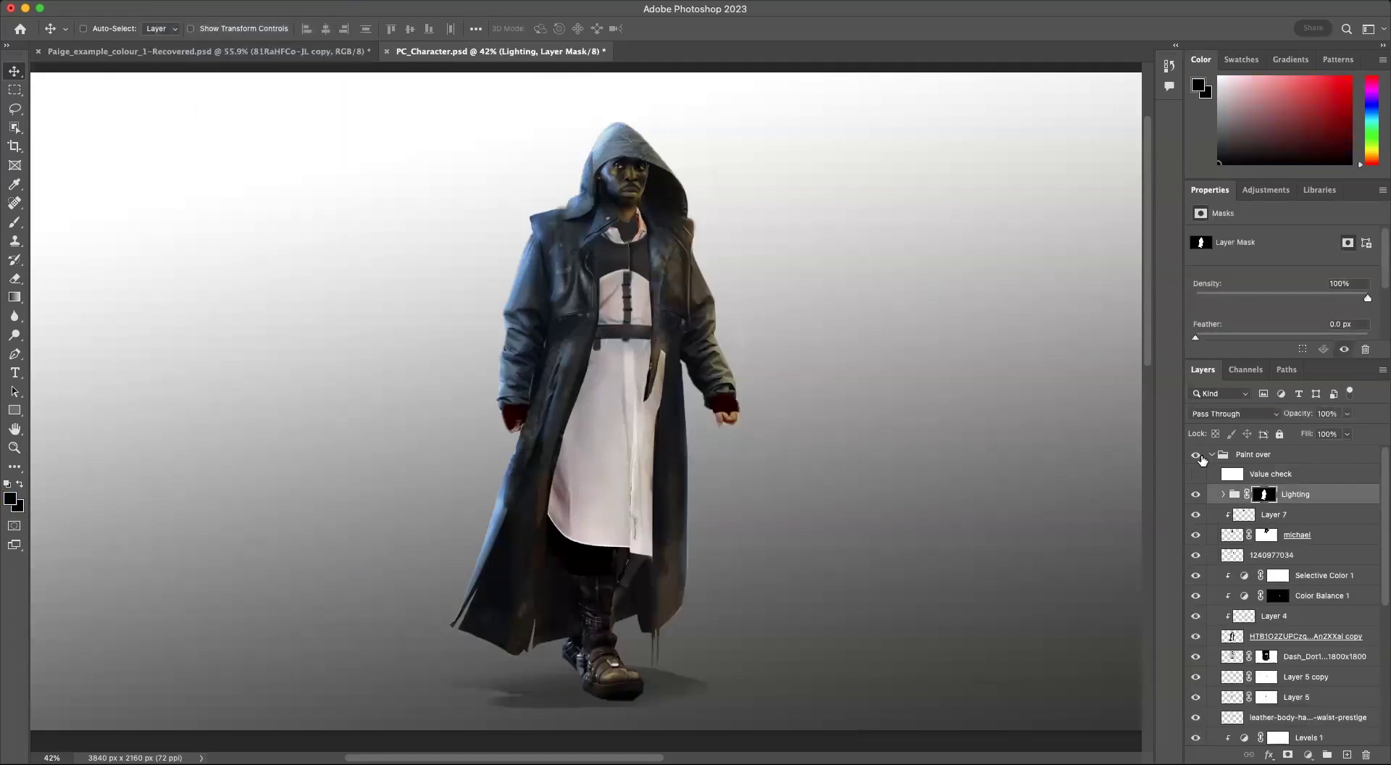
pyautogui.click(1212, 454)
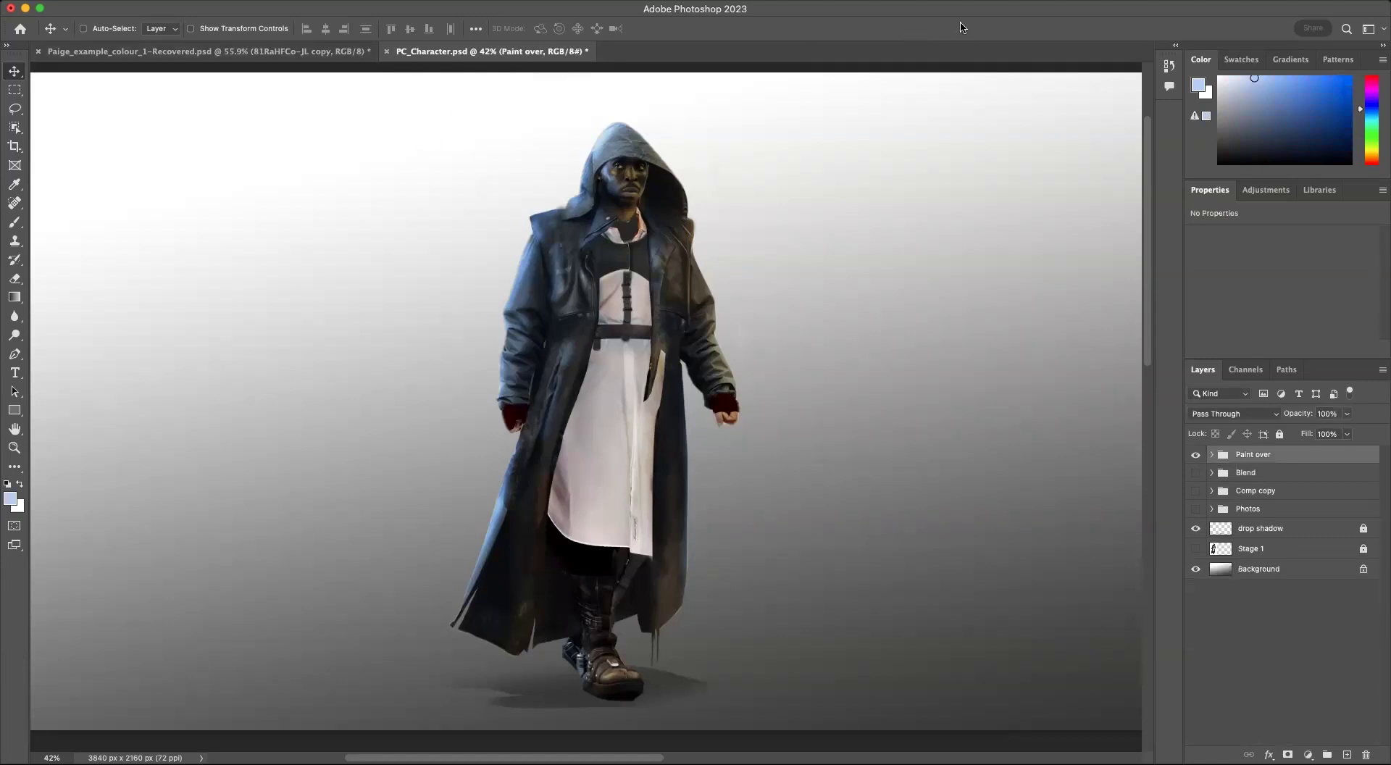